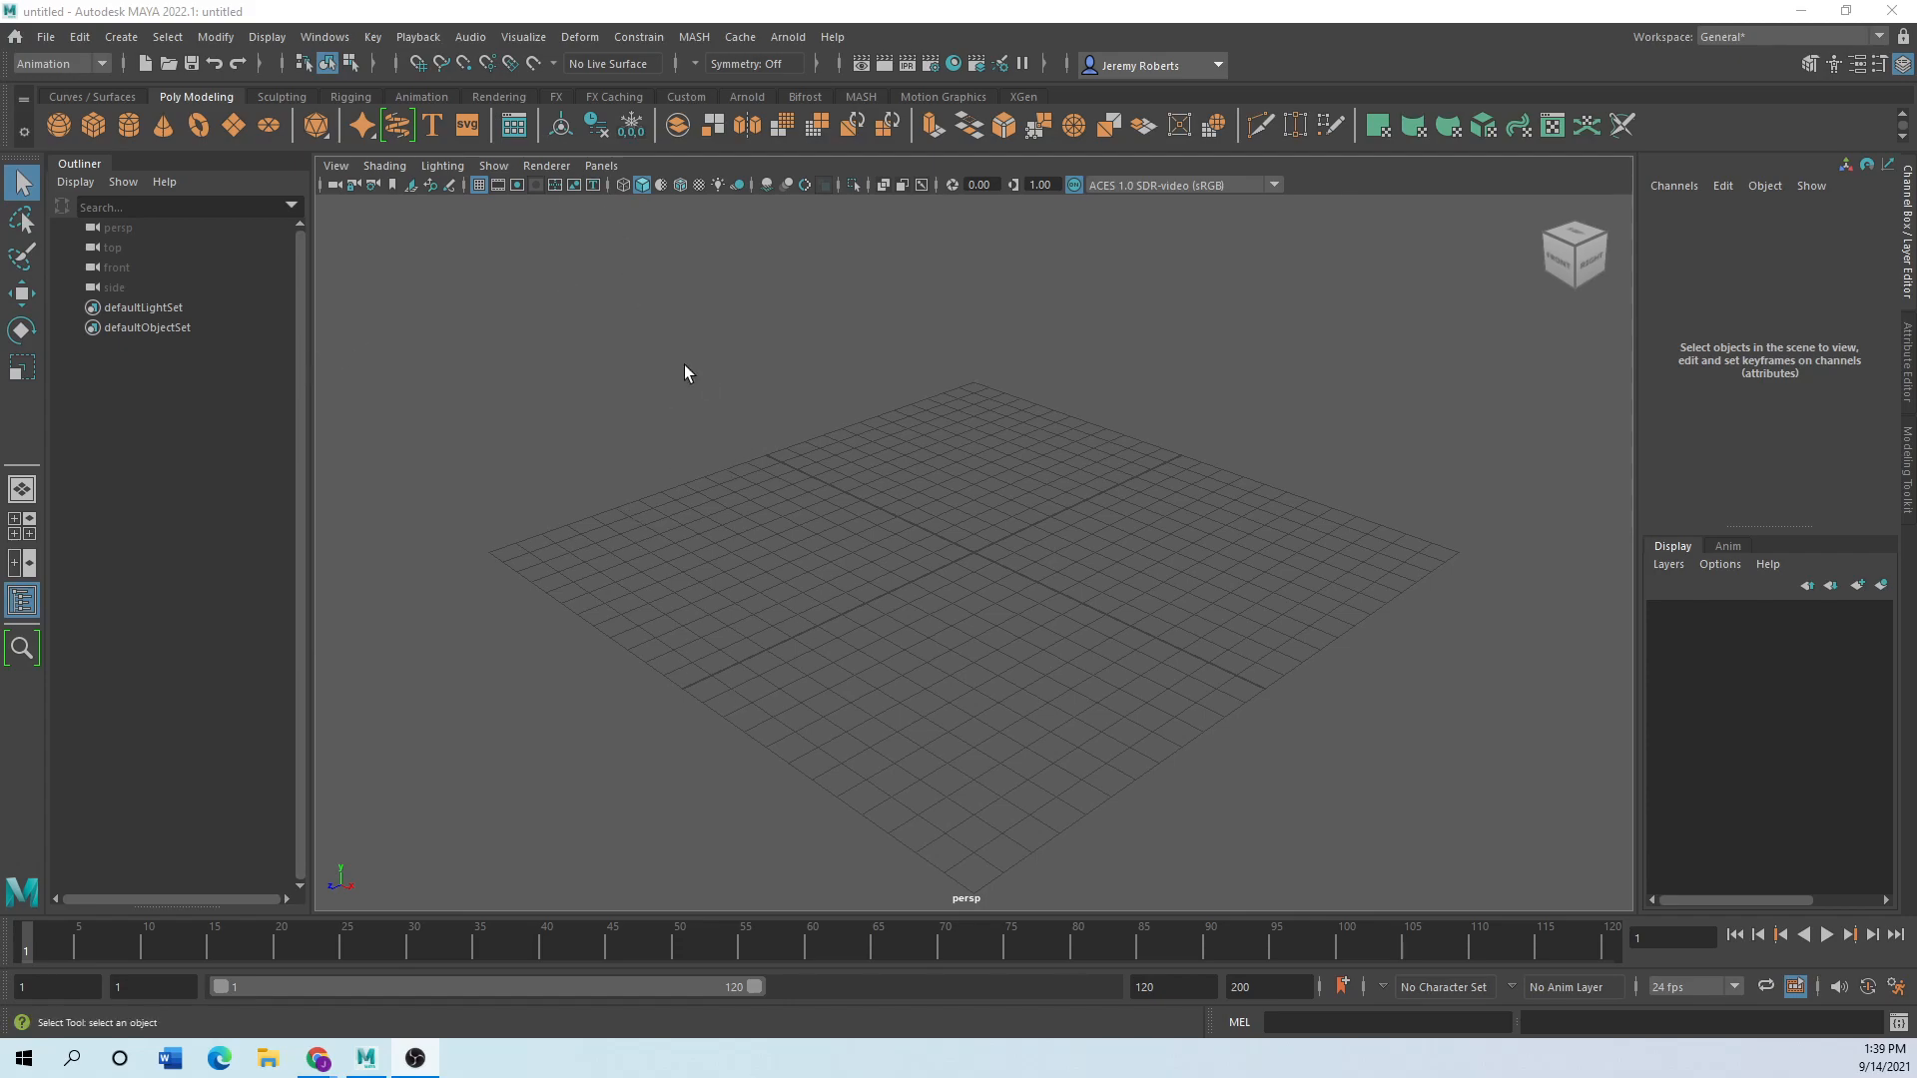
Create a polygon sphere and move it to about 1.08 in Y and 6.74 in Z.
click(52, 124)
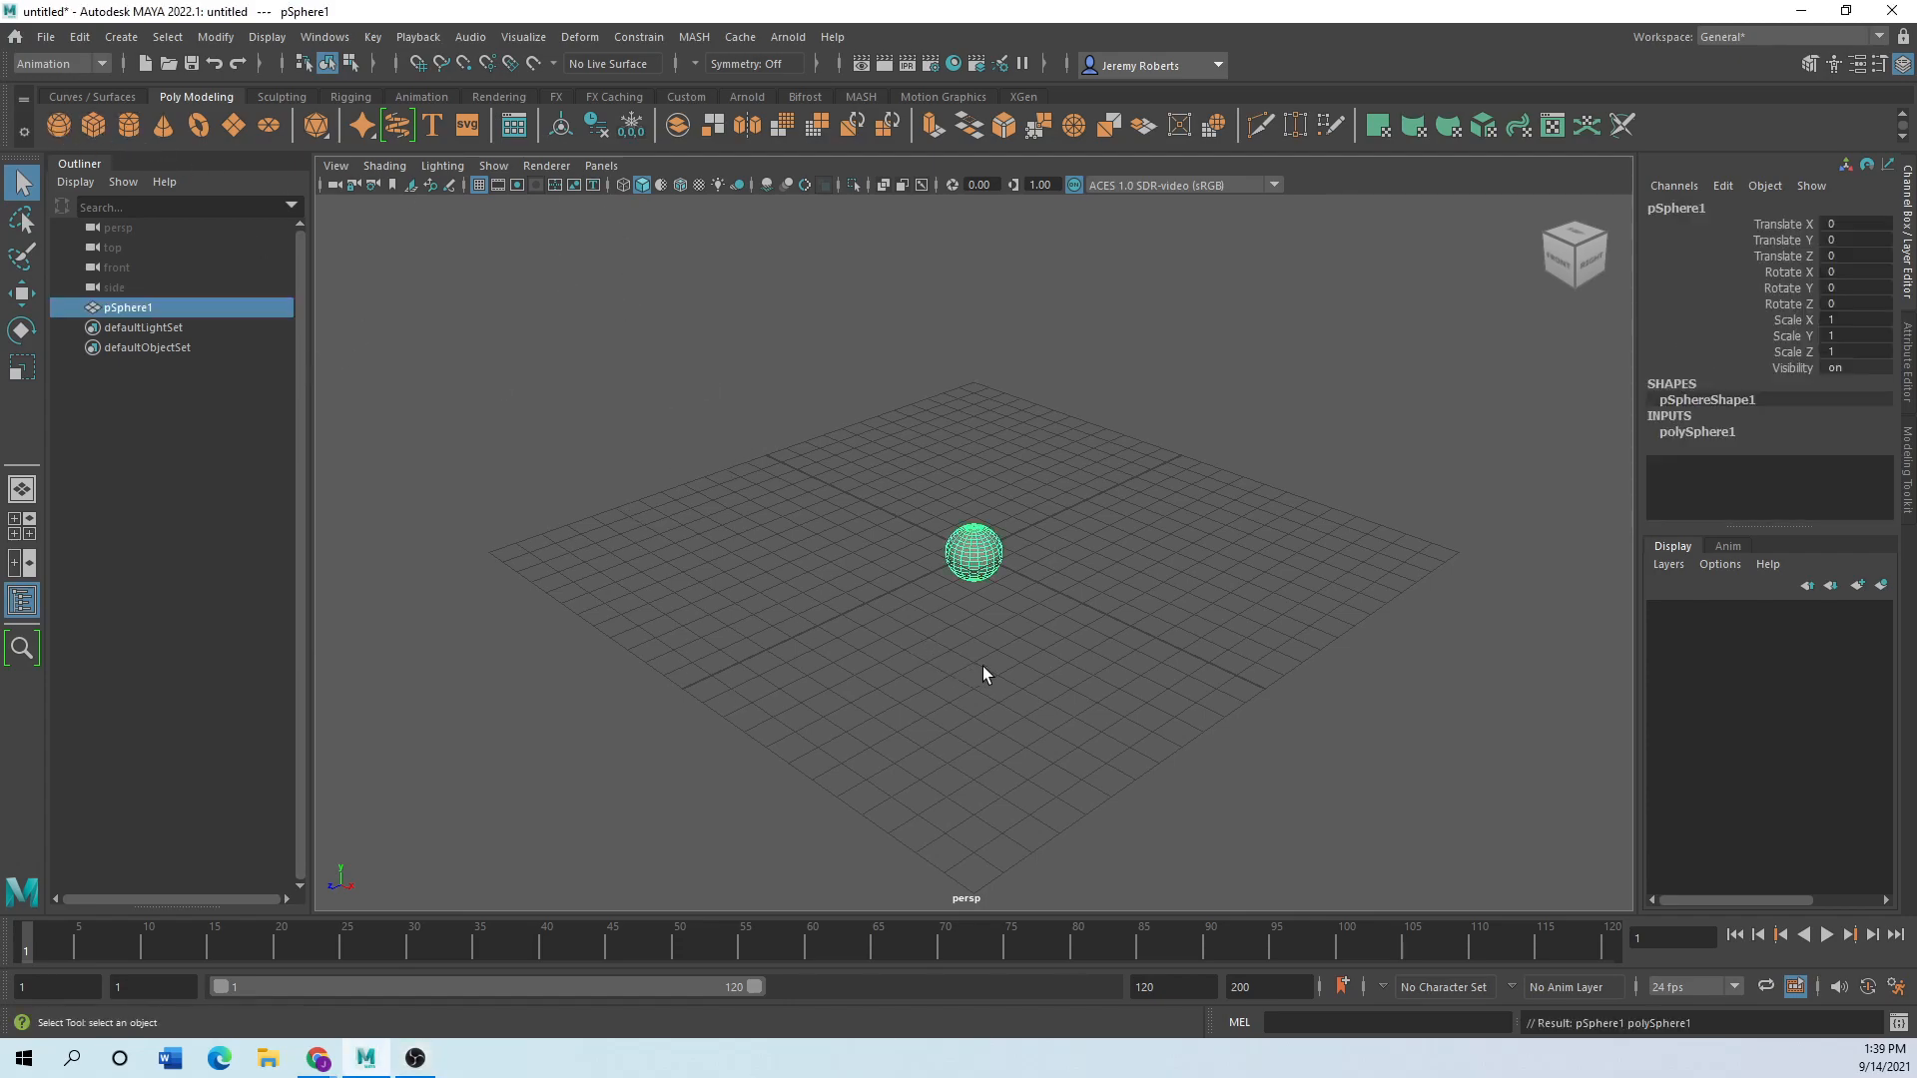
key(w)
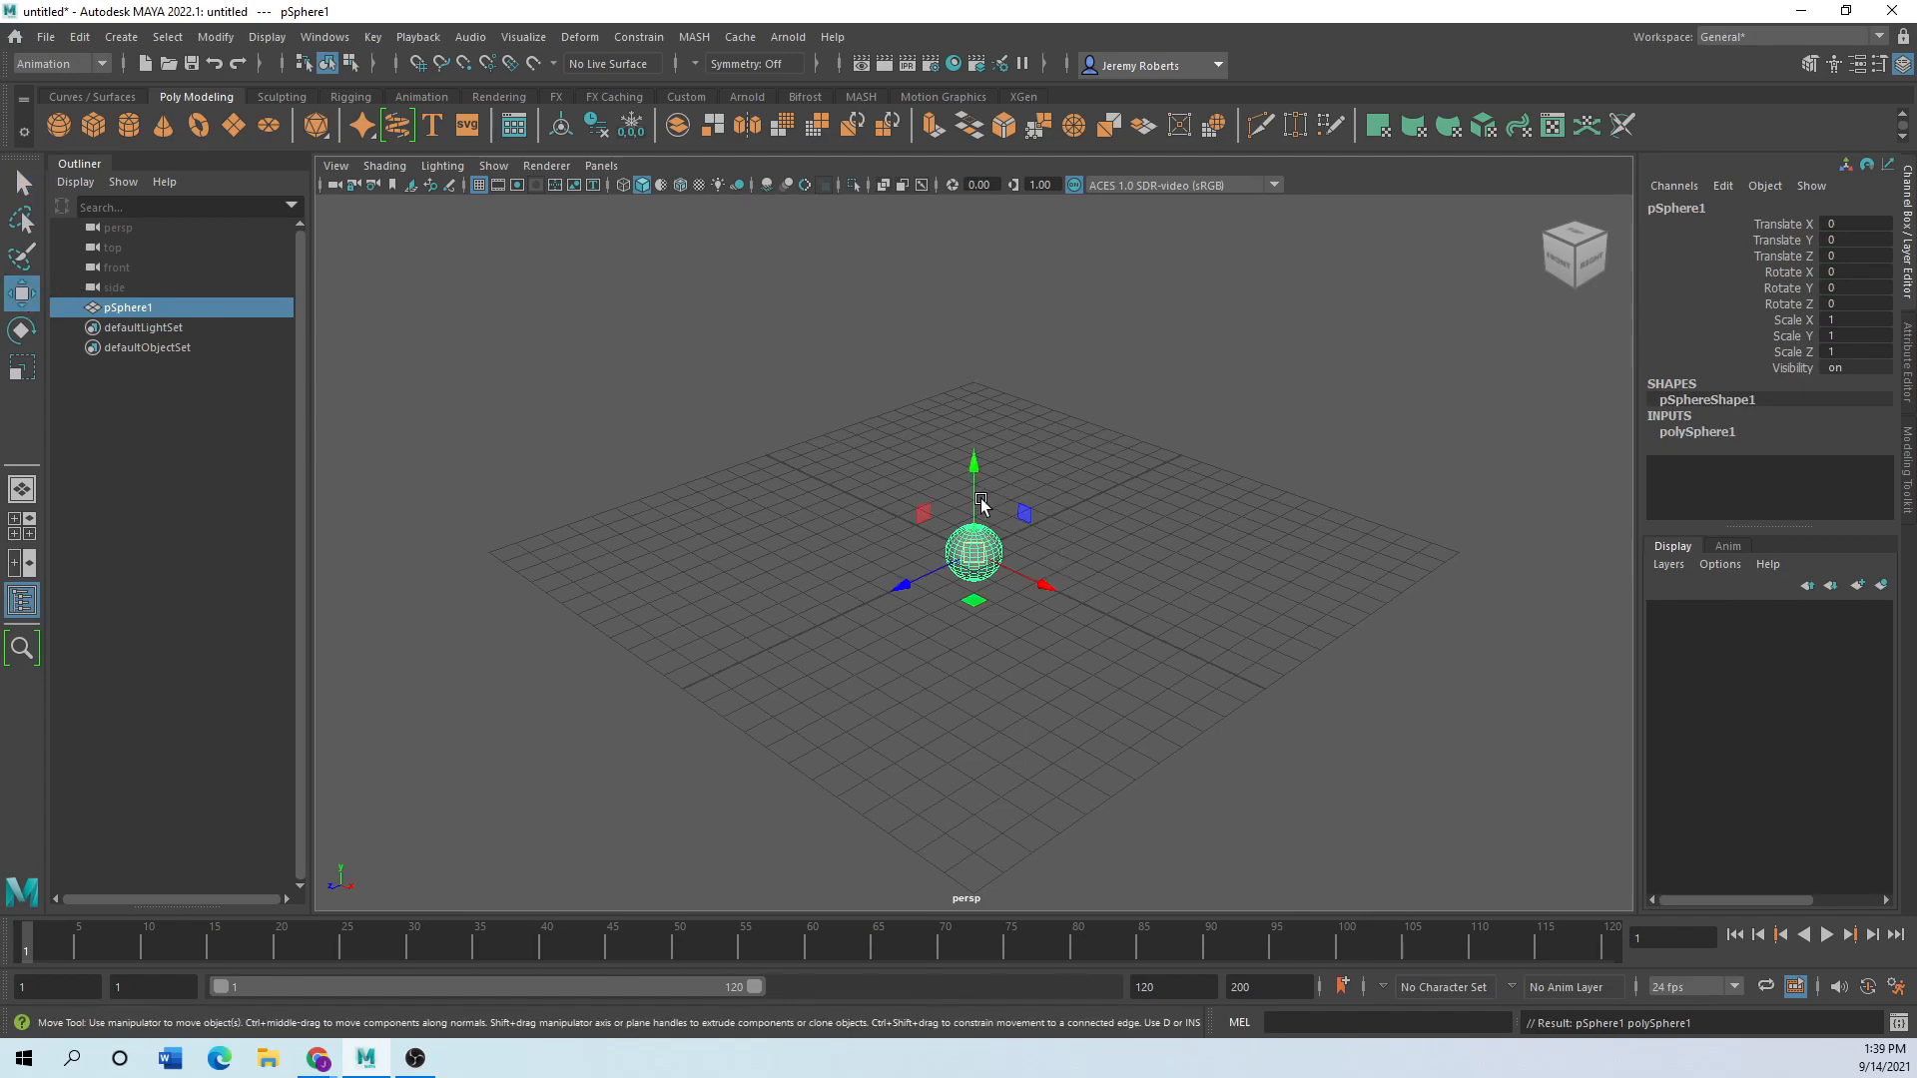
drag(973, 468, 975, 440)
drag(923, 548, 762, 611)
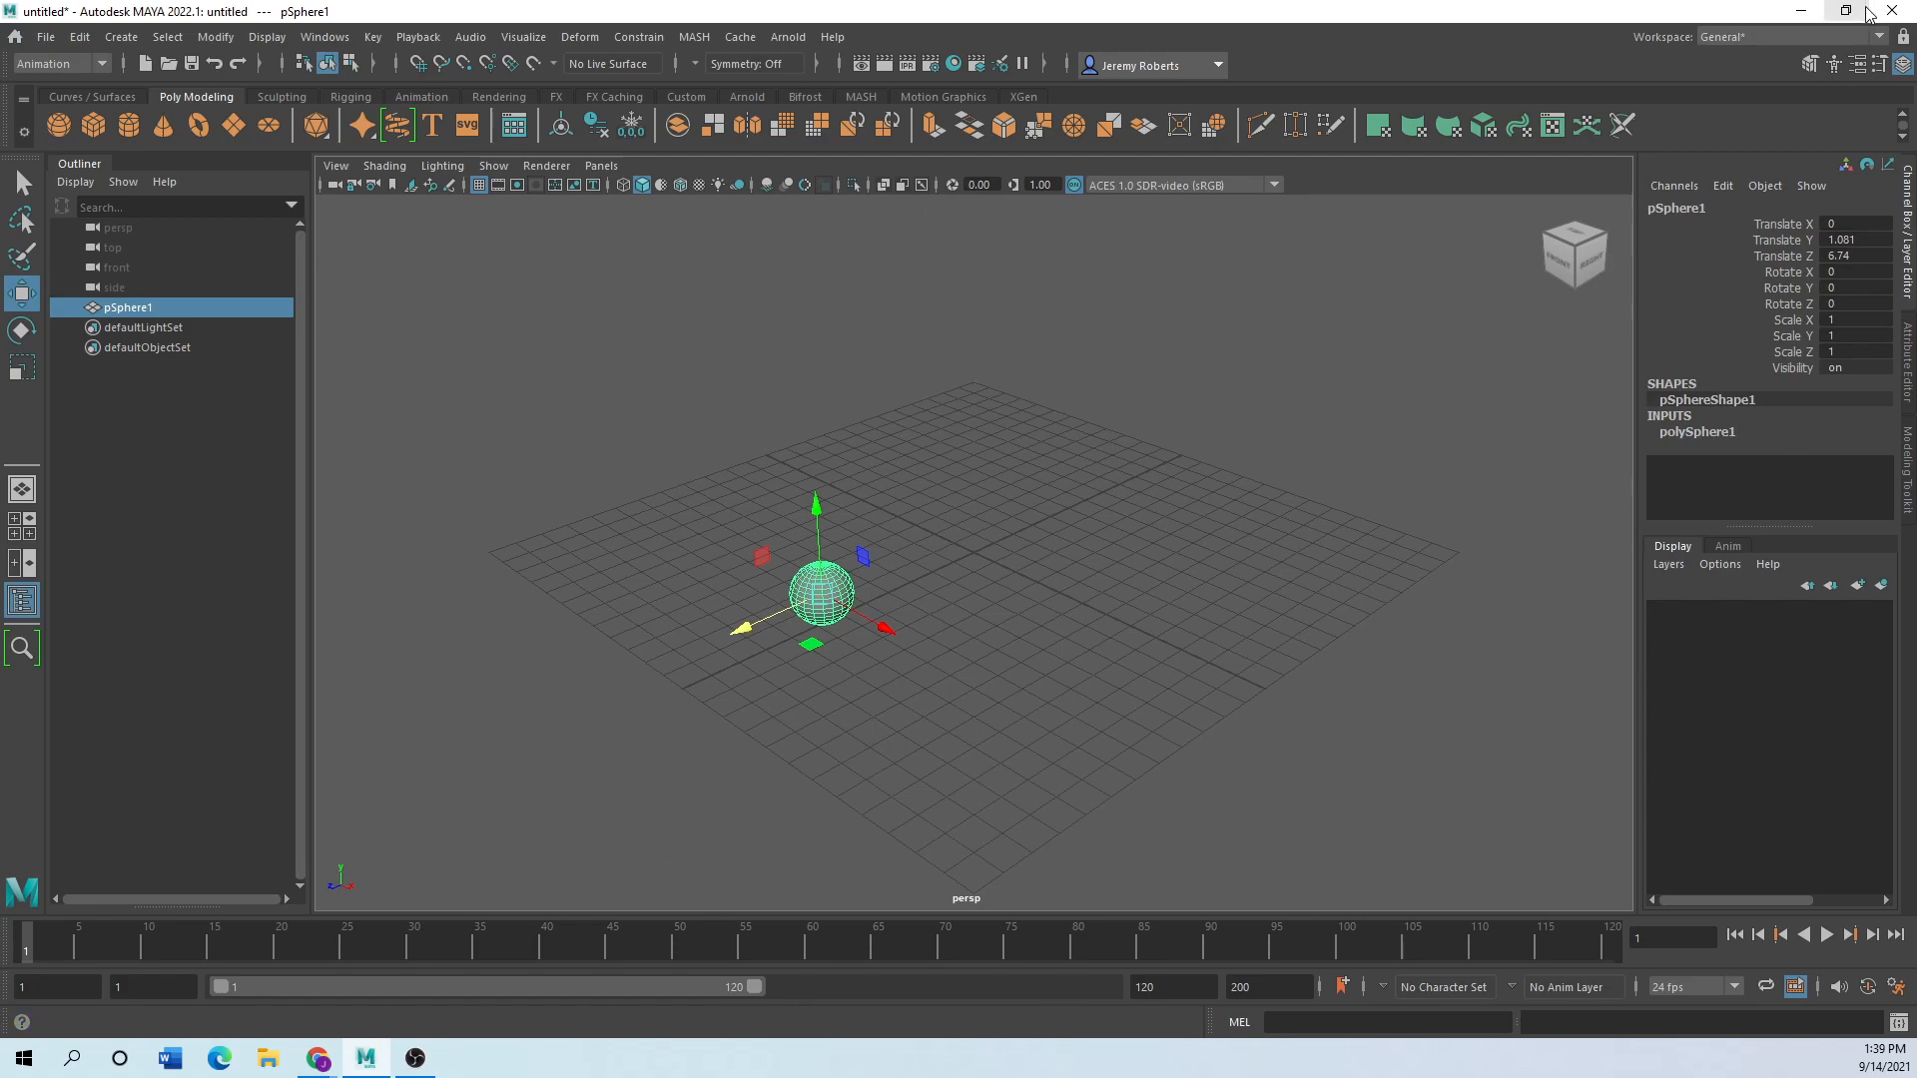
Switch to the Animation workspace and narrow the object list in the docked Graph Editor.
click(1878, 37)
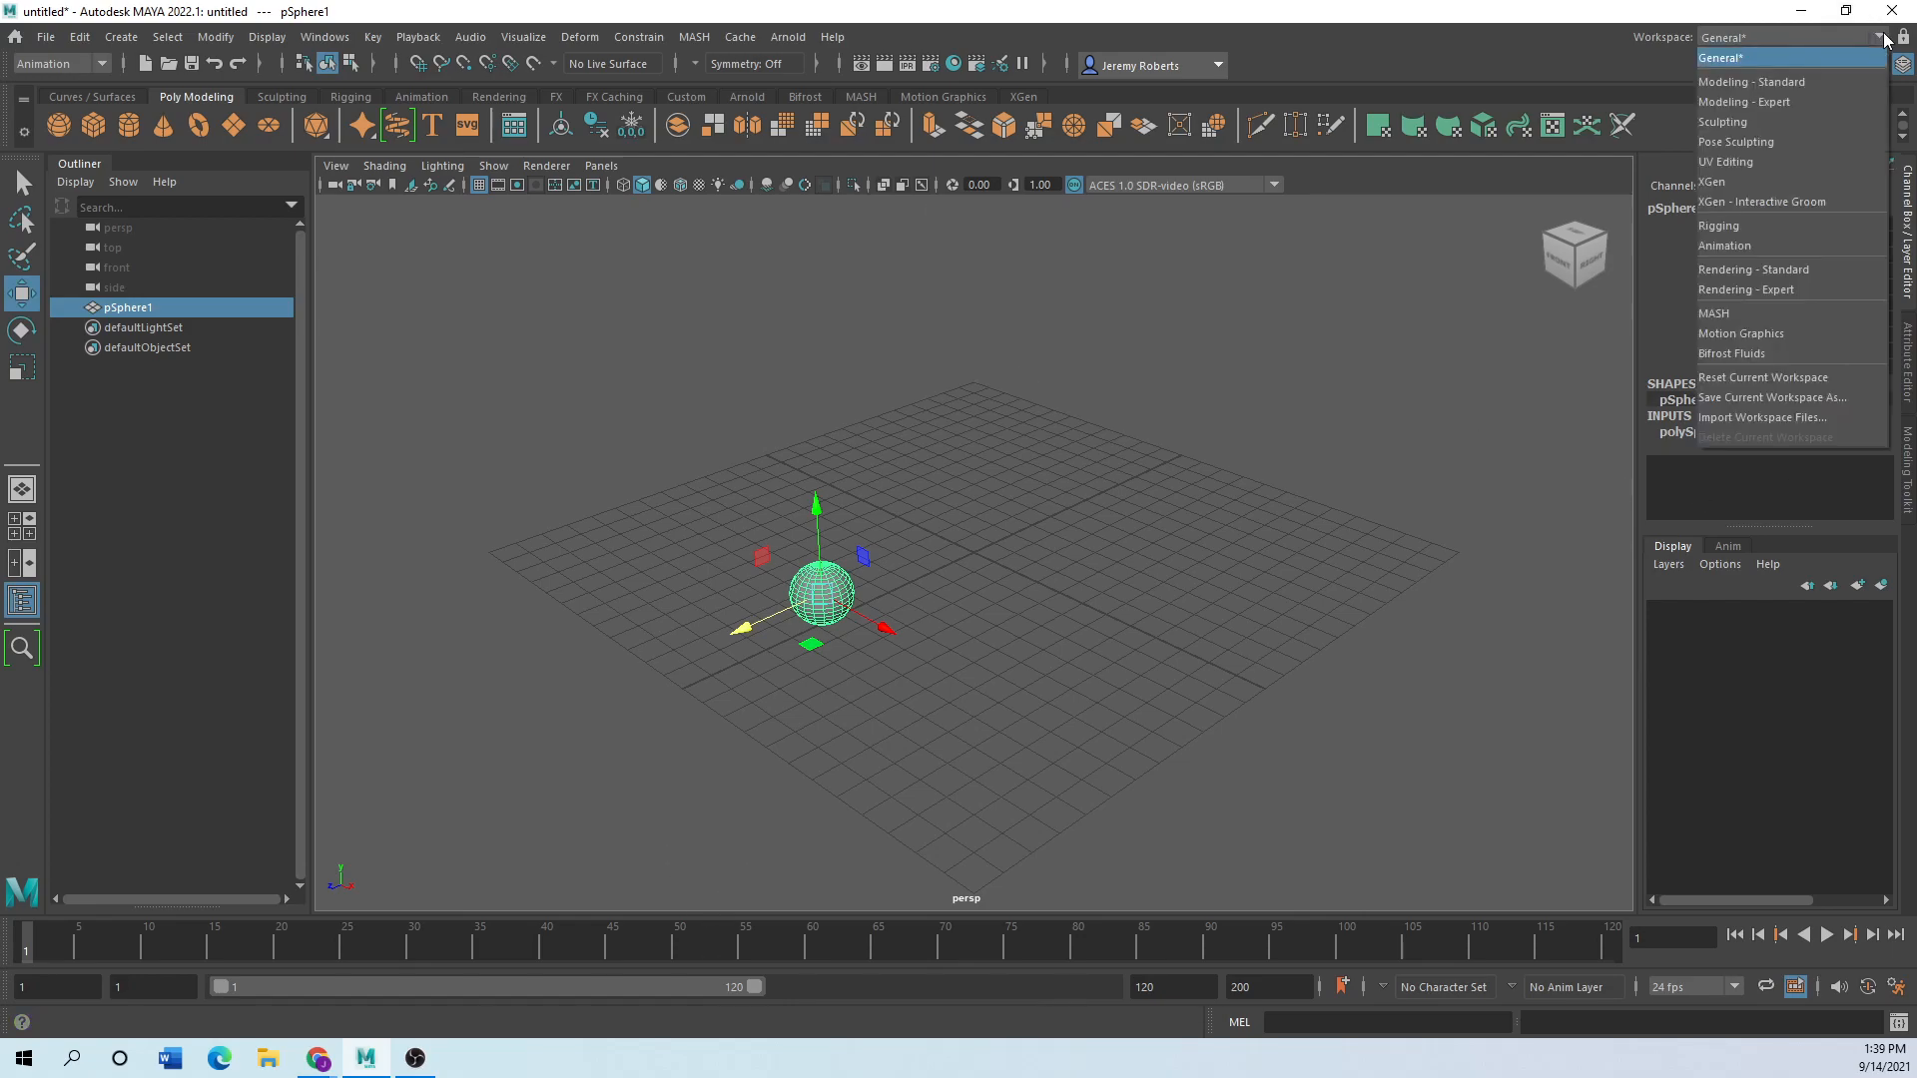
click(1734, 250)
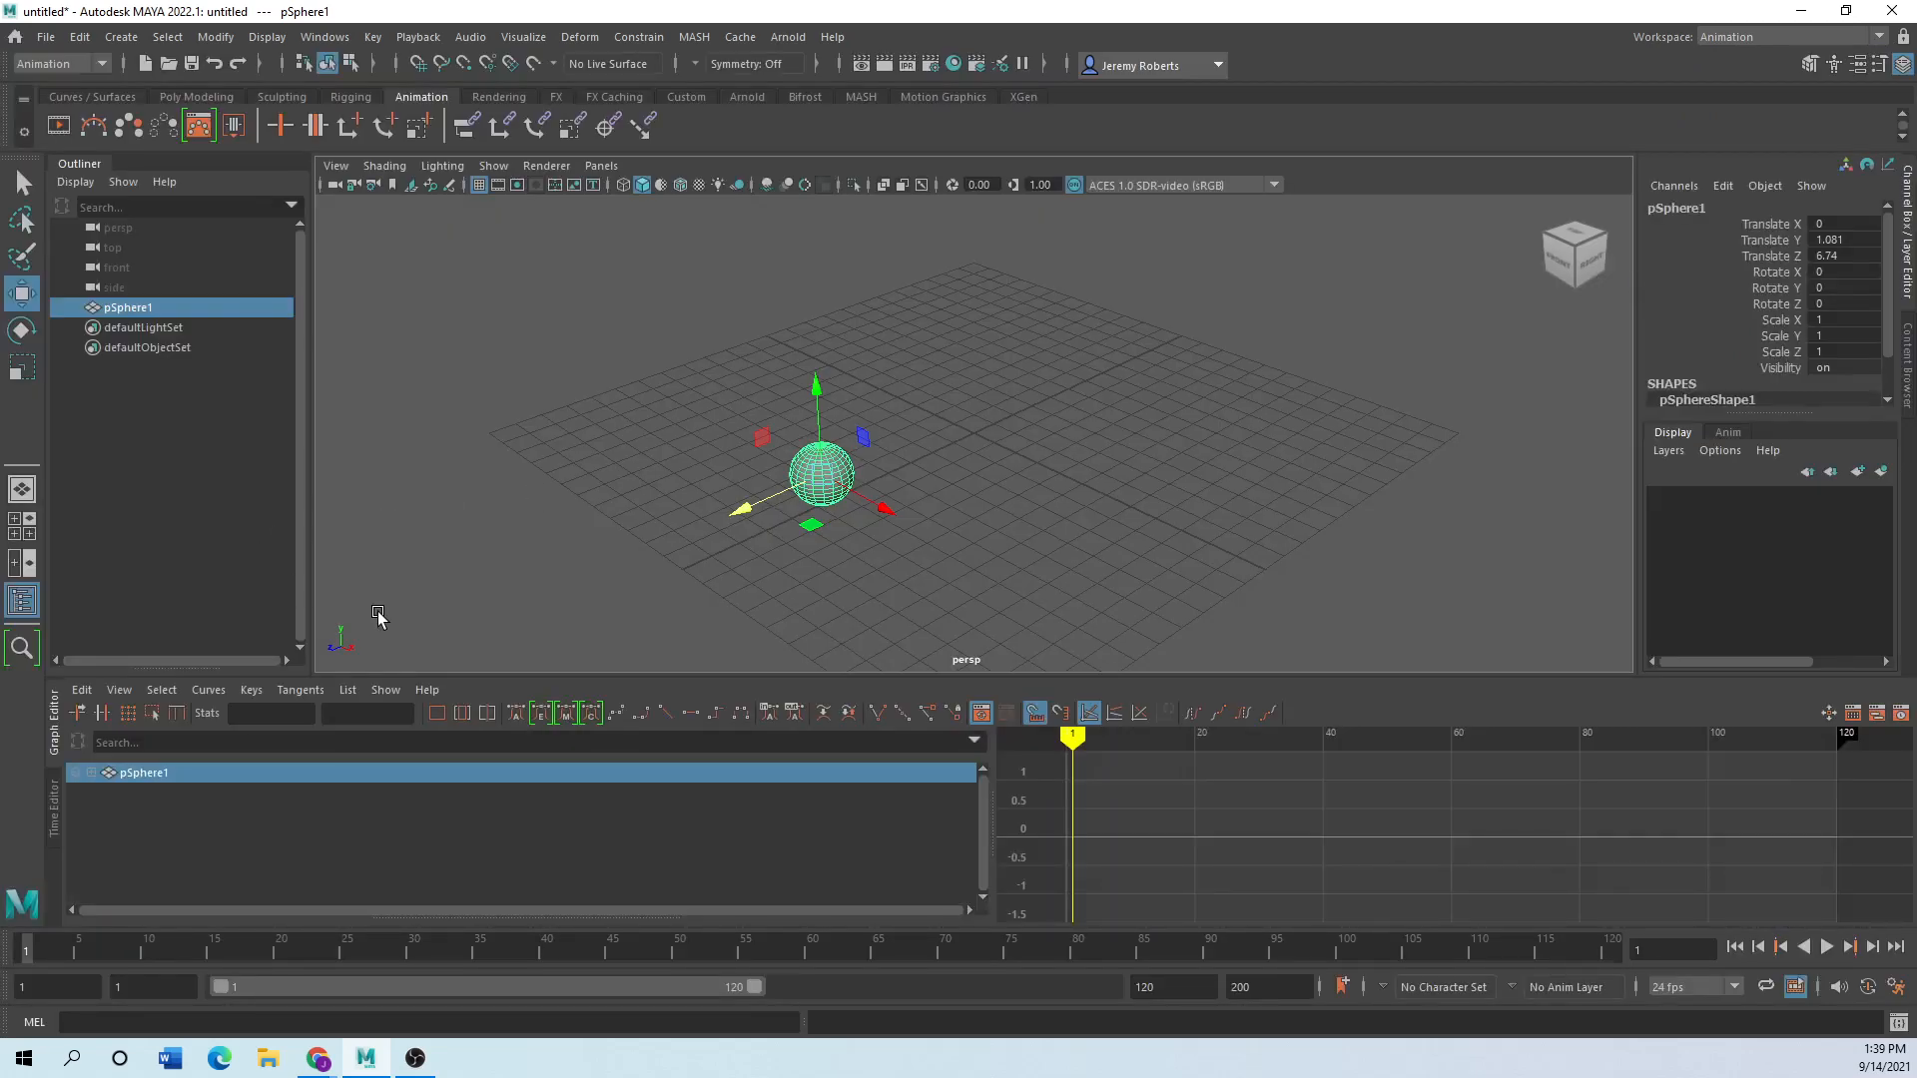
mouse_move(406, 746)
mouse_down()
mouse_move(1694, 796)
mouse_move(309, 808)
mouse_up()
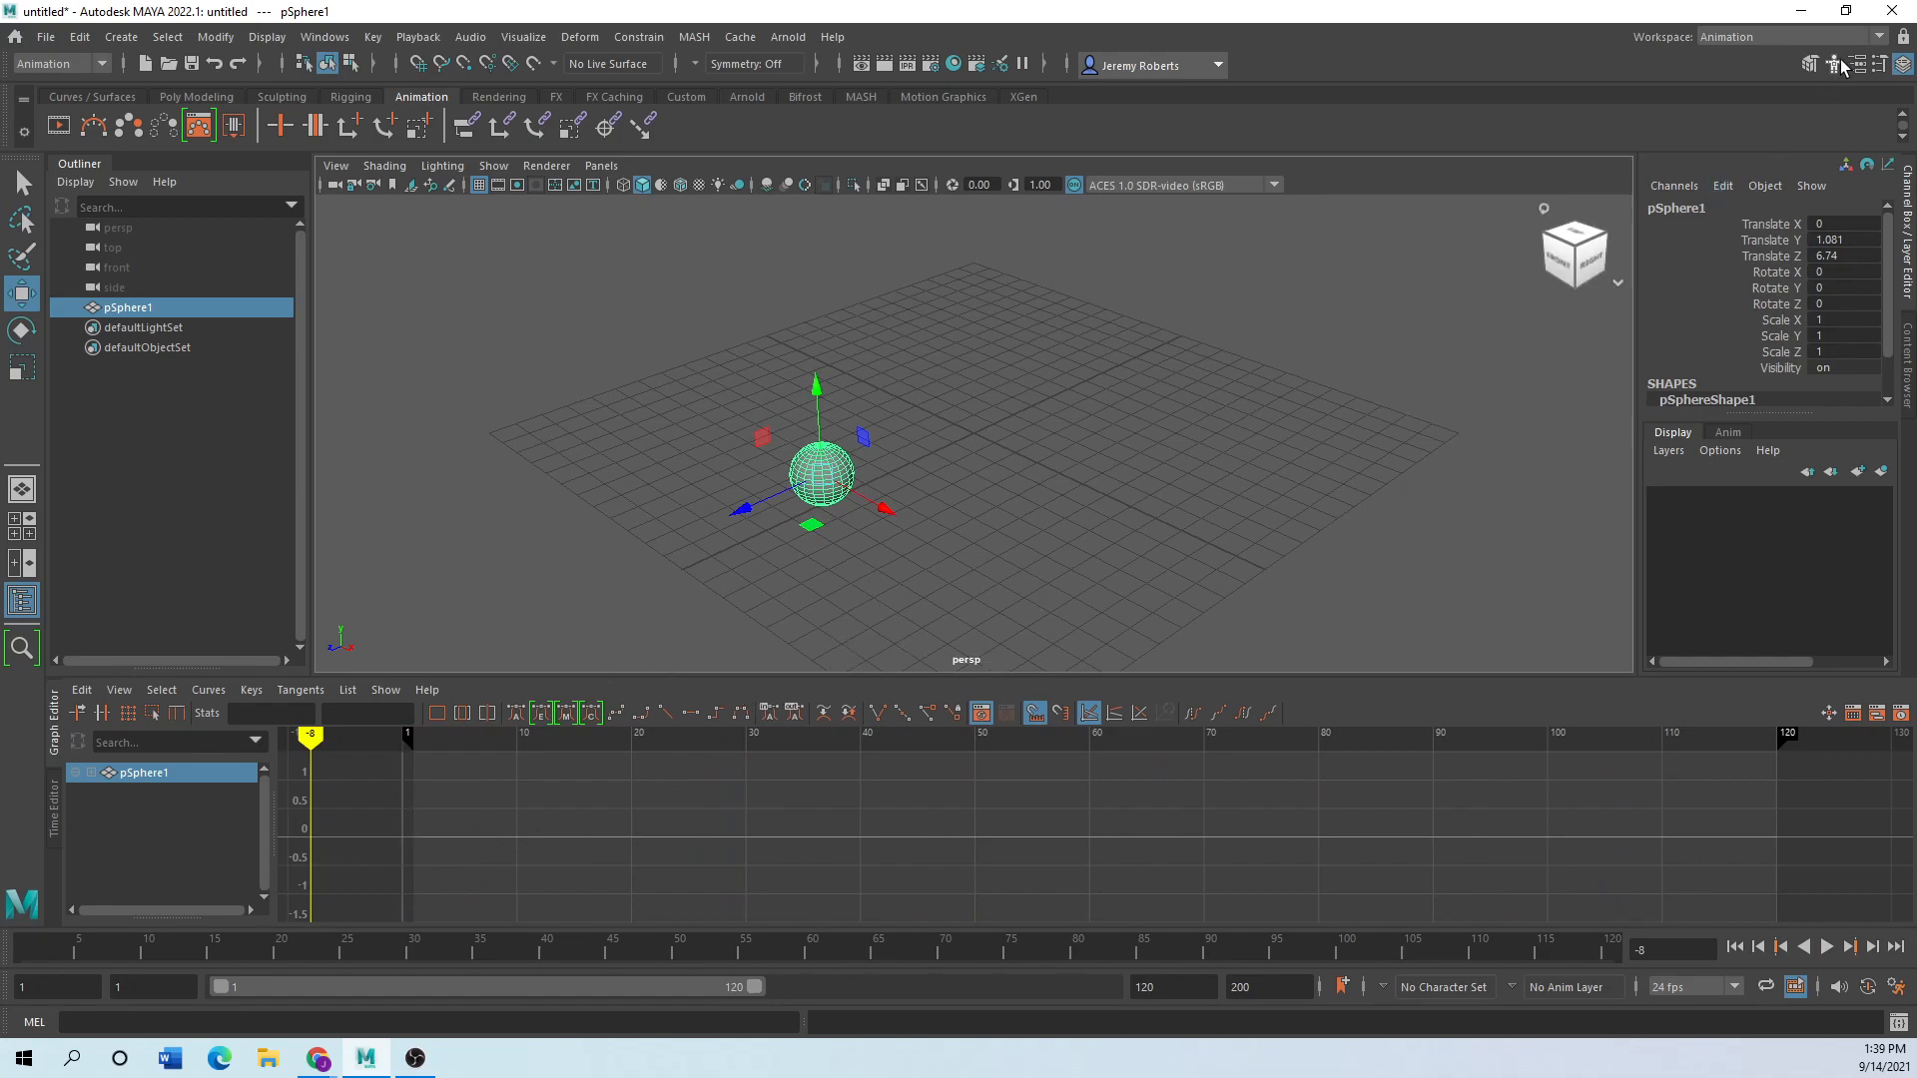
Return to the General workspace and open the Graph Editor as a floating window.
click(1878, 40)
click(1847, 53)
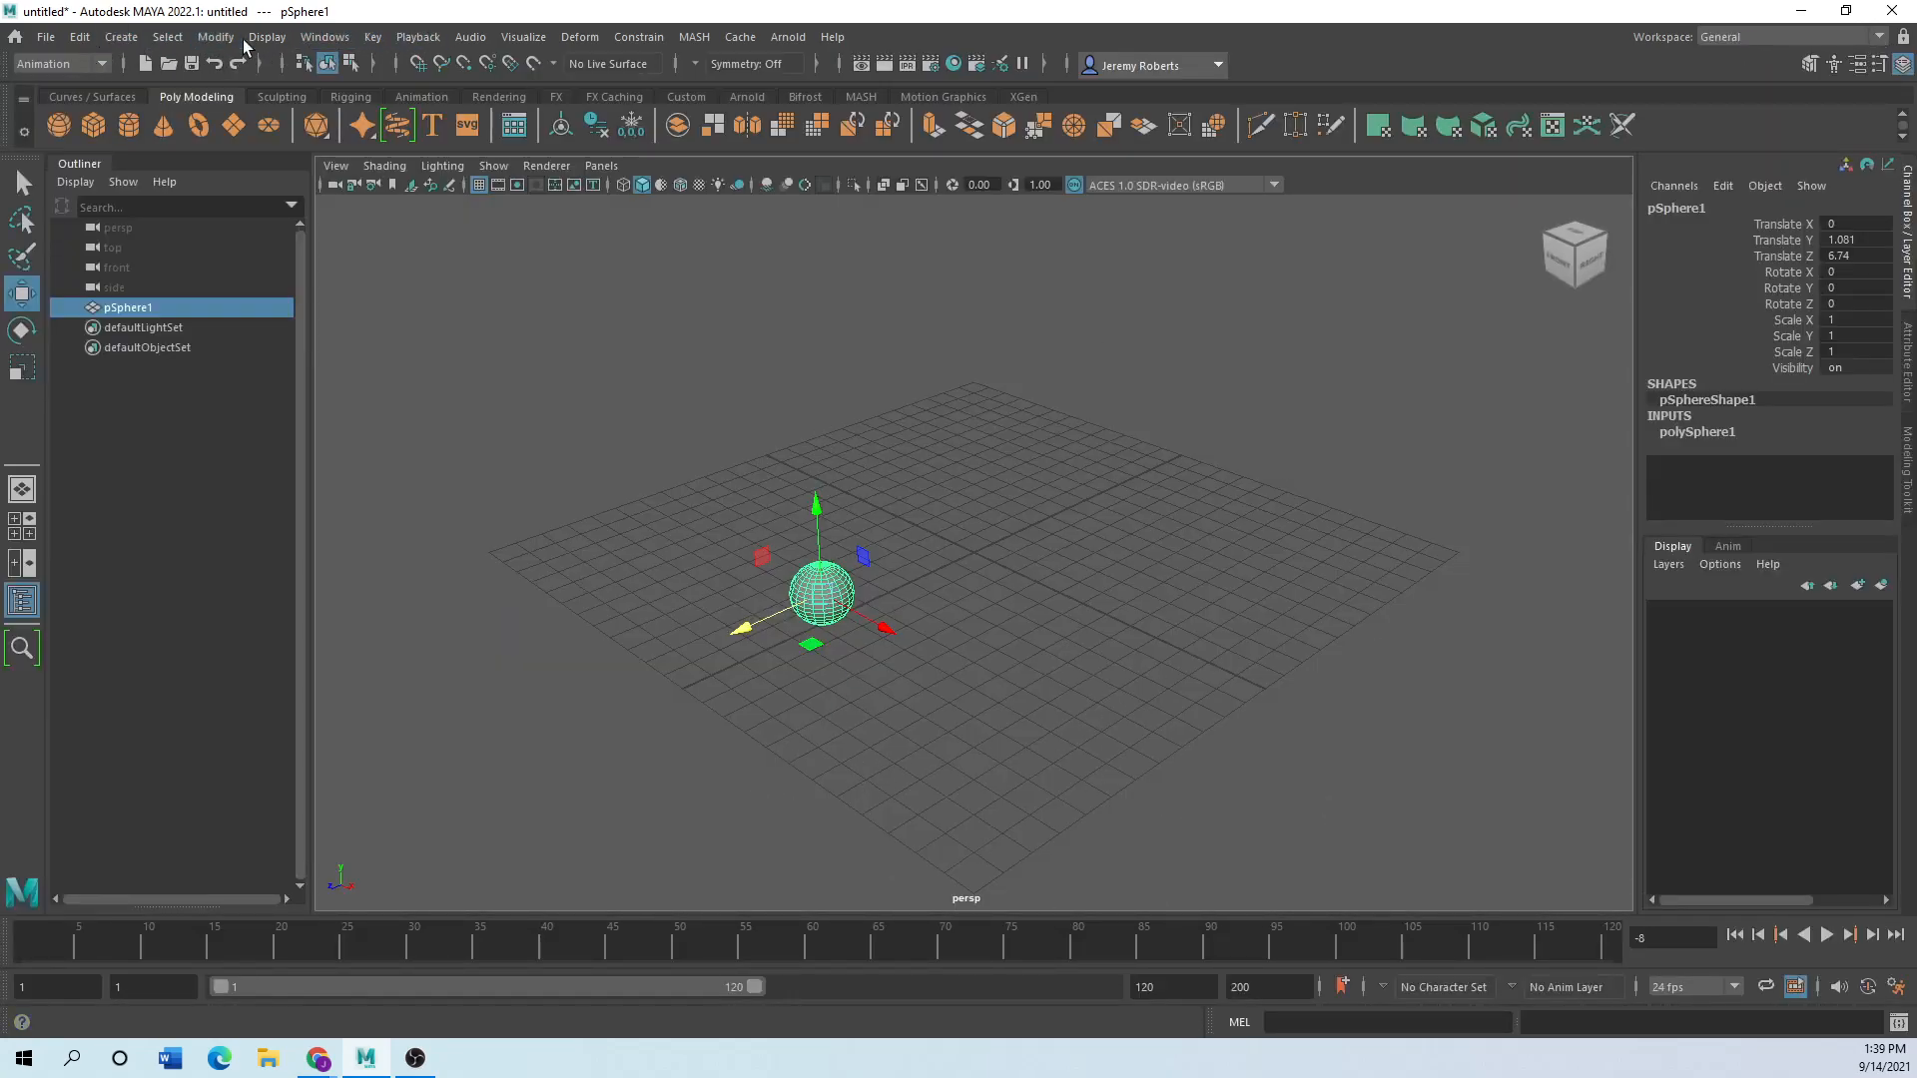
click(344, 38)
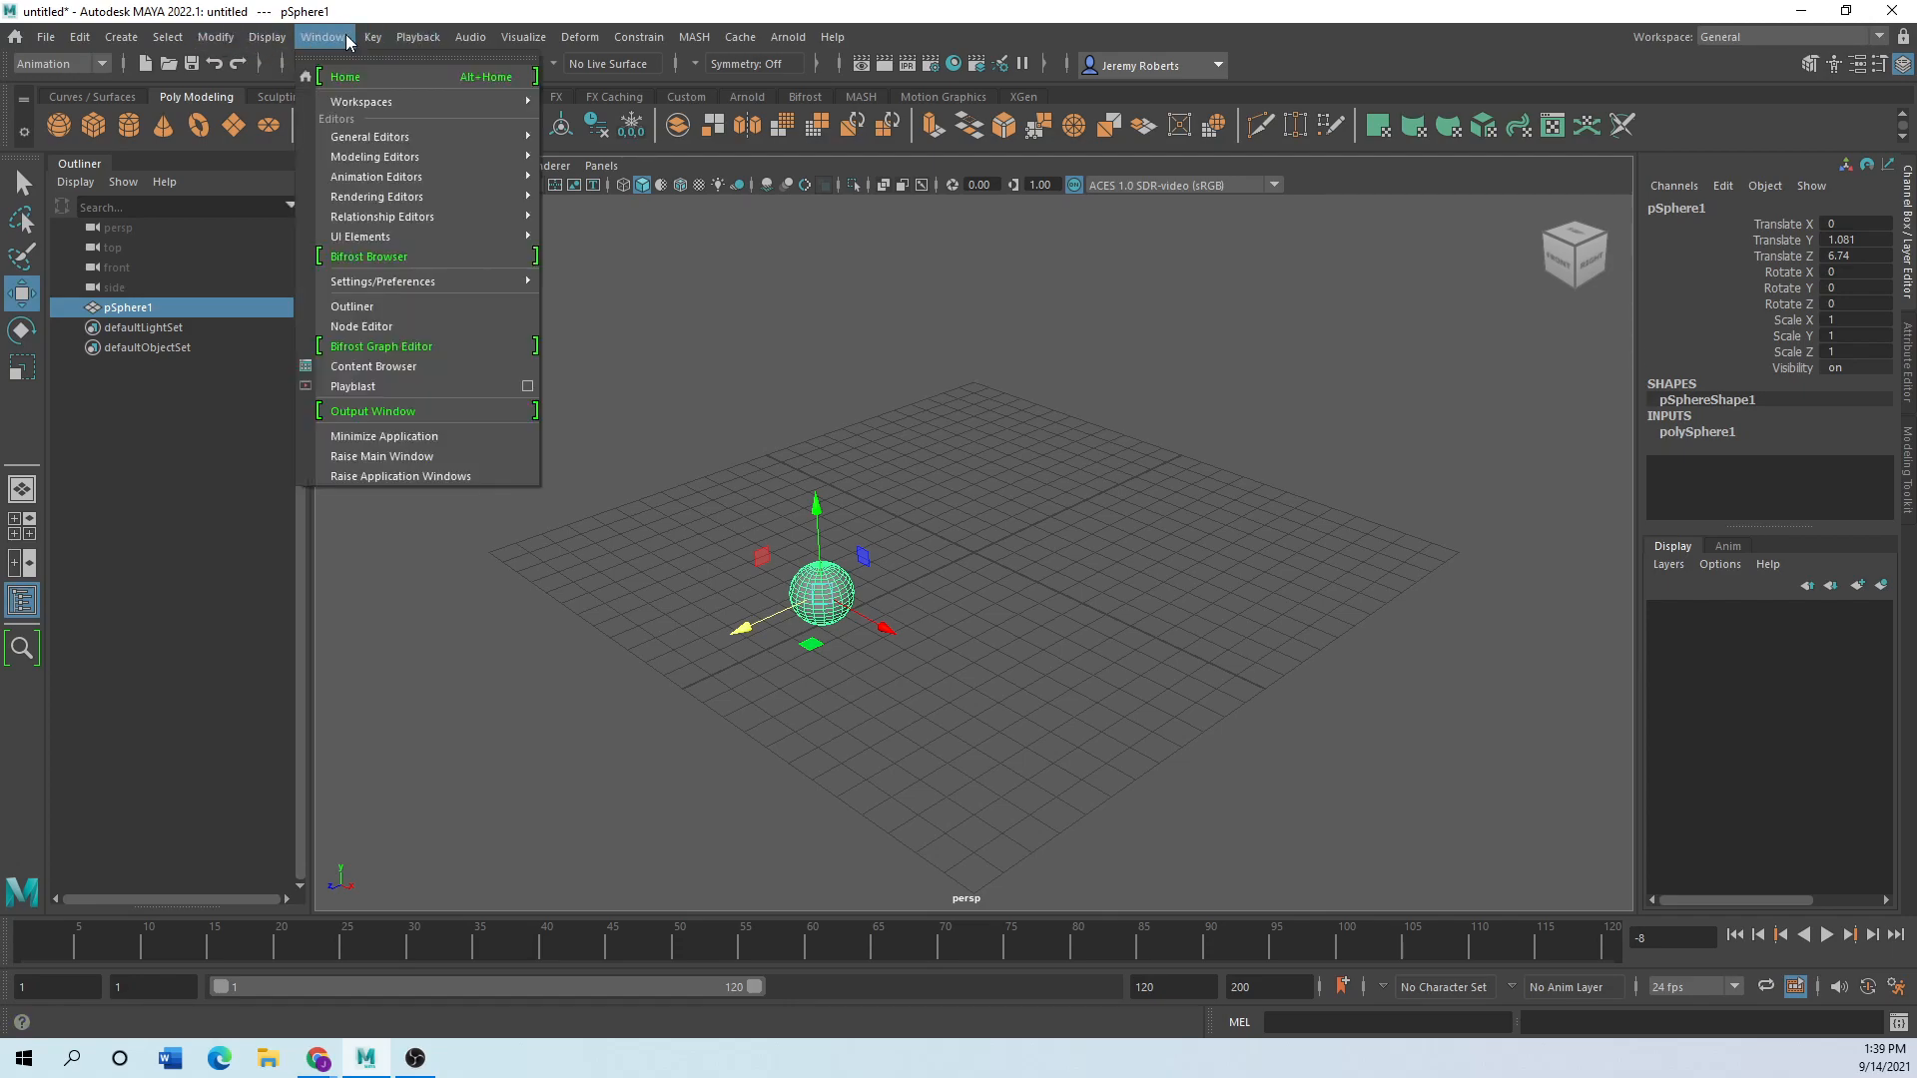
mouse_move(401, 175)
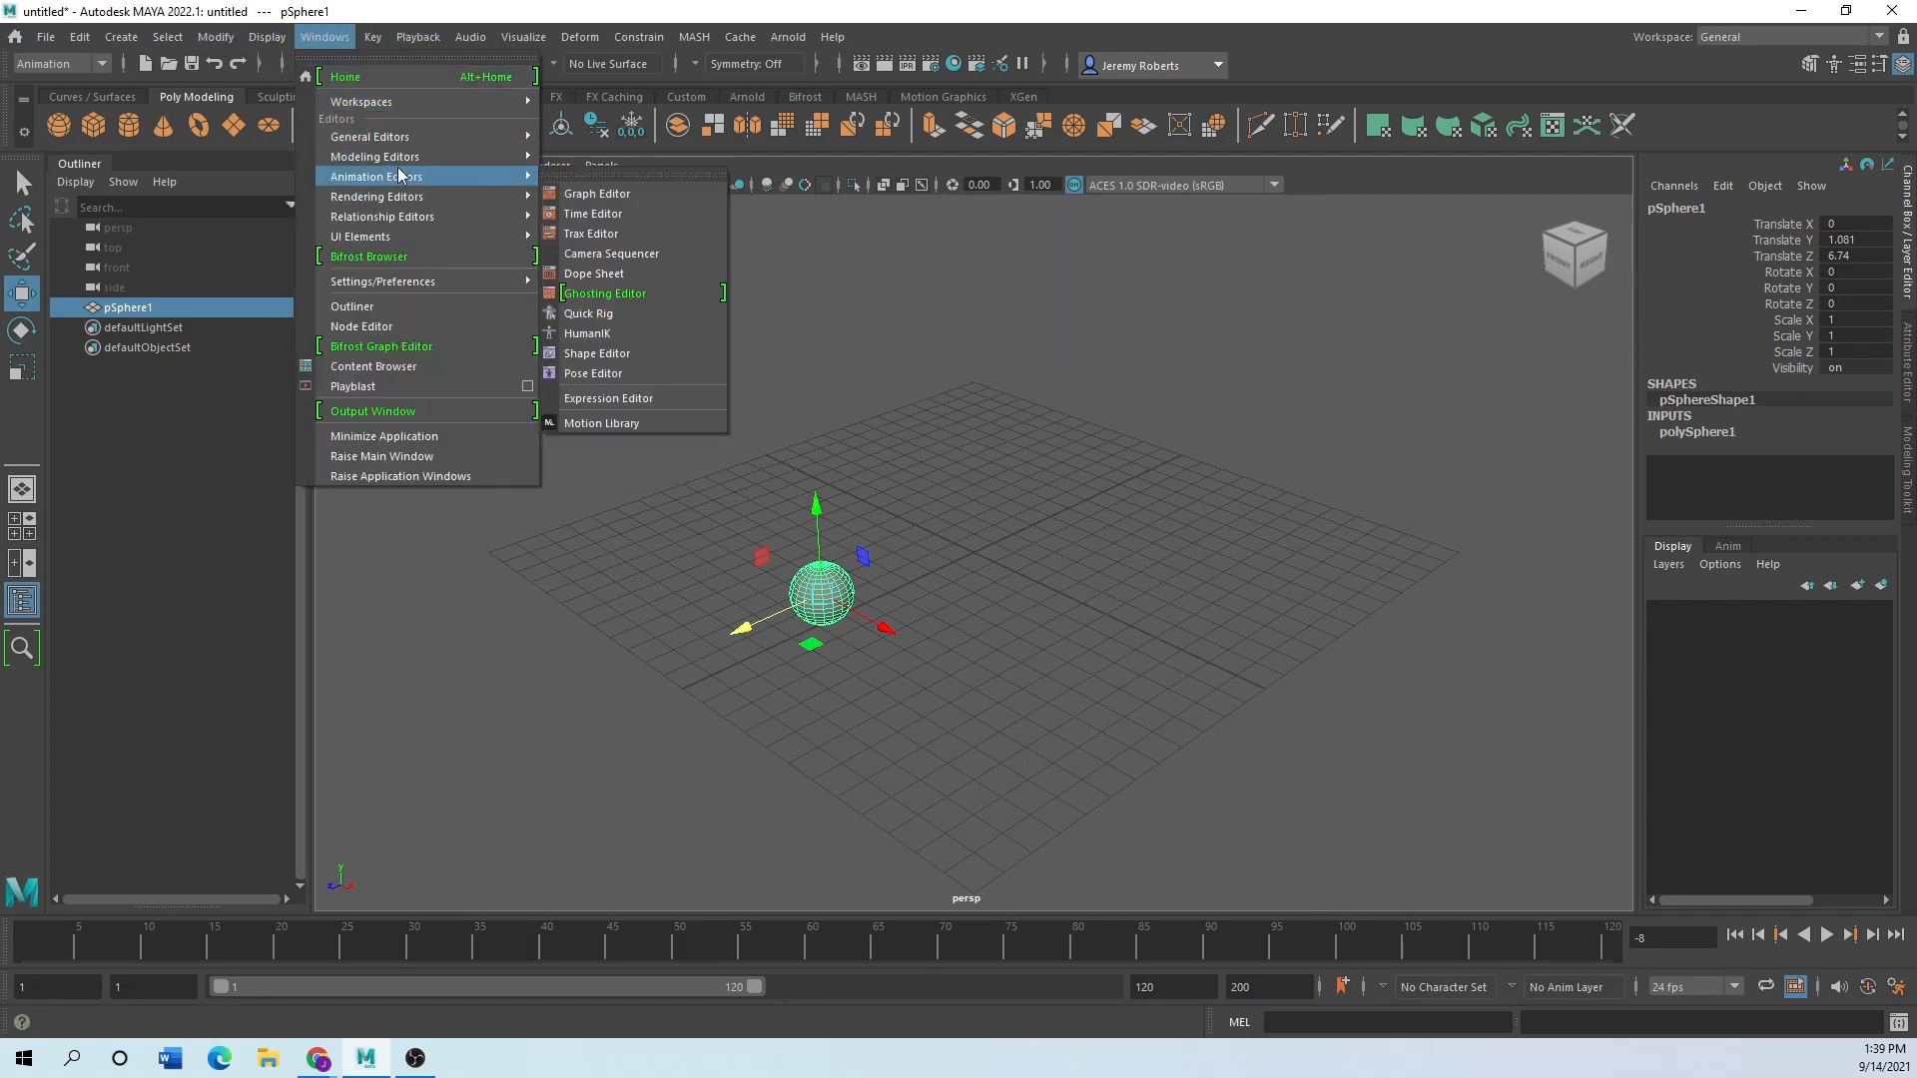
click(599, 194)
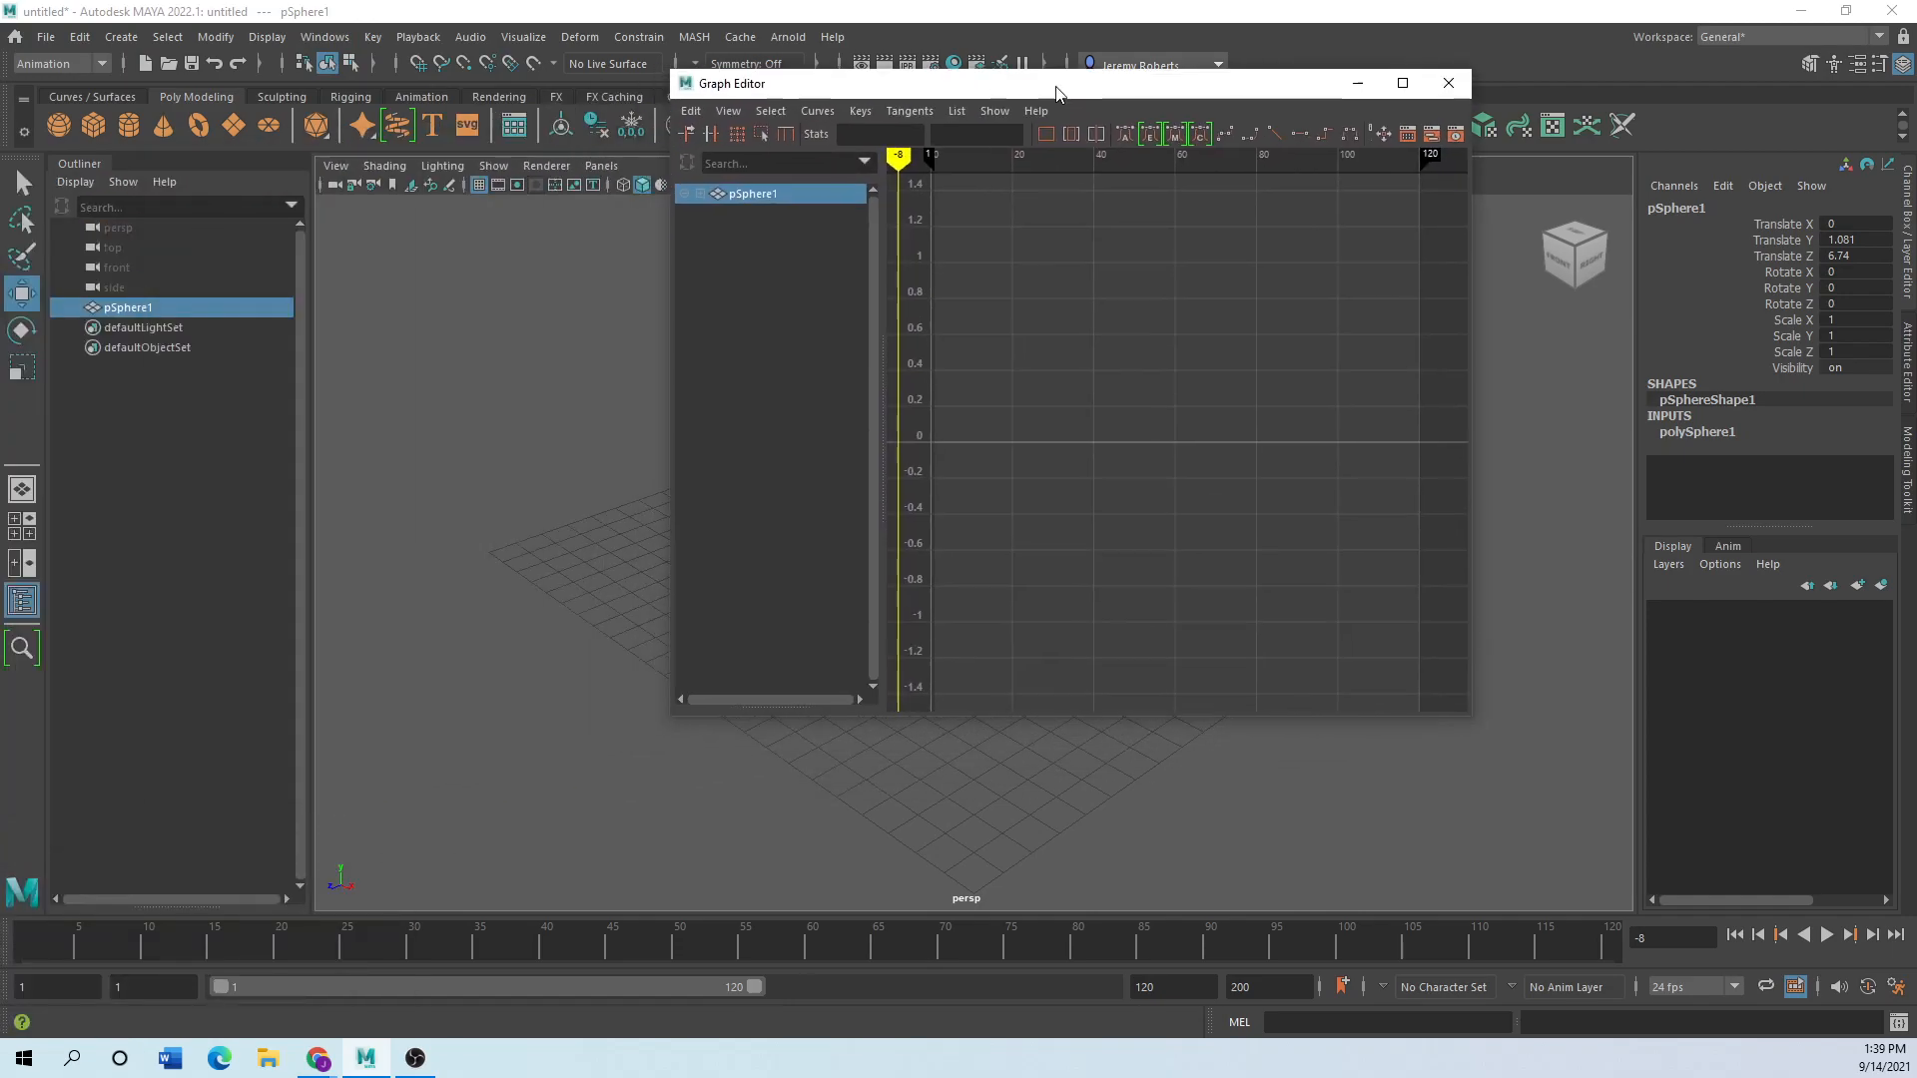
Reshape the floating Graph Editor into a wide, low window, reposition it over the scene and close it.
drag(611, 725, 148, 727)
drag(690, 84, 787, 384)
click(1426, 317)
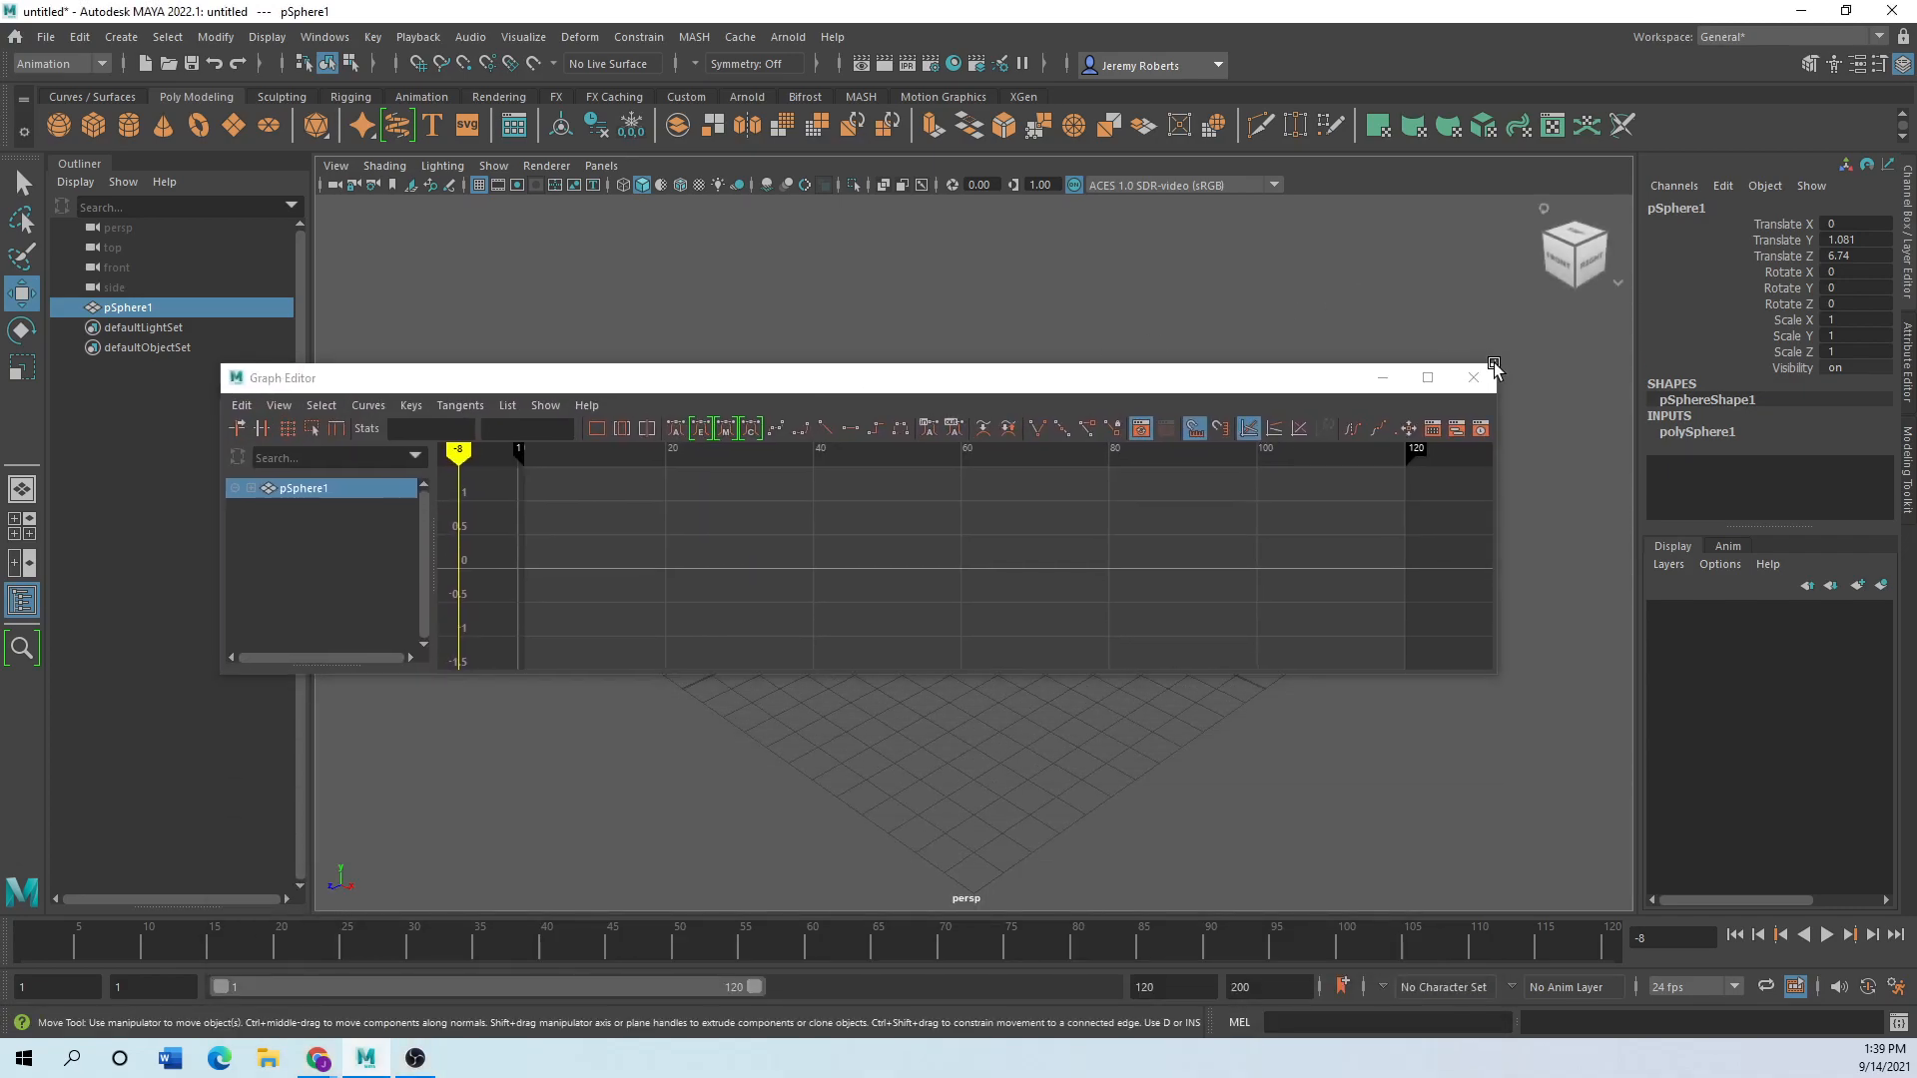
click(1471, 376)
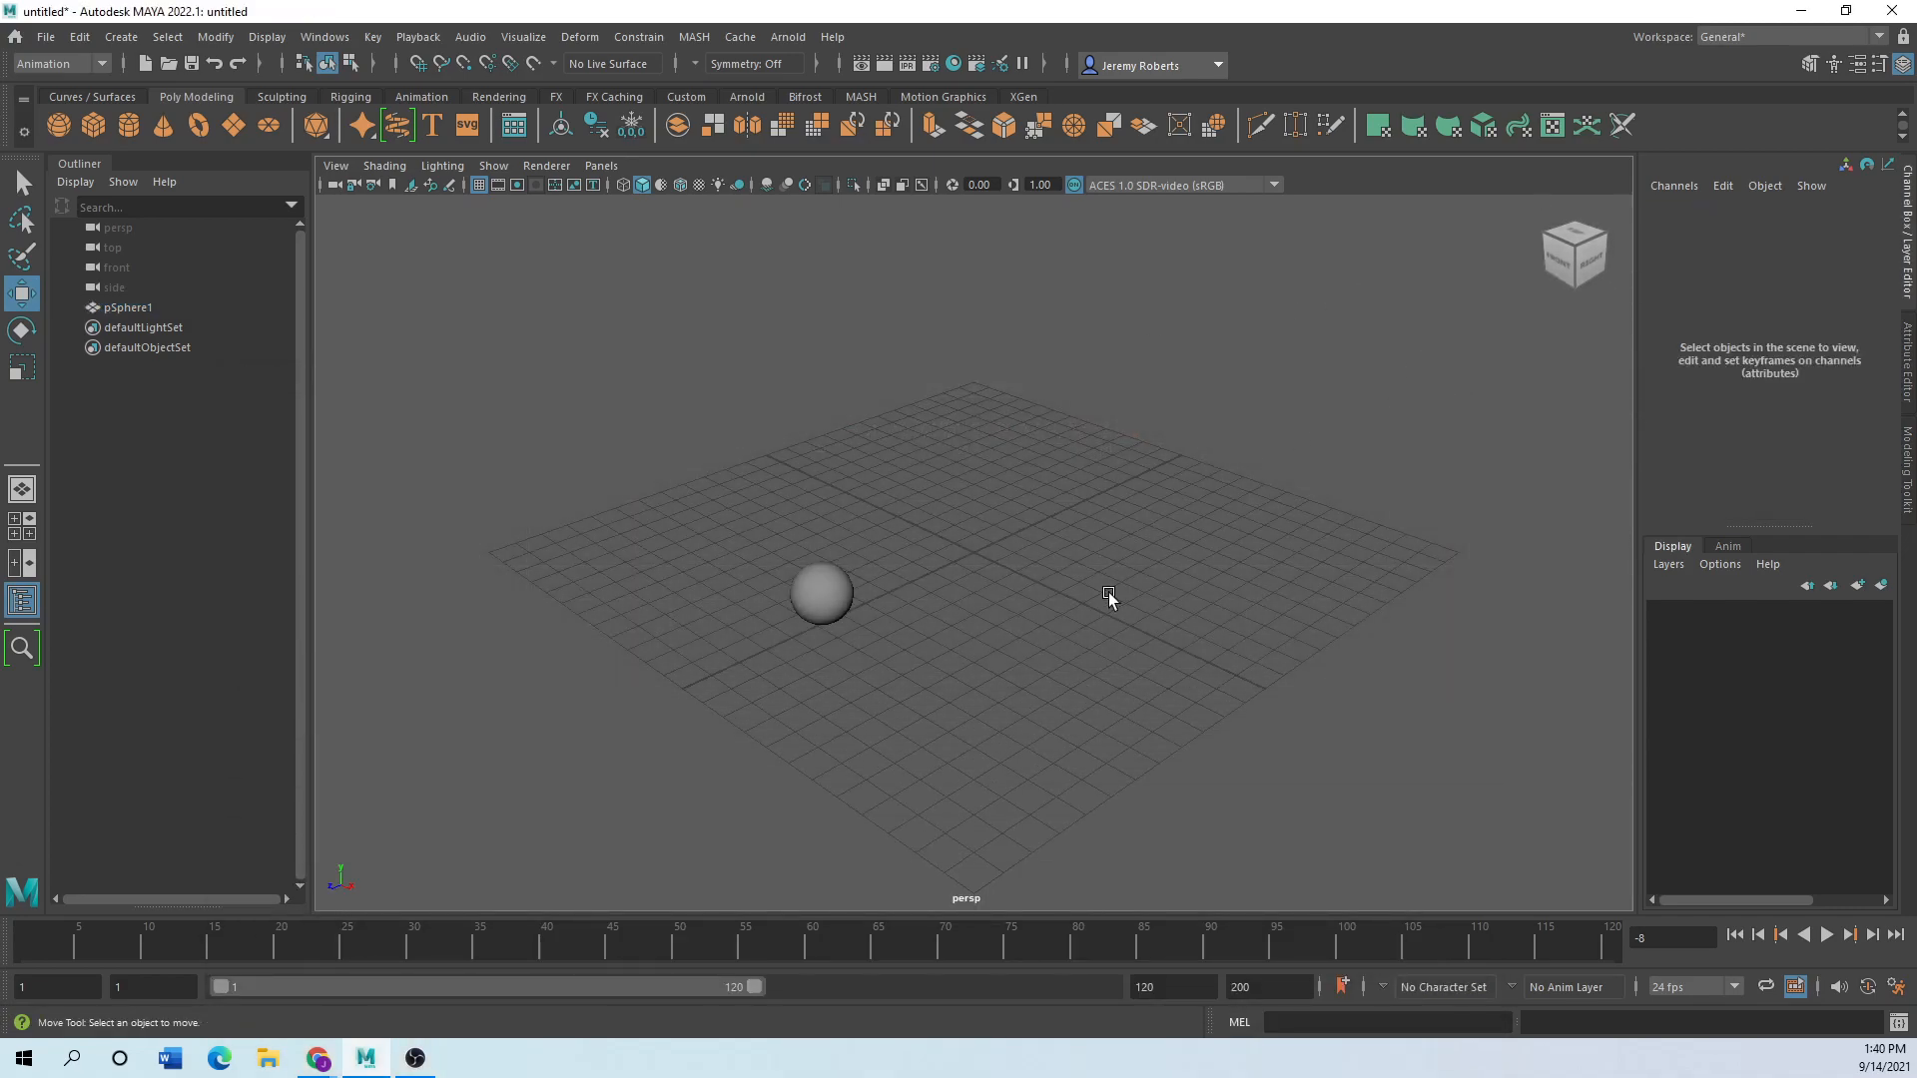
Switch to the Animation workspace and adjust the height of the docked Graph Editor beneath the viewport.
click(1871, 36)
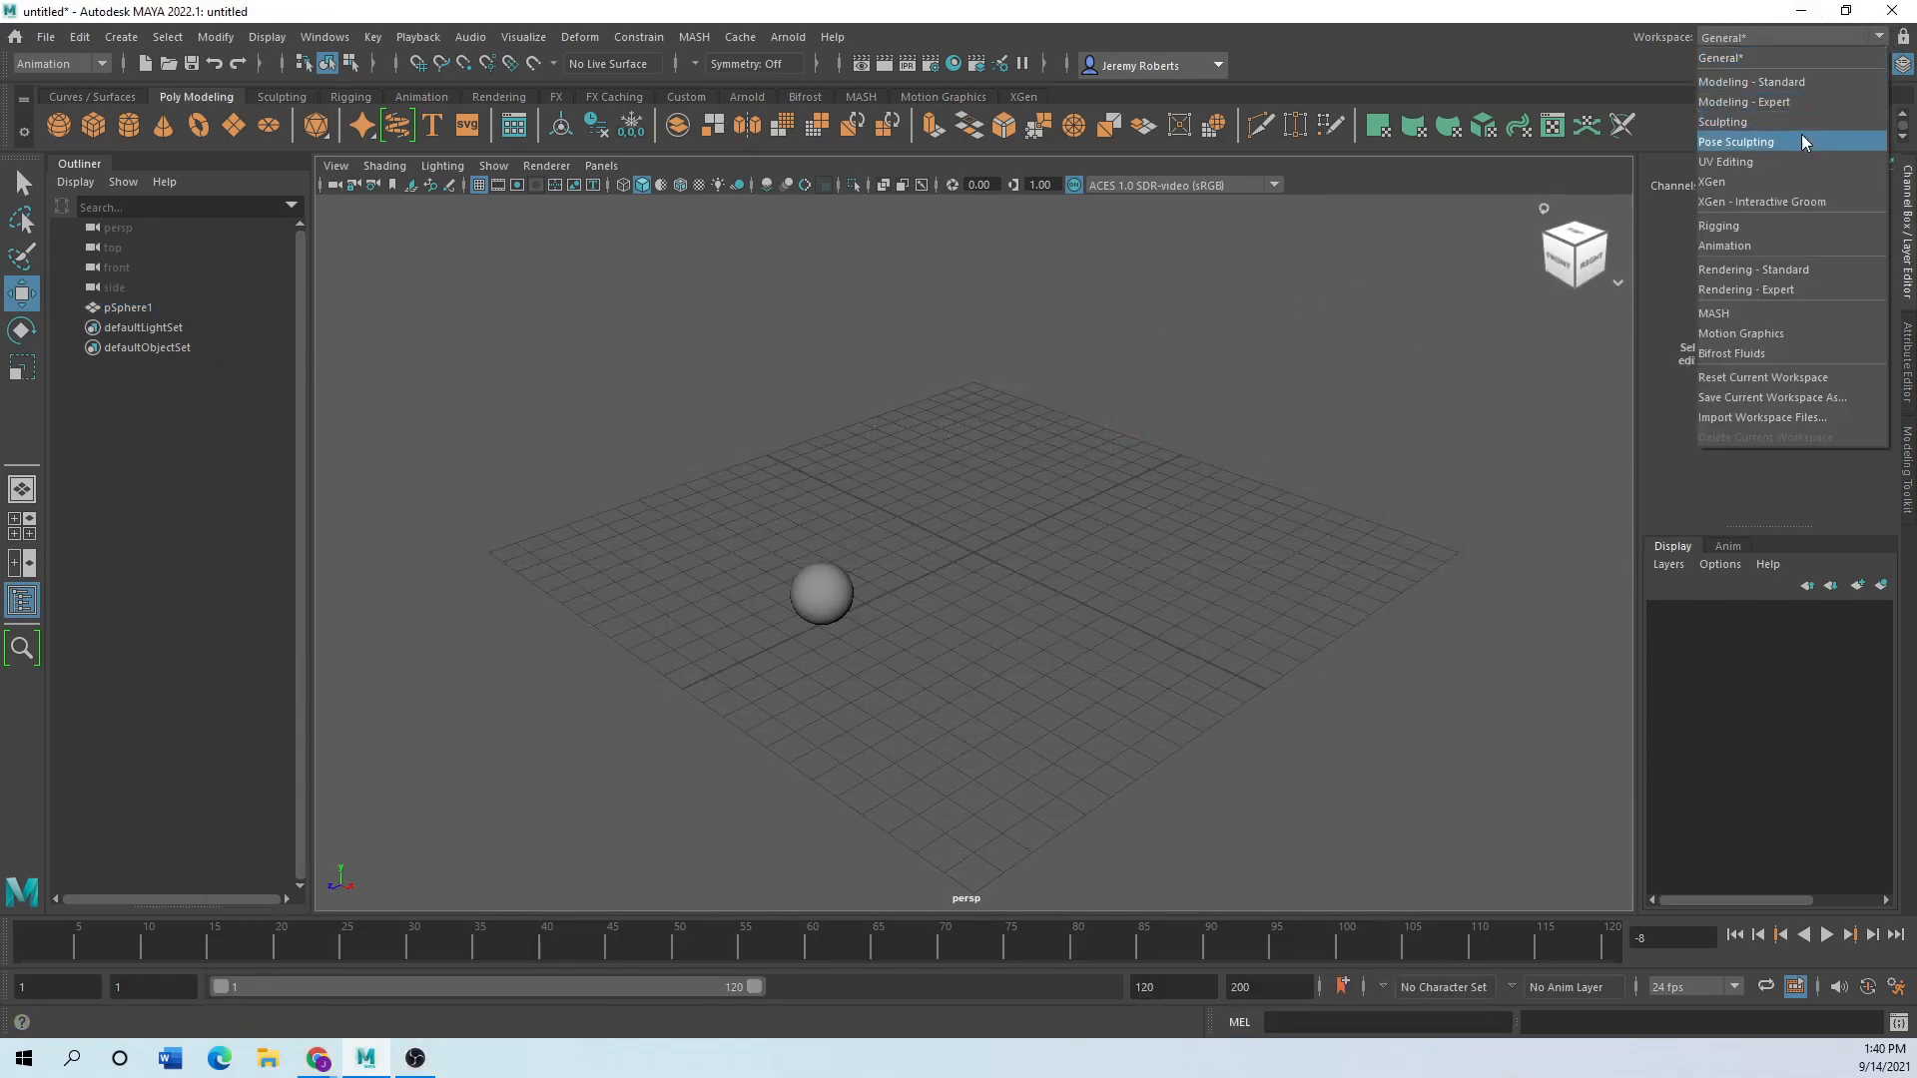
click(1755, 245)
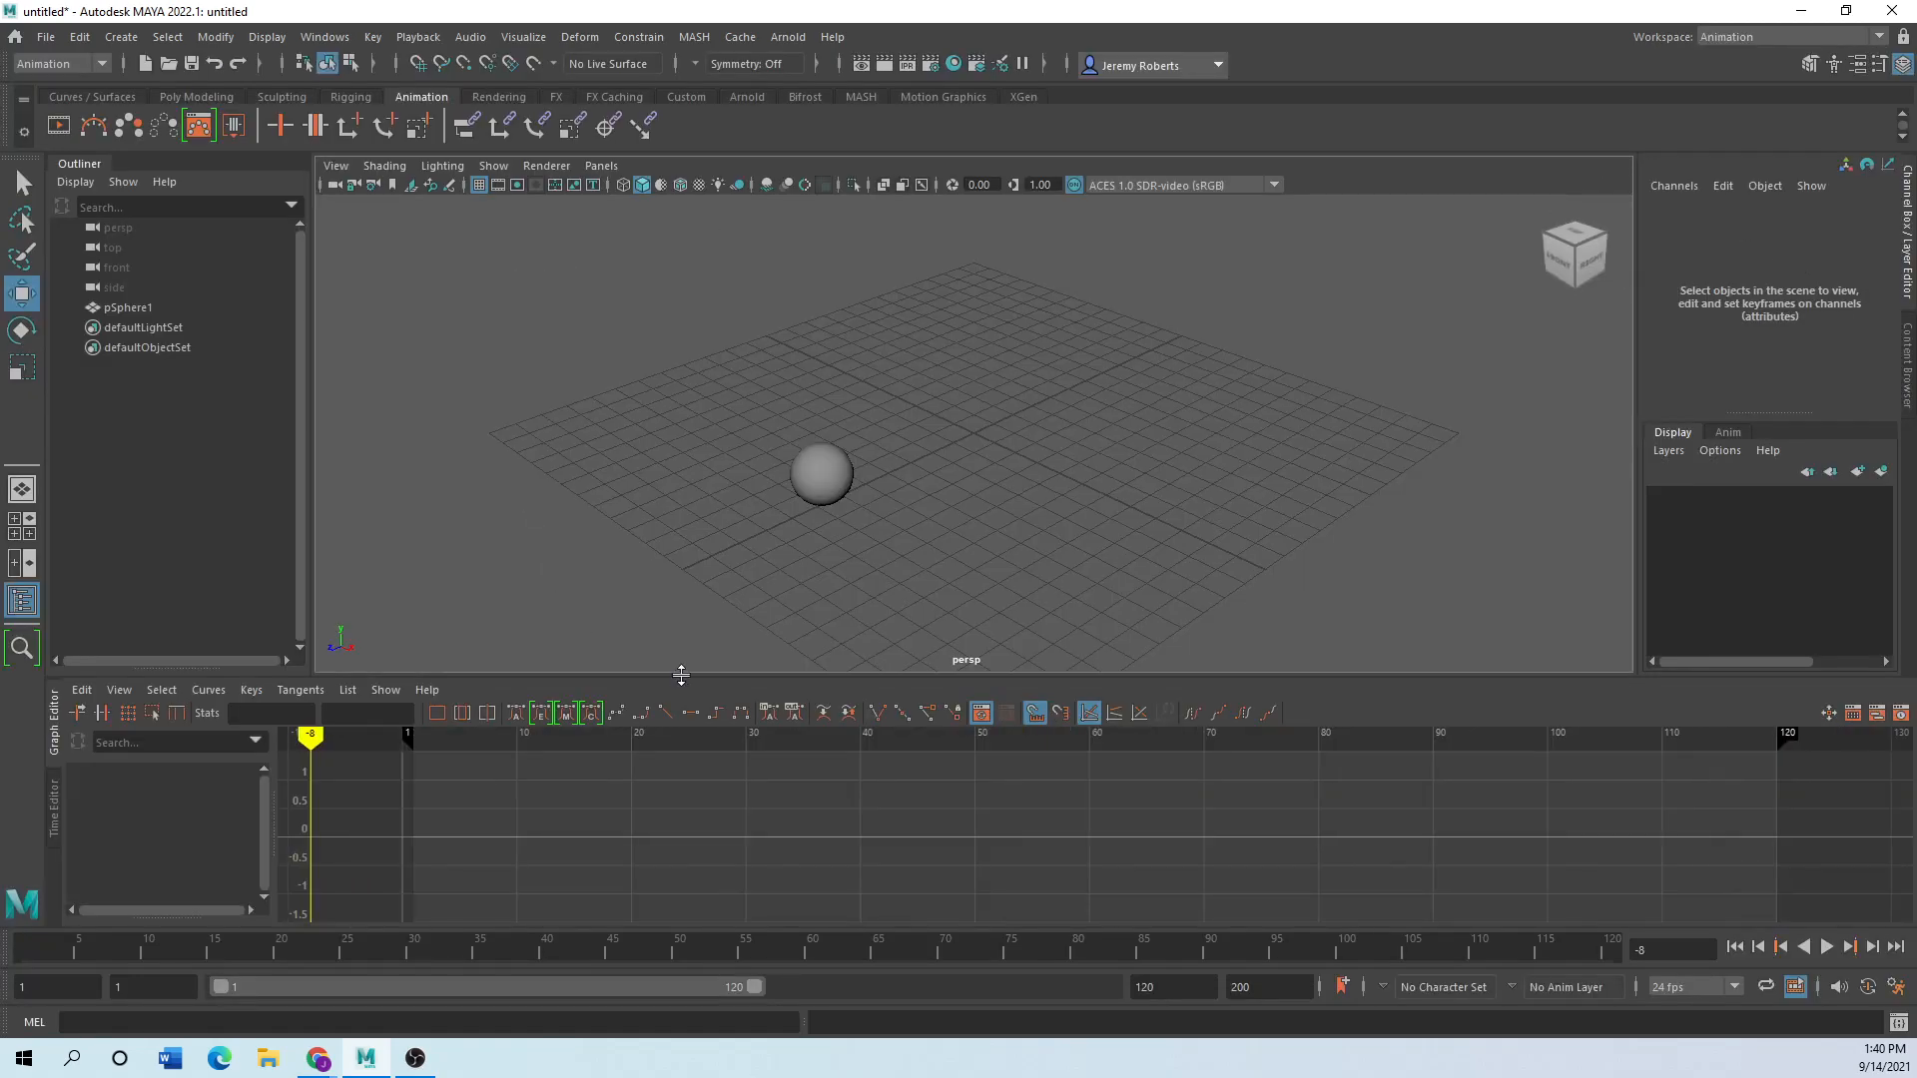
drag(674, 675, 674, 744)
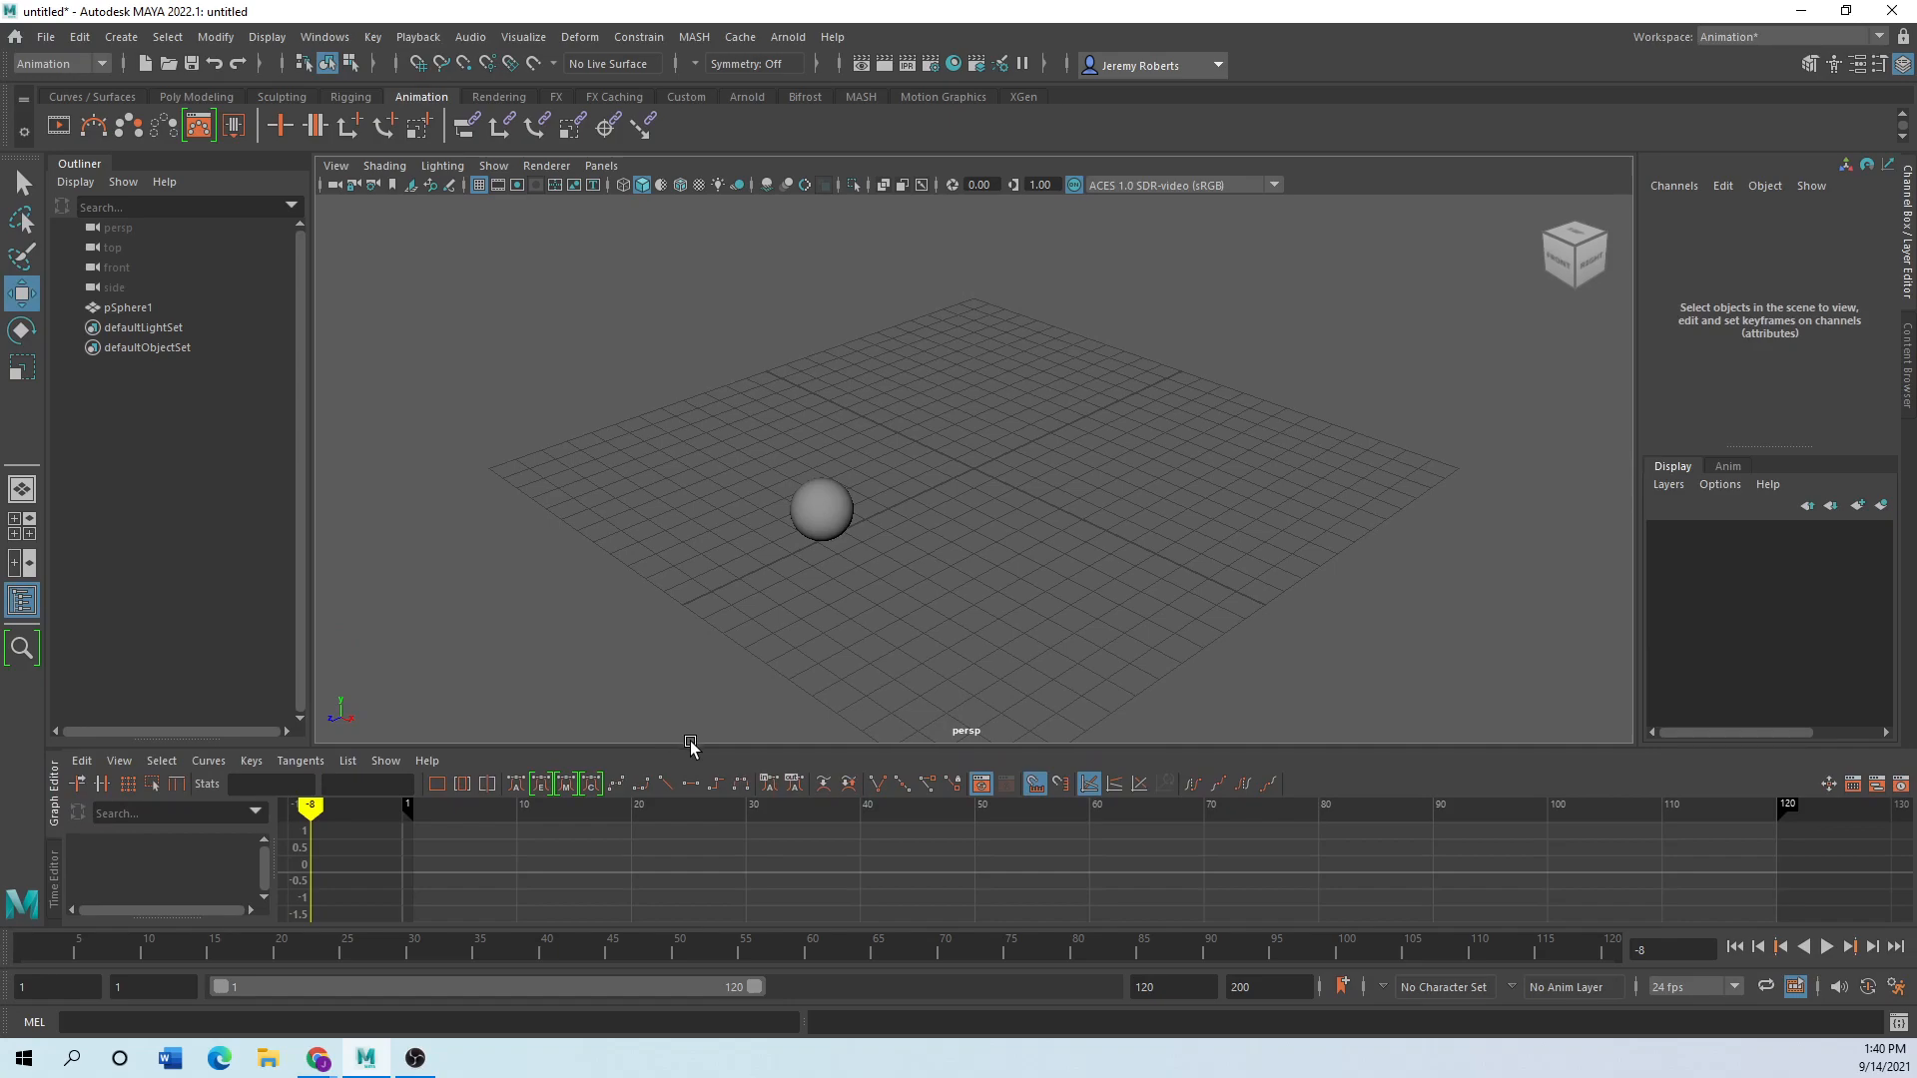
drag(691, 747, 689, 694)
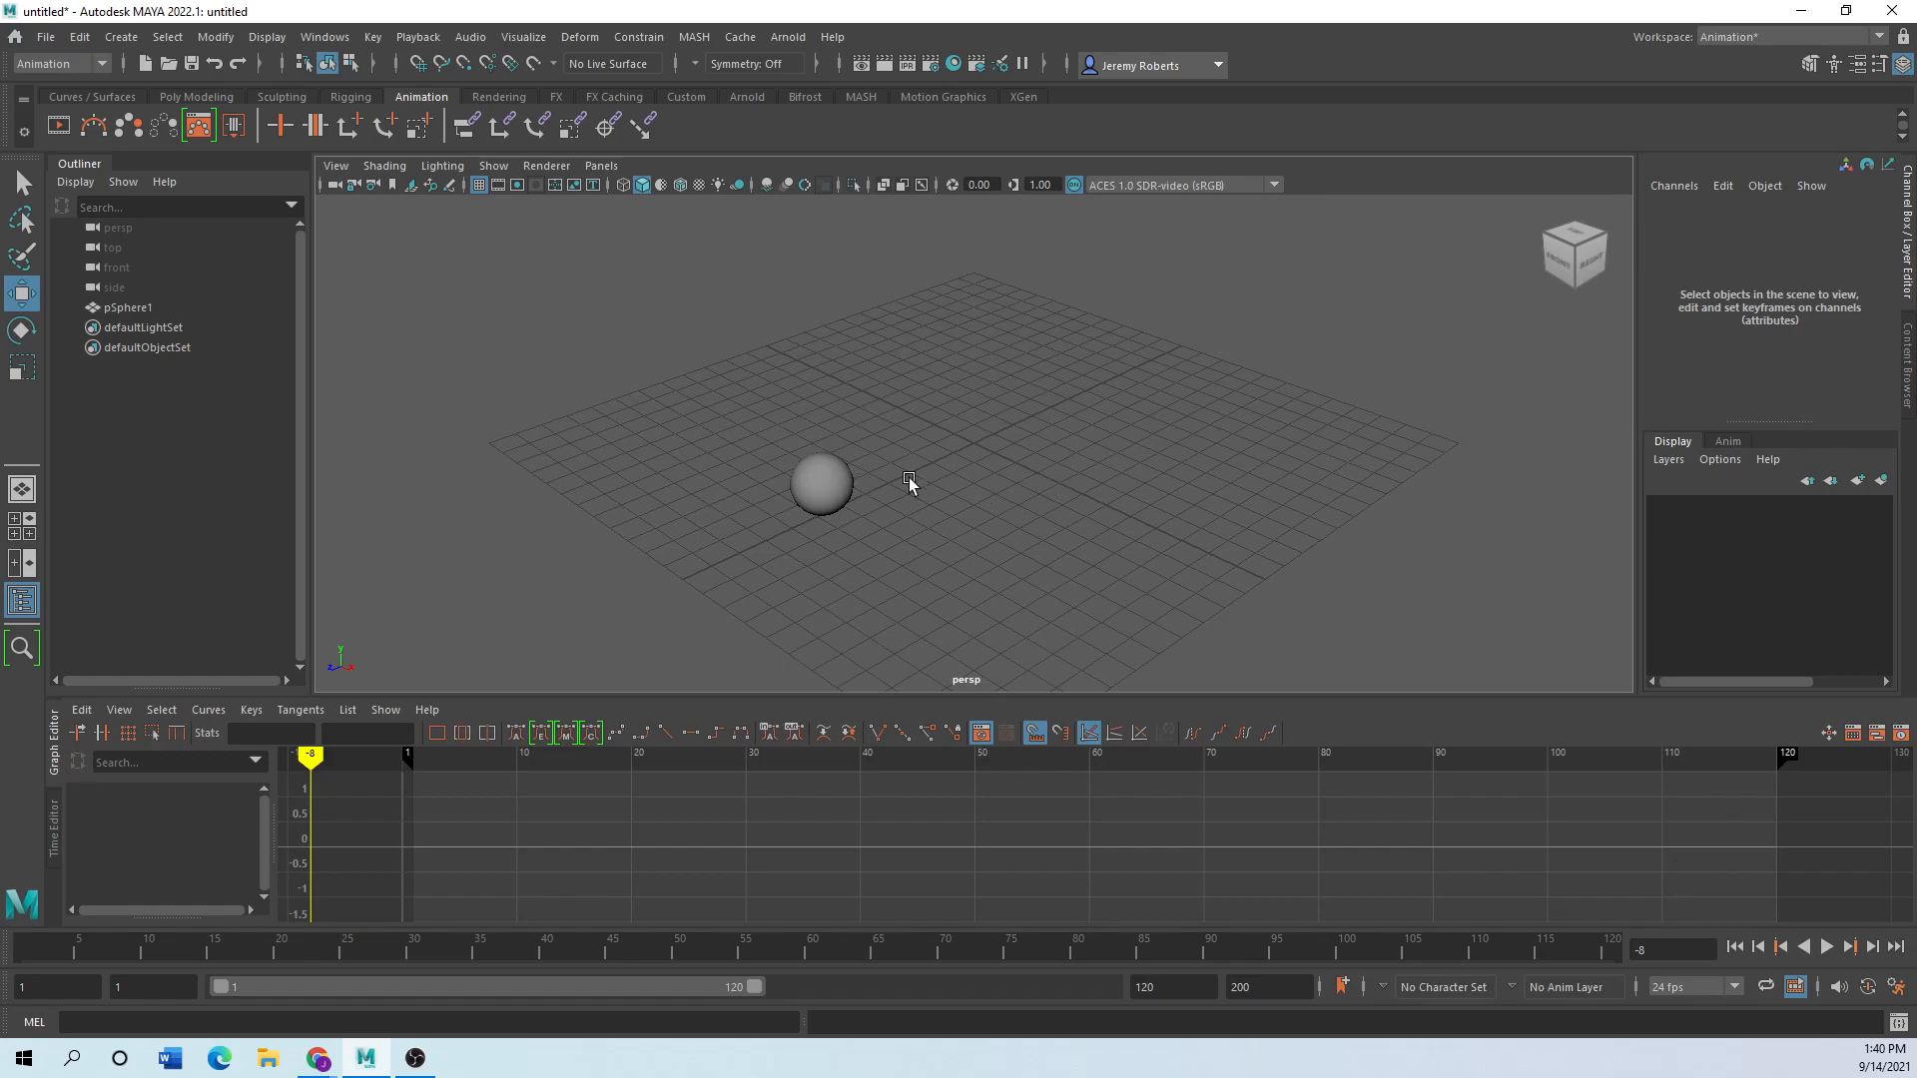
Select the sphere and show it in the side view with free space above and ahead of it.
click(820, 472)
key(space)
key(space)
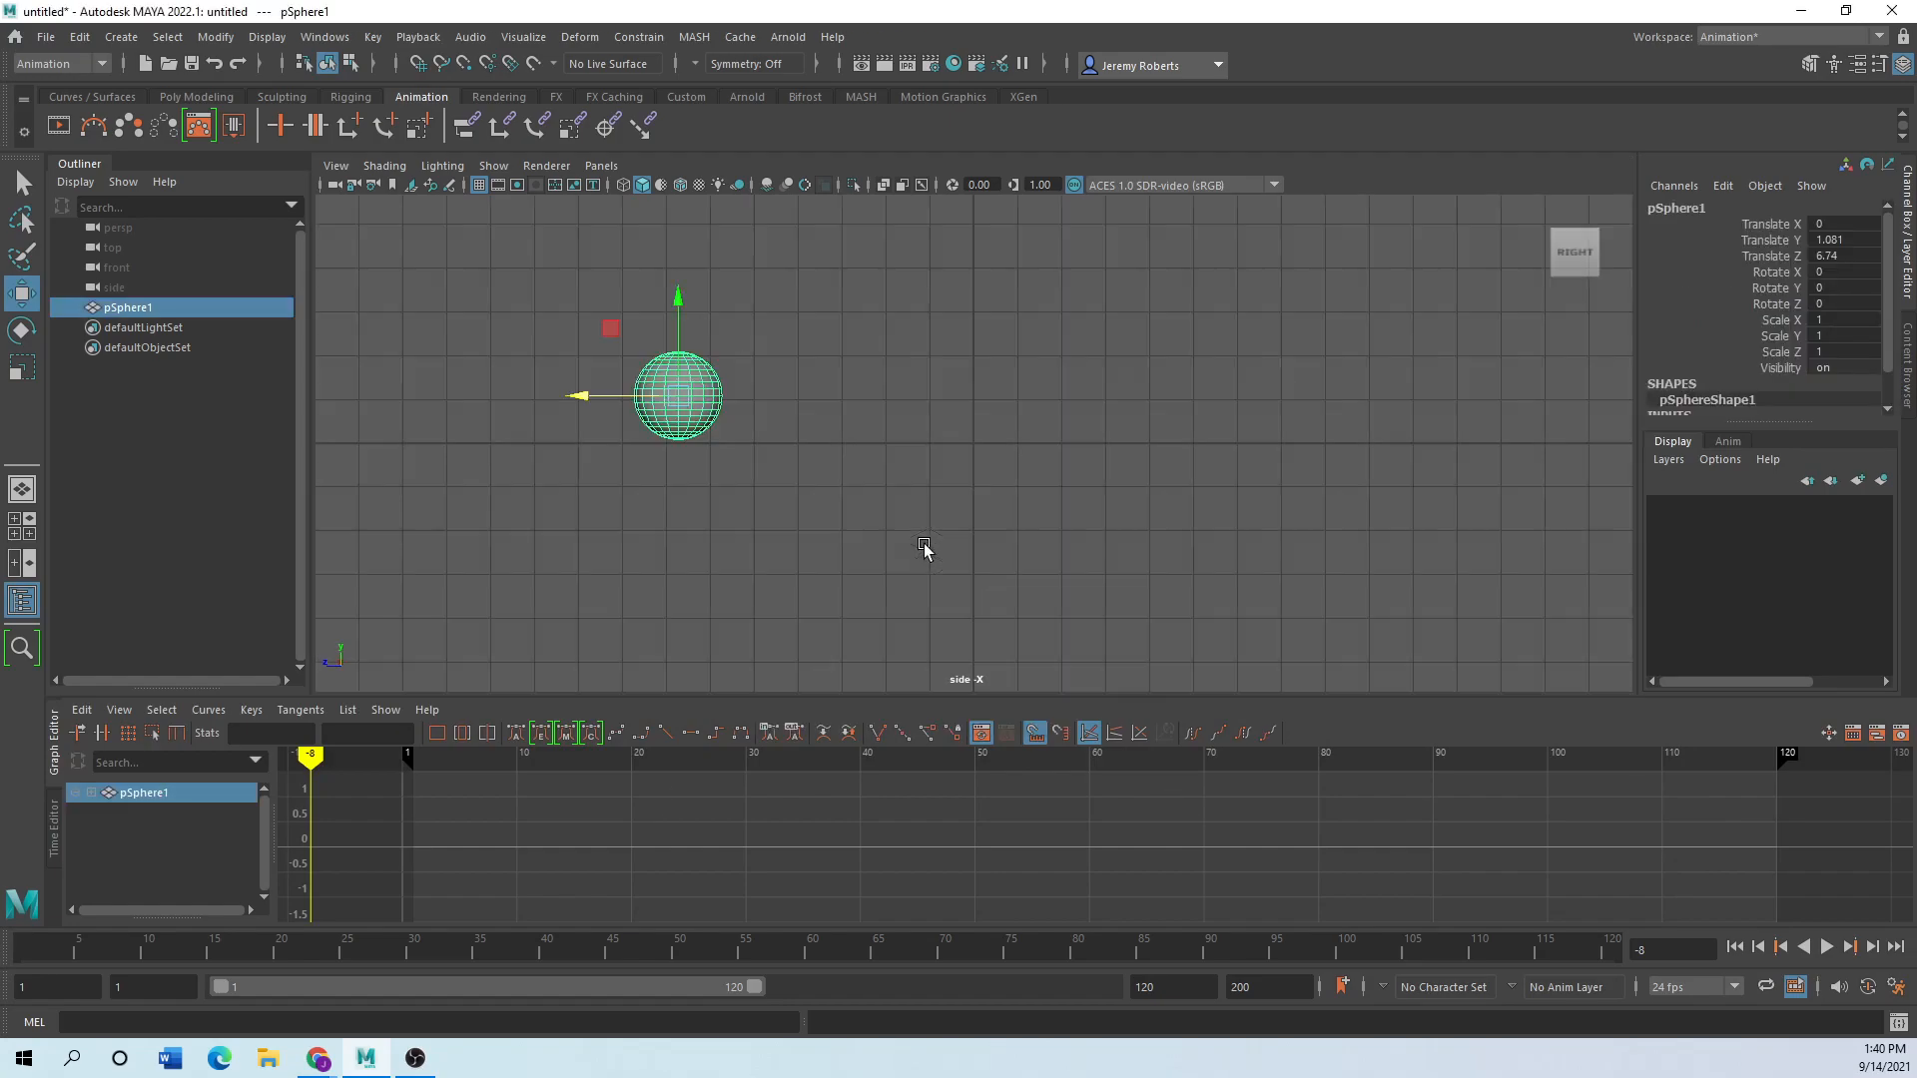
scroll(711, 517, down, 3)
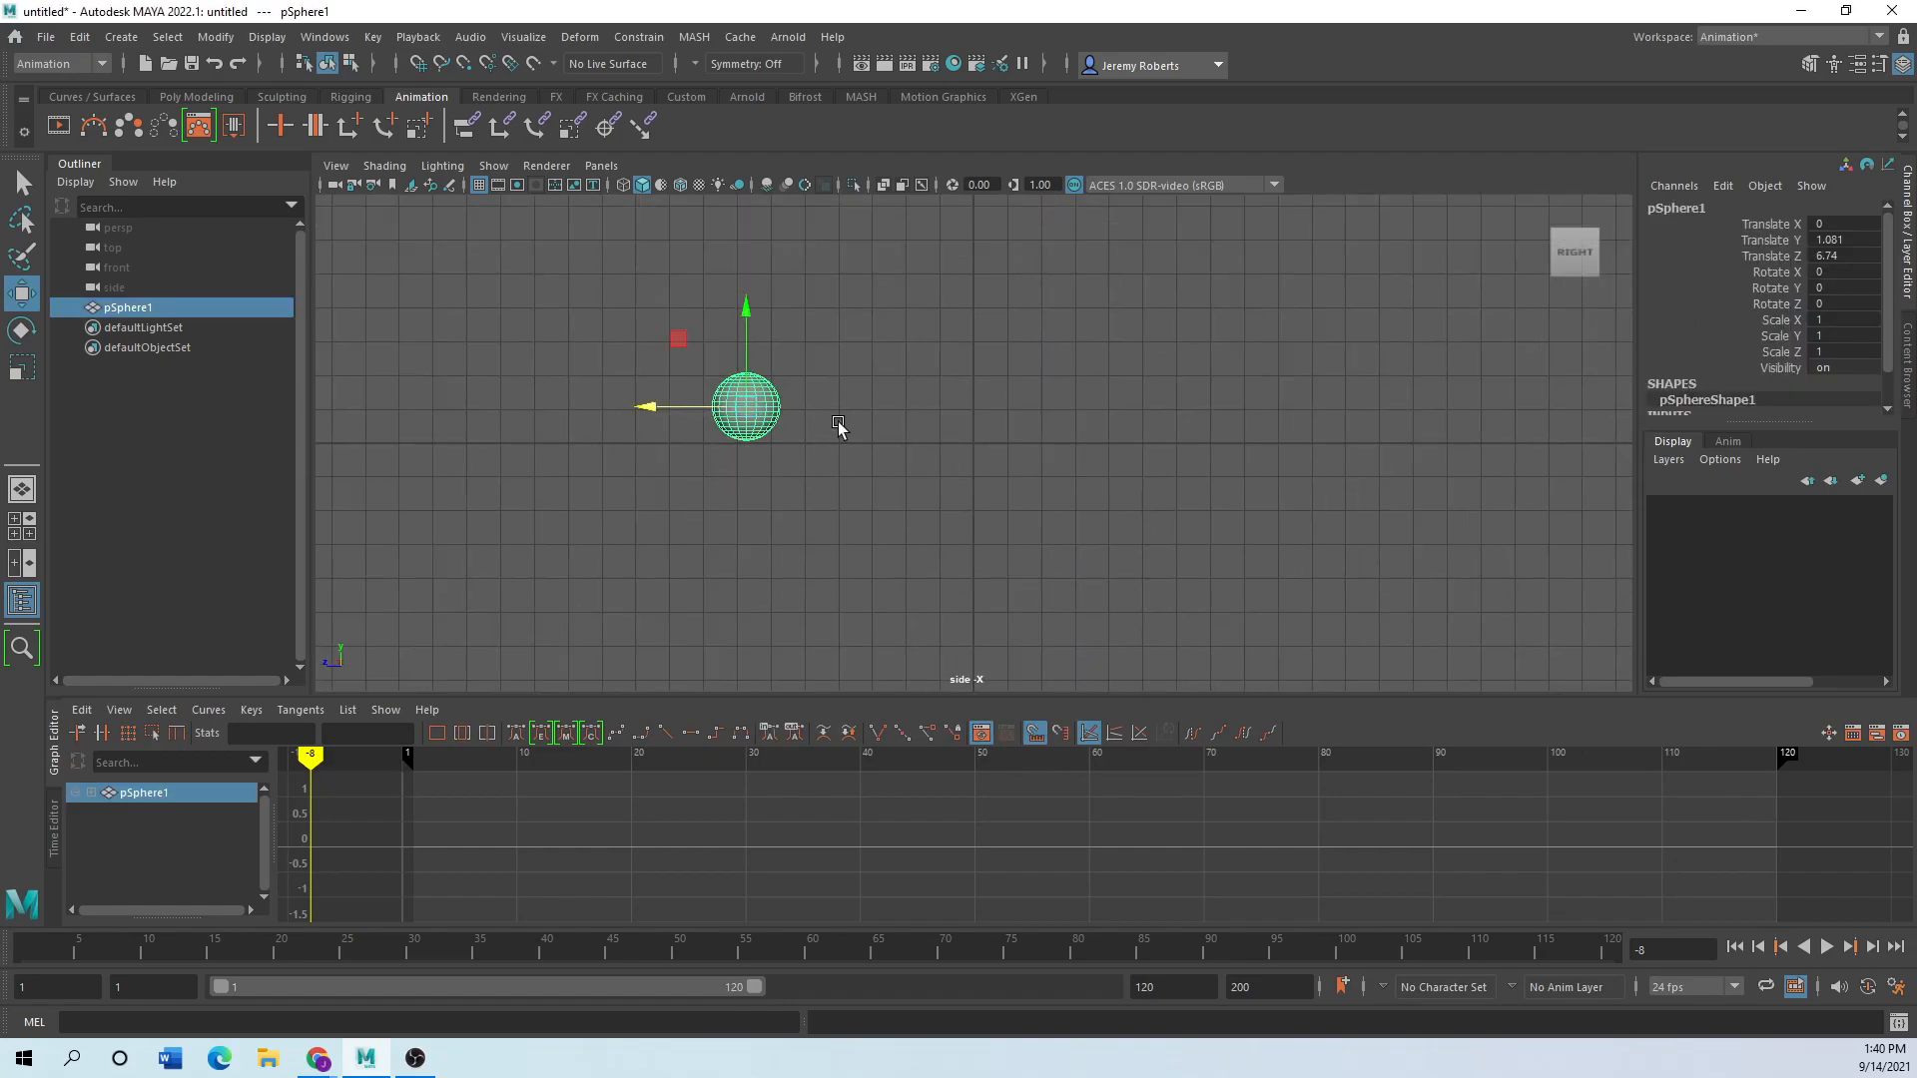
alt+middle_drag(856, 404, 748, 597)
Set the playback range to end at frame 50 and key the sphere's starting position at frame 1.
drag(58, 955, 20, 954)
click(1178, 987)
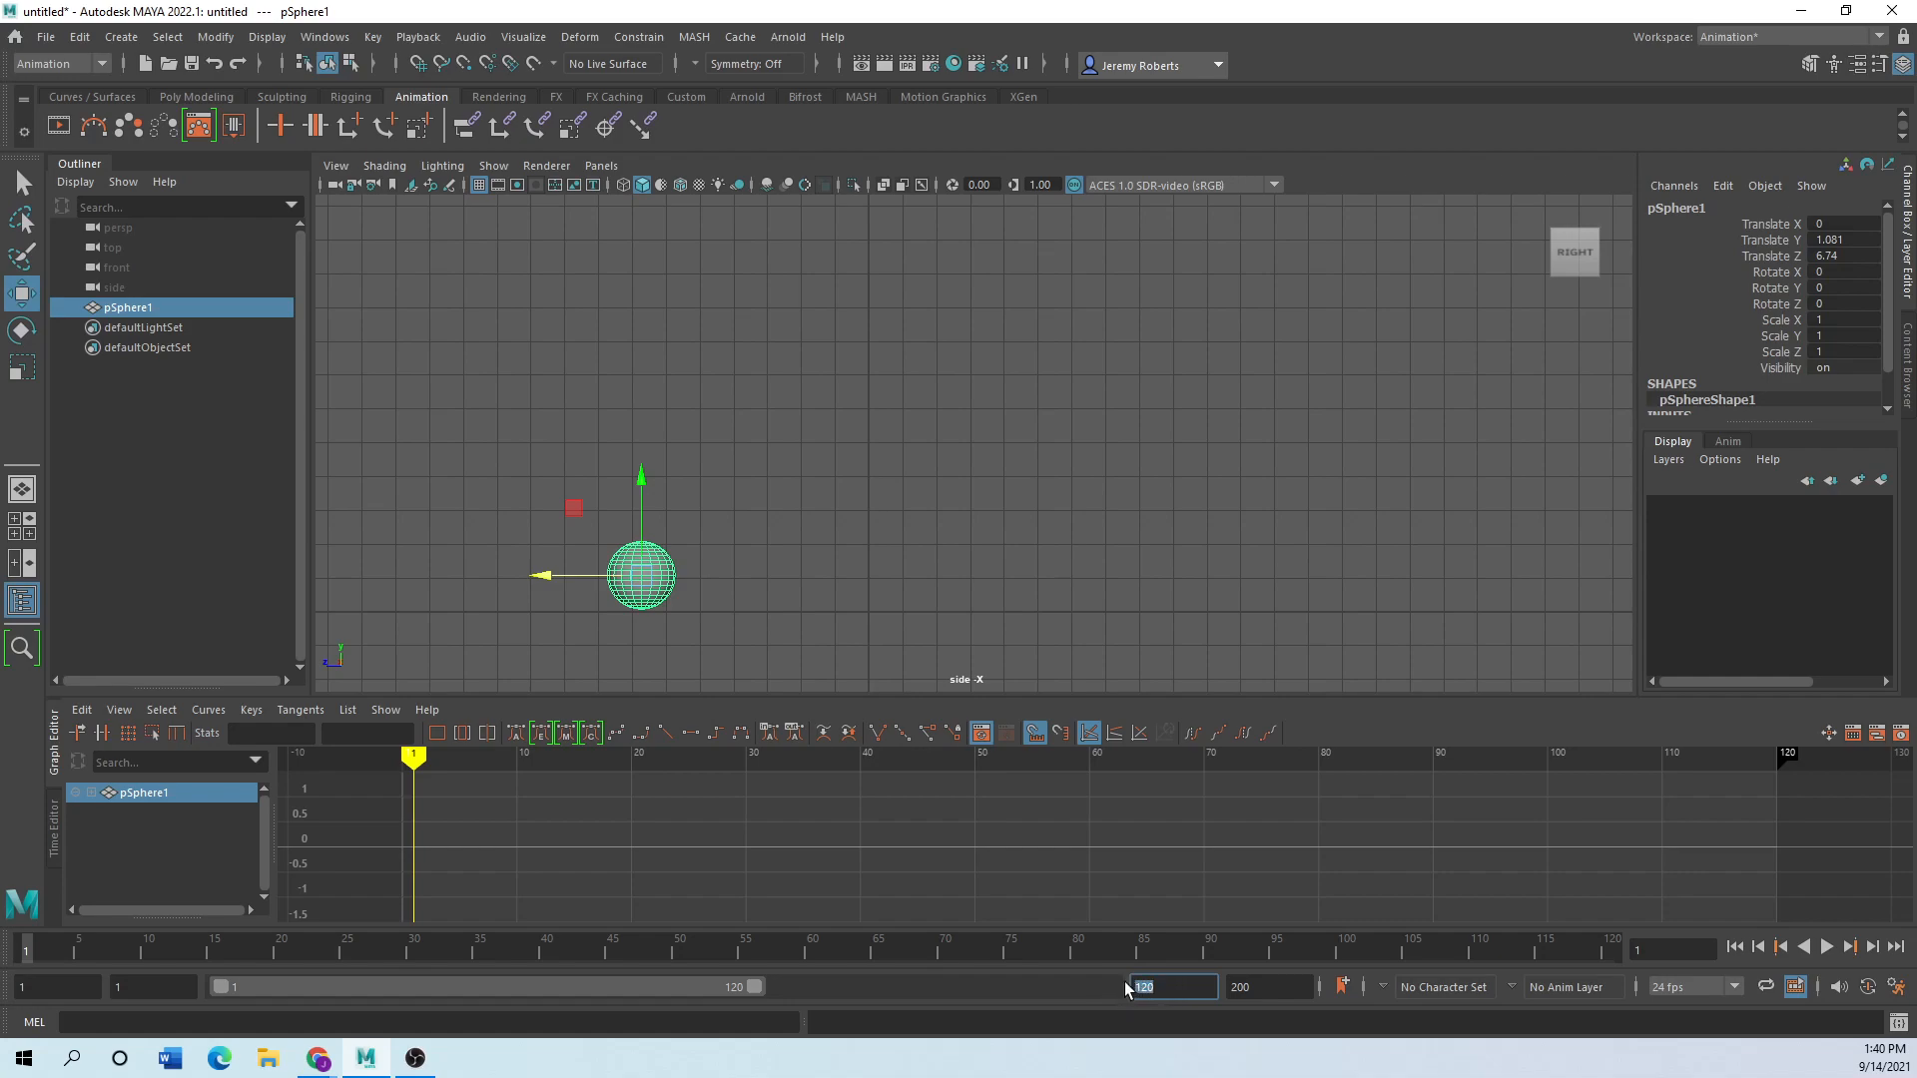
text(50)
key(Return)
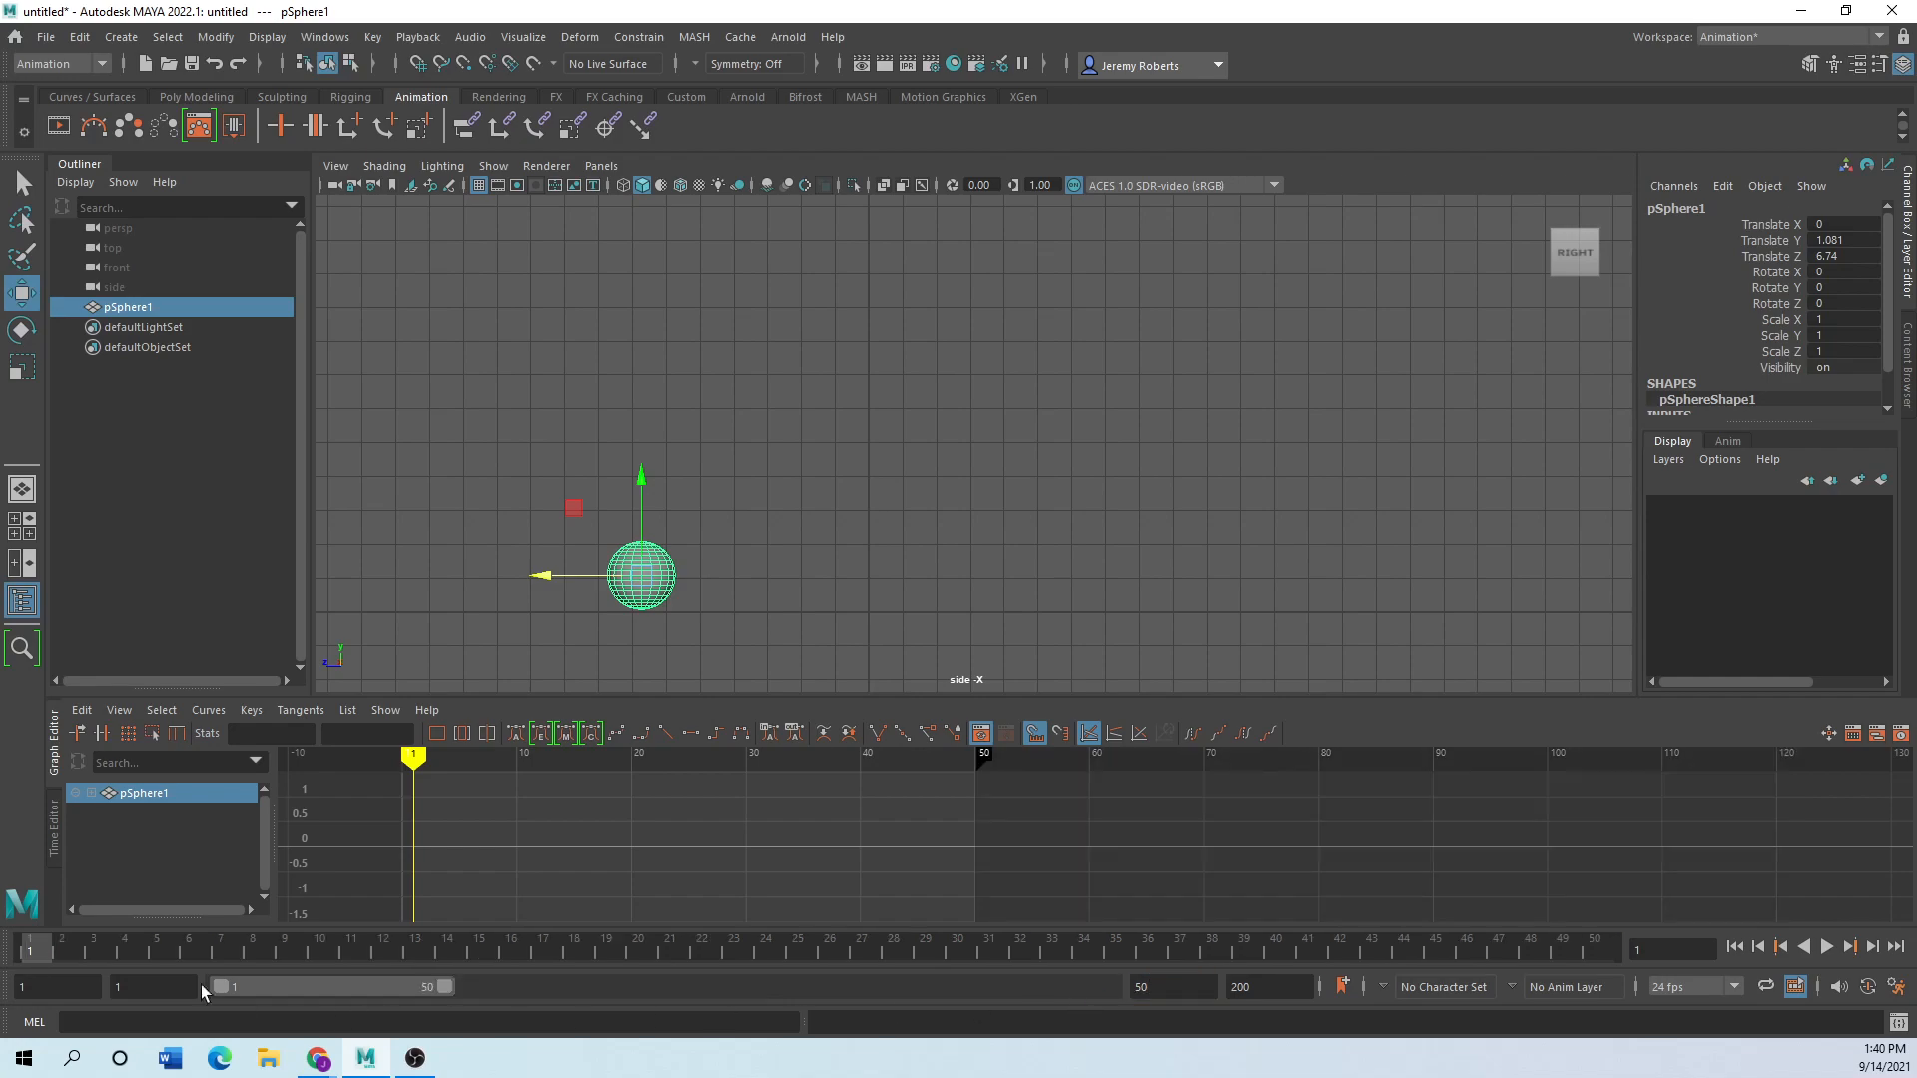
key(alt)
key(s)
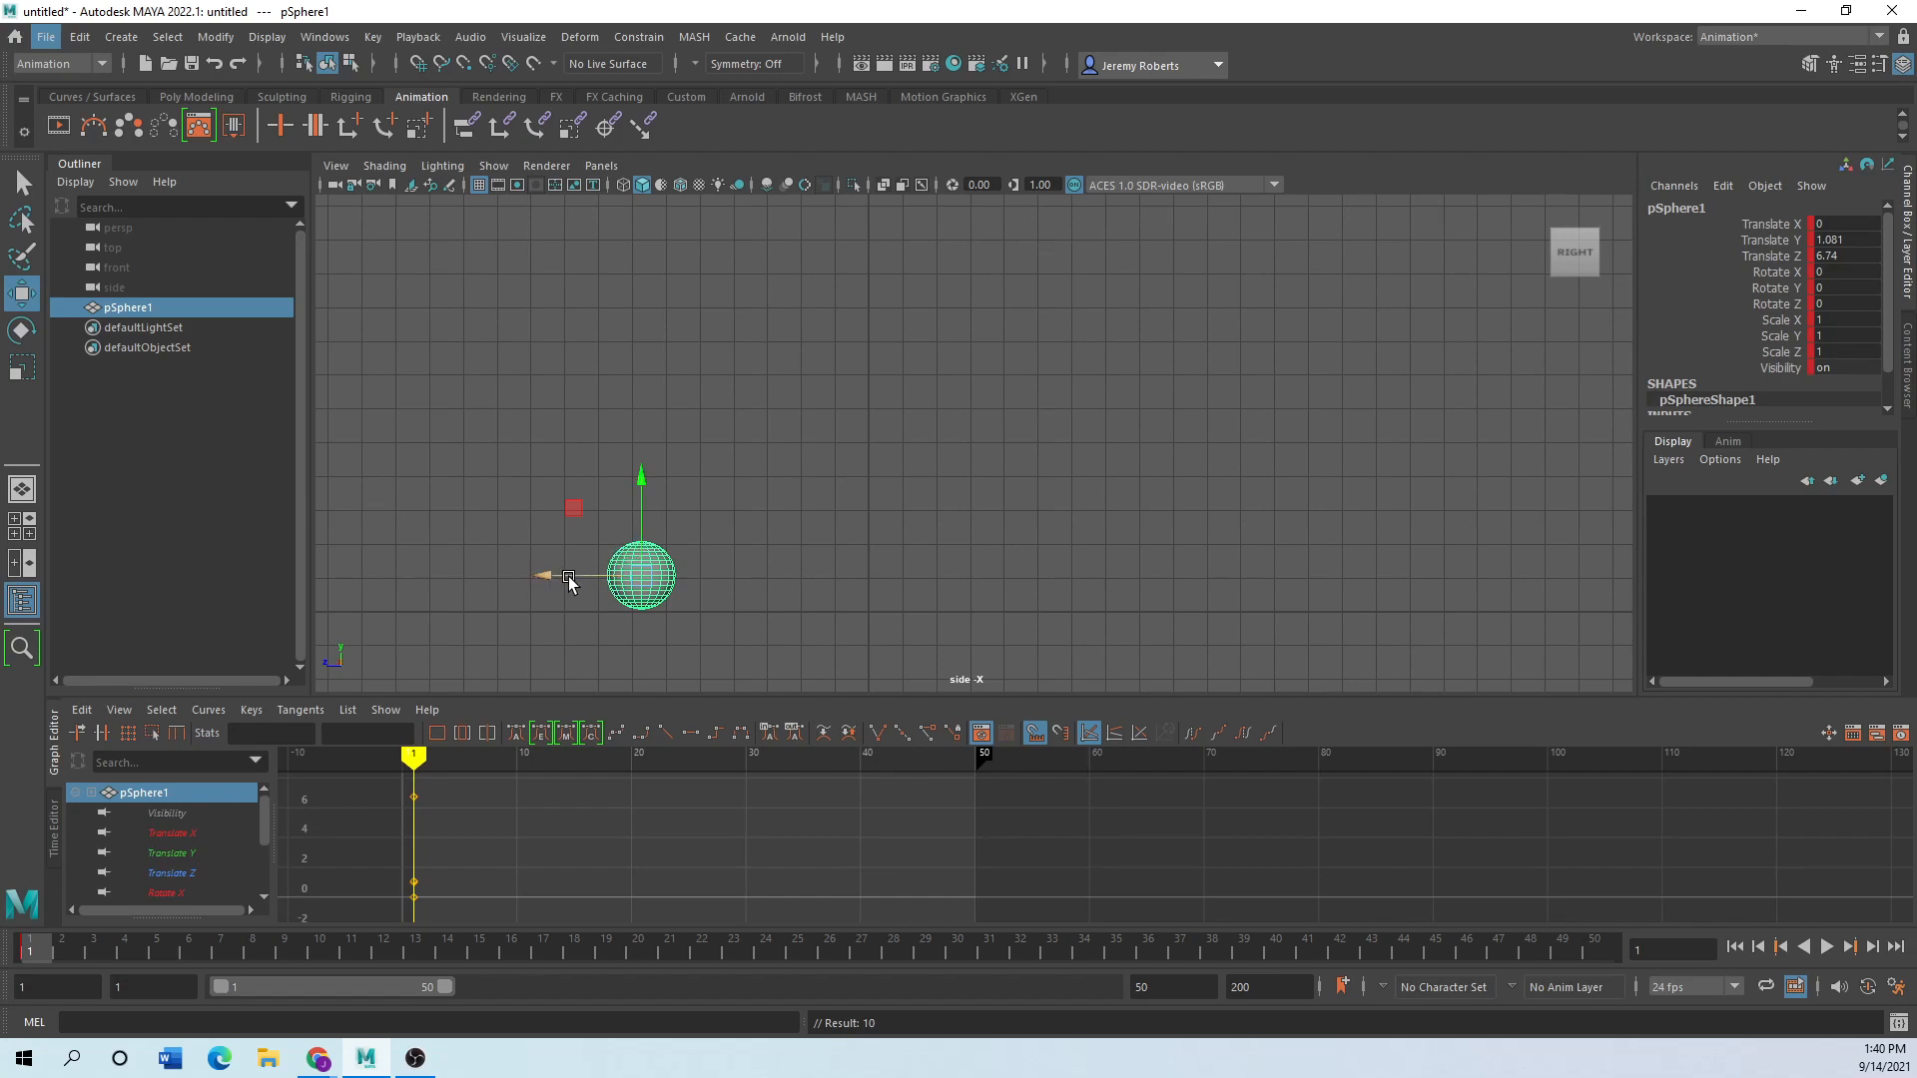
drag(568, 579, 1143, 578)
drag(33, 949, 384, 949)
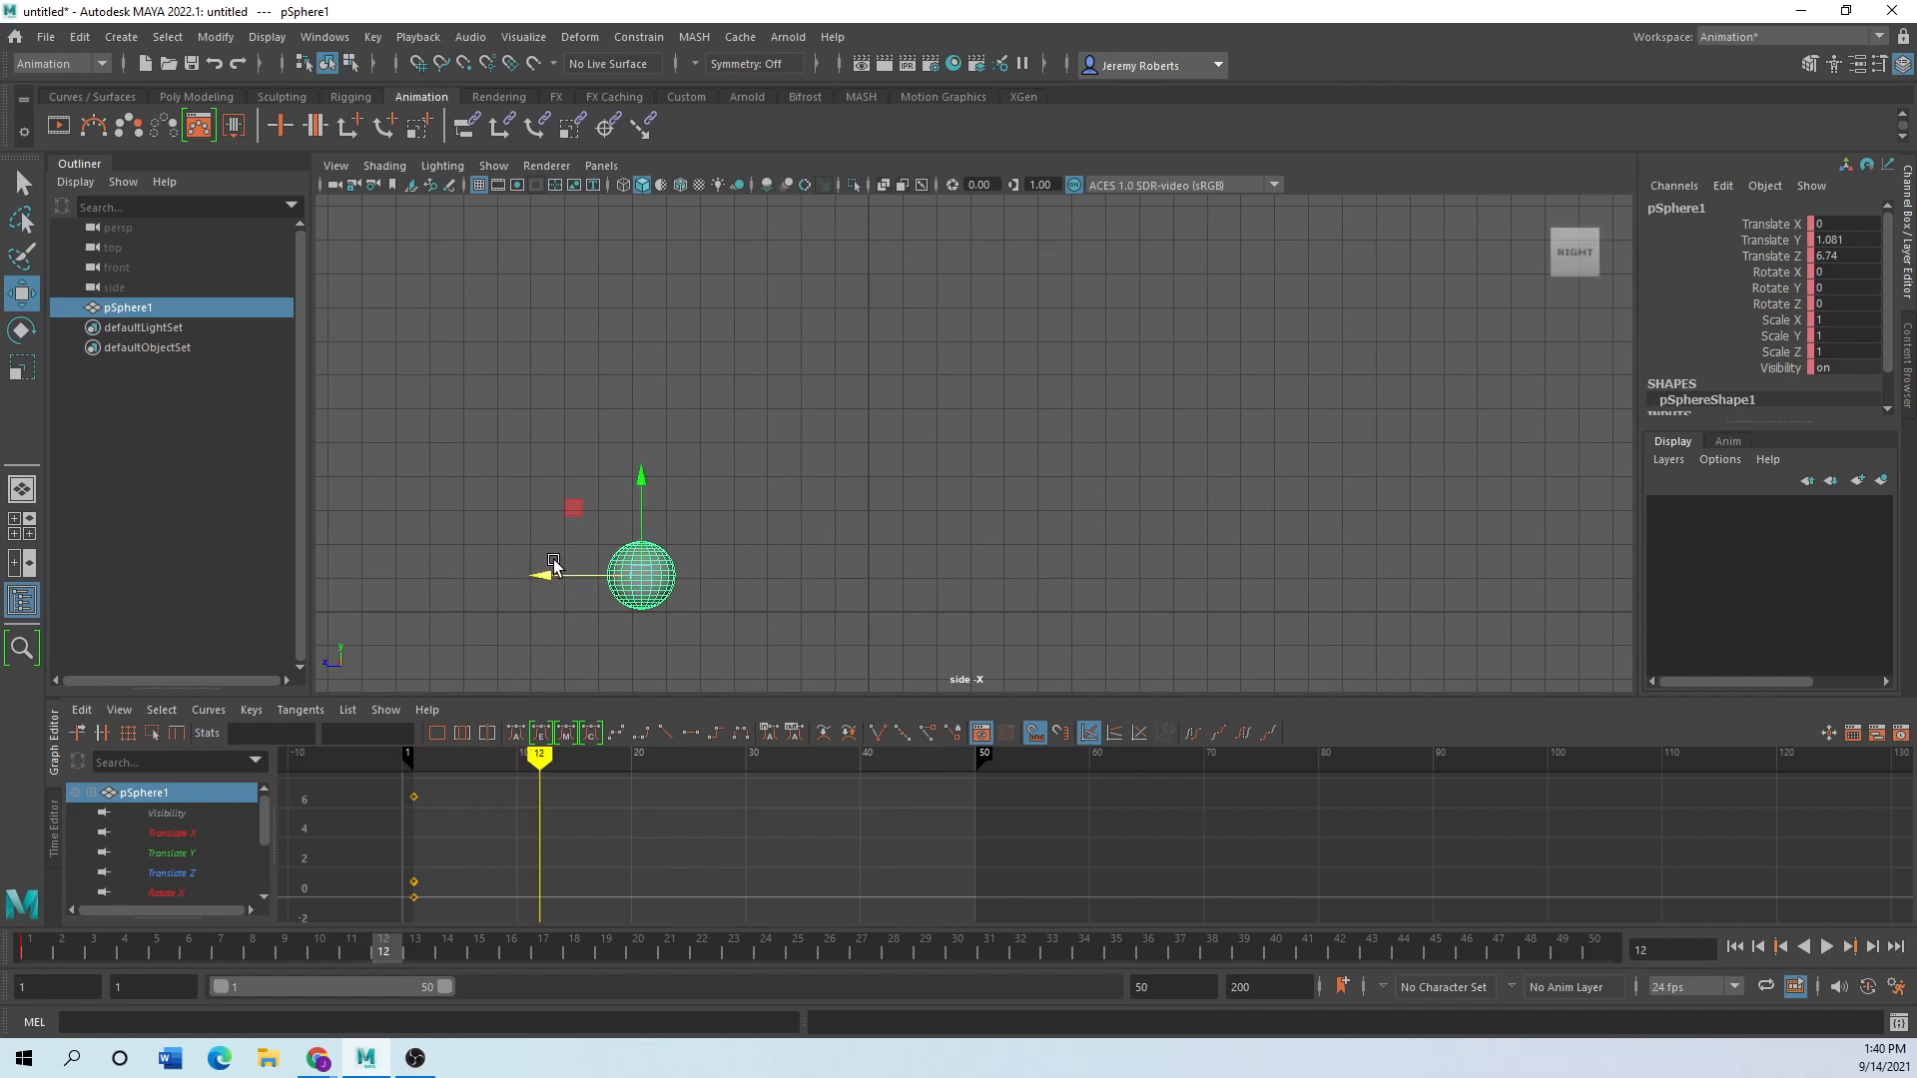
drag(549, 574, 954, 588)
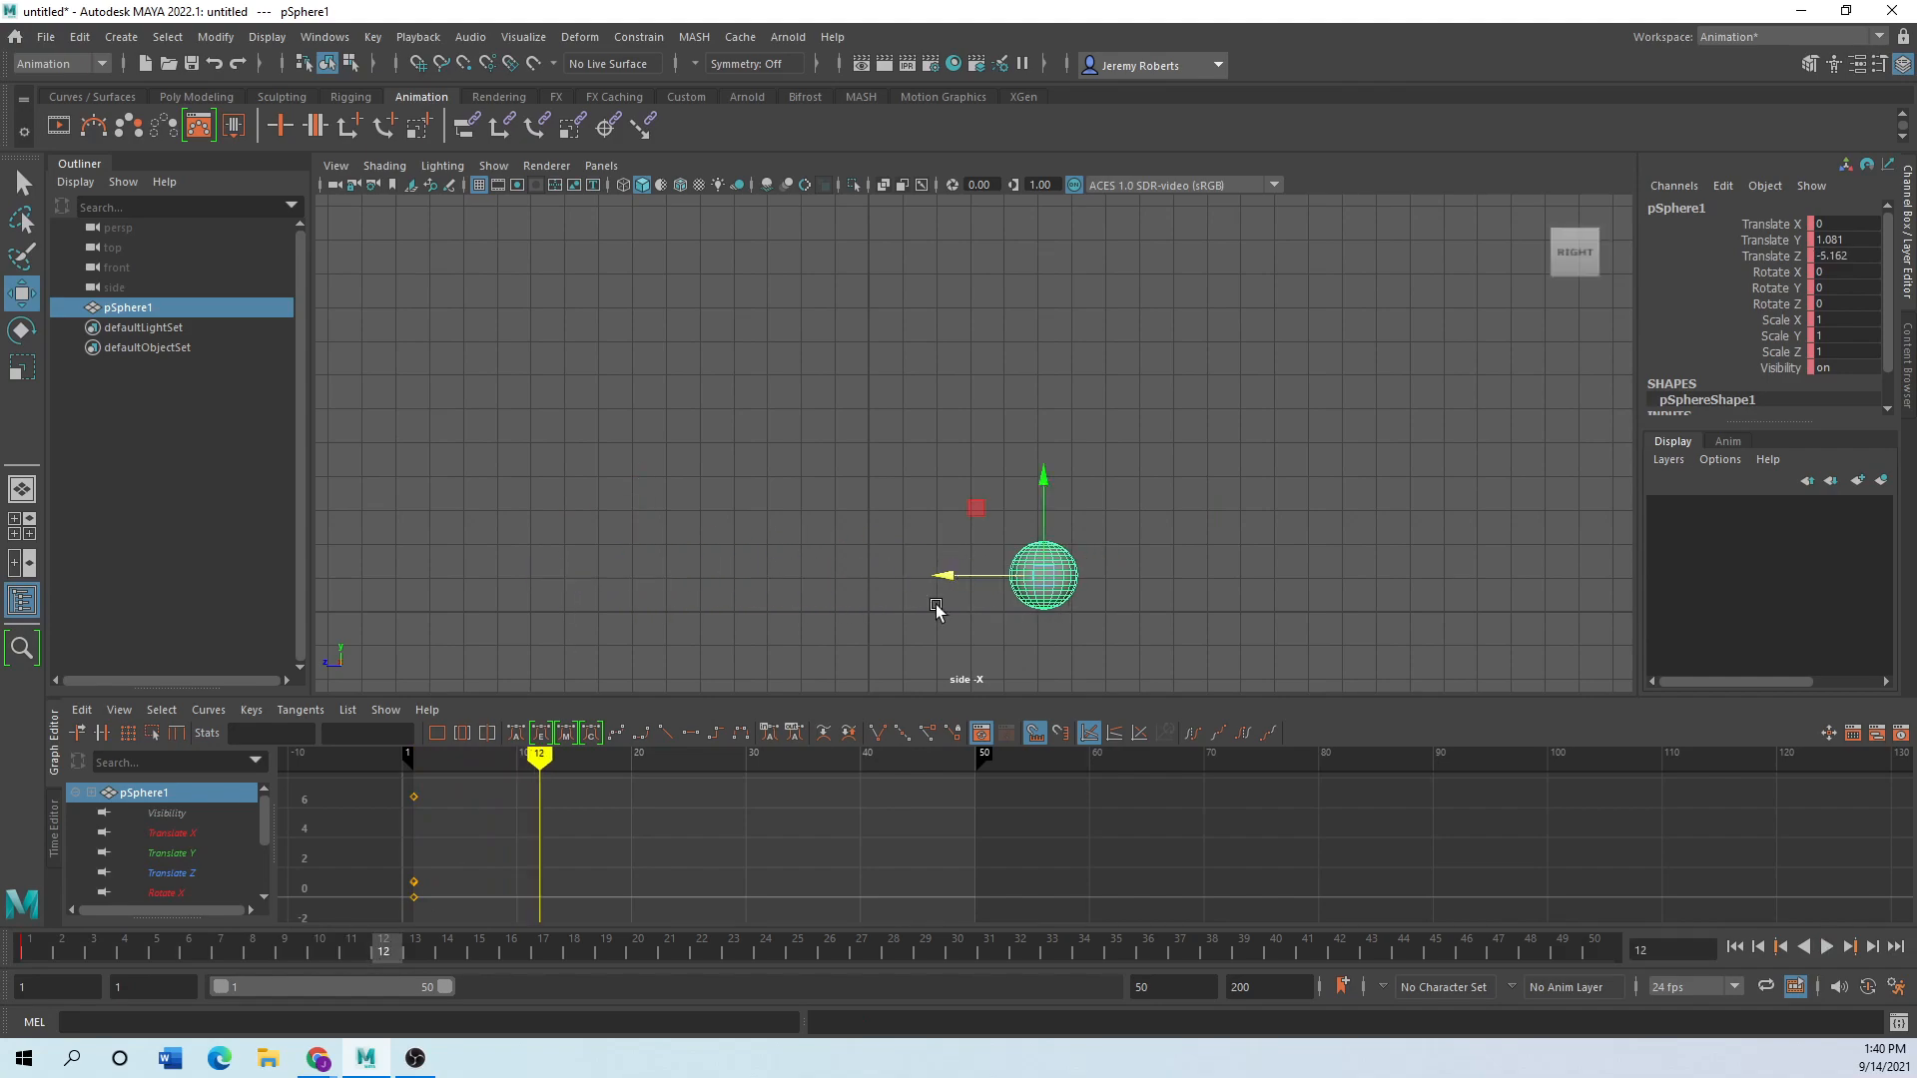
At frame 24, move the sphere along Z to about -4 and set a key.
drag(388, 954, 766, 954)
drag(544, 575, 907, 576)
key(s)
At frame 10, raise the sphere to about 10.8 in Y, set a key, and play the animation back.
drag(779, 954, 338, 991)
drag(762, 514, 727, 258)
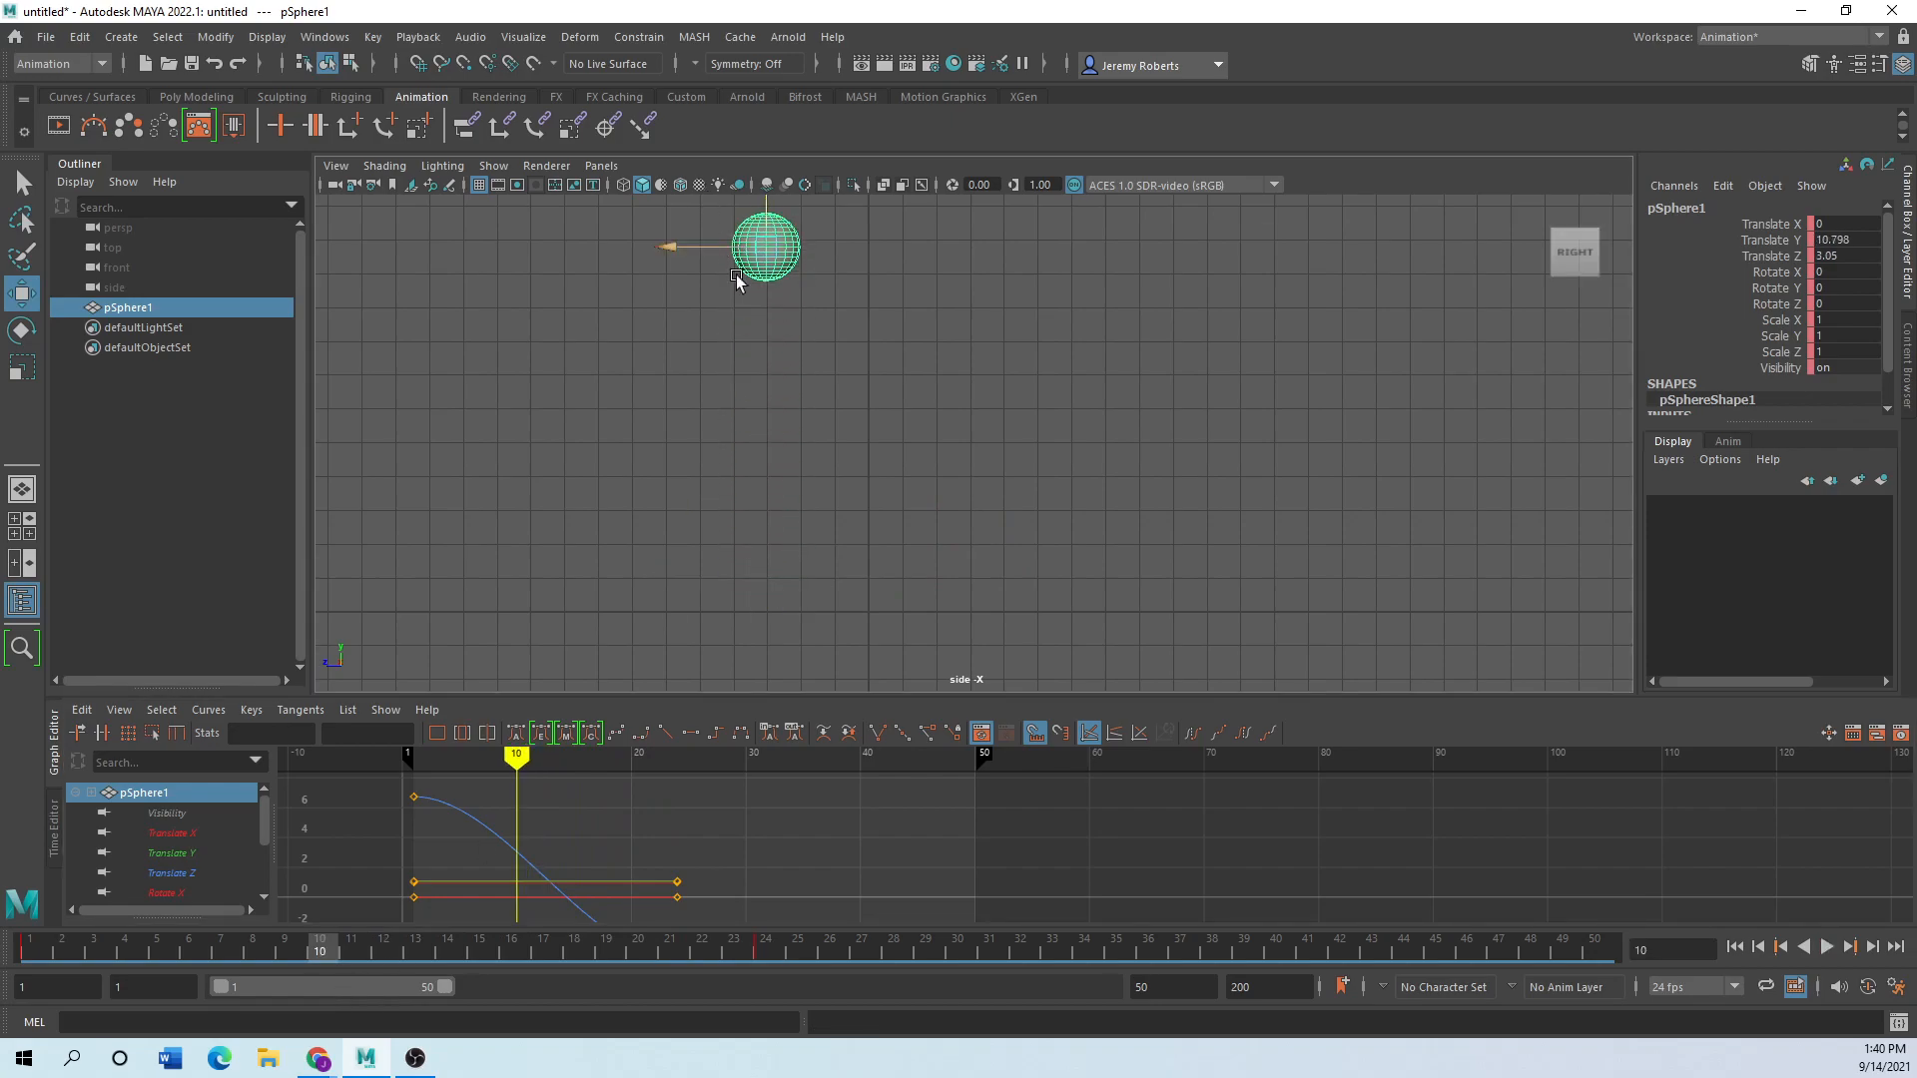
key(s)
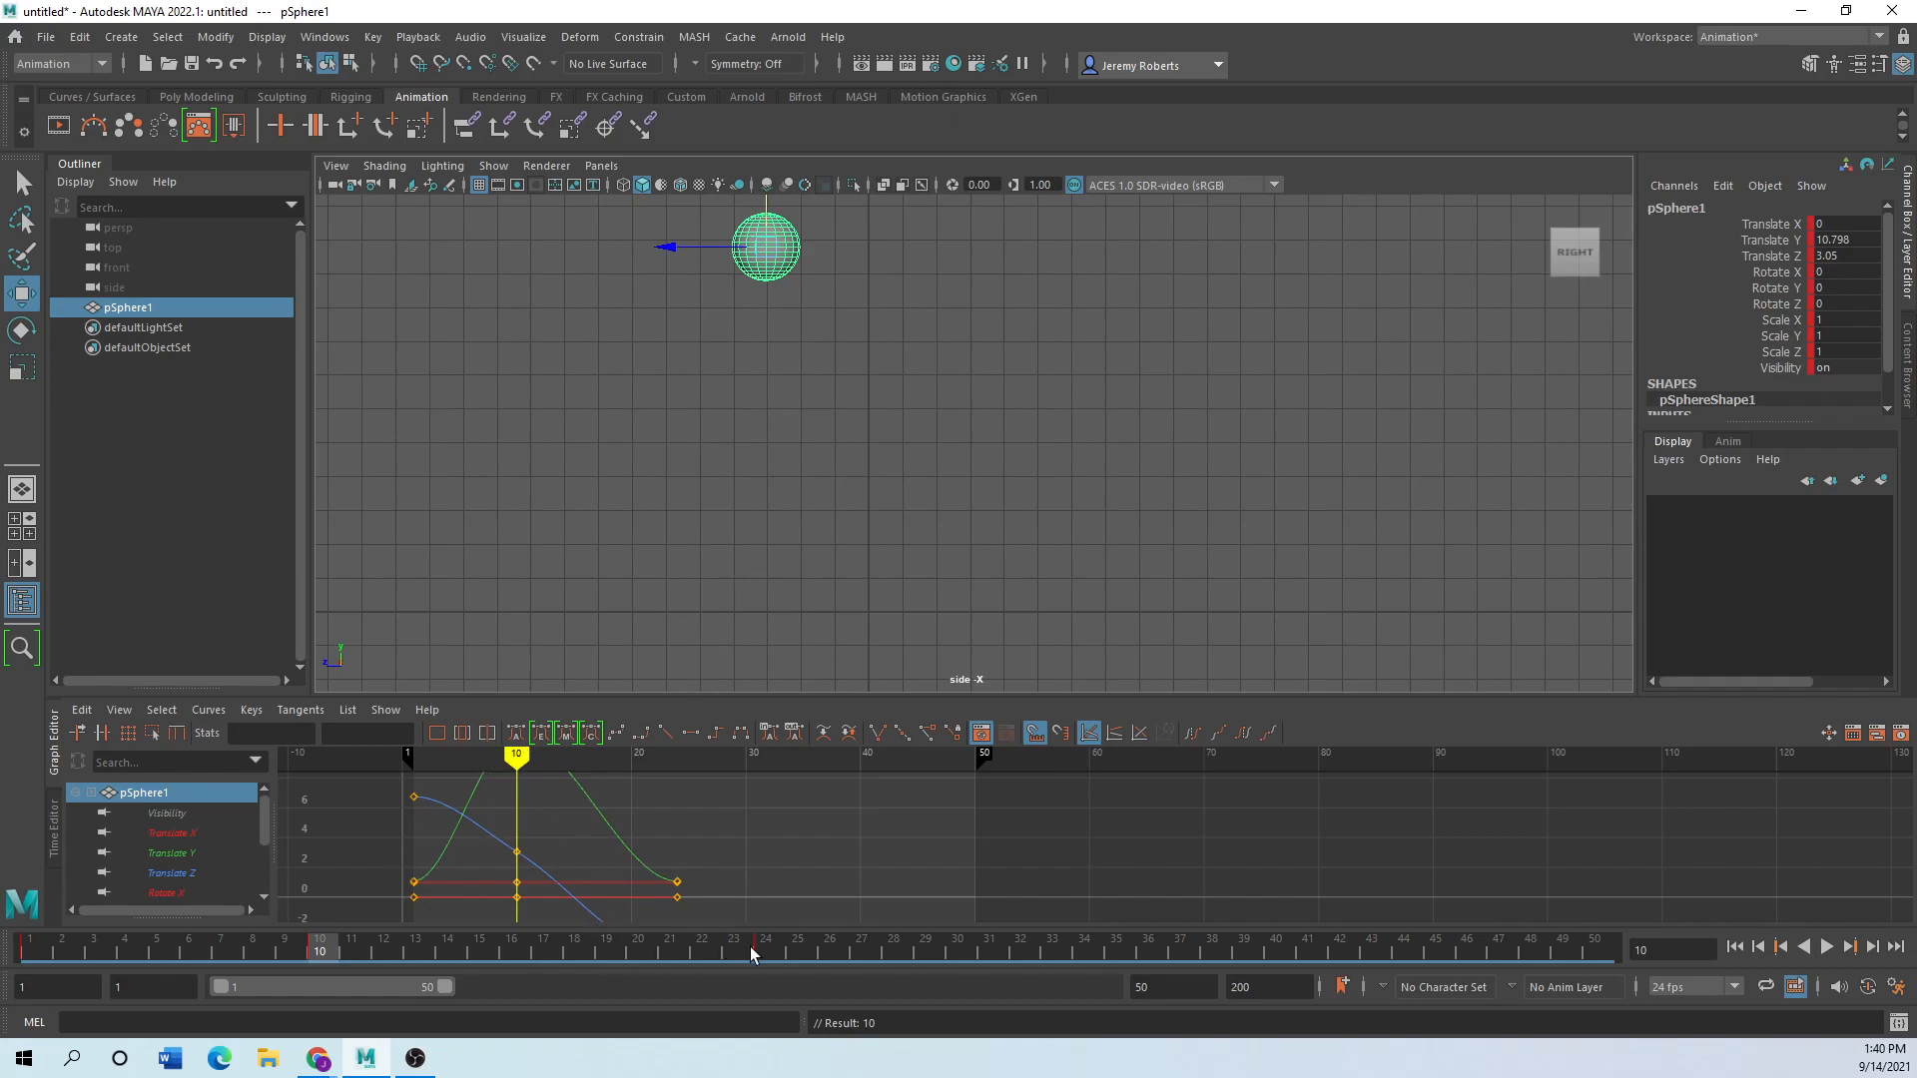
key(alt+v)
drag(275, 987, 30, 977)
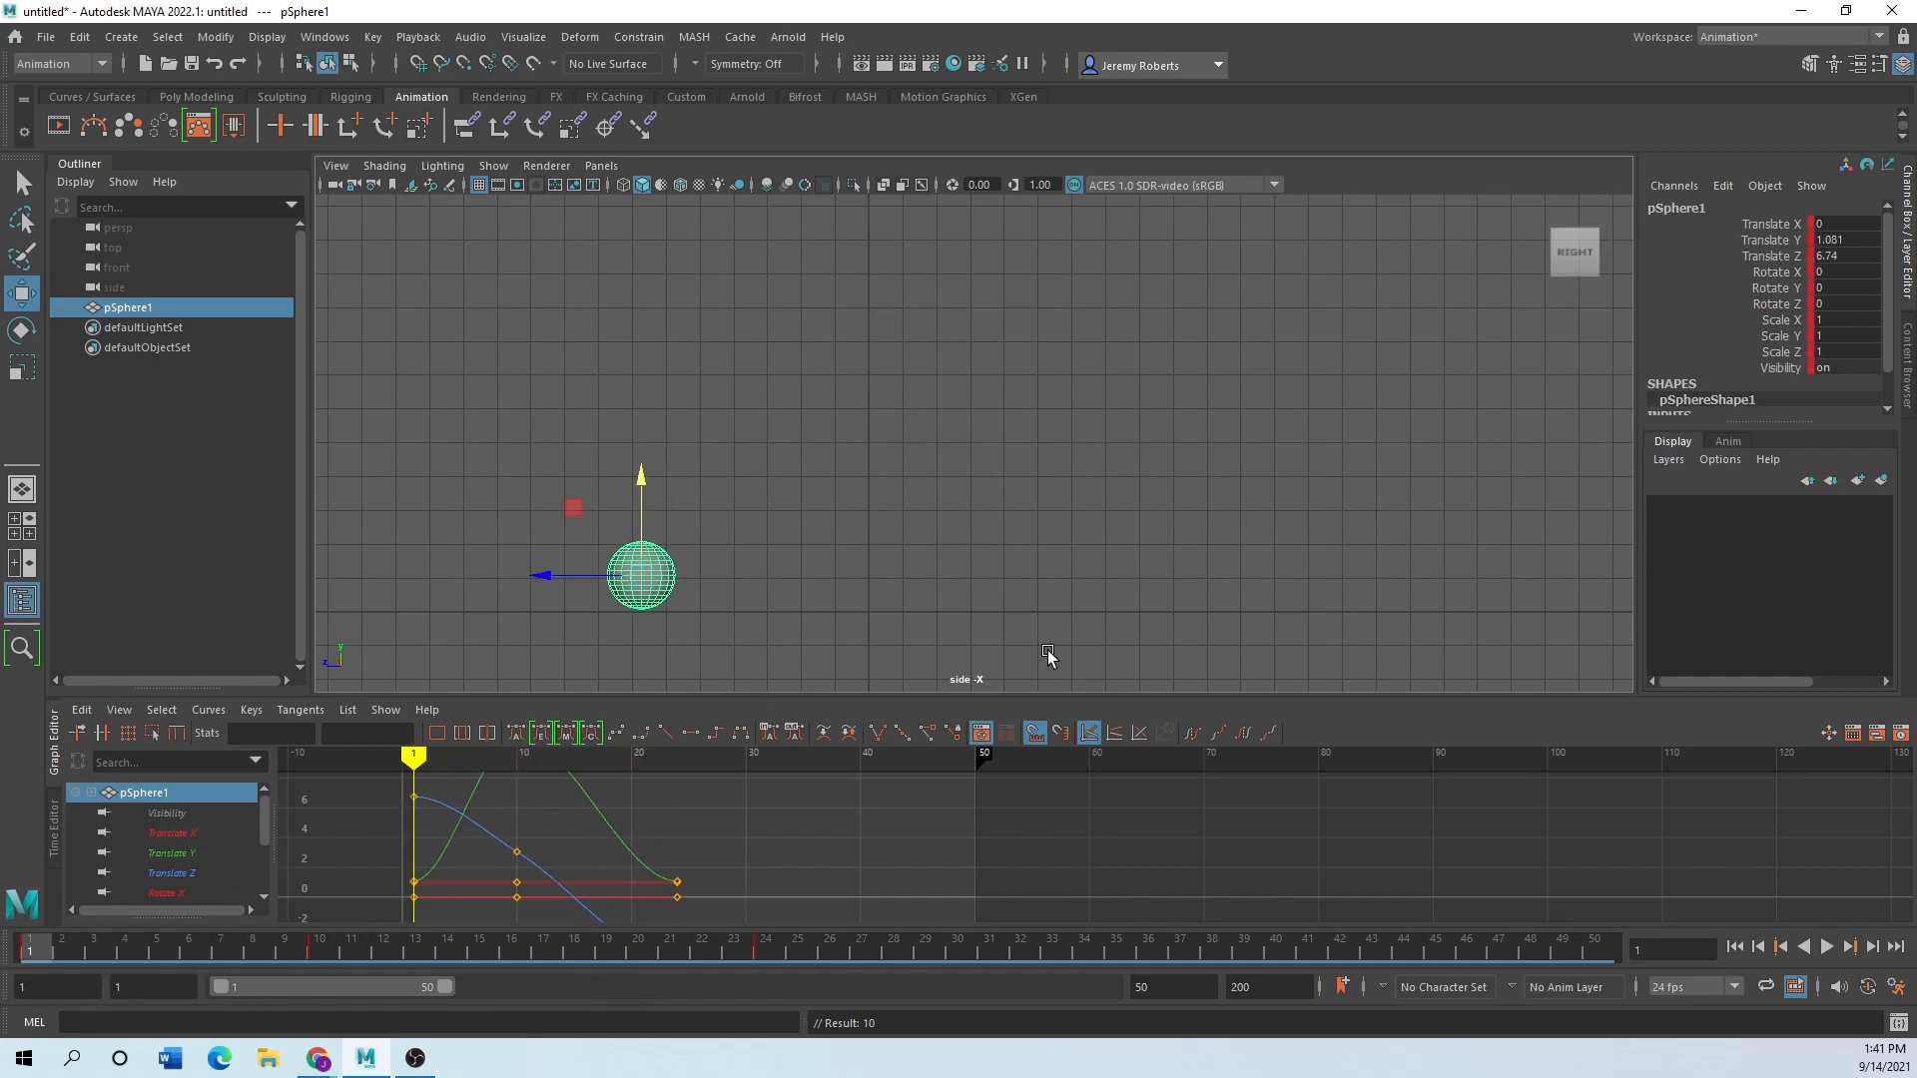
Change back to the General workspace and open the floating Graph Editor for the animated sphere.
click(1880, 37)
click(1768, 51)
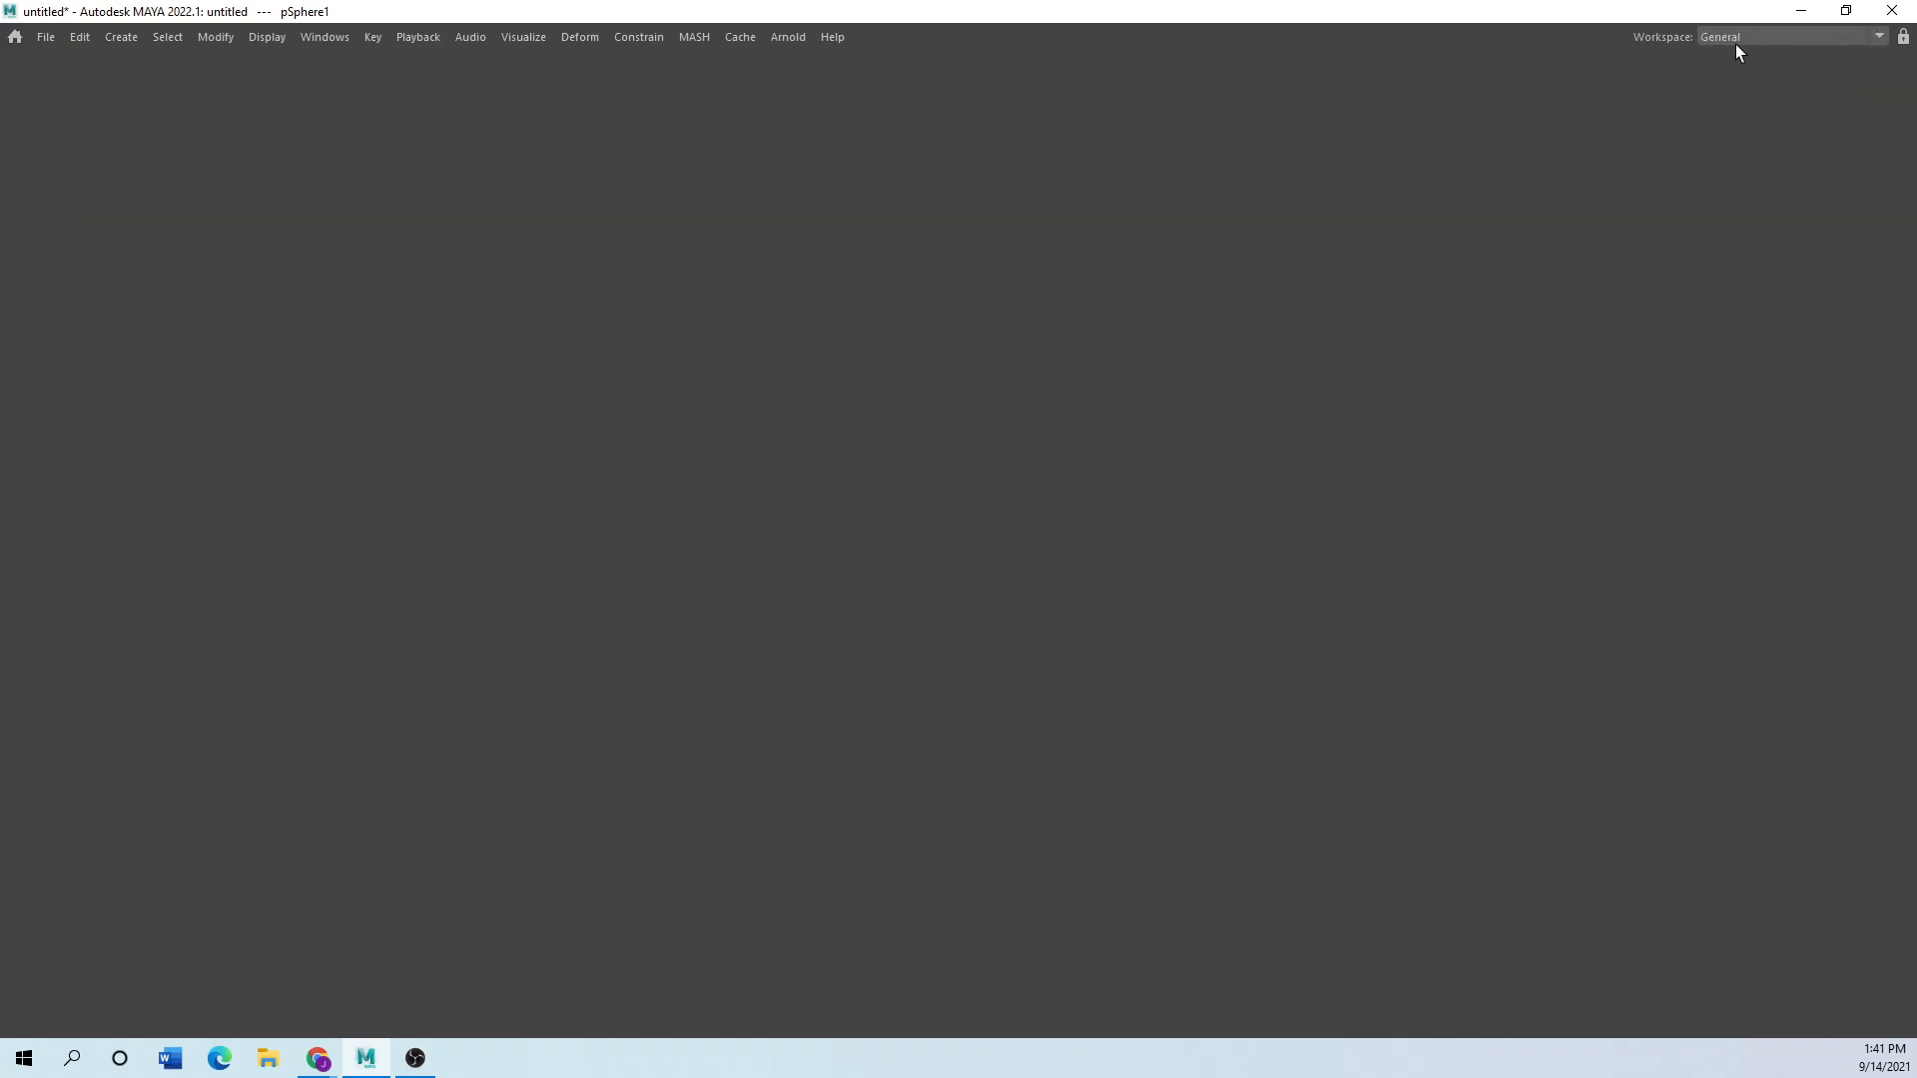
click(339, 38)
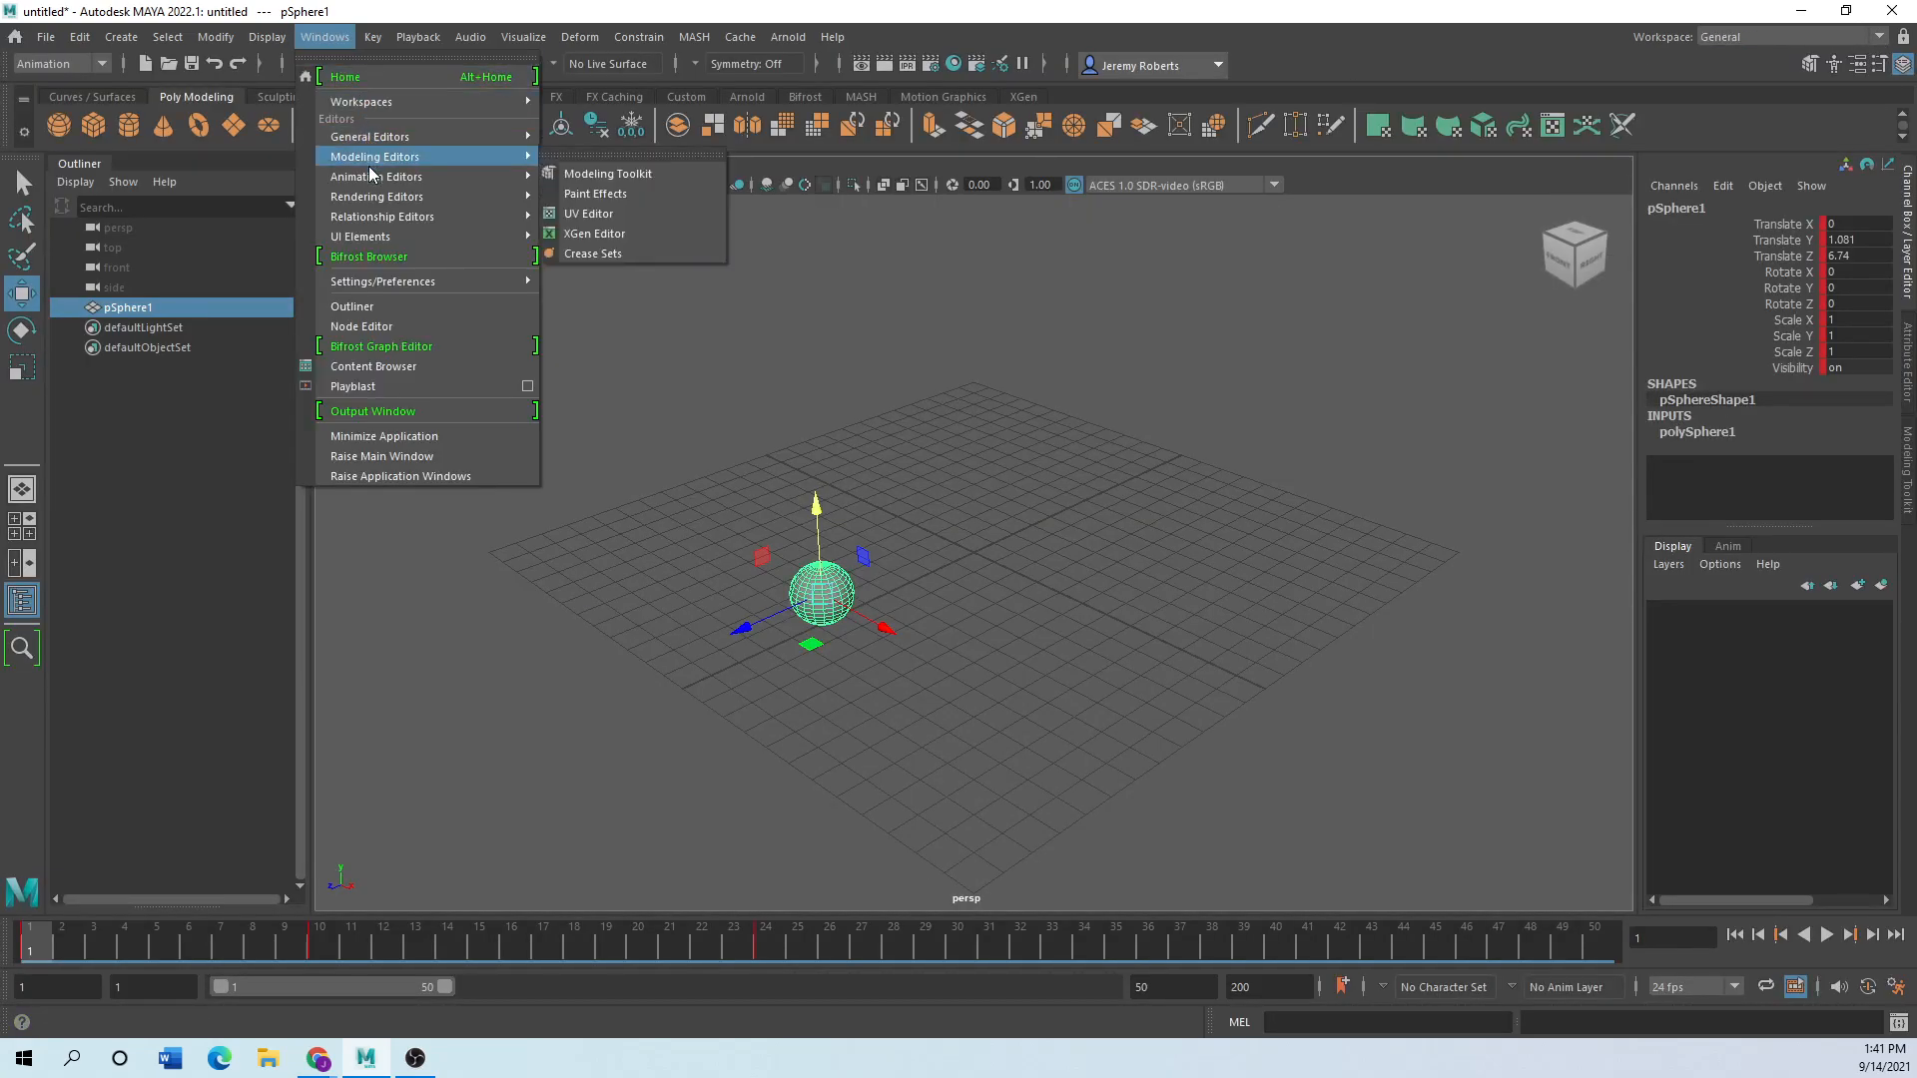
mouse_move(495, 176)
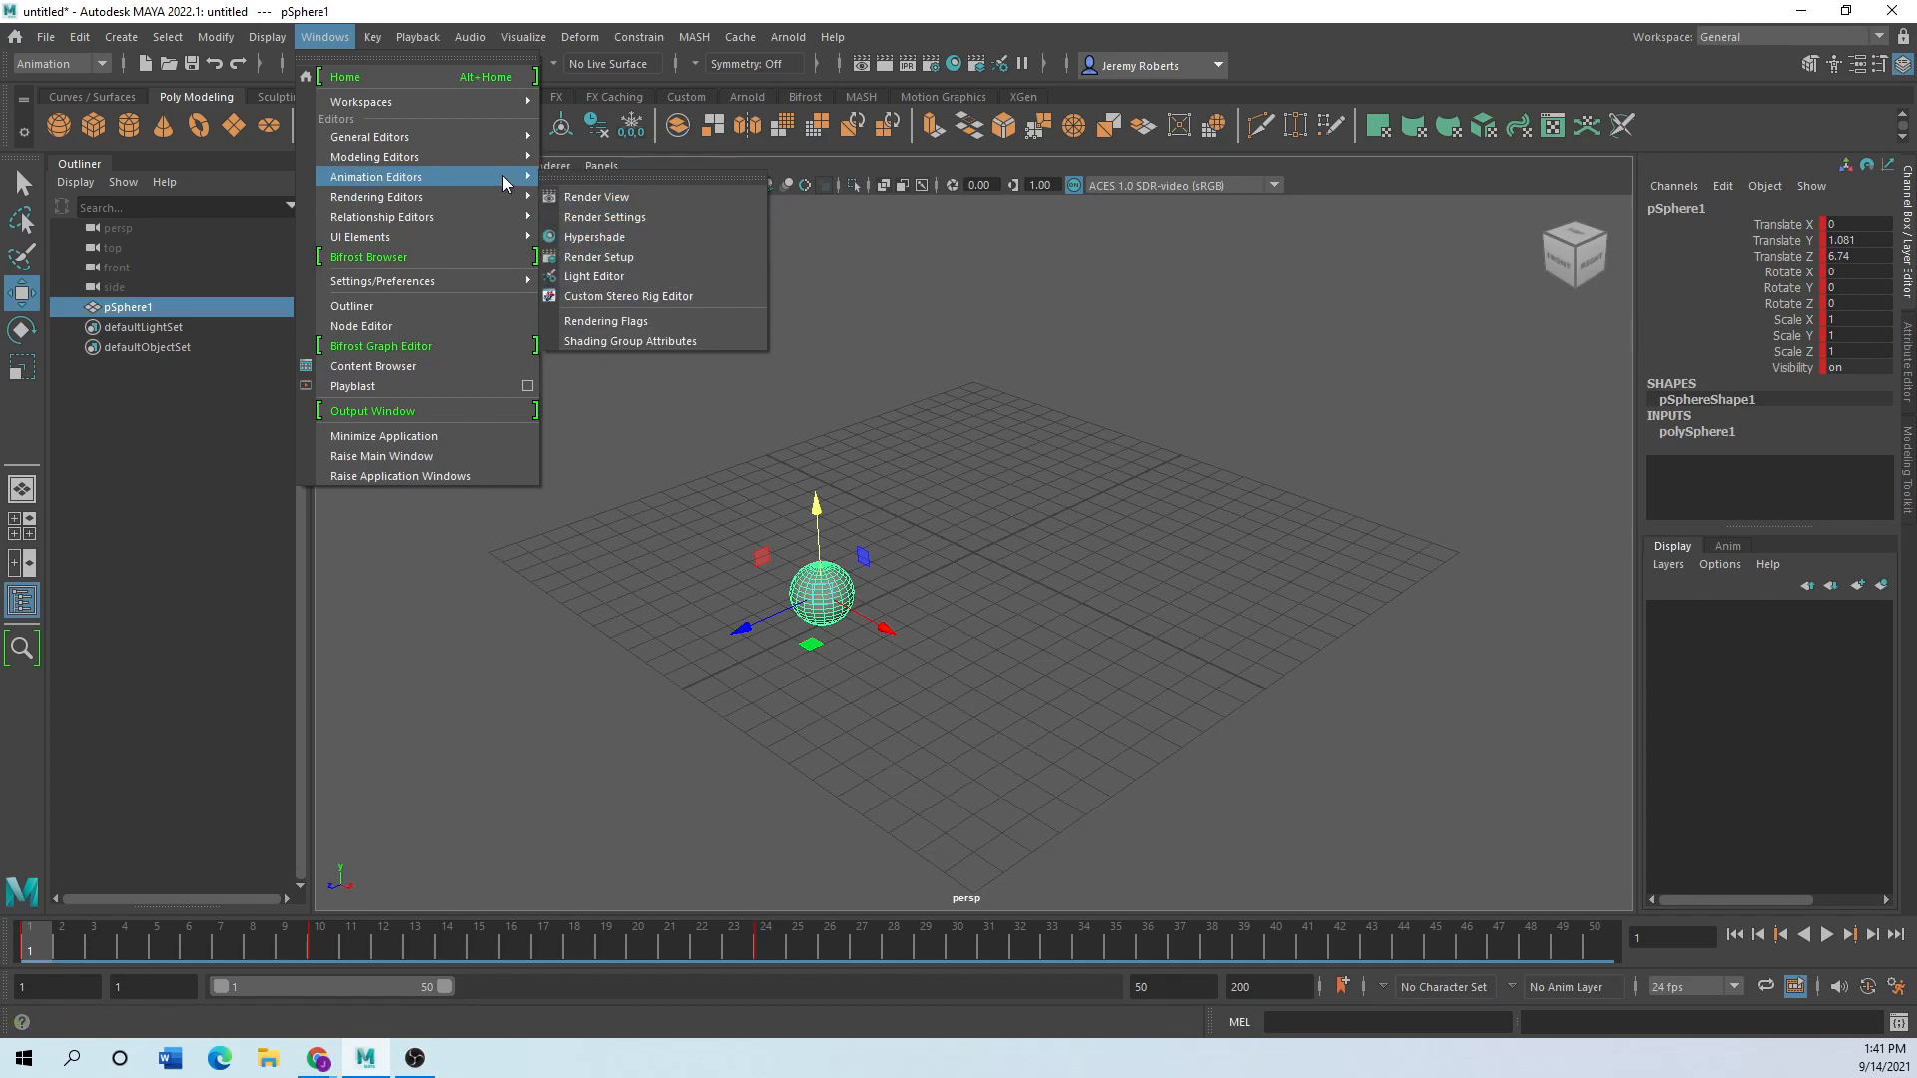
click(604, 177)
Make the floating Graph Editor taller and reposition it over the viewport so all curves fit.
drag(642, 377, 671, 237)
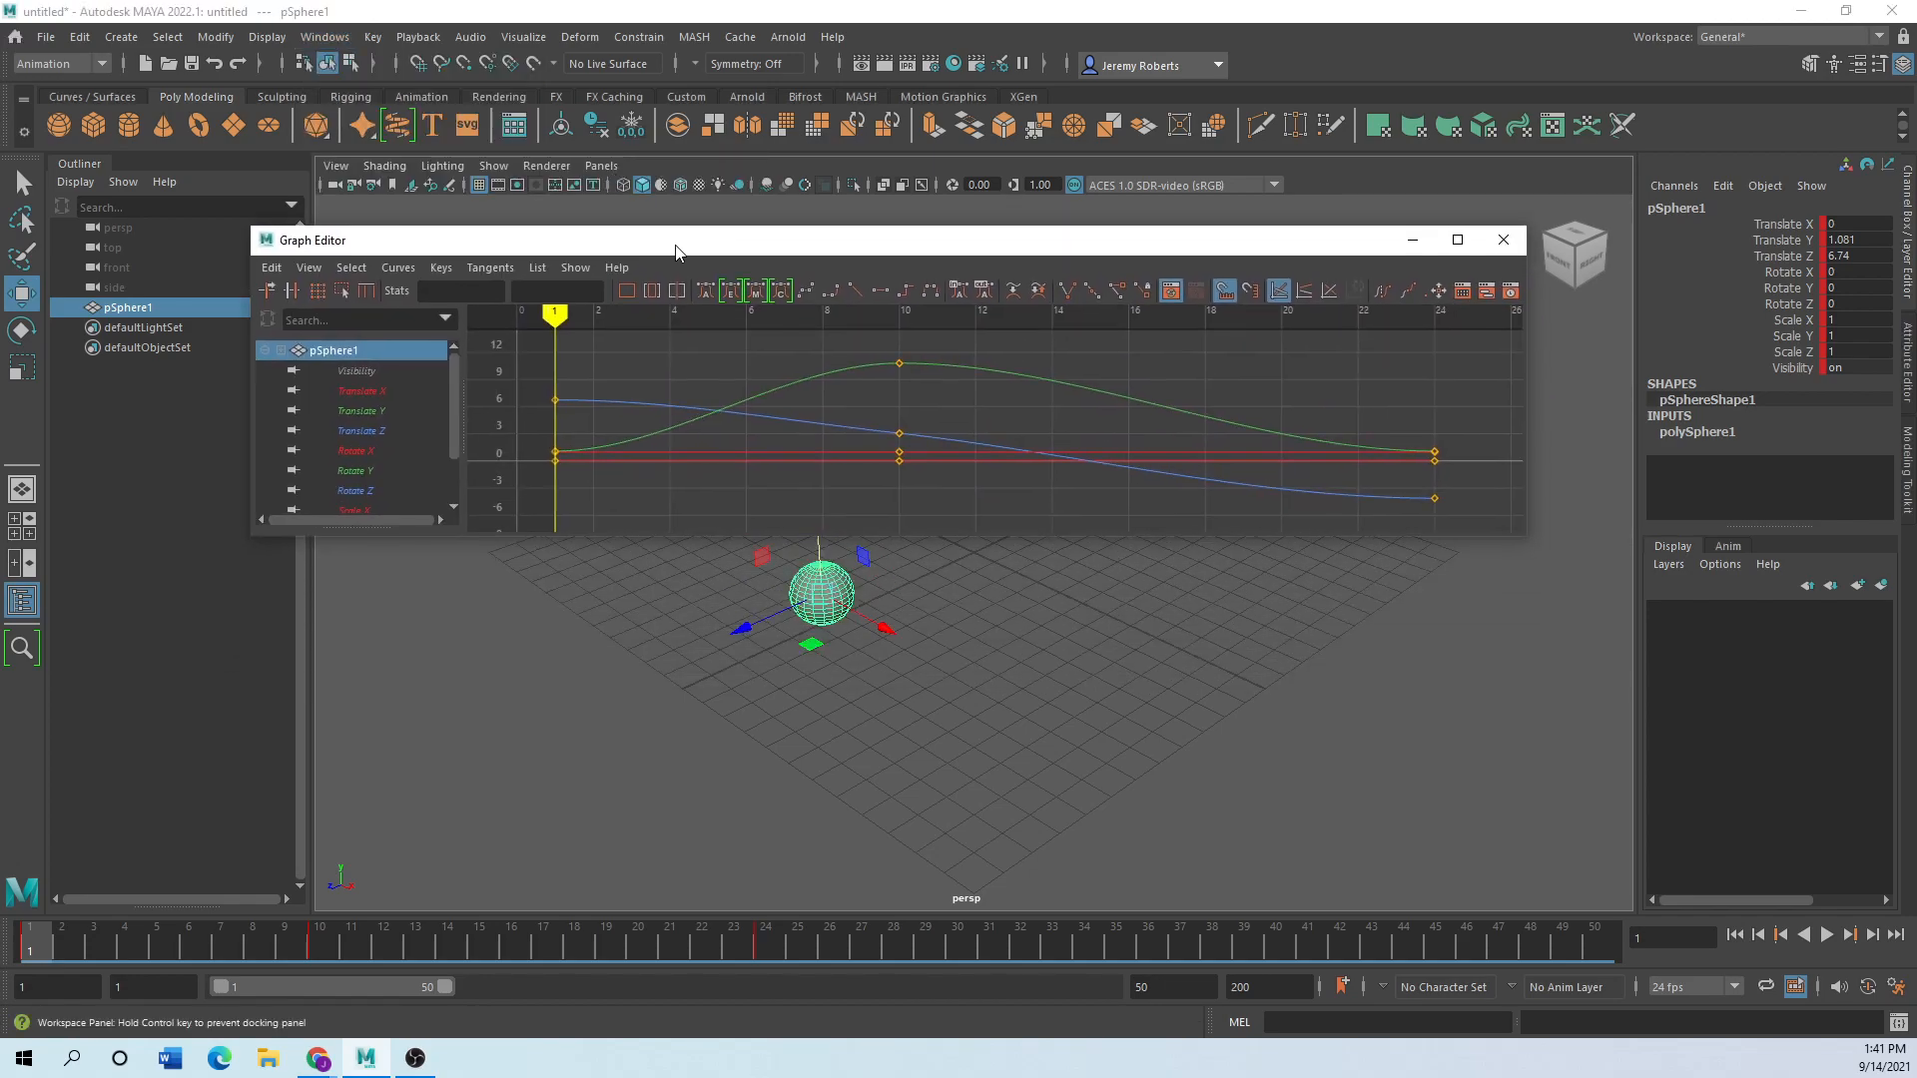
drag(929, 537, 929, 796)
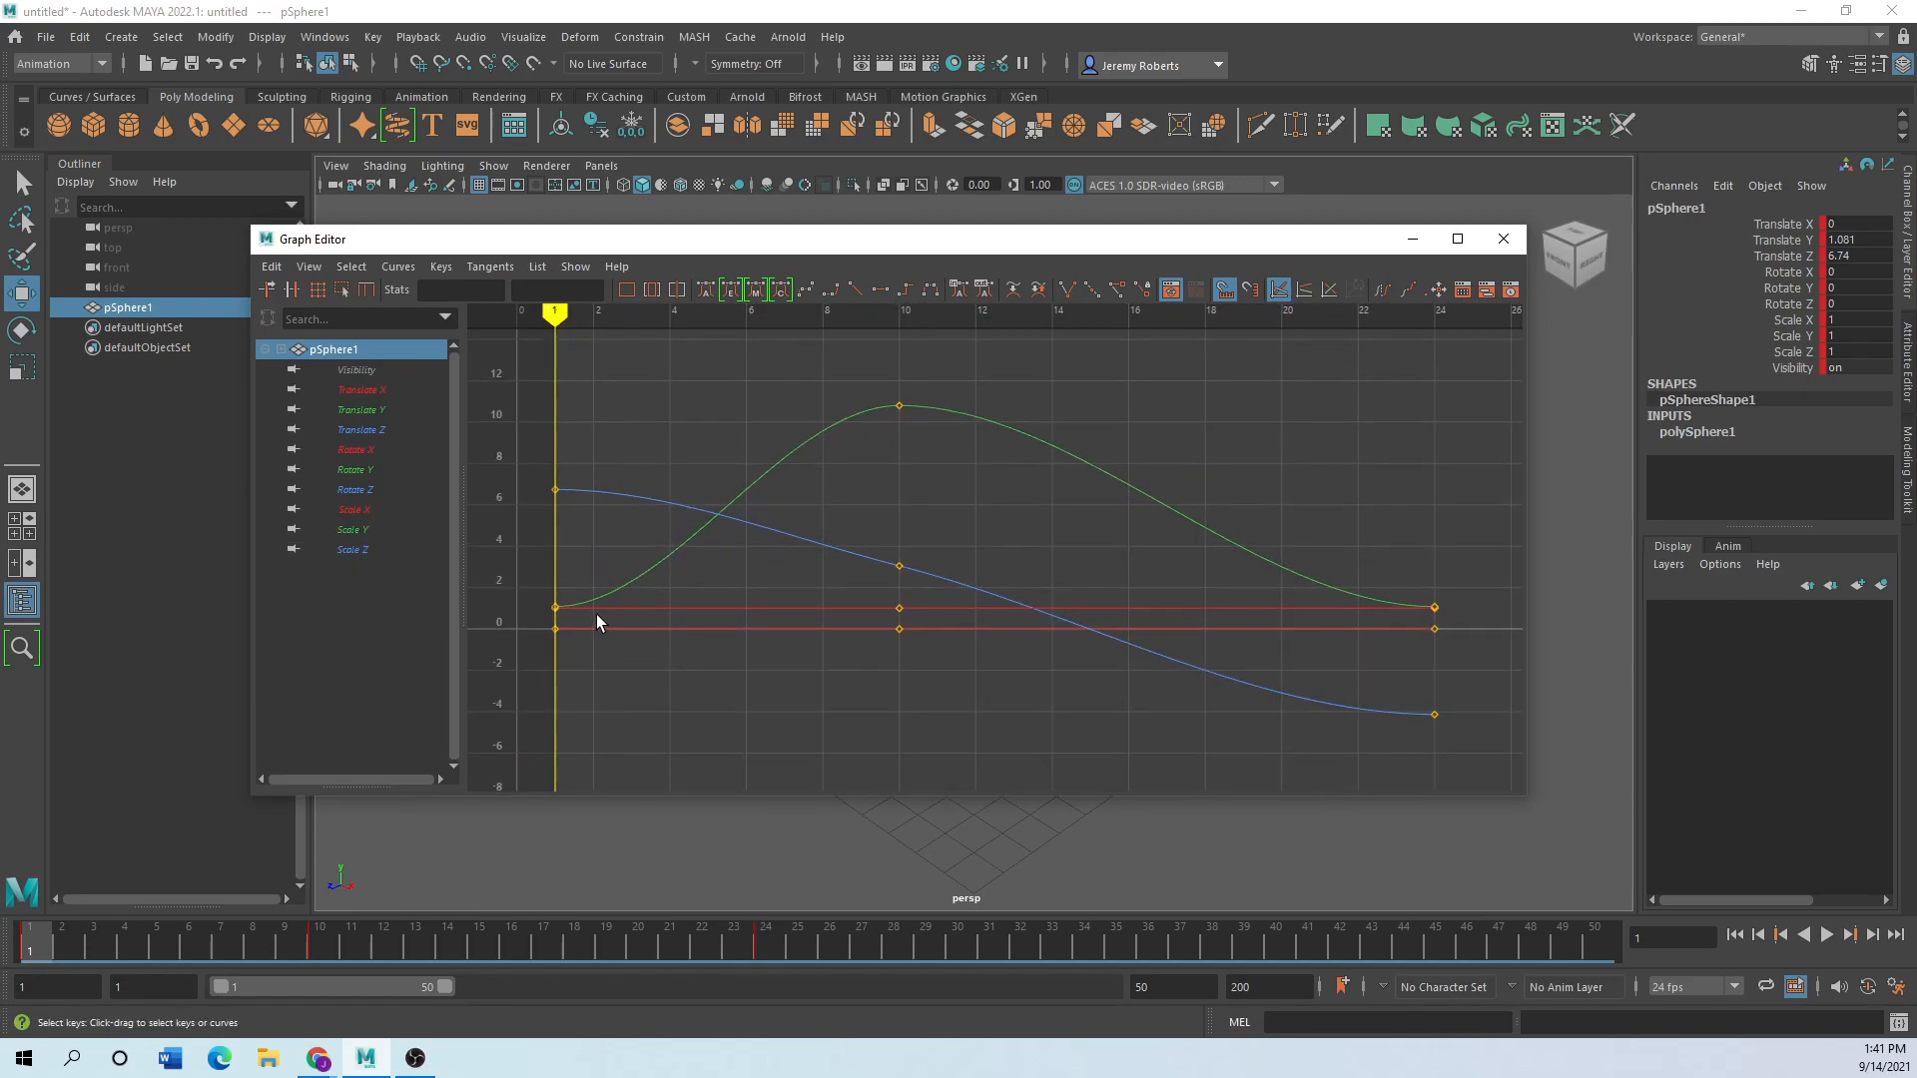
drag(759, 250, 707, 259)
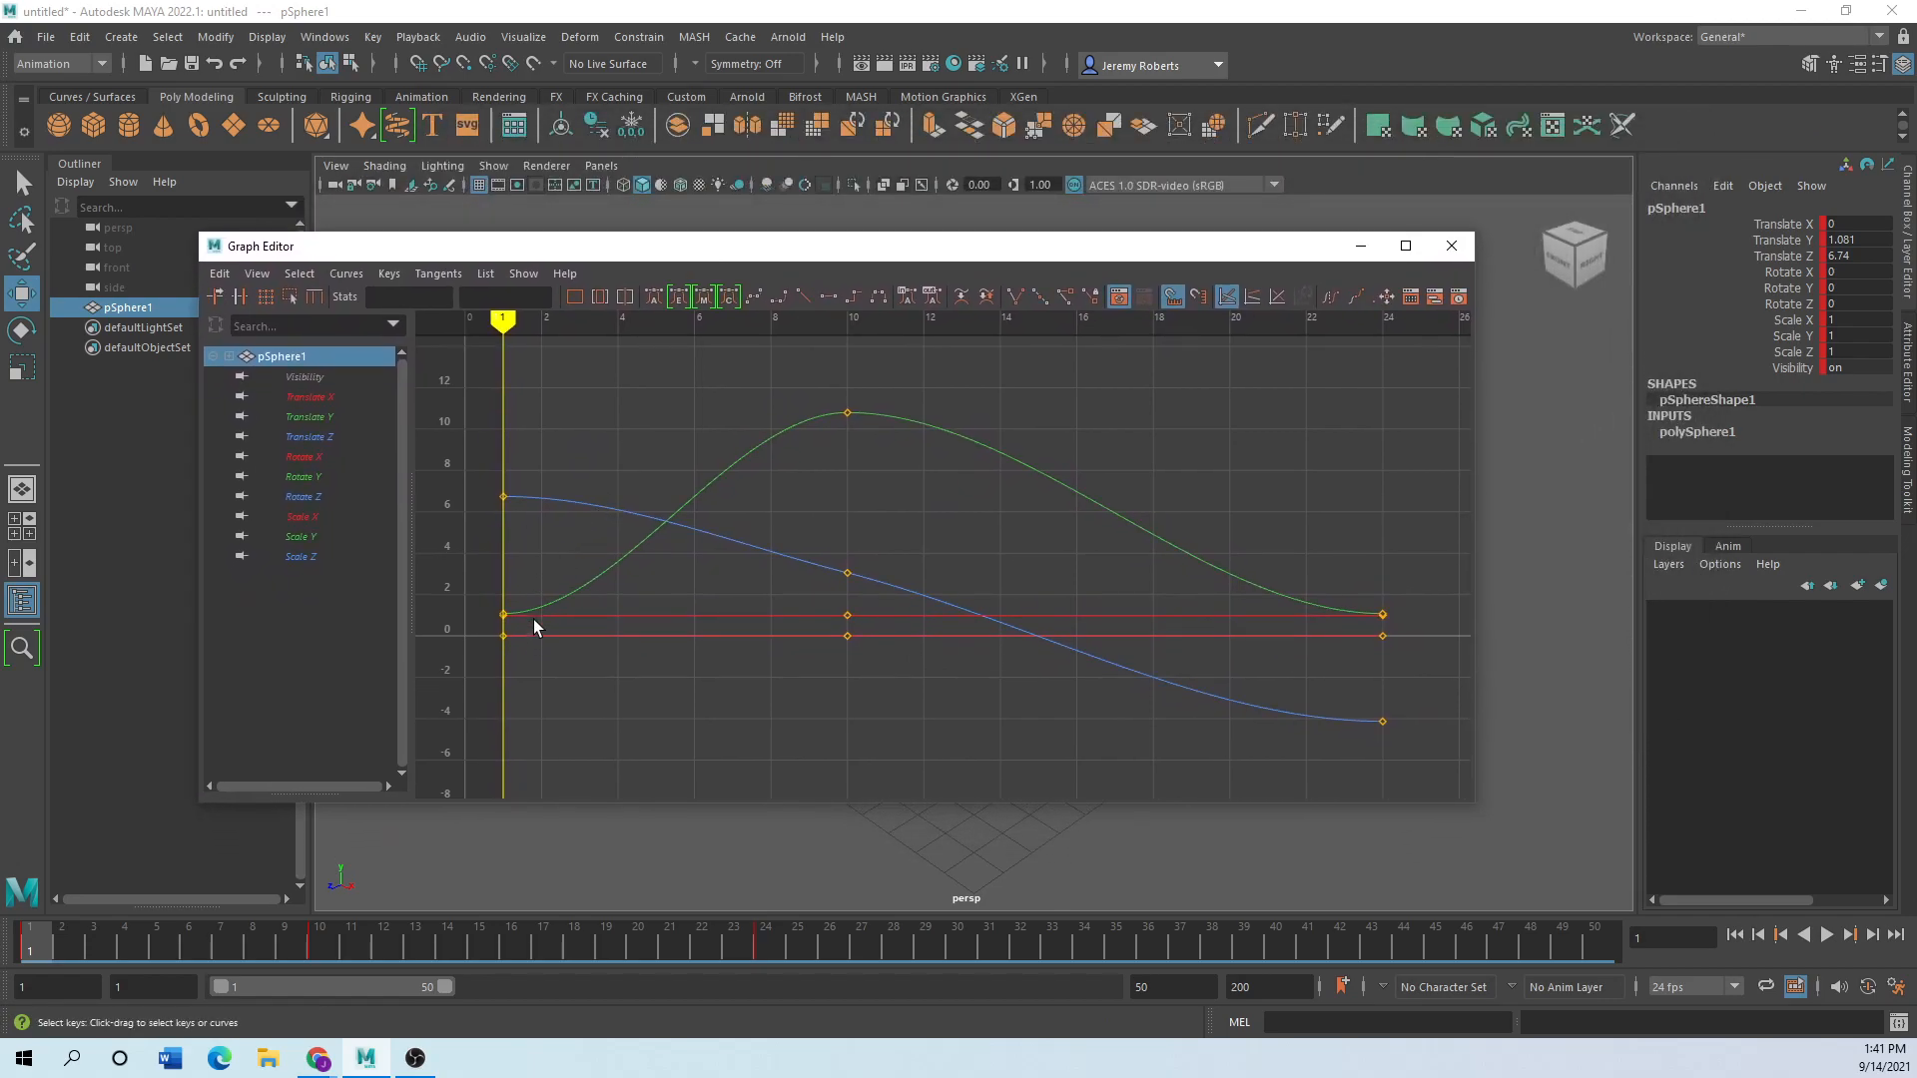
drag(664, 249, 781, 210)
Move the current time to frame -3 and make the Graph Editor window slightly narrower.
mouse_move(619, 284)
mouse_down()
mouse_move(966, 280)
mouse_move(620, 290)
mouse_up()
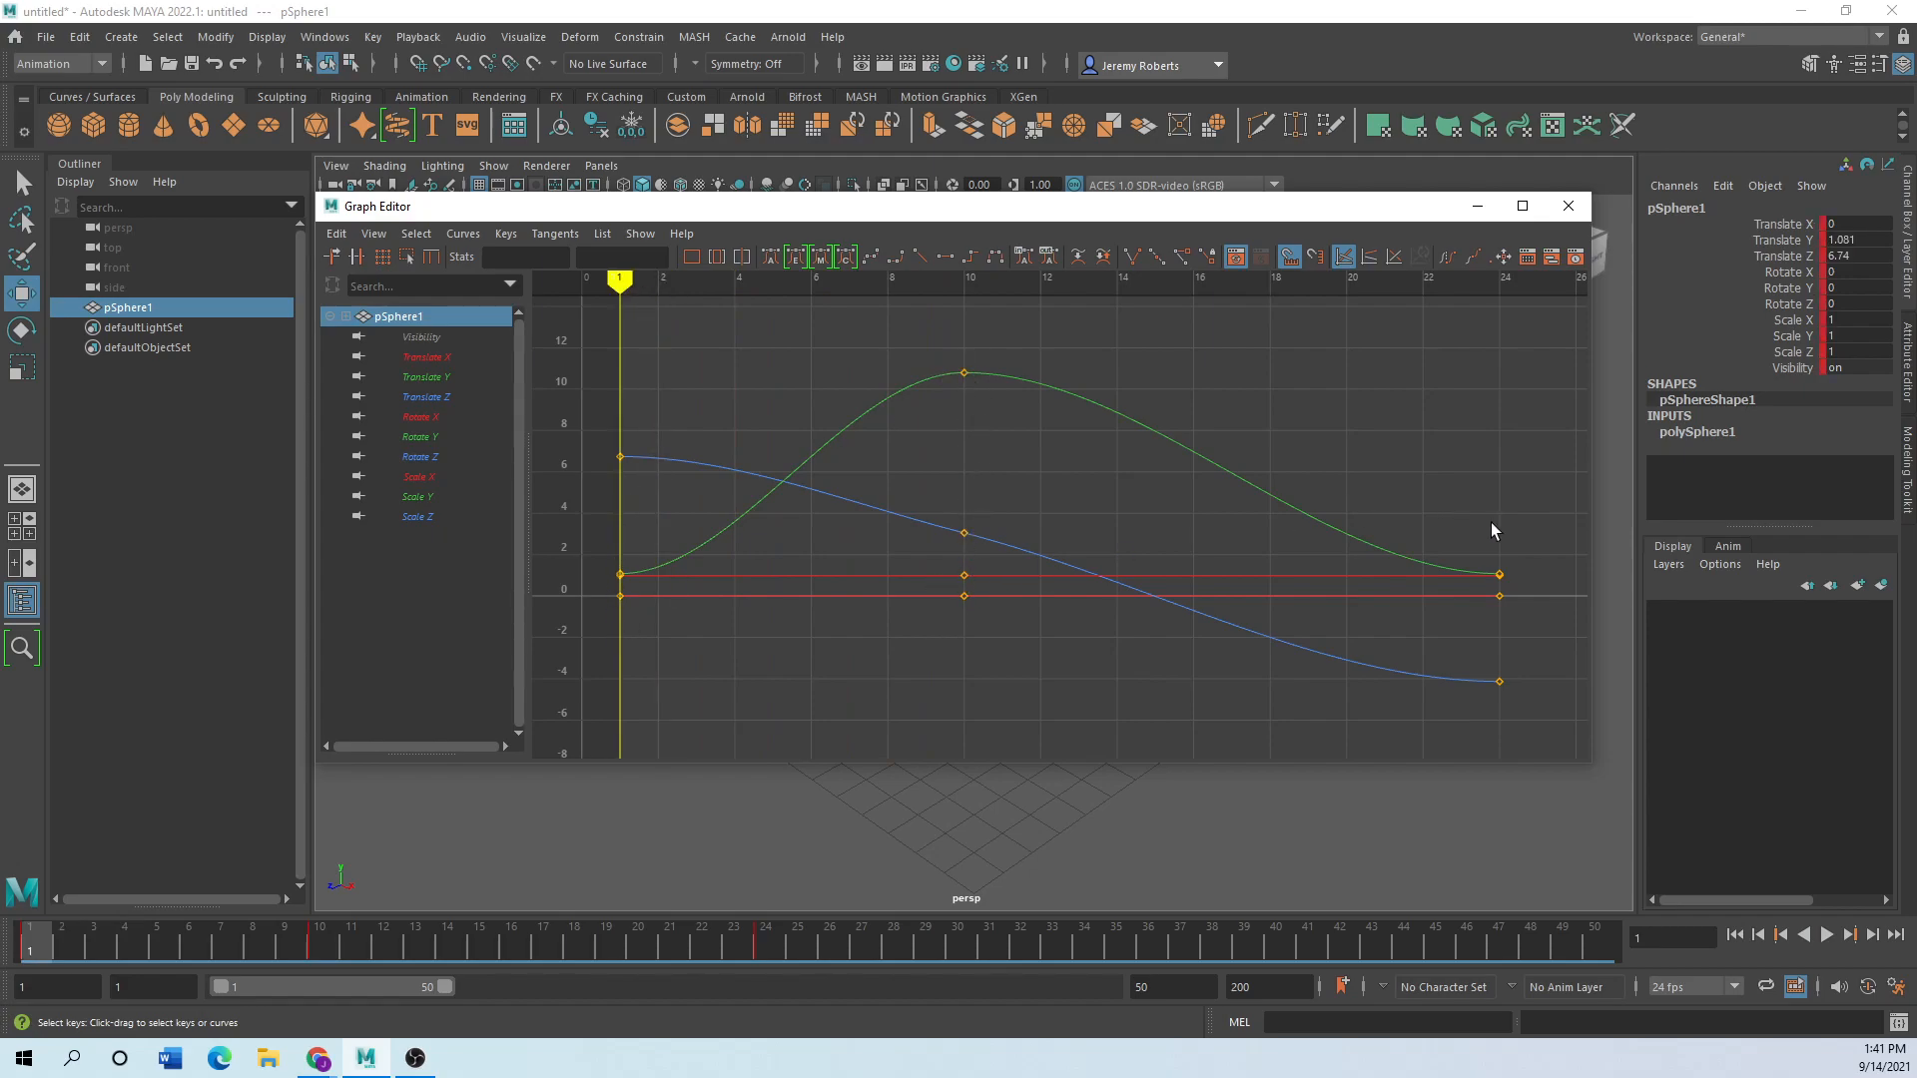
mouse_move(624, 291)
mouse_down()
mouse_move(1361, 290)
mouse_move(1485, 329)
mouse_move(1134, 321)
mouse_move(481, 350)
mouse_up()
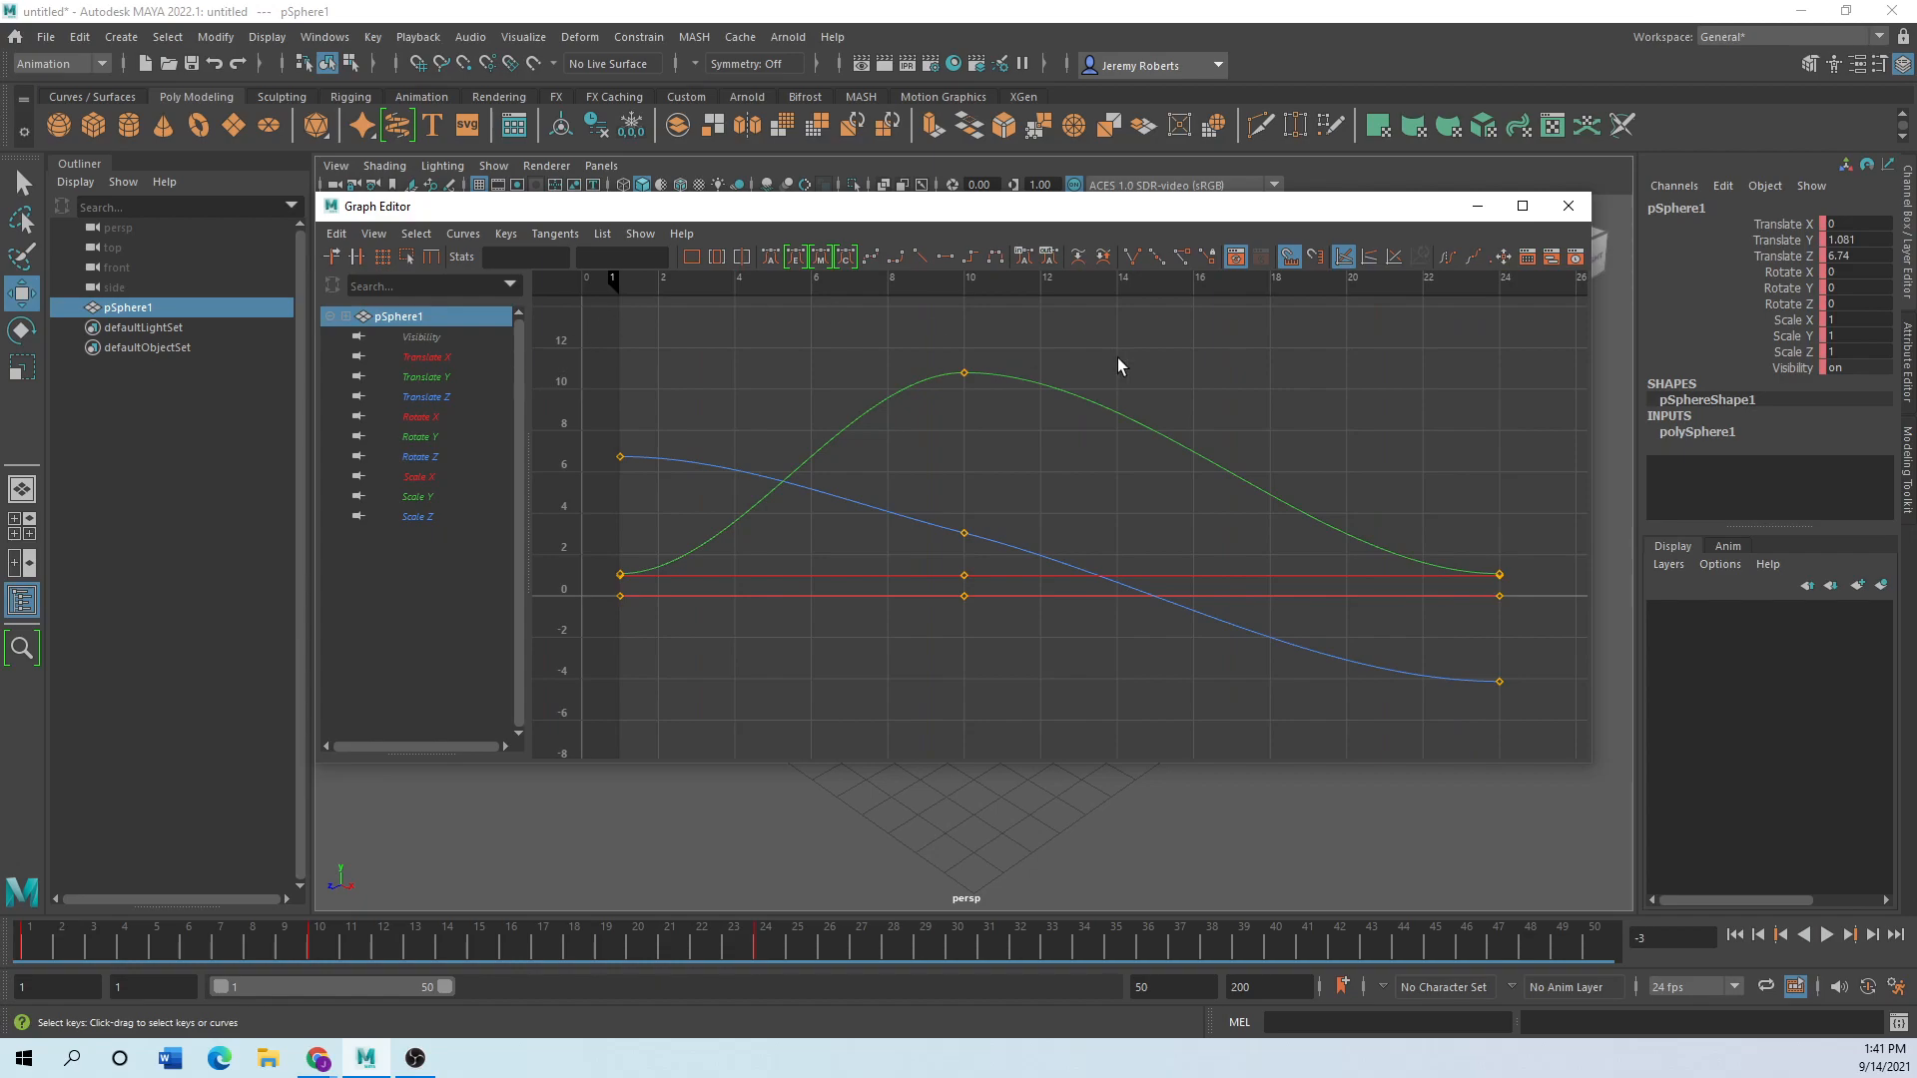
drag(1593, 387, 1542, 483)
drag(1485, 331, 539, 751)
click(463, 234)
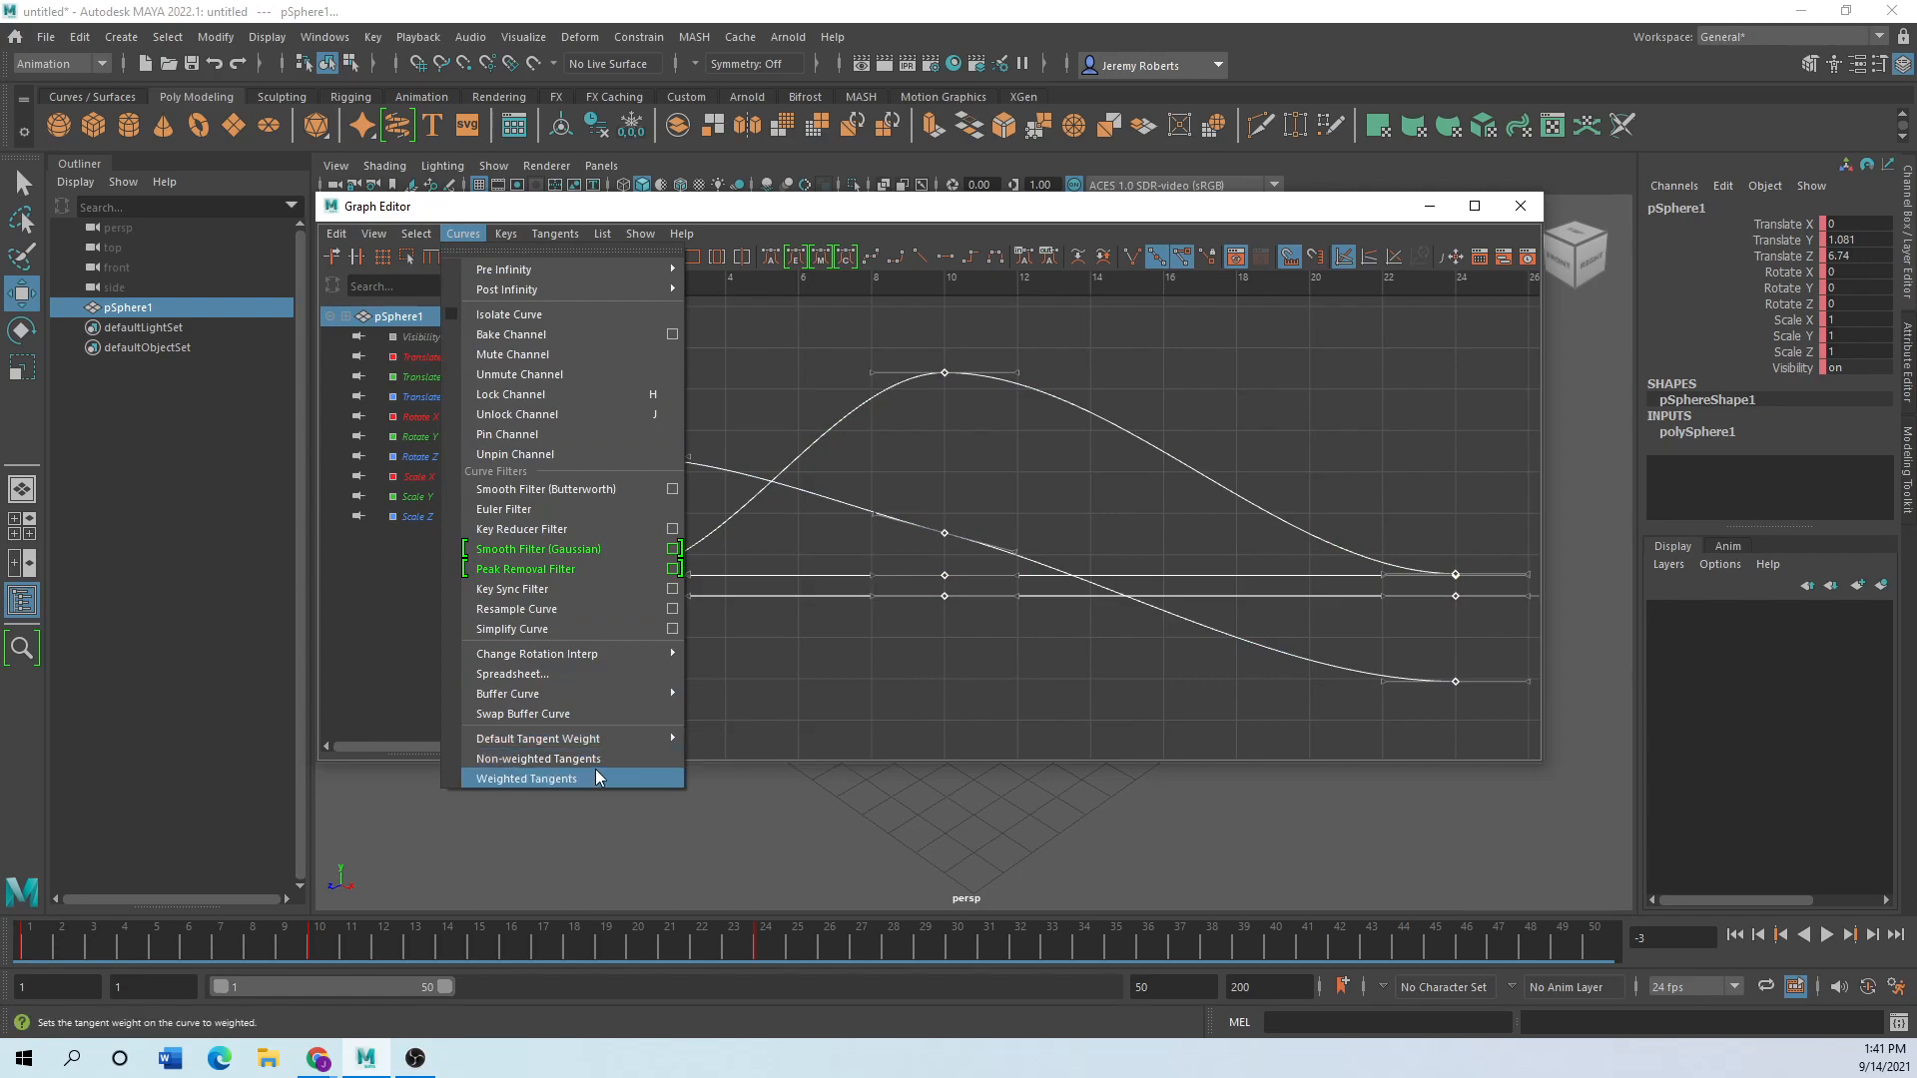
mouse_move(620, 745)
click(641, 313)
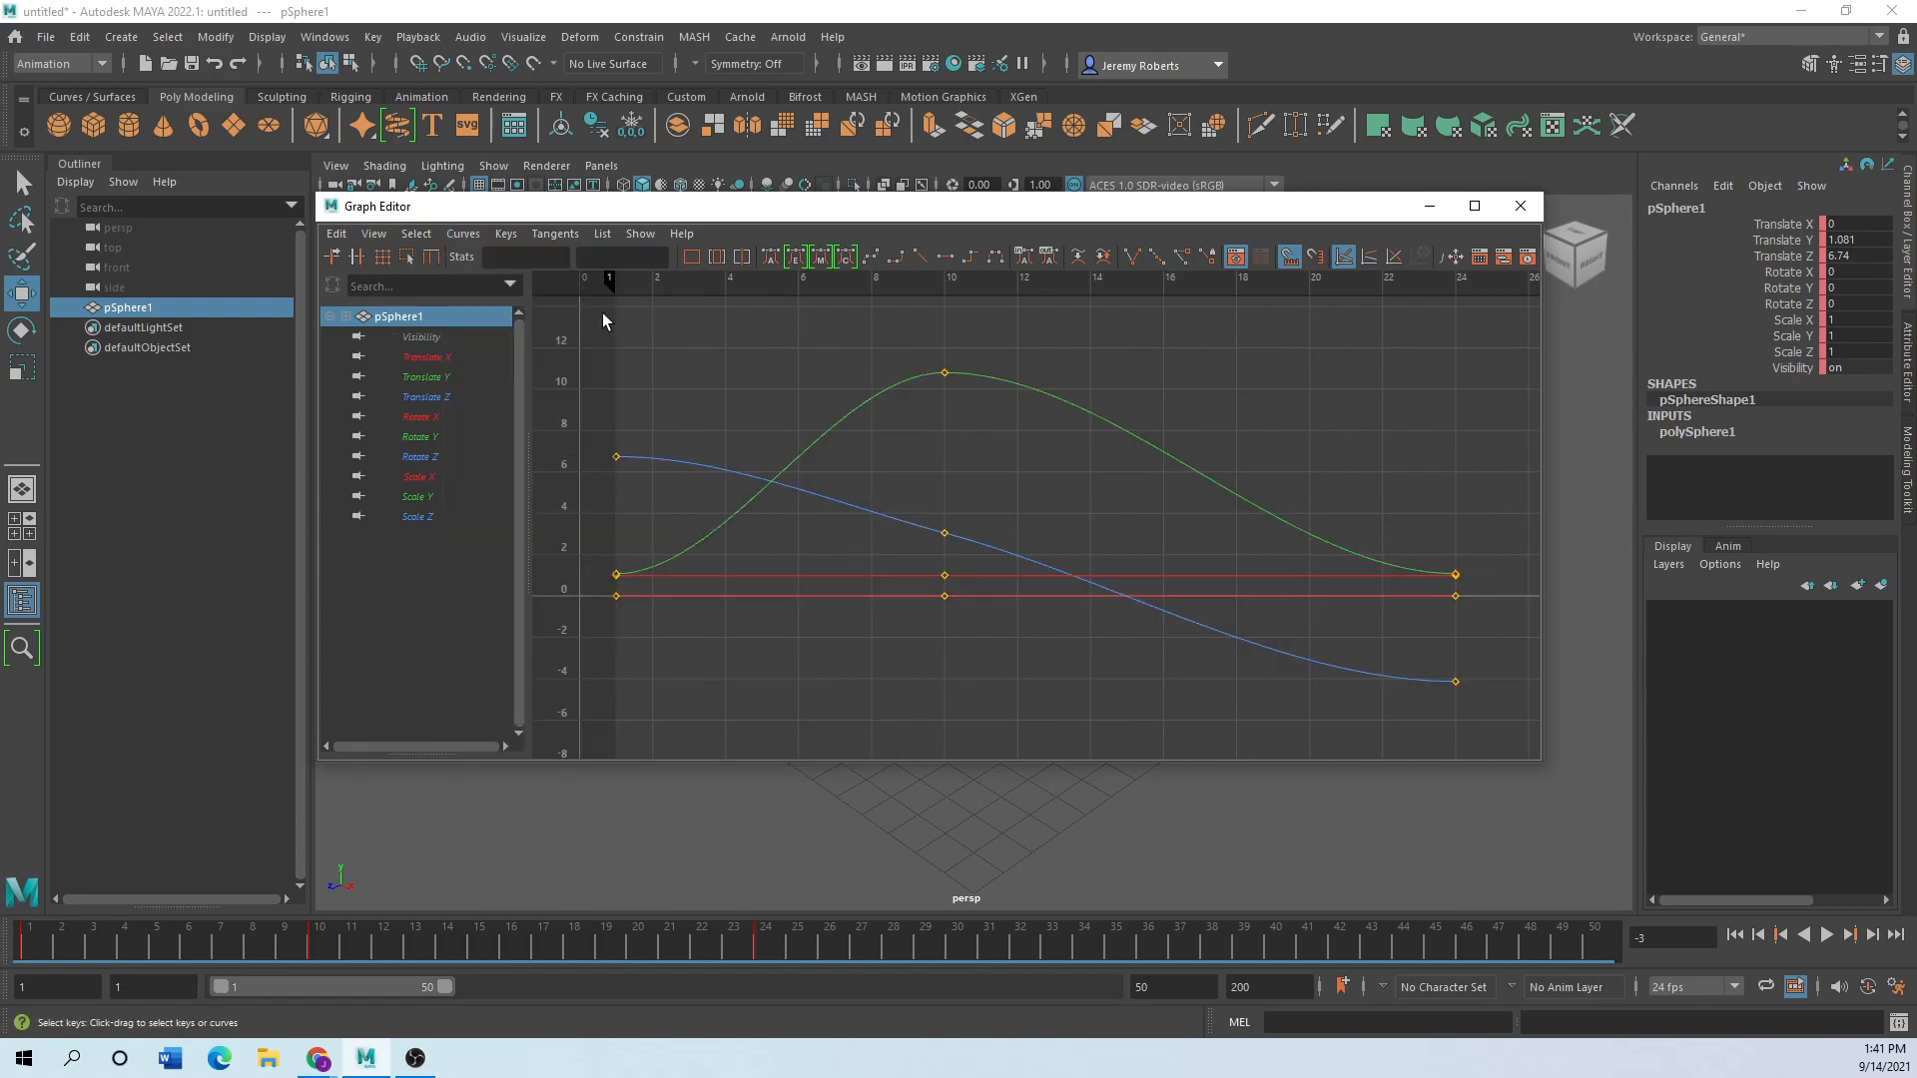
Move the Graph Editor clear of the viewport and play the sphere's jump animation back.
drag(679, 219, 651, 751)
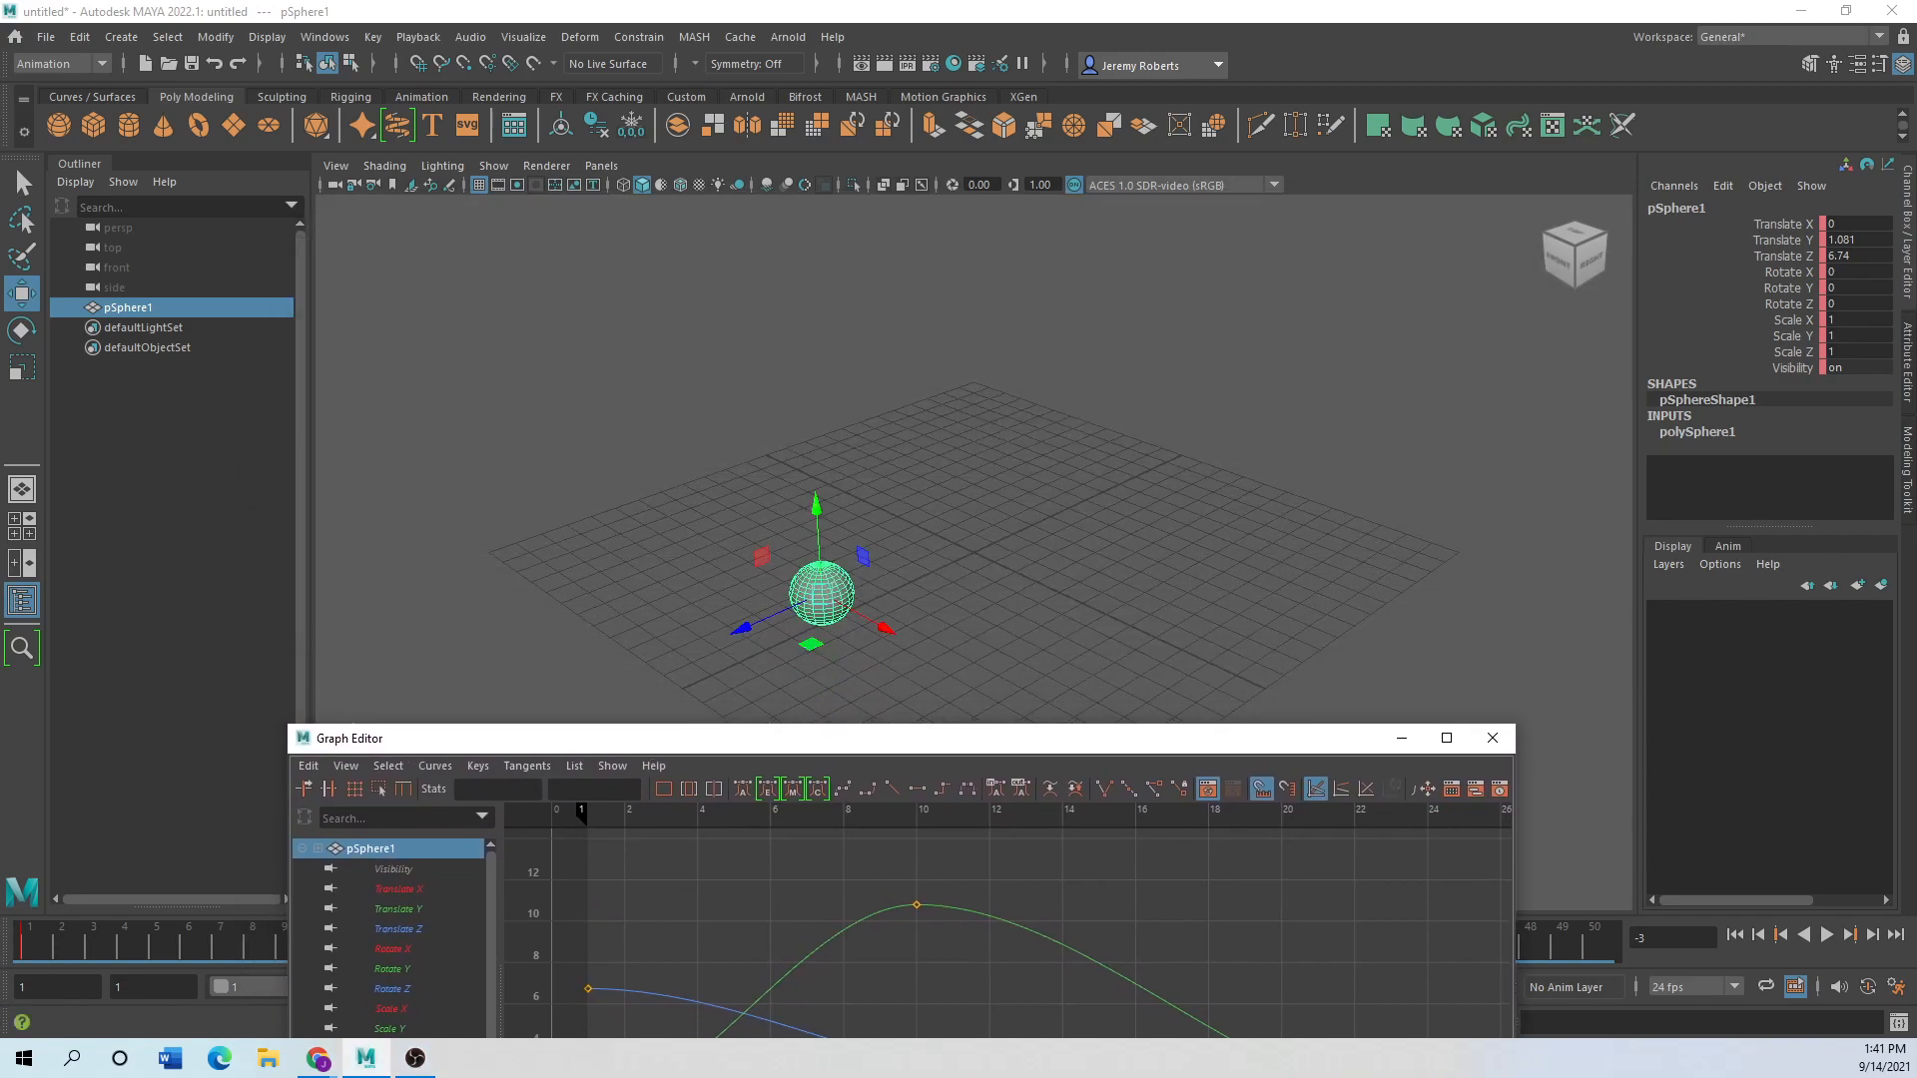
key(alt+v)
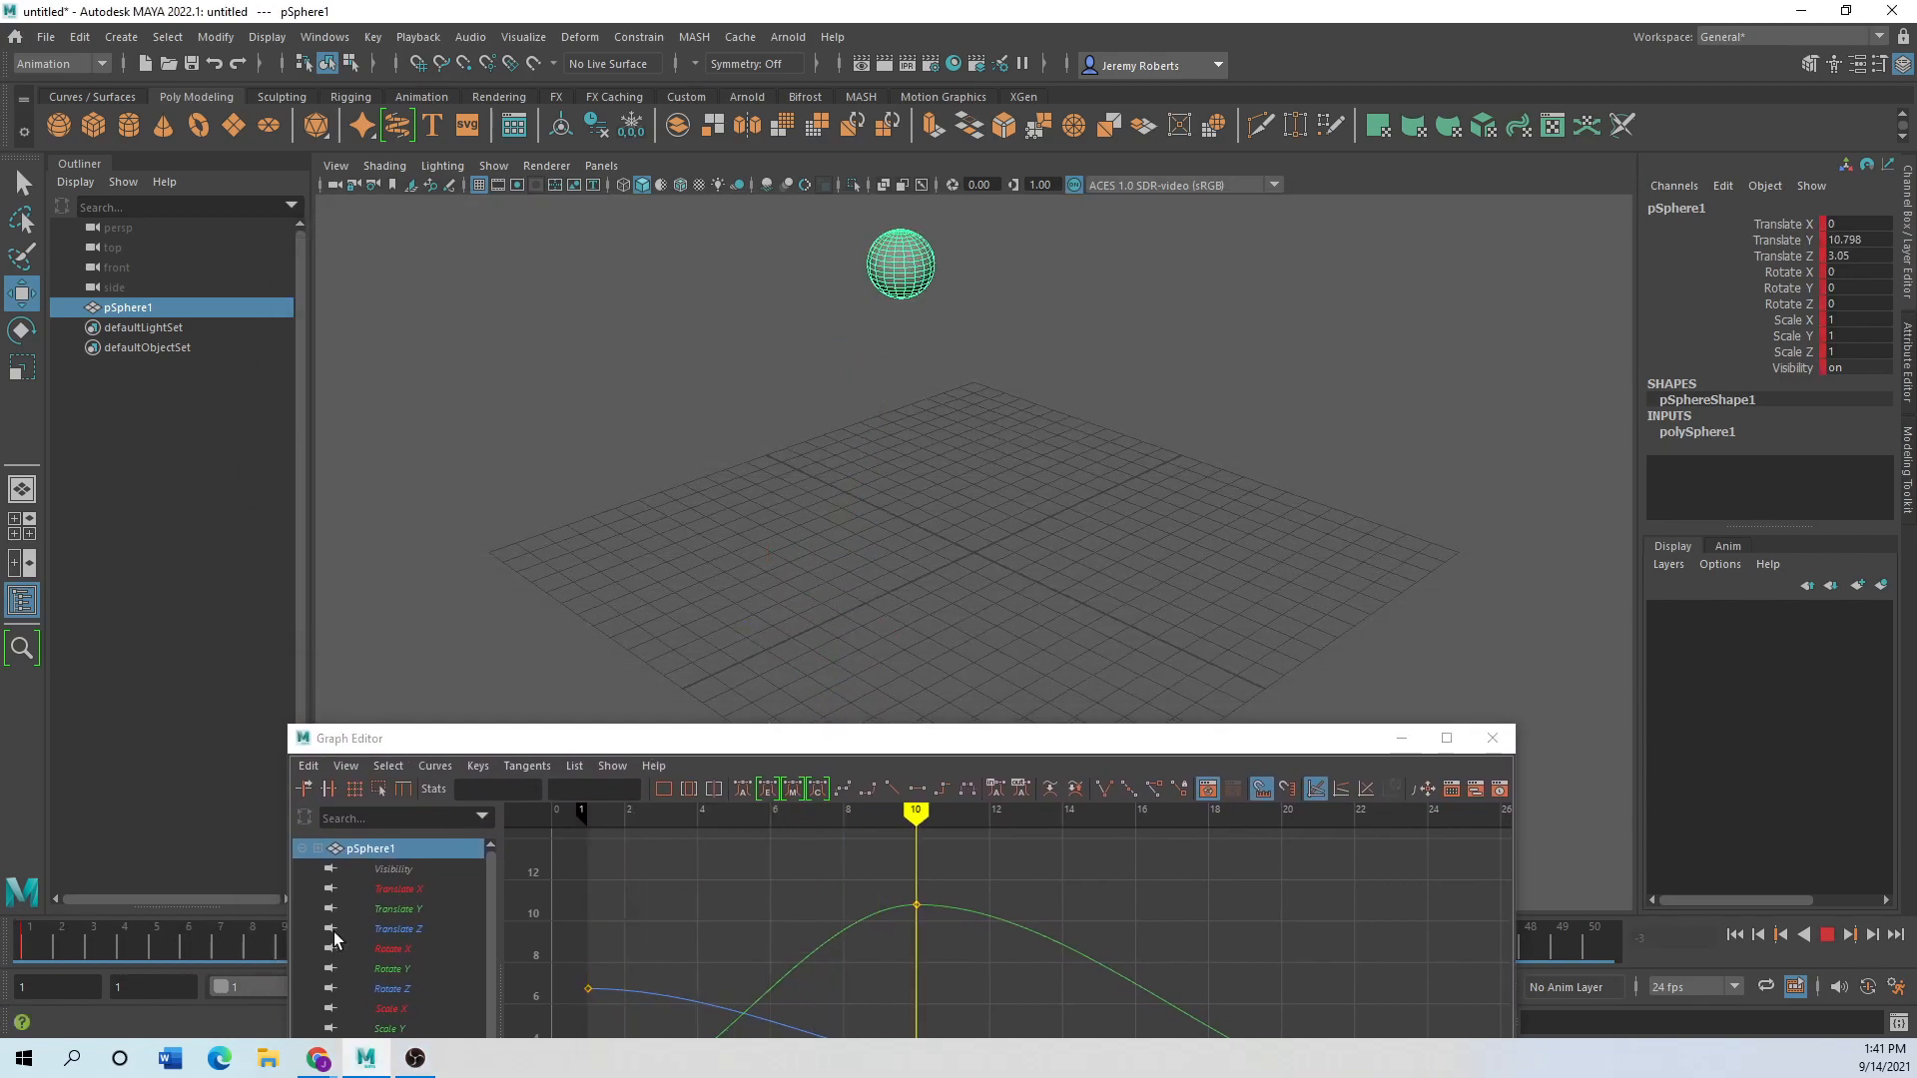
key(alt+v)
drag(568, 750, 665, 1007)
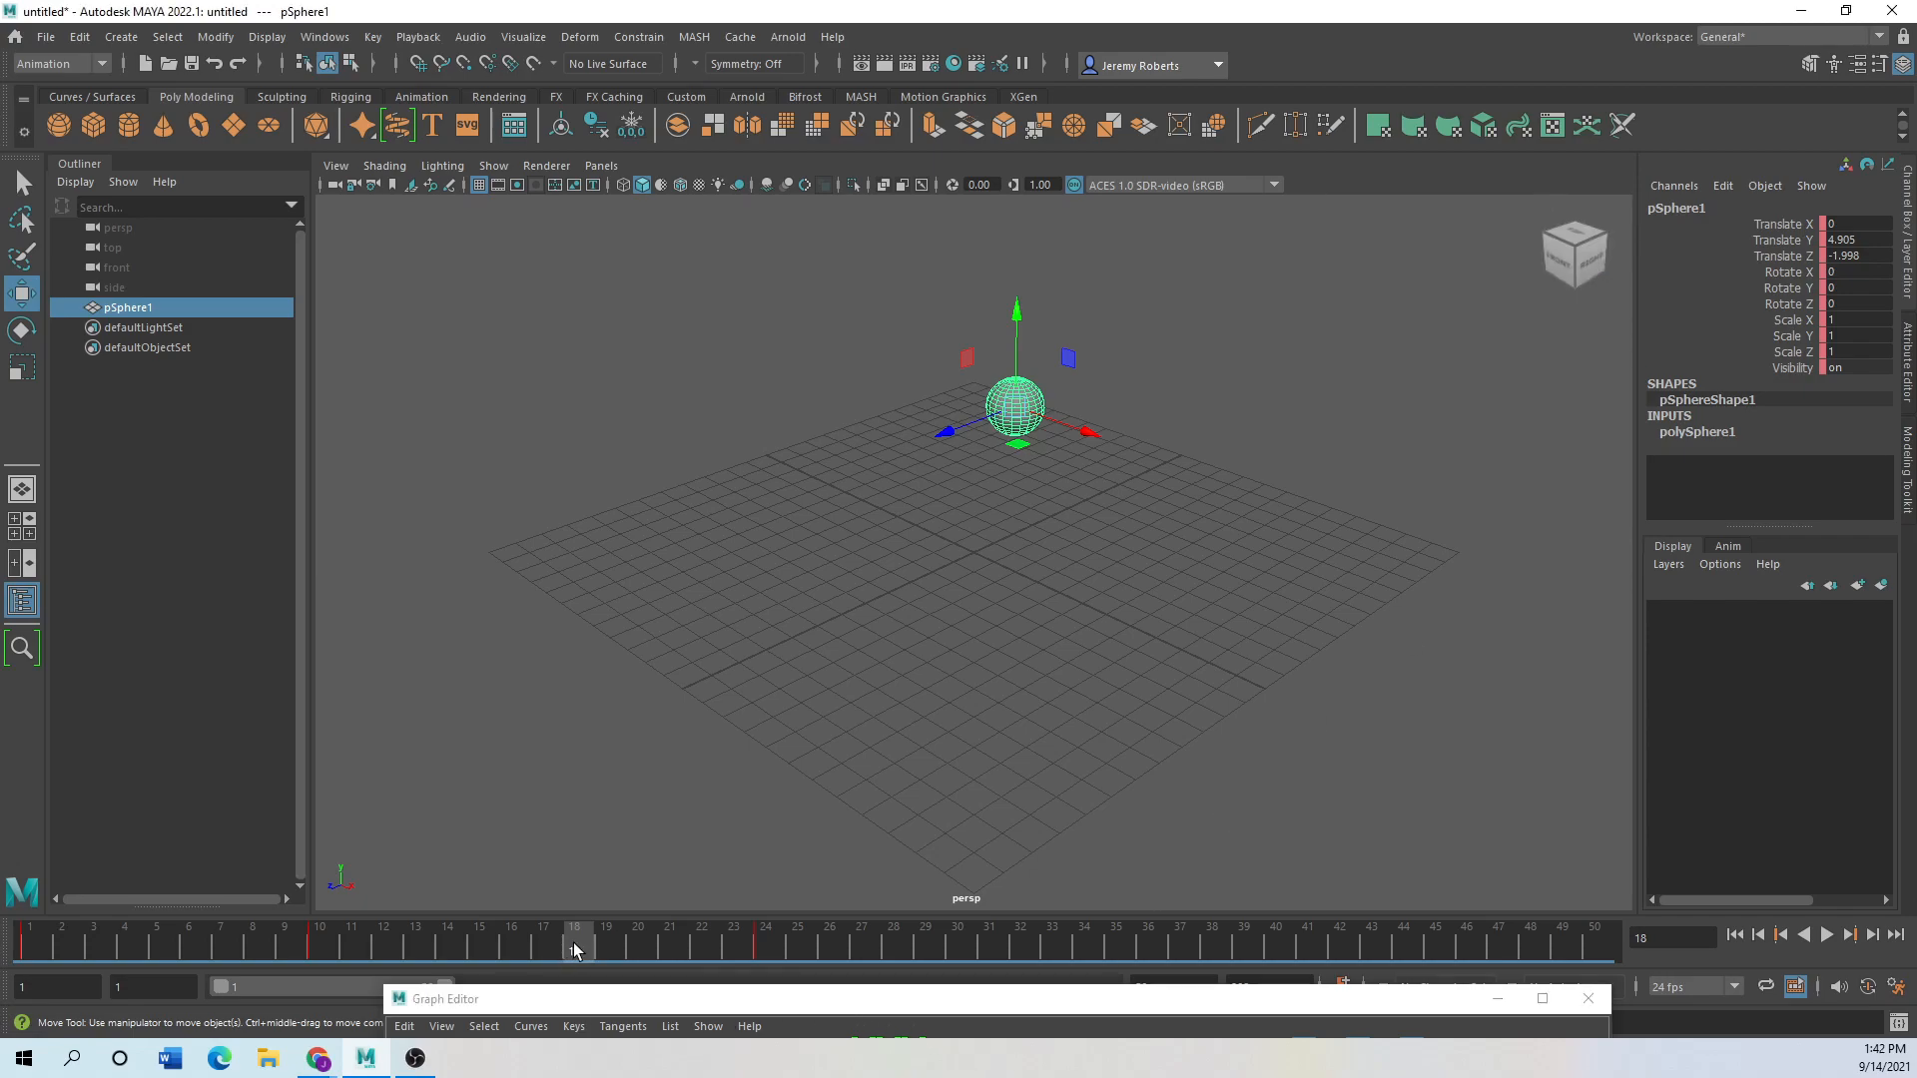
key(alt+v)
Bring the Graph Editor back over the viewport with all curves in sight and set the current time to frame 10.
drag(334, 974, 422, 190)
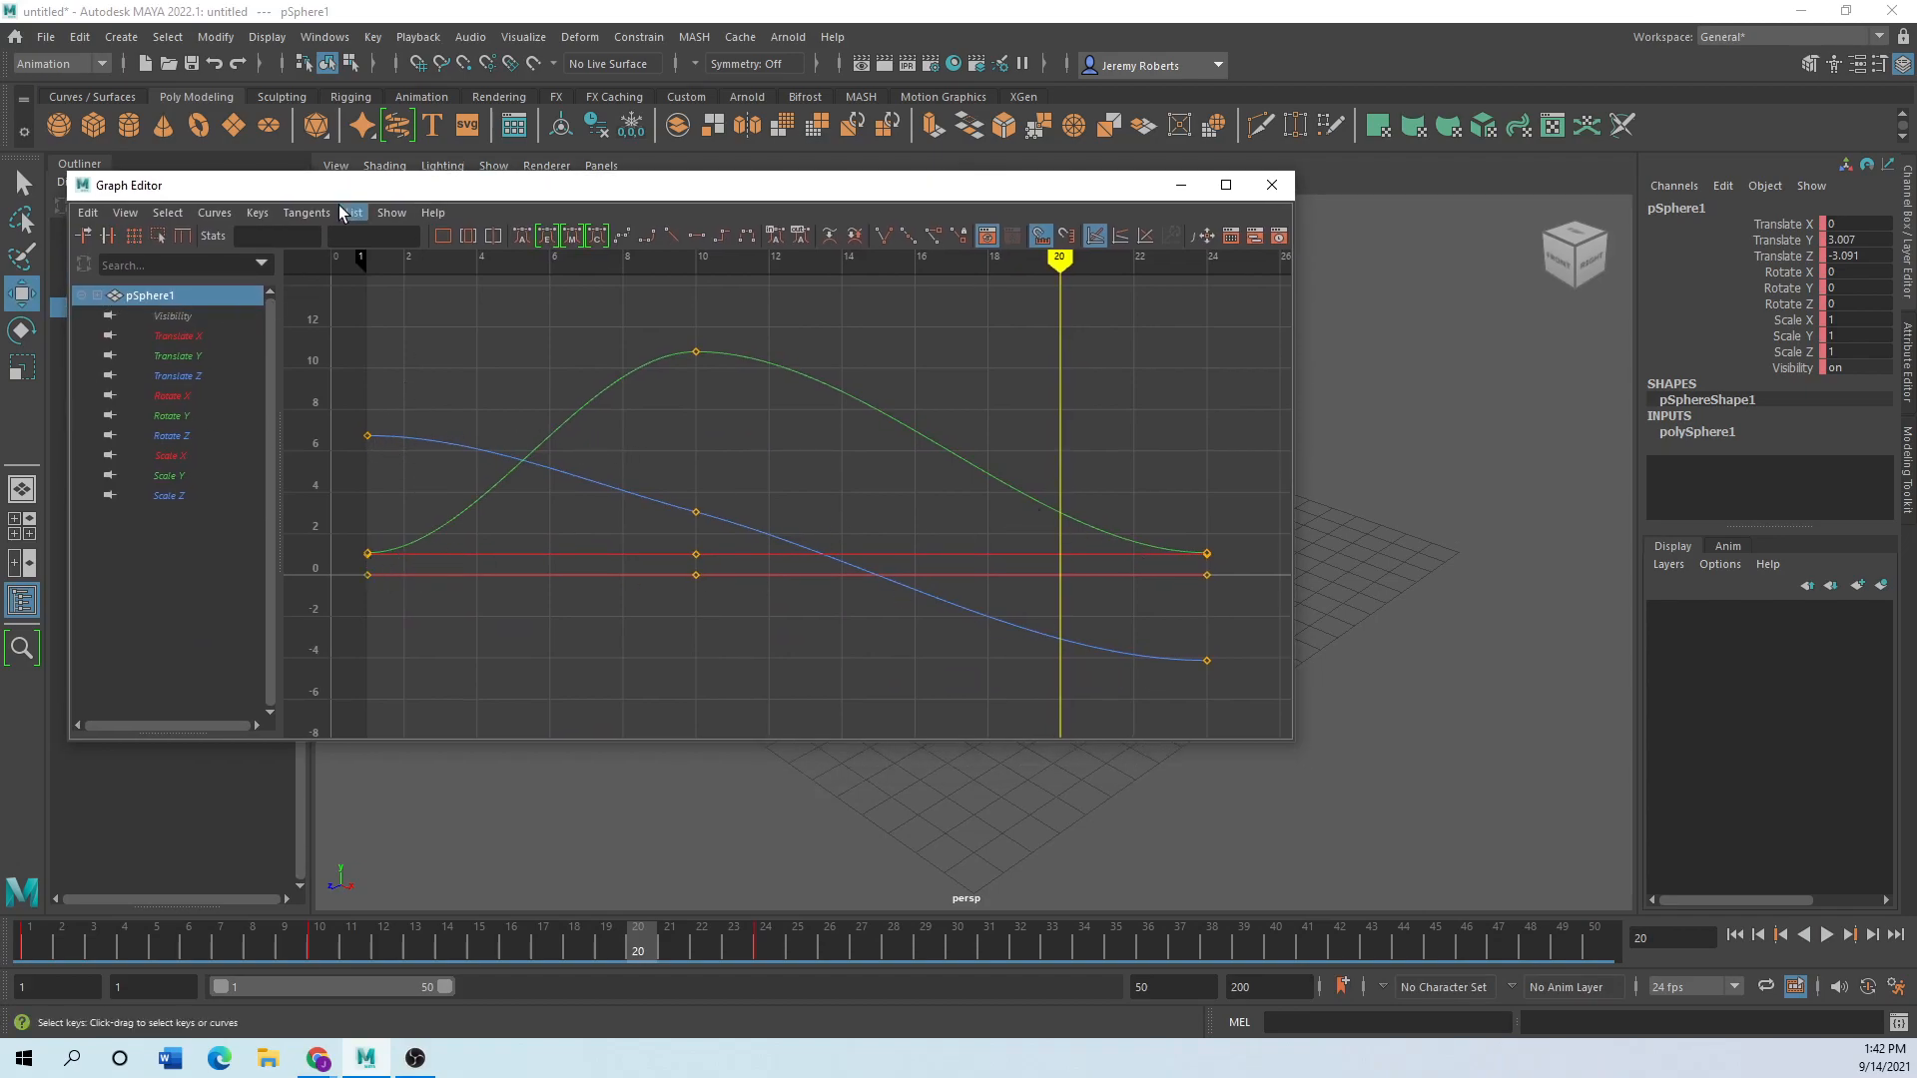
drag(342, 191, 577, 268)
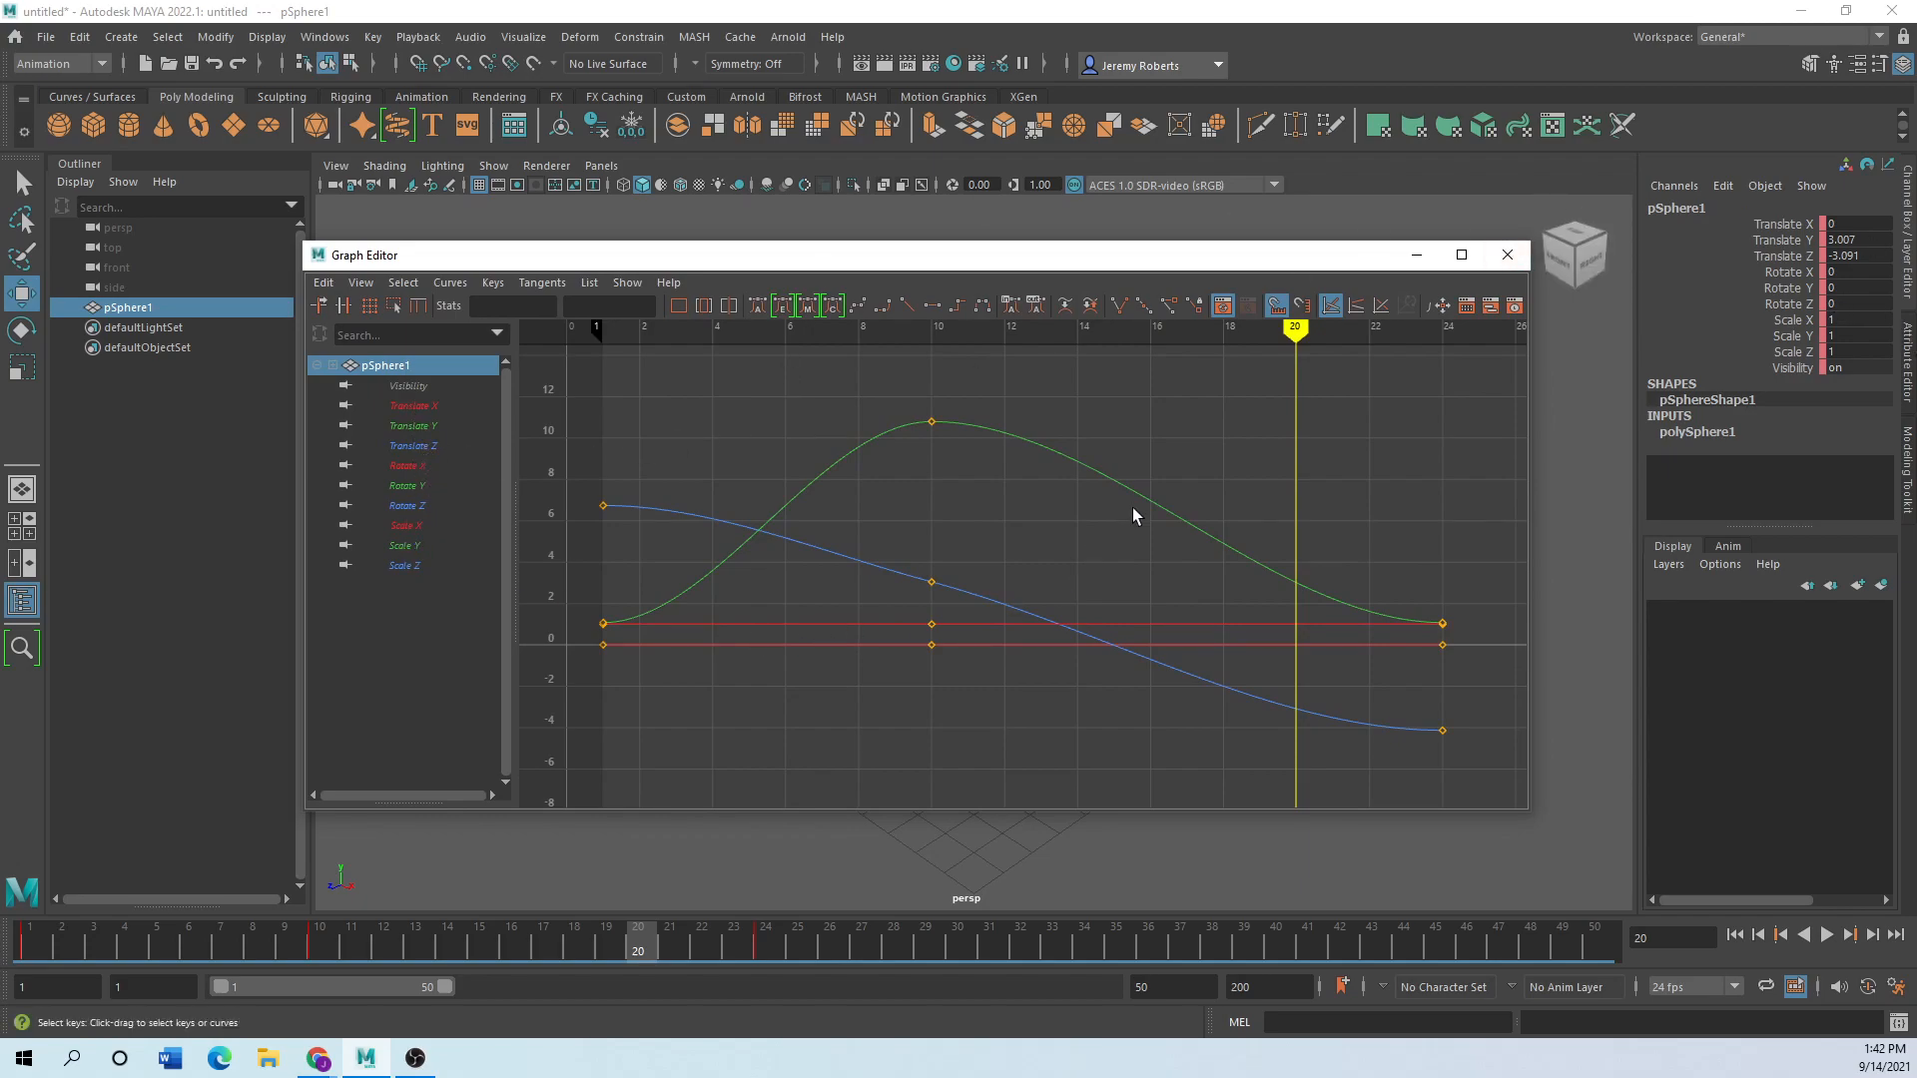
mouse_move(696, 256)
mouse_down()
mouse_move(674, 348)
mouse_move(671, 269)
mouse_up()
drag(620, 944, 318, 978)
drag(864, 279, 759, 259)
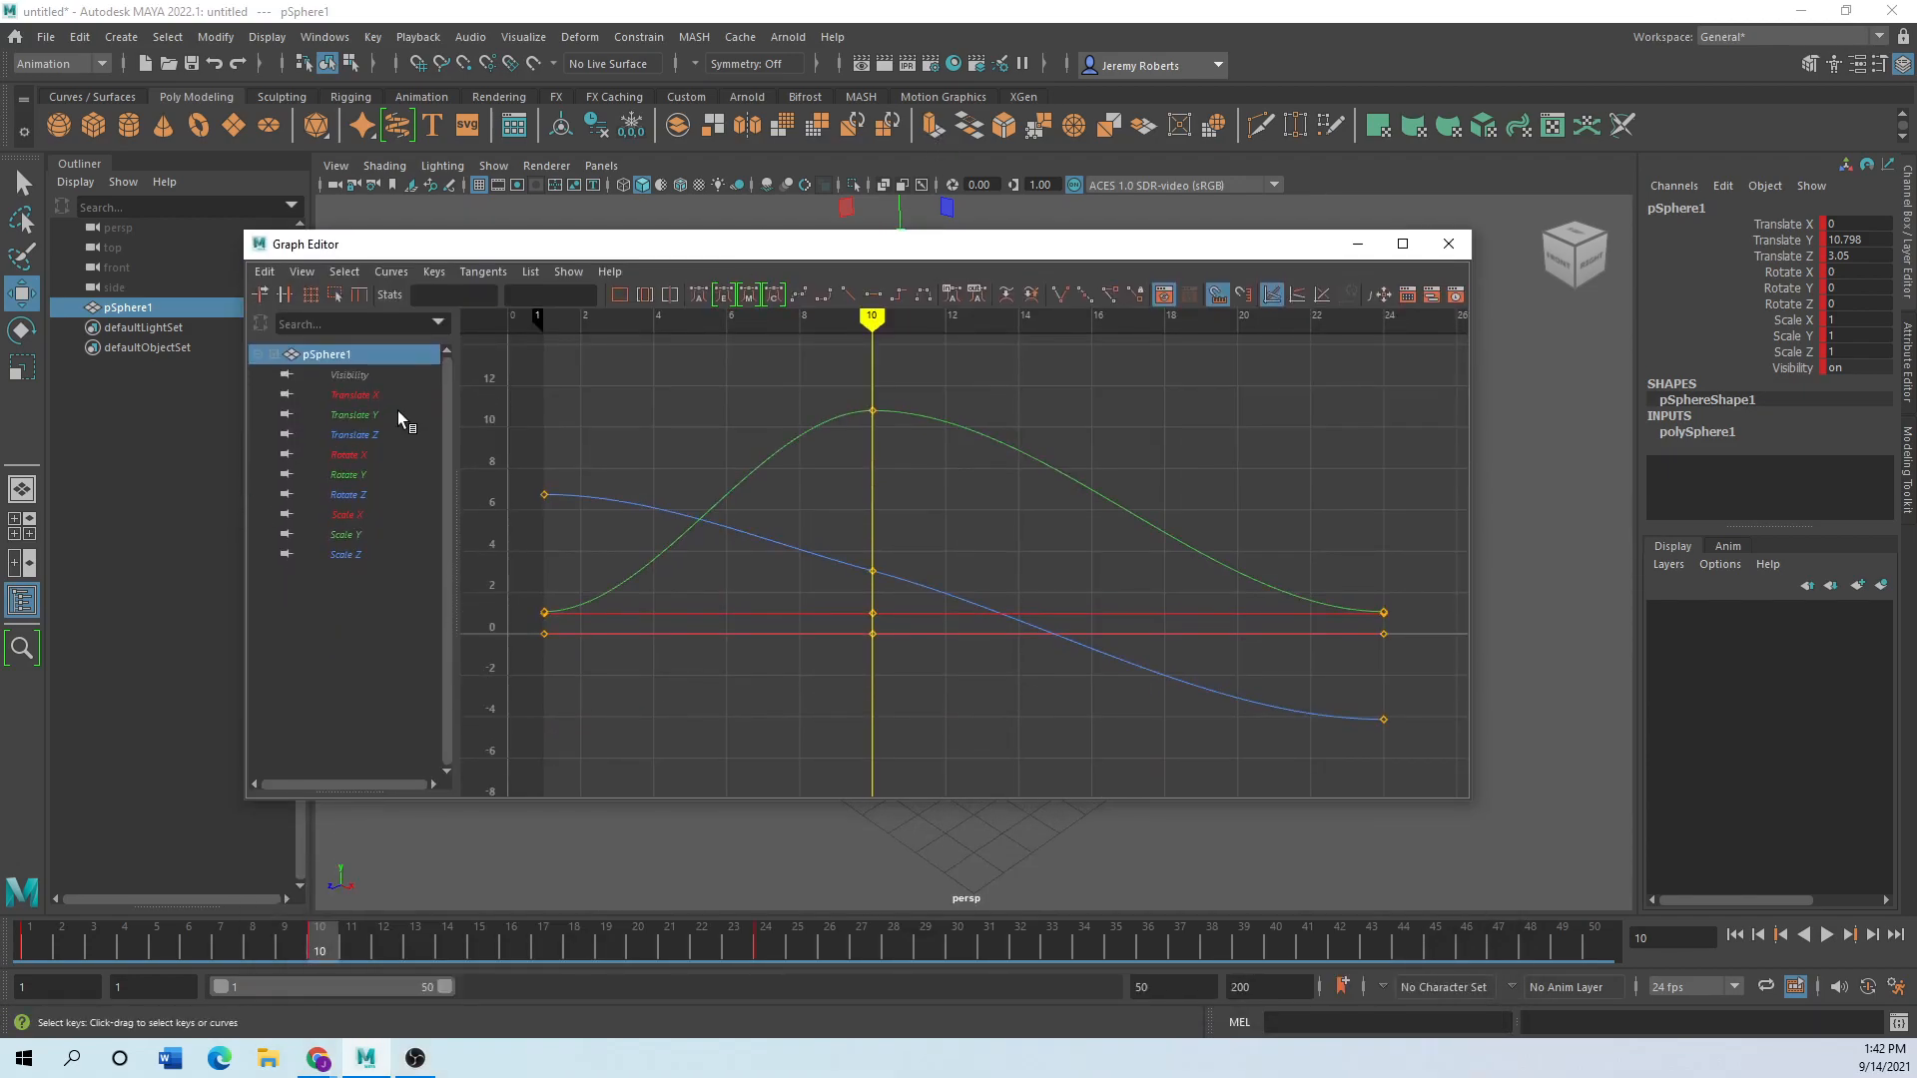
Display only the Translate Y curve and lower its frame 10 key to about 10.03.
click(356, 415)
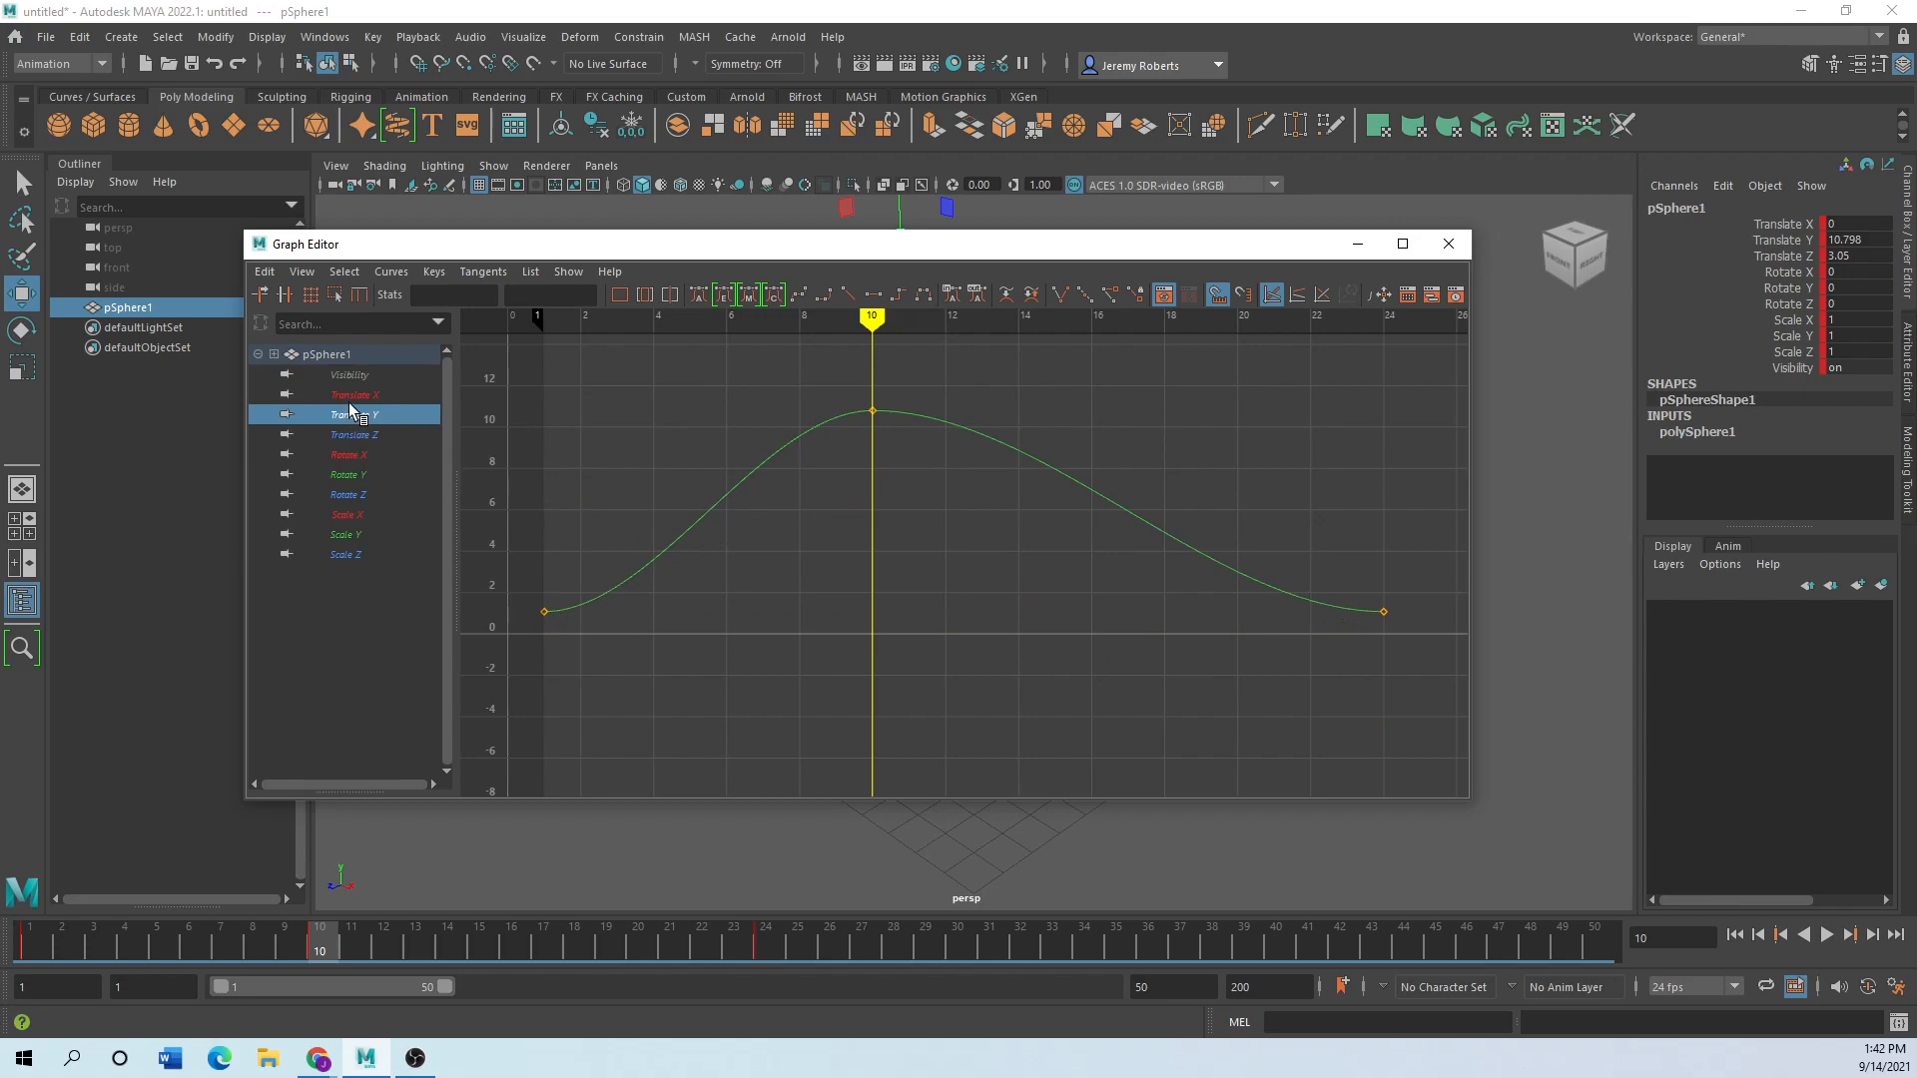
drag(659, 252, 653, 337)
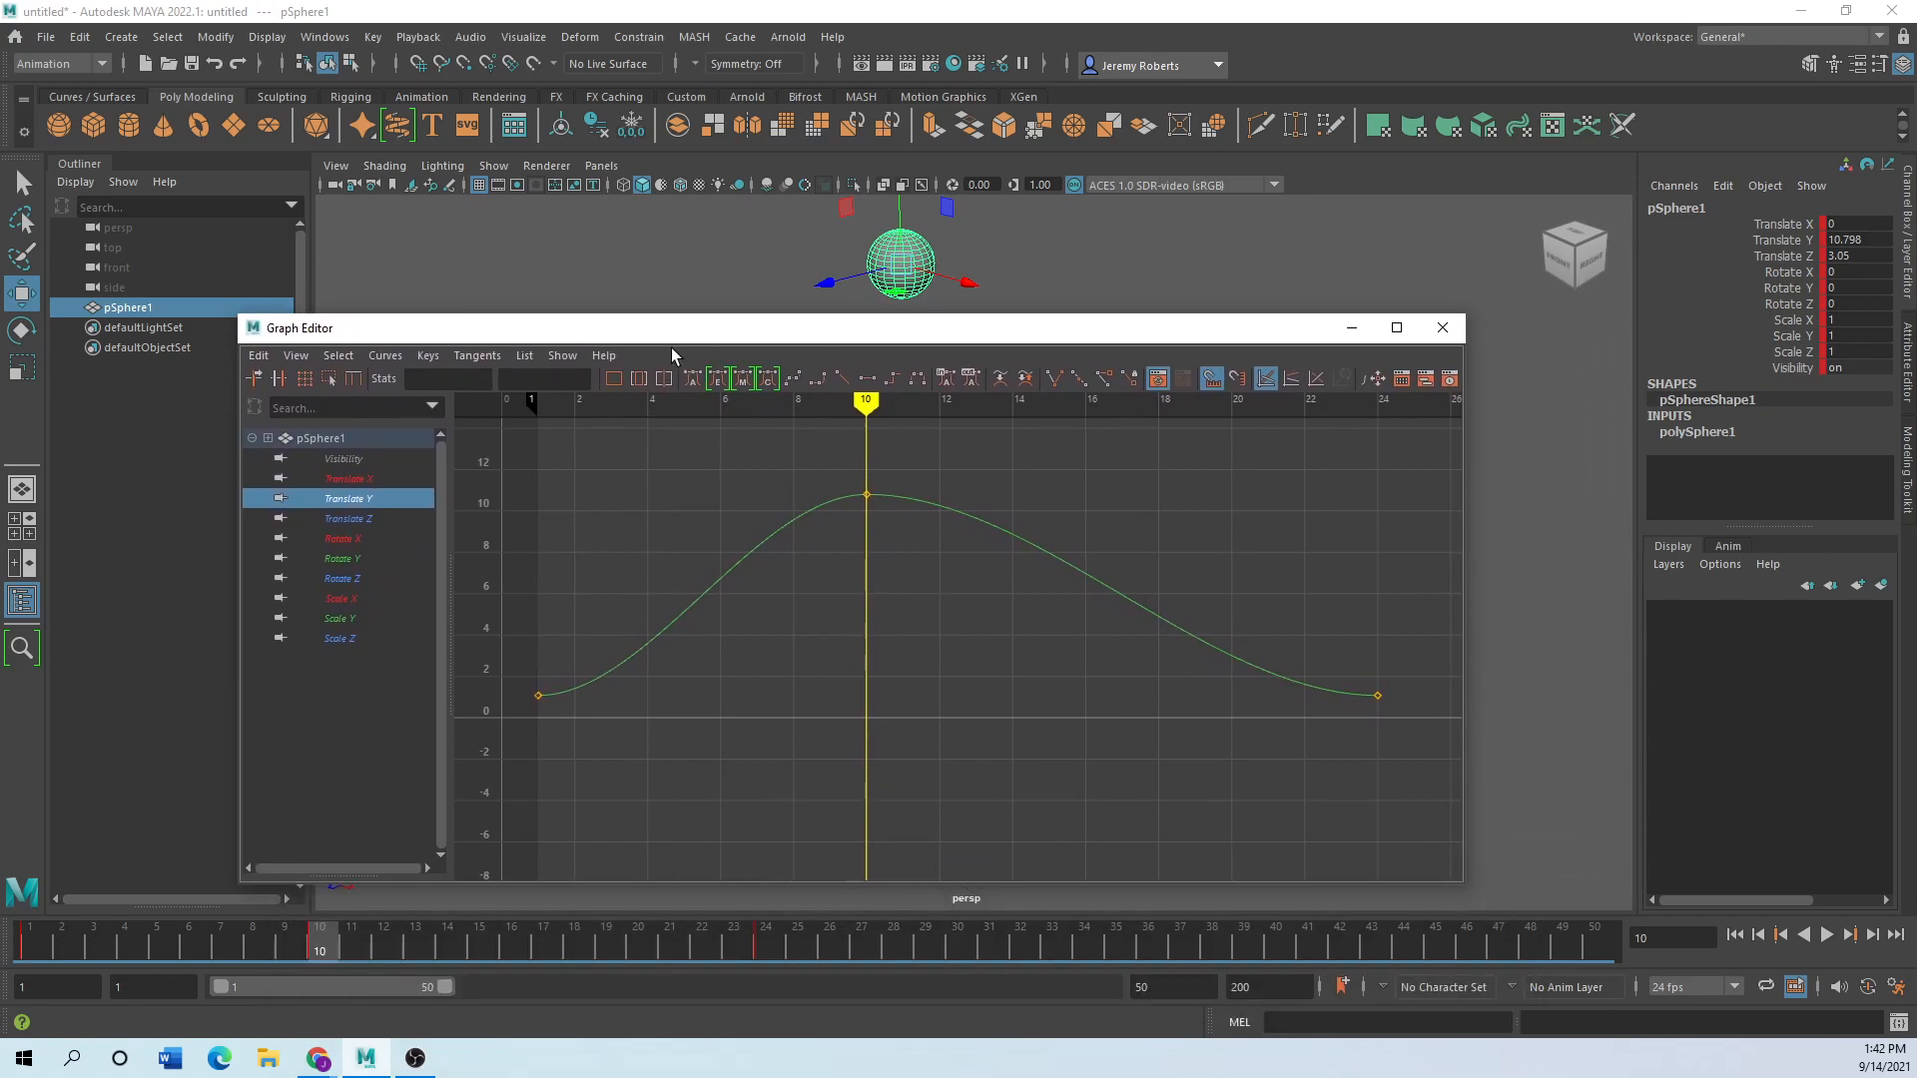
mouse_move(866, 494)
mouse_down()
mouse_move(856, 573)
mouse_move(865, 463)
mouse_move(862, 589)
mouse_move(865, 470)
mouse_move(867, 510)
mouse_up()
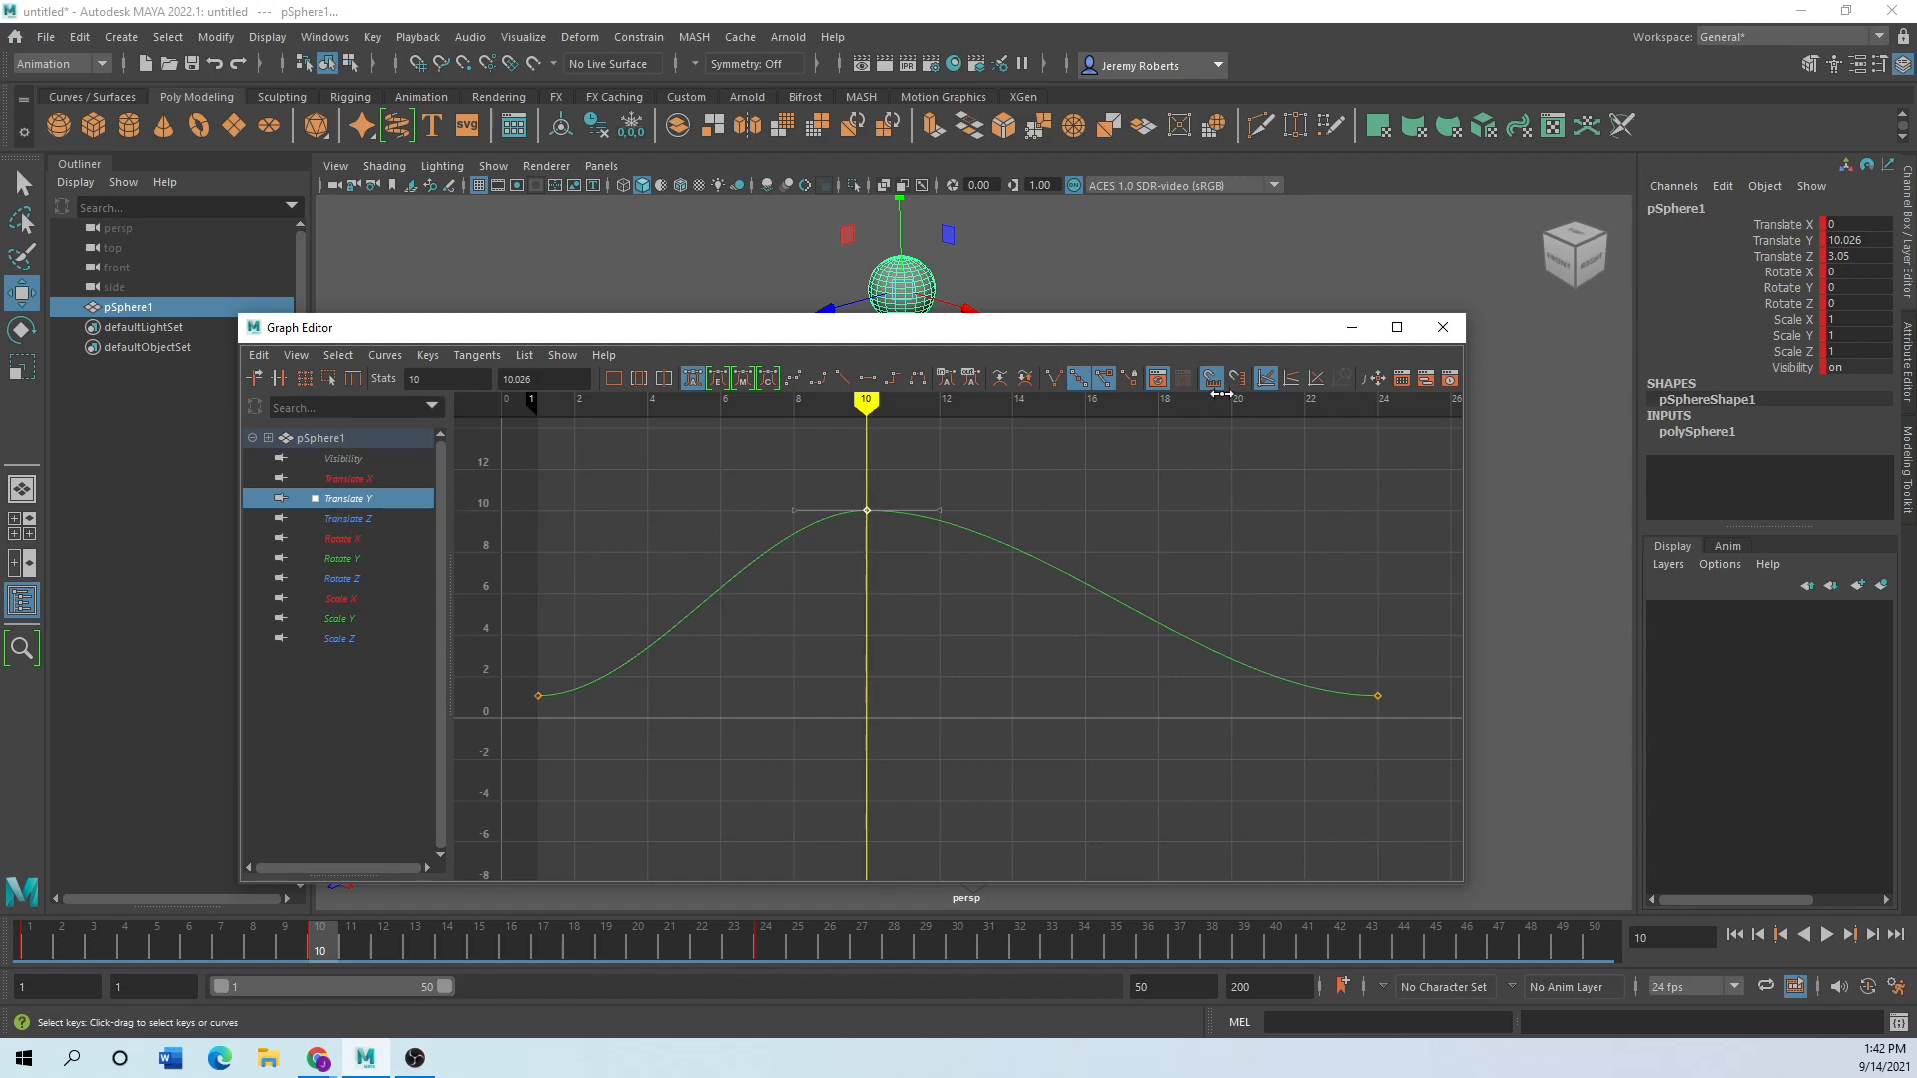
Display the Translate Y and Translate Z curves together and raise their frame 10 keys to about 12.9 and 5.9.
click(351, 521)
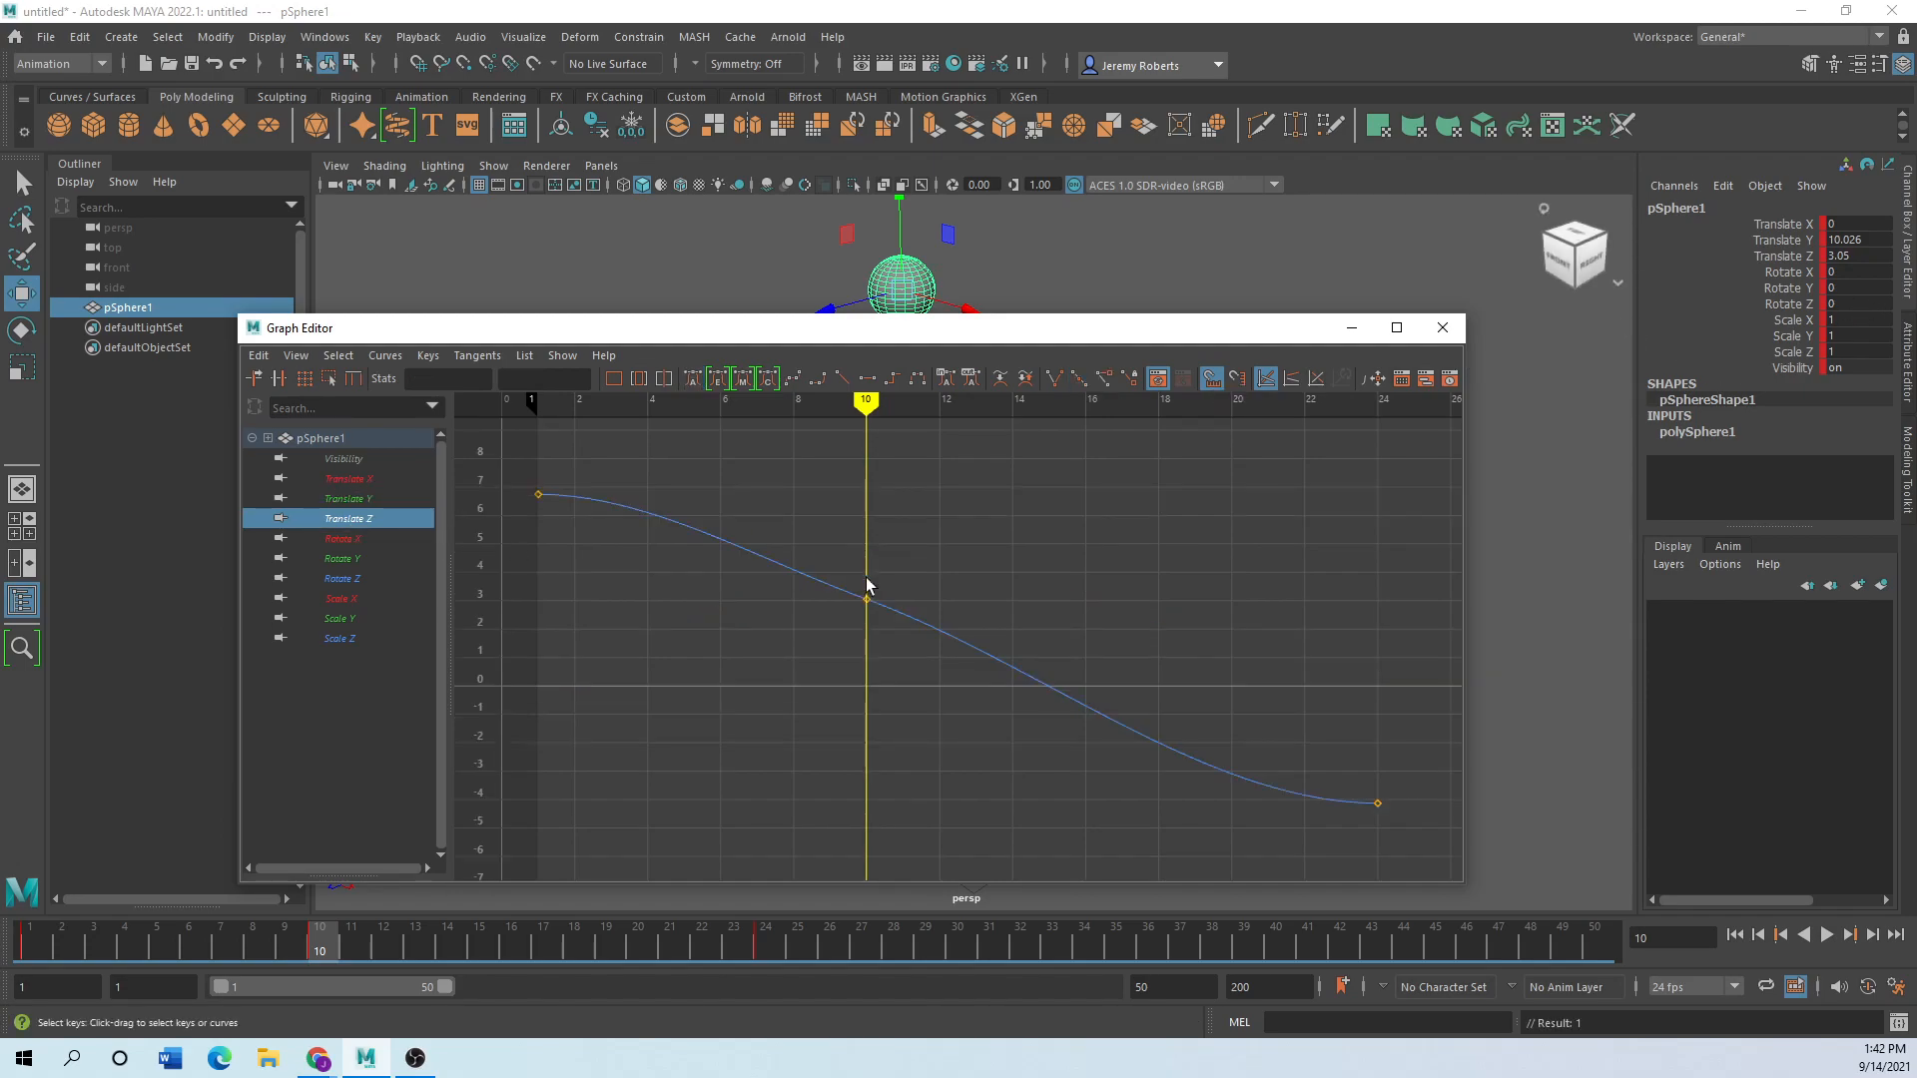
click(355, 500)
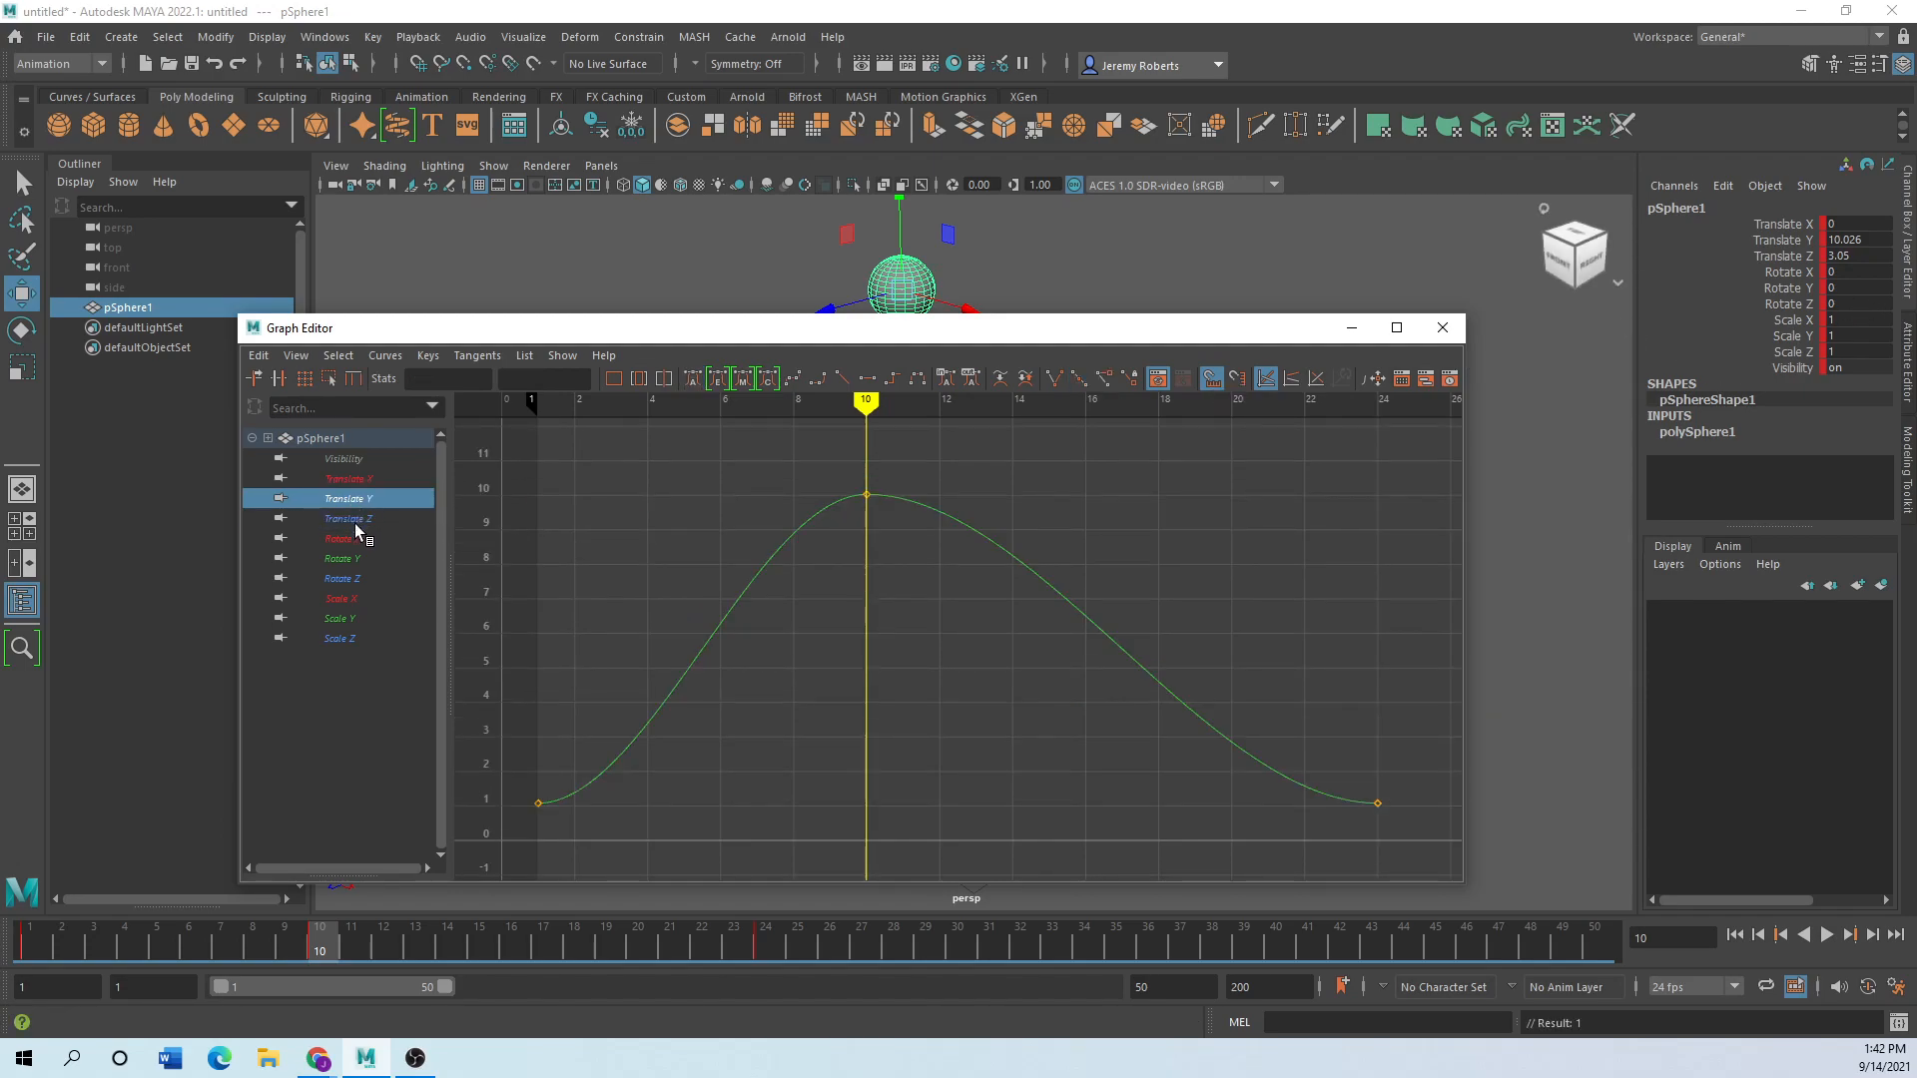
shift+click(356, 520)
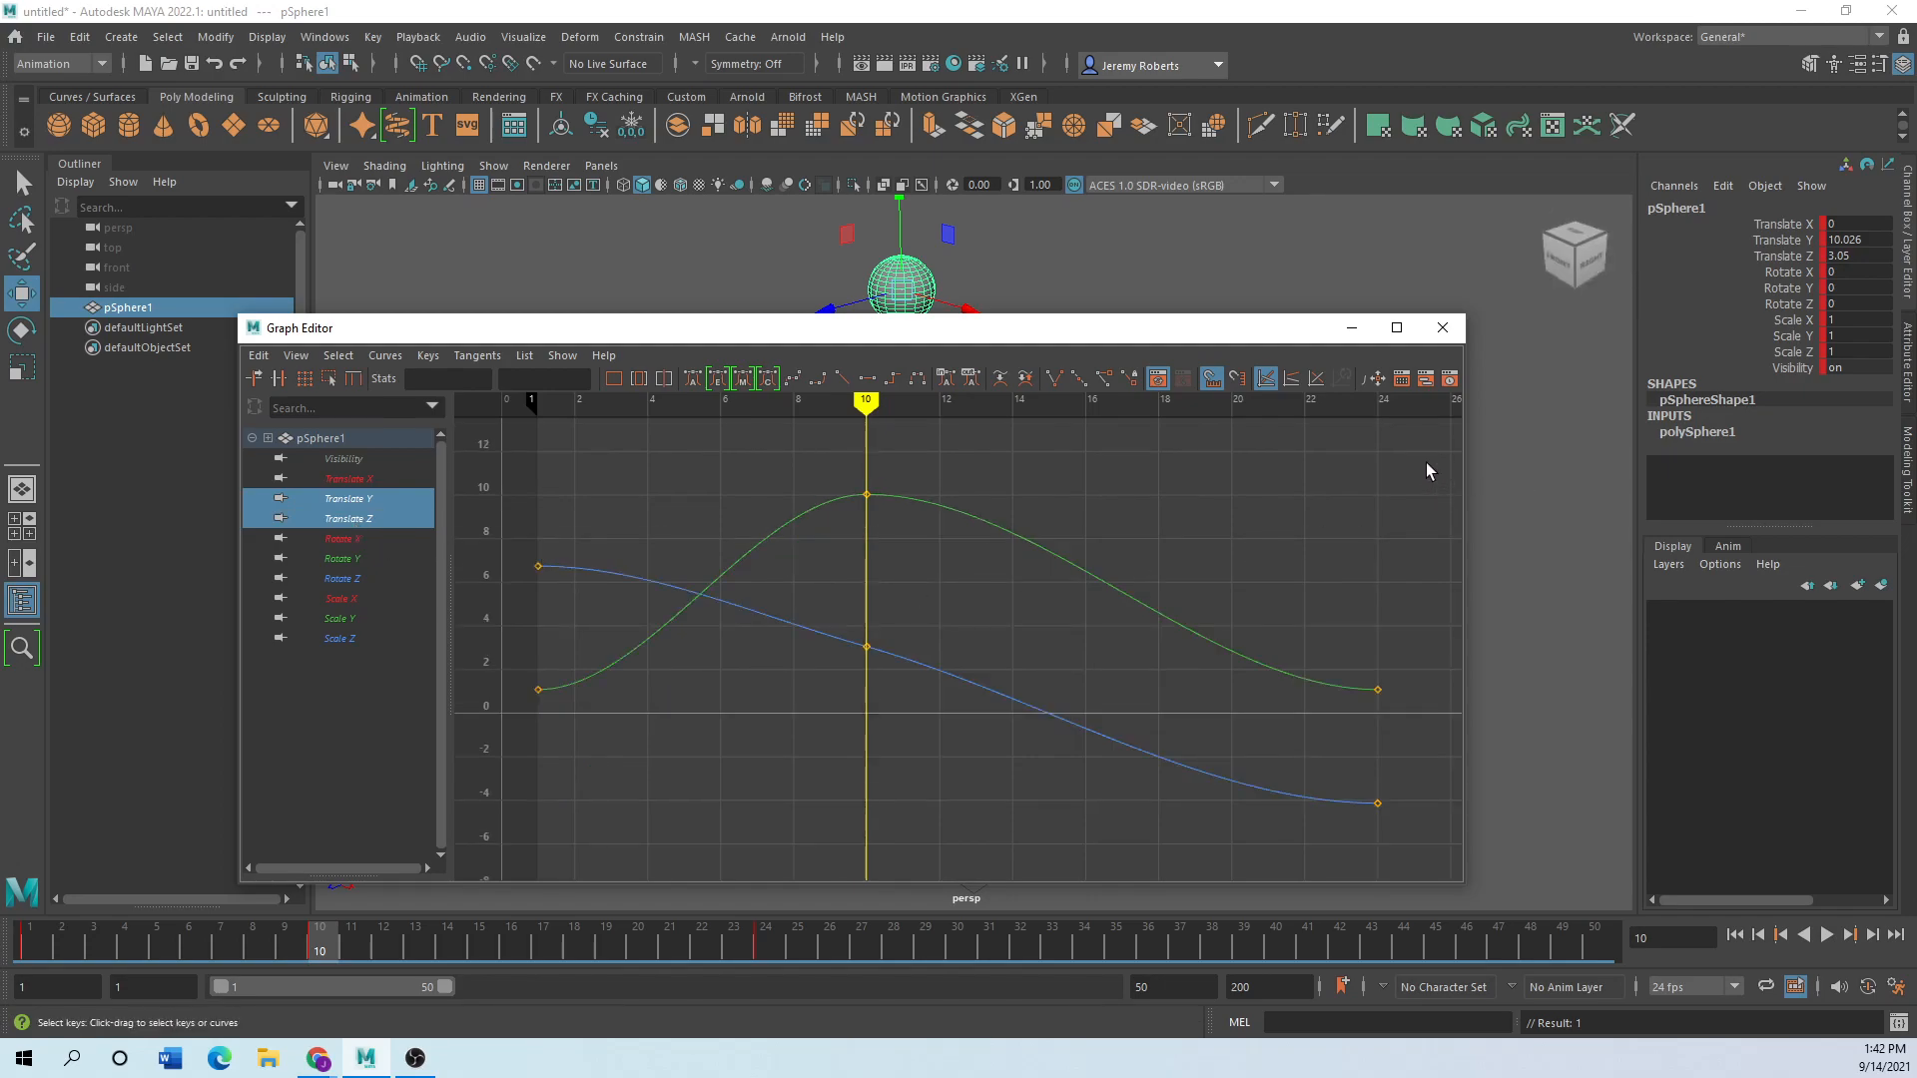
drag(835, 705, 837, 701)
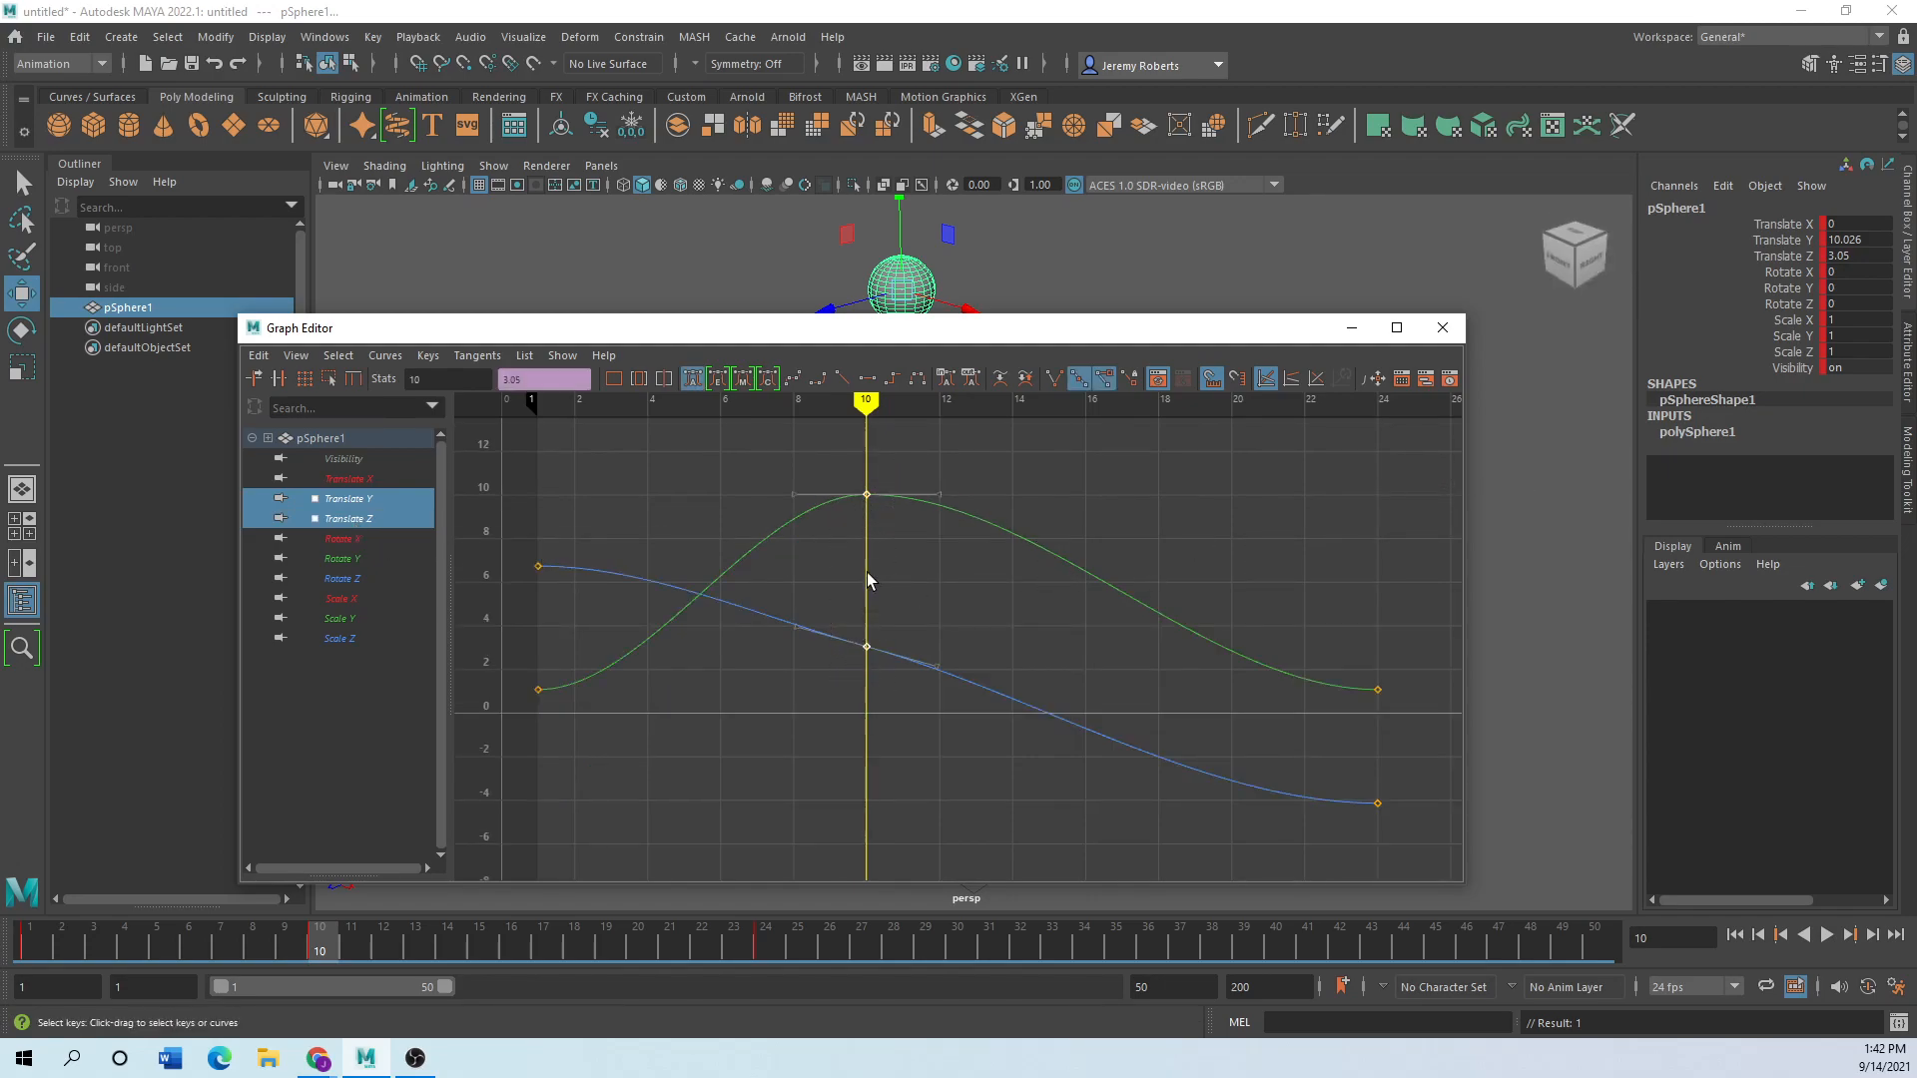
middle_drag(866, 495, 868, 451)
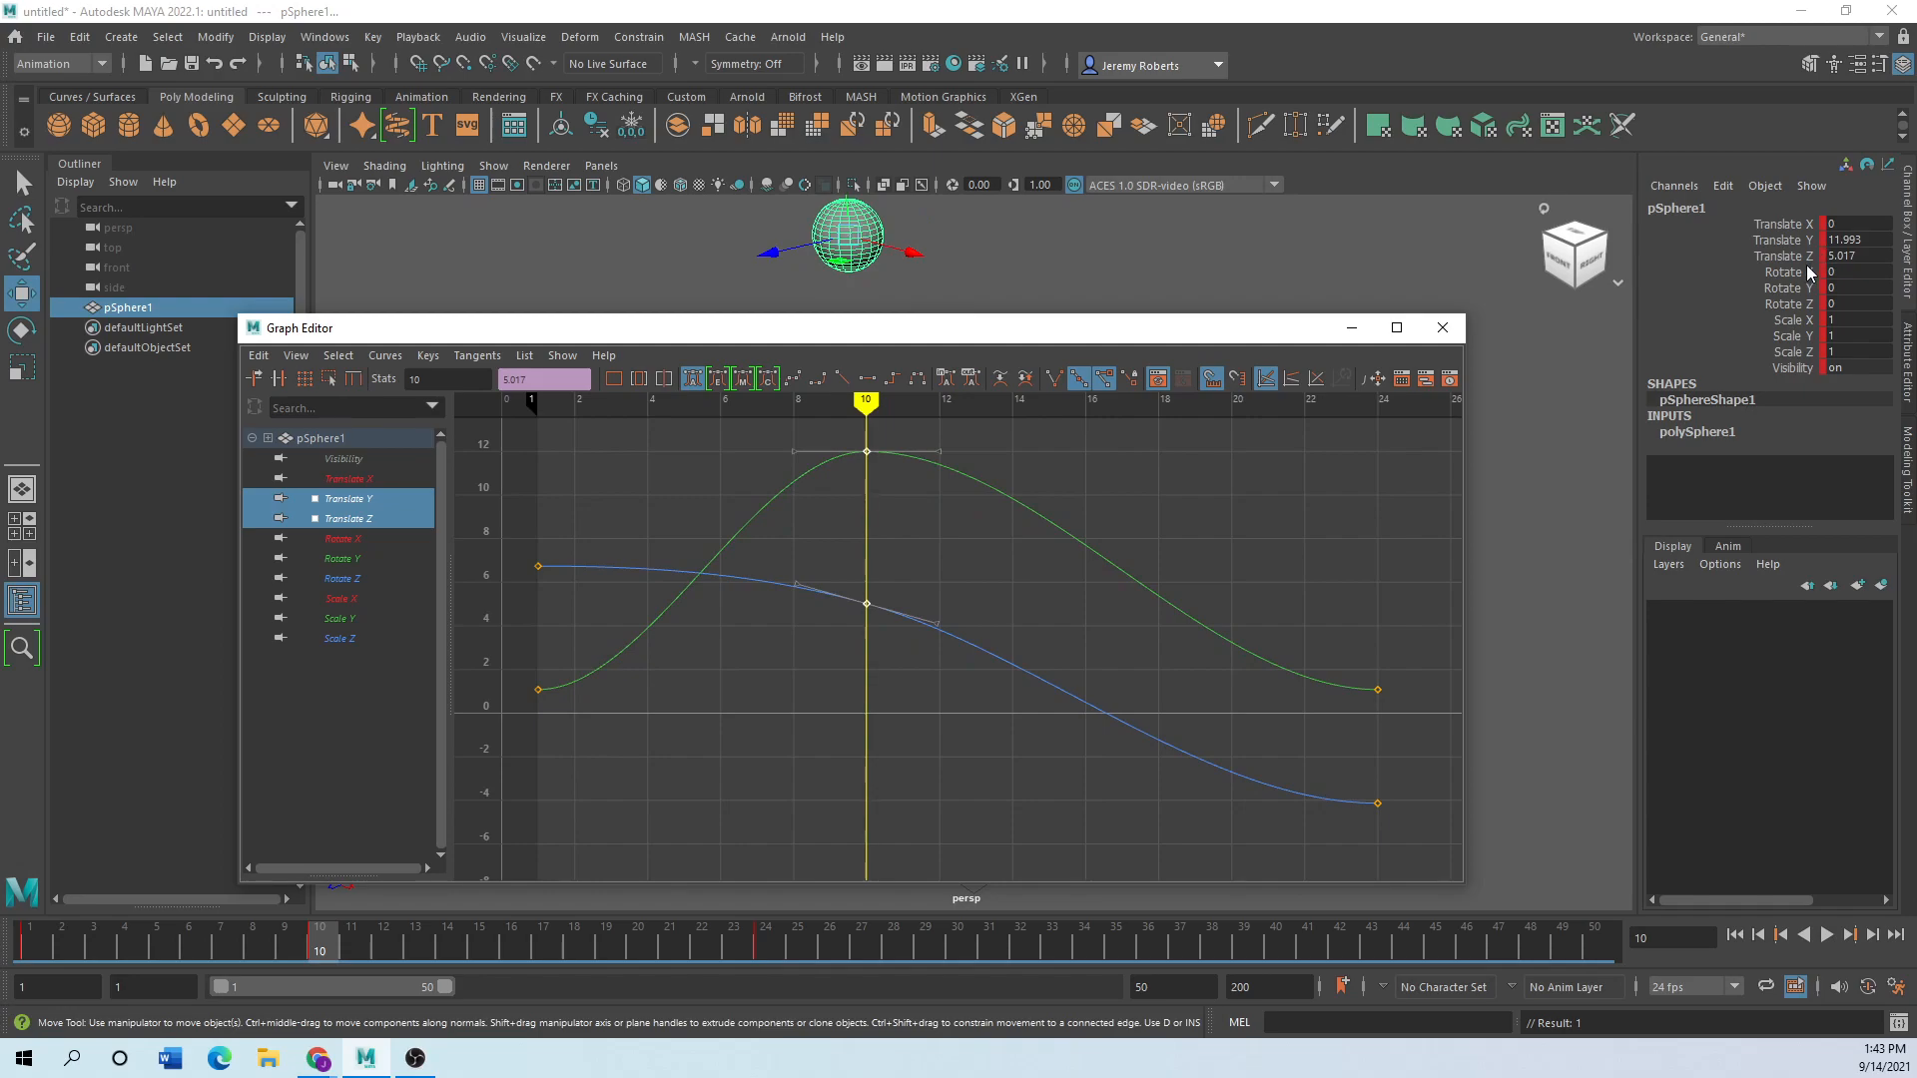
middle_drag(863, 451, 866, 432)
Move the Graph Editor out of the way and review the edited jump by playing and scrubbing the animation.
drag(839, 338, 811, 380)
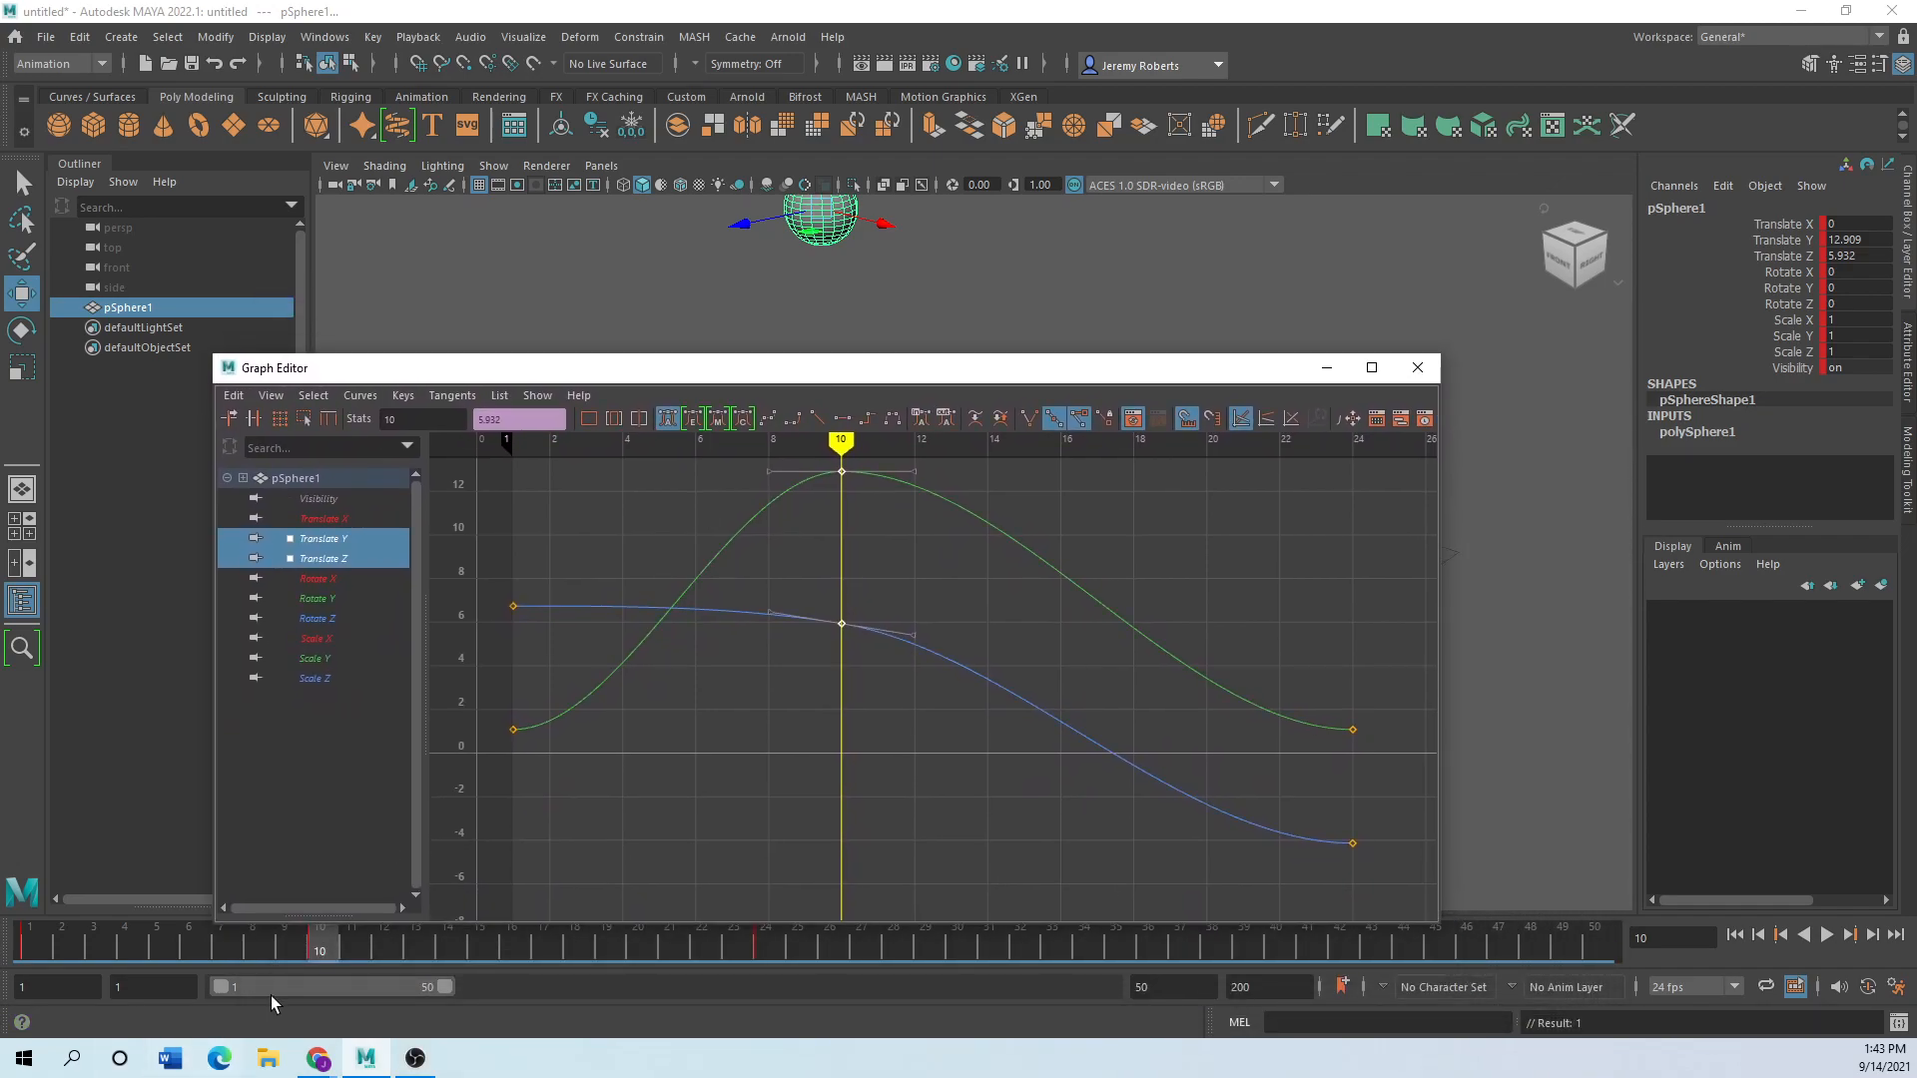
key(alt+v)
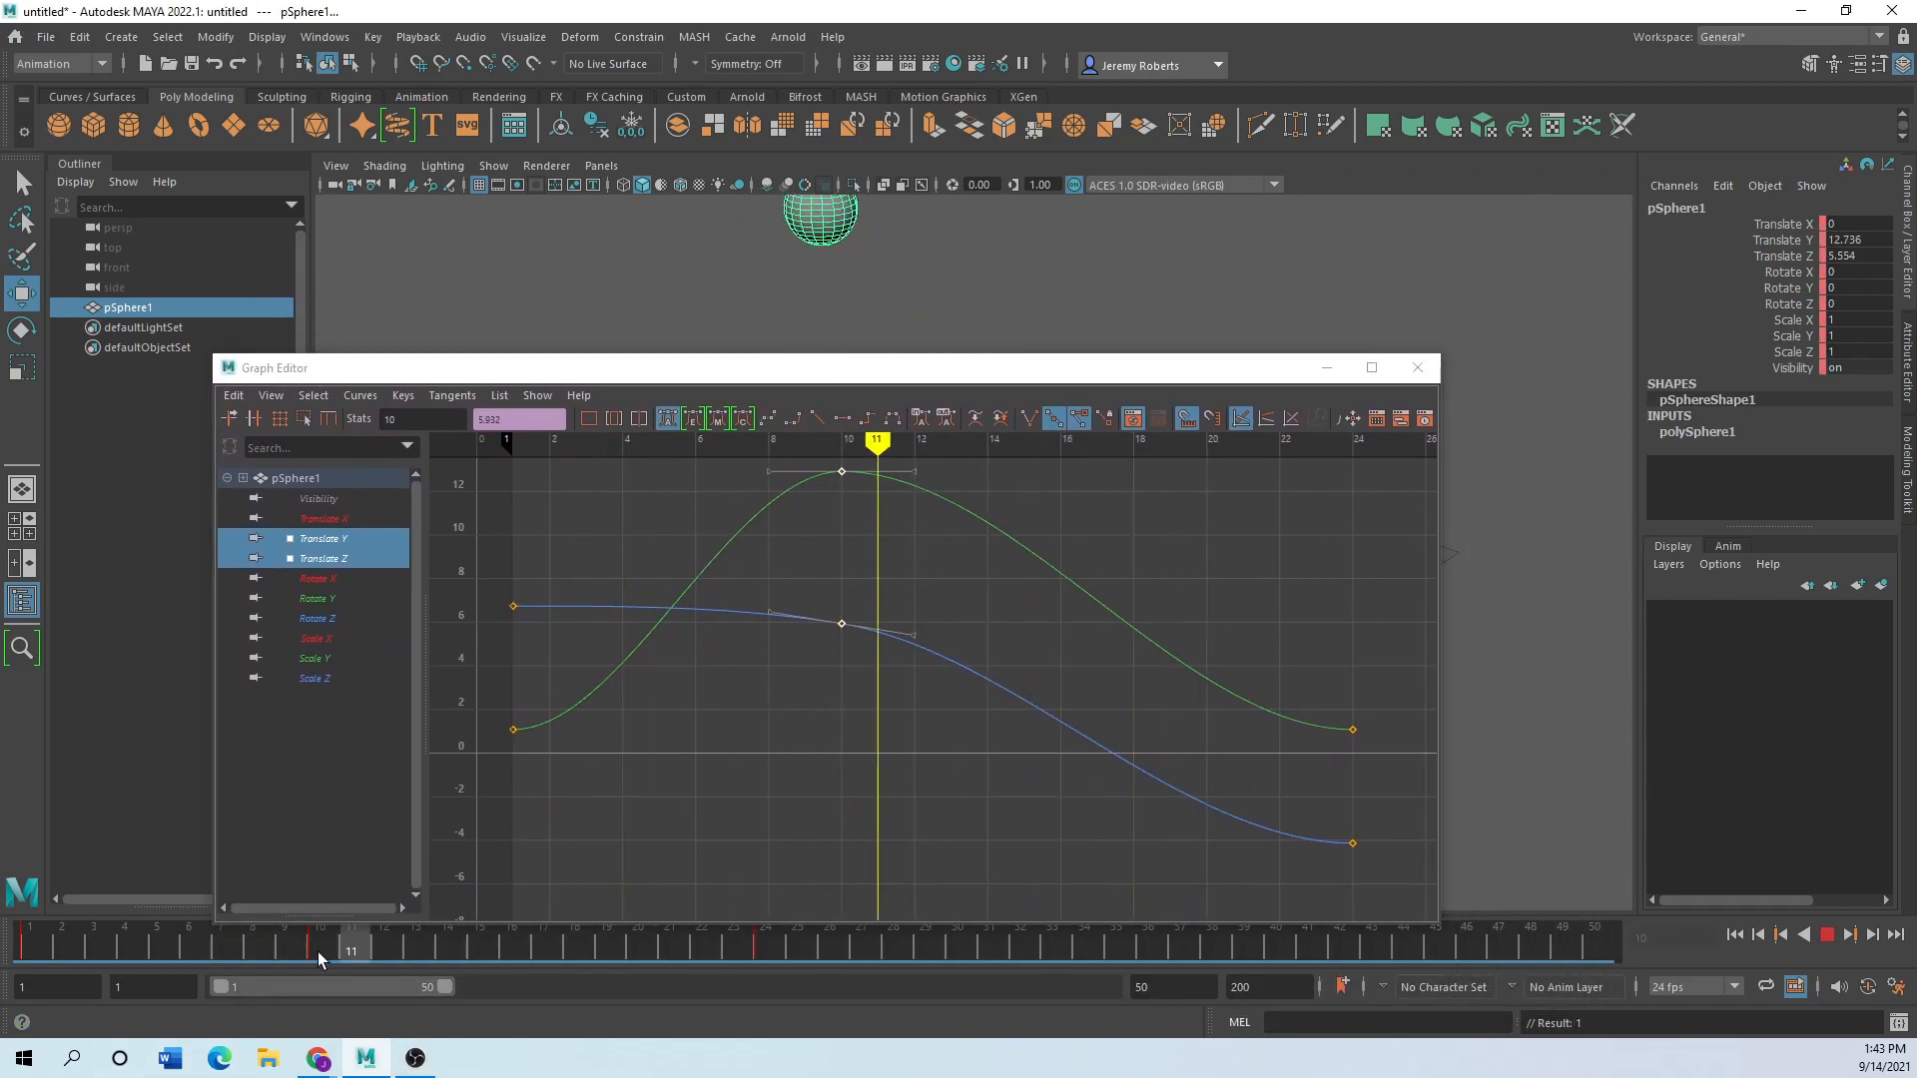
mouse_move(617, 923)
mouse_down()
mouse_move(221, 954)
mouse_move(640, 931)
mouse_up()
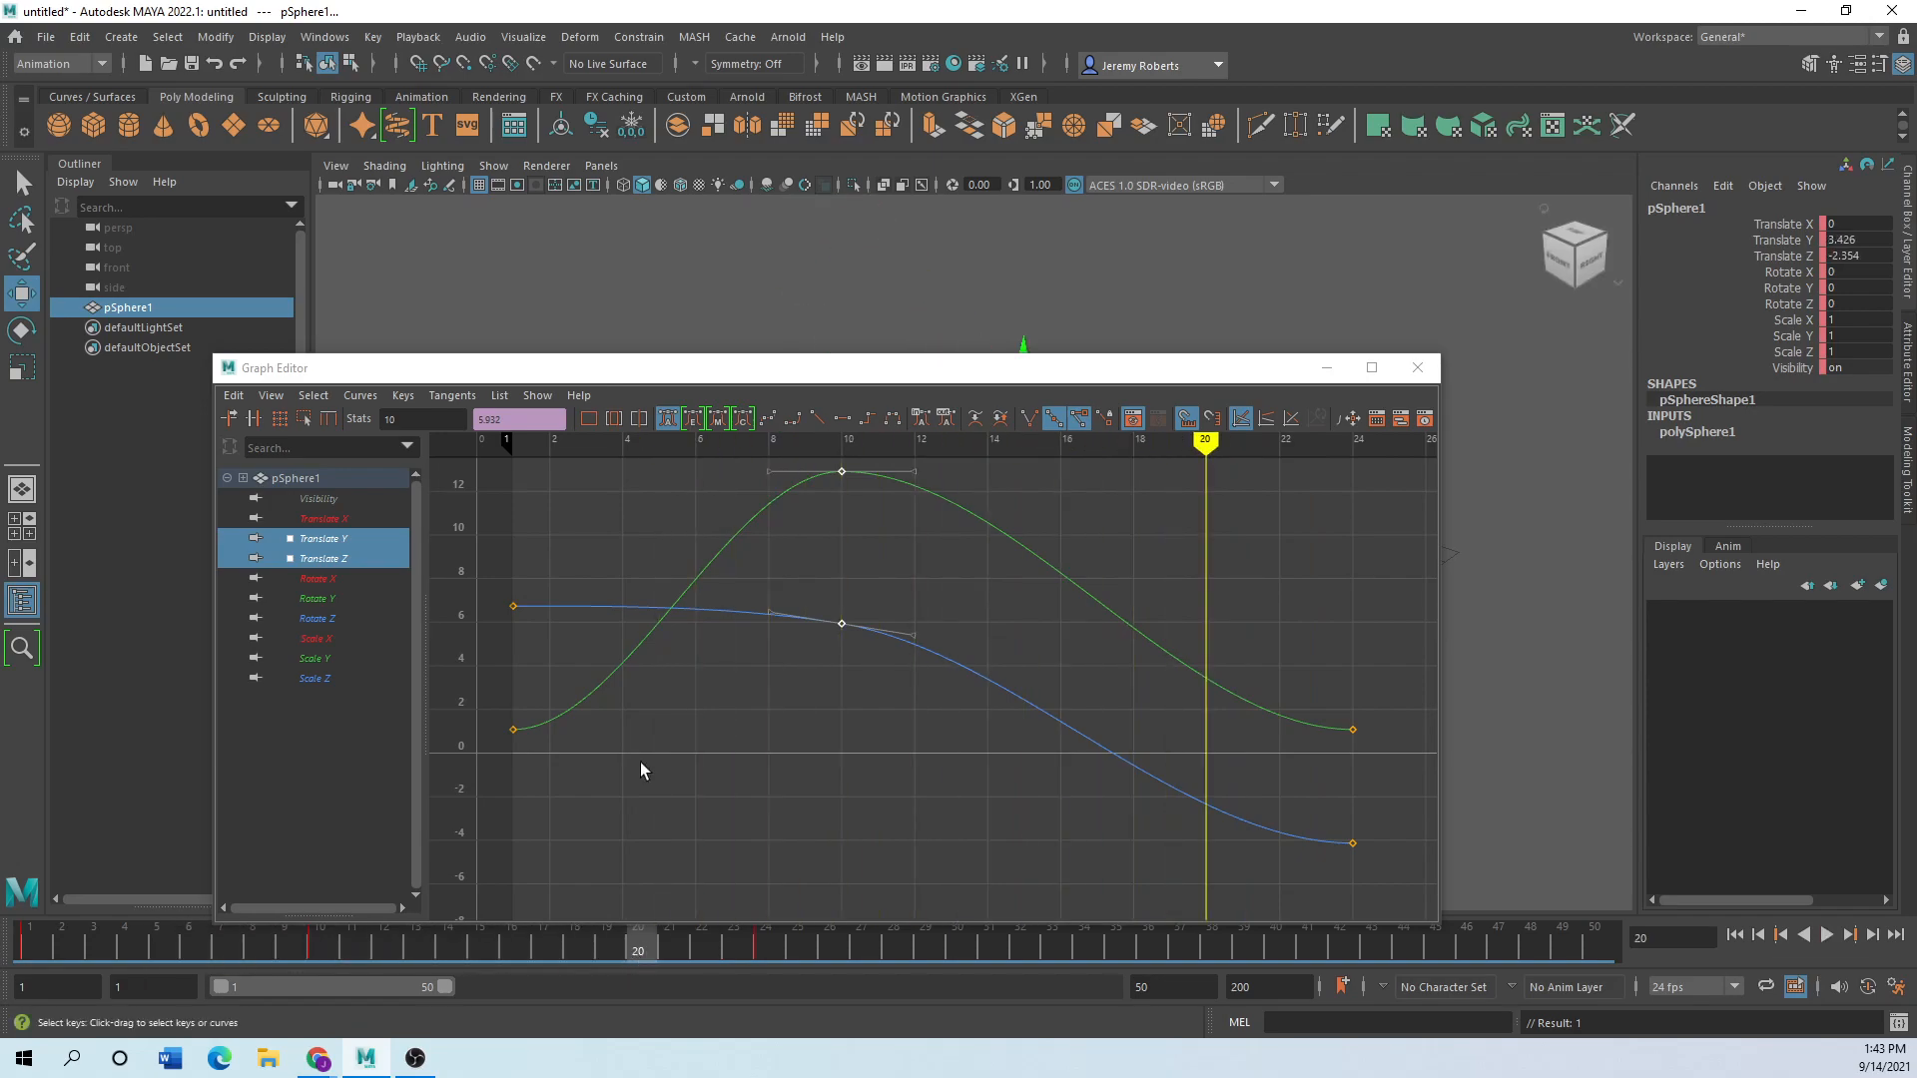
drag(763, 376, 1219, 822)
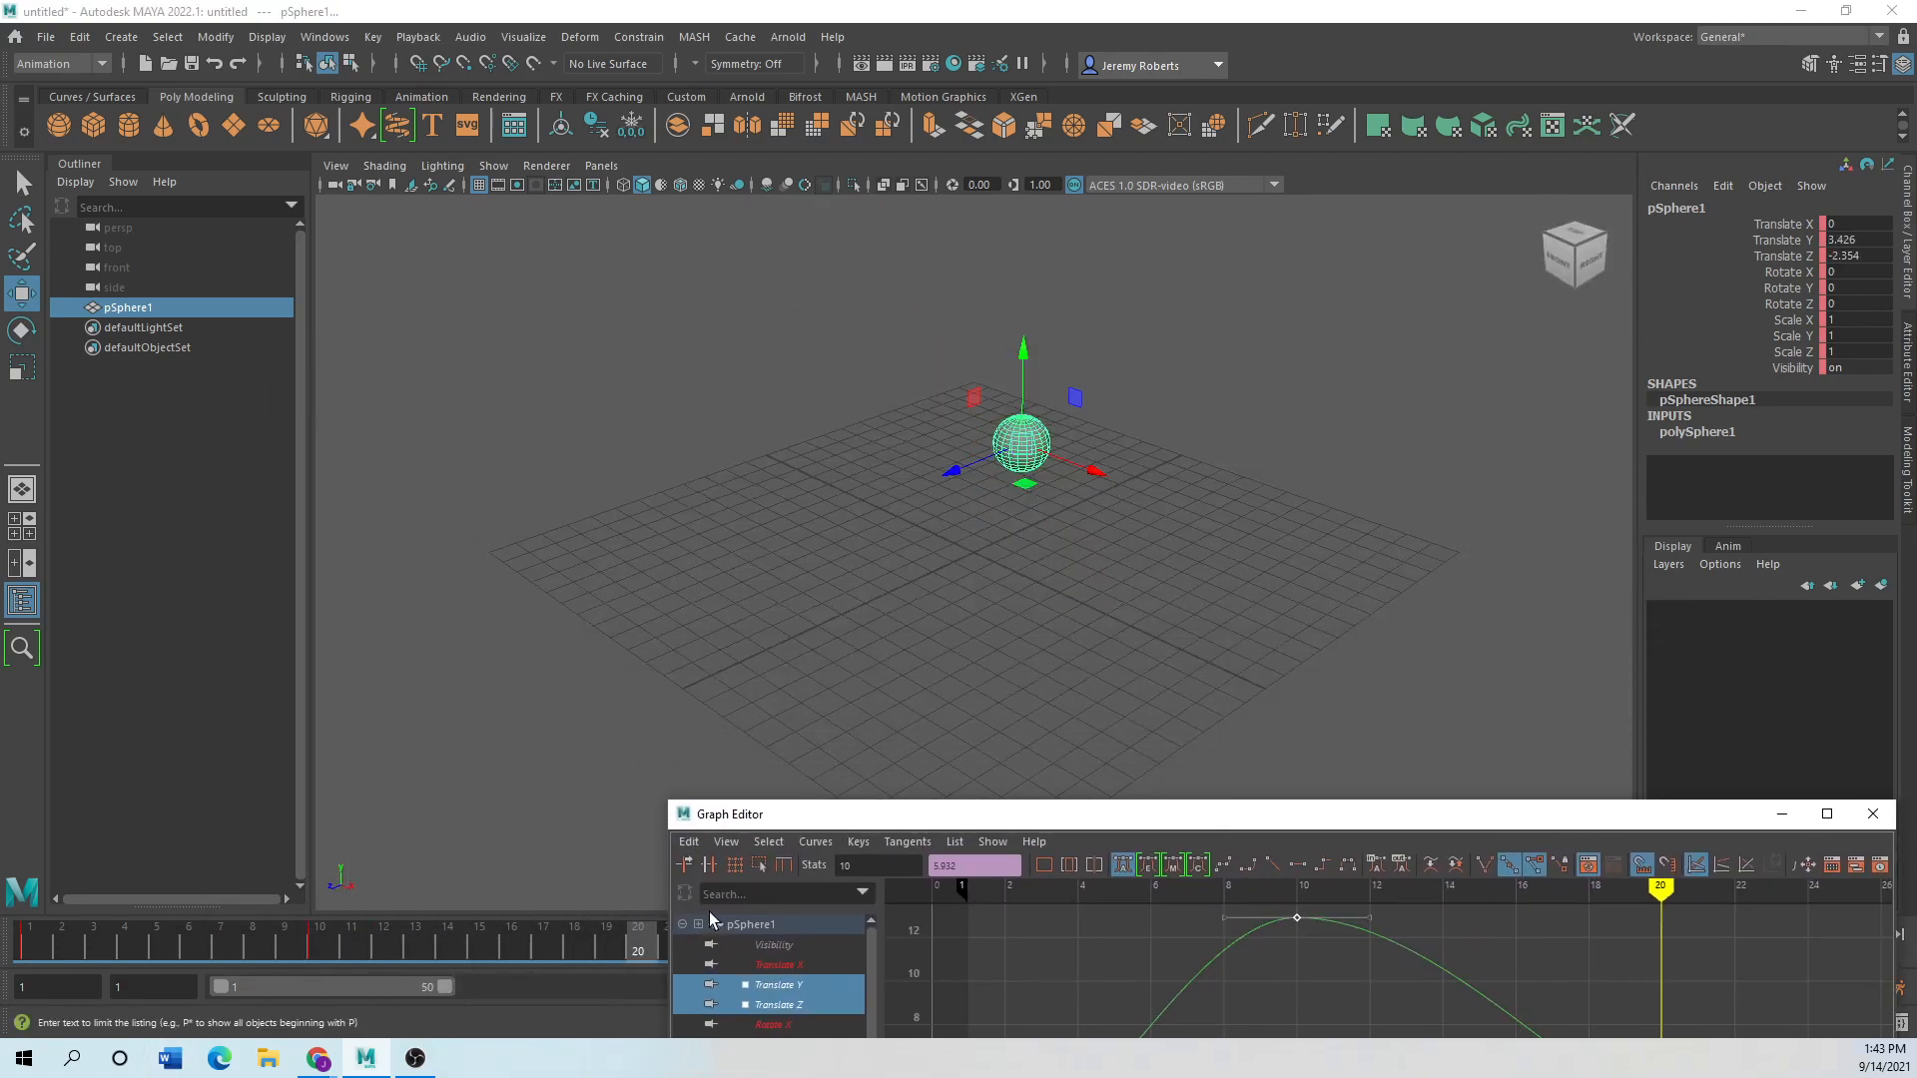
drag(620, 945, 30, 954)
drag(934, 807, 467, 329)
Undo the value changes made to the frame 10 keys of the Translate Y and Translate Z curves.
key(ctrl+z)
key(ctrl+z)
key(ctrl+z)
key(ctrl+z)
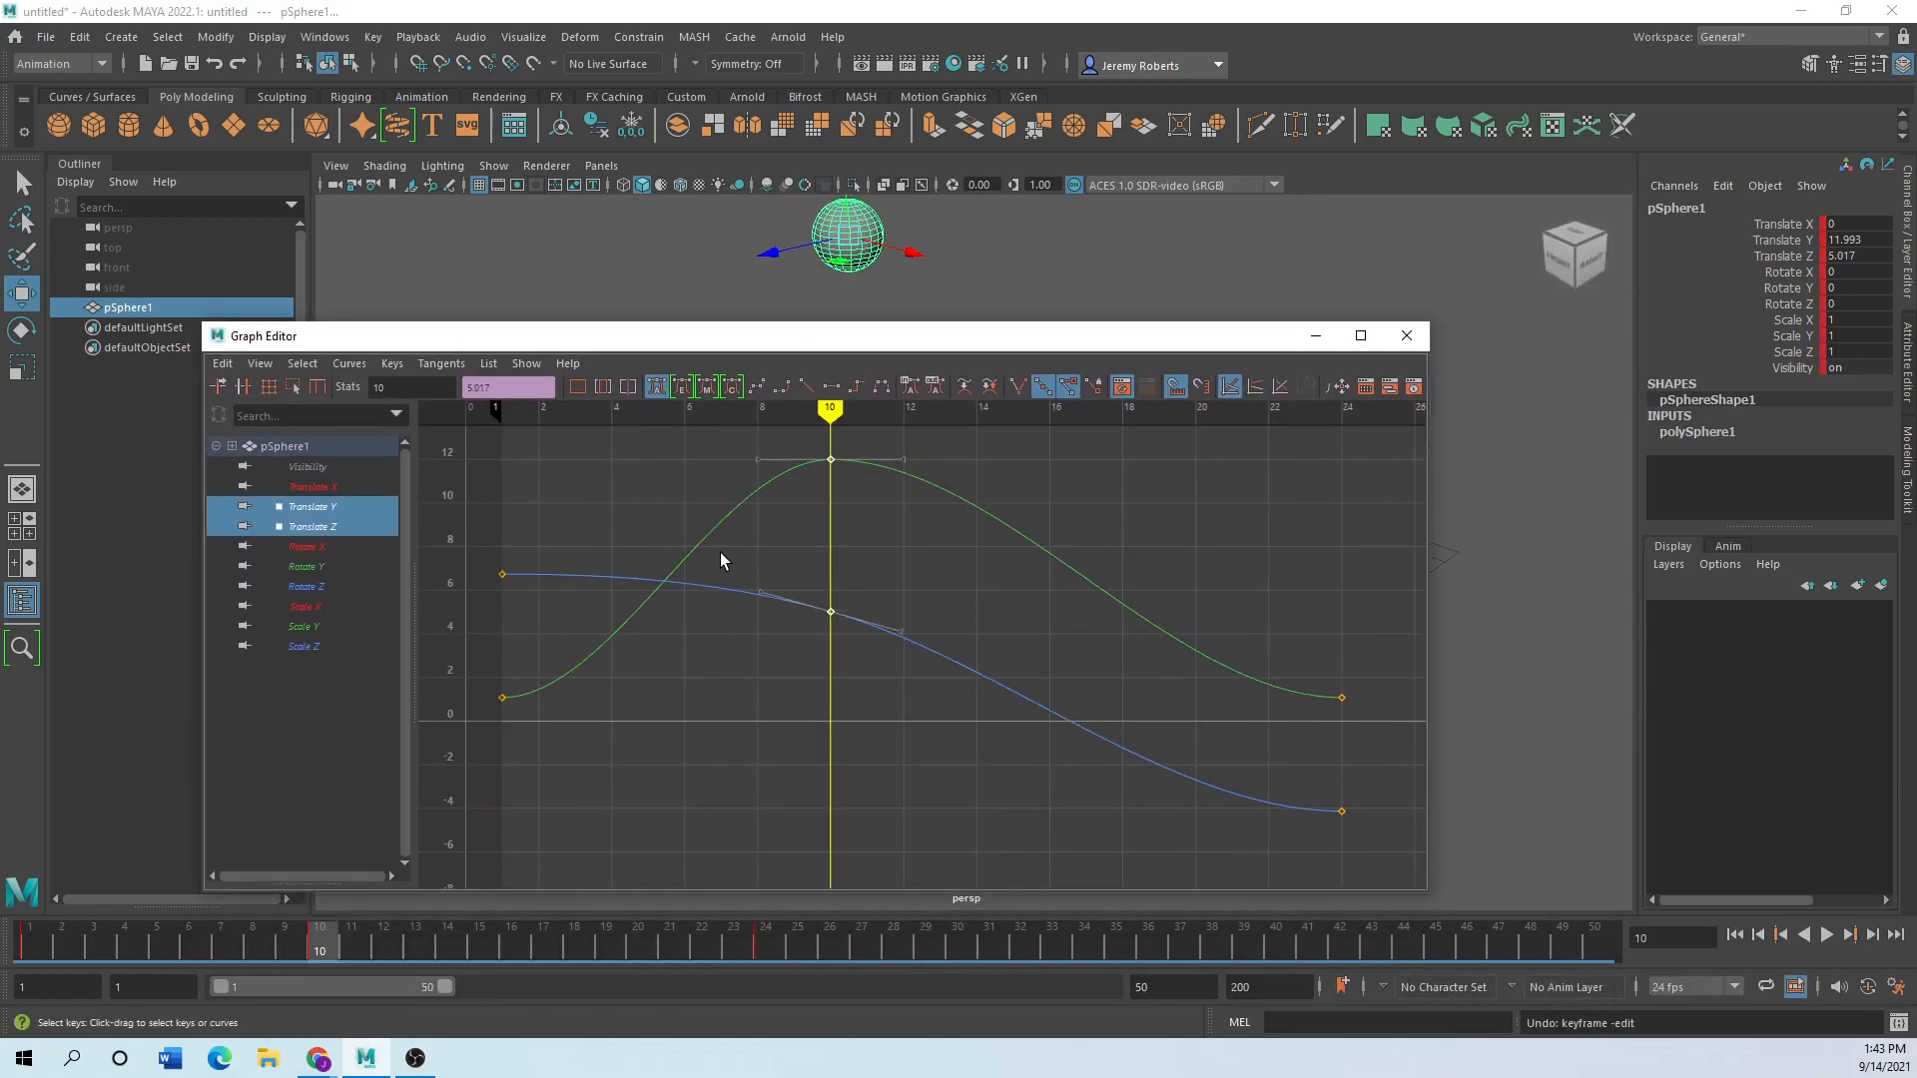
key(ctrl+z)
key(ctrl+z)
key(ctrl+z)
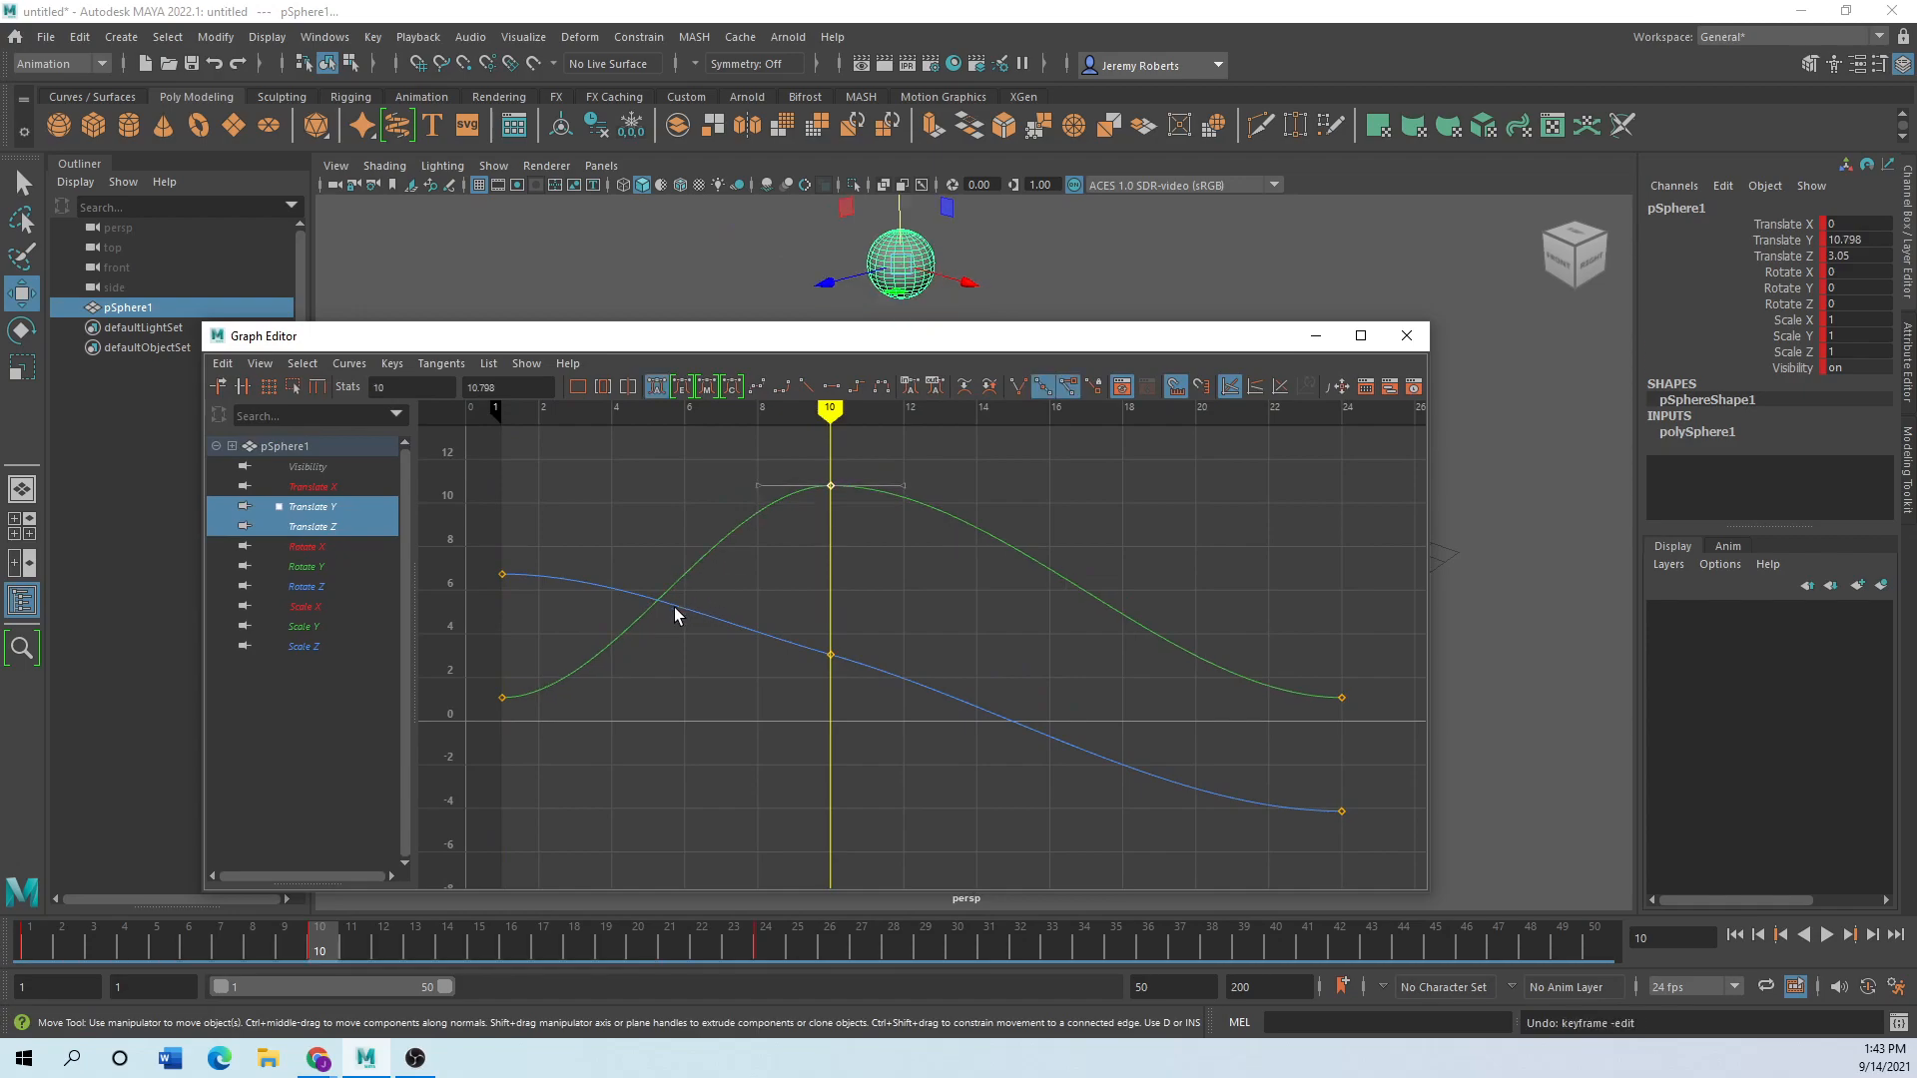
Display only the Translate Y curve and shift its peak key from frame 10 to frame 2, at about 10.9.
click(310, 509)
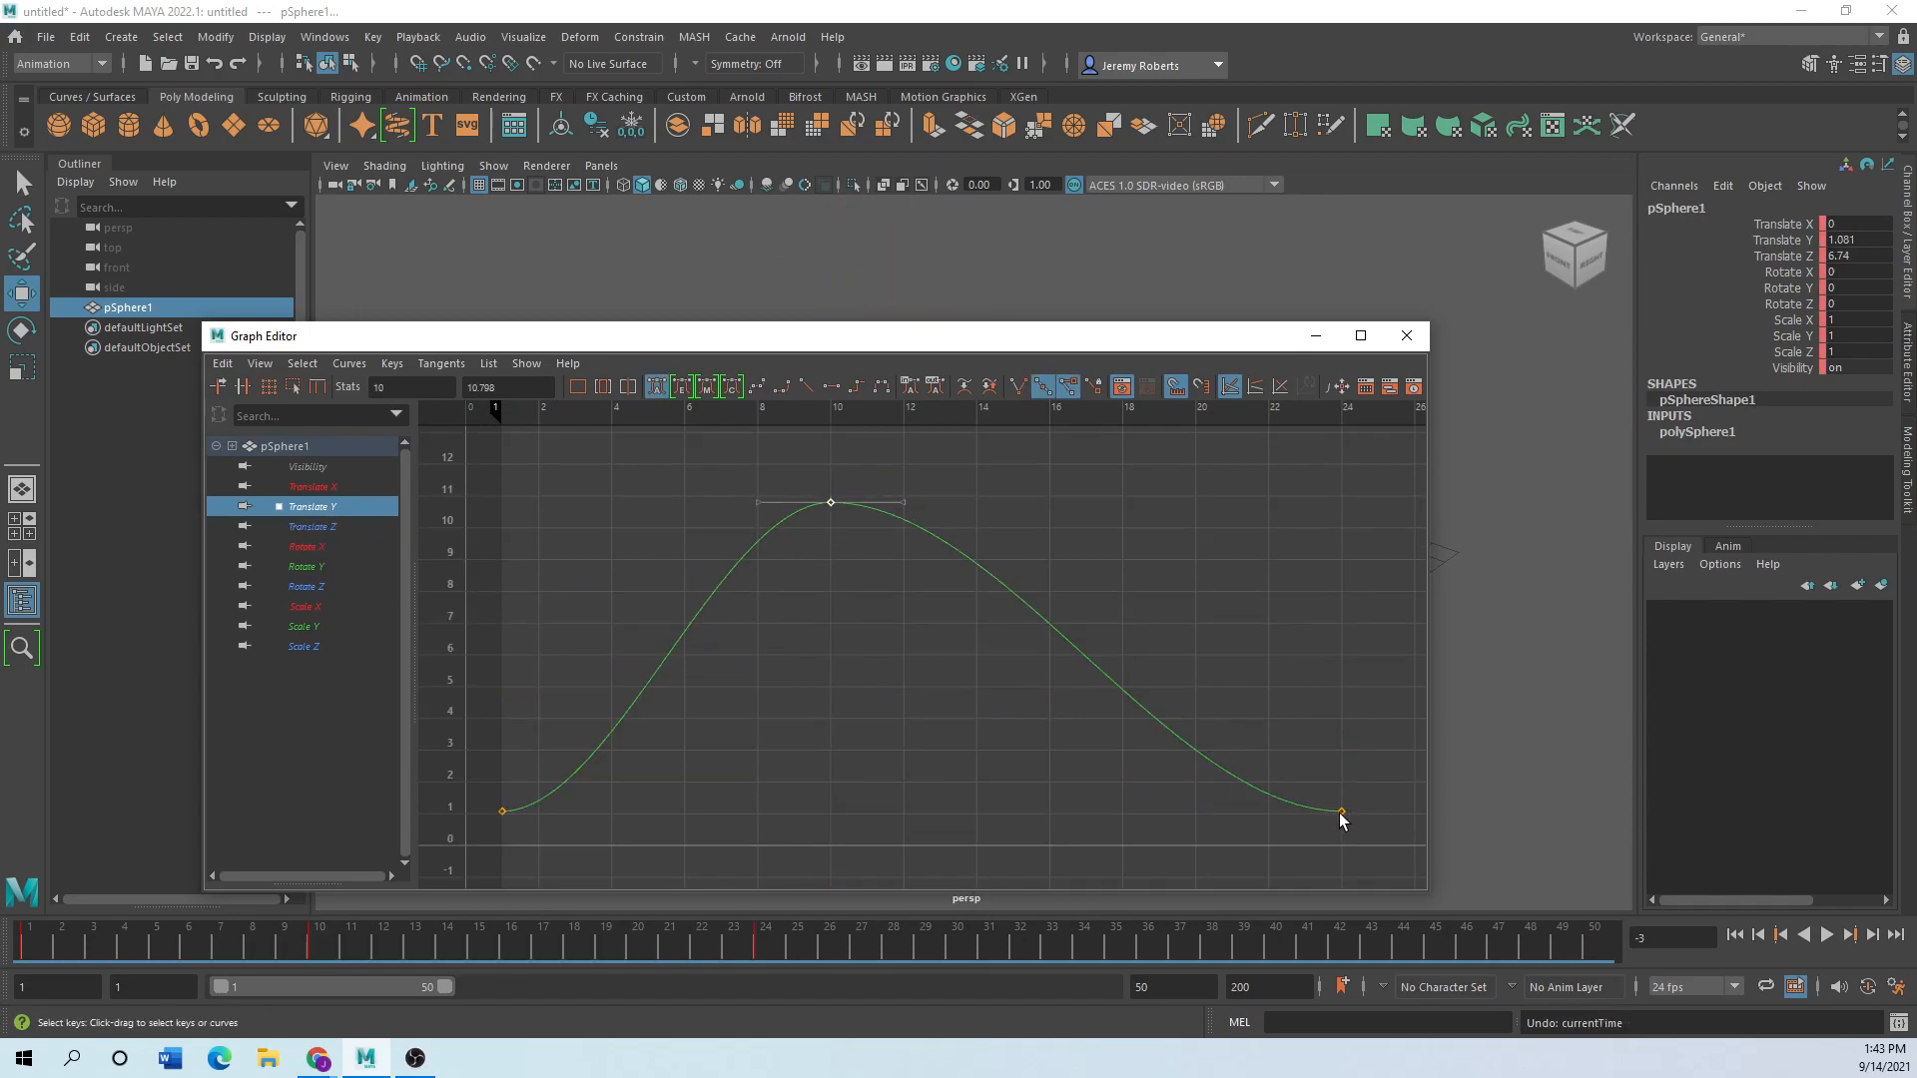
drag(759, 335, 715, 280)
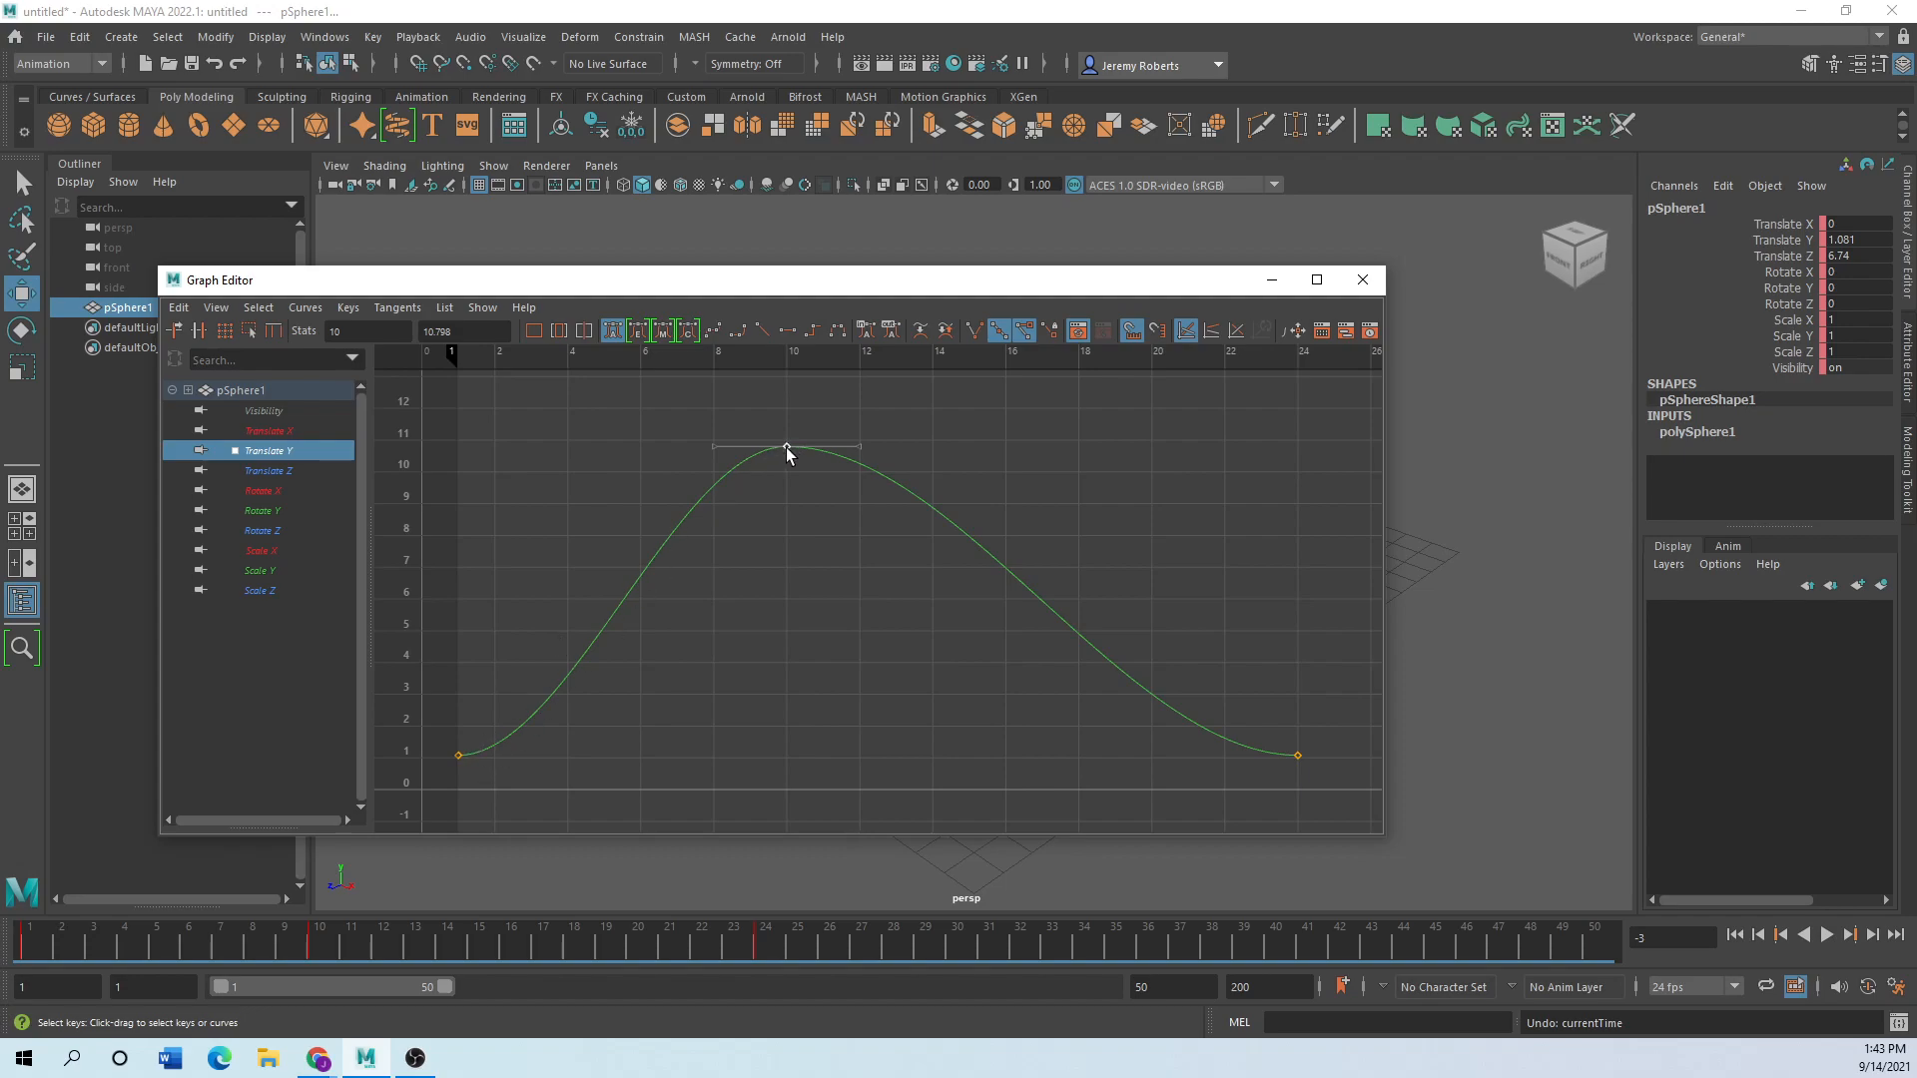
middle_drag(787, 447, 503, 445)
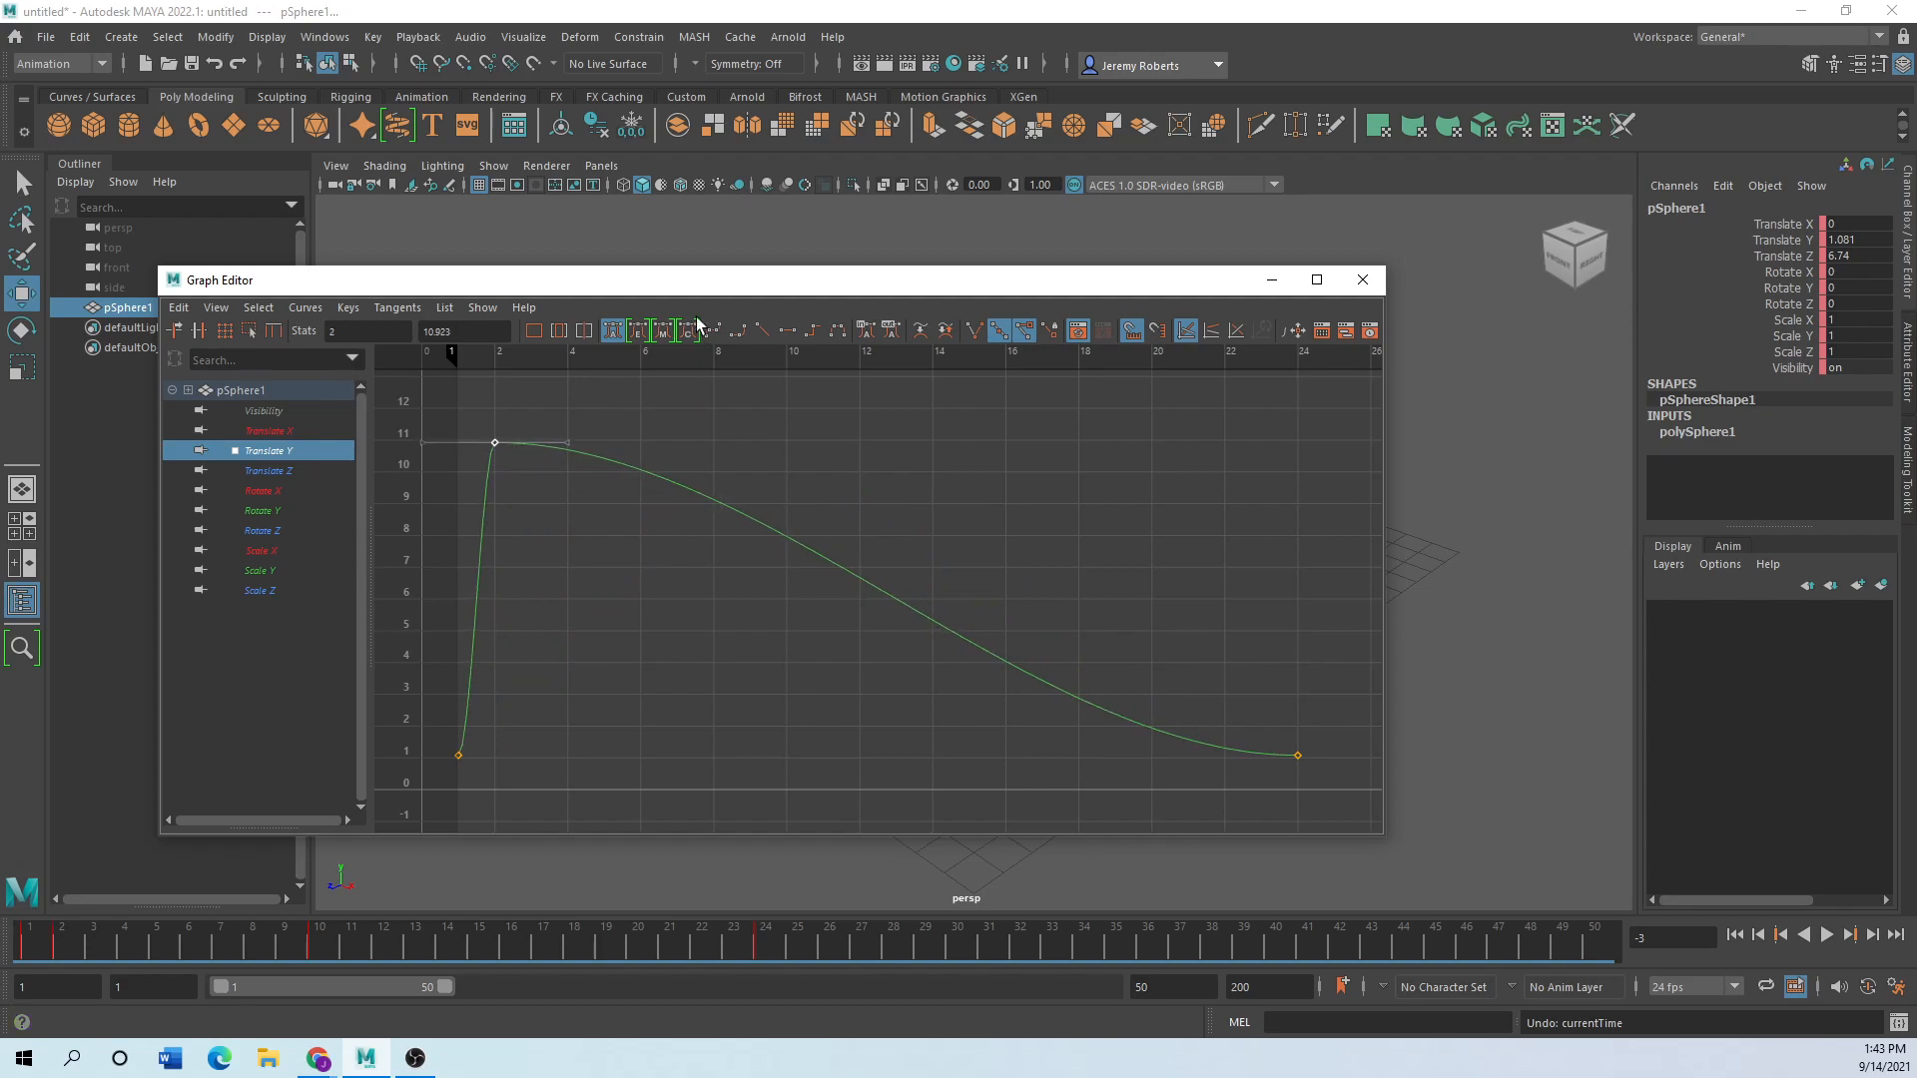
Move the Graph Editor aside and scrub through the timeline to review the sphere's early jump.
drag(684, 290, 1505, 385)
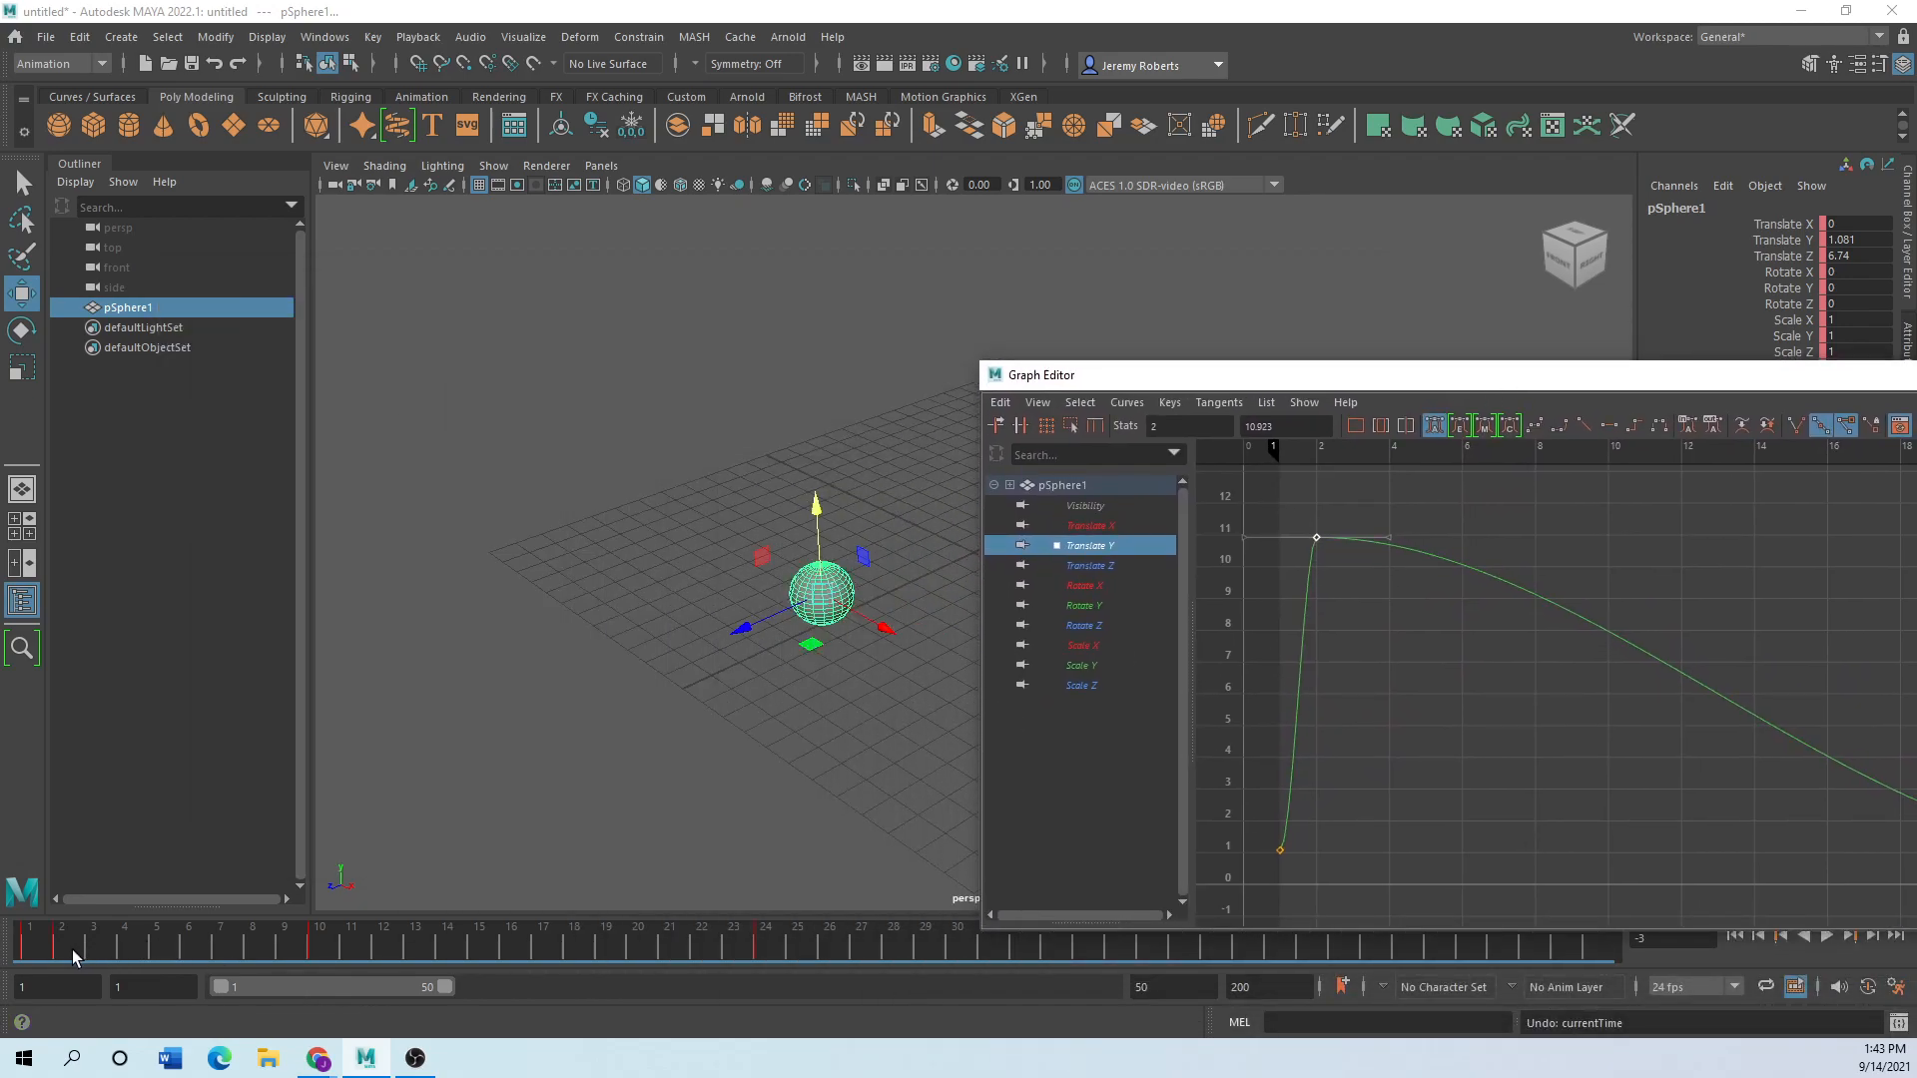
drag(33, 955, 607, 958)
drag(777, 961, 644, 967)
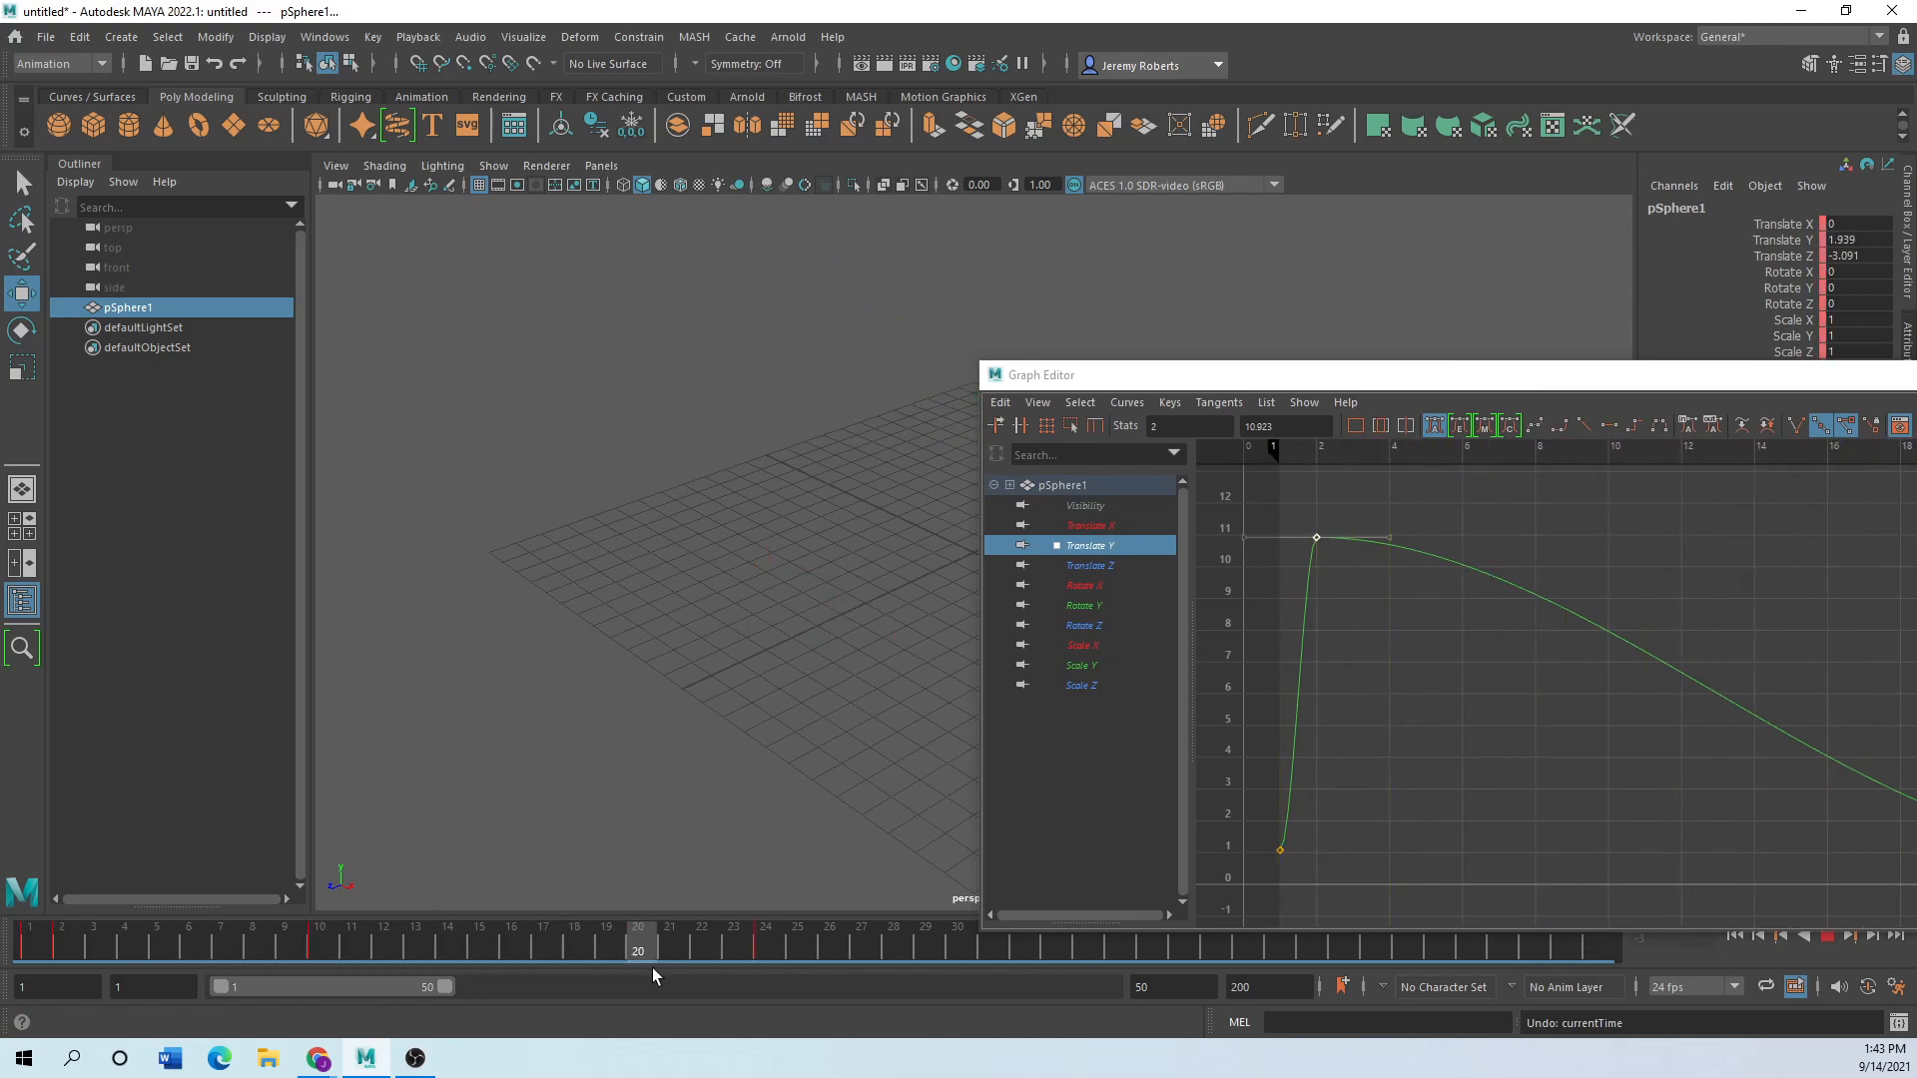
drag(776, 966, 26, 958)
Collapse the Graph Editor to a thin strip above the grid, play the animation forward, and stop it.
drag(1224, 374, 532, 413)
drag(1386, 413, 1308, 875)
drag(956, 866, 1255, 197)
click(1829, 935)
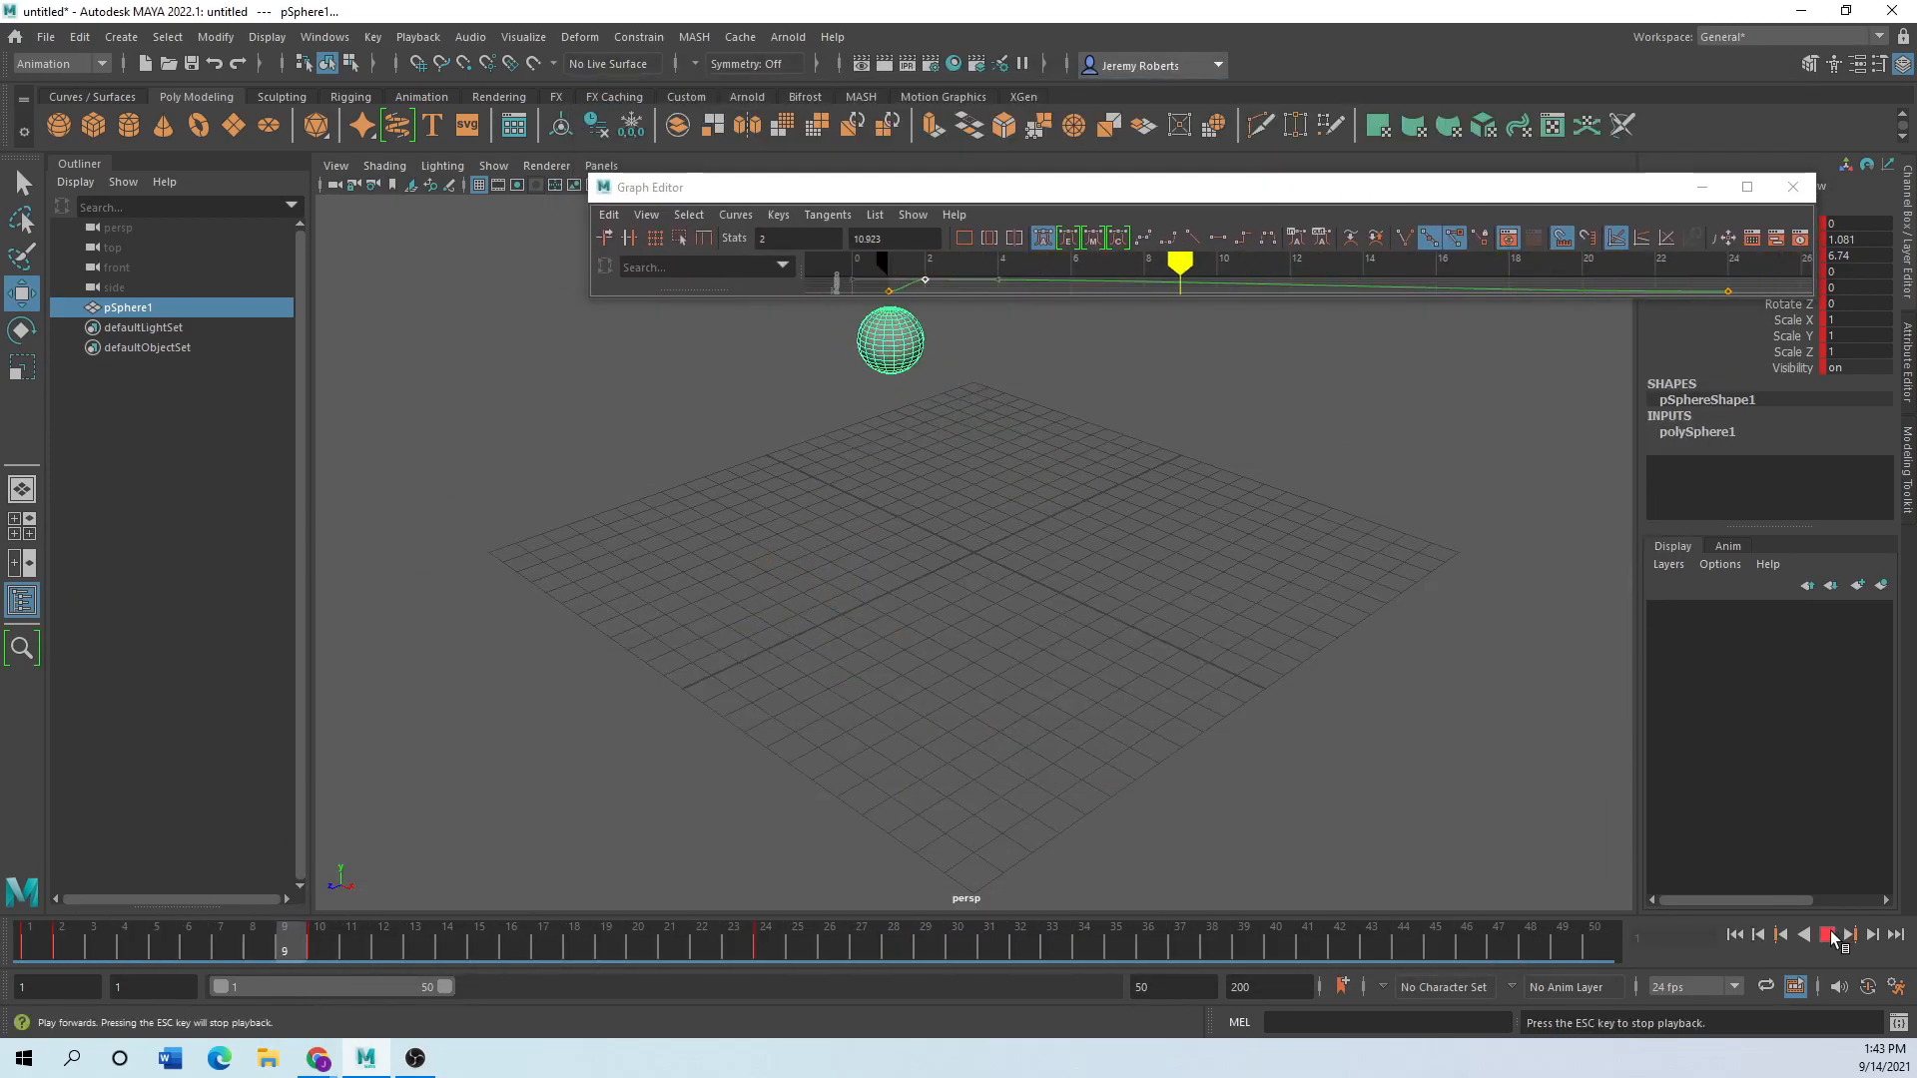
click(1830, 936)
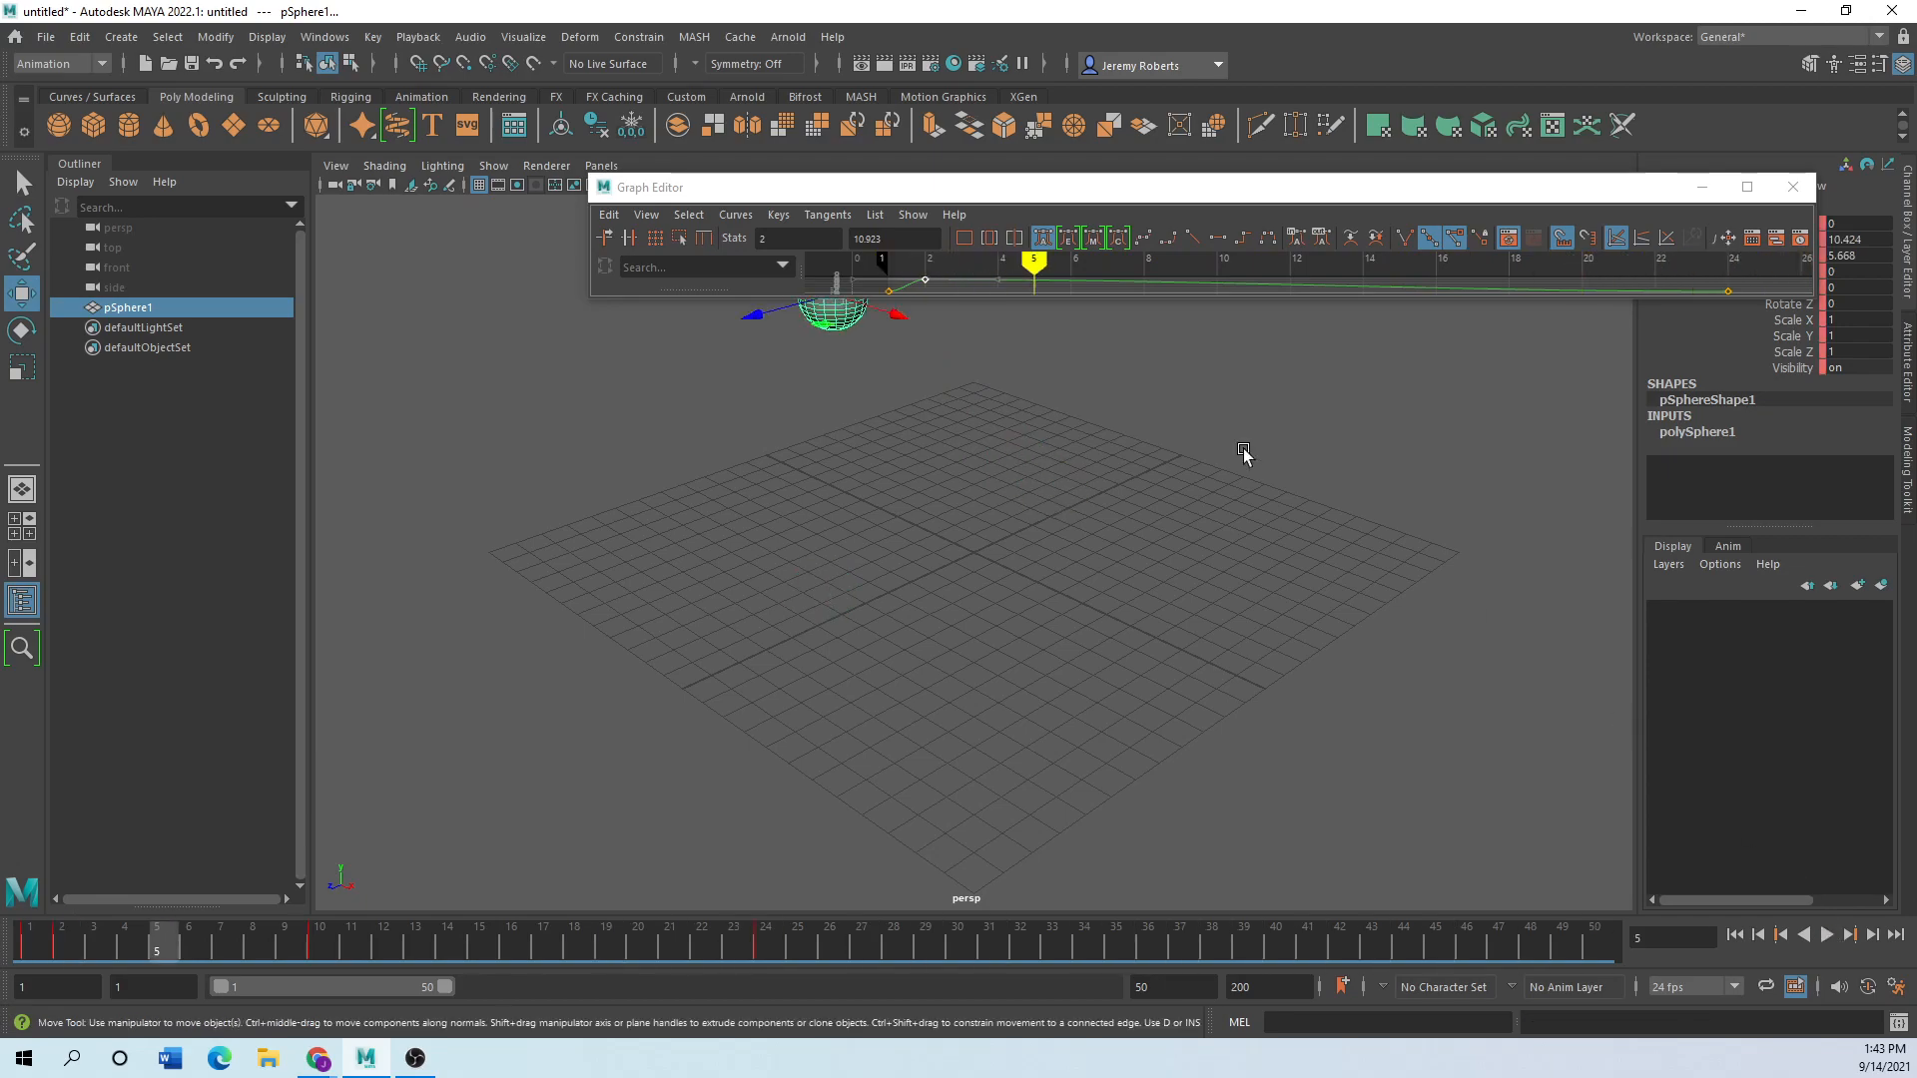
Restore the Graph Editor's height and shift the Translate Y peak key to frame 22, at about 10.9.
drag(1091, 305, 1098, 864)
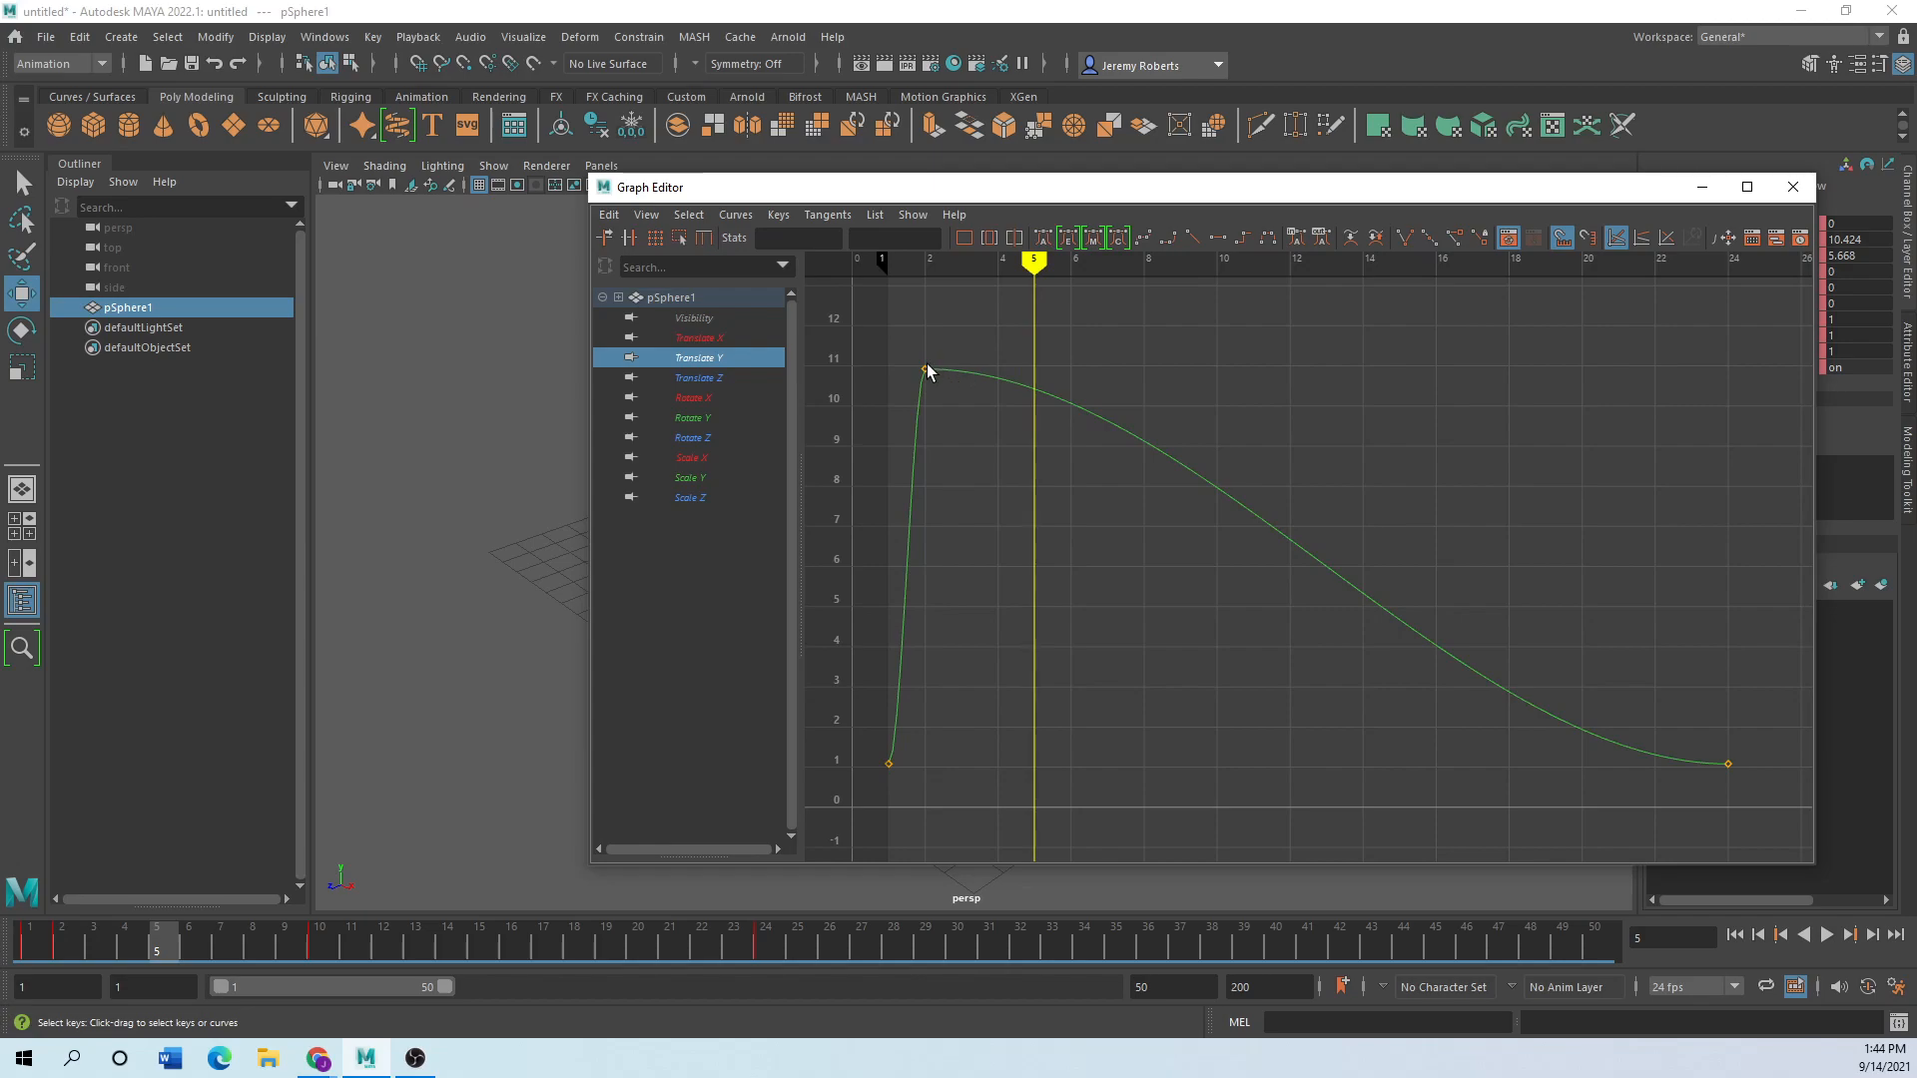
drag(925, 368, 1656, 368)
drag(1357, 198, 1089, 247)
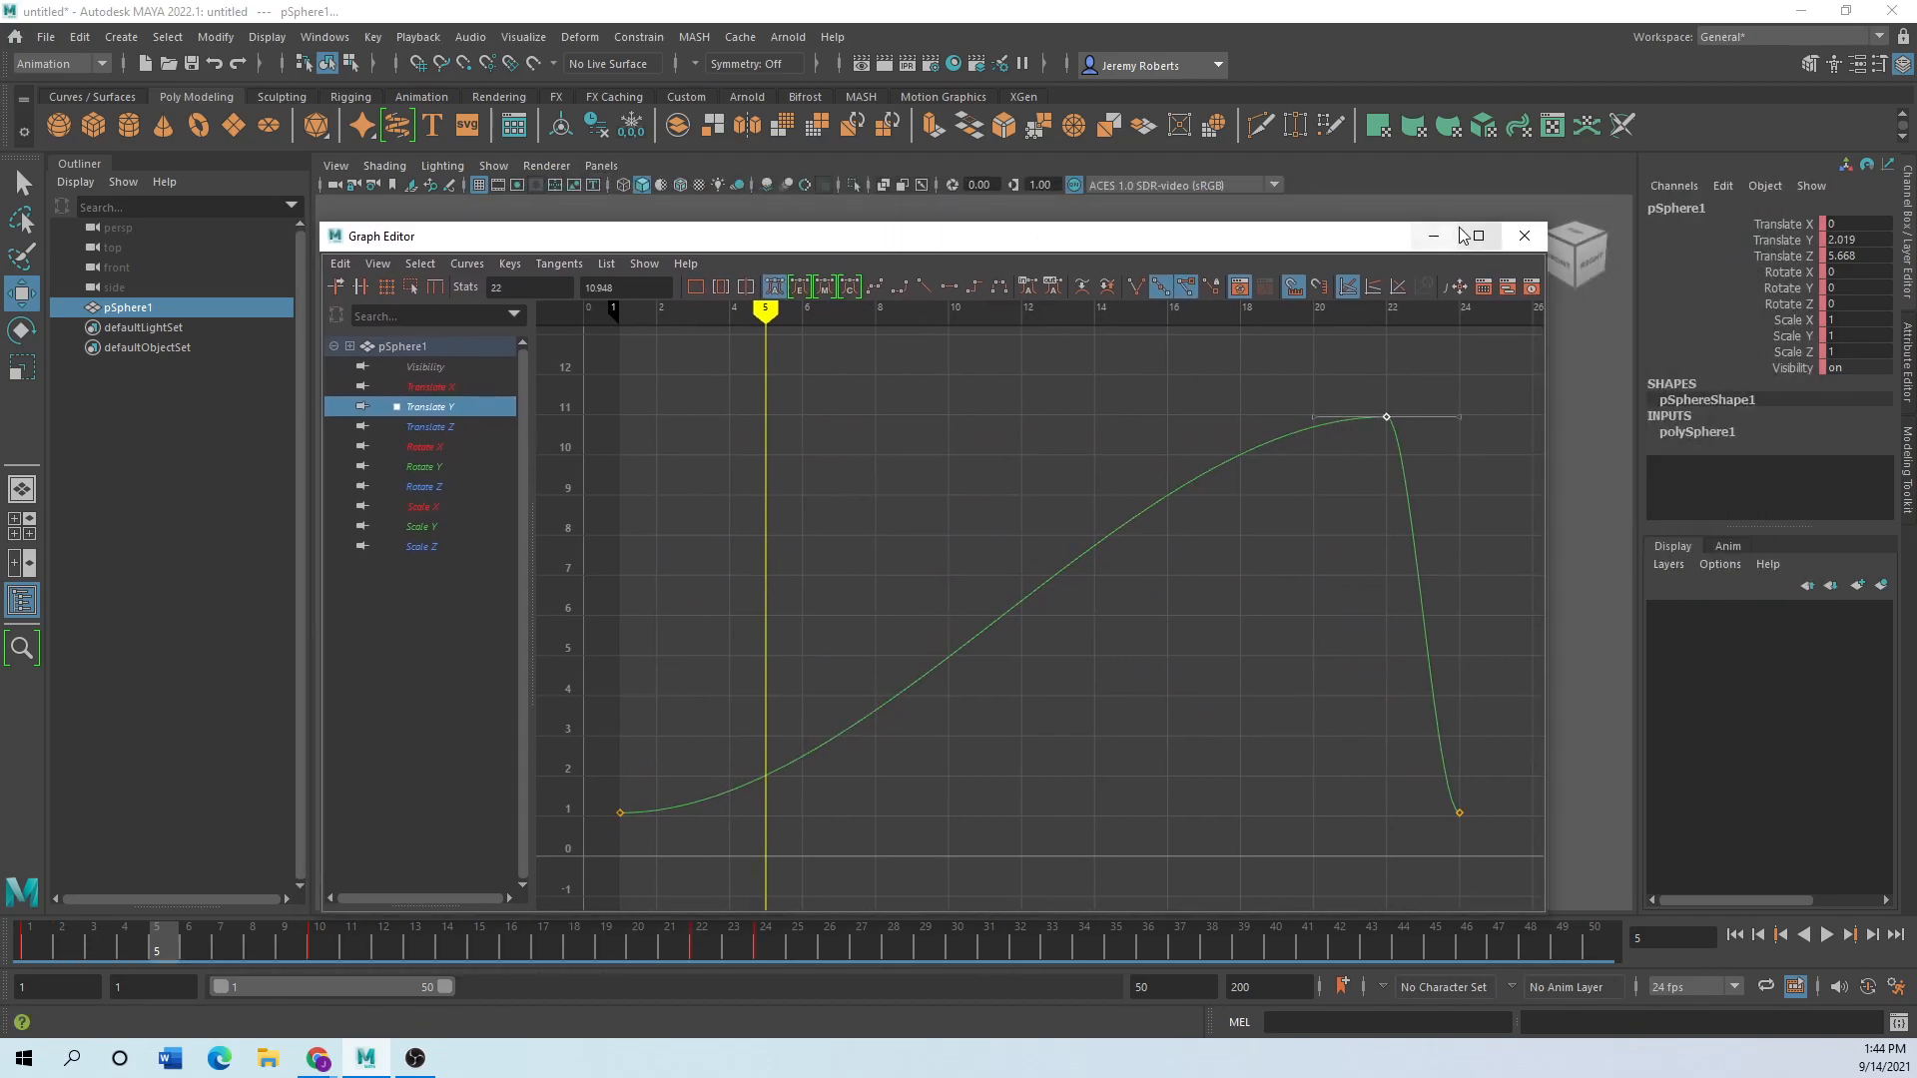
Shrink the Graph Editor to a compact window and place it beside the sphere so the viewport stays clear.
drag(1298, 246, 1623, 63)
drag(647, 45, 1263, 247)
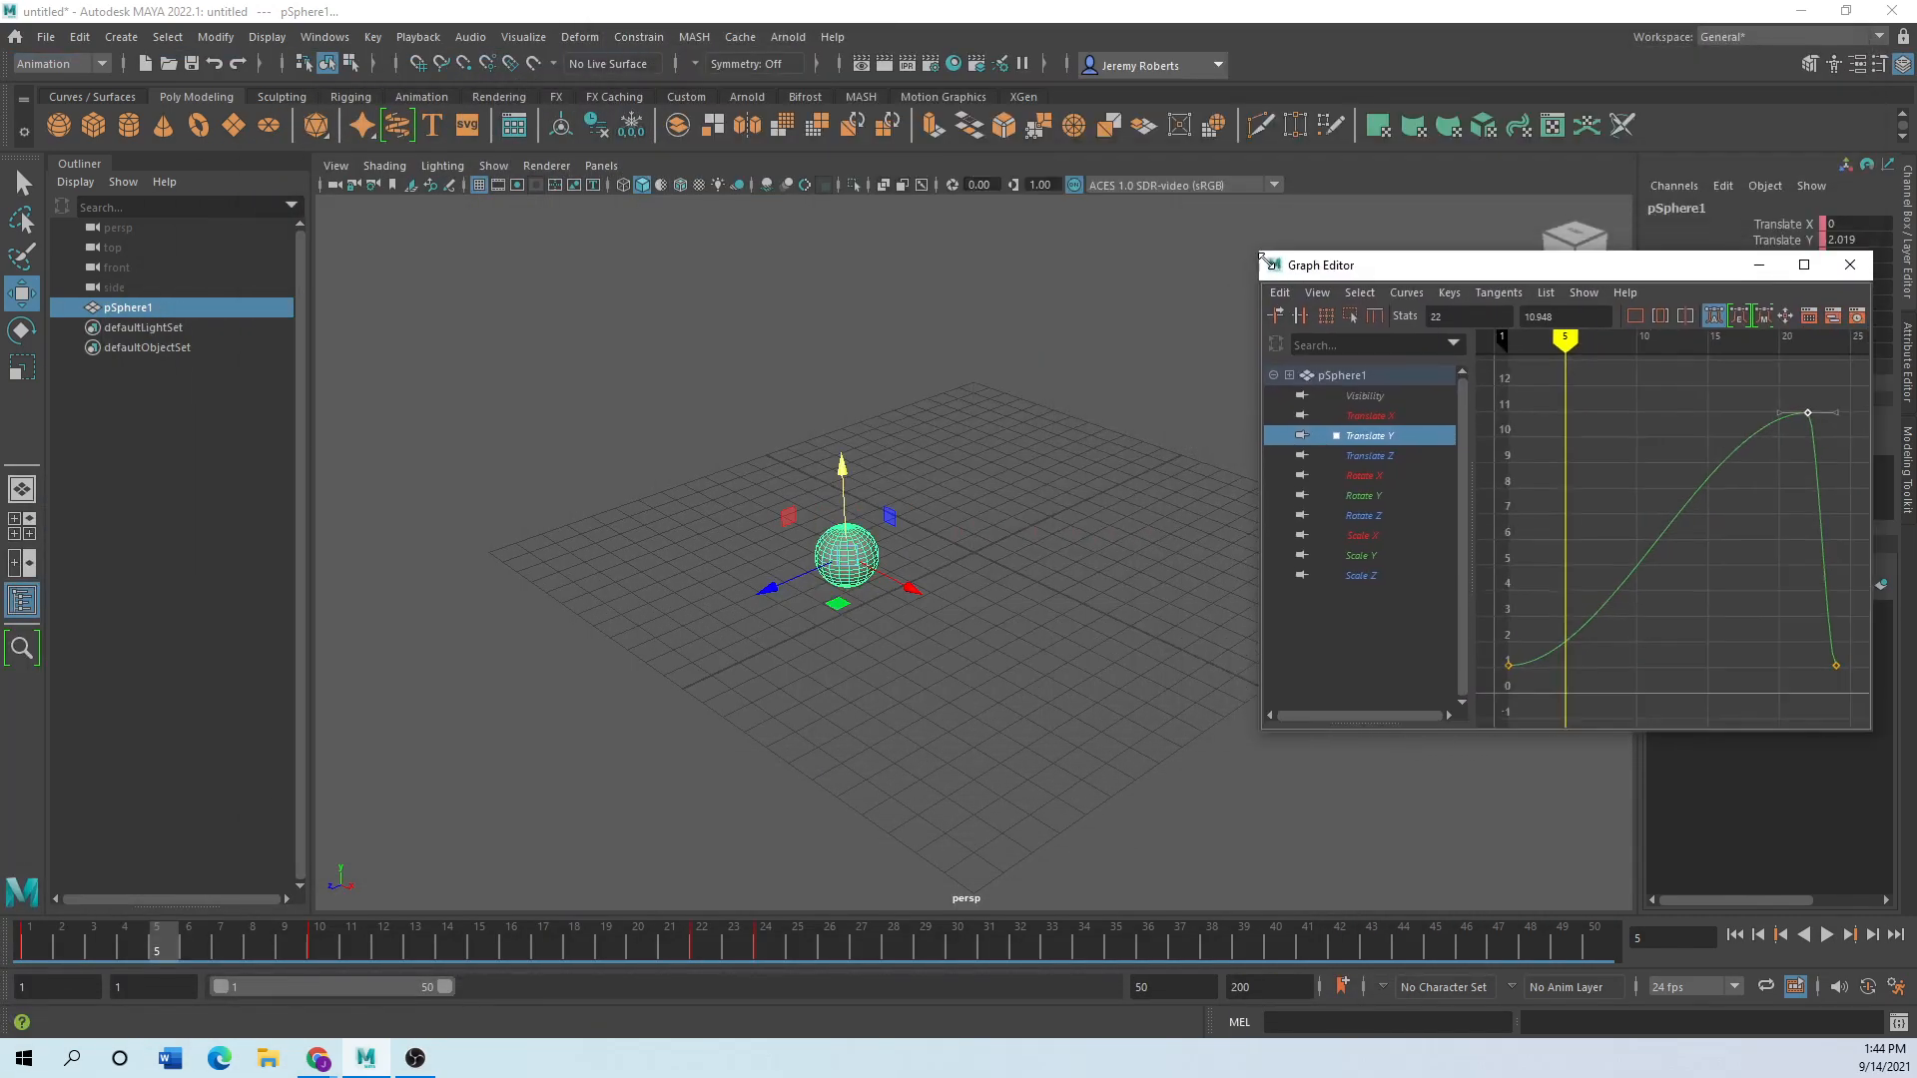
drag(1404, 265, 1317, 181)
Return to frame 1 and play the animation forward to review the late jump peak.
drag(187, 944, 4, 964)
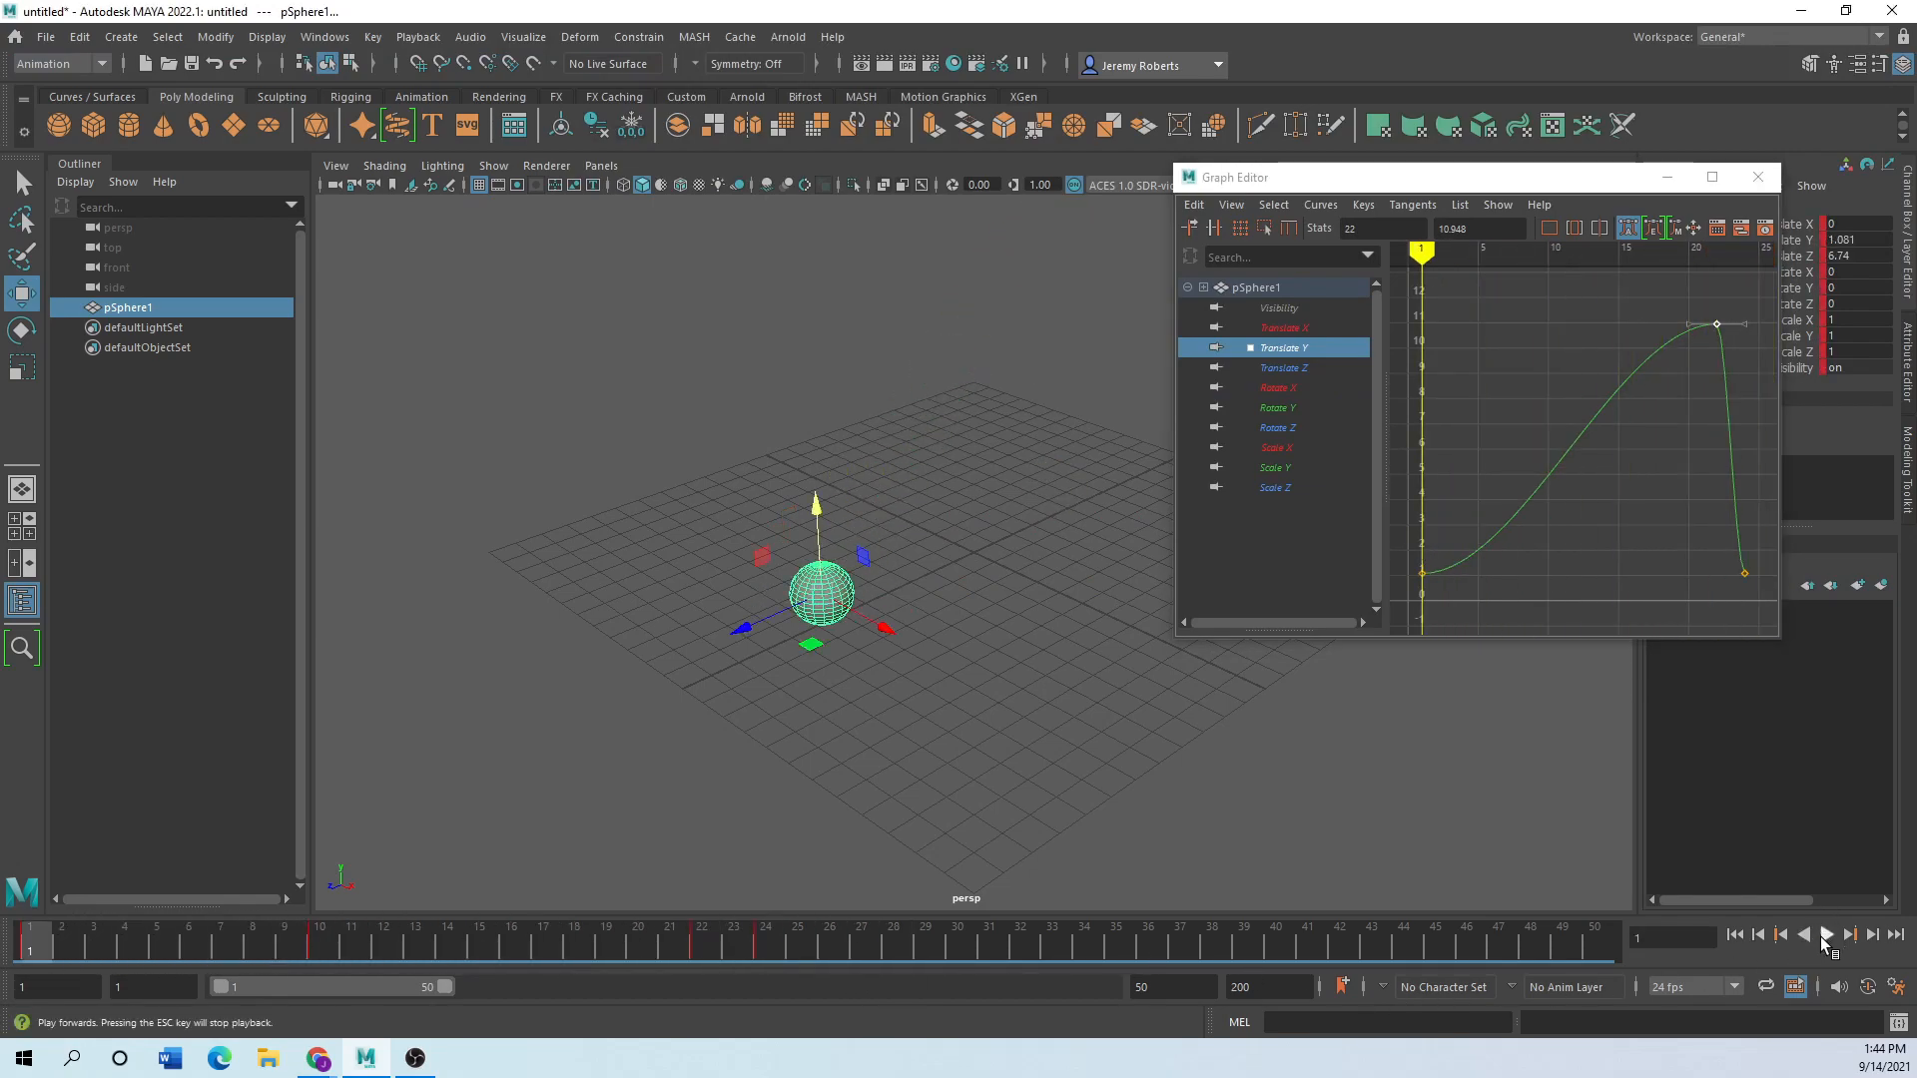
click(1826, 938)
click(1274, 946)
key(alt+v)
Set the current time to frame 10 and display only the Translate Z curve.
drag(627, 947, 318, 951)
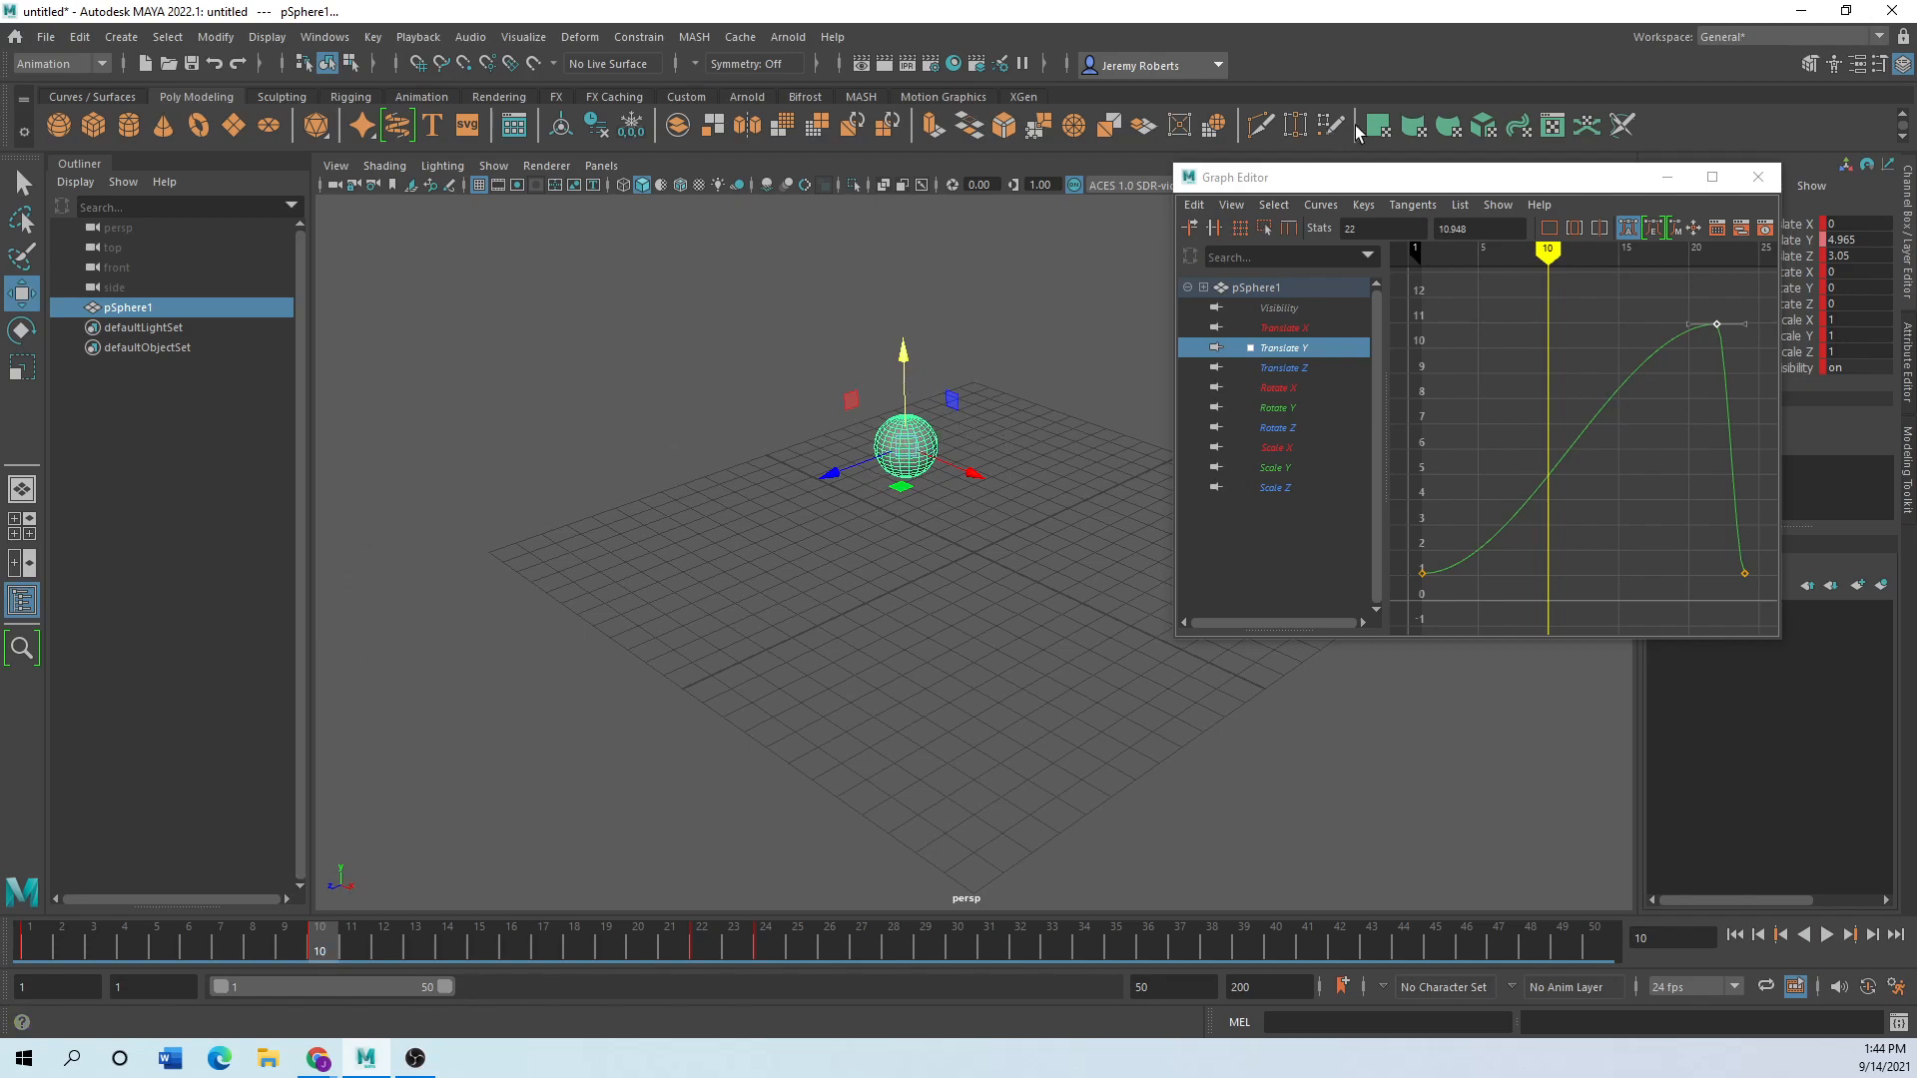
click(1302, 367)
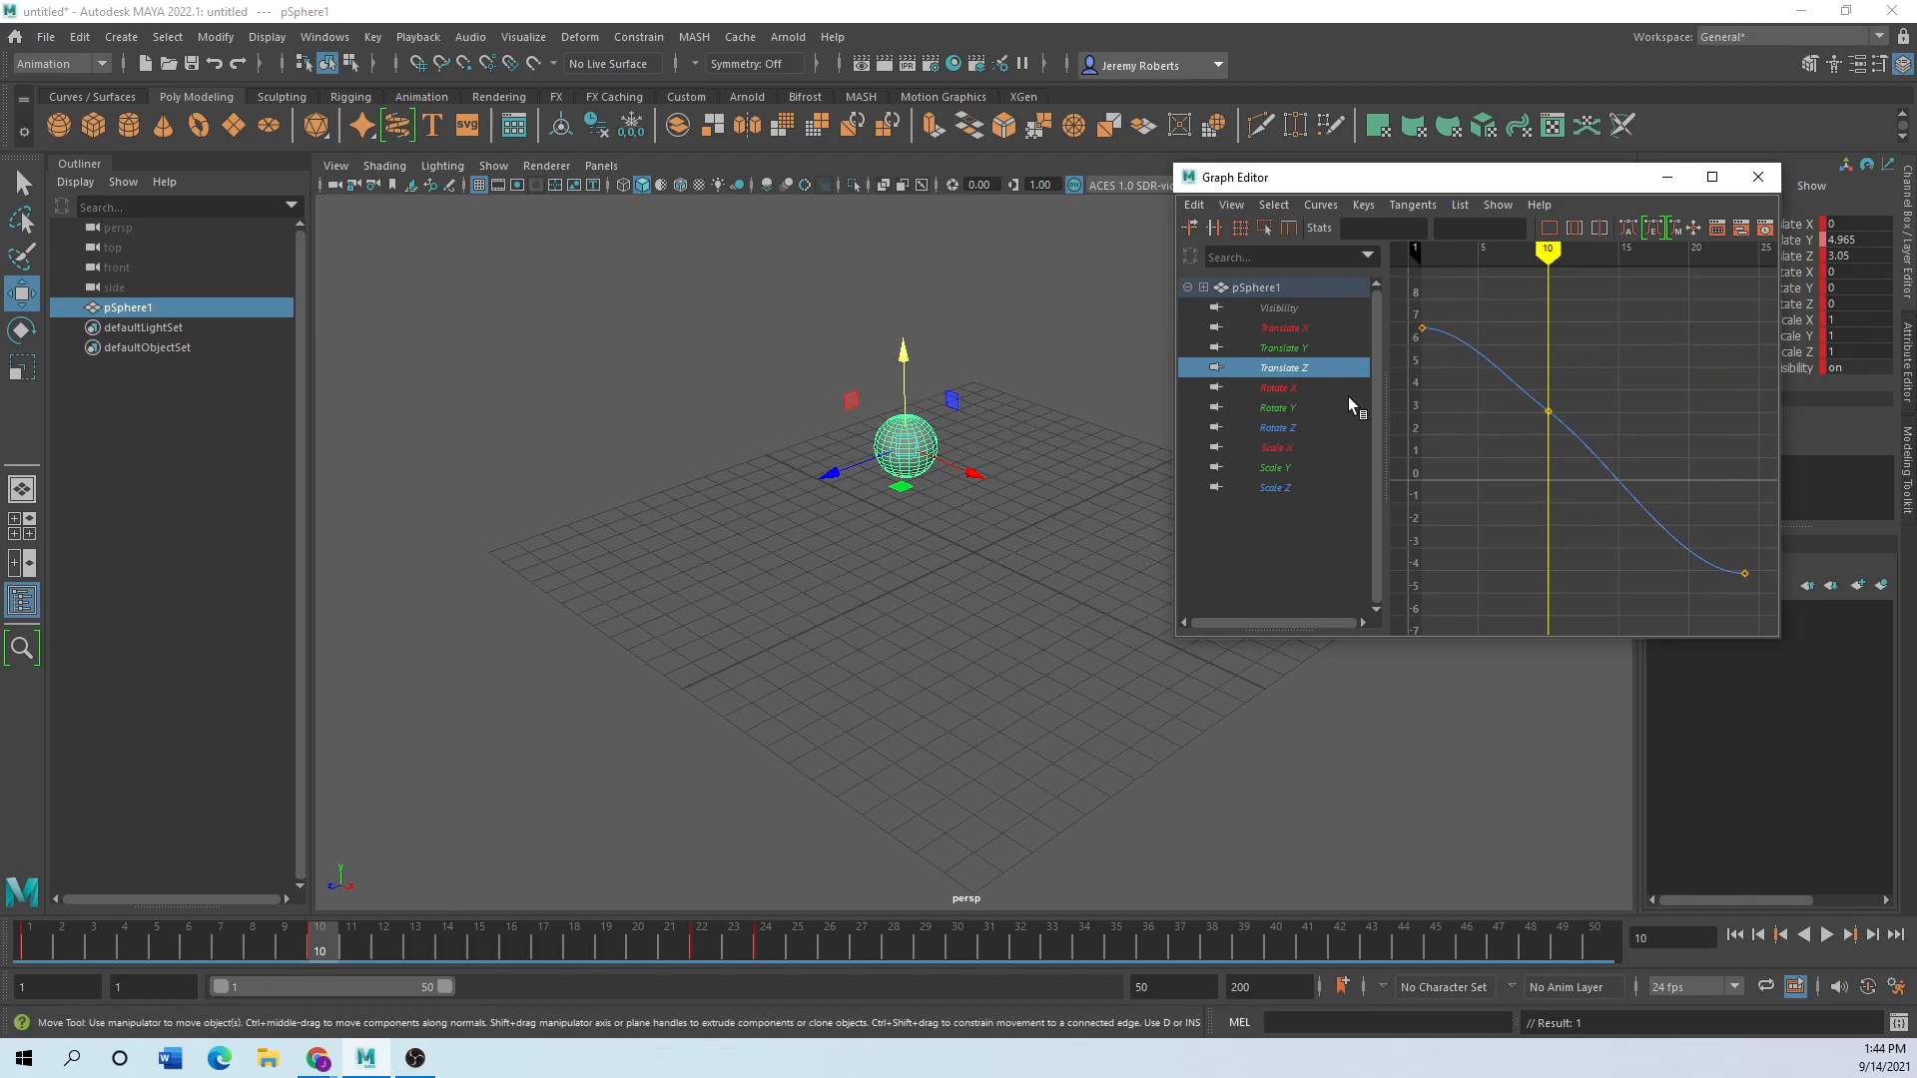
Delete the sphere's middle Translate Z key at frame 10 and clear the remaining keys around frames 9 to 10 from the timeline.
click(1489, 451)
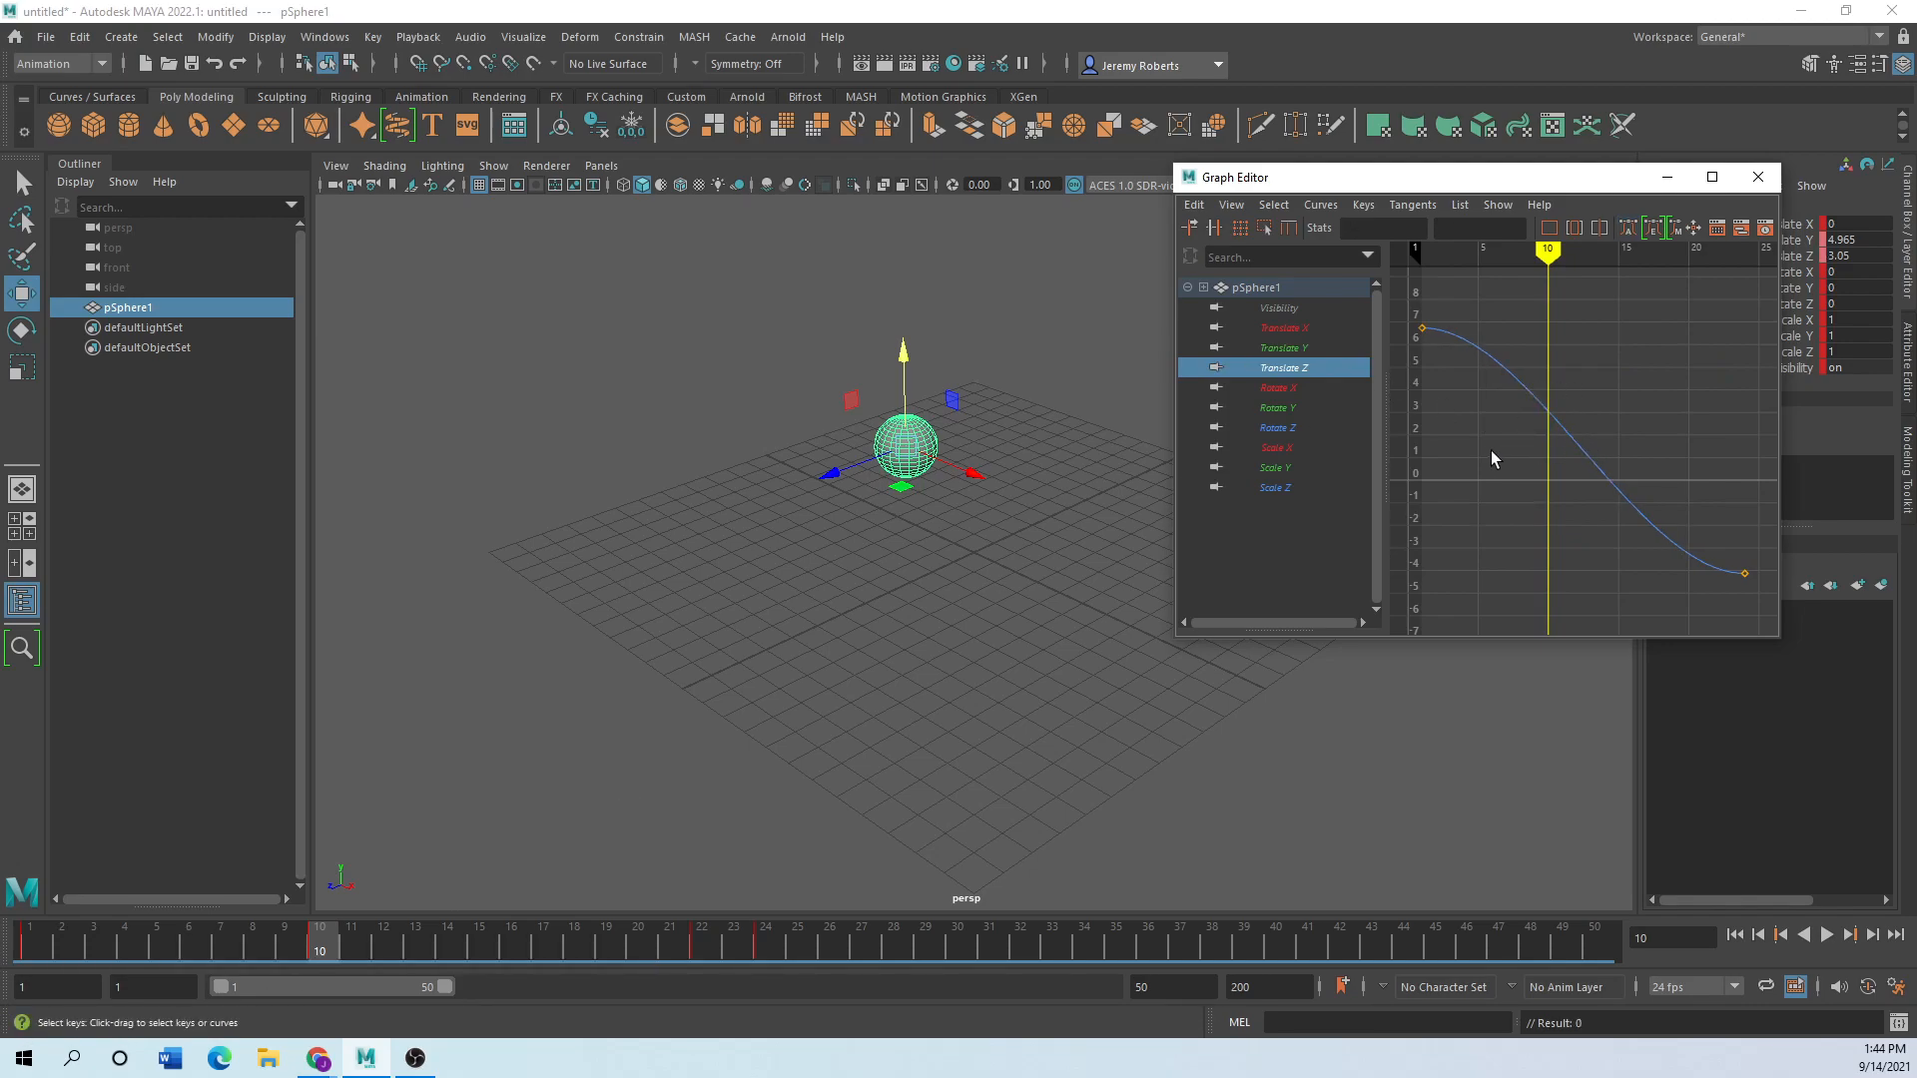
key(alt+v)
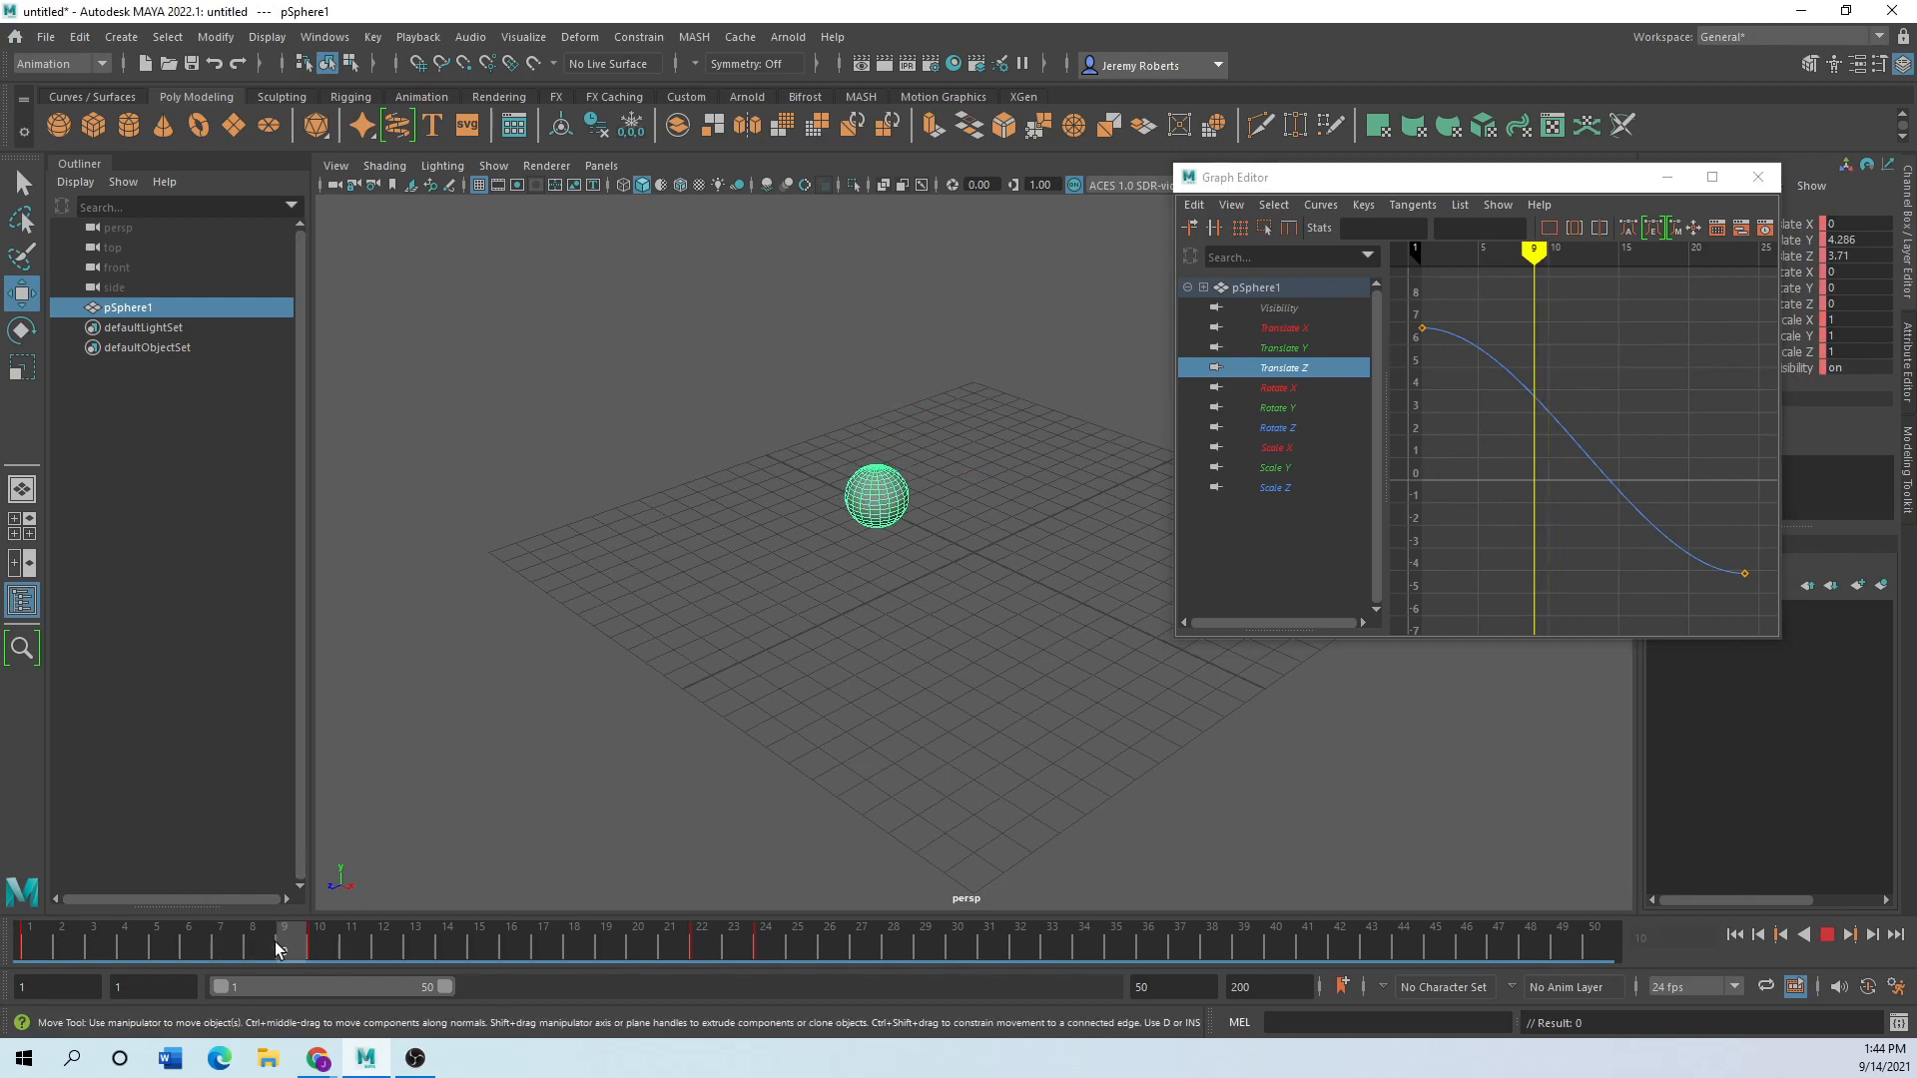
mouse_move(561, 962)
mouse_down()
mouse_move(823, 978)
mouse_move(249, 993)
mouse_move(331, 991)
mouse_move(326, 933)
mouse_move(288, 946)
mouse_up()
right_click(300, 947)
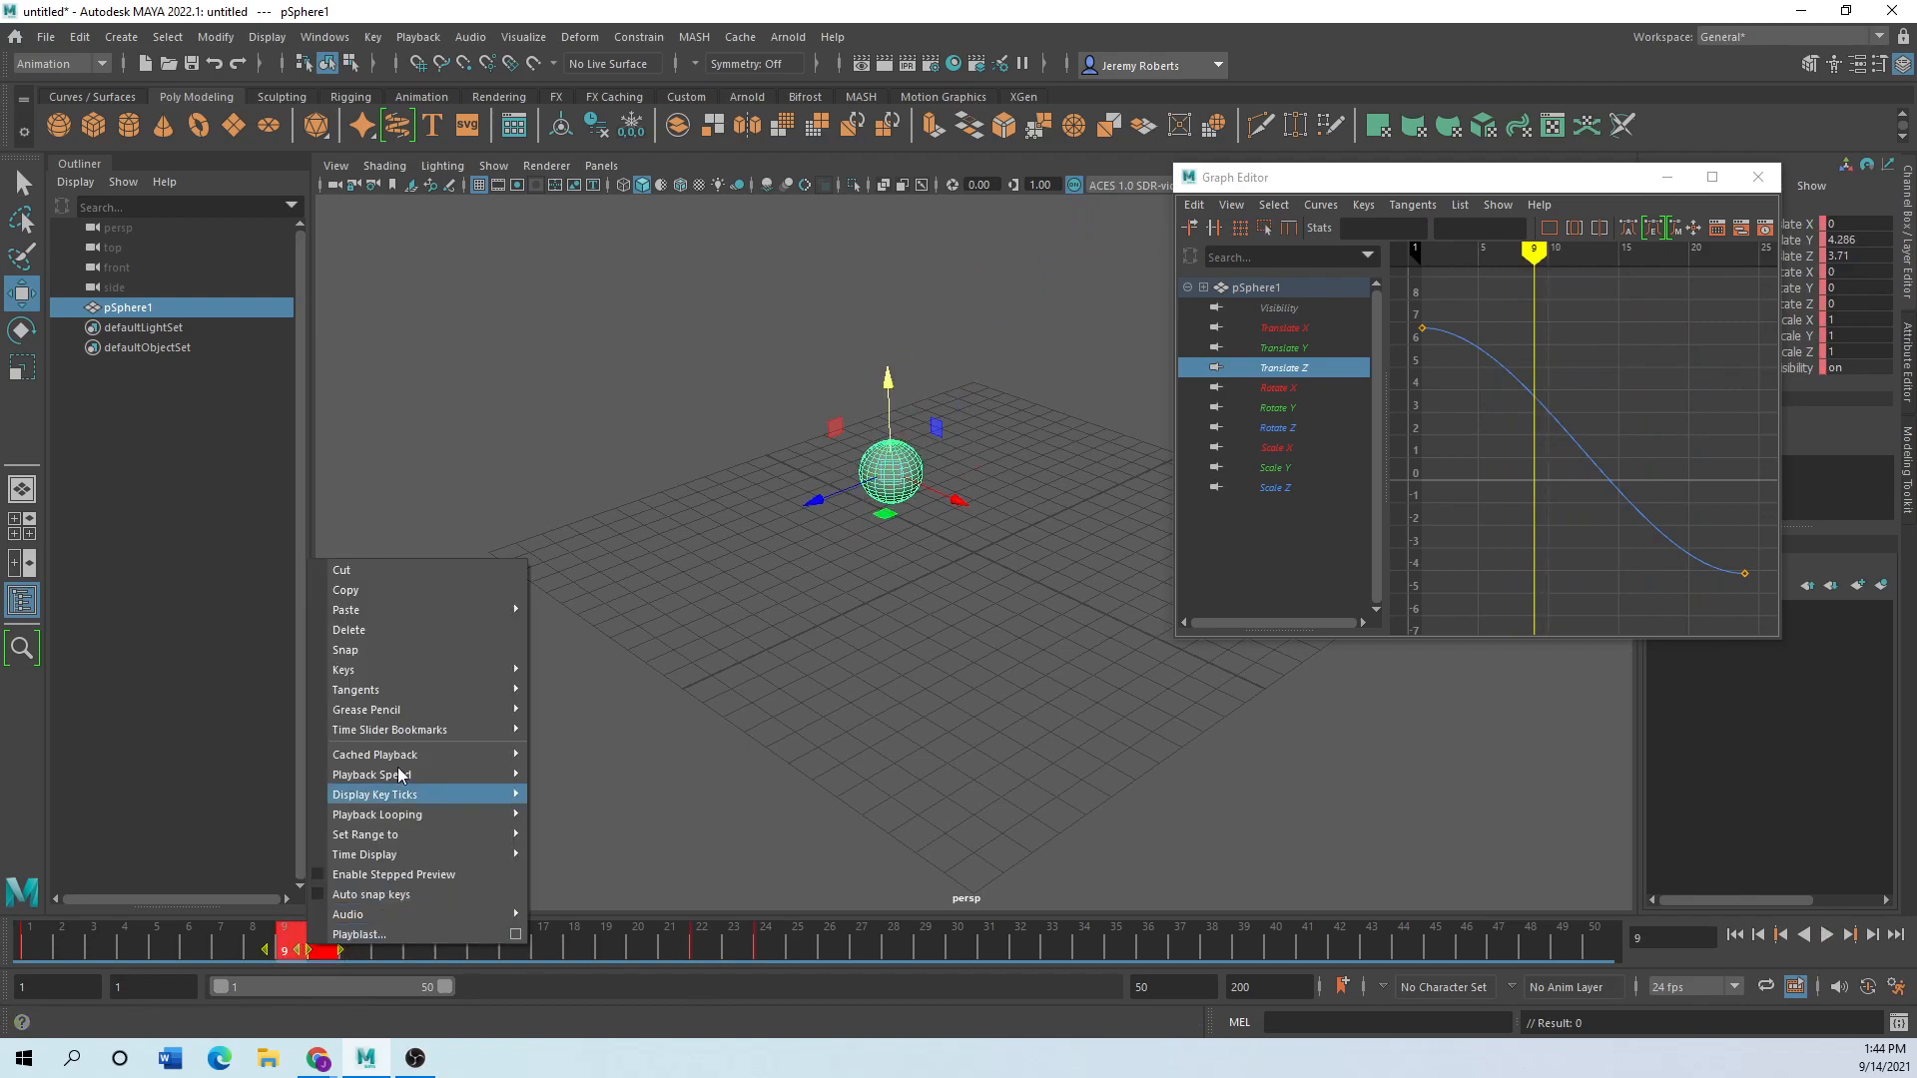
click(368, 630)
drag(279, 939, 493, 967)
Display only the Translate Y curve and move its peak key to frame 12, at about 10.9.
click(1302, 348)
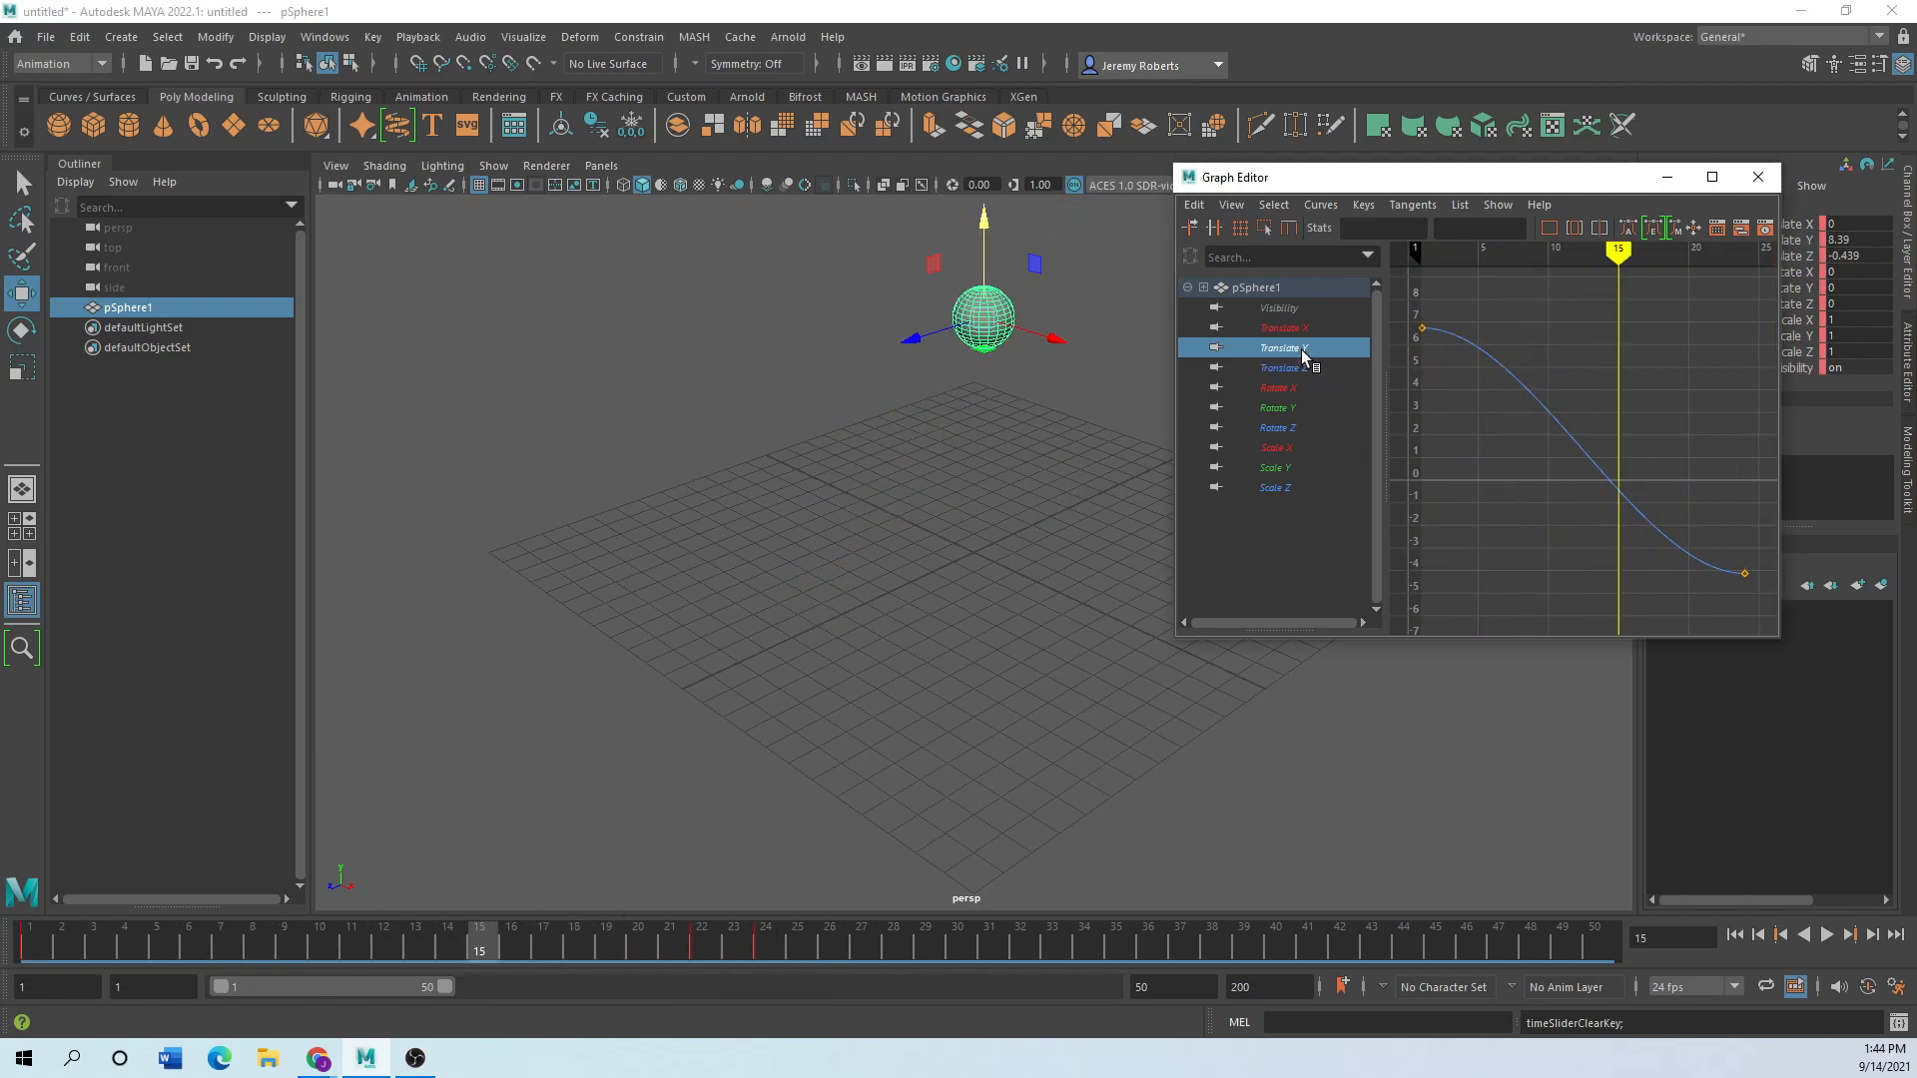
mouse_move(483, 936)
mouse_down()
mouse_move(35, 939)
mouse_move(691, 932)
mouse_up()
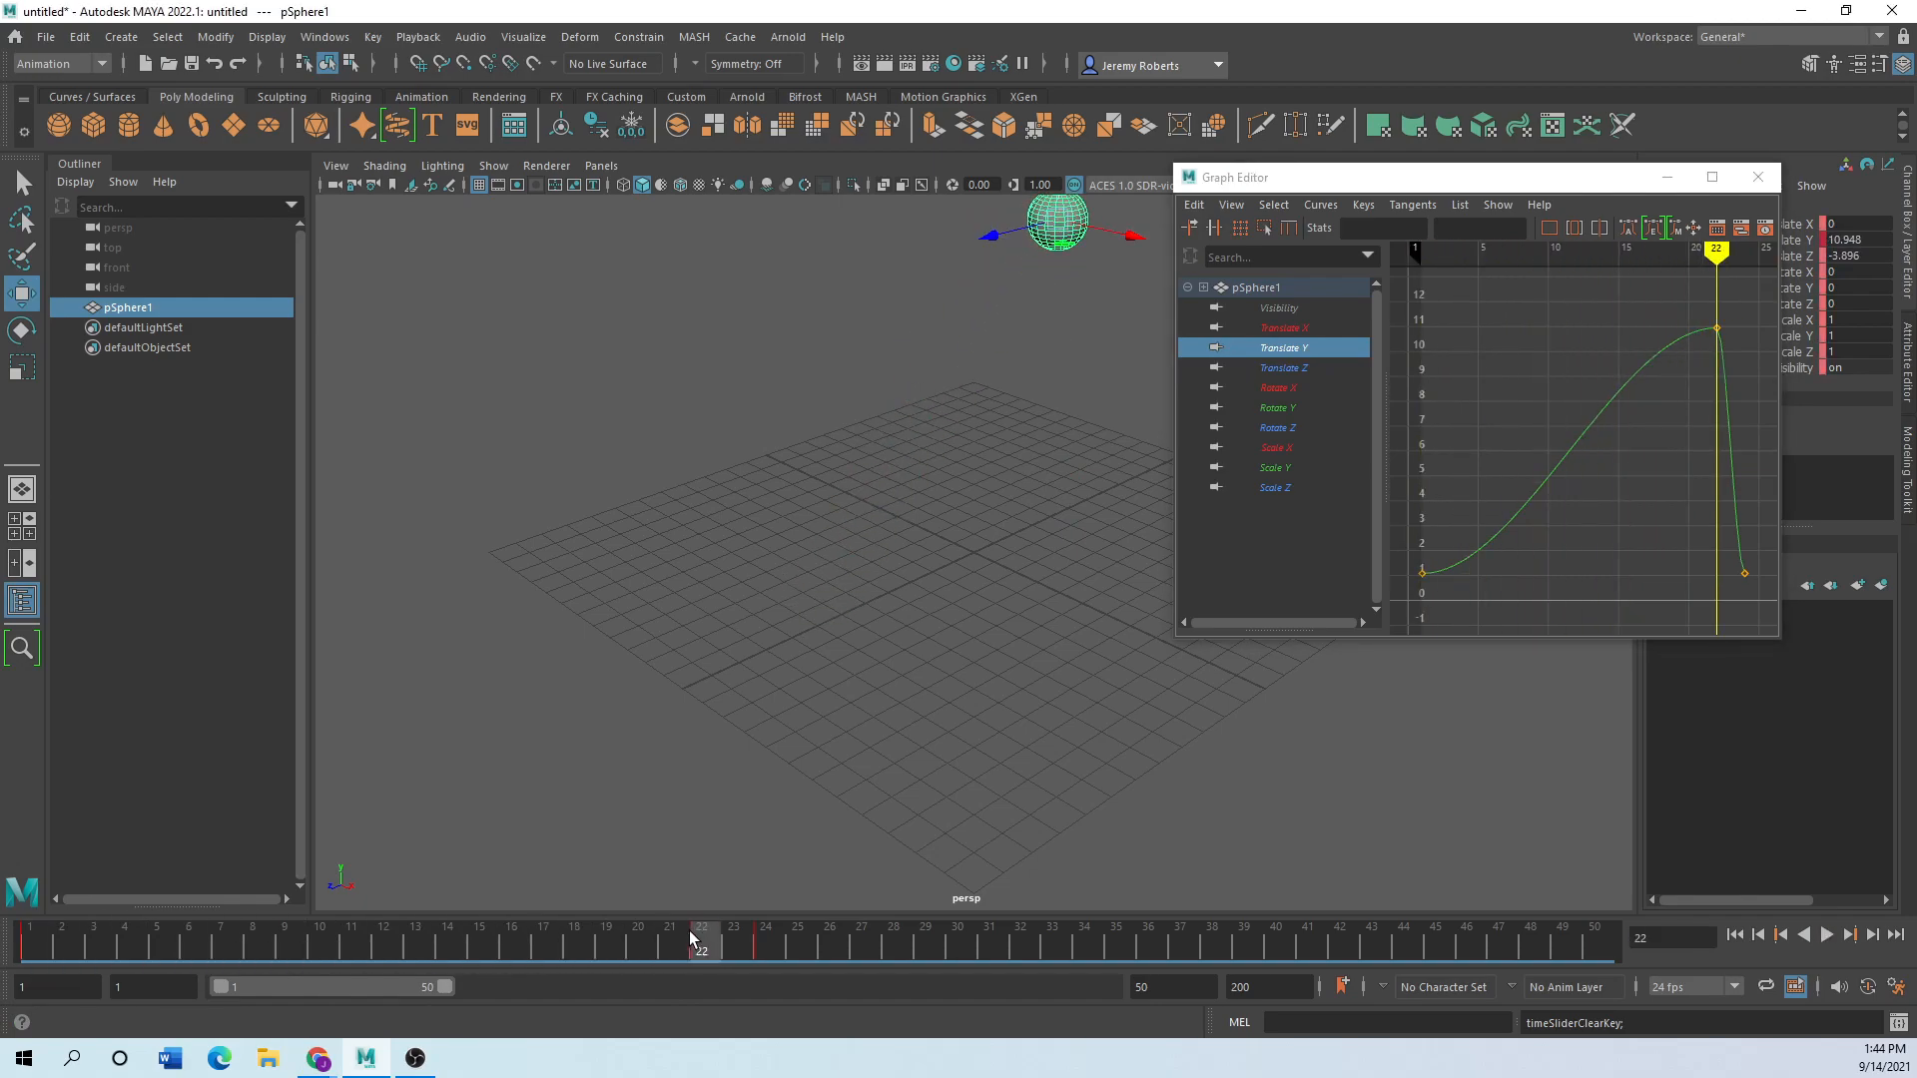
drag(1334, 180, 255, 389)
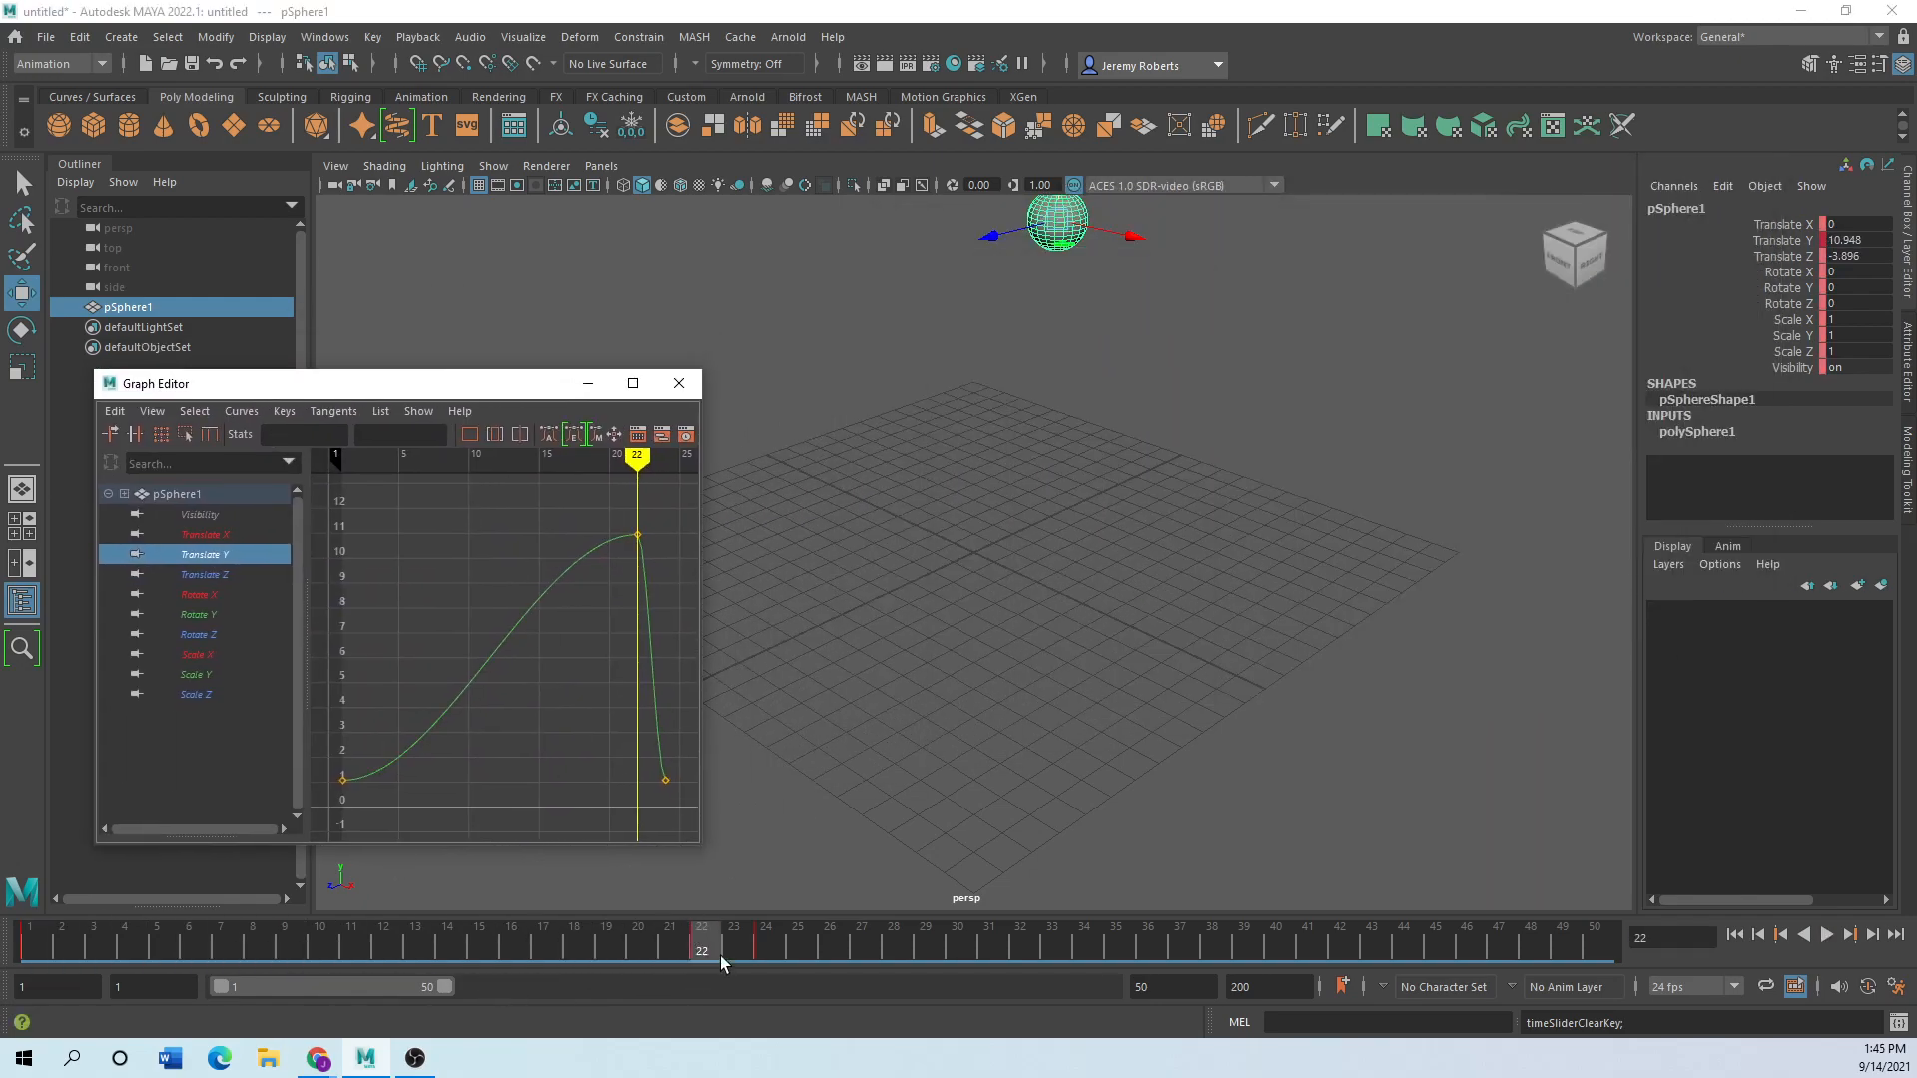
drag(638, 535, 488, 536)
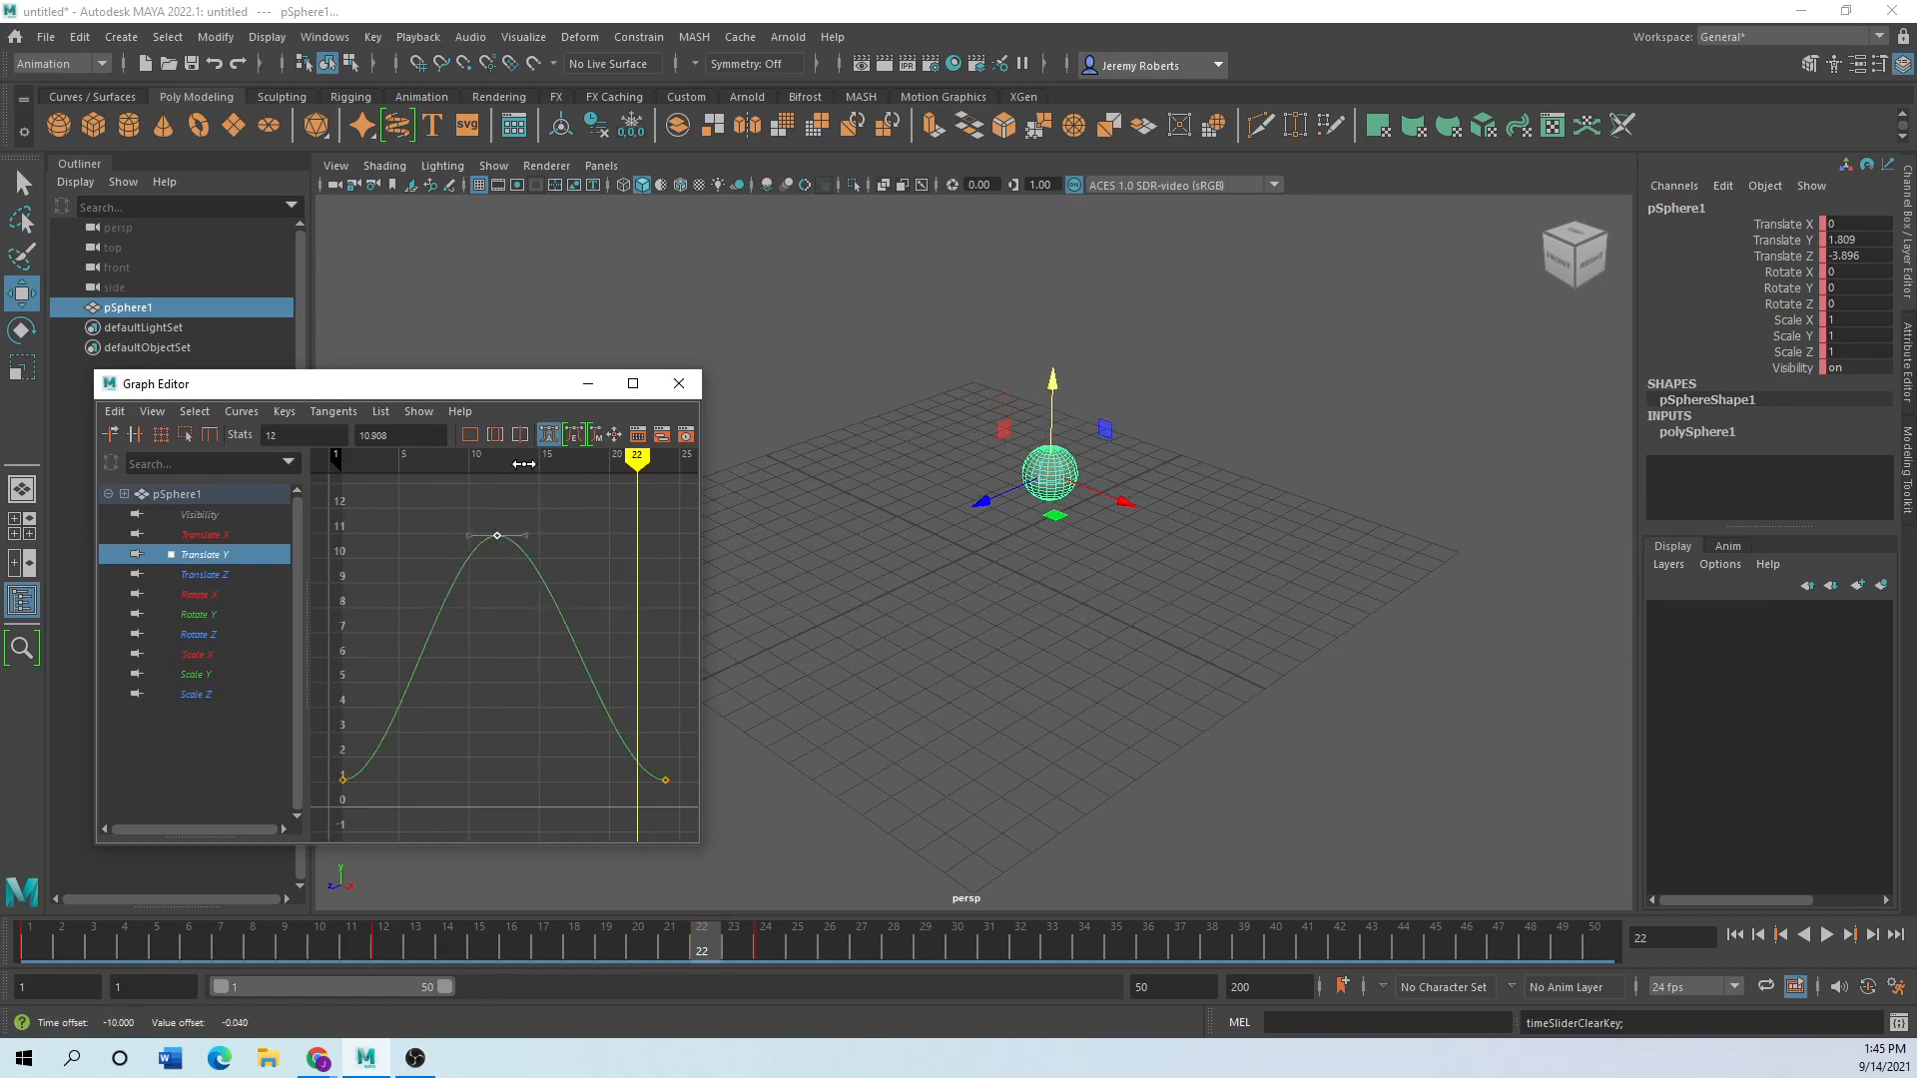
Play the animation to review the jump with its peak in the middle, and return to frame 2.
drag(484, 386, 541, 256)
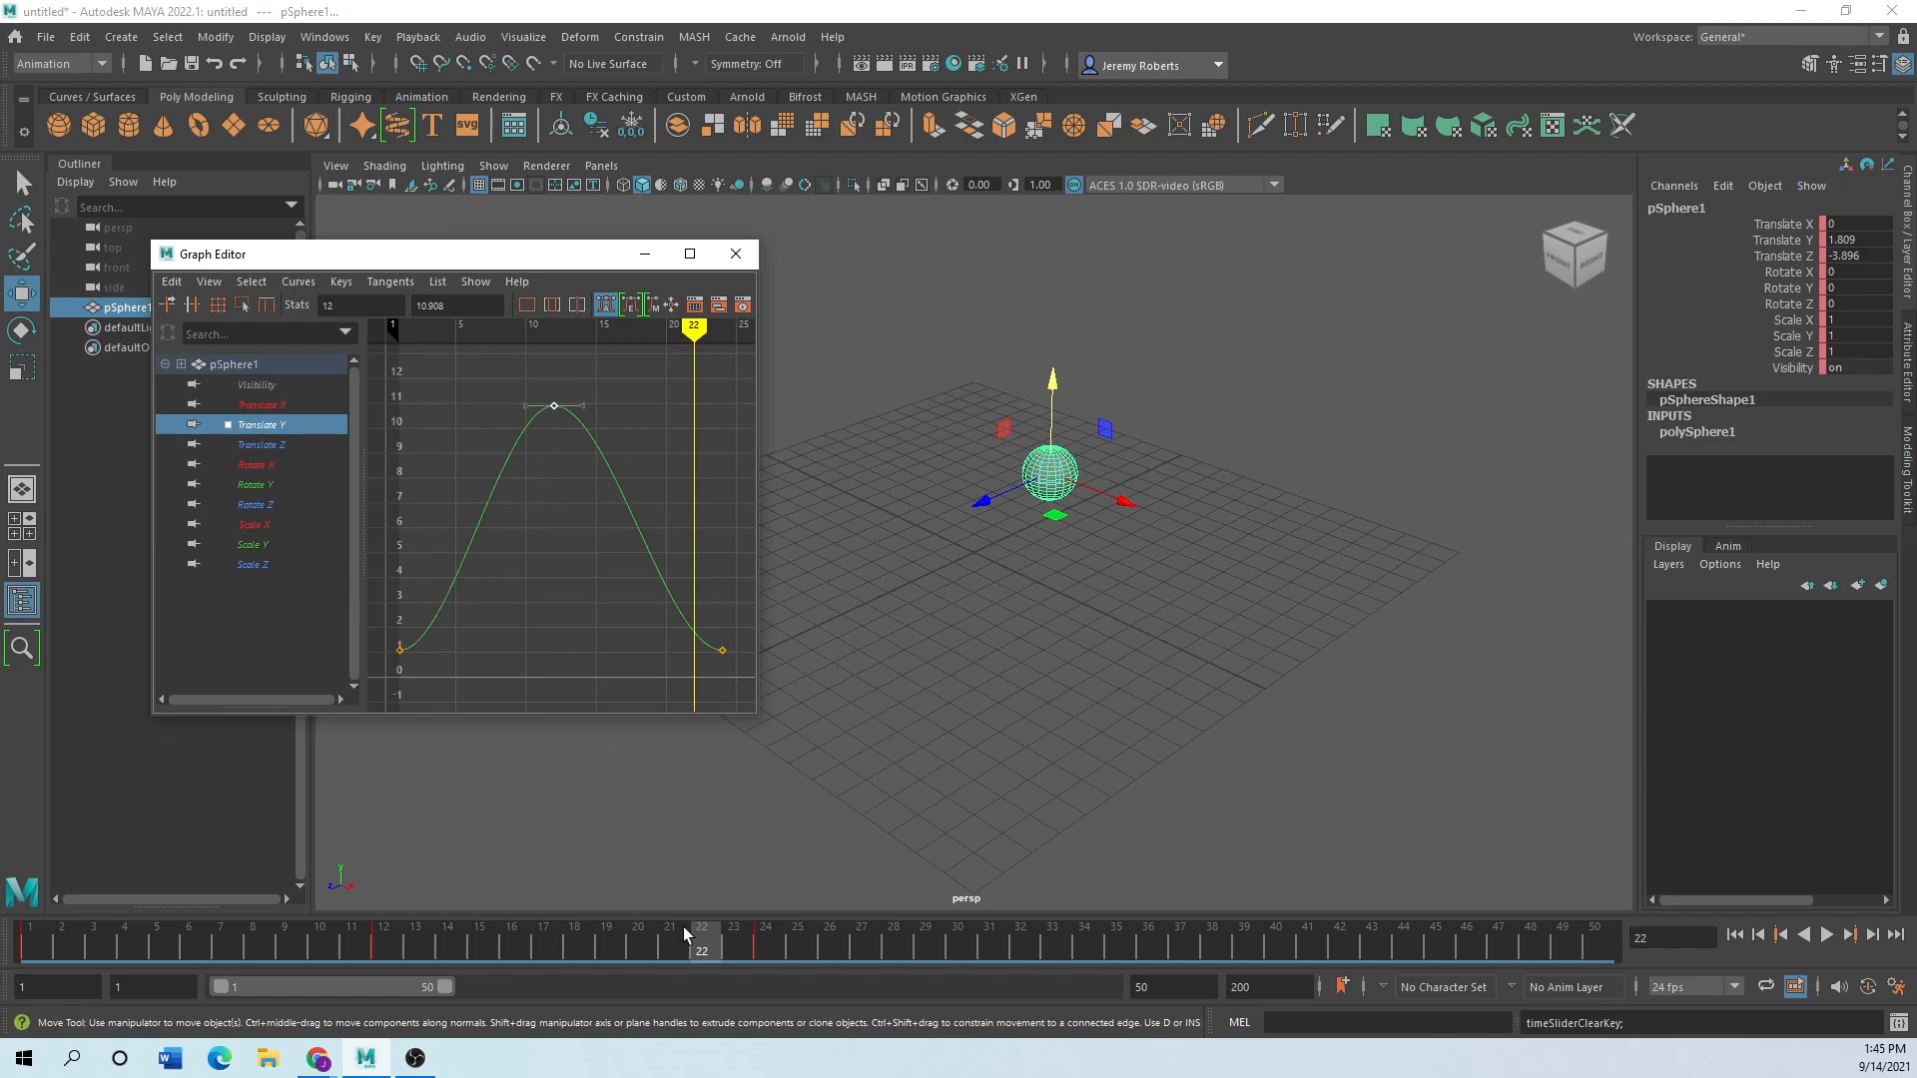
key(alt+v)
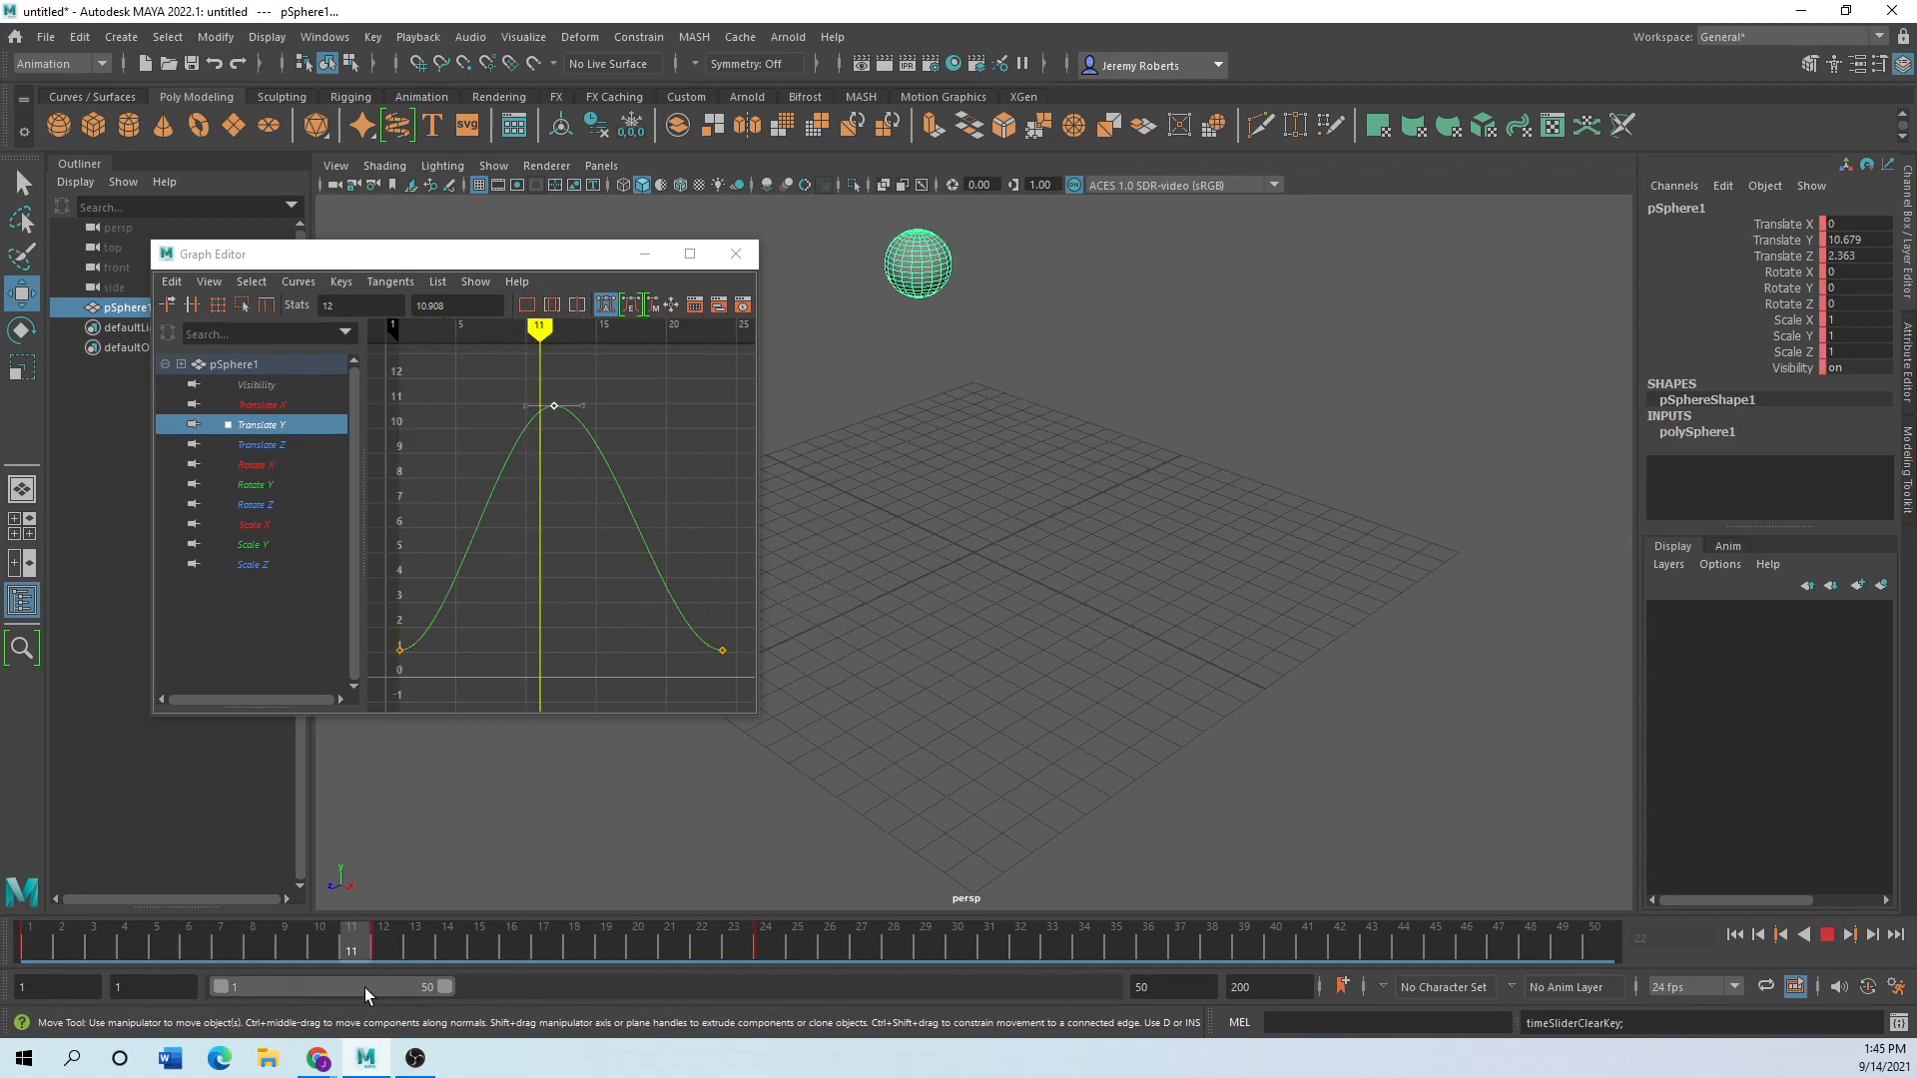
click(62, 944)
Tilt the tangent of the Translate Y peak key upward and play the animation with the Graph Editor clear of the sphere.
drag(764, 449, 1396, 449)
drag(855, 256, 711, 162)
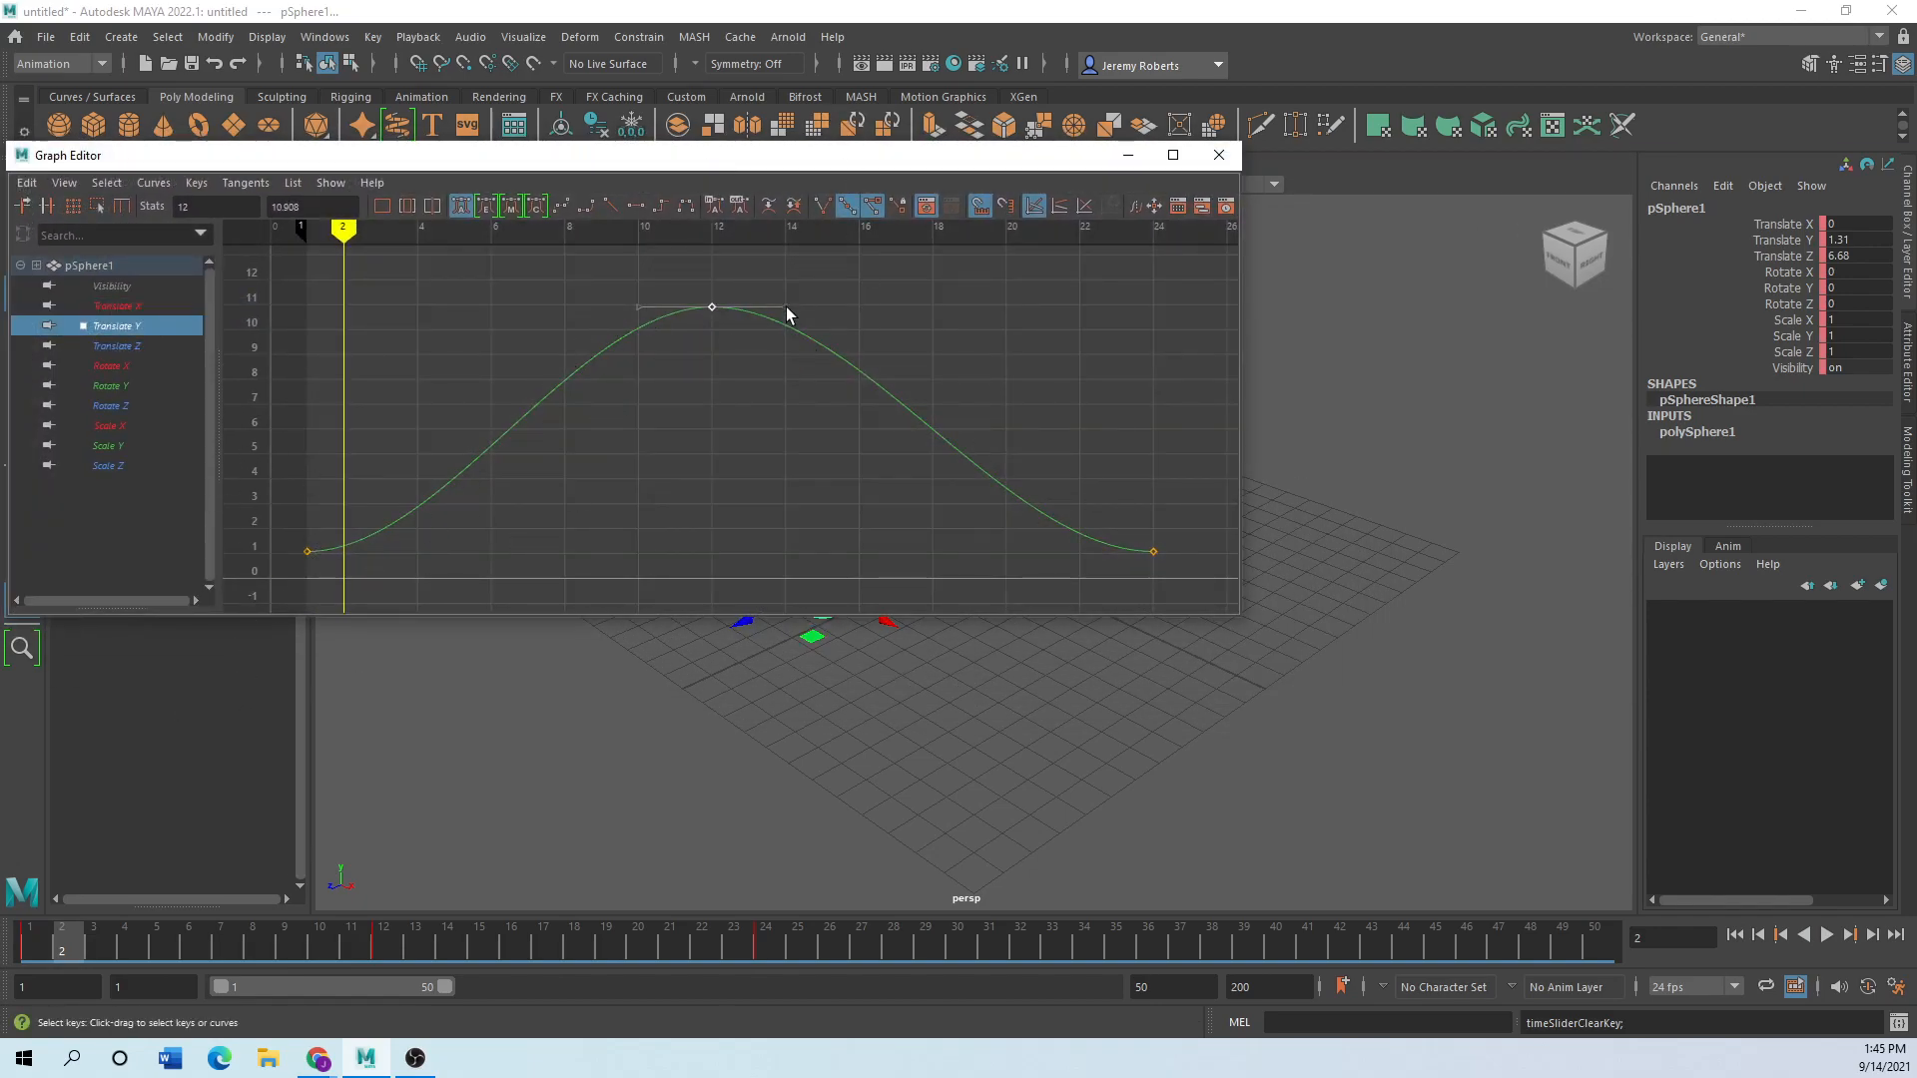
drag(787, 308, 770, 269)
drag(743, 163, 1160, 116)
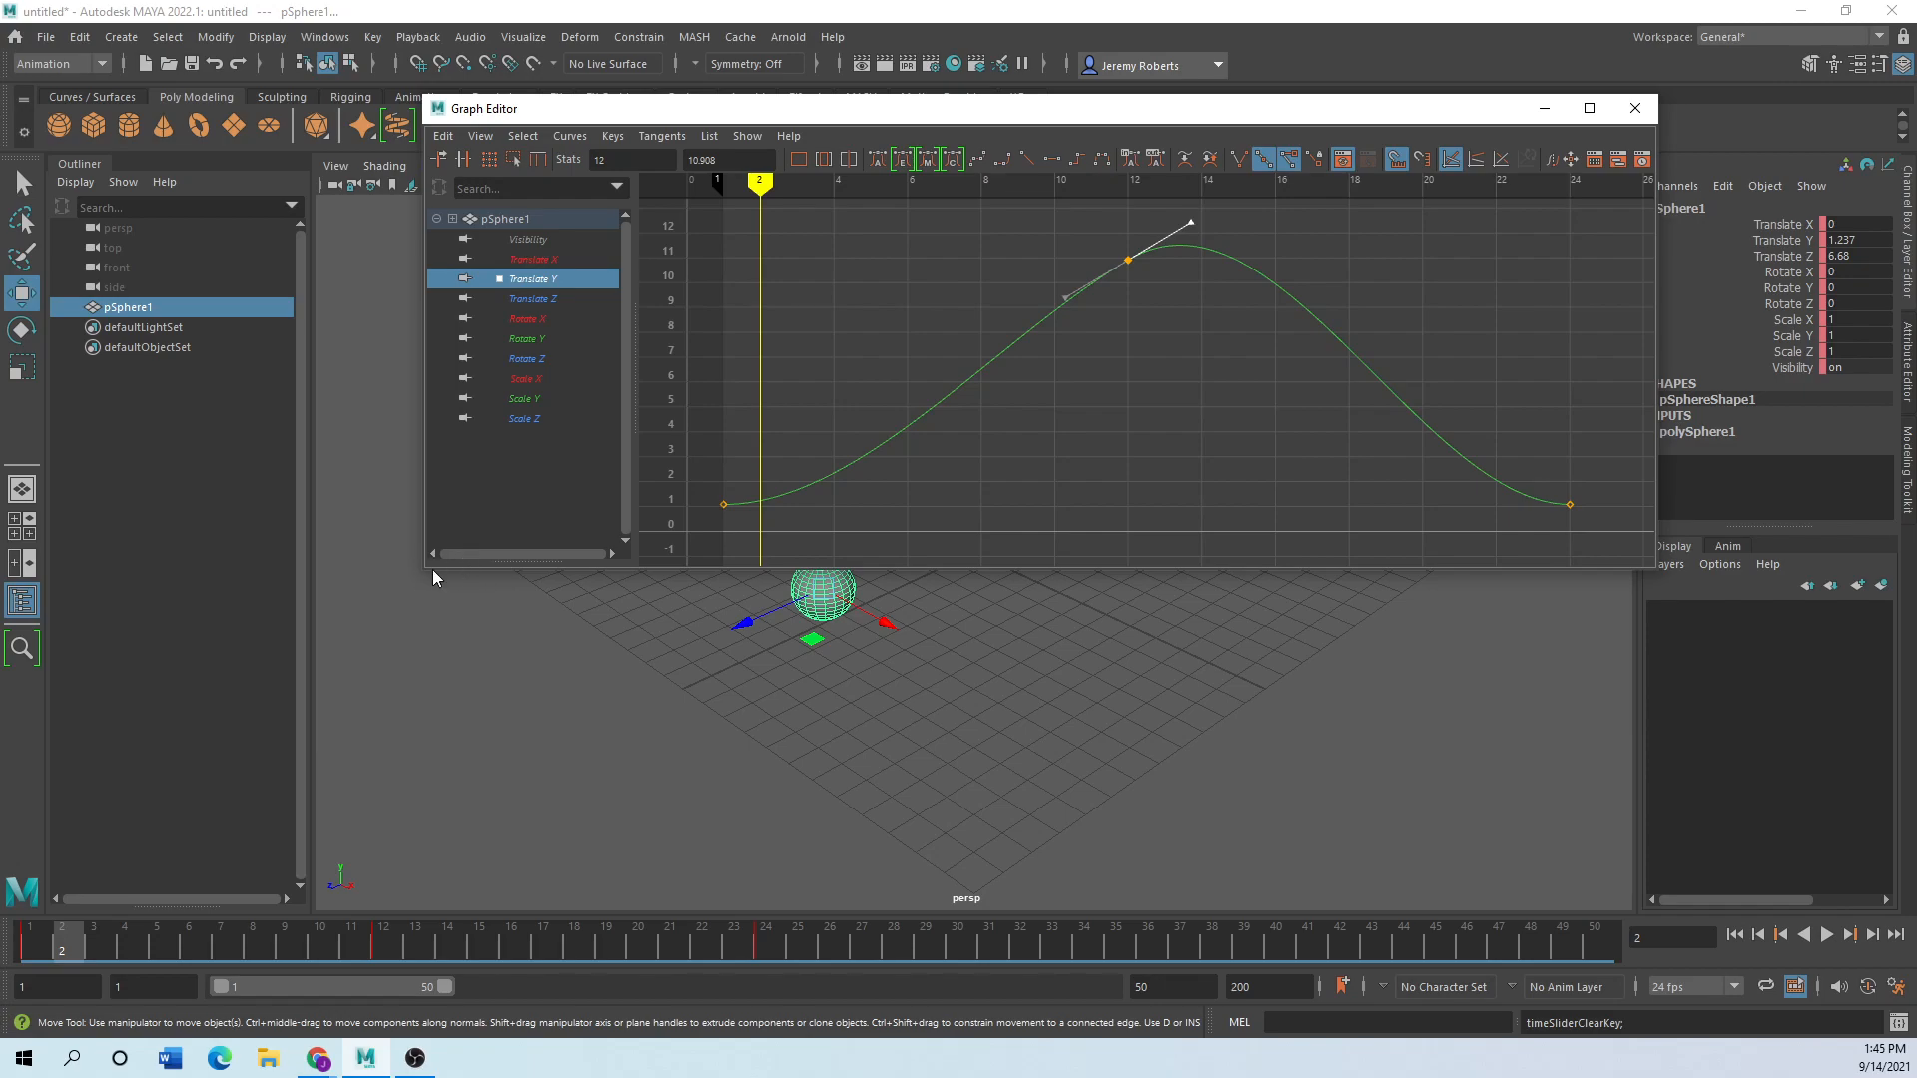
drag(424, 570, 1058, 509)
click(1827, 934)
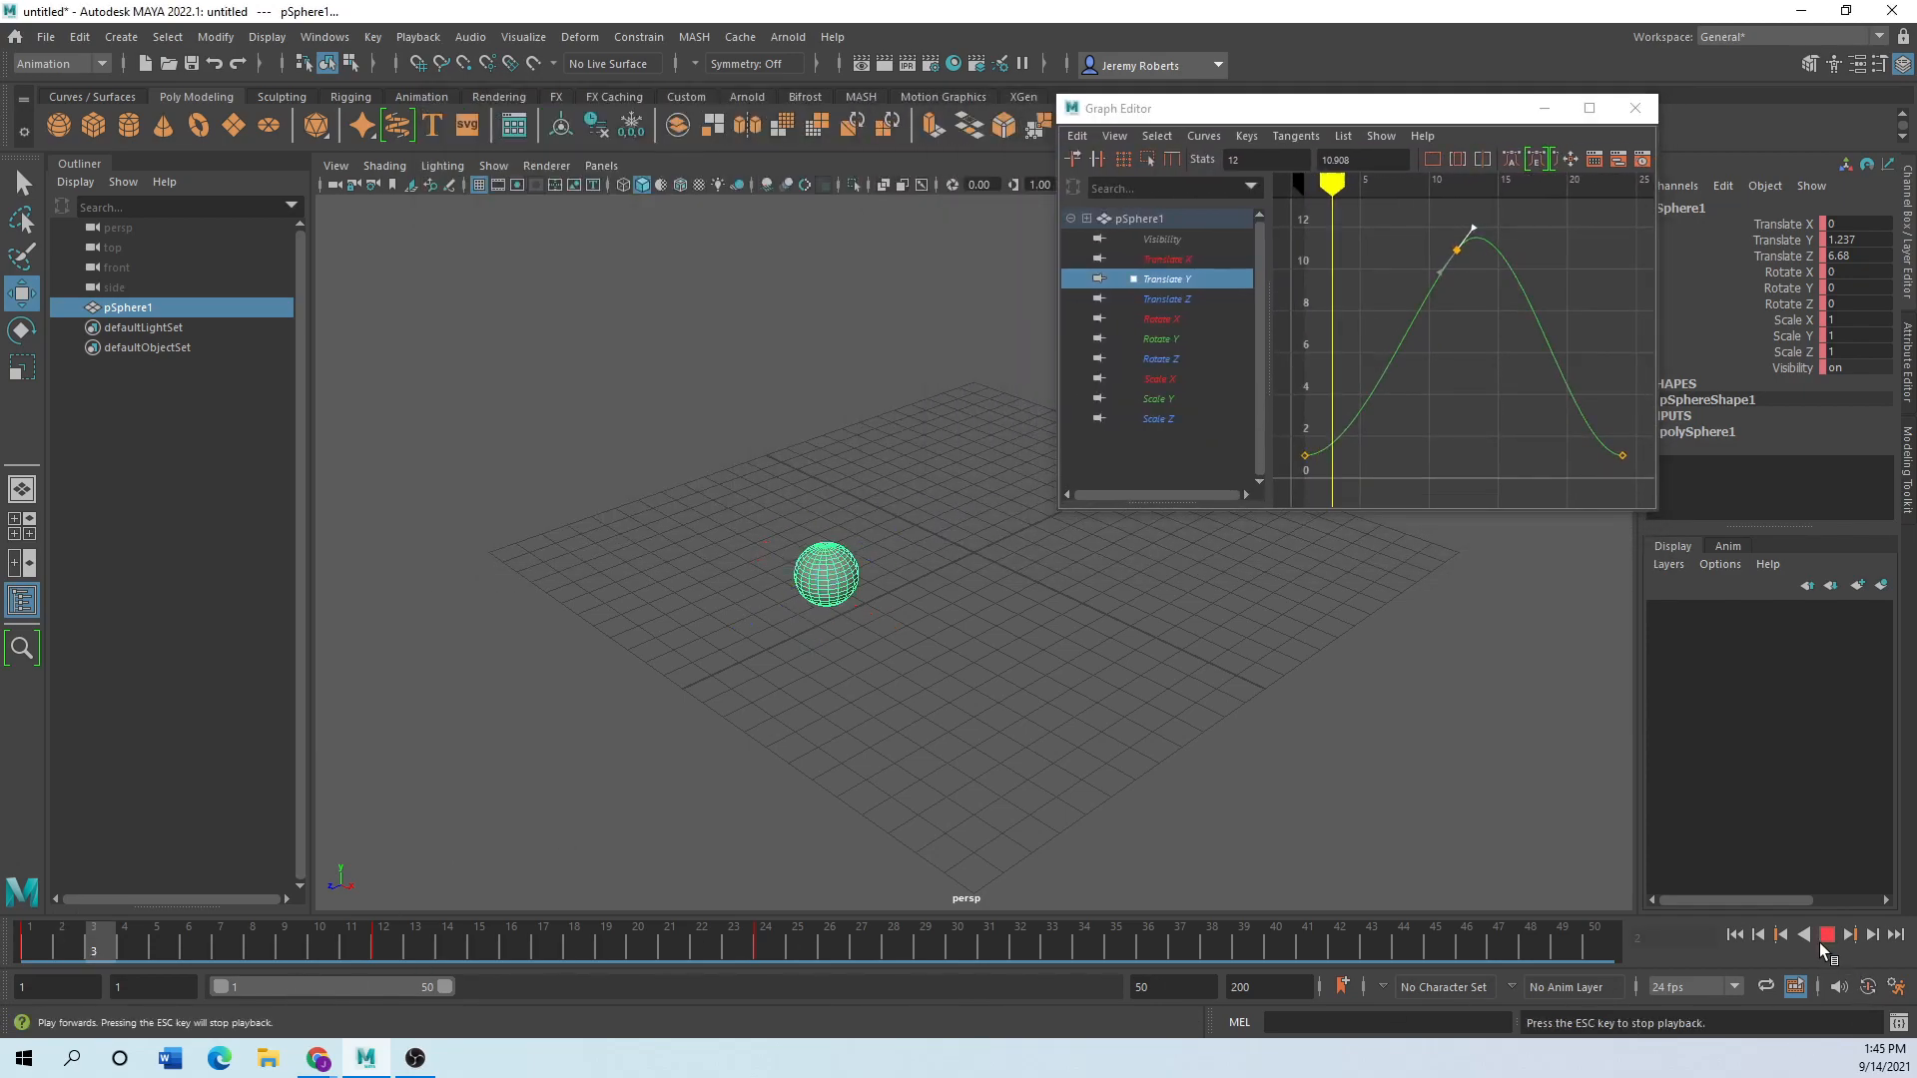
Try steep downward and upward tangents on the Translate Y peak key during playback, and level the tangent again.
drag(1474, 228, 1489, 318)
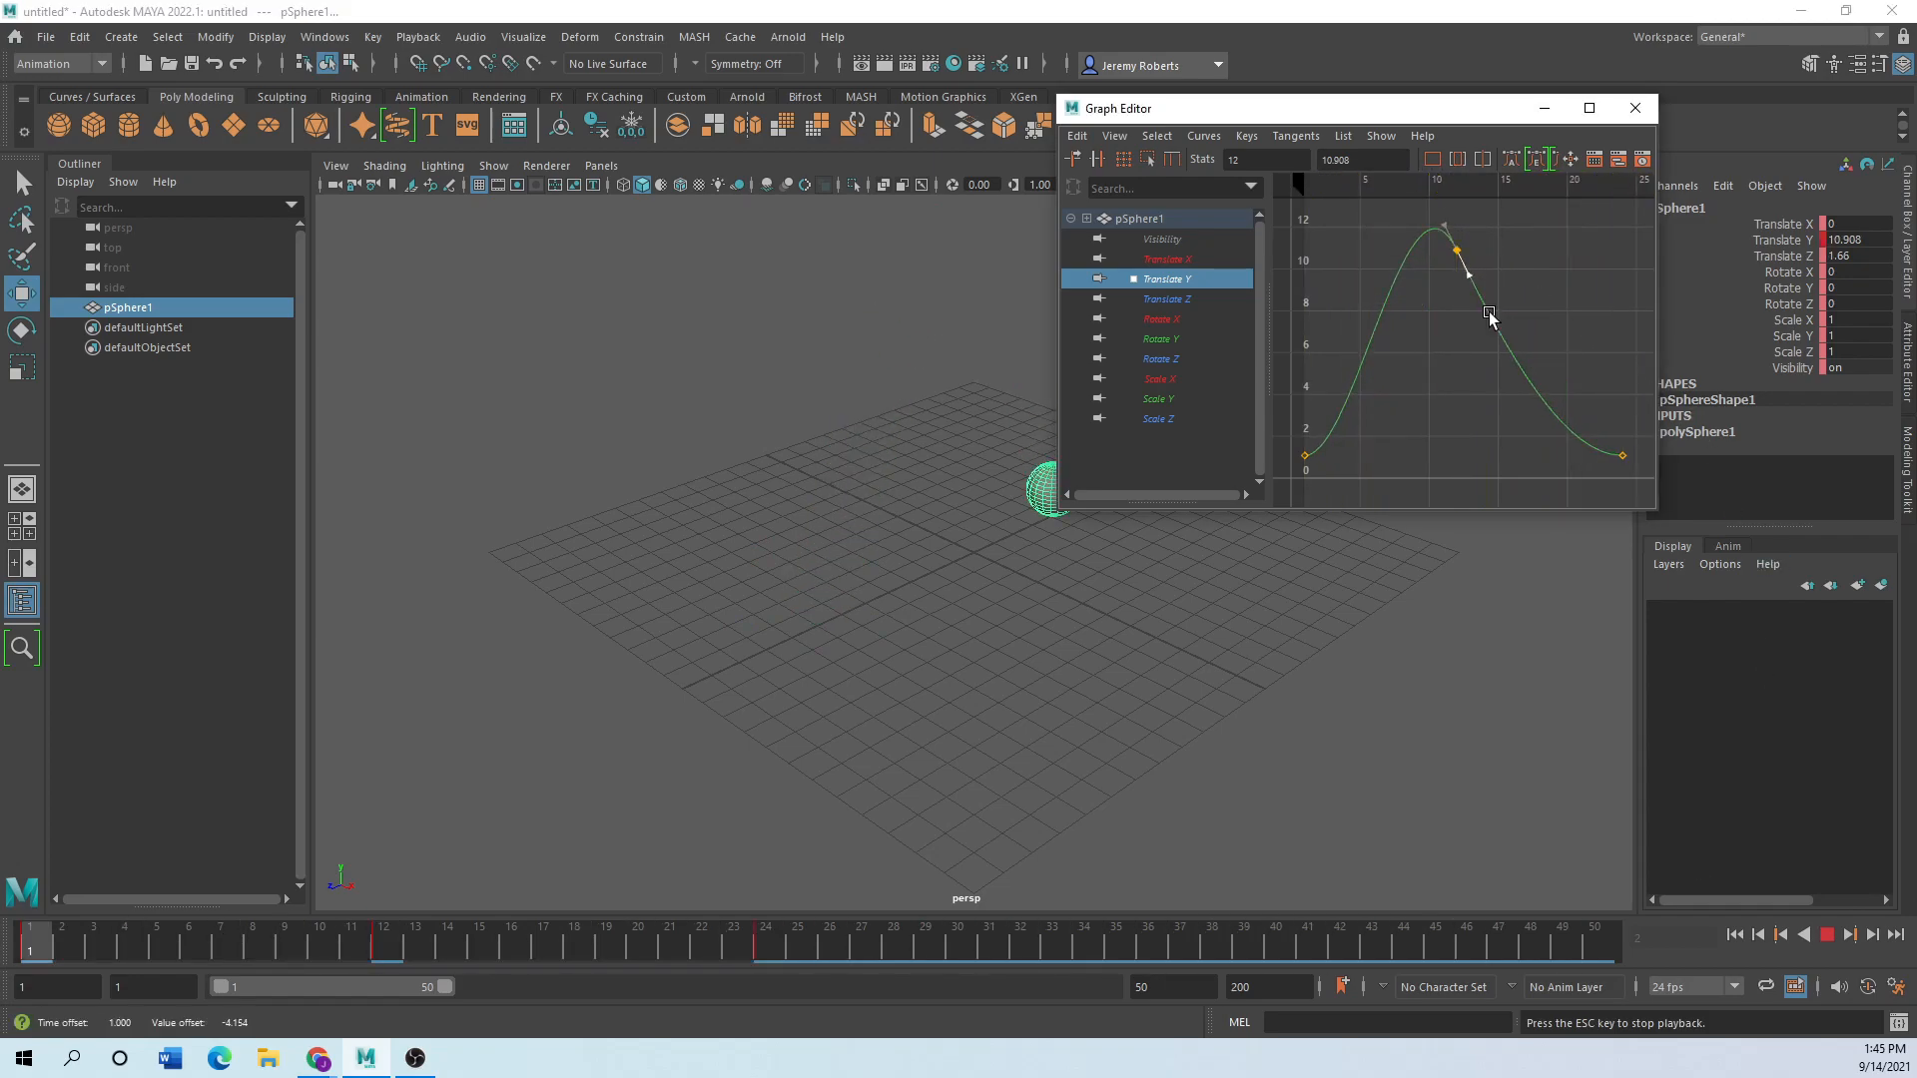
middle_drag(1488, 316, 1462, 223)
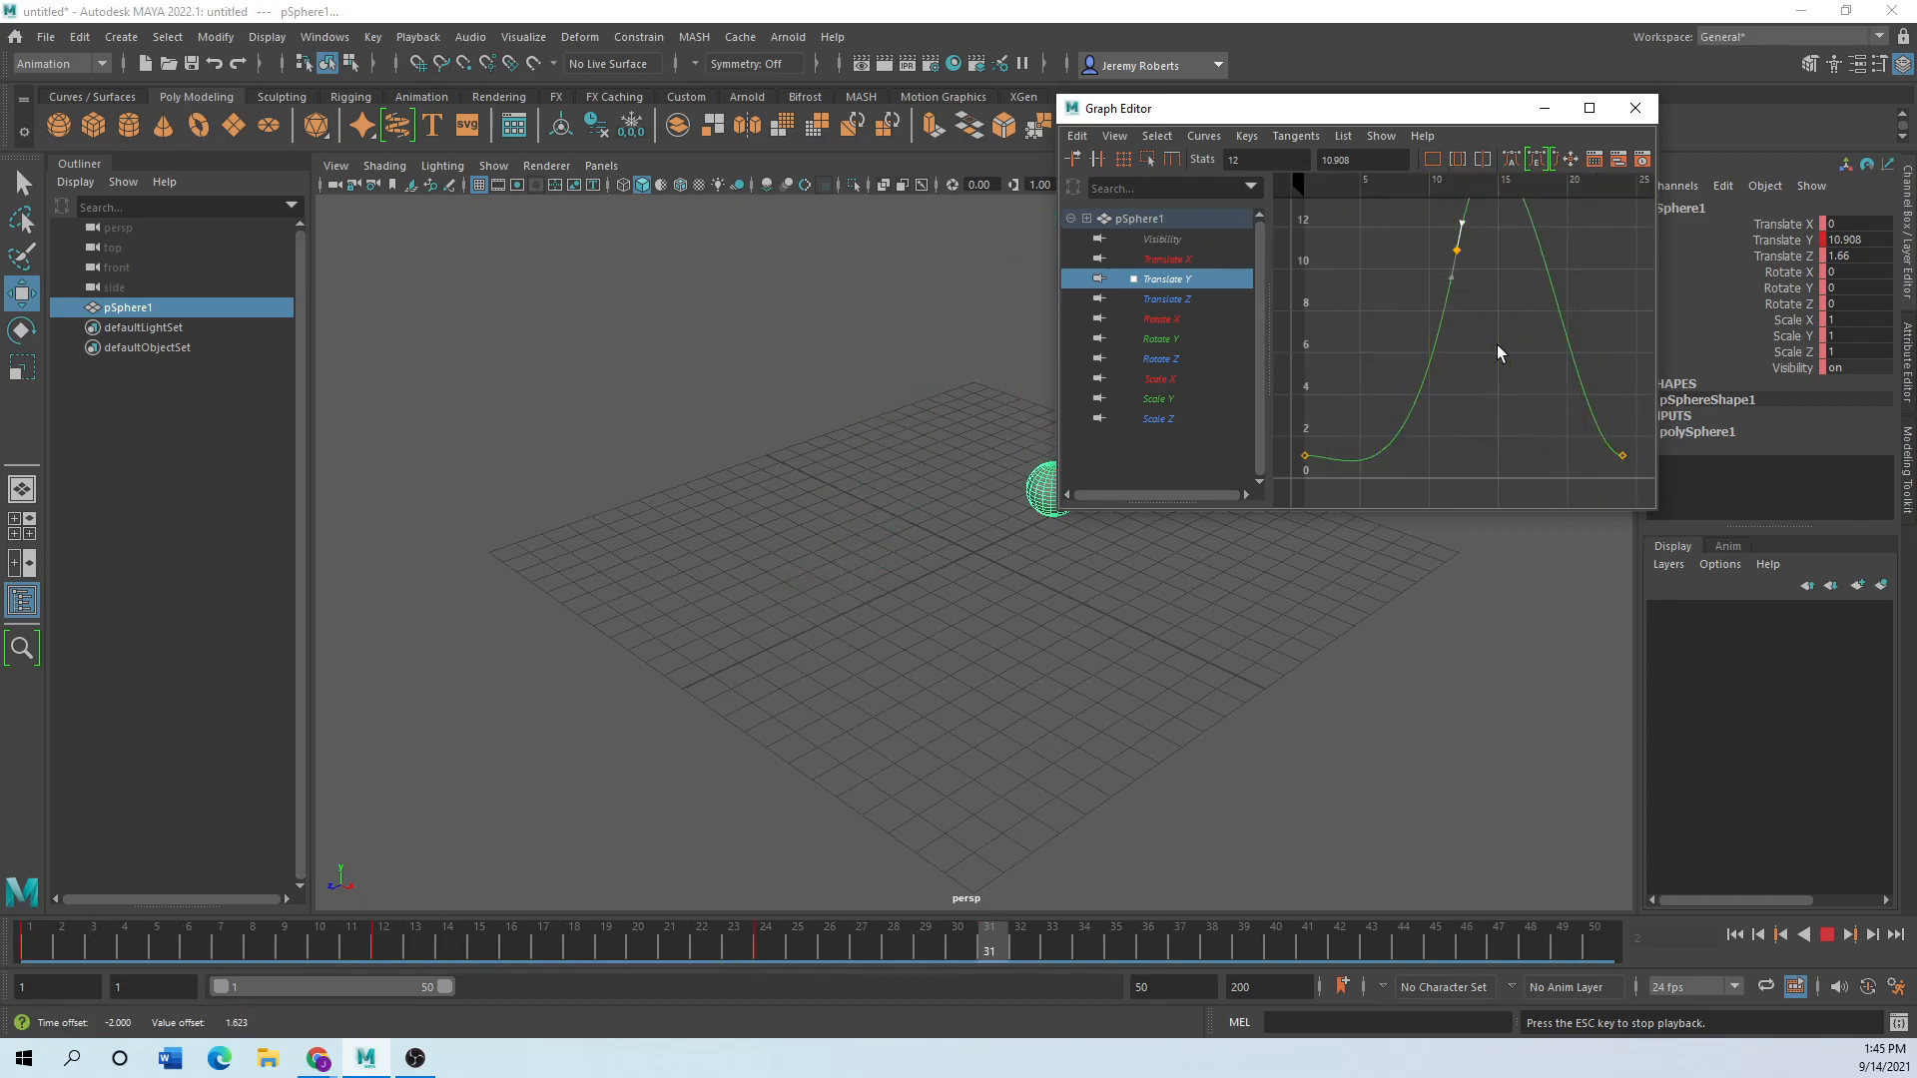
middle_drag(1455, 266, 1412, 247)
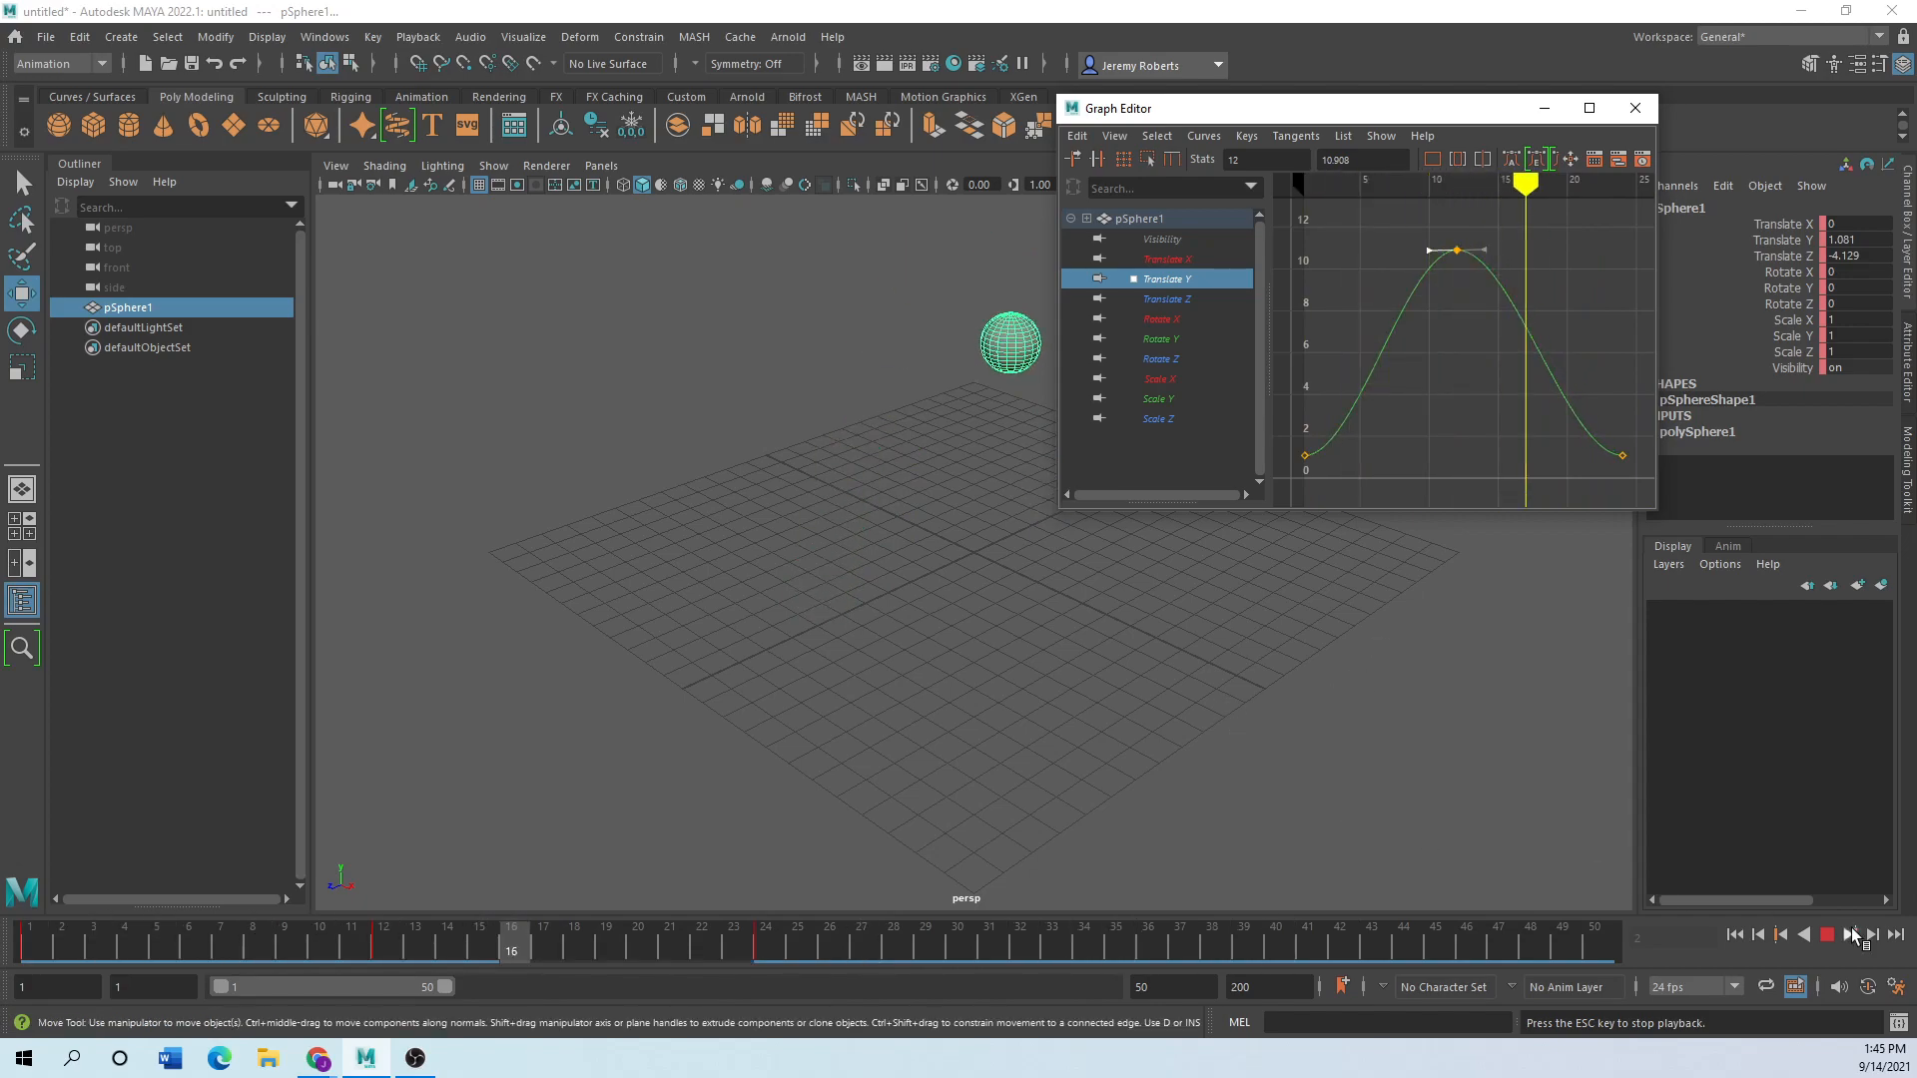
key(Escape)
Widen the Graph Editor and apply linear tangents to all Translate Y keys.
drag(1388, 121, 524, 315)
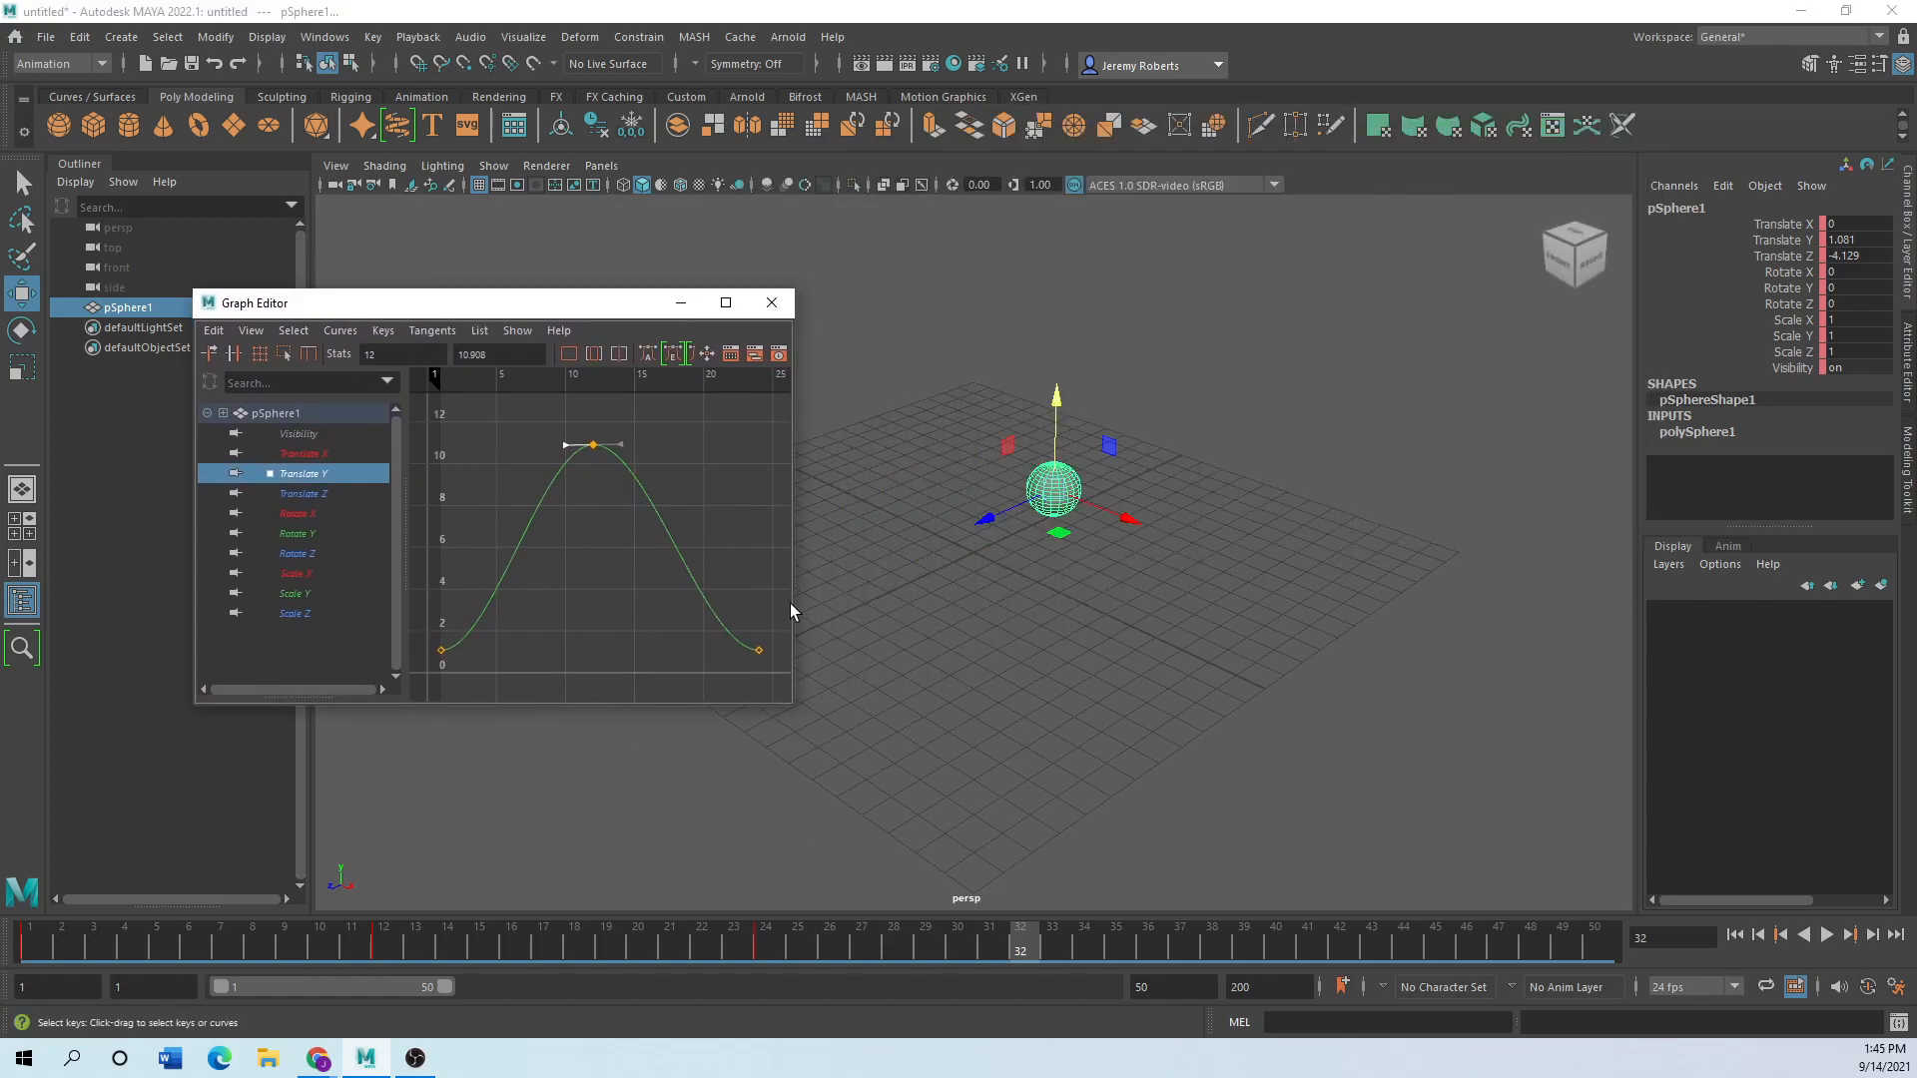
drag(791, 606, 1423, 606)
drag(796, 310, 826, 581)
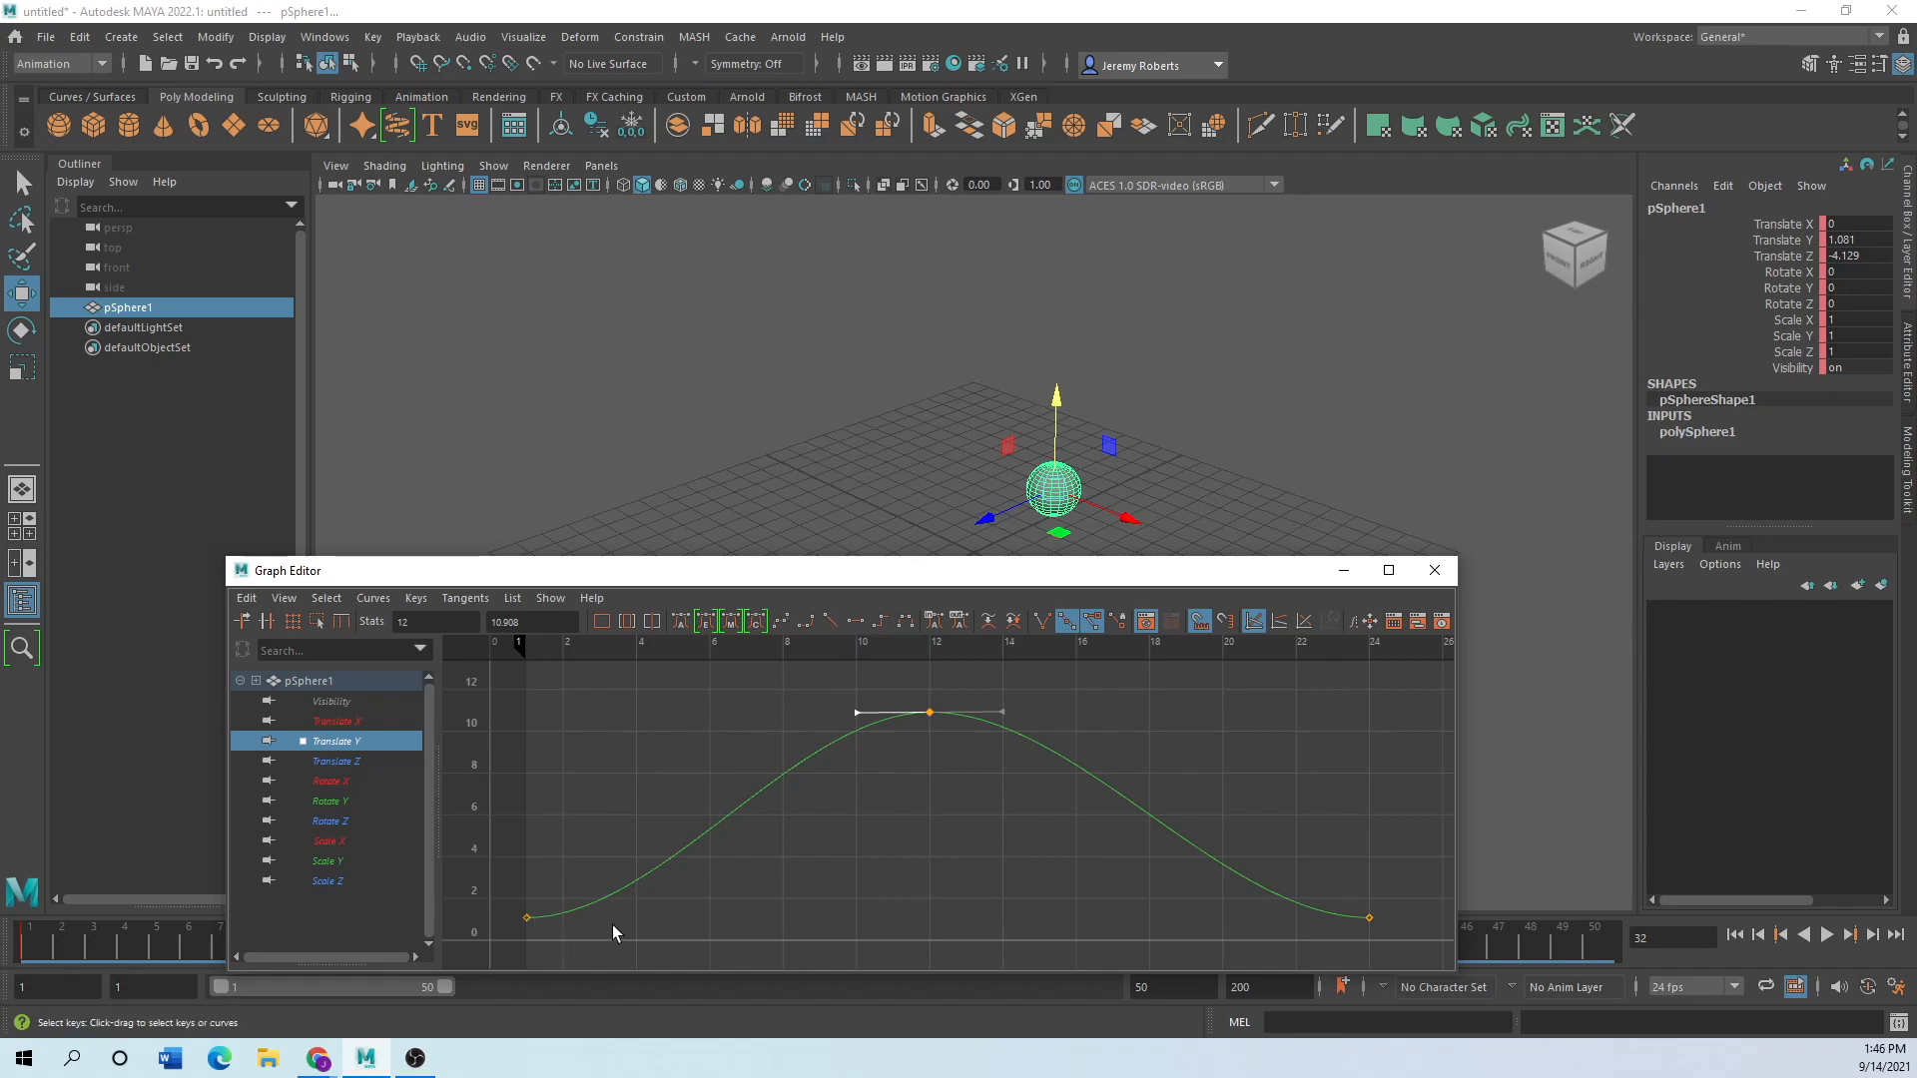
drag(1419, 730, 470, 970)
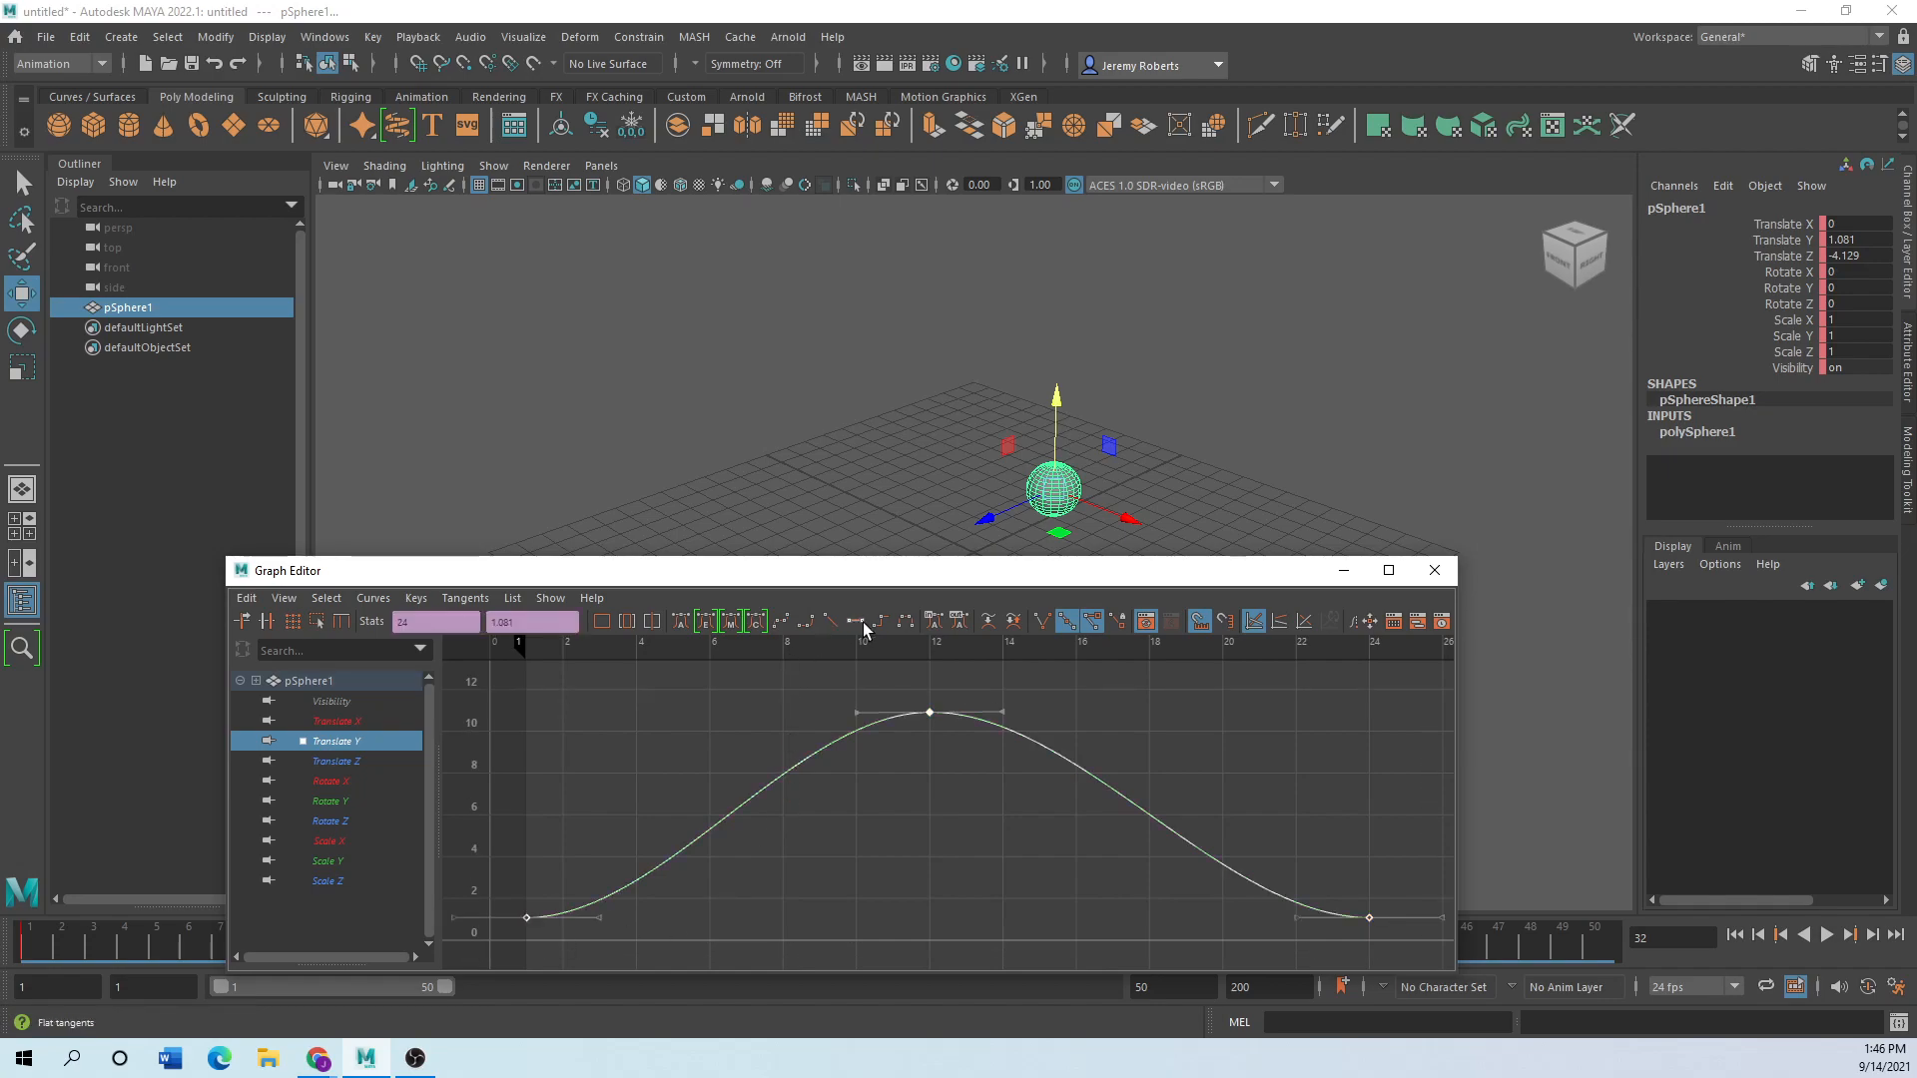
click(825, 621)
Place a compact Graph Editor beside the sphere and play the animation to review the linear motion.
drag(708, 580, 495, 386)
drag(1242, 657, 564, 664)
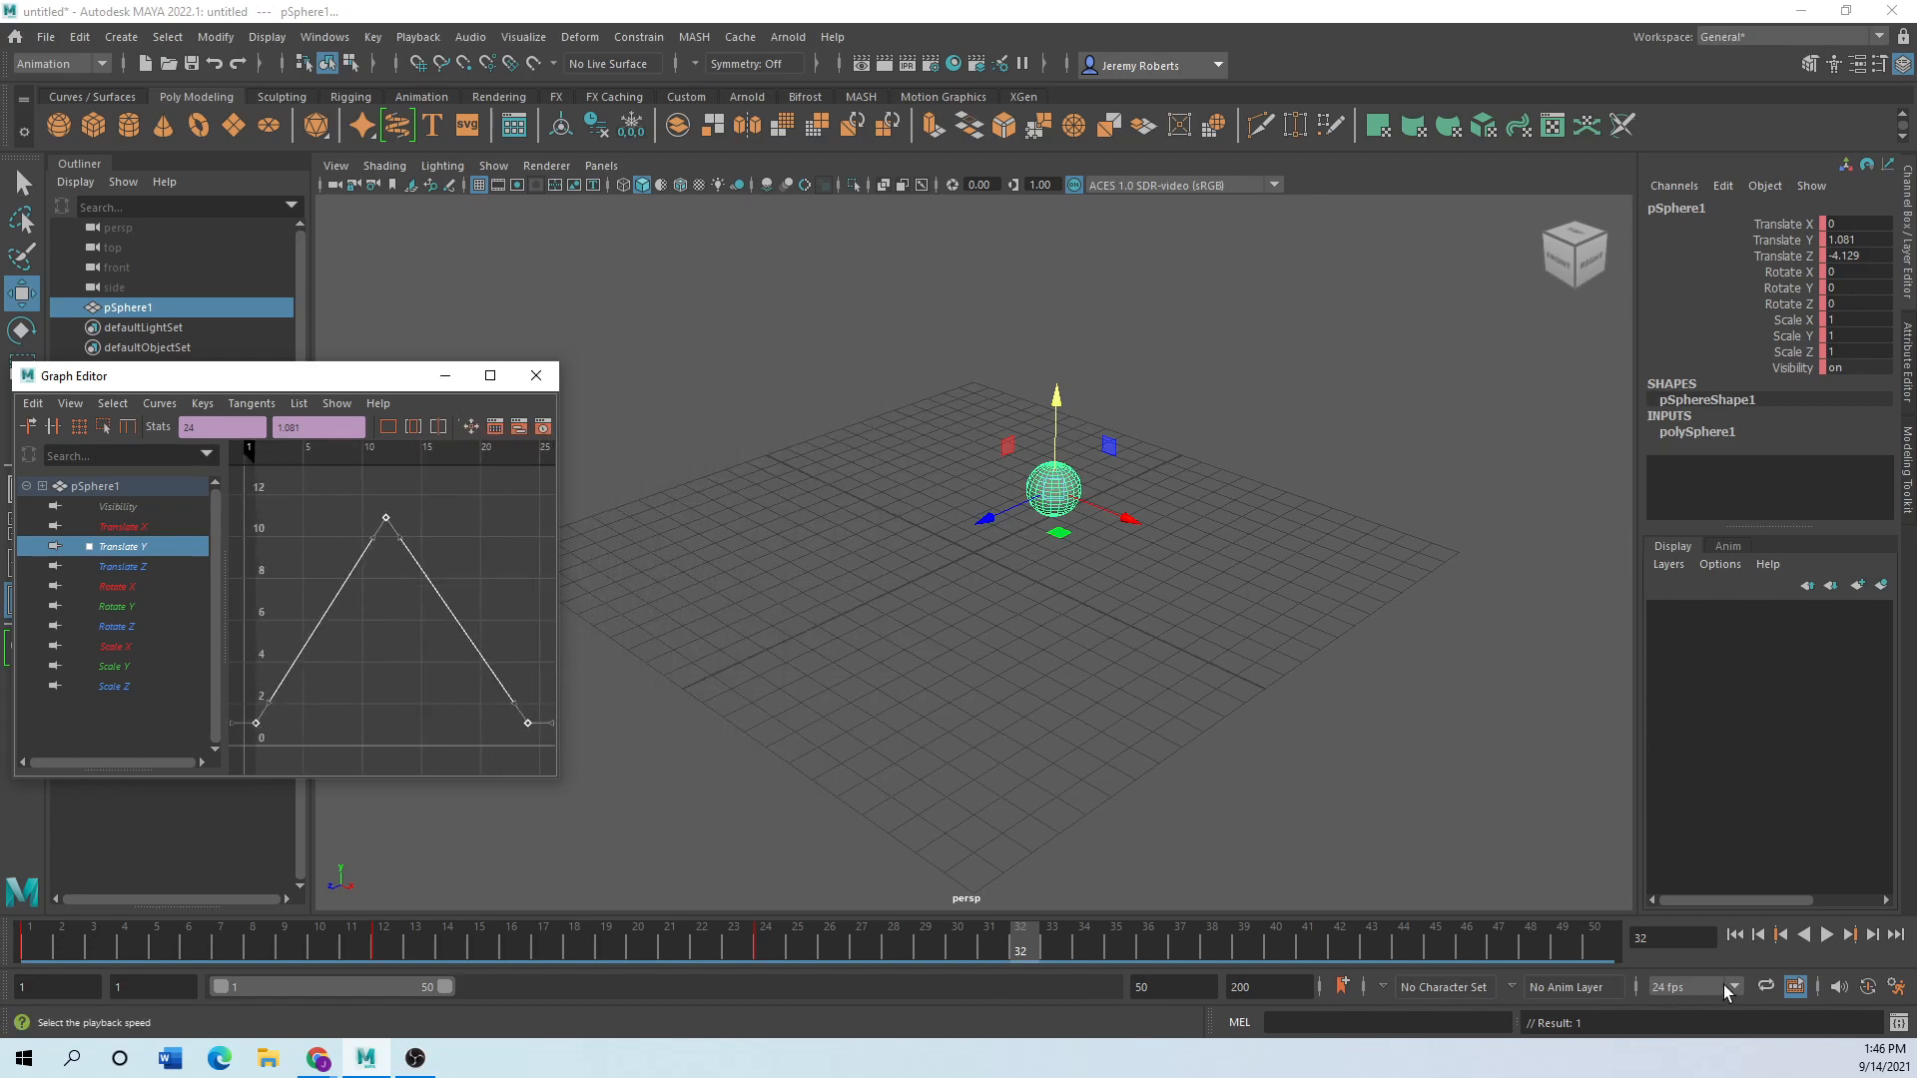
click(1827, 938)
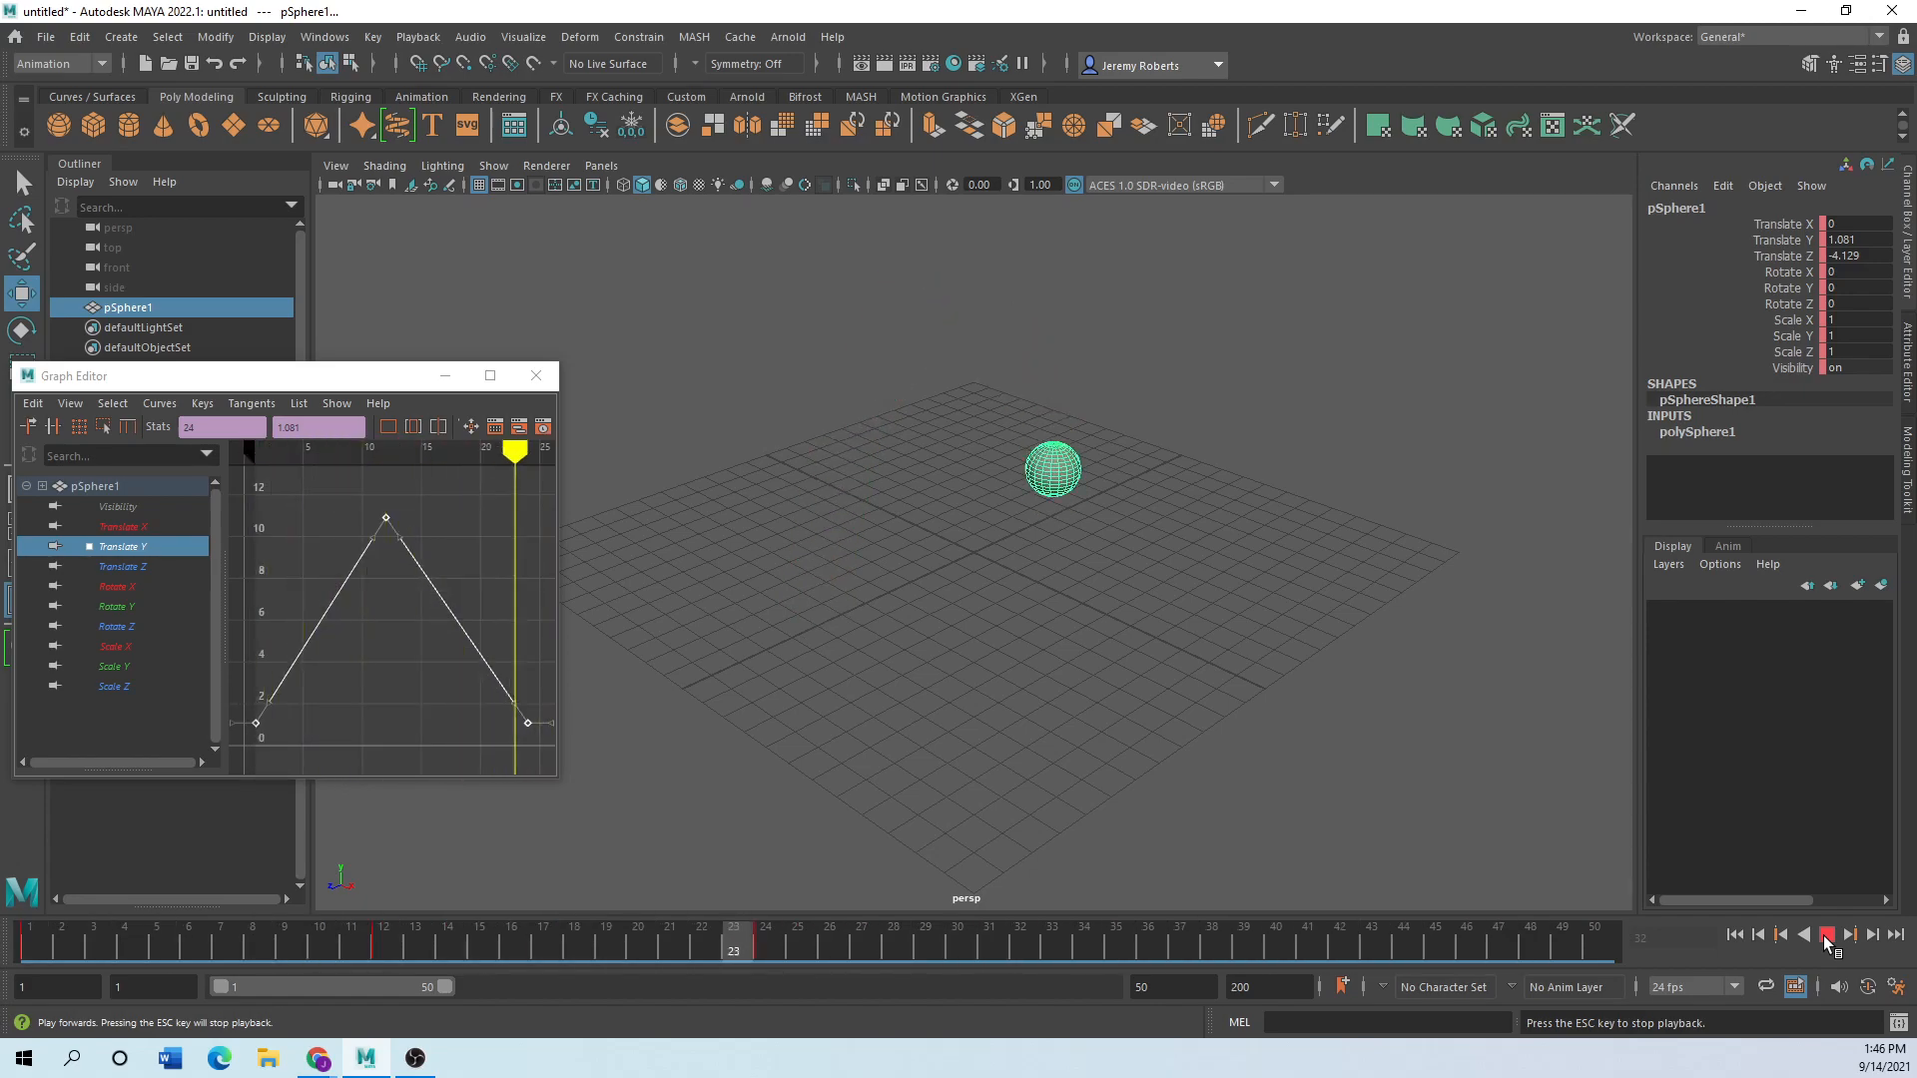
click(1828, 943)
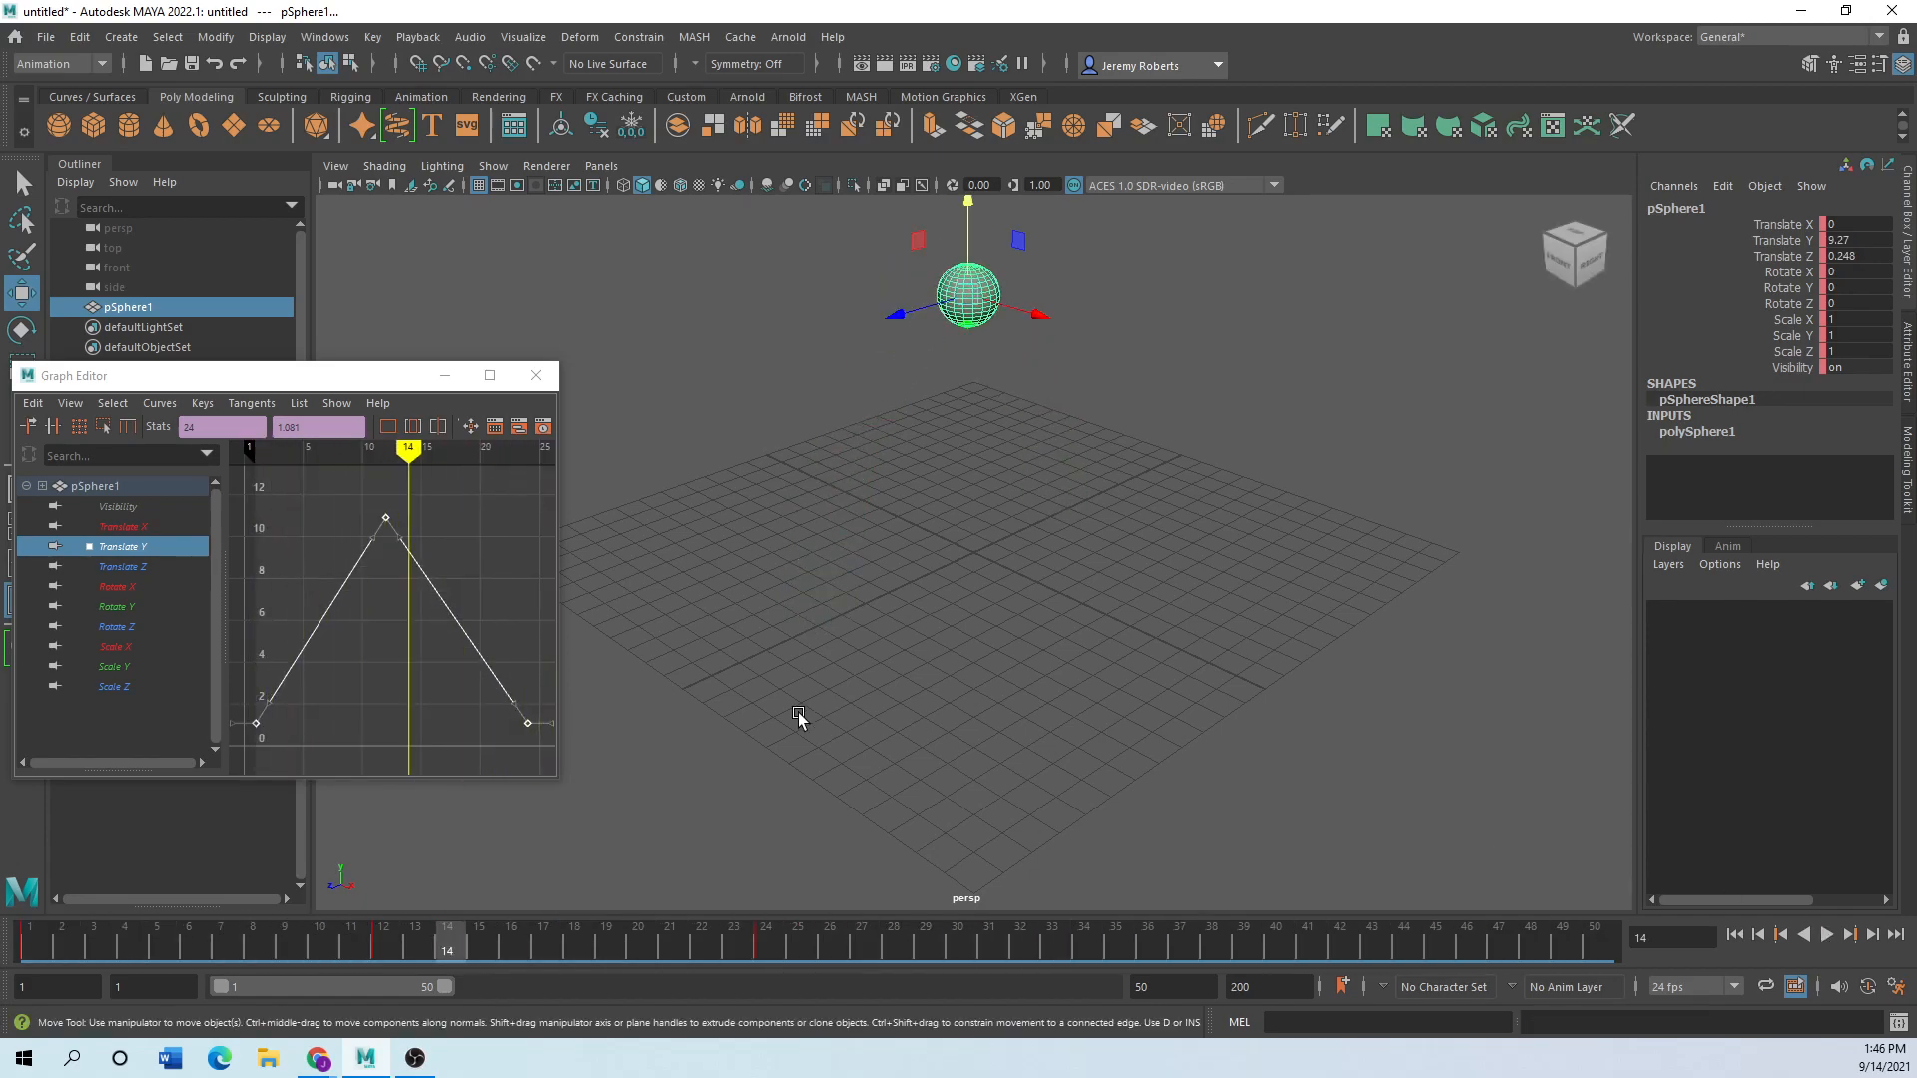
Widen the Graph Editor again and apply spline tangents to all Translate Y keys.
drag(557, 686, 1292, 683)
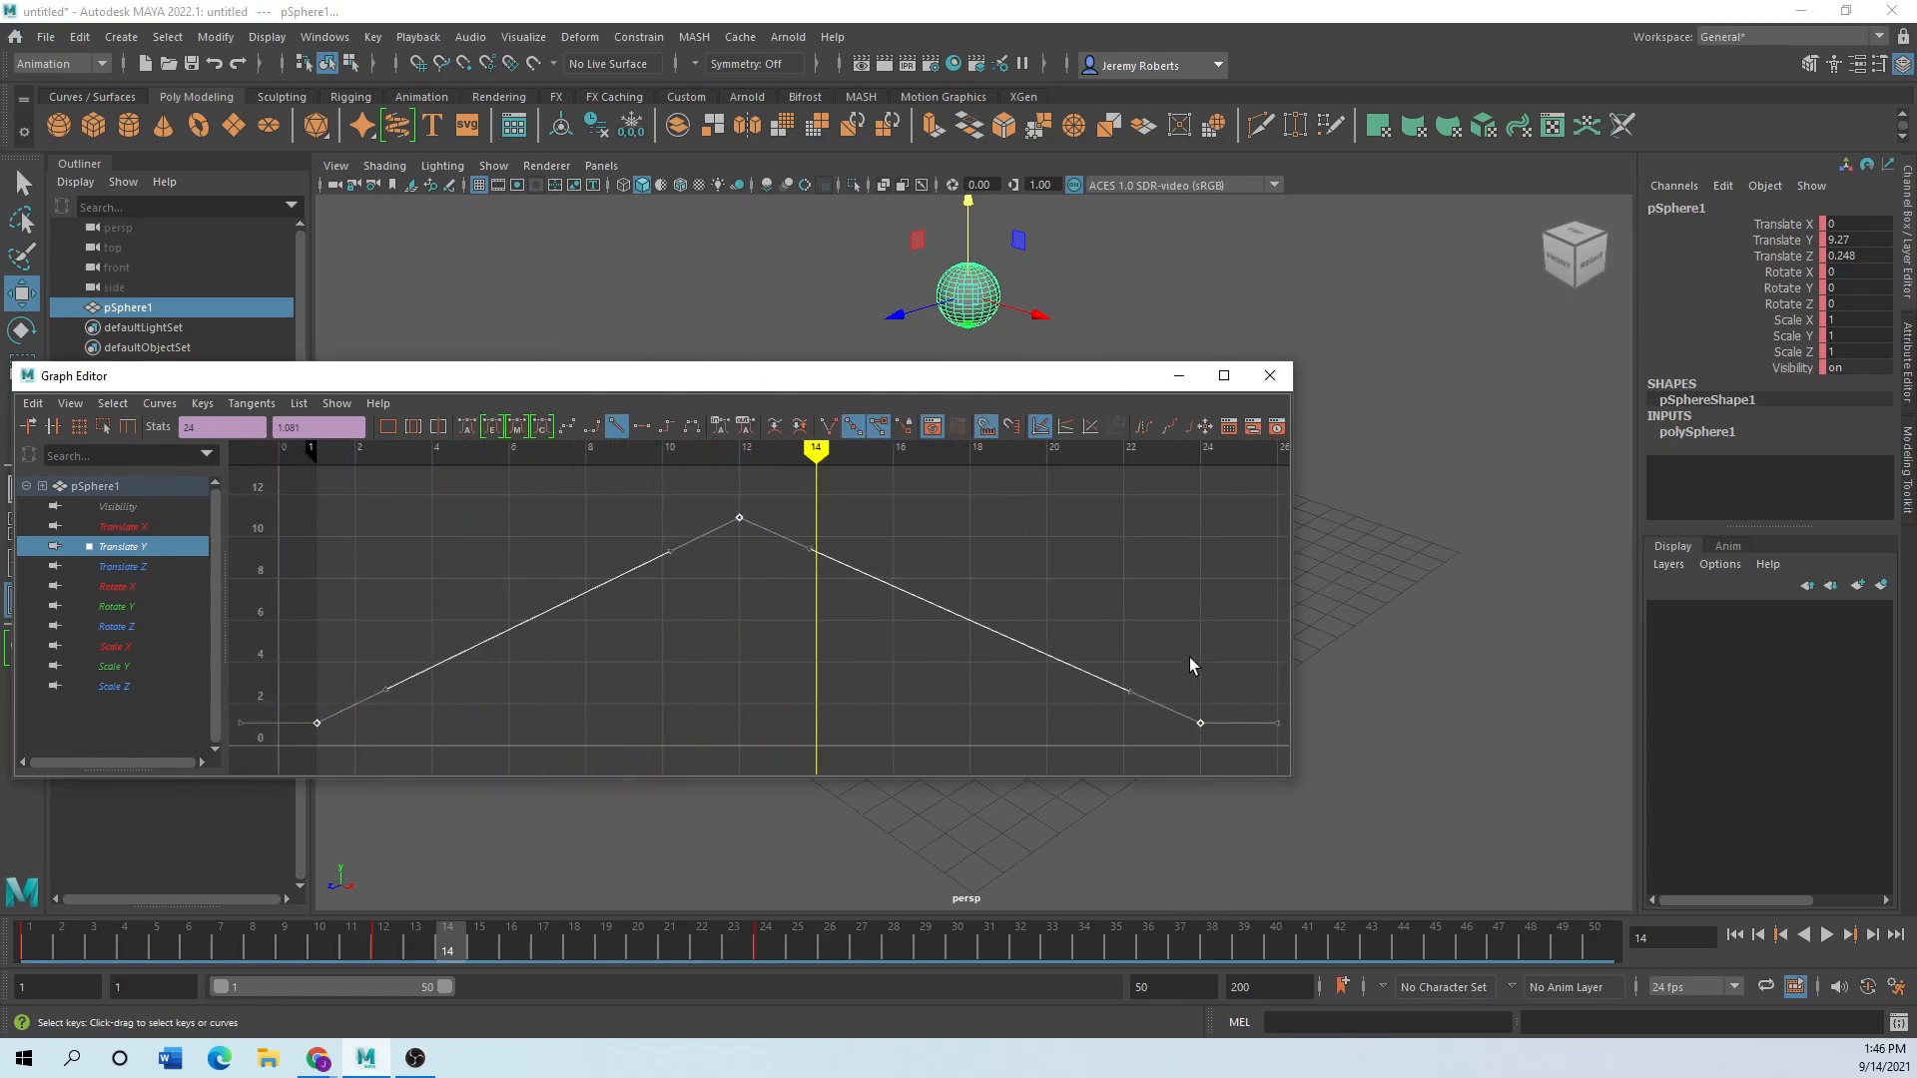
drag(914, 753, 283, 758)
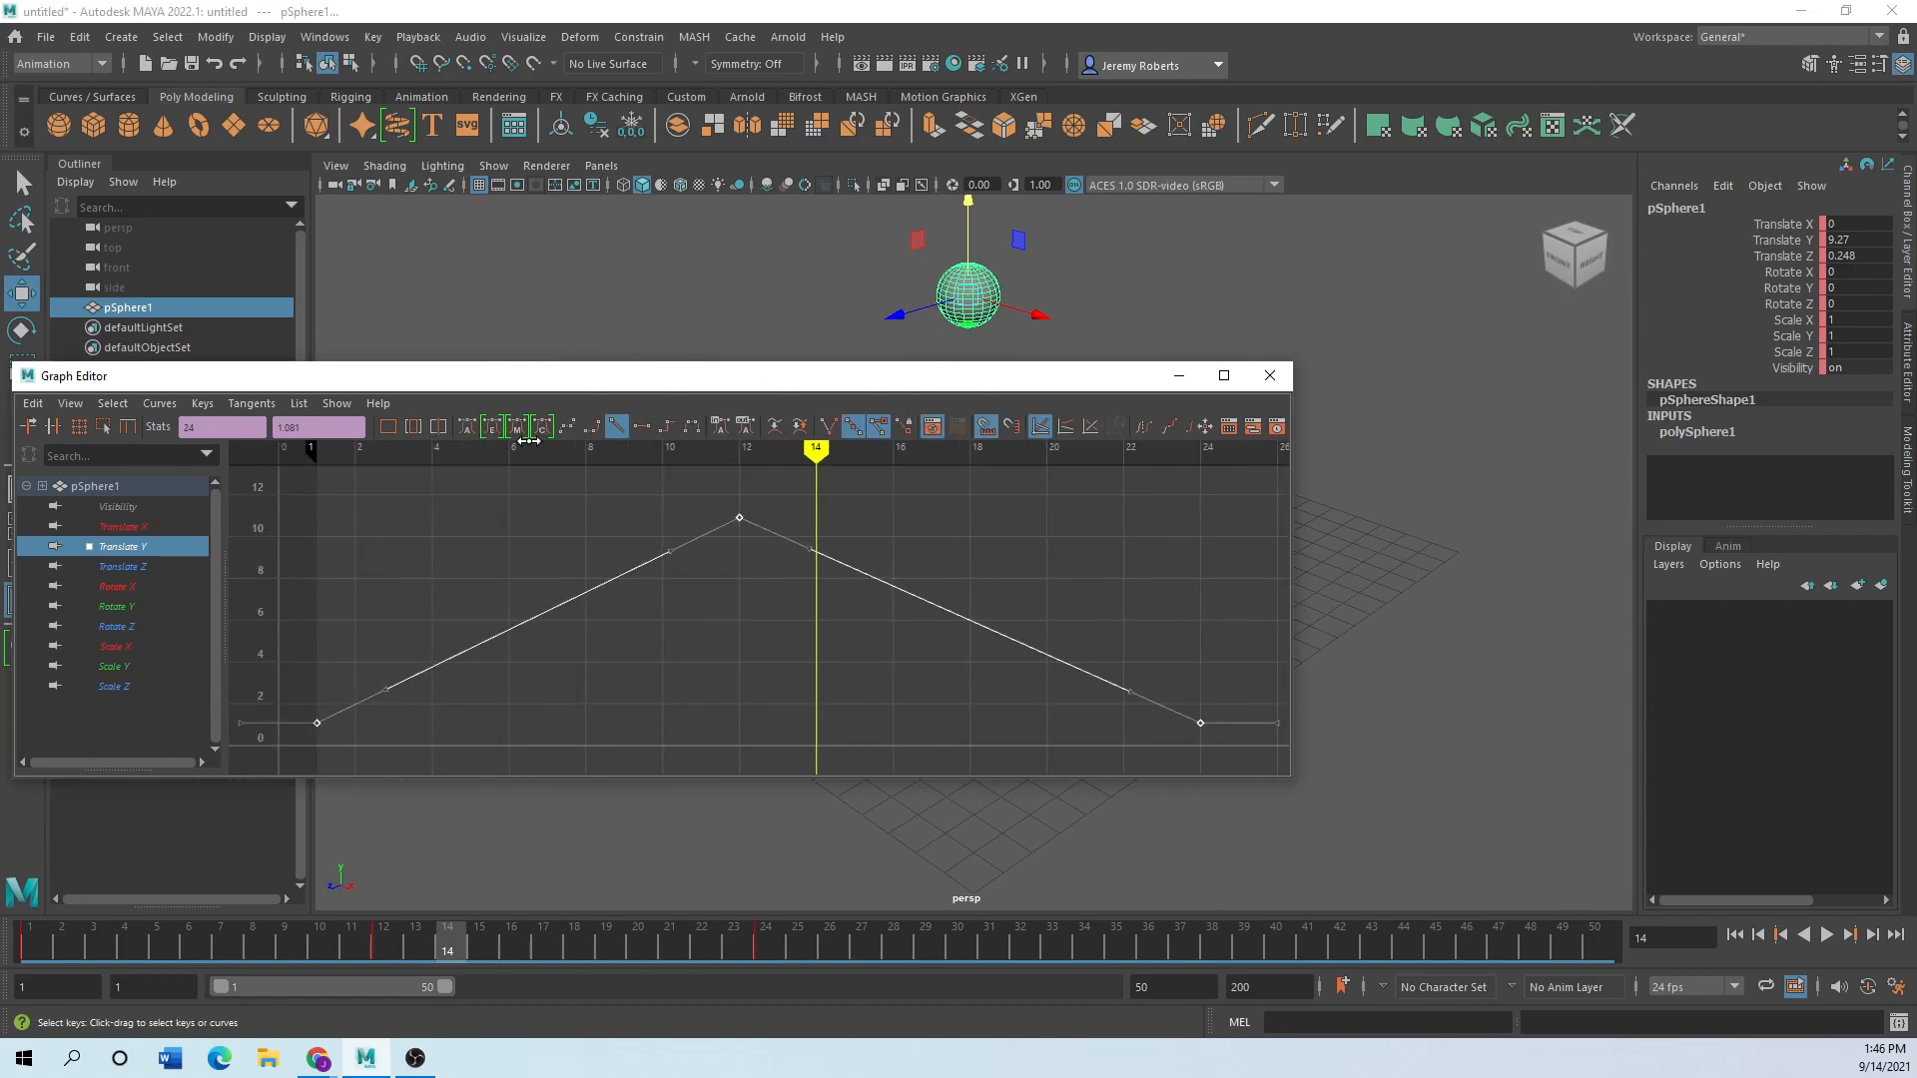
click(593, 430)
click(641, 687)
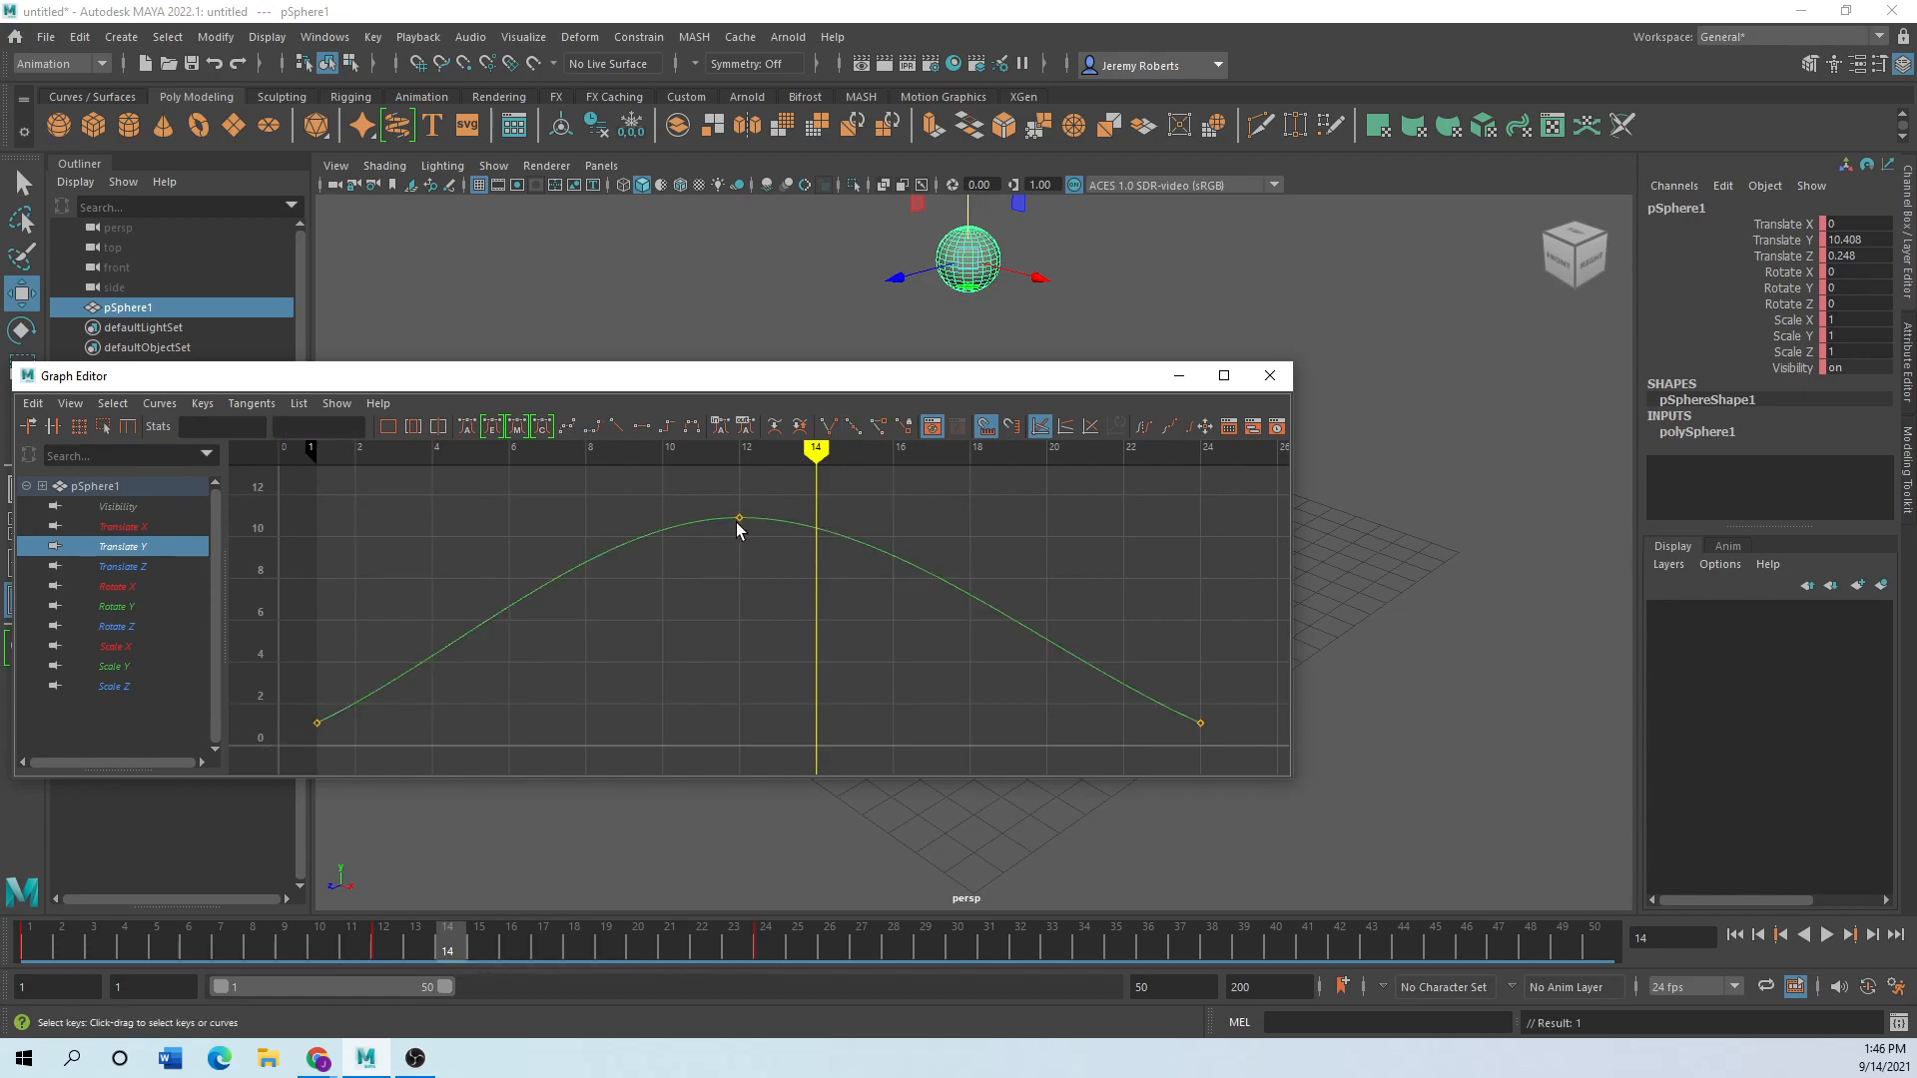
Set the current time to frame 12 and lower the Translate Y peak key to about 9.3.
click(738, 518)
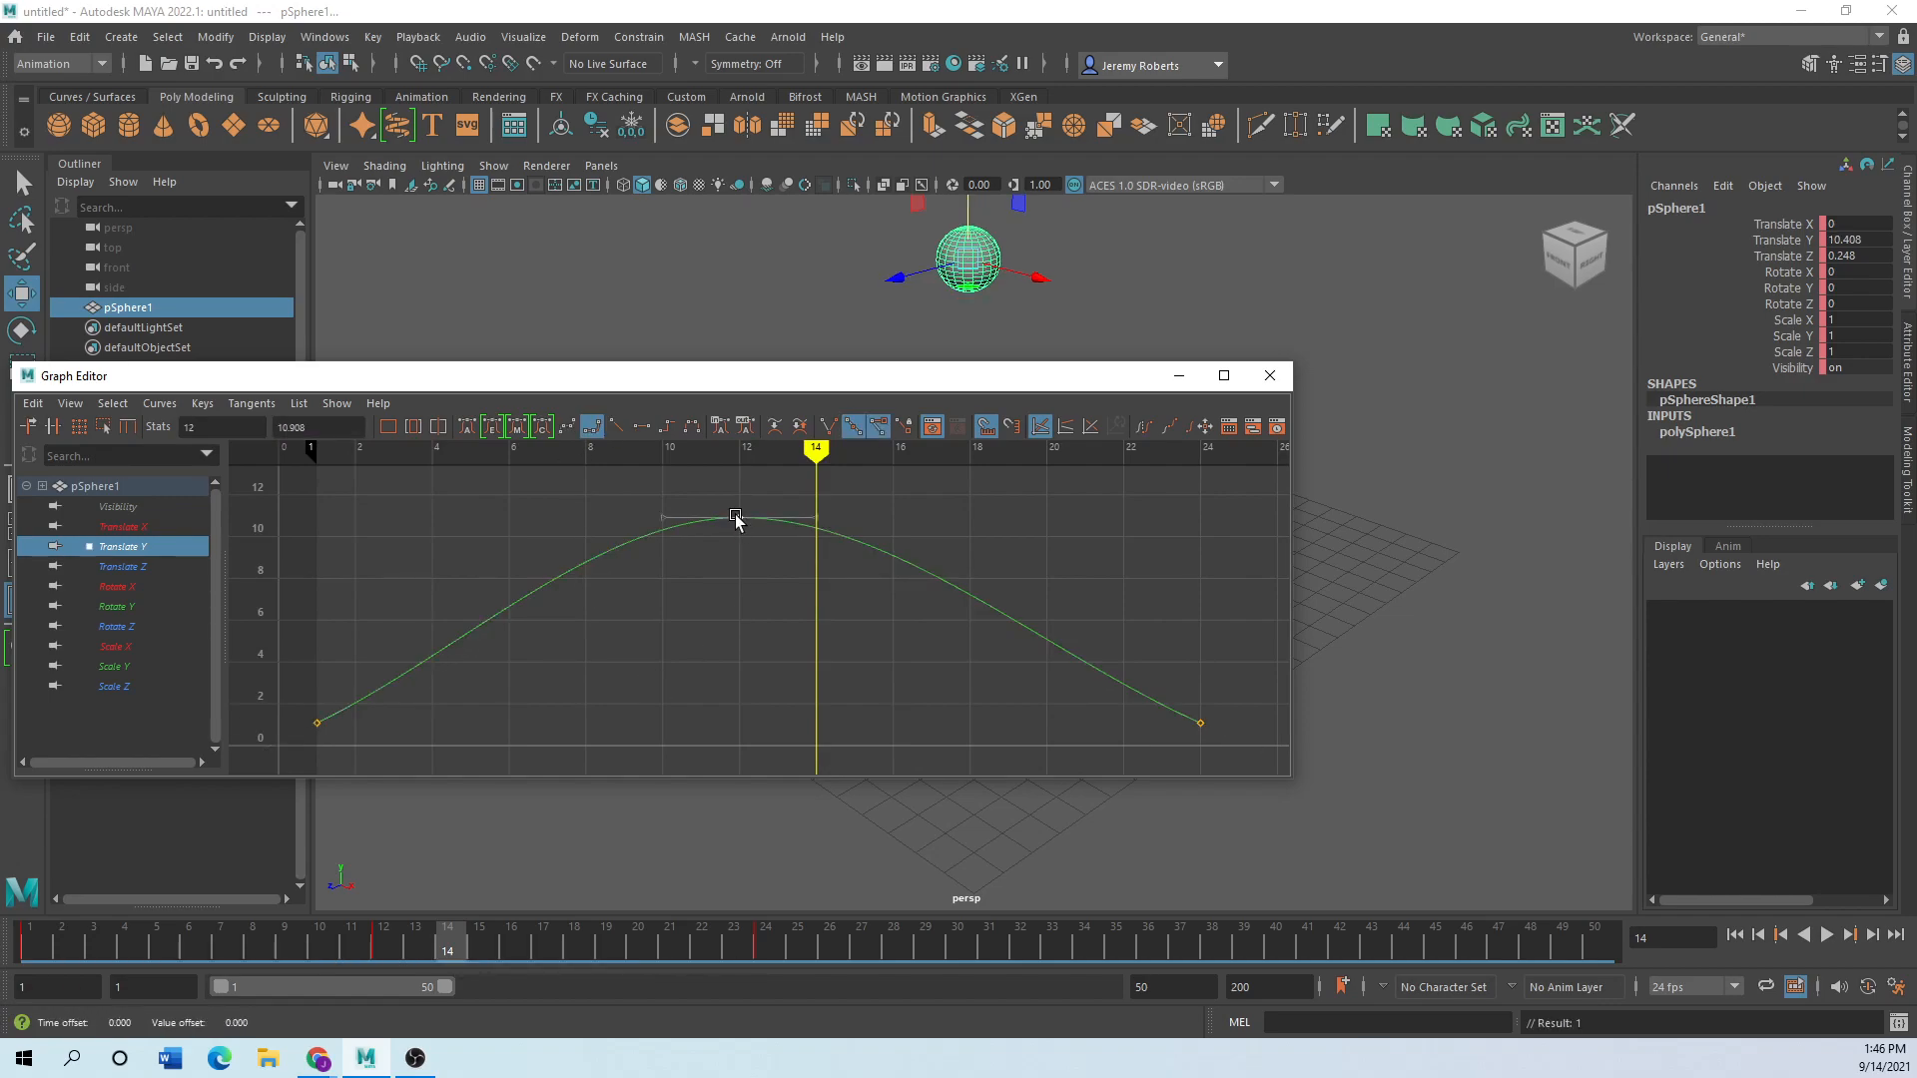
click(316, 736)
mouse_move(816, 450)
mouse_down()
mouse_move(318, 450)
mouse_move(735, 446)
mouse_up()
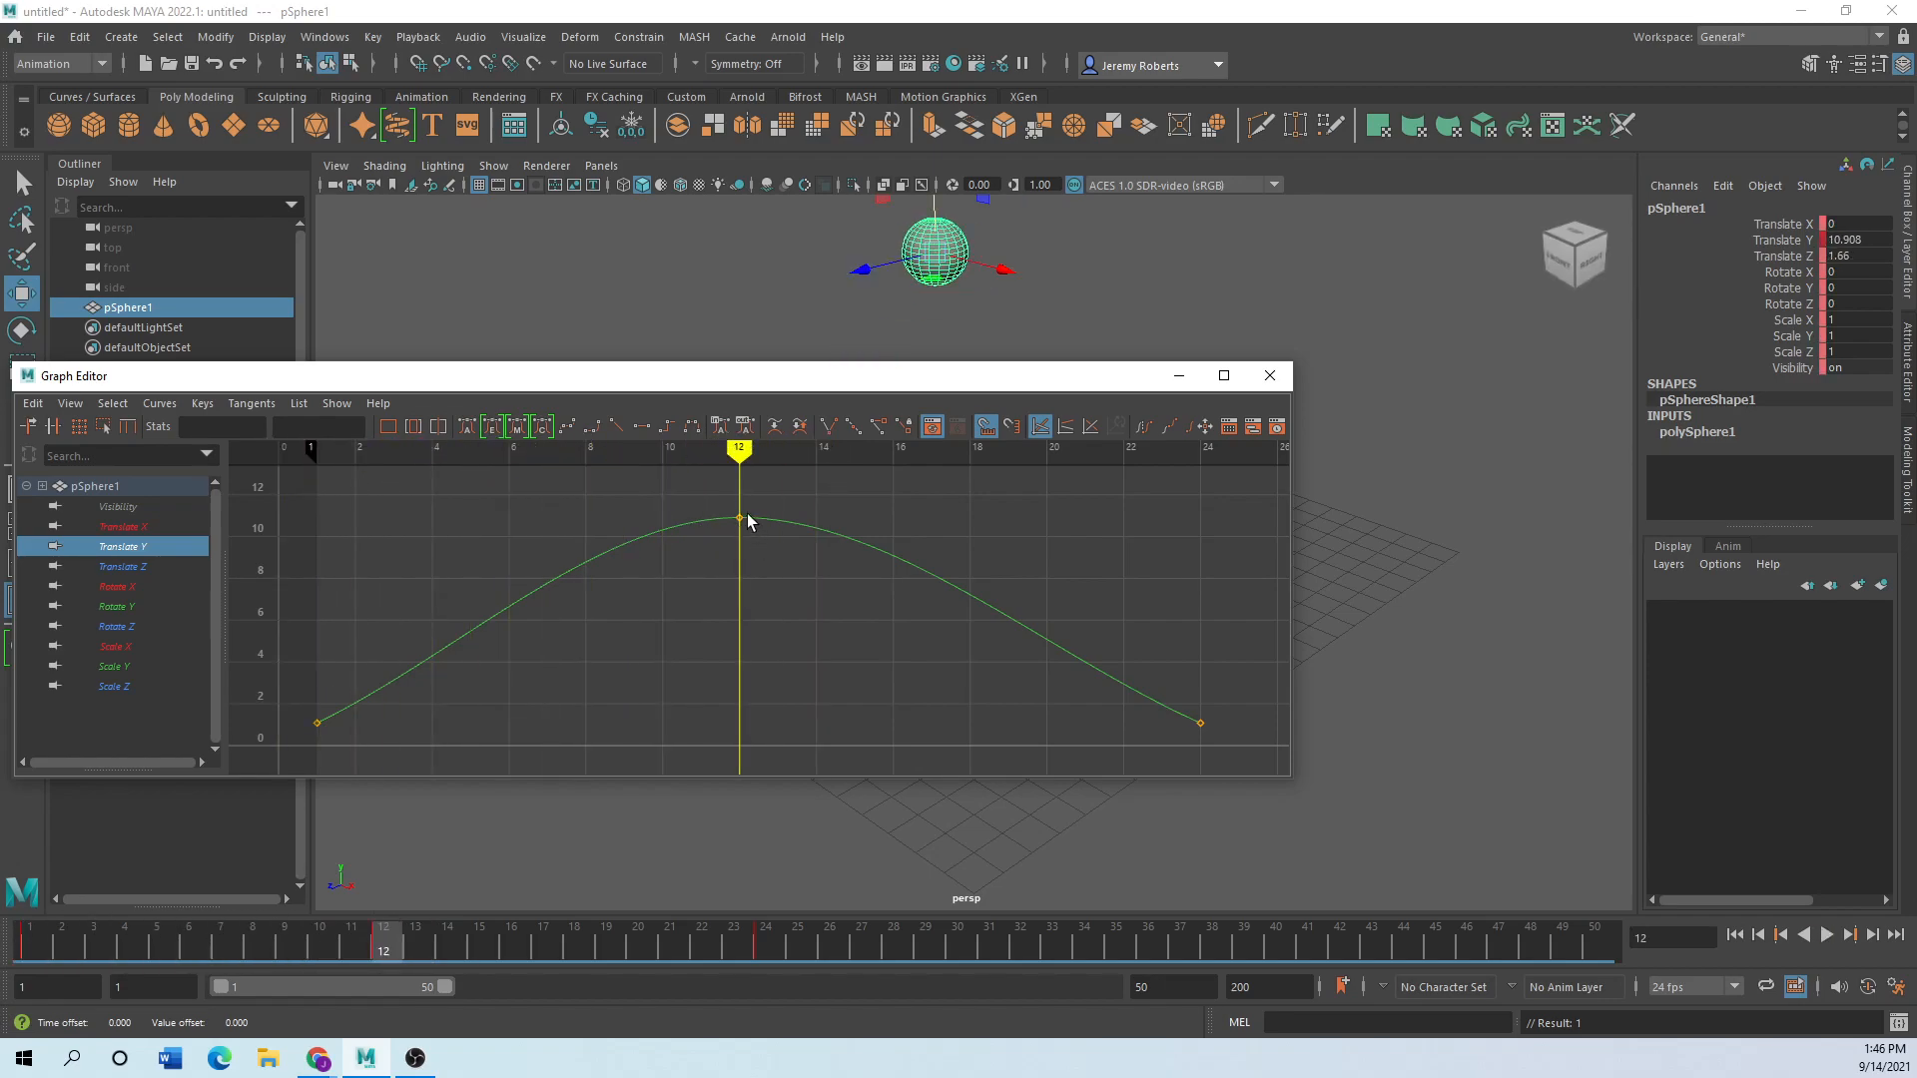
drag(739, 516, 739, 550)
Steepen the tangents of the Translate Y start and end keys and raise the peak key to about 11.4.
click(318, 723)
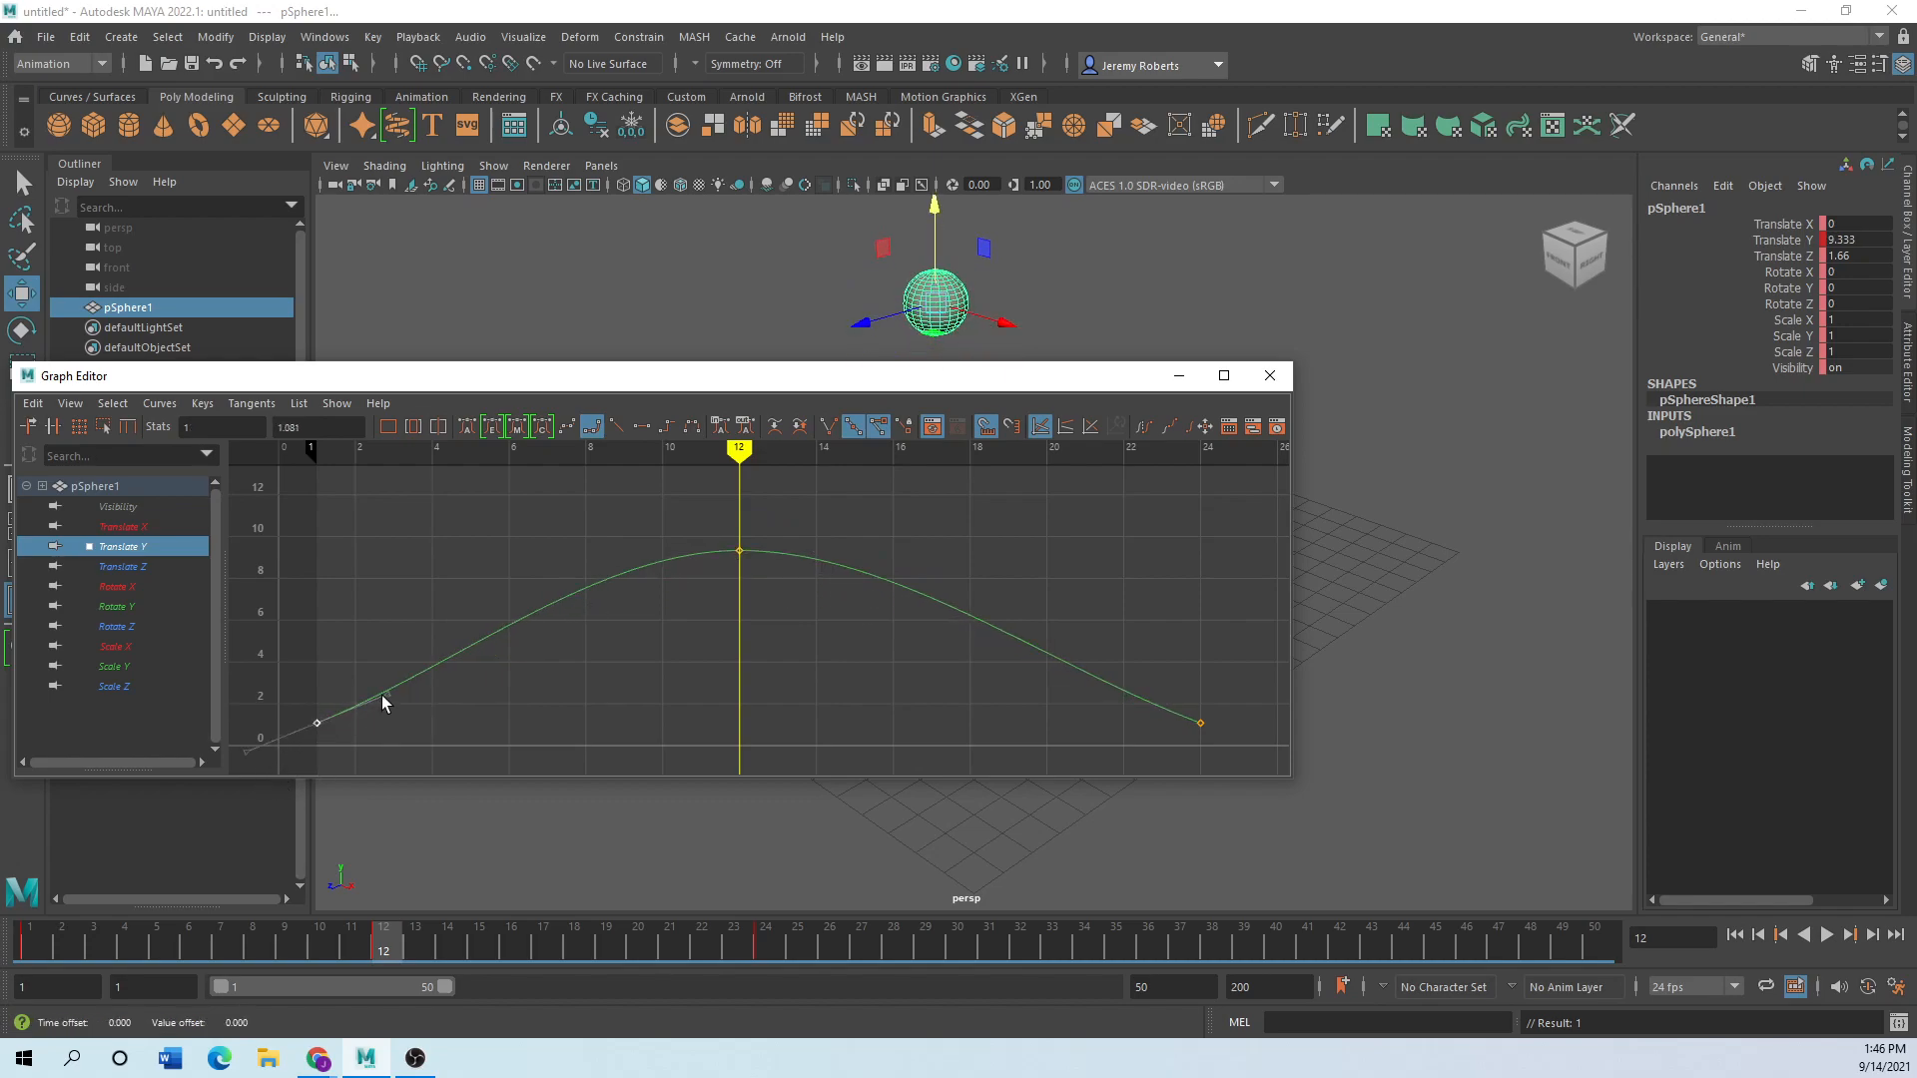
drag(385, 693, 354, 656)
click(1202, 726)
drag(1130, 699, 1163, 660)
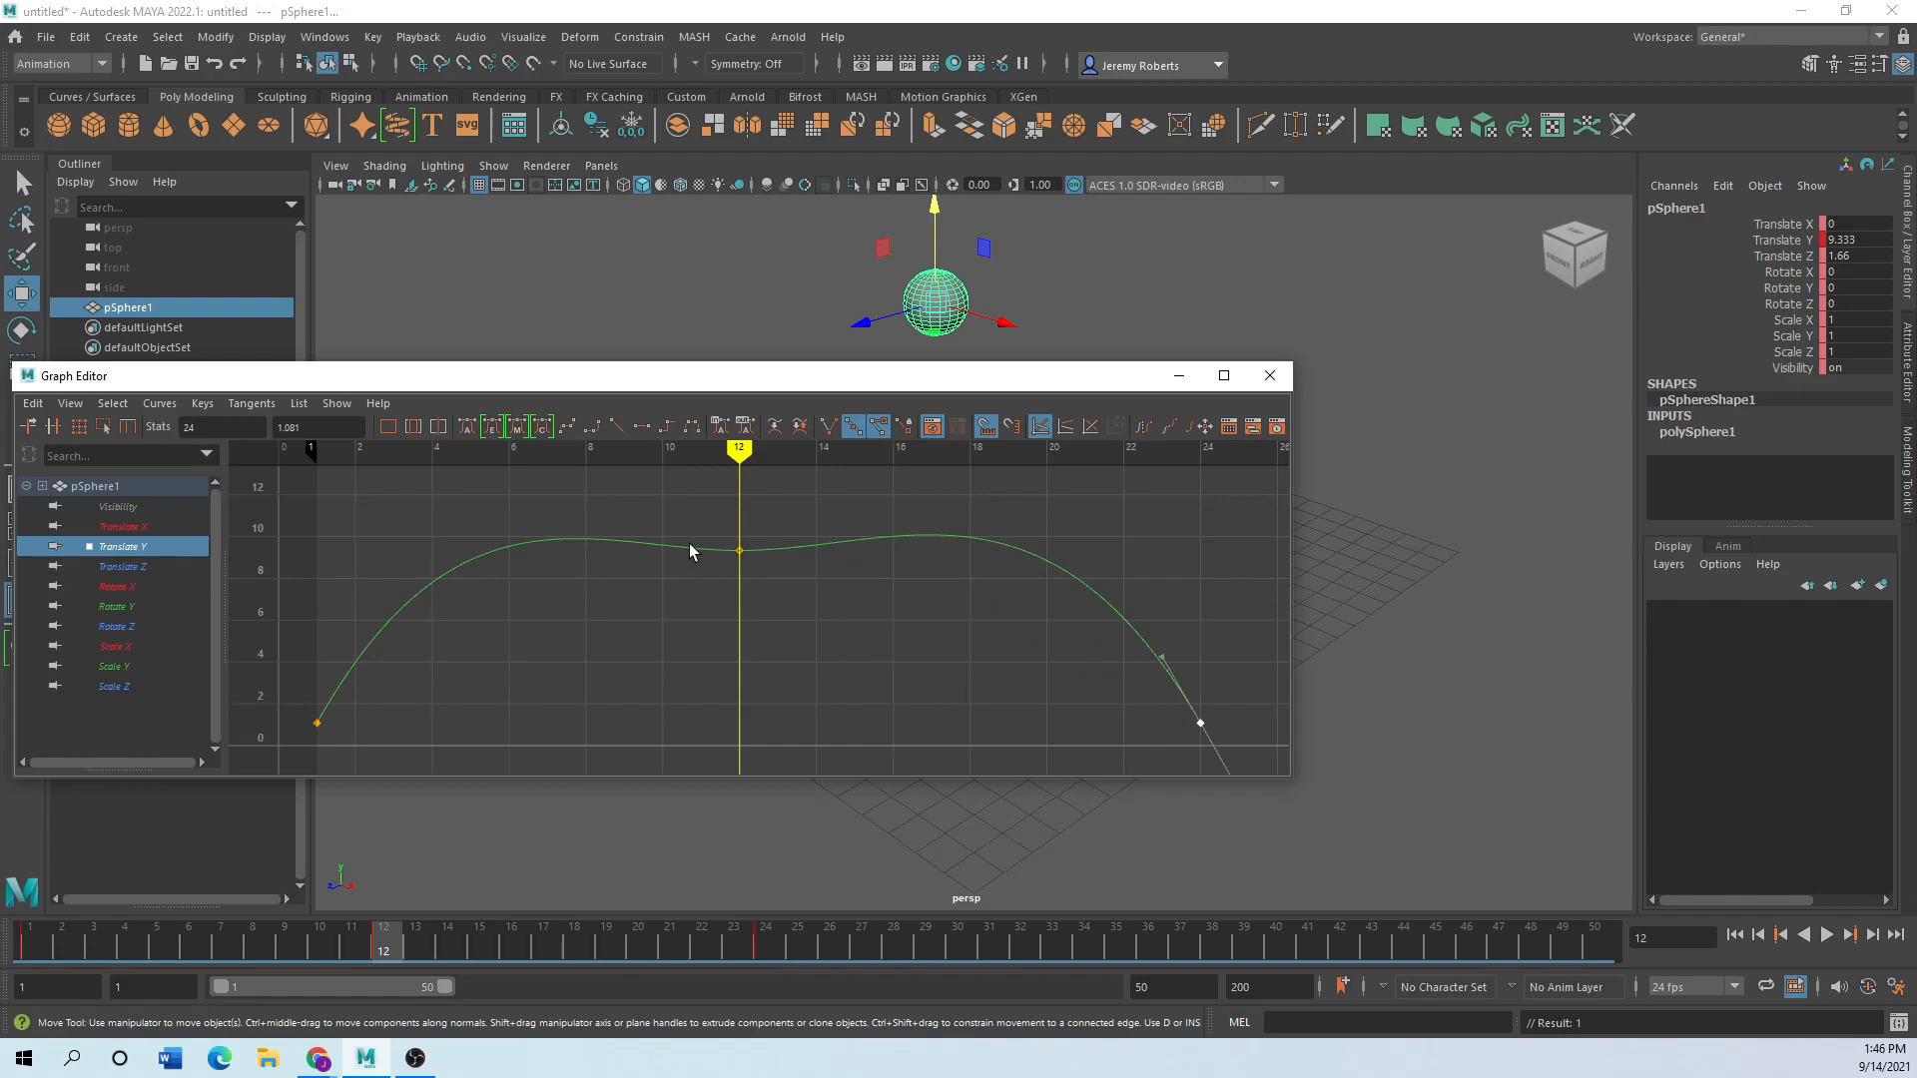
drag(737, 557, 734, 507)
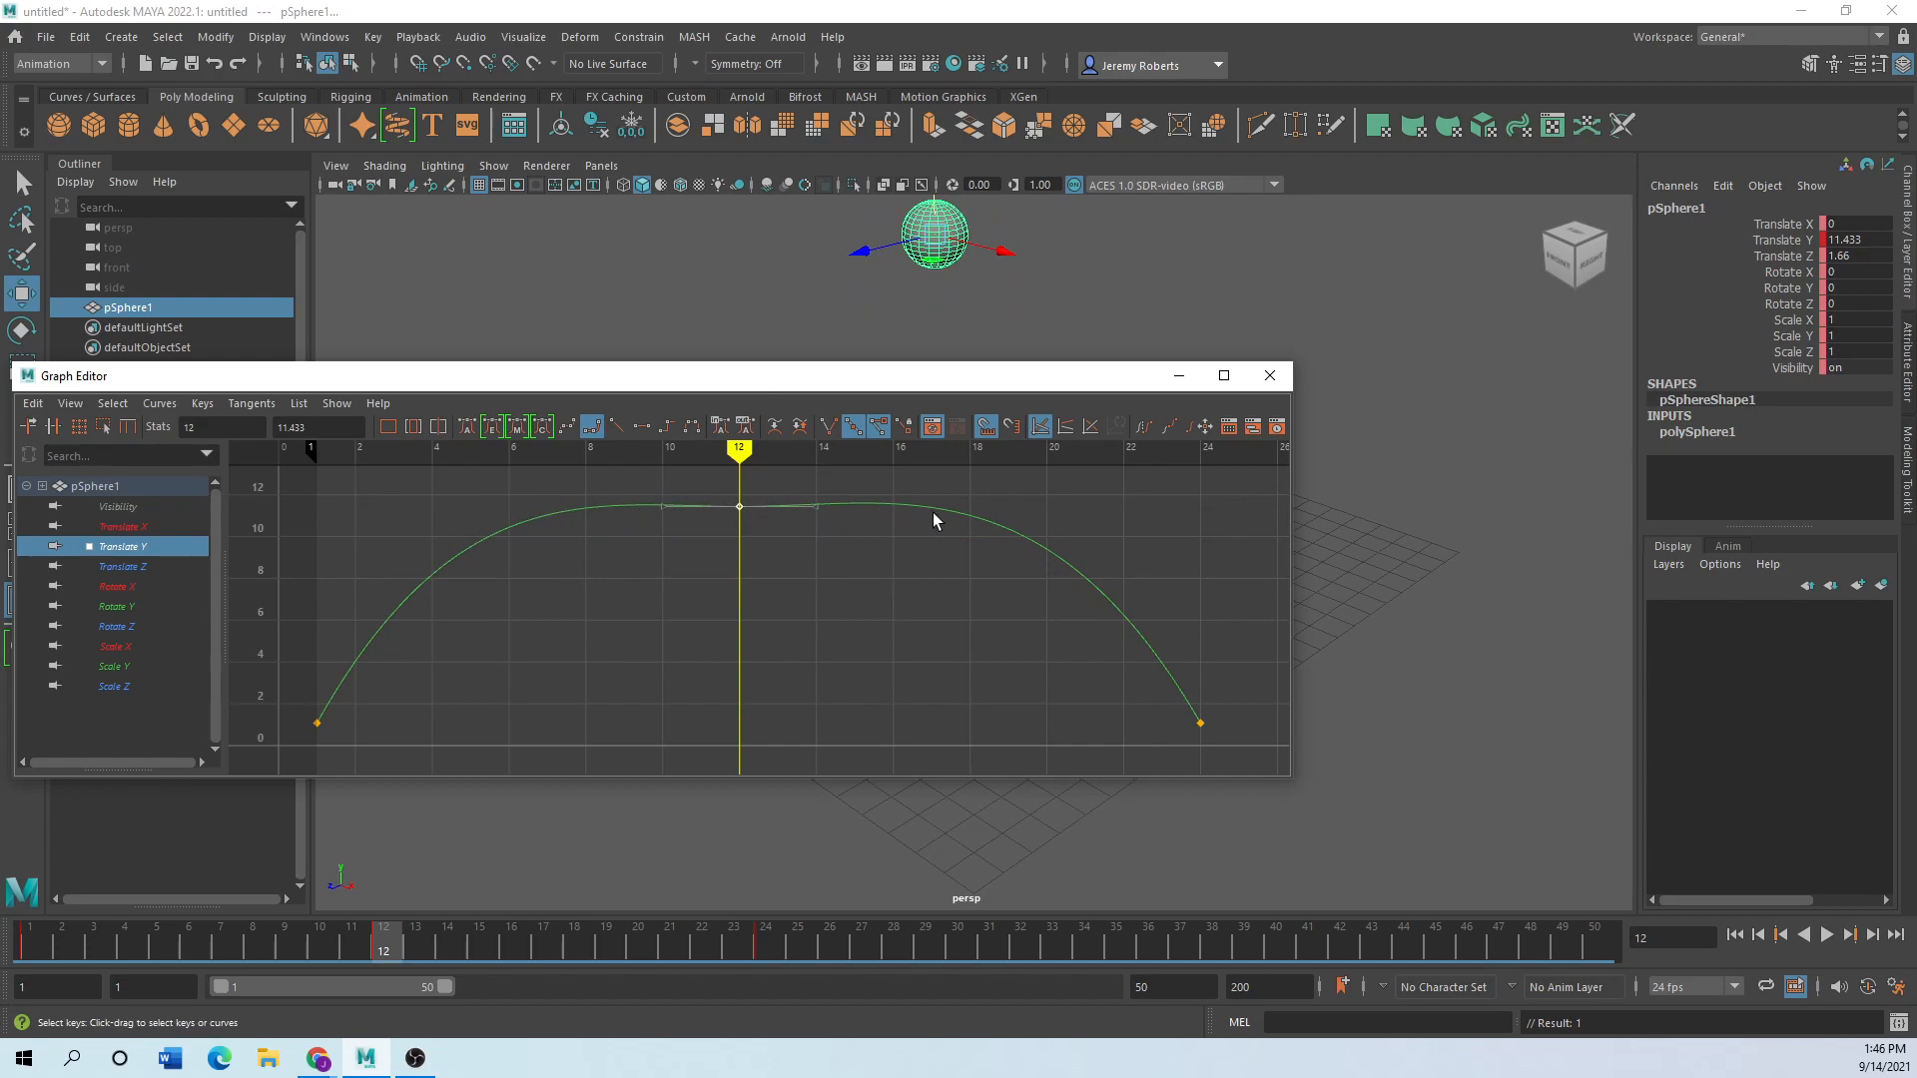
Play the animation to review the rounded arc, narrowing the Graph Editor to clear the viewport.
click(1826, 934)
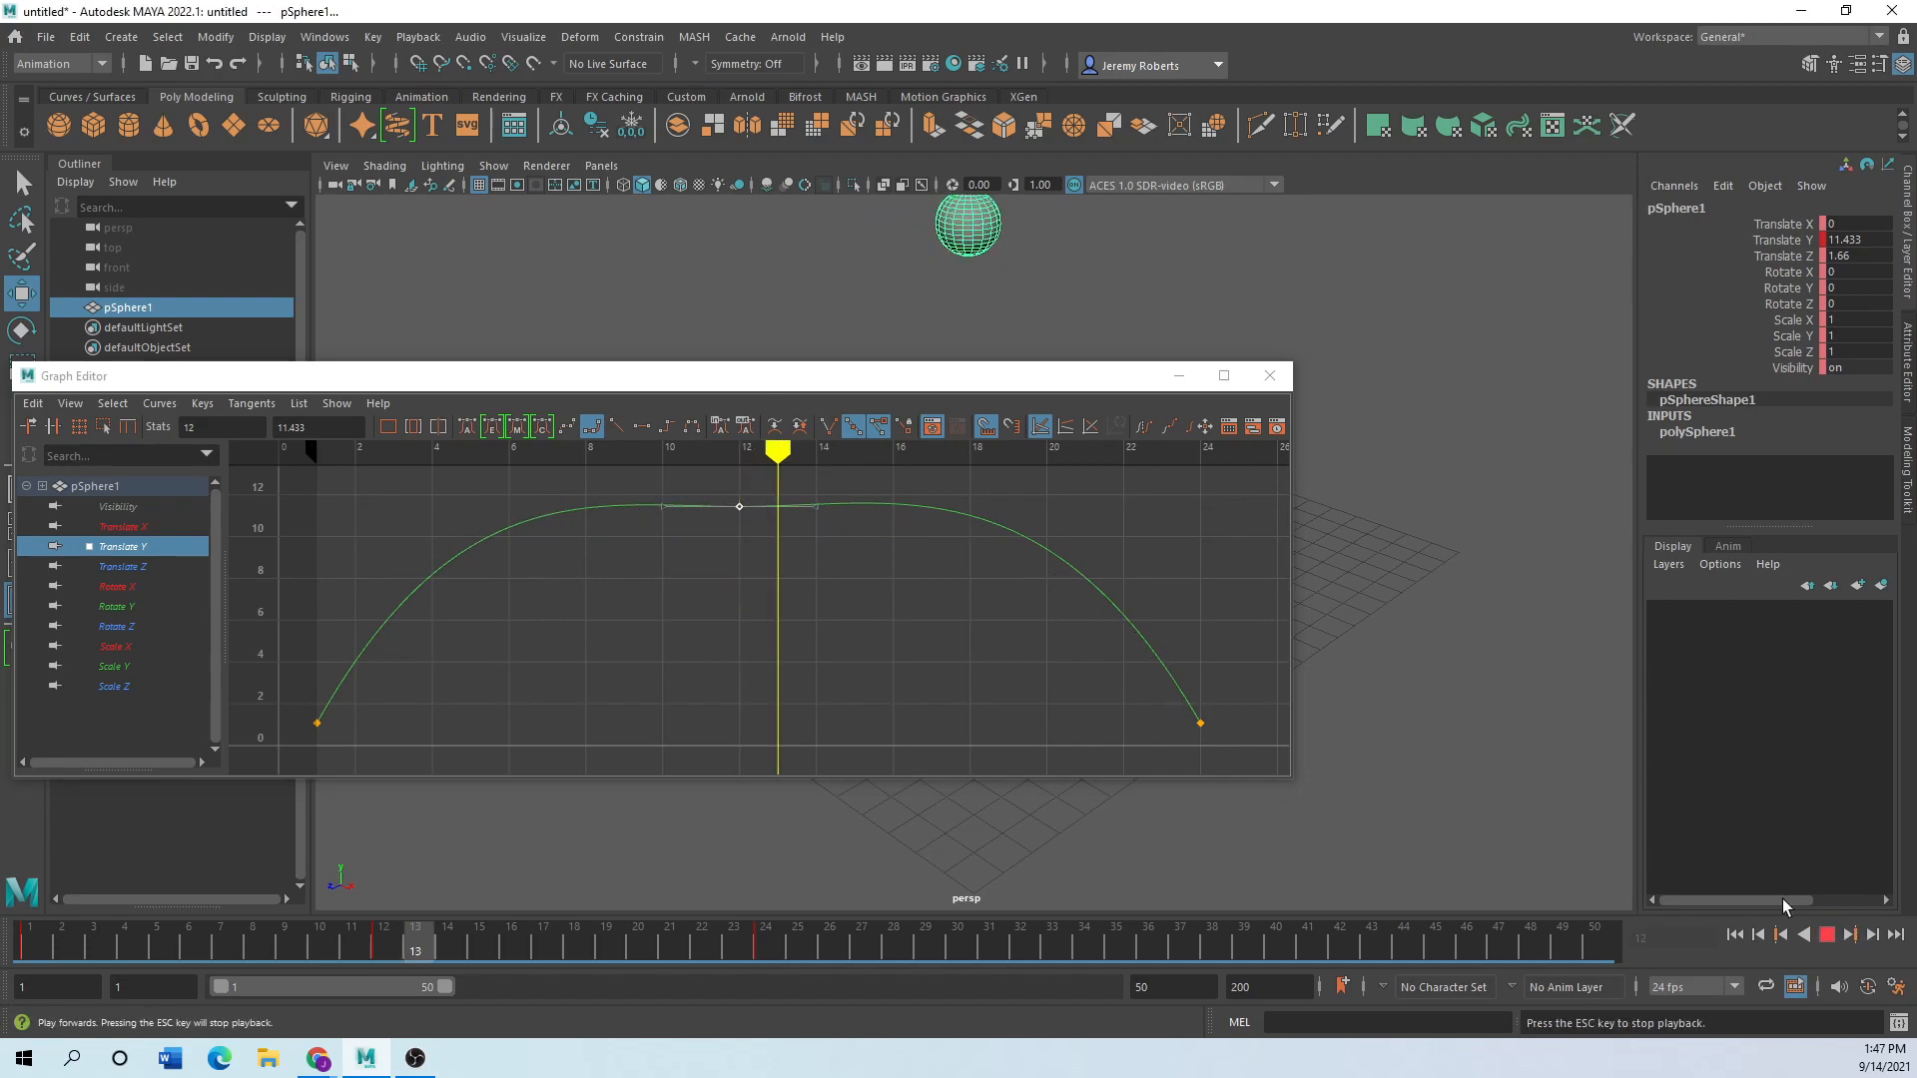
drag(1292, 672, 473, 669)
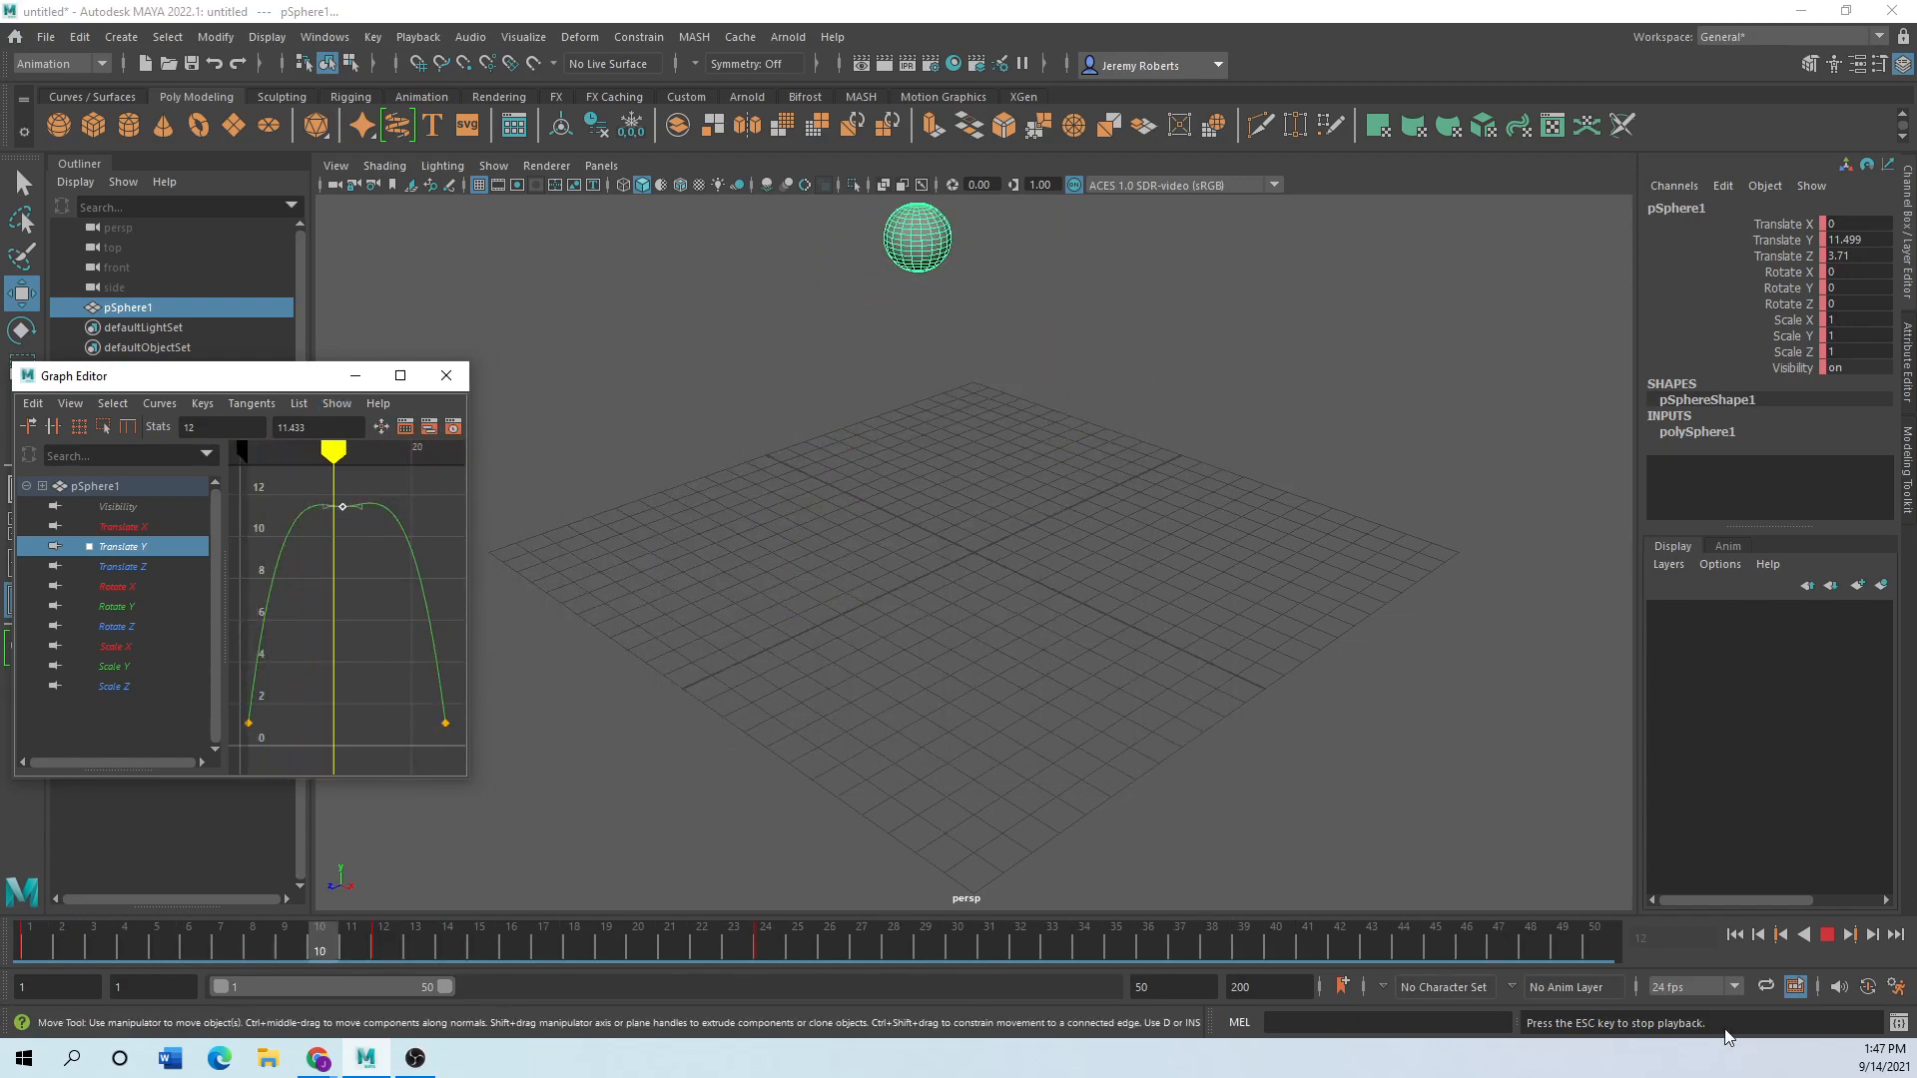
click(1827, 934)
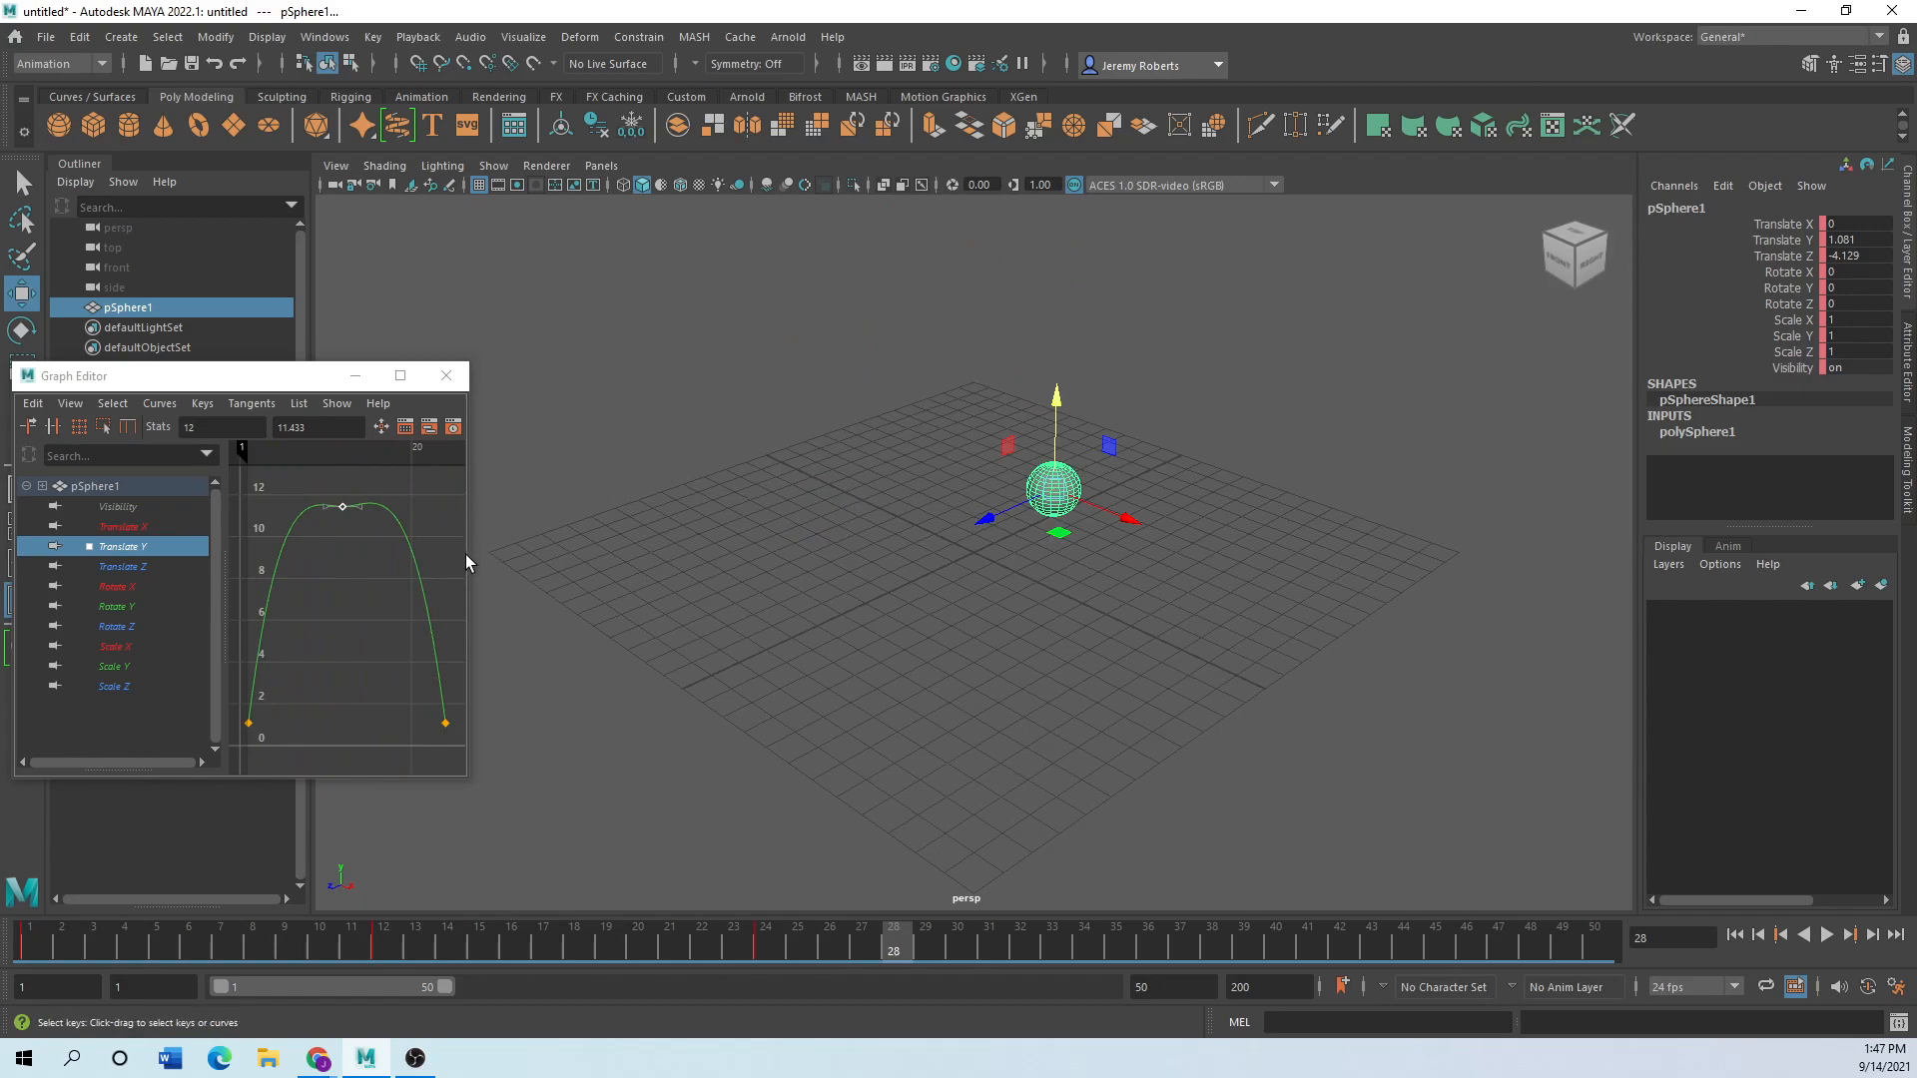
Display only the Translate Z curve in a wider Graph Editor and delete its end key at frame 24.
drag(469, 558, 832, 556)
drag(407, 377, 513, 362)
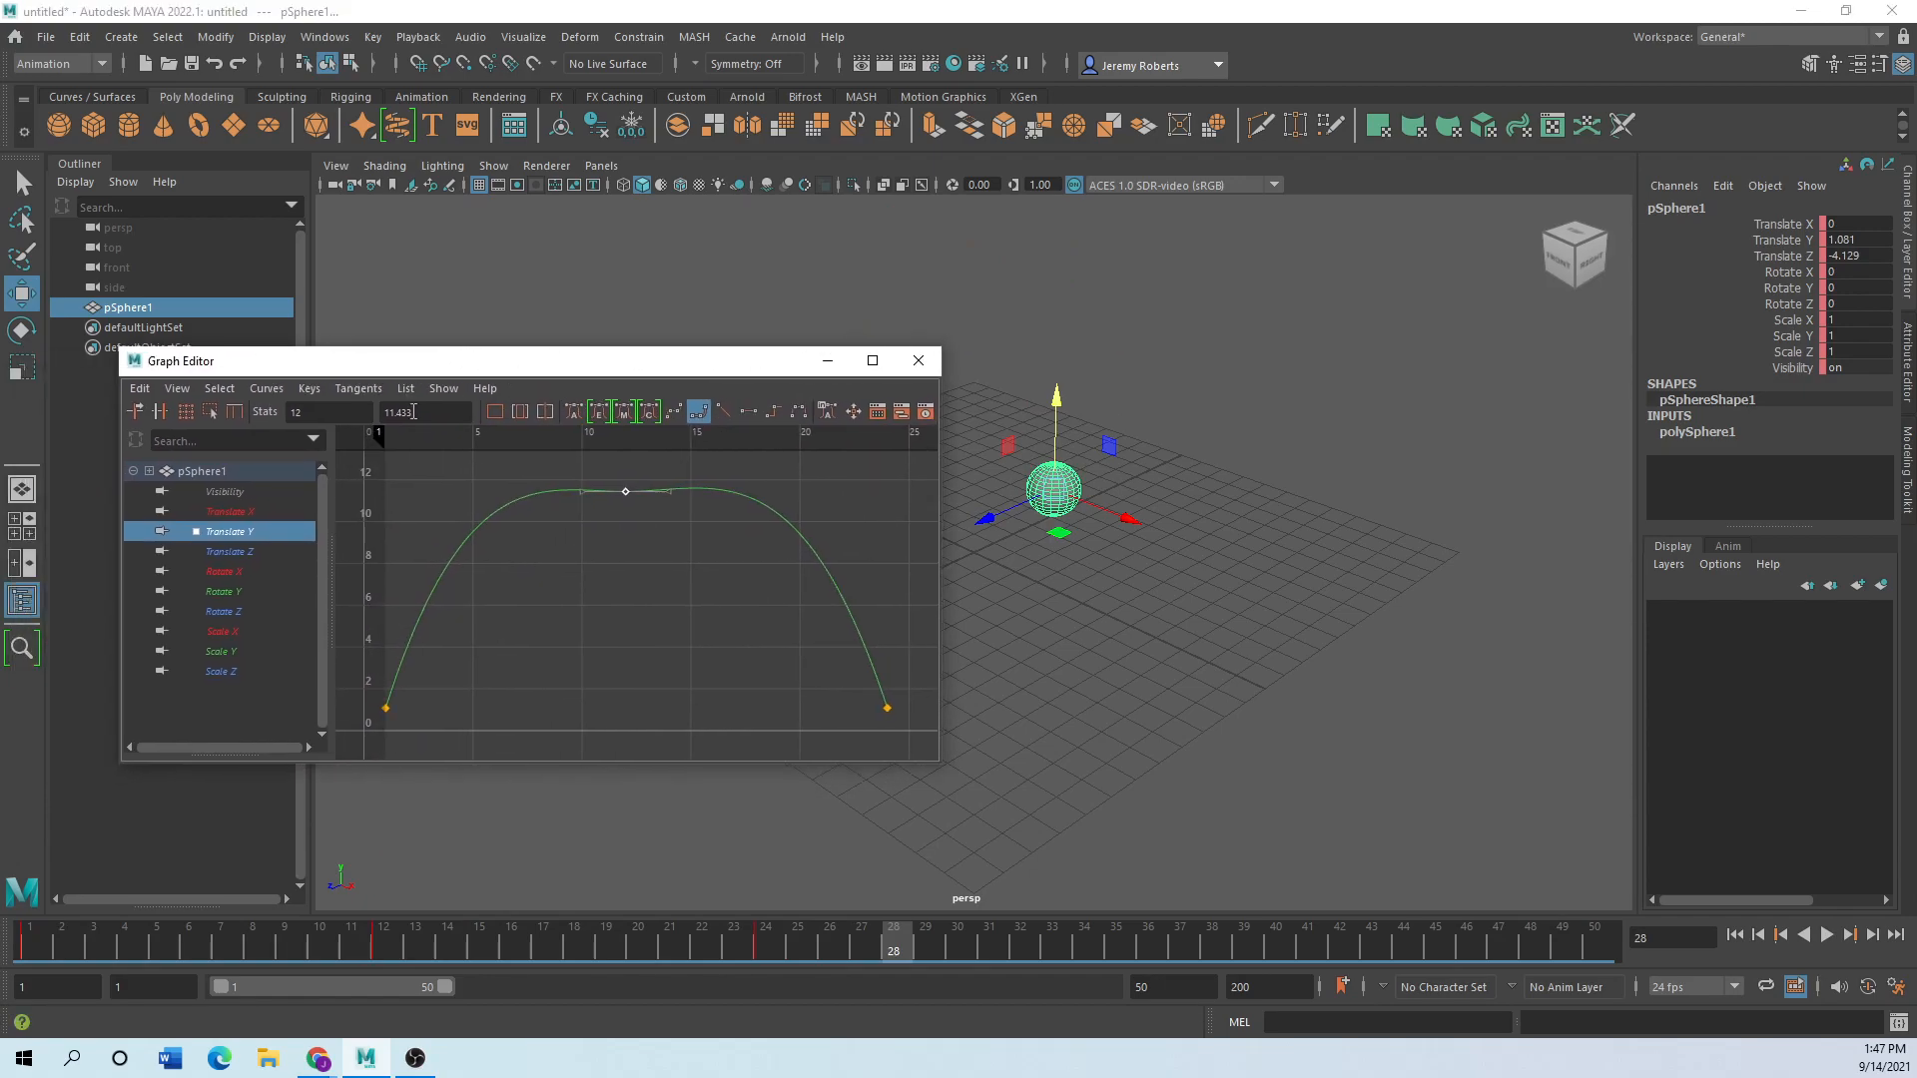
click(227, 552)
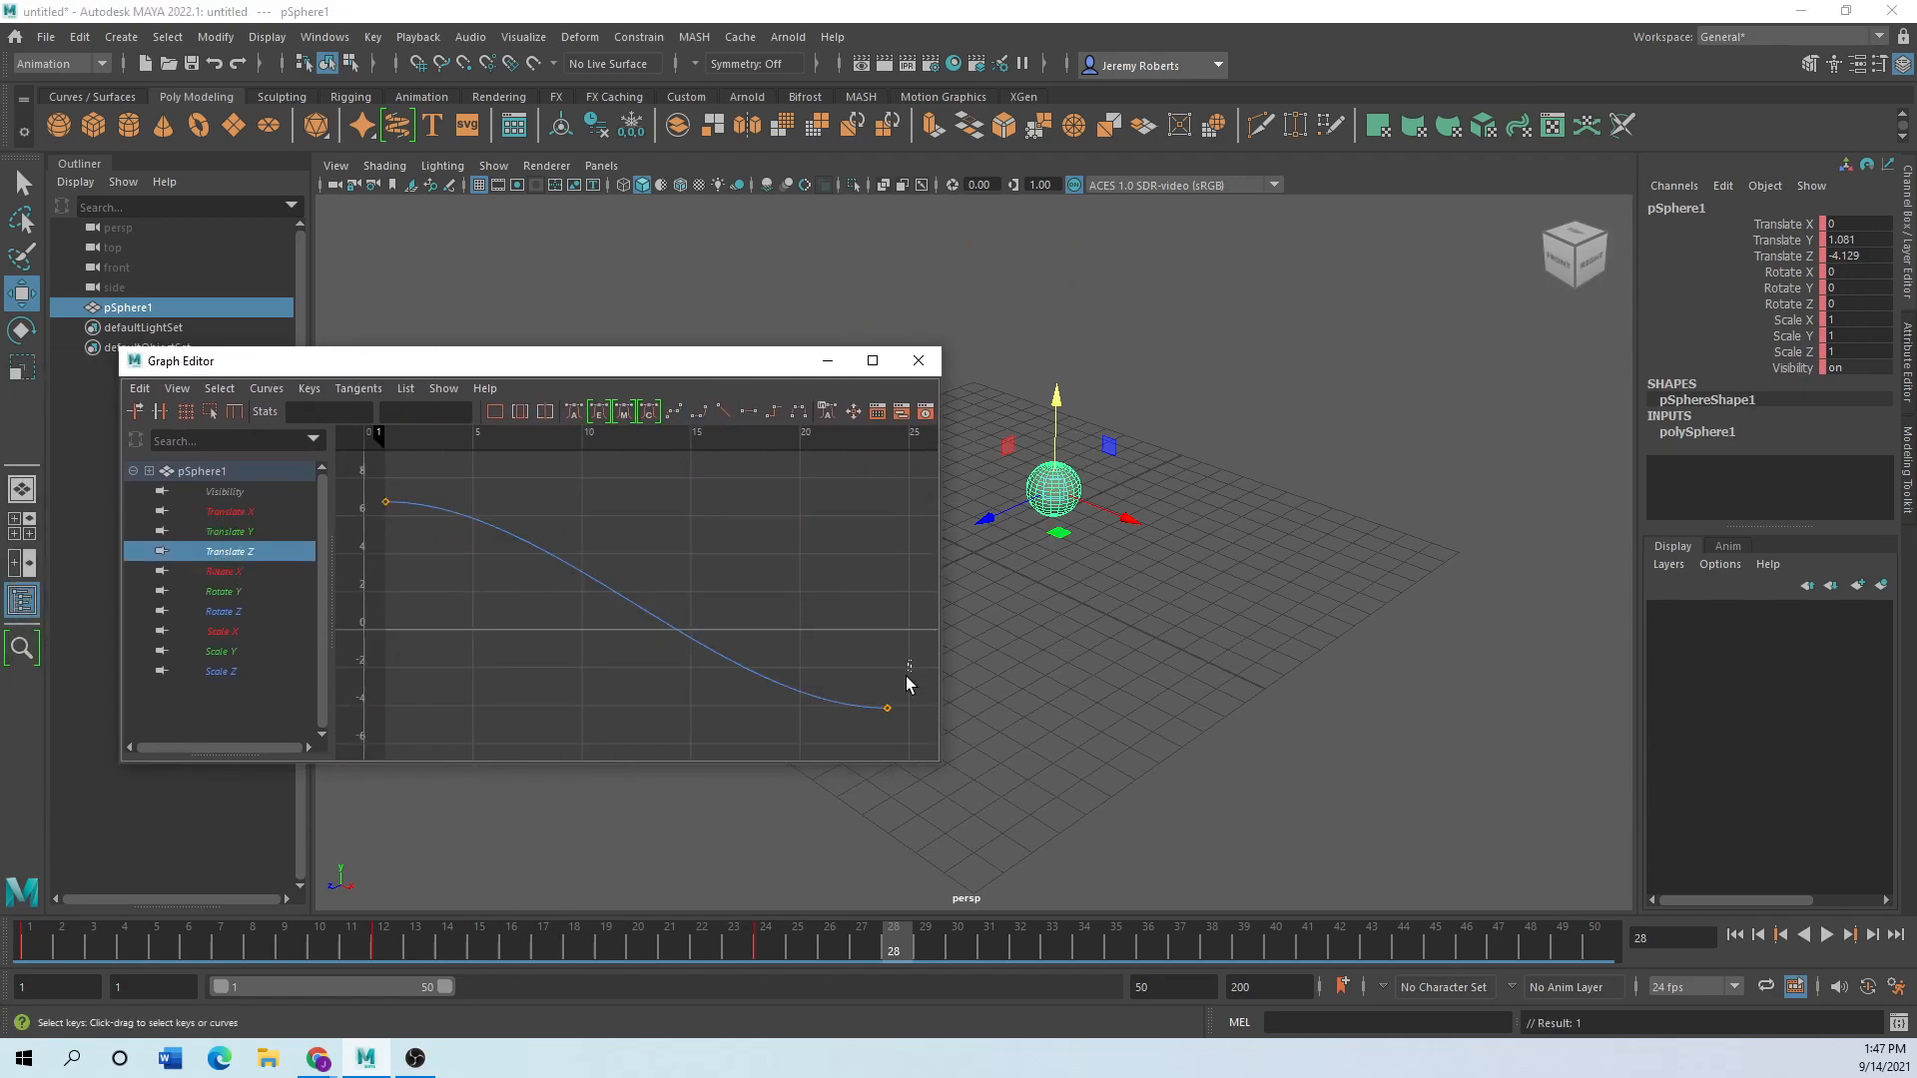
key(Delete)
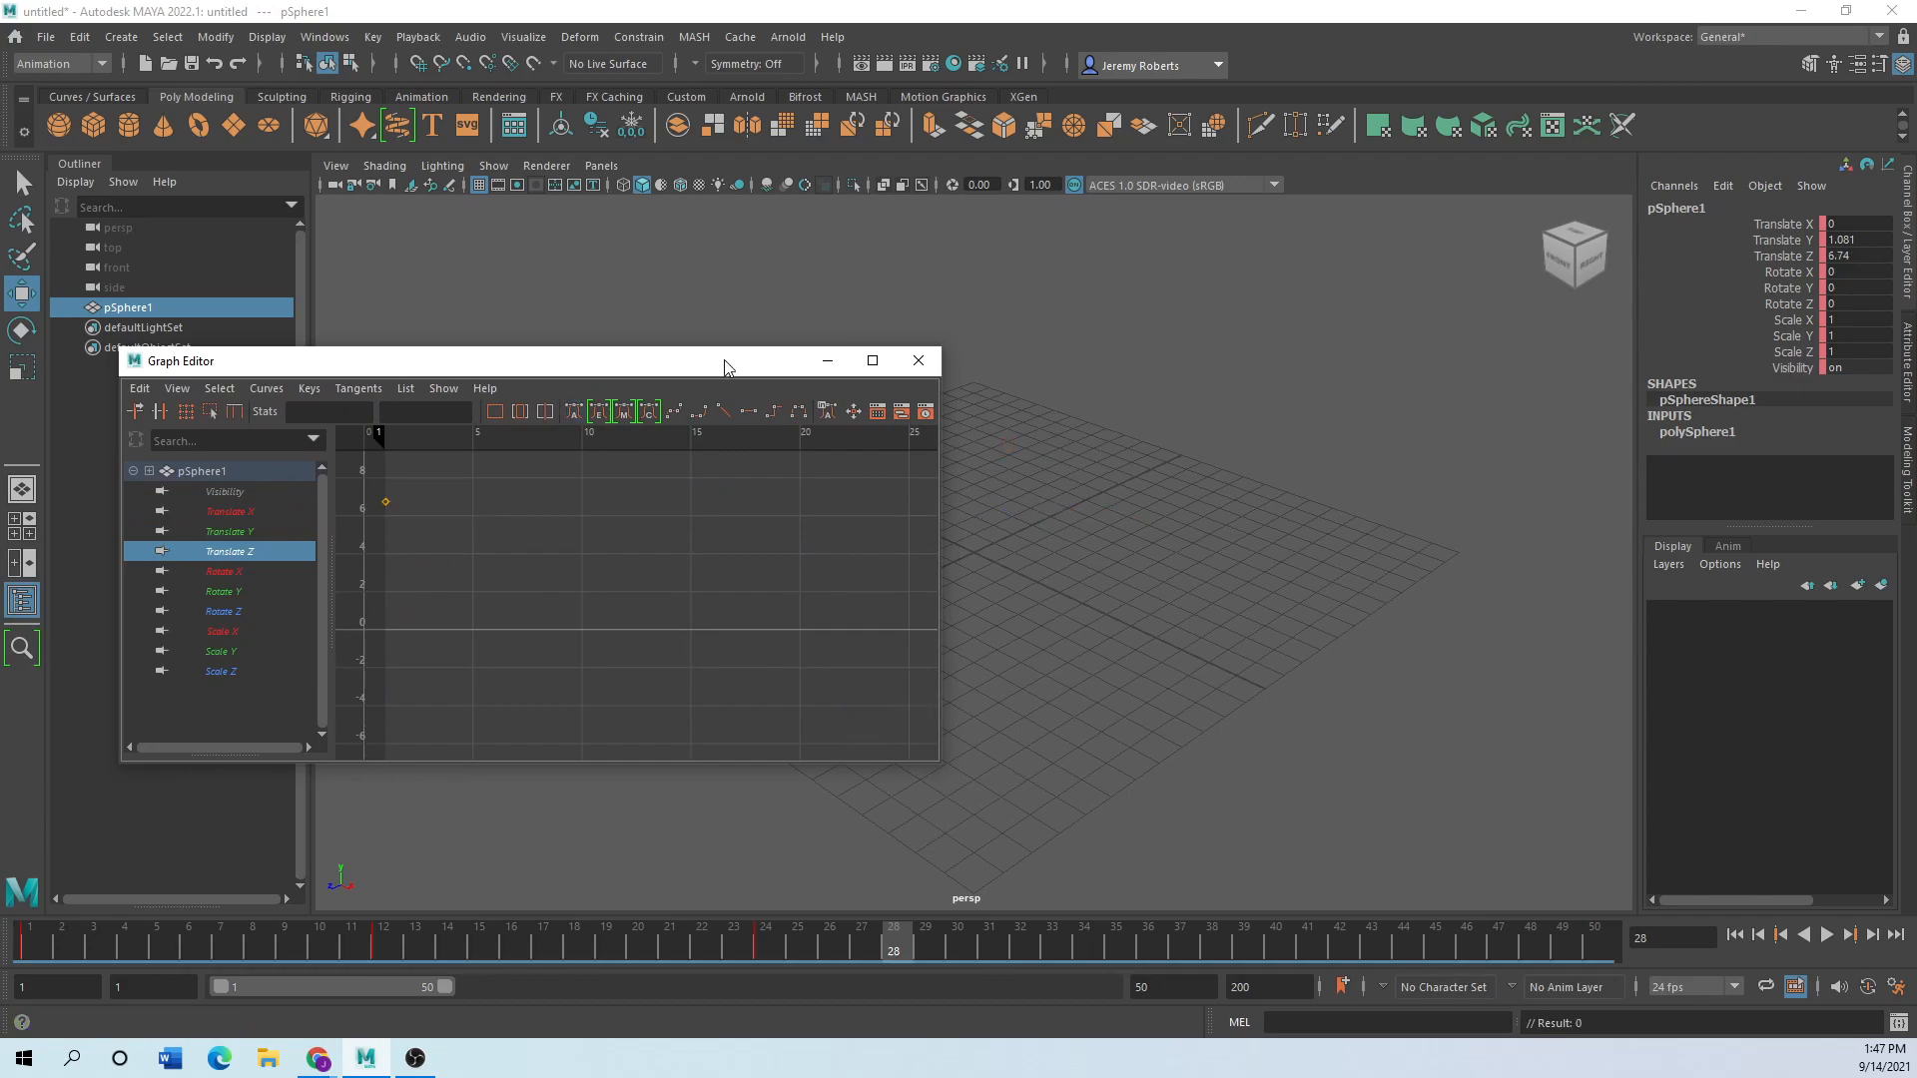
Delete the remaining Translate Z key at frame 1 and play the animation with the viewport clear.
drag(407, 497, 350, 538)
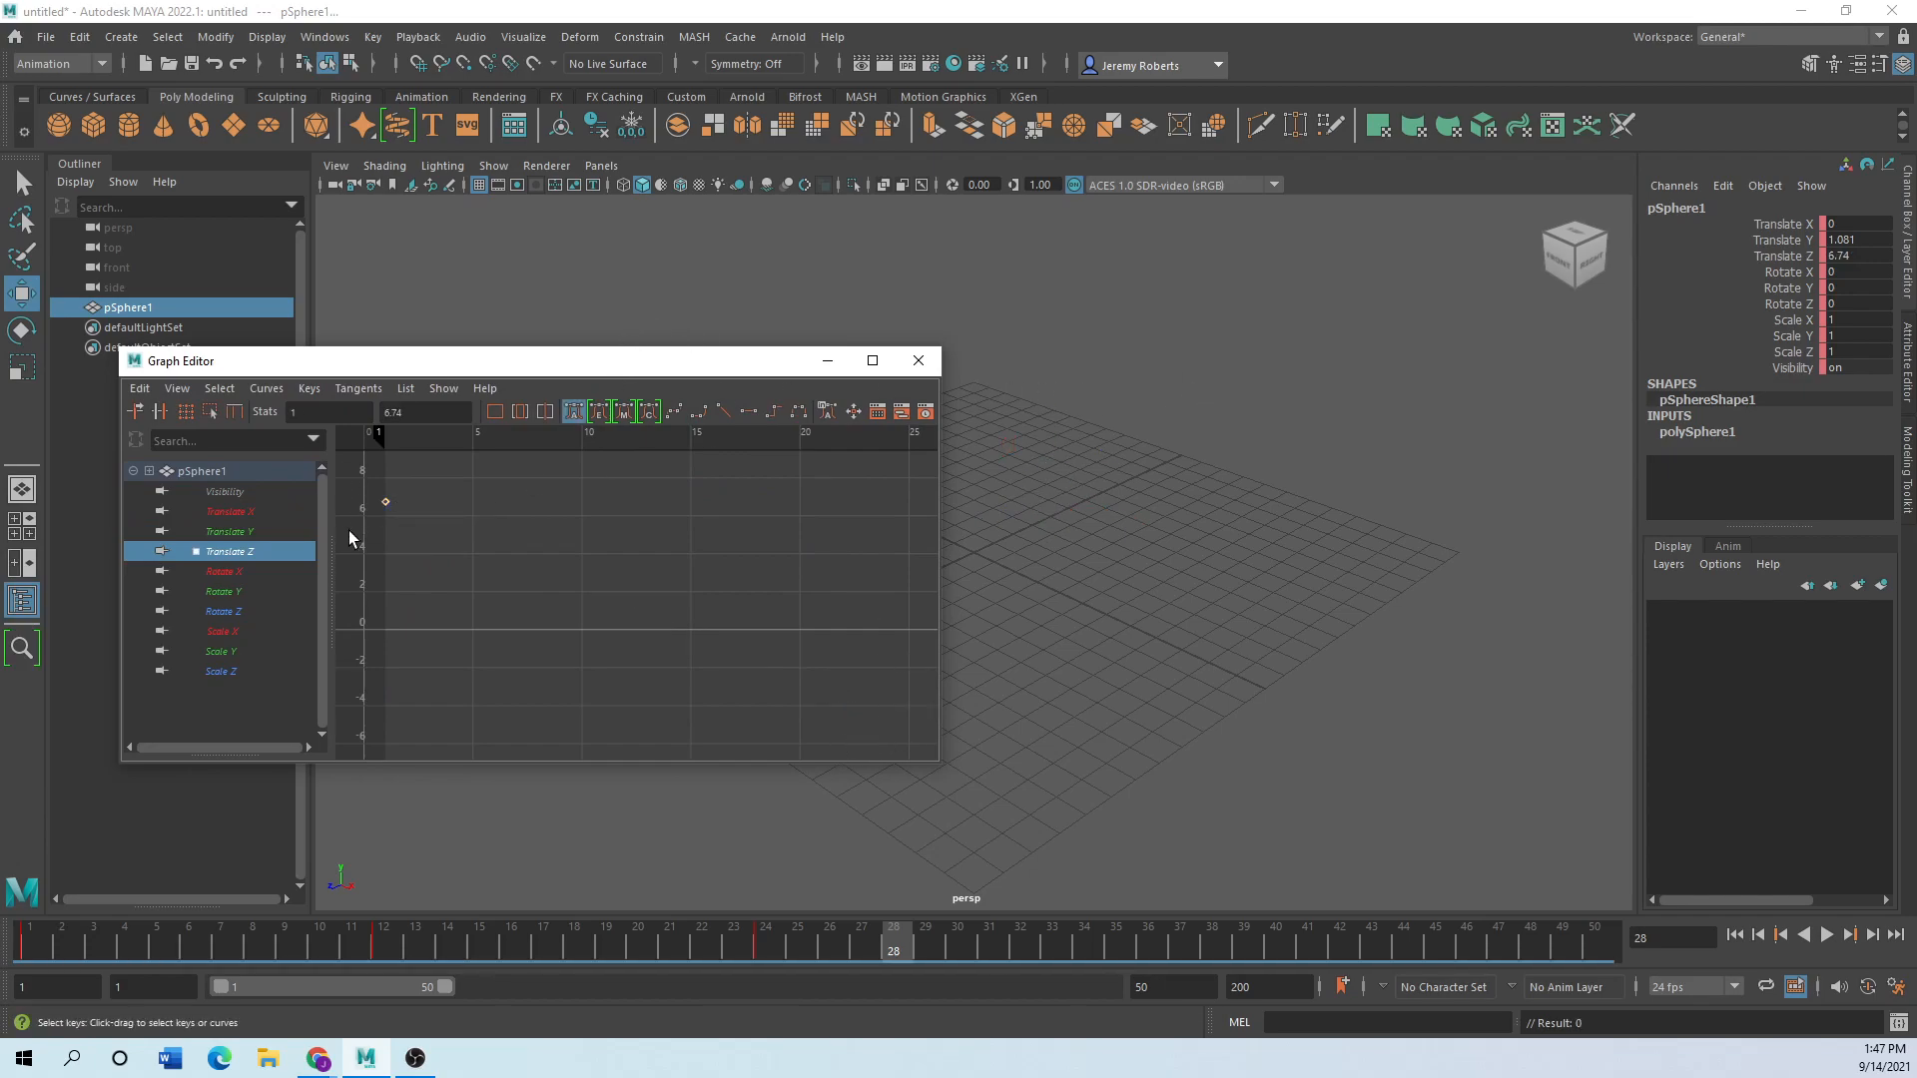
click(355, 537)
drag(406, 361, 1303, 336)
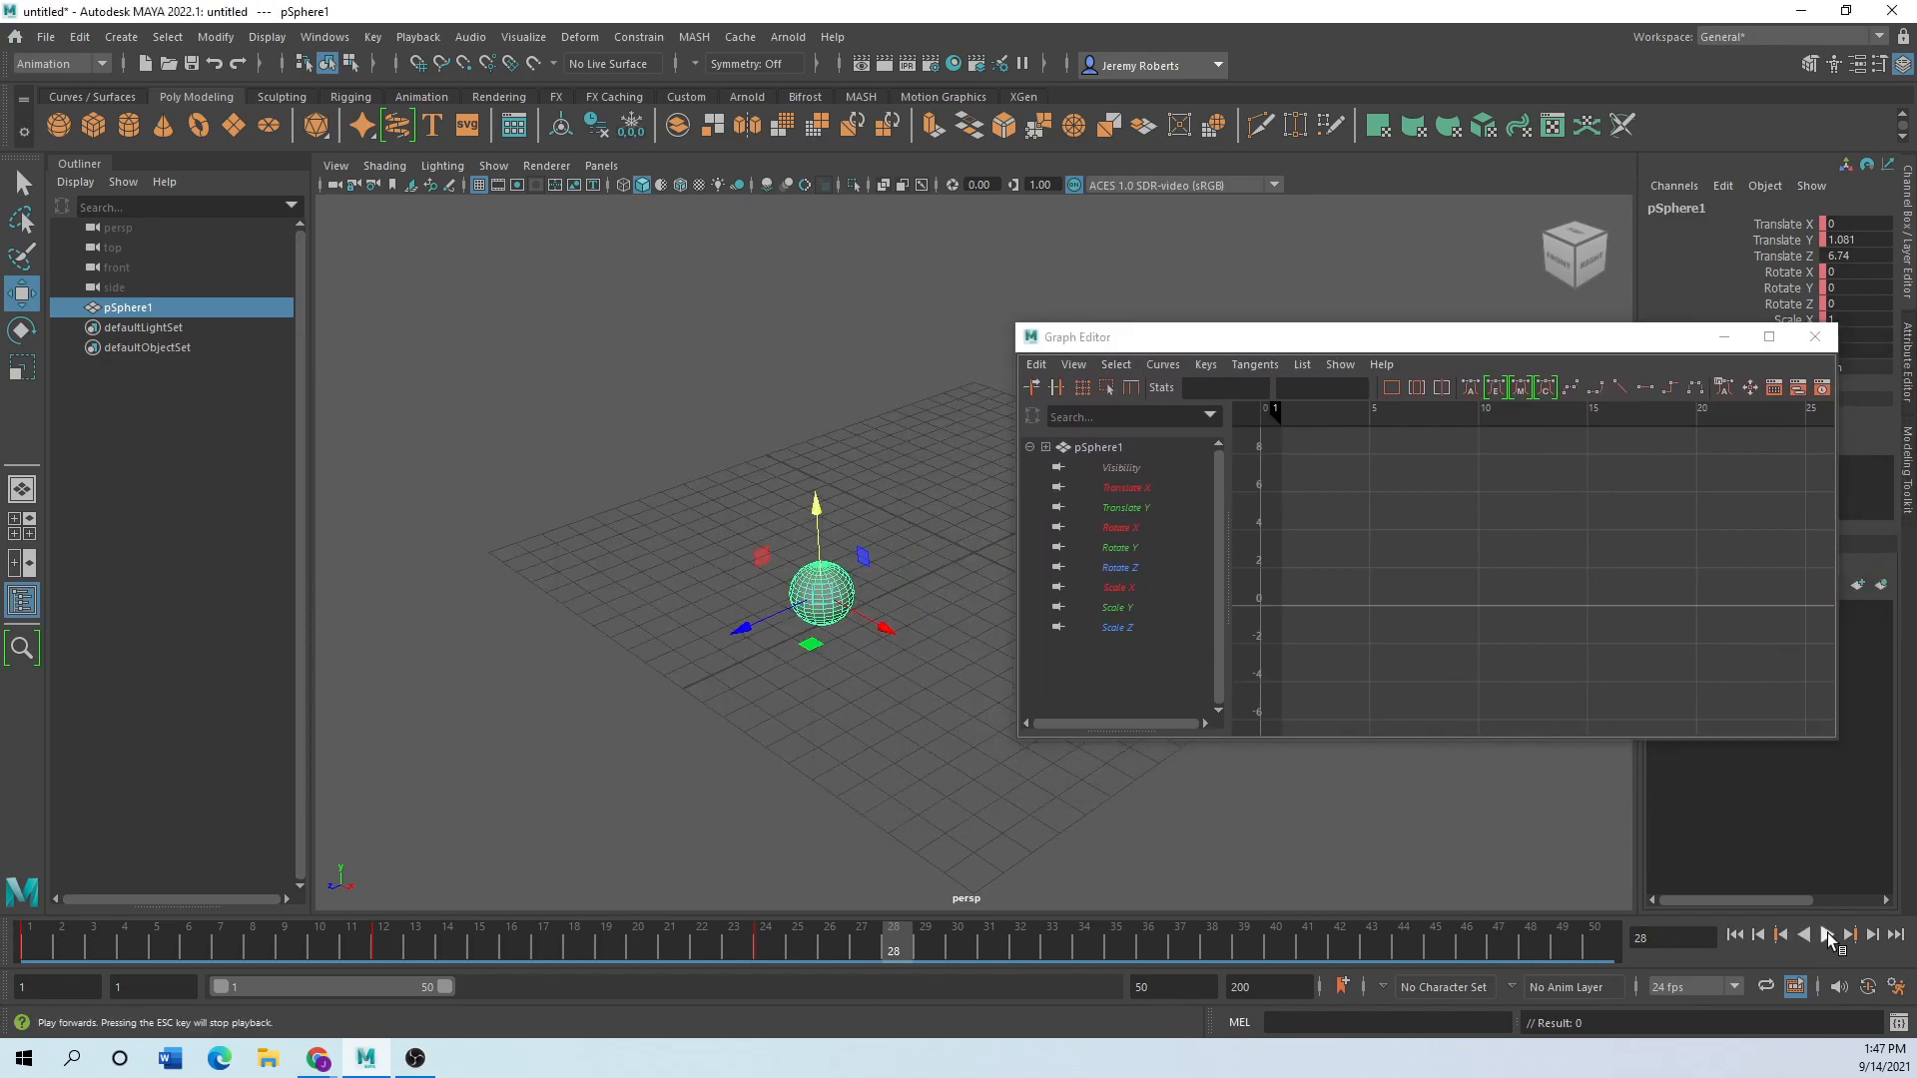
click(1826, 935)
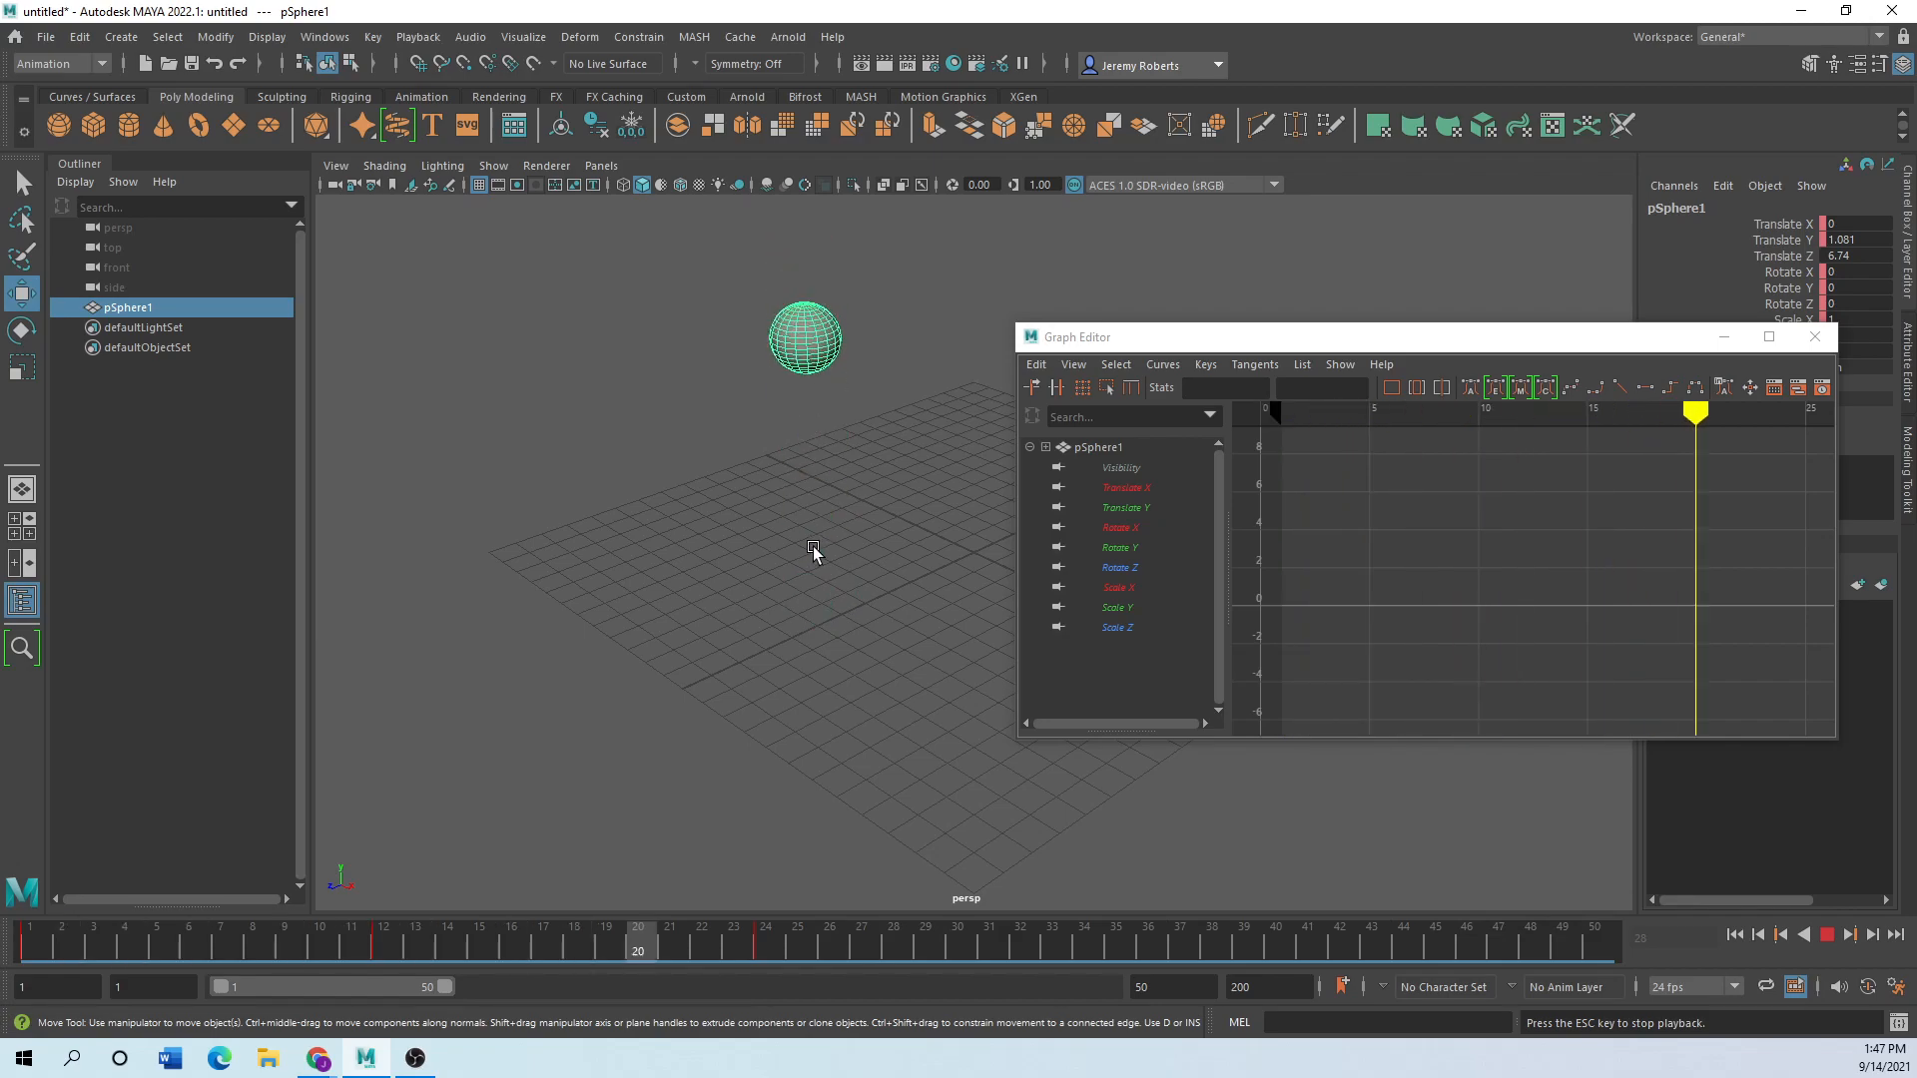
Display the Translate Y curve, then stop playback and scrub to compare the curve with the sphere's motion.
click(1115, 507)
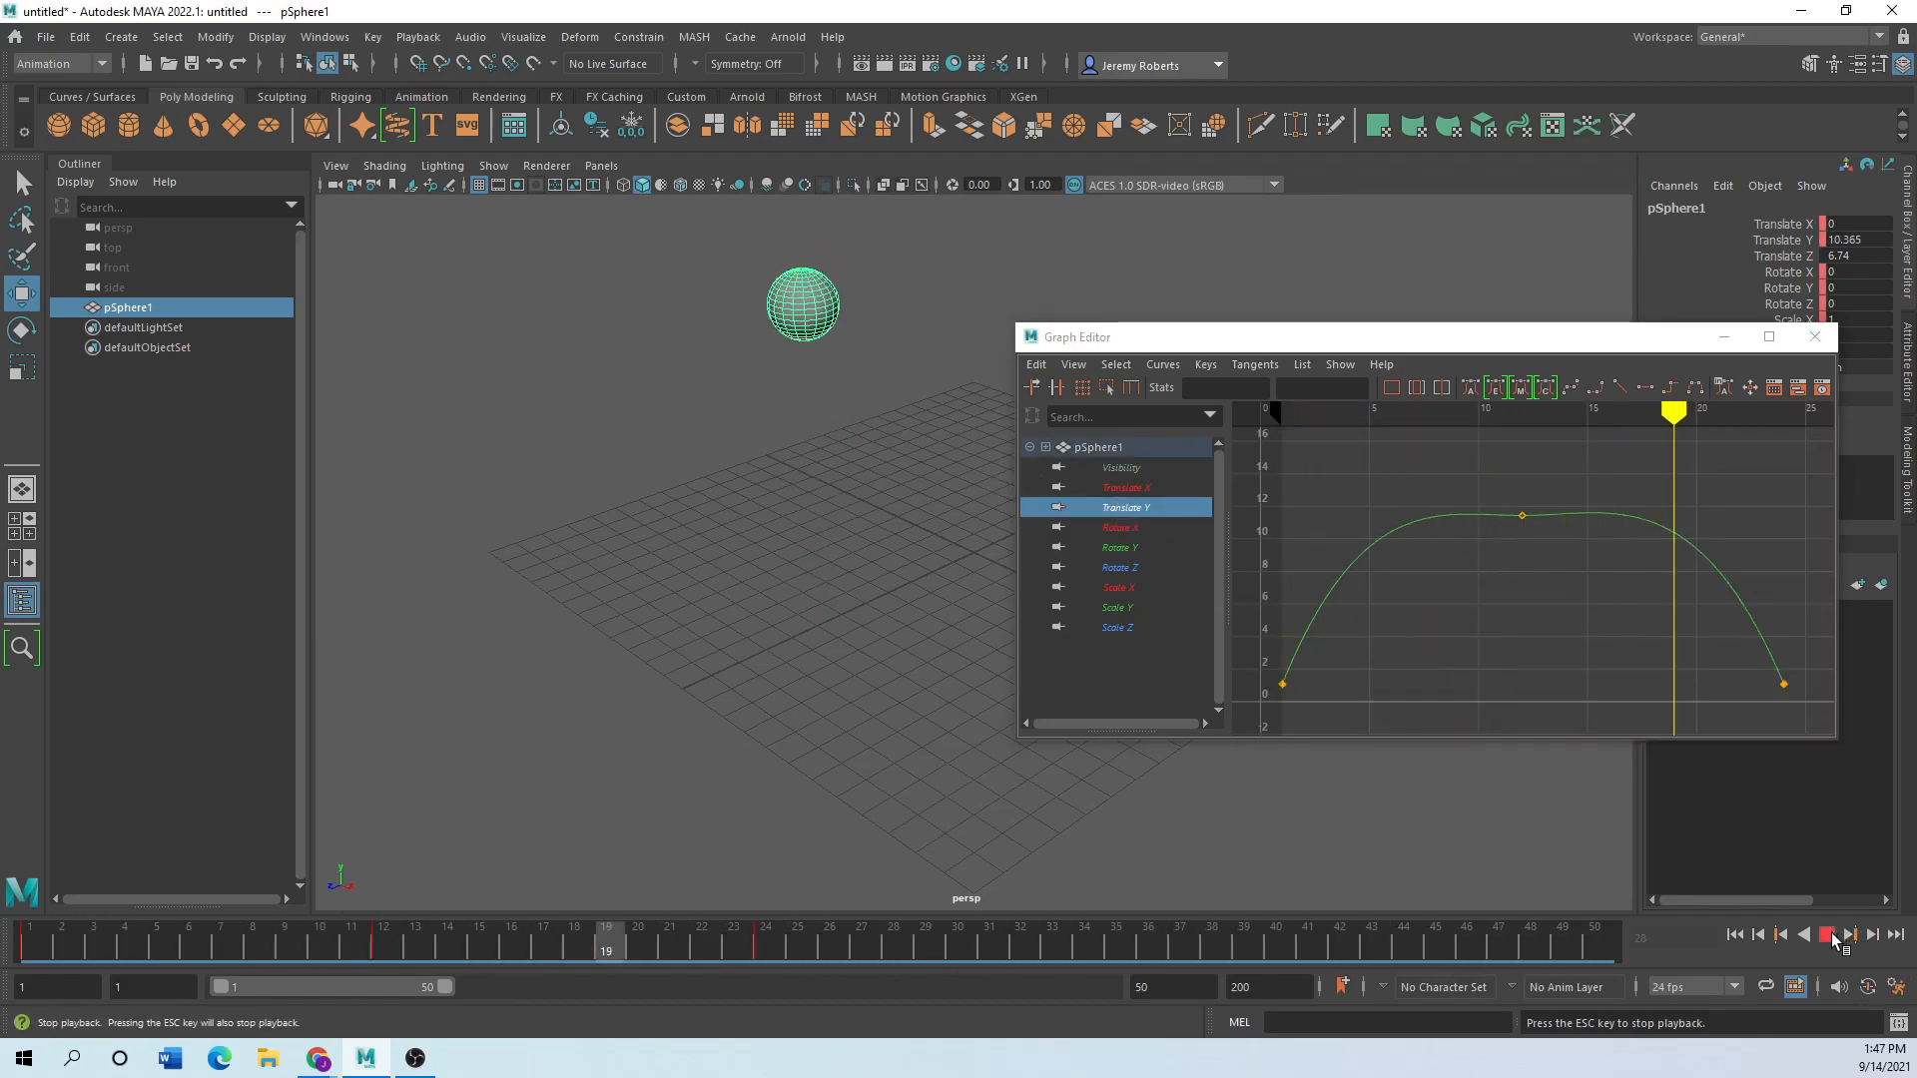
key(Escape)
mouse_move(677, 947)
mouse_down()
mouse_move(32, 949)
mouse_move(383, 949)
mouse_up()
drag(1301, 351, 1187, 417)
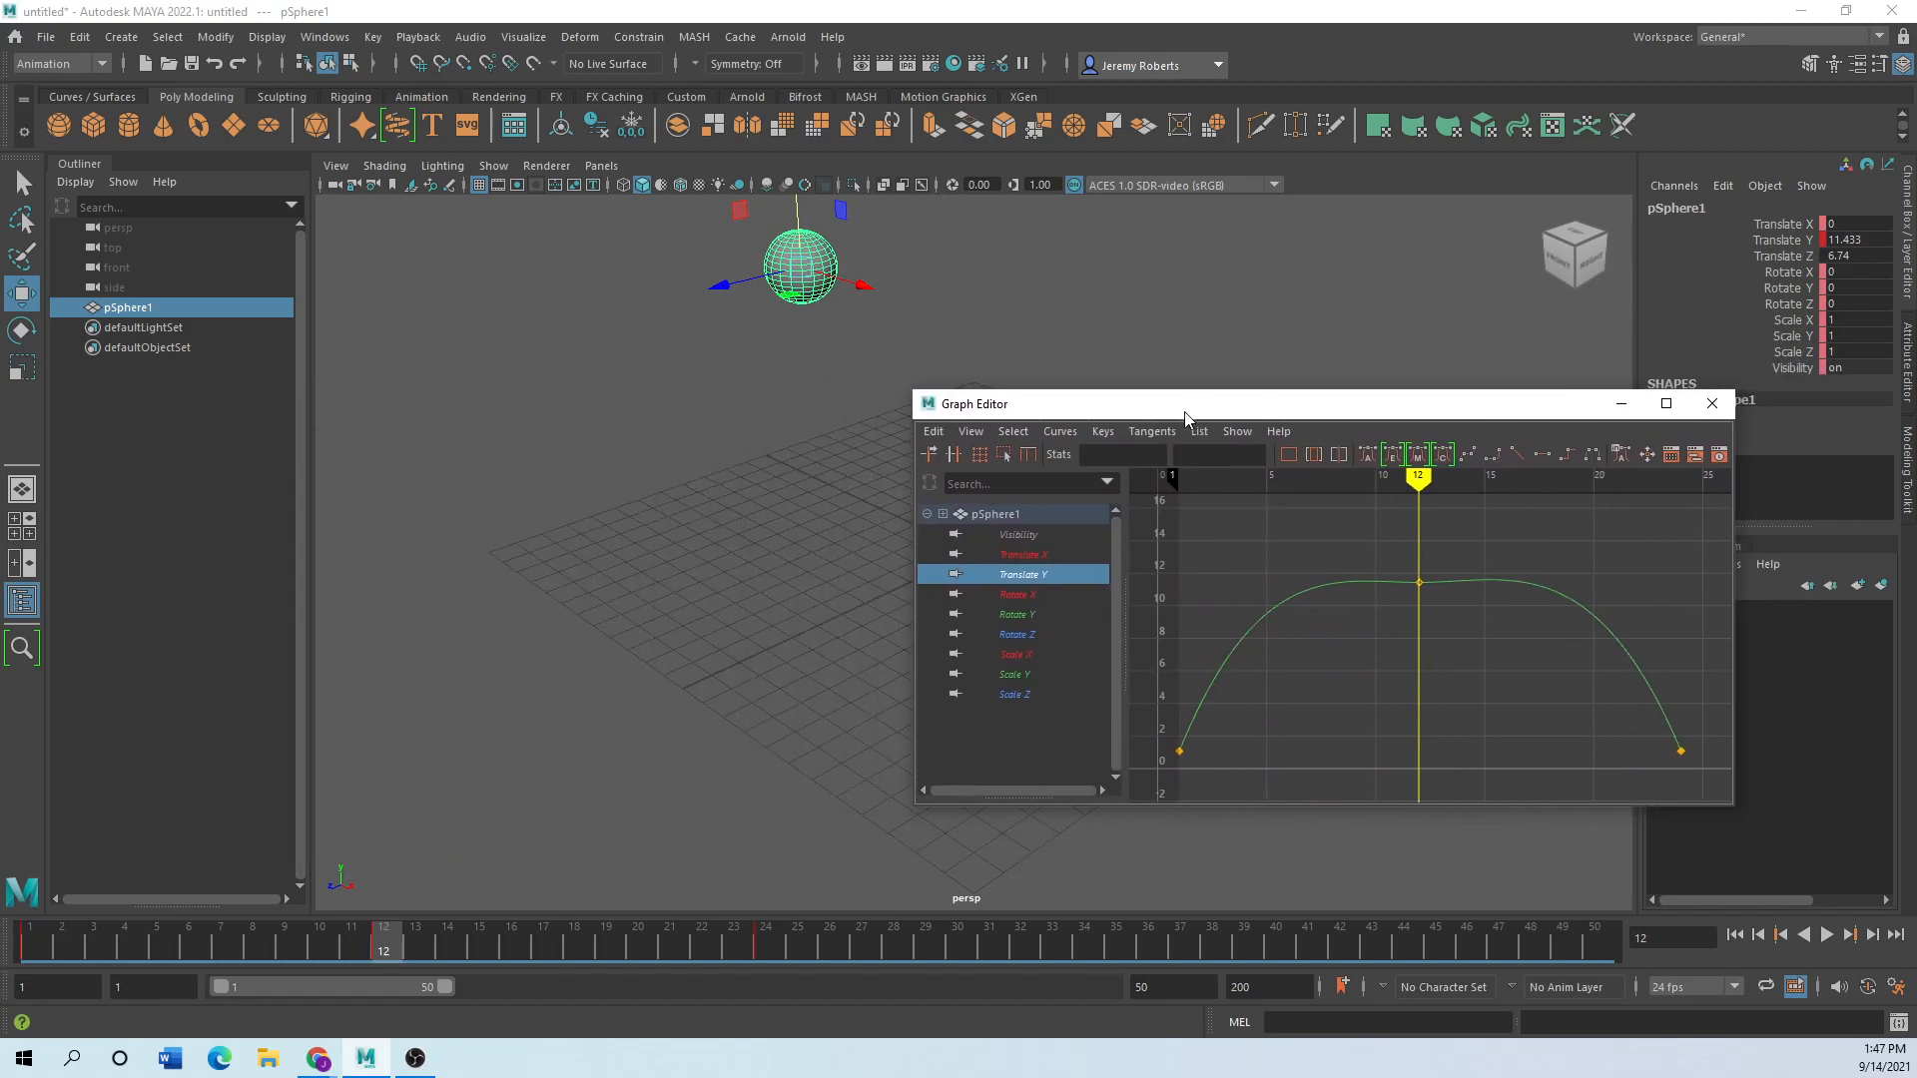
drag(382, 955, 30, 940)
Undo the Translate Z key deletions and the latest Translate Y peak and tangent edits.
key(ctrl+z)
key(ctrl+z)
key(ctrl+z)
key(ctrl+z)
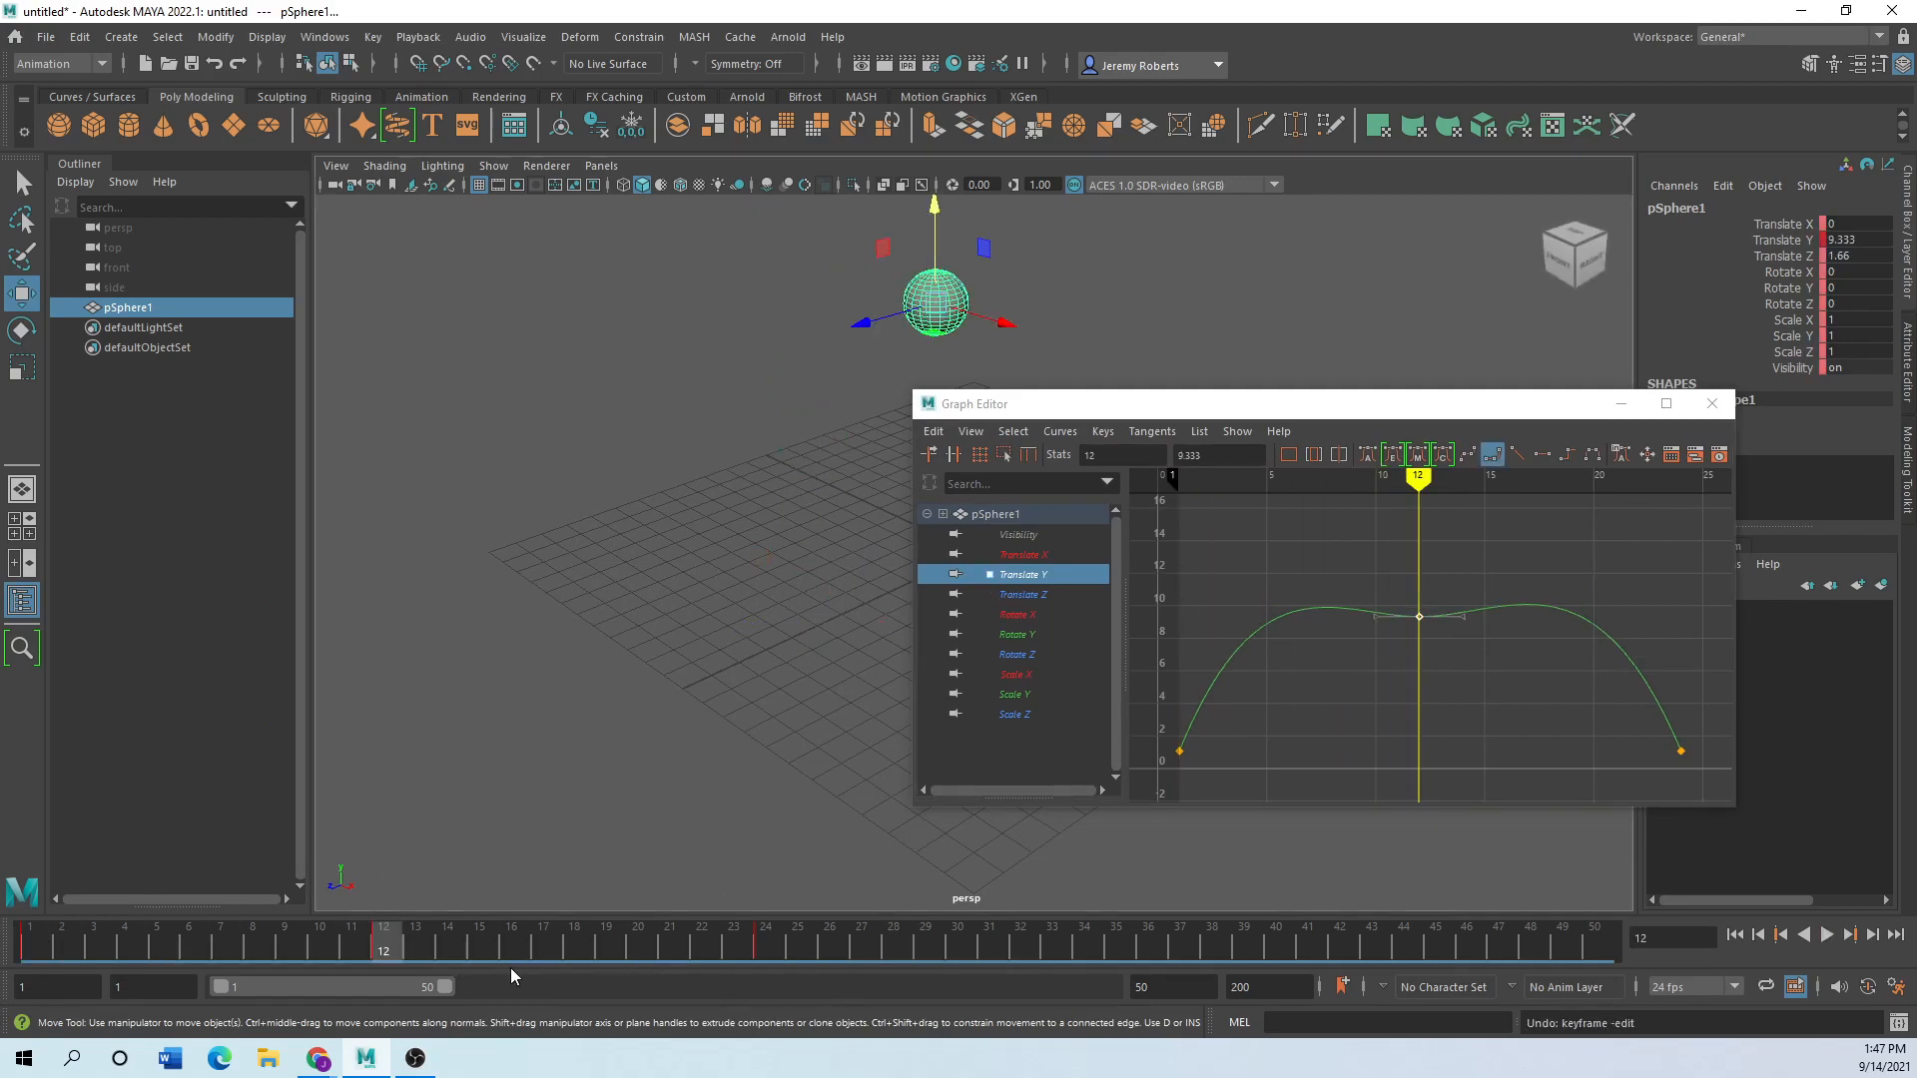
key(ctrl+z)
key(ctrl+z)
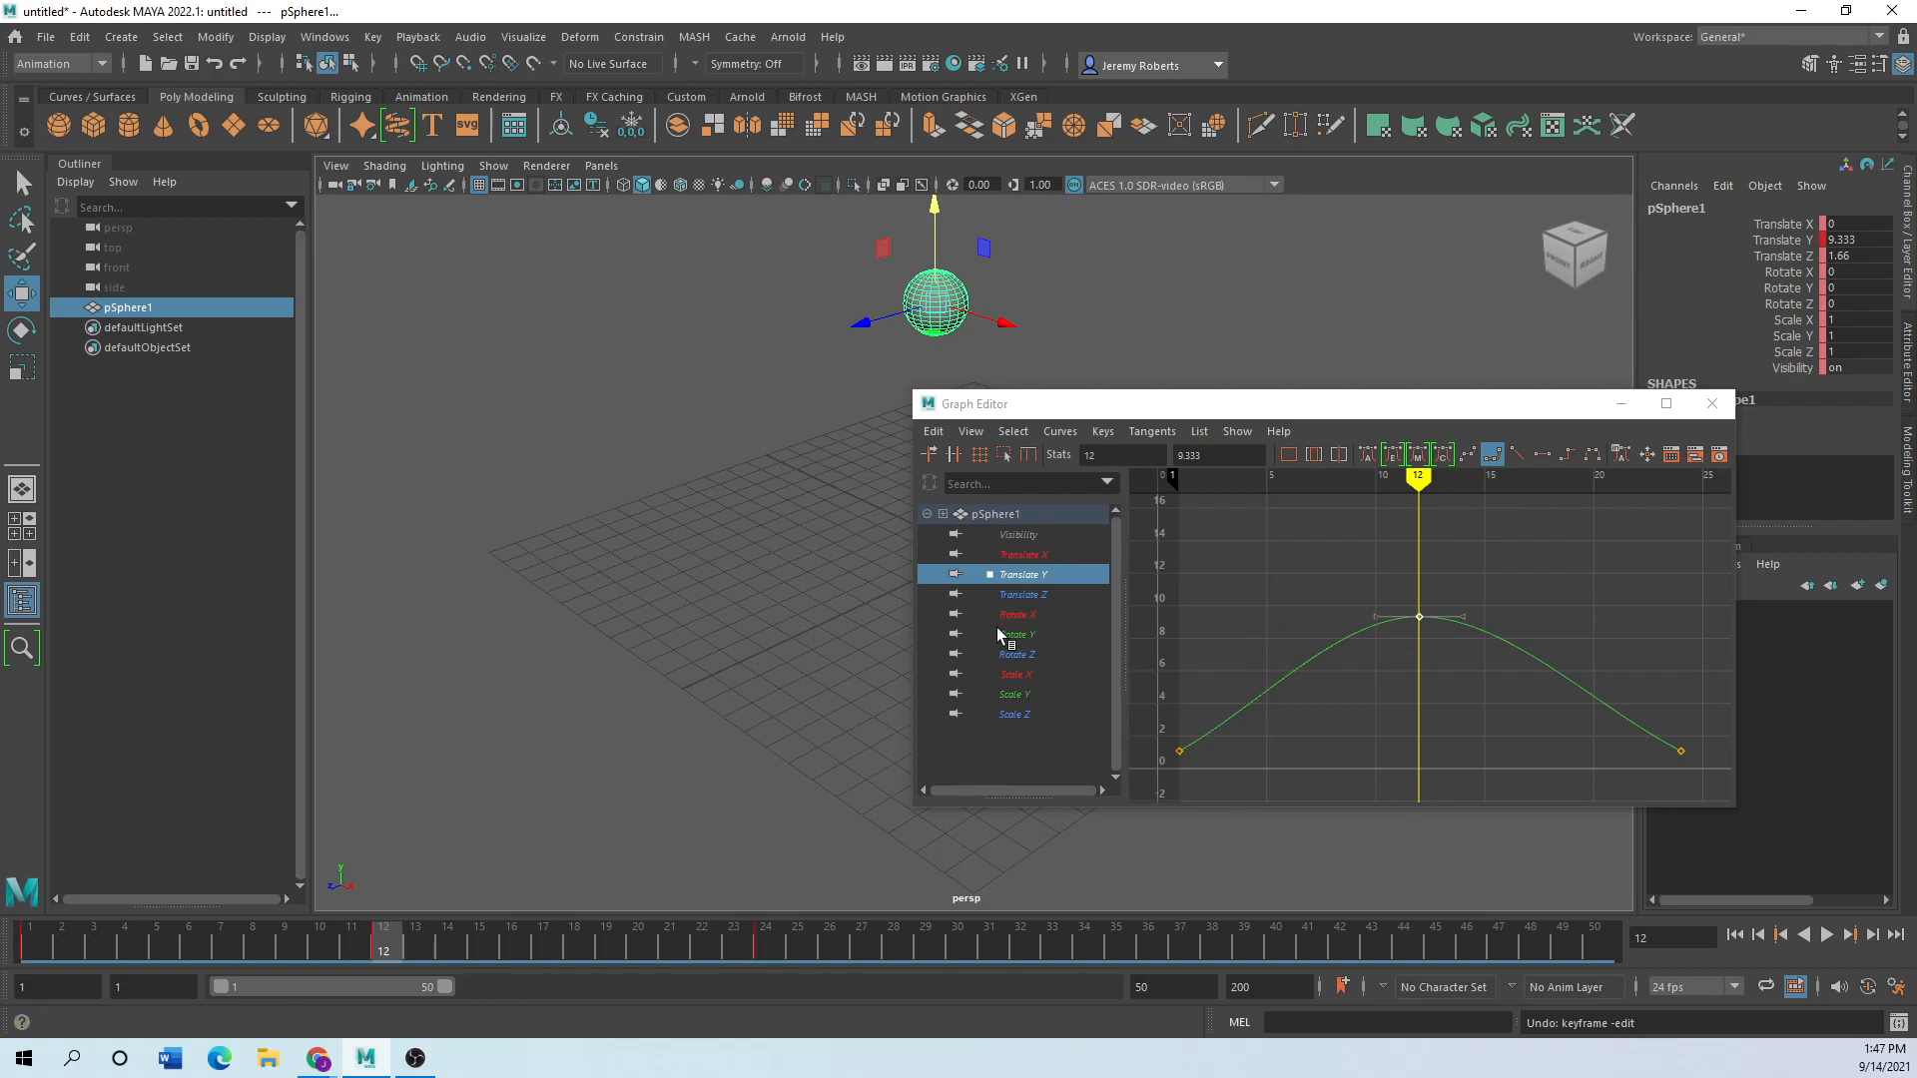
Display the Translate Z curve at frame 24 and move the Graph Editor clear of the sphere.
click(1015, 596)
click(766, 939)
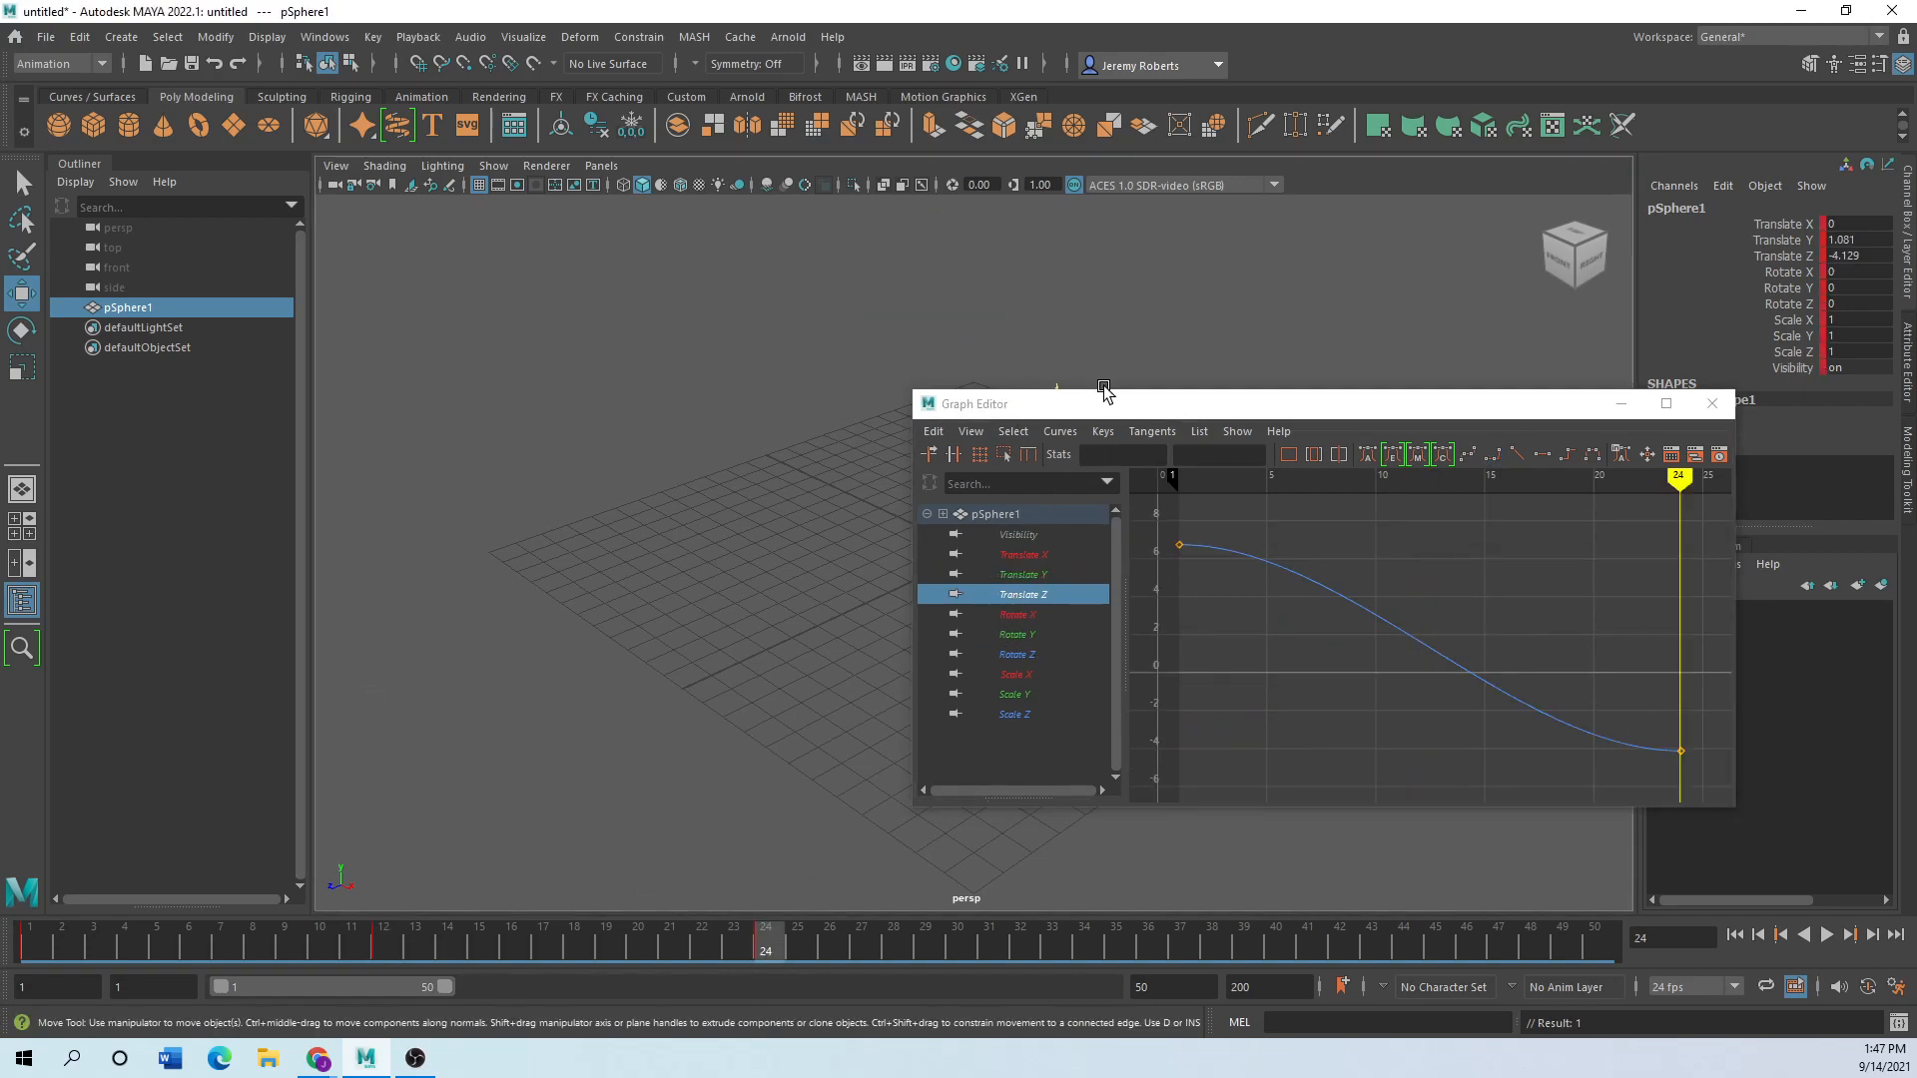
drag(1122, 414, 269, 314)
click(769, 942)
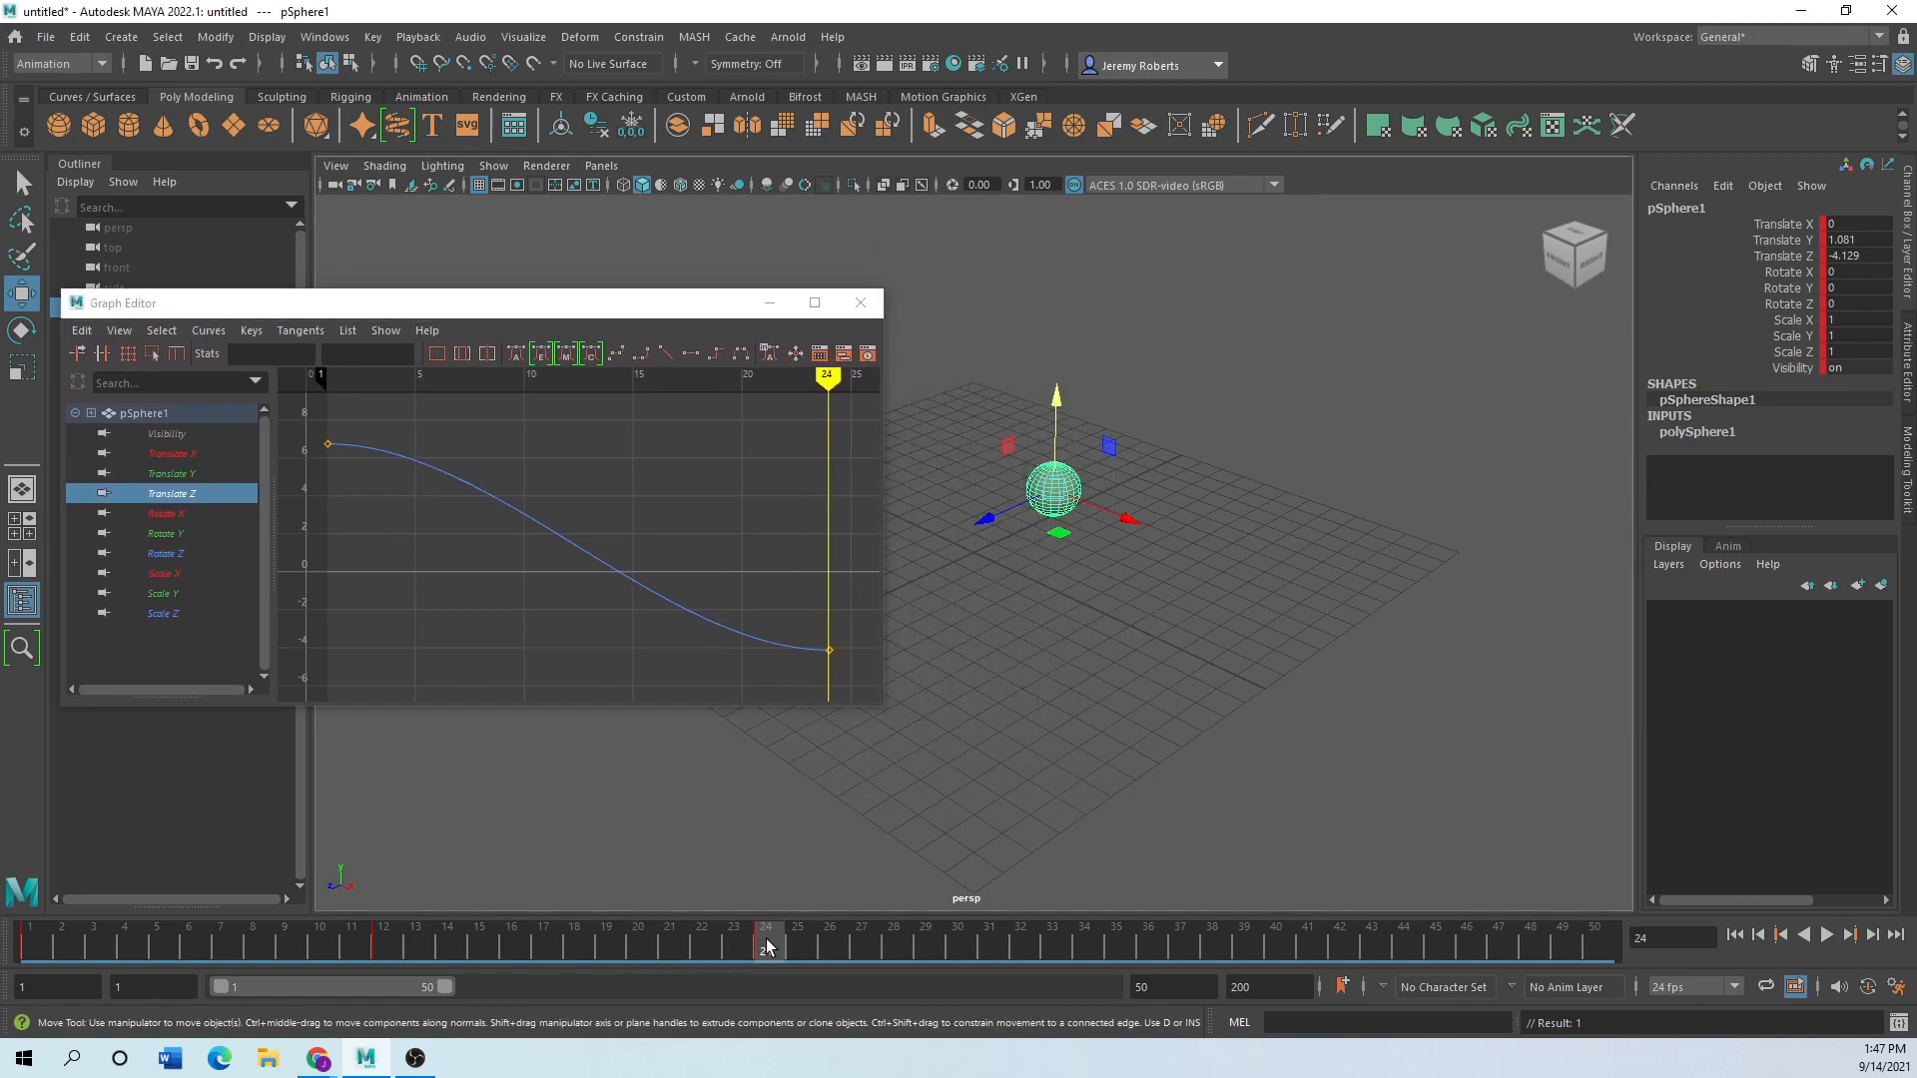
Go to frame 31, move the sphere along Z to about -25.3 and set a key.
key(alt+v)
key(alt+v)
key(alt+v)
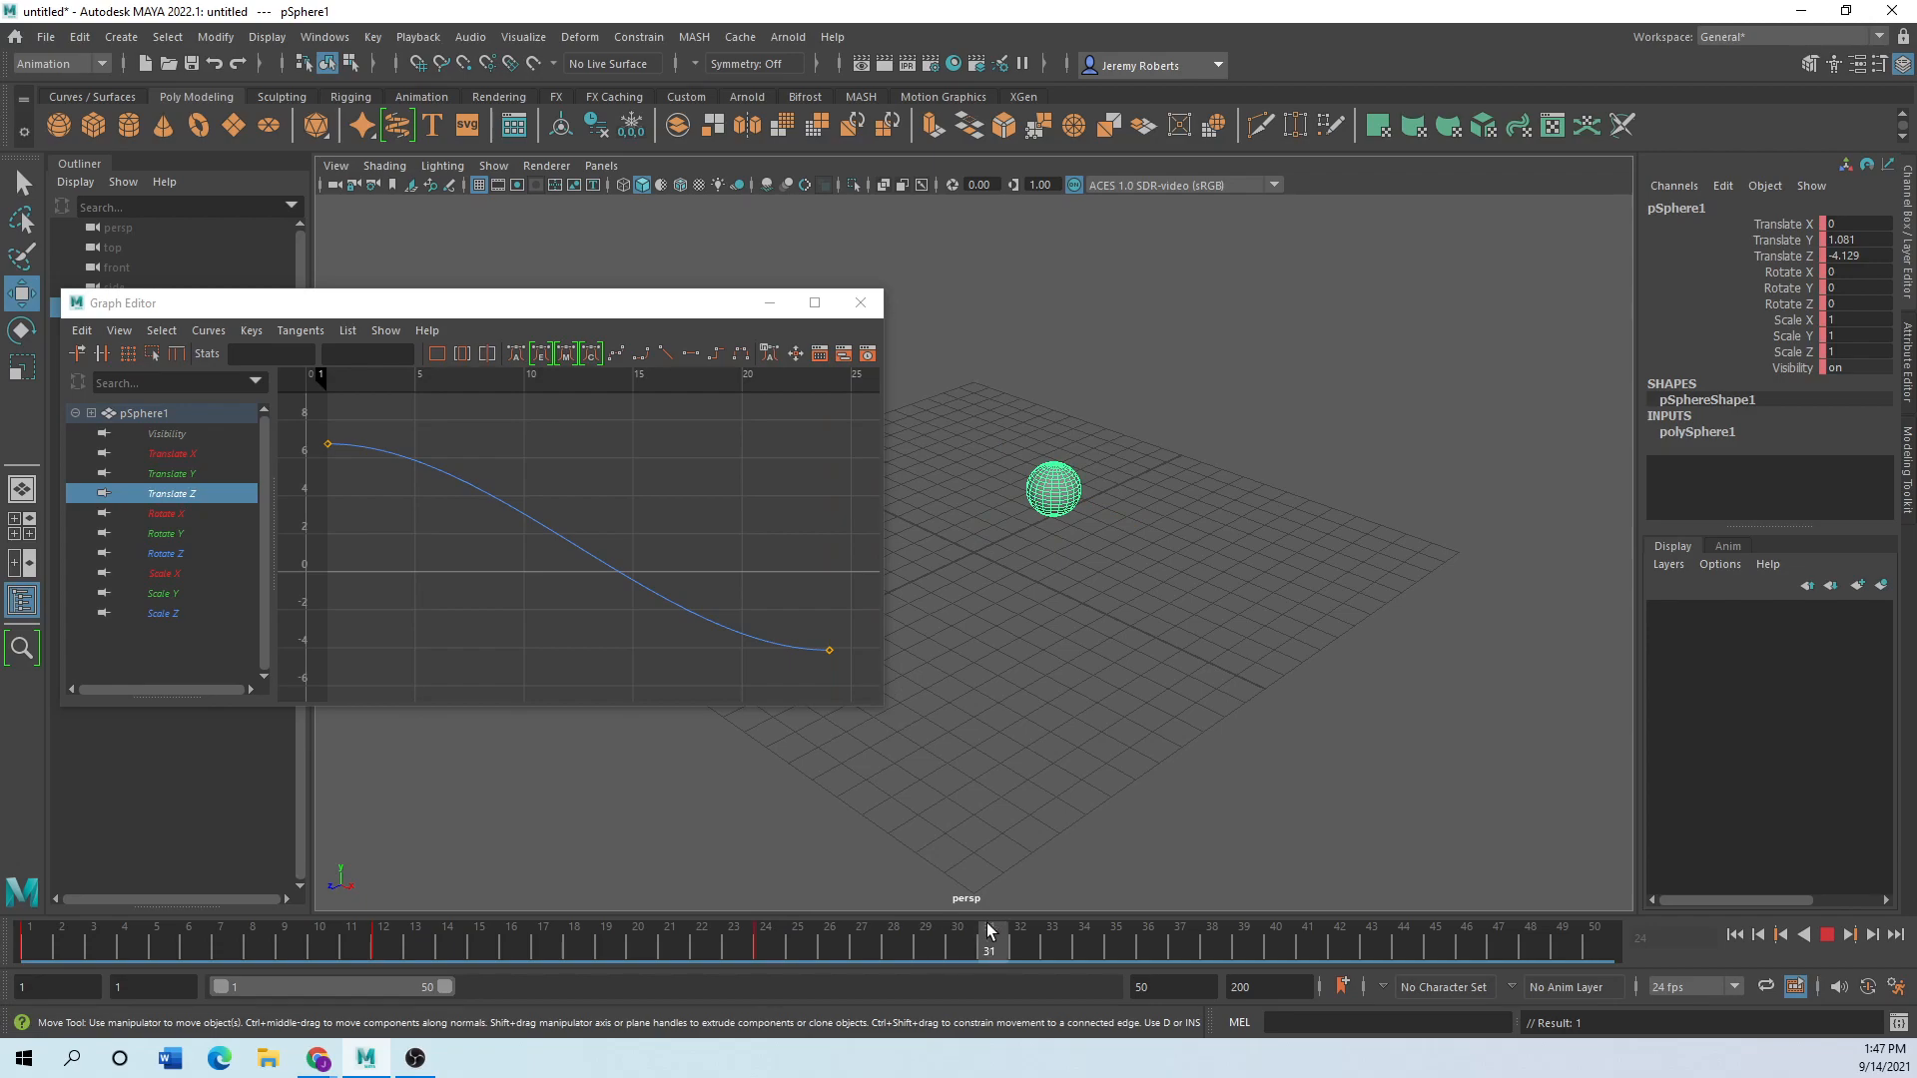
key(alt+v)
drag(999, 526, 1308, 385)
key(s)
Scrub back to frame 29 and frame the entire Translate Y curve in the Graph Editor.
mouse_move(961, 943)
mouse_down()
mouse_move(287, 941)
mouse_move(925, 944)
mouse_up()
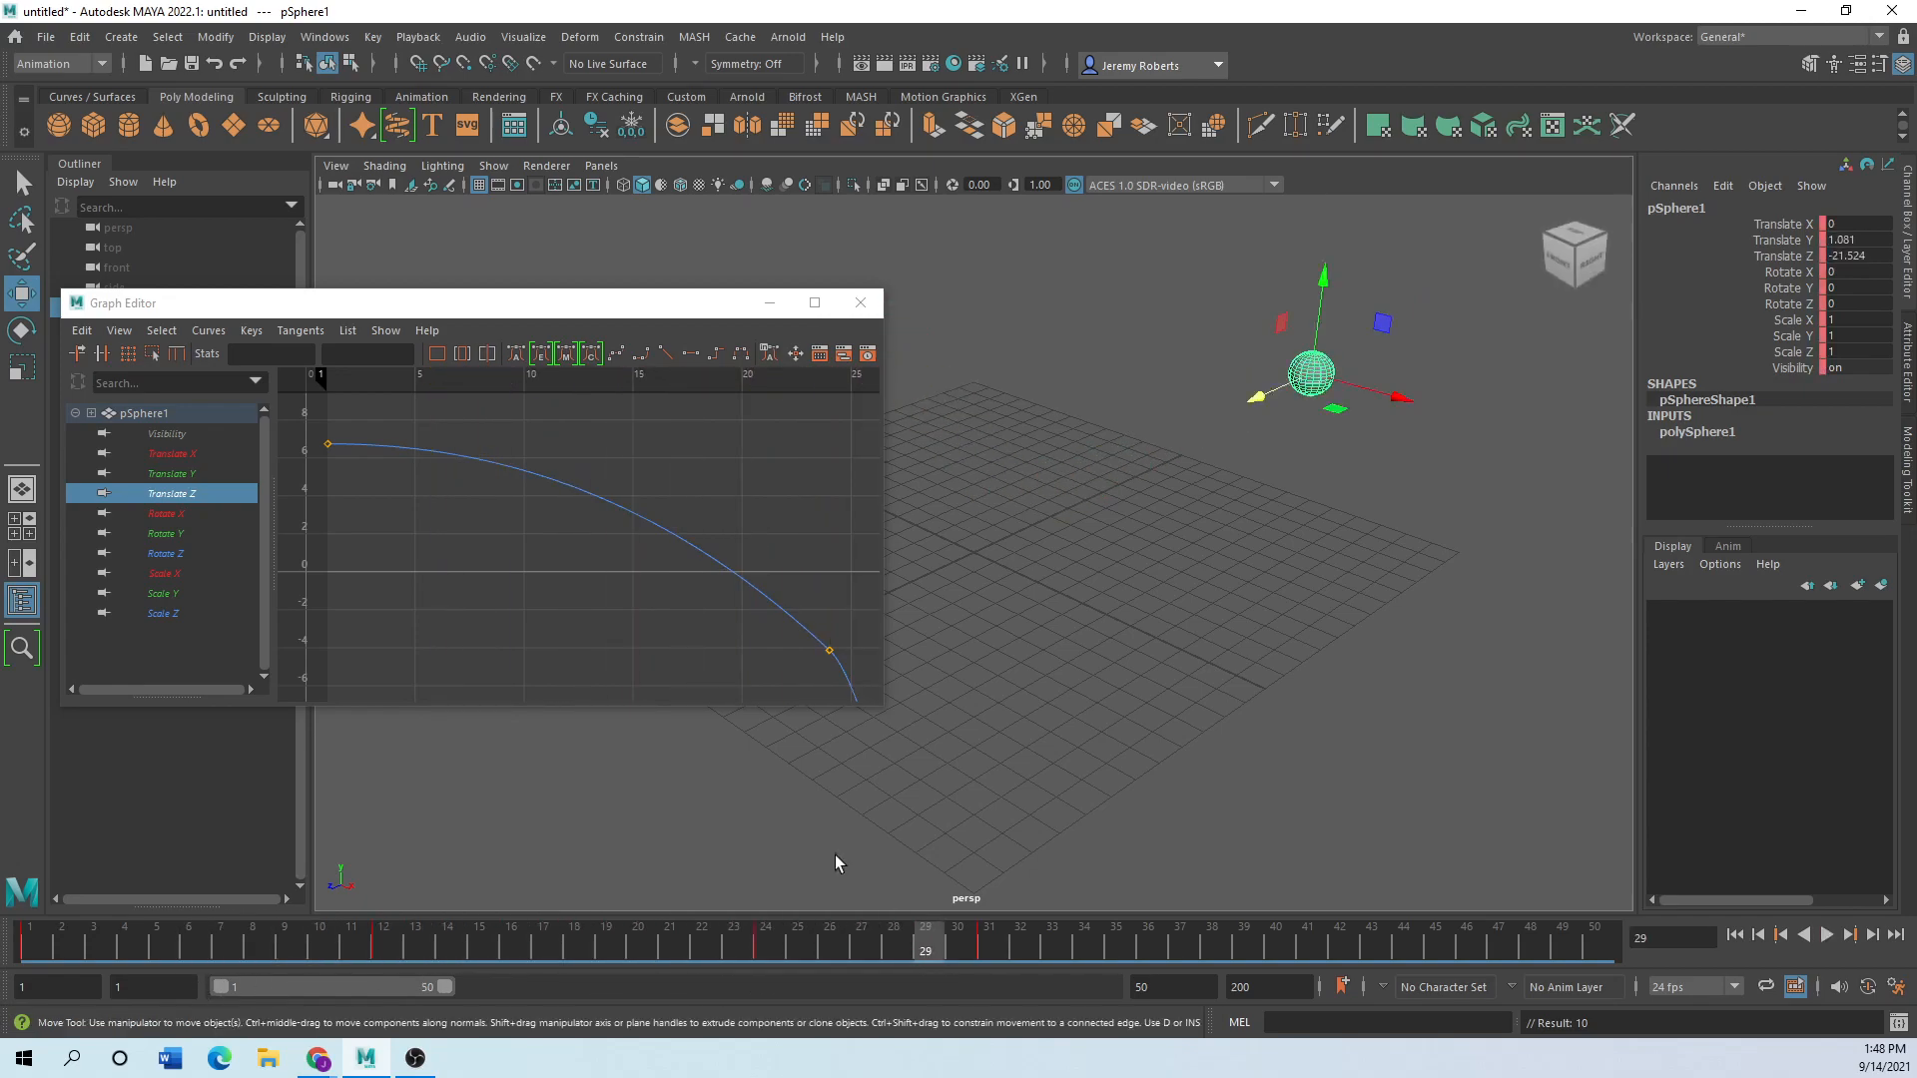
click(172, 475)
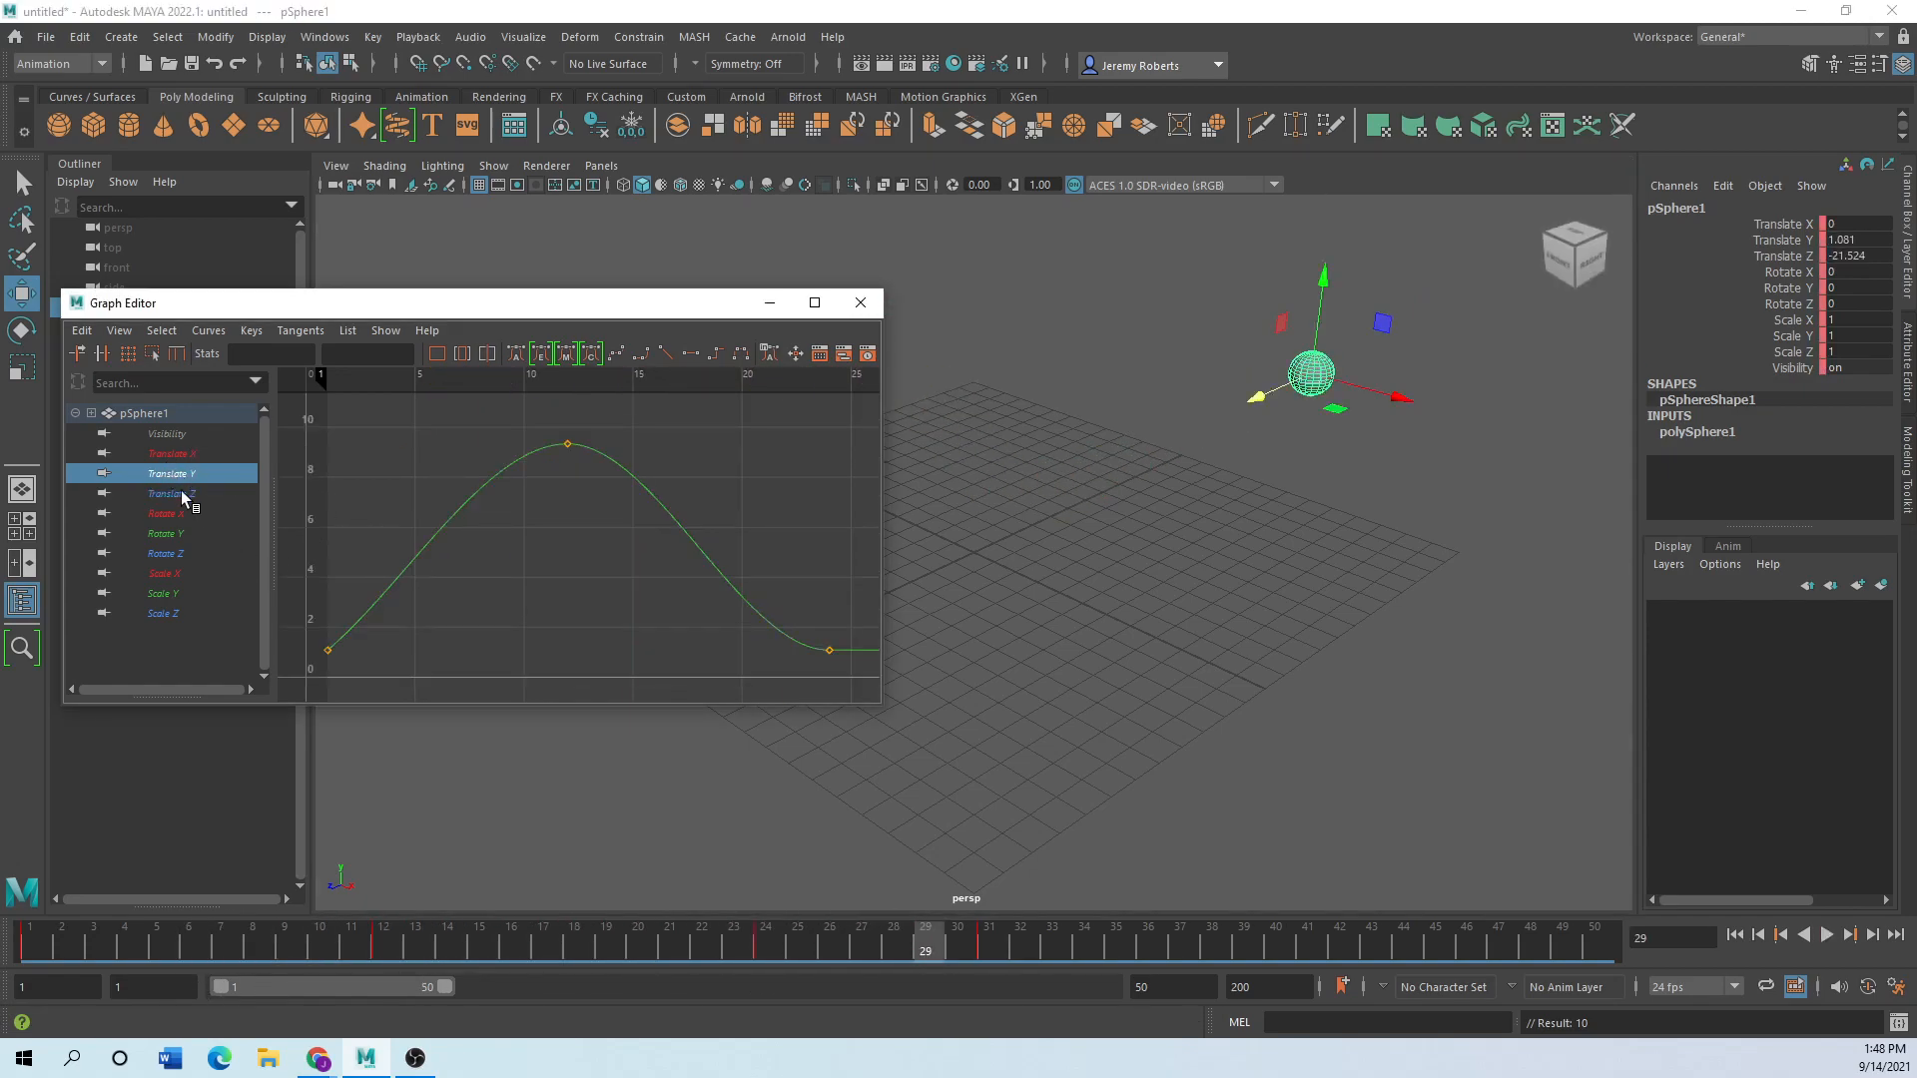
click(1314, 367)
key(a)
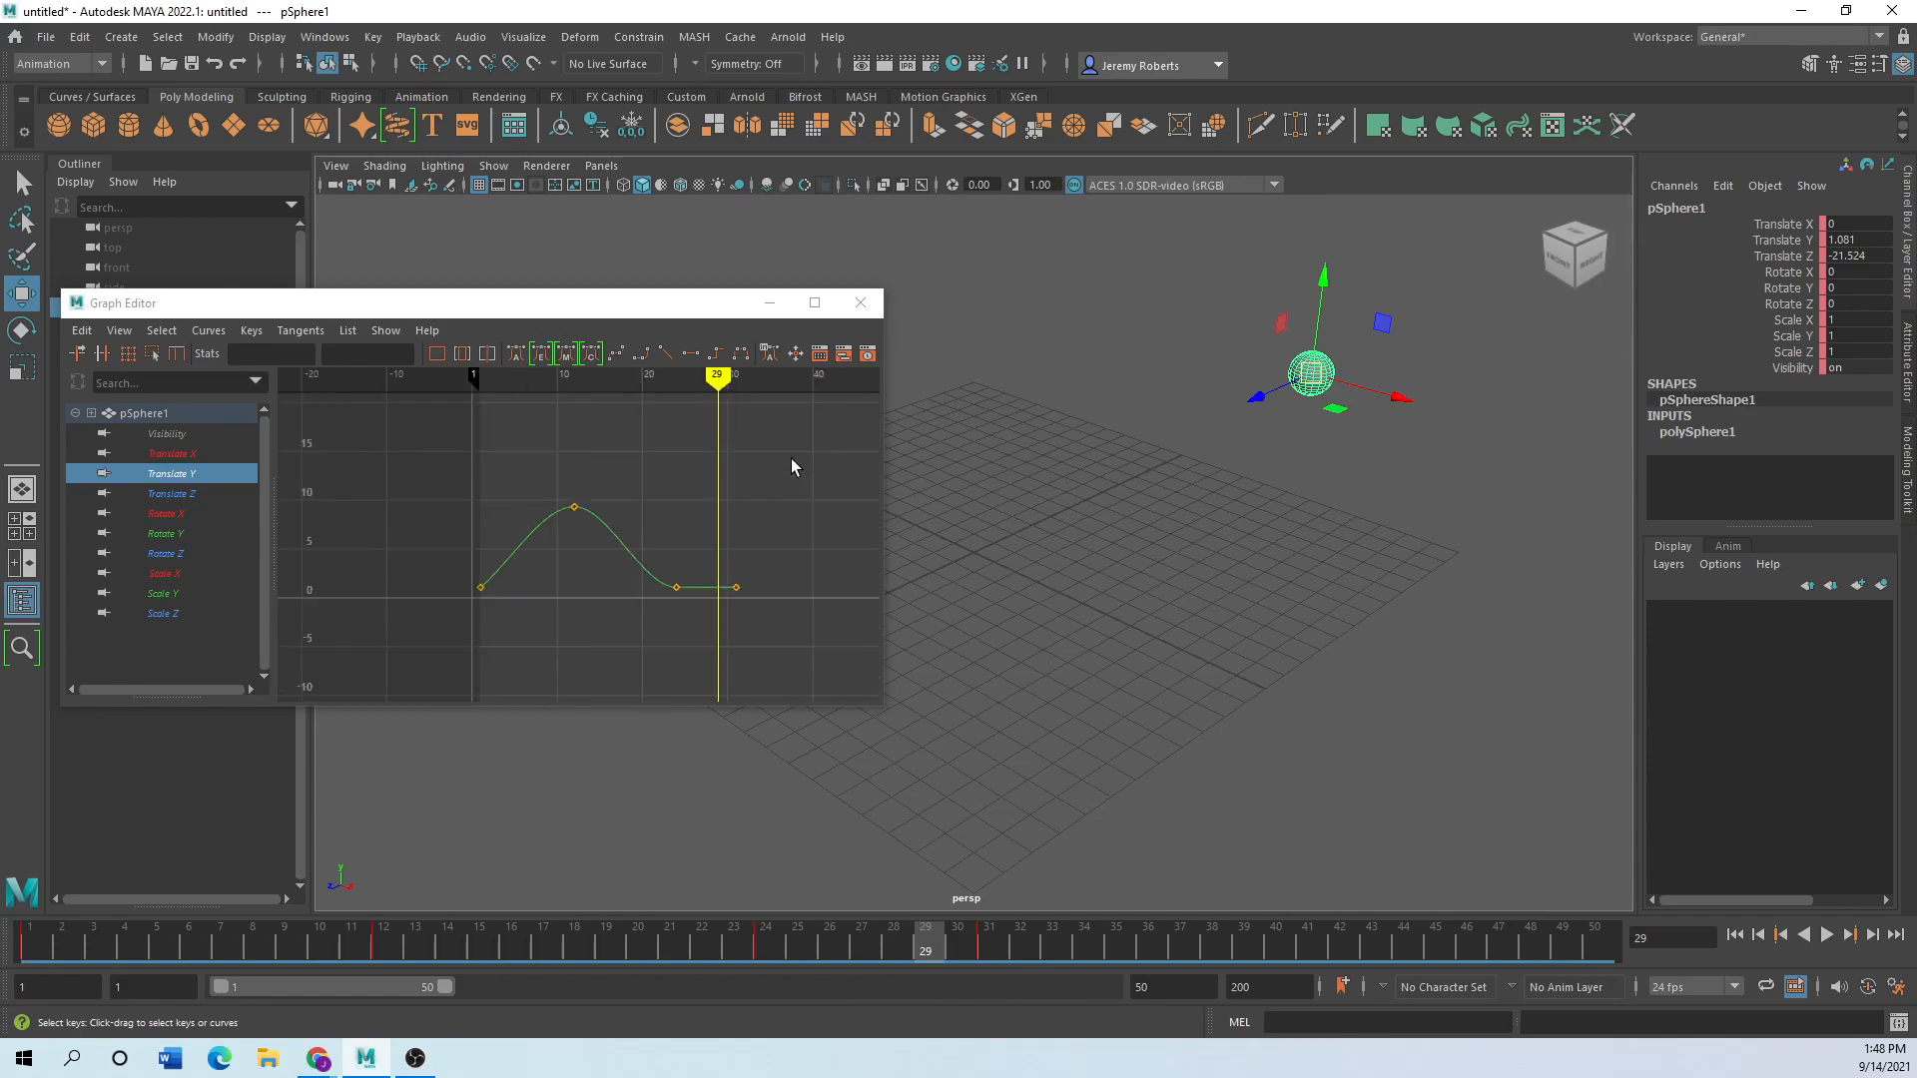
Display all of the sphere's curves and change every key to stepped tangents.
click(145, 414)
mouse_move(830, 388)
mouse_down()
mouse_move(787, 578)
mouse_move(833, 589)
mouse_up()
drag(777, 427, 445, 662)
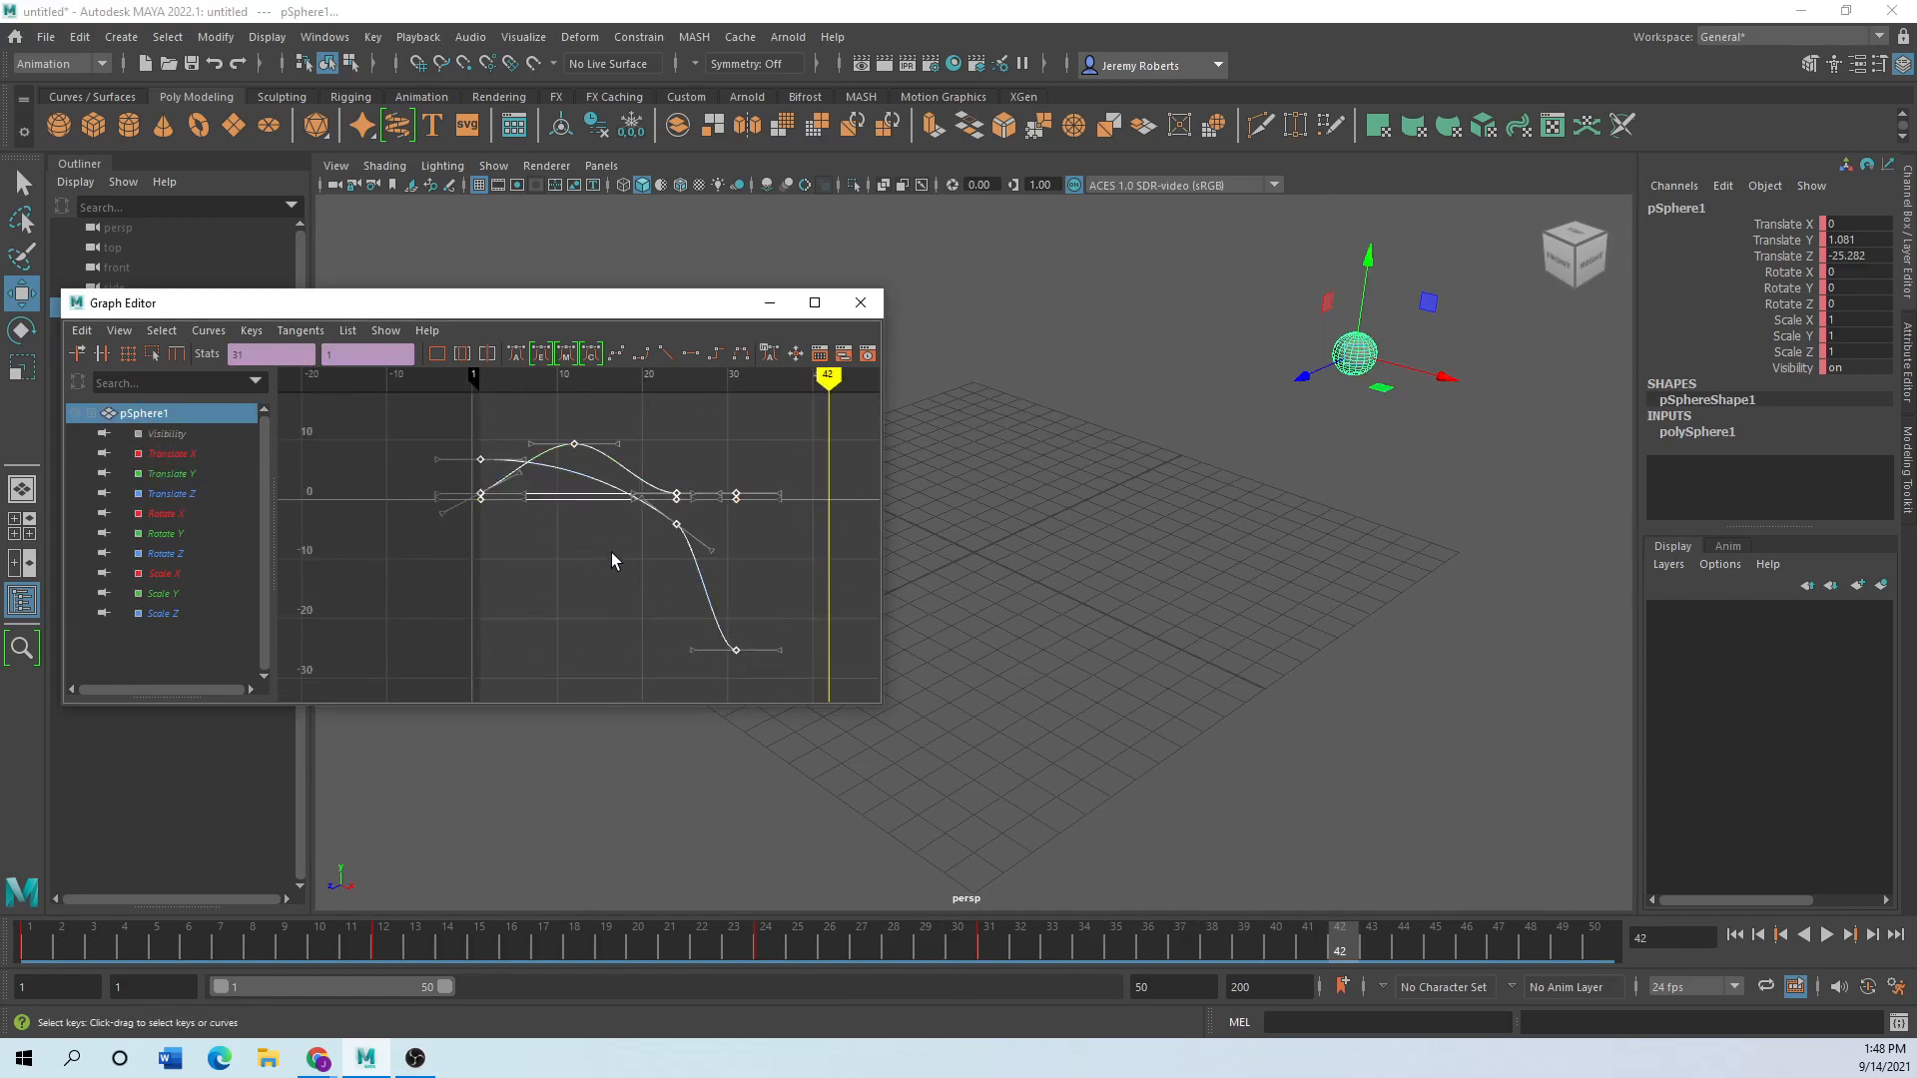
click(716, 356)
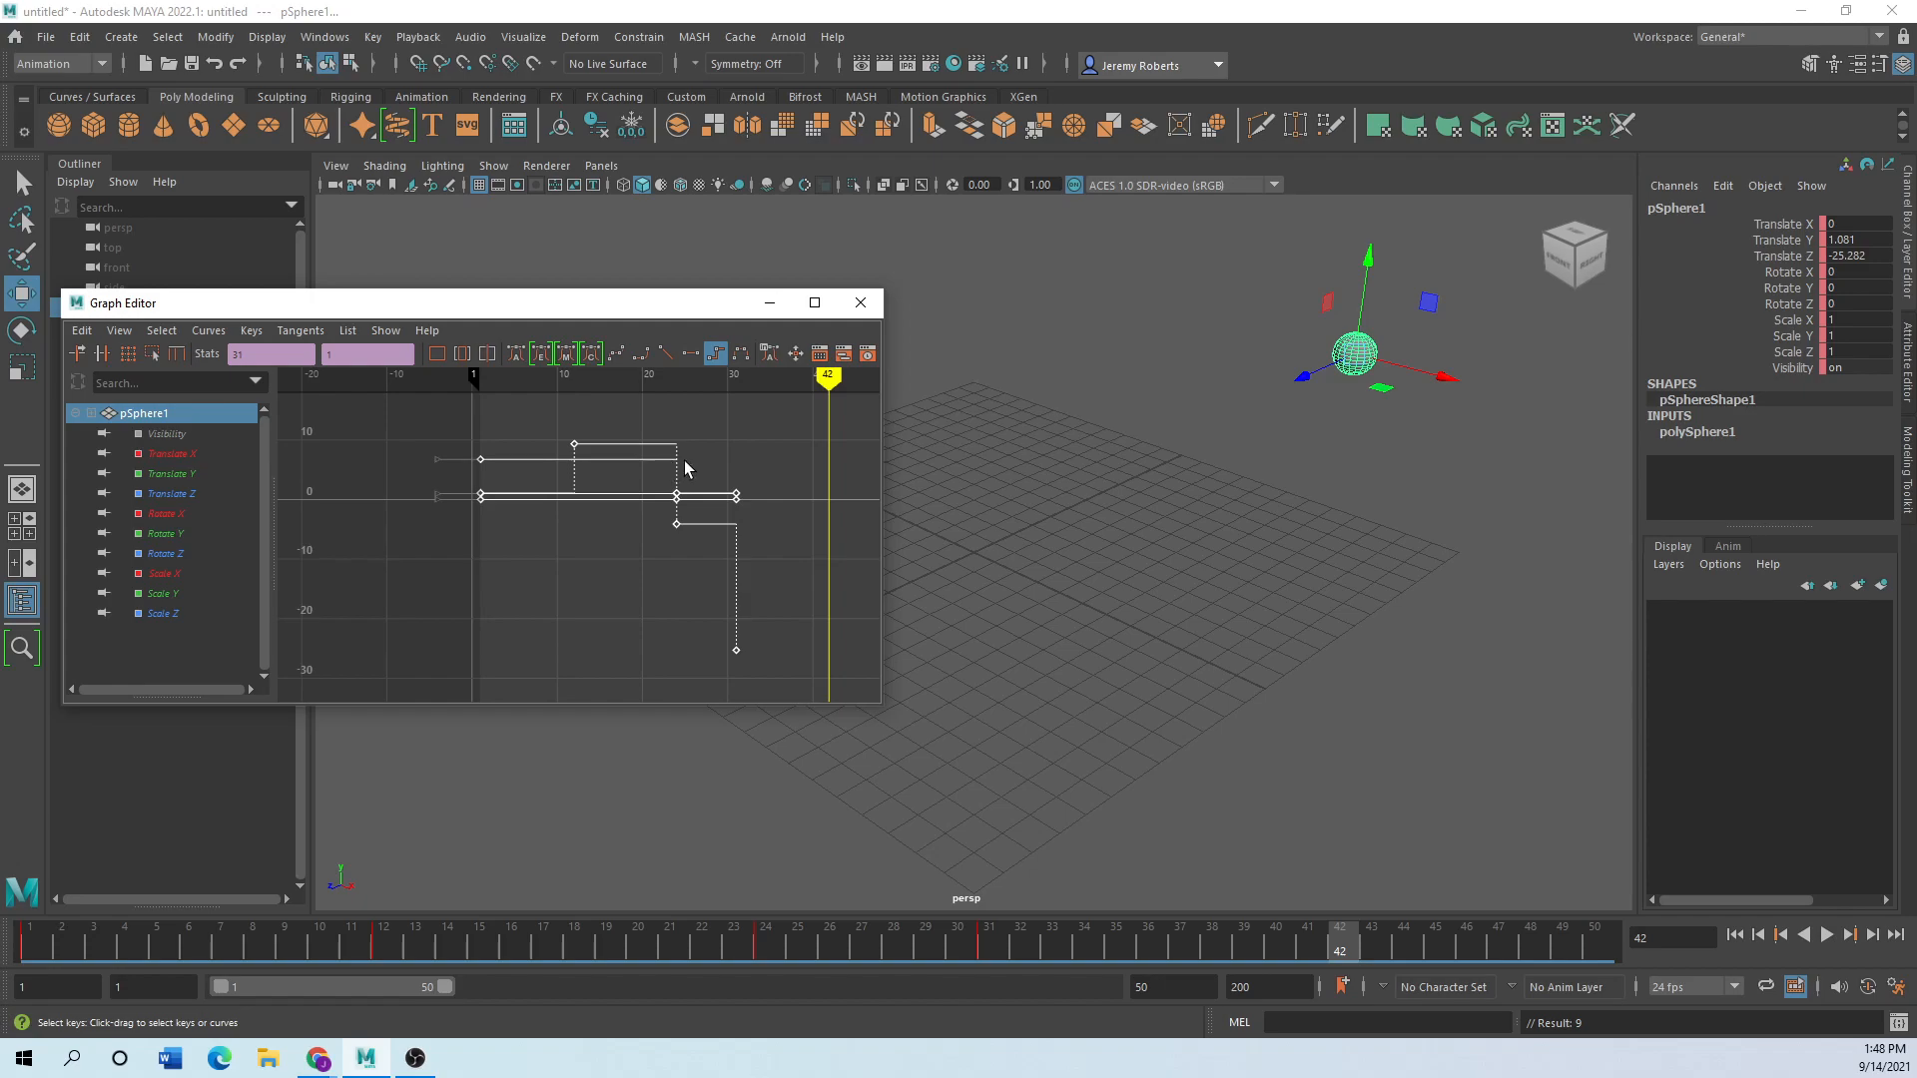
Narrow the Graph Editor and scrub between frames 1 and 31 to review the stepped motion.
drag(946, 954, 70, 933)
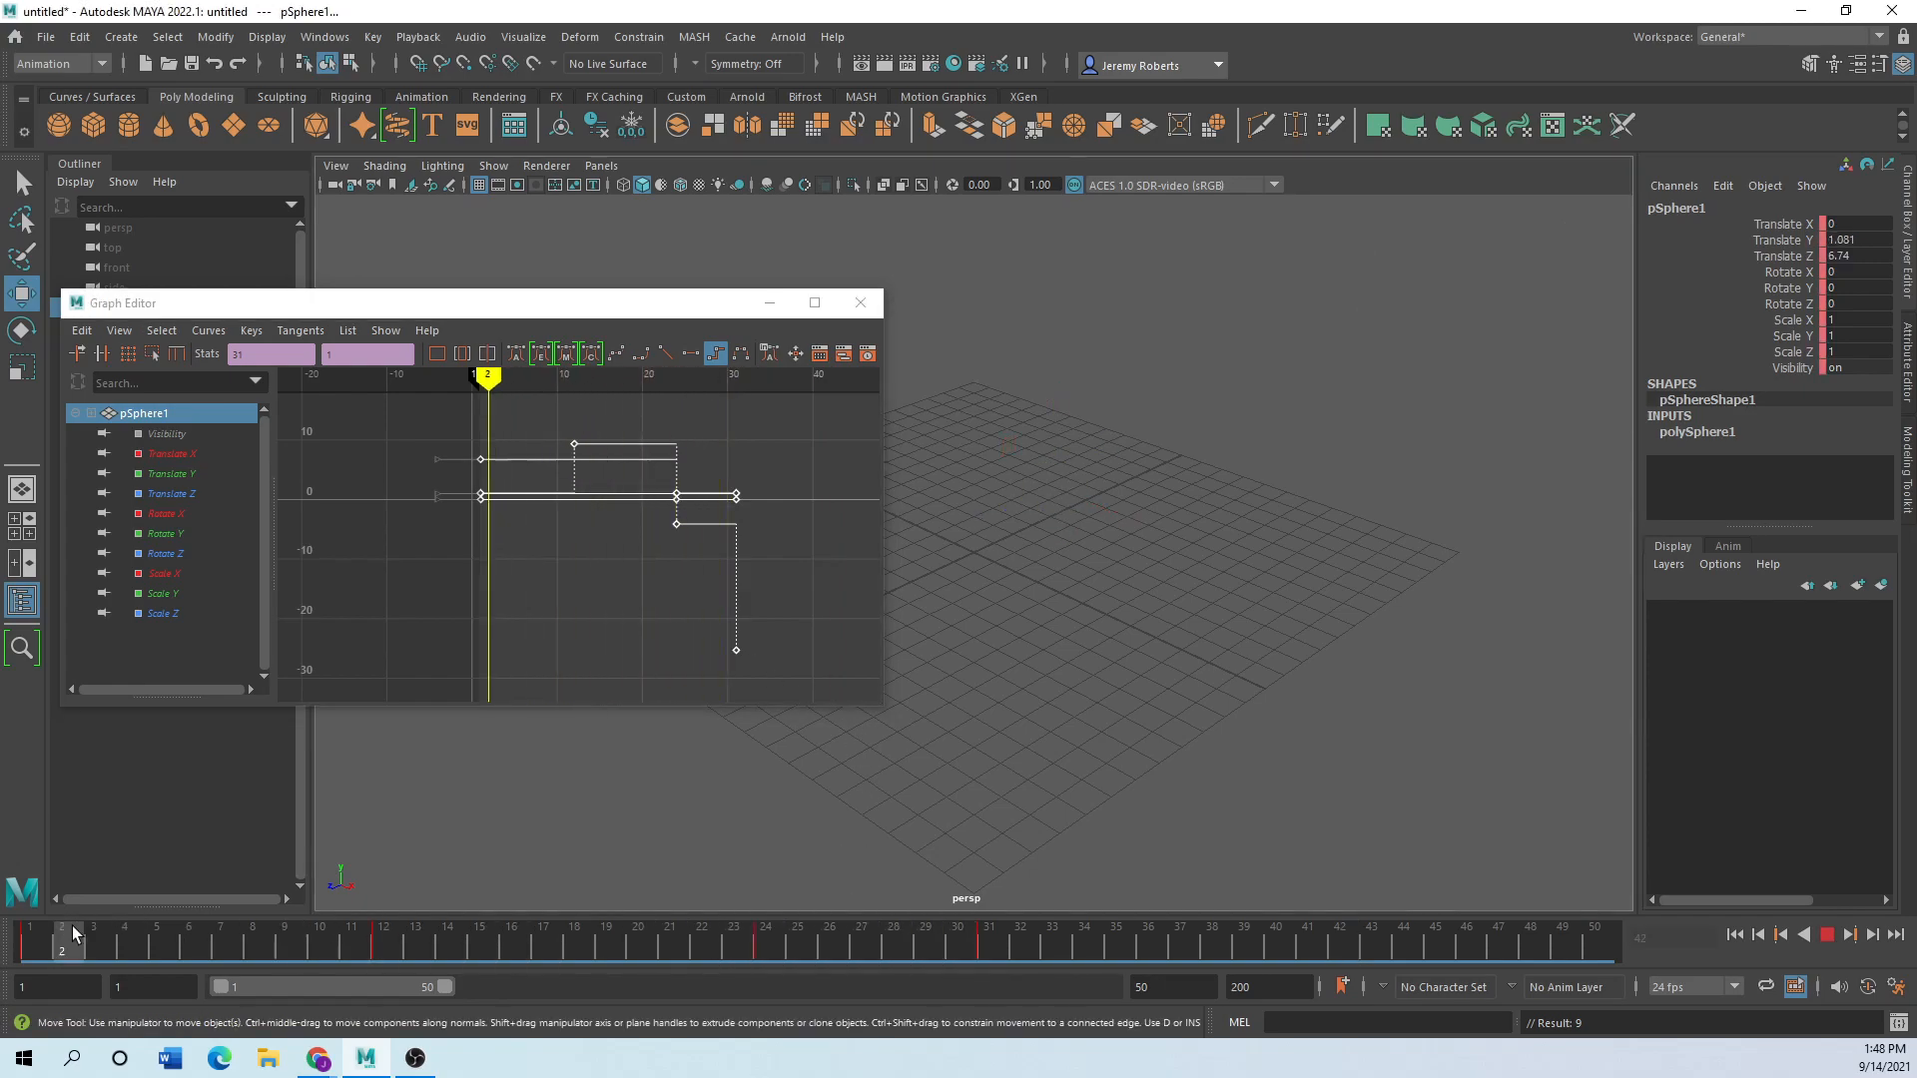
drag(884, 432, 477, 432)
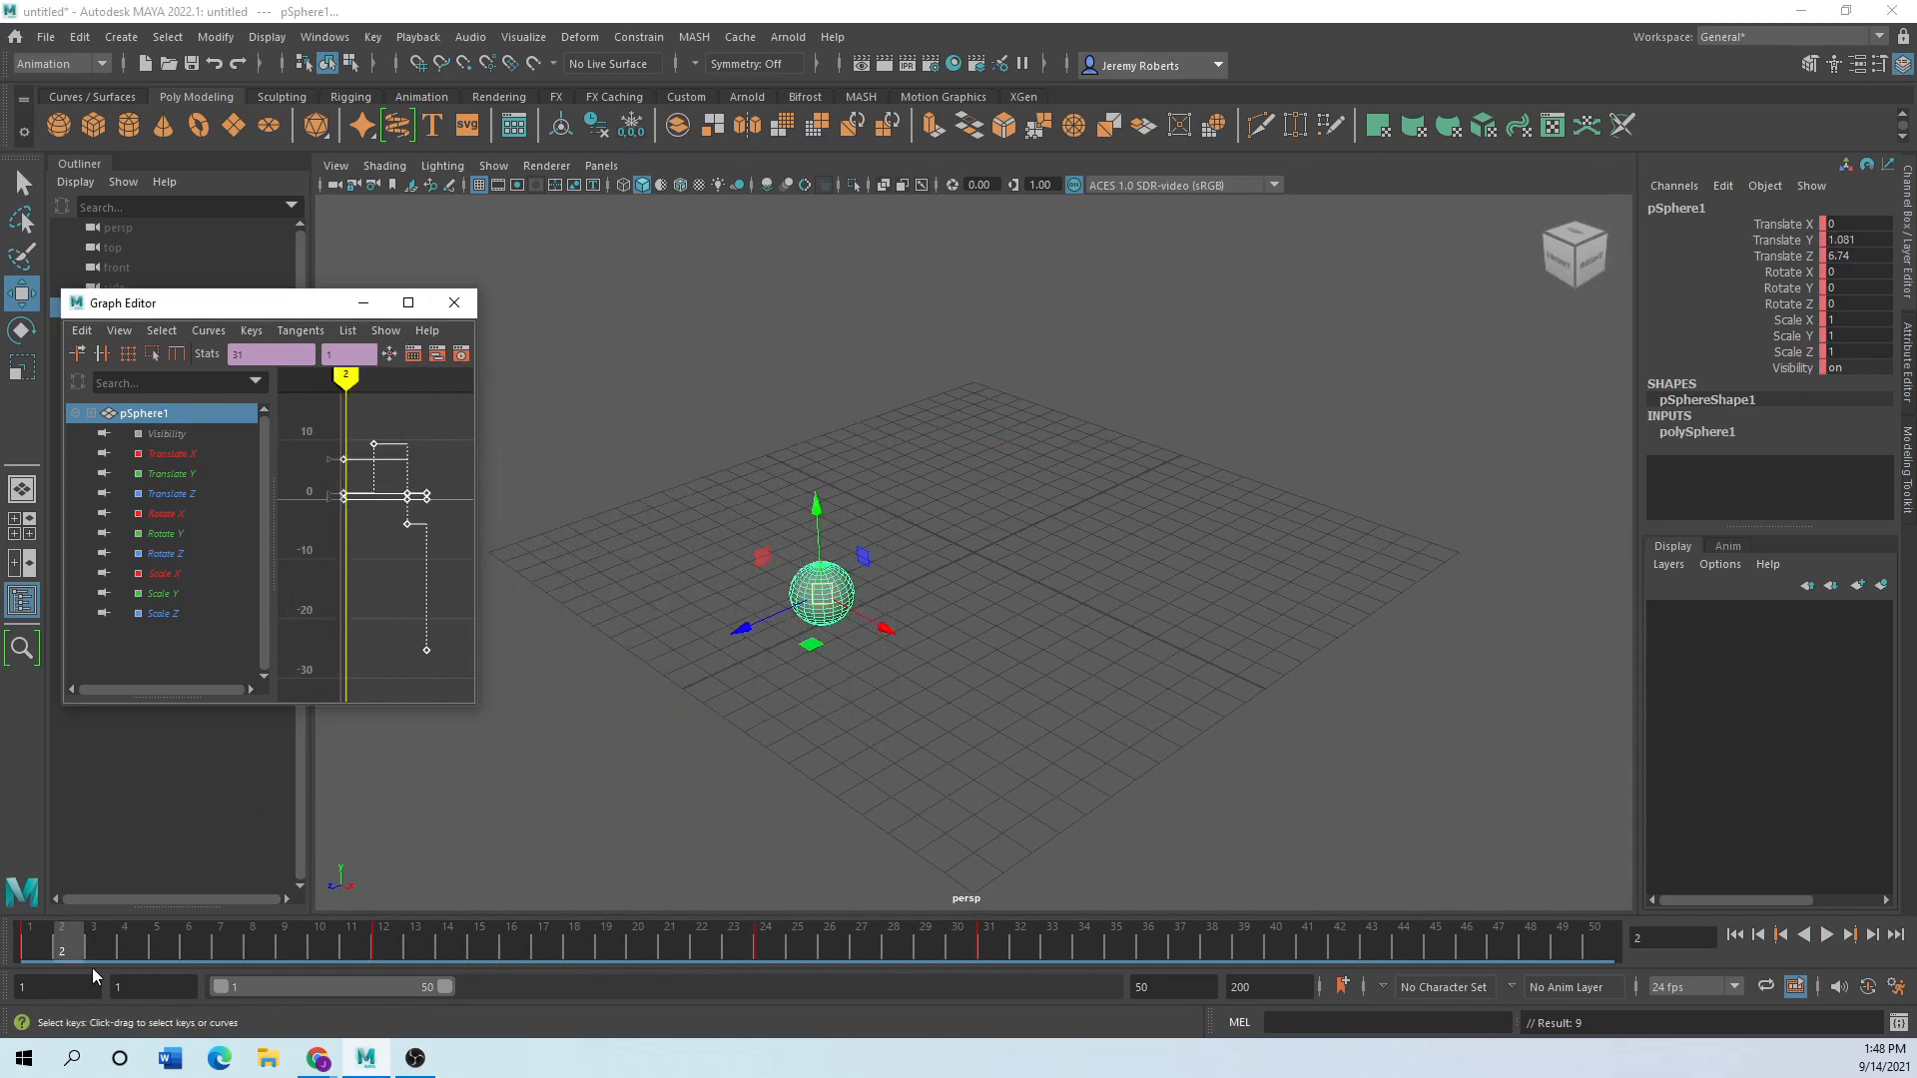
key(alt+v)
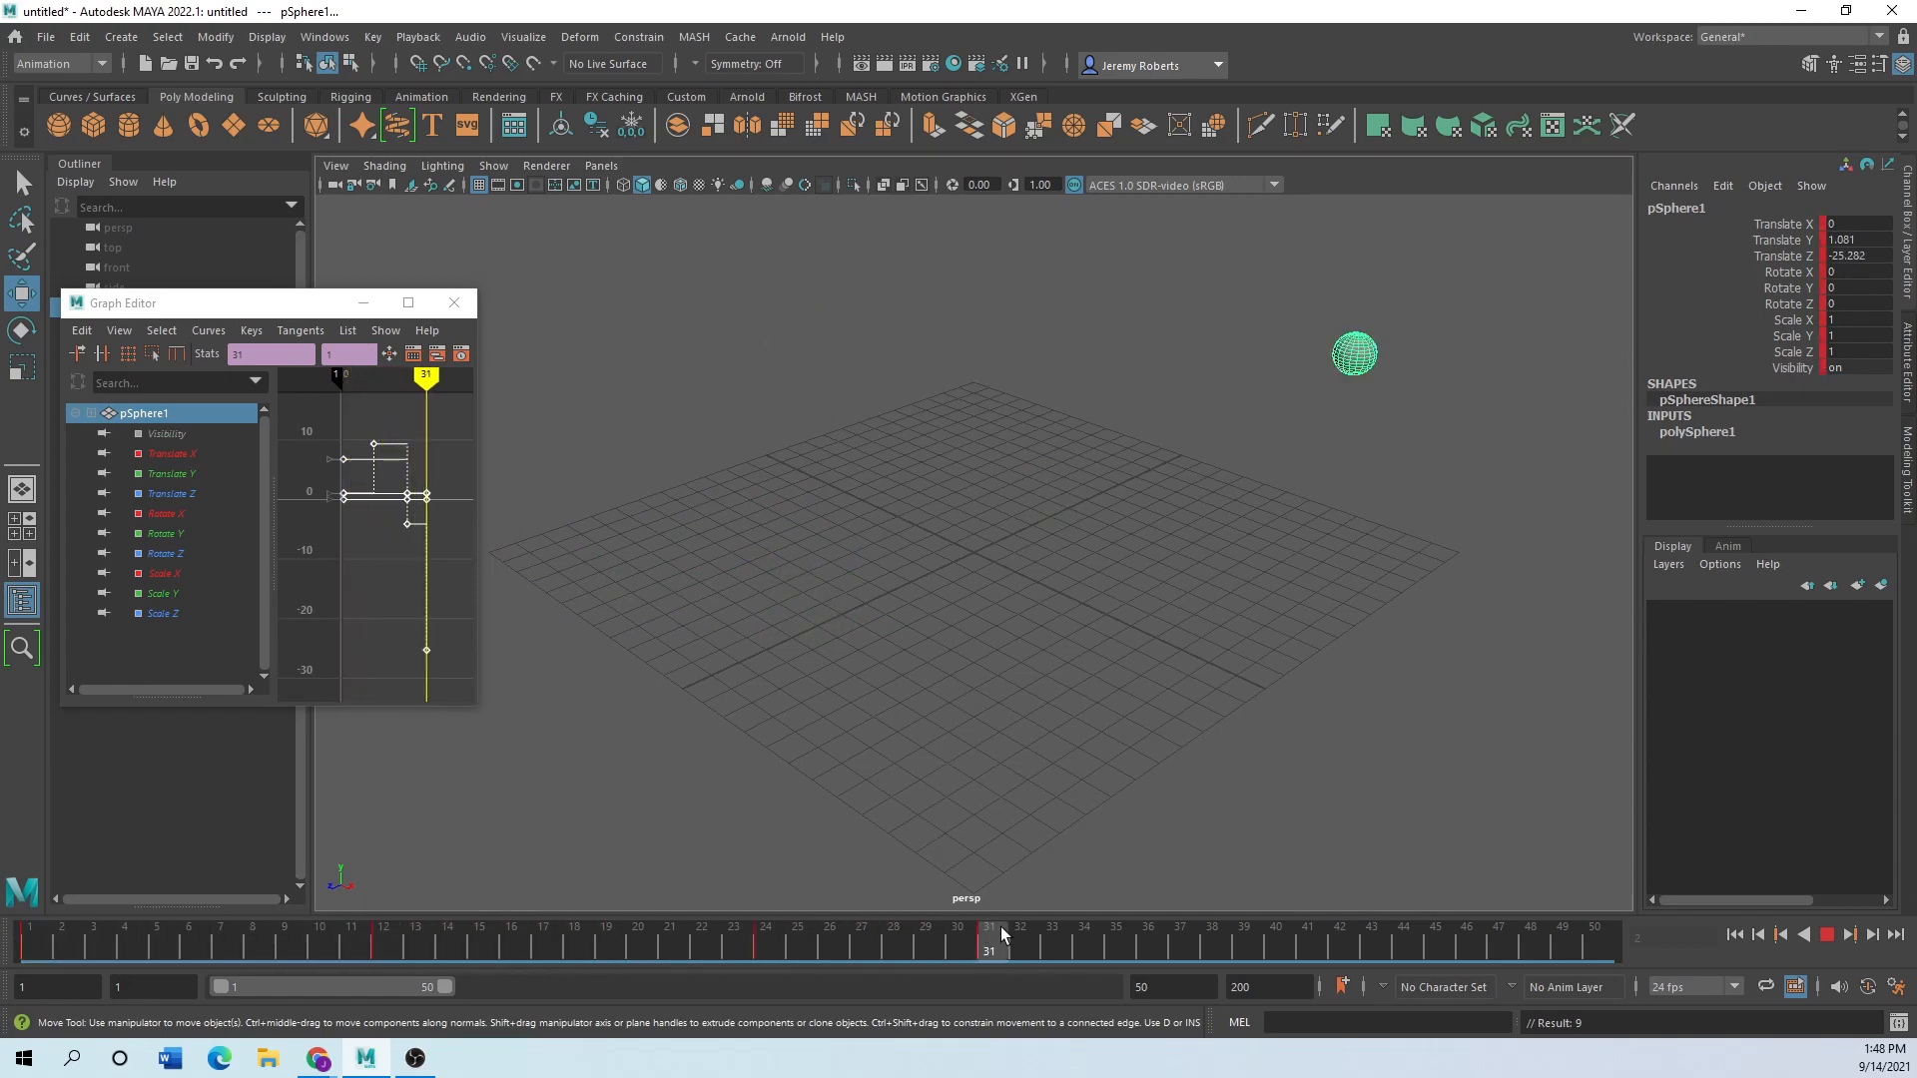
drag(1005, 927, 30, 928)
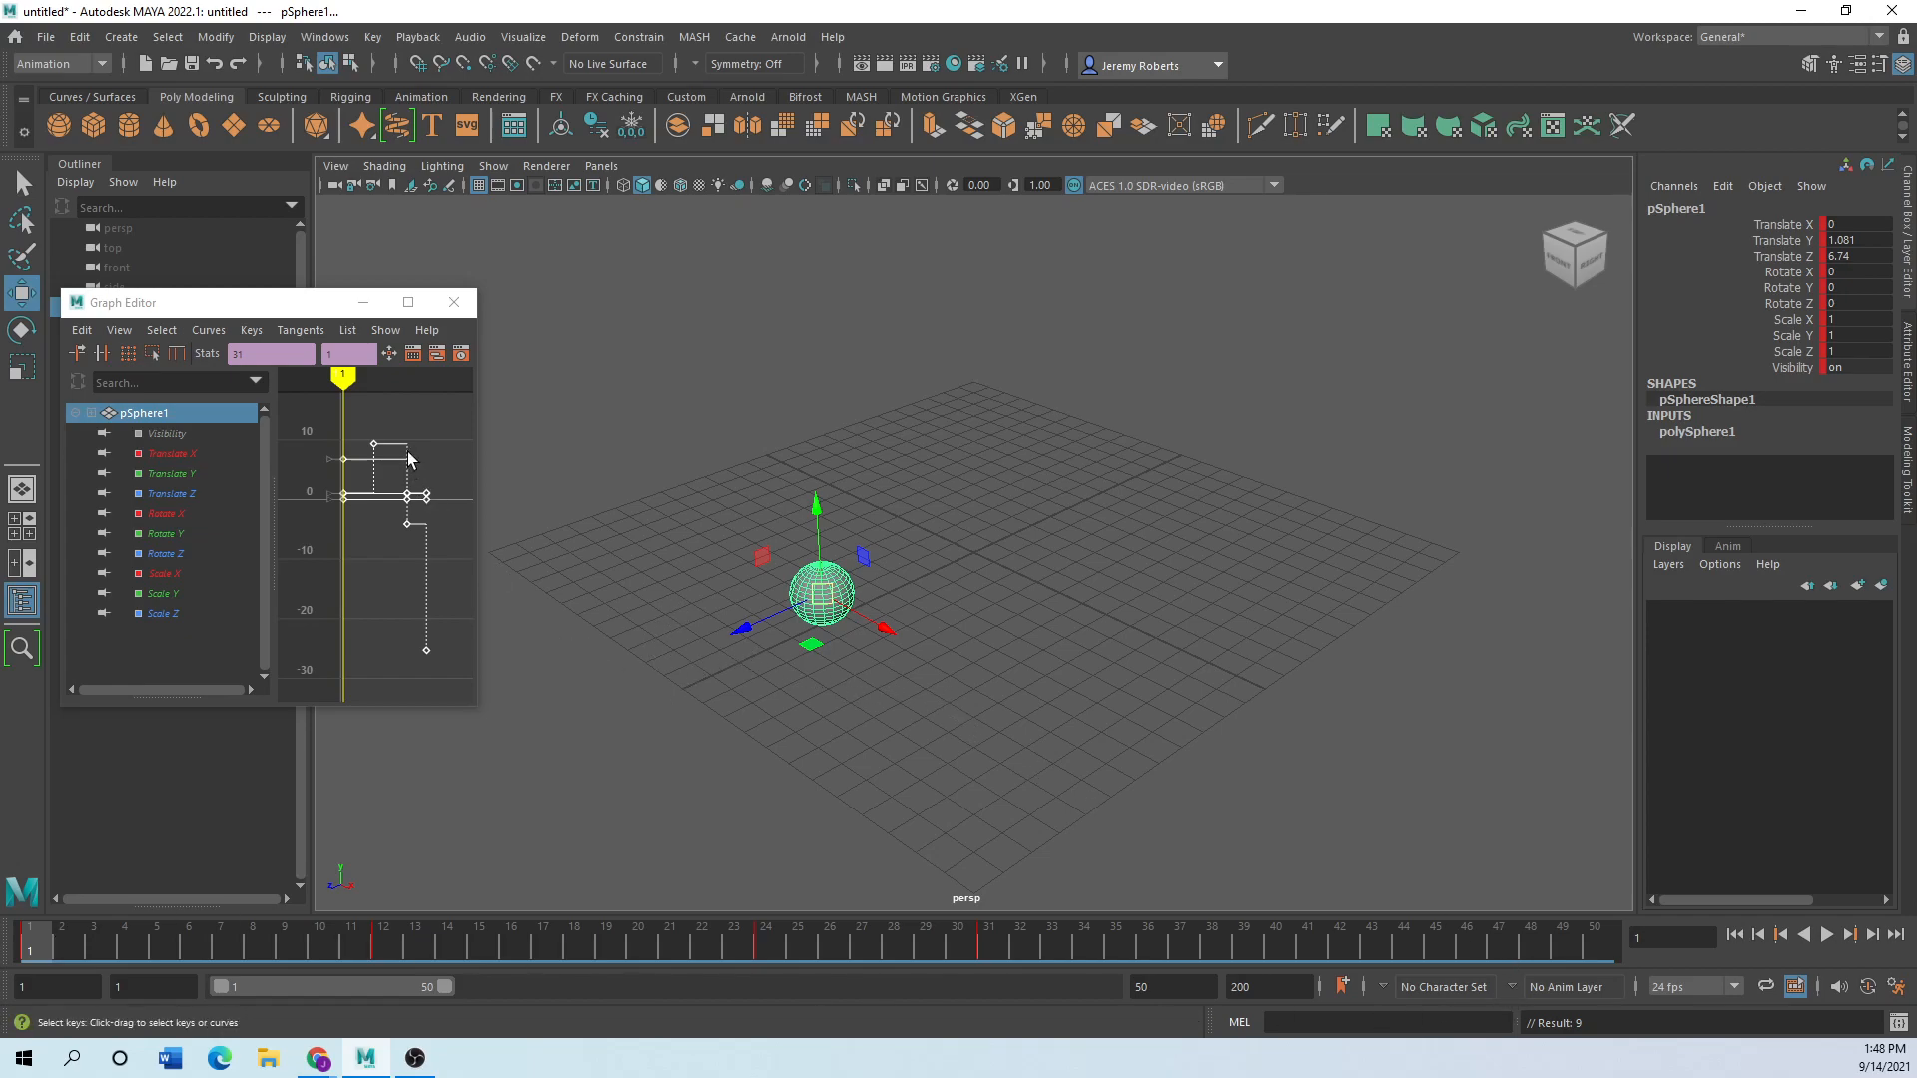
Widen the Graph Editor and change all of the sphere's keys to clamped tangents.
drag(482, 439, 1544, 469)
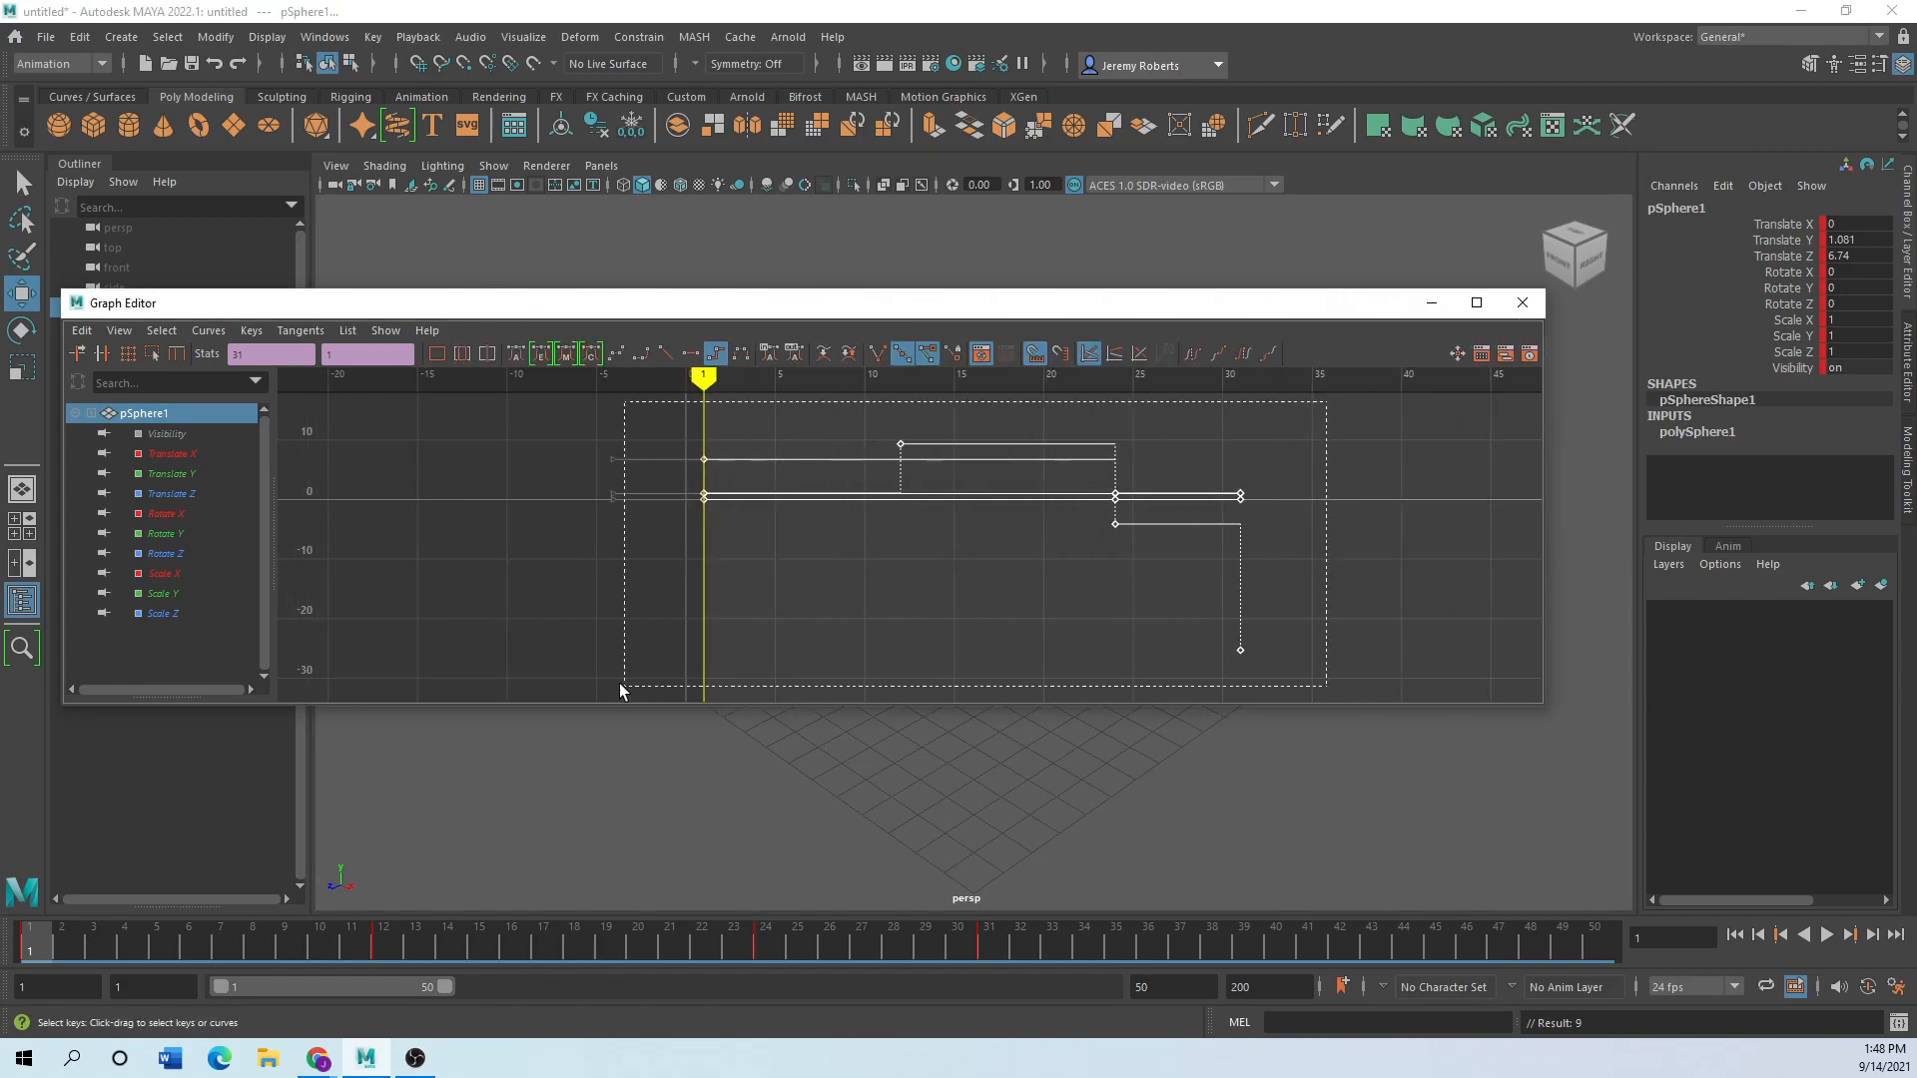
click(646, 356)
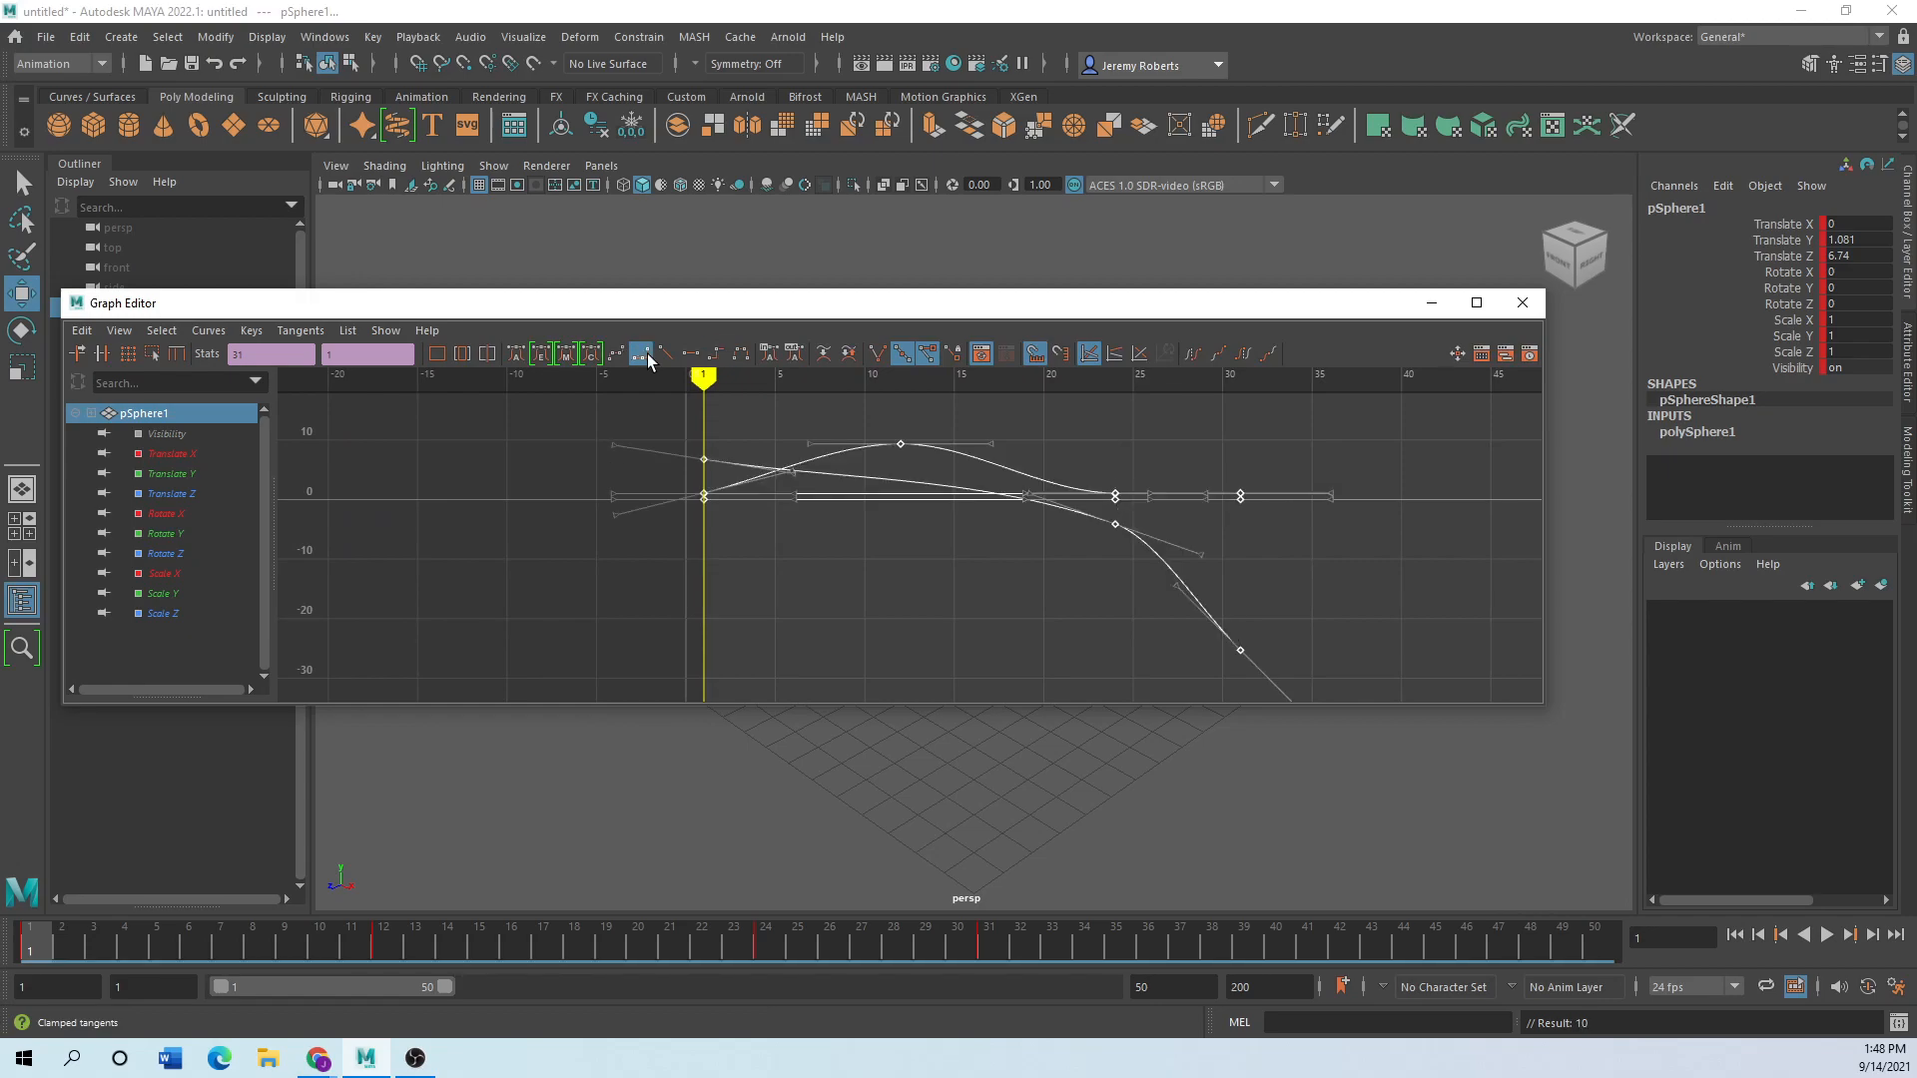
drag(952, 313, 970, 336)
click(985, 712)
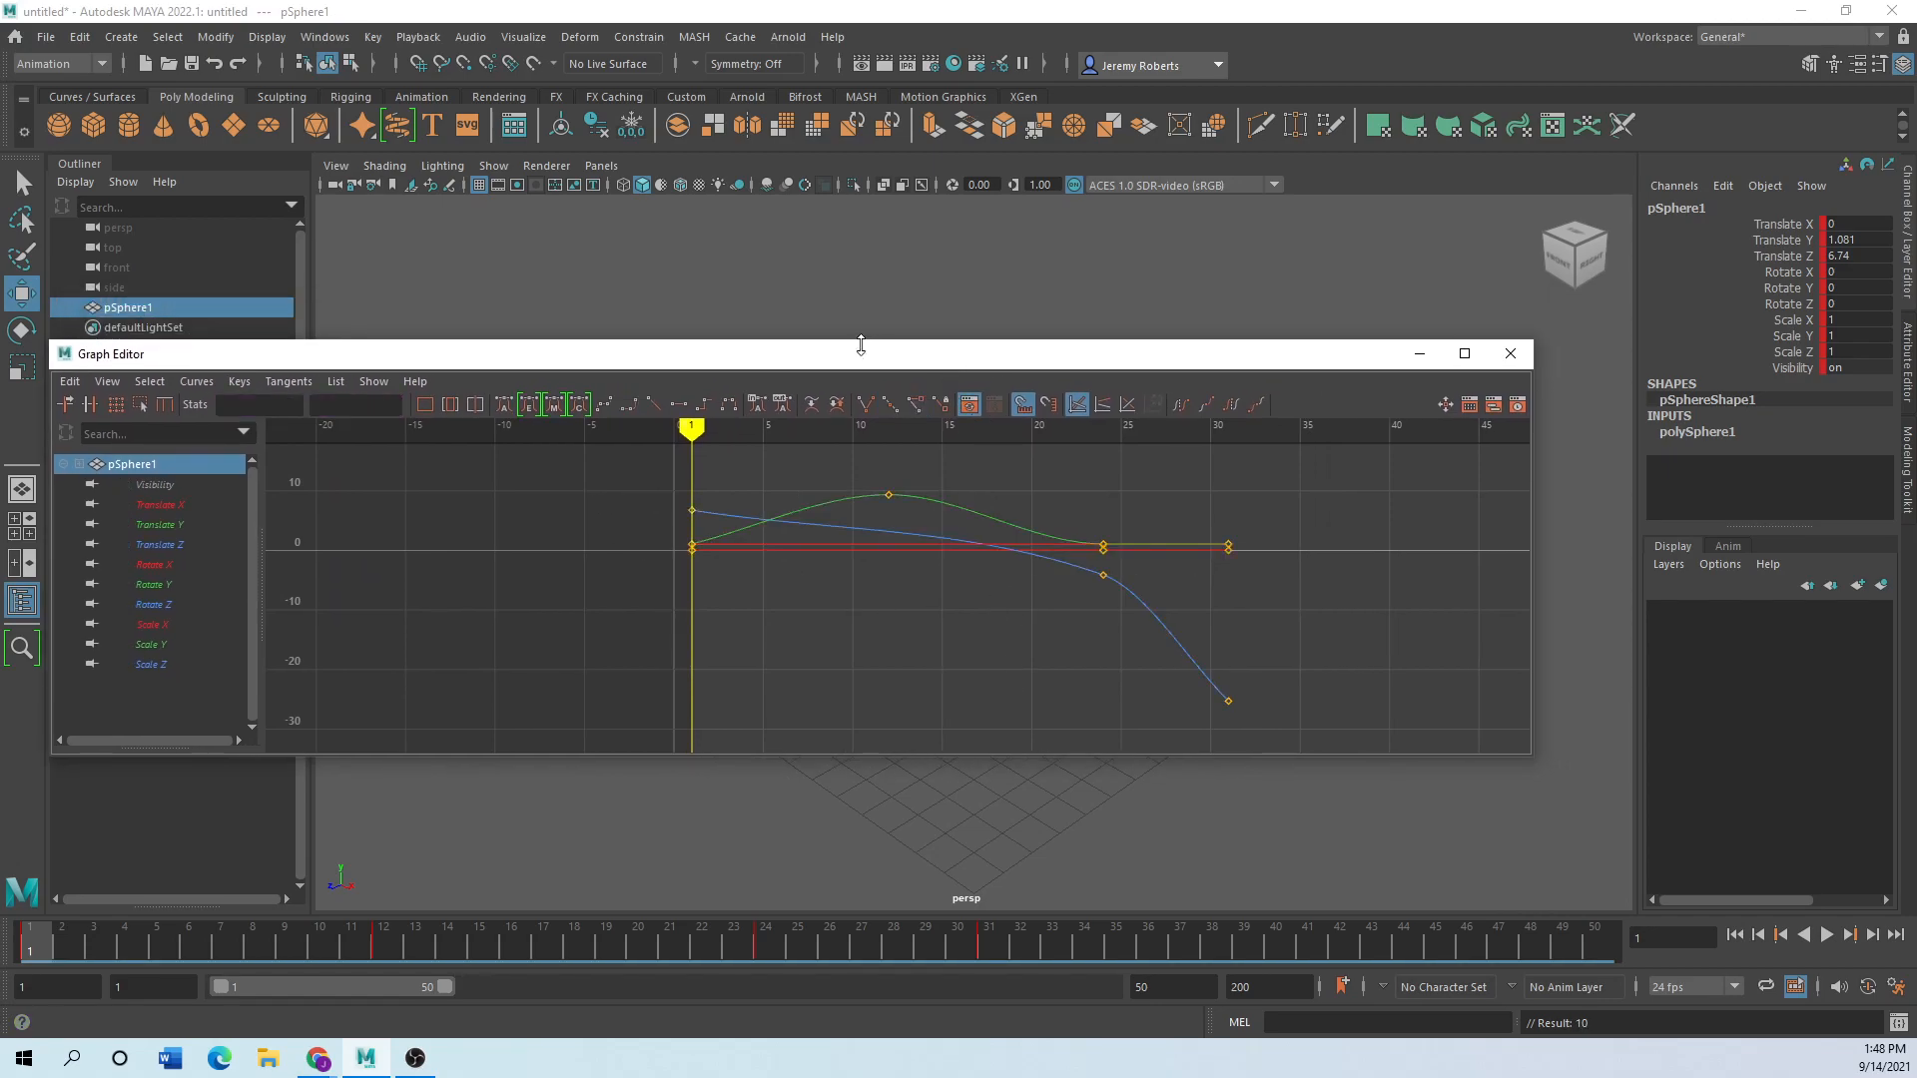
Scrub to frame 12 and inspect the sphere's keys at frames 12 and 24 in the Graph Editor.
drag(857, 364, 959, 268)
drag(1640, 656, 614, 761)
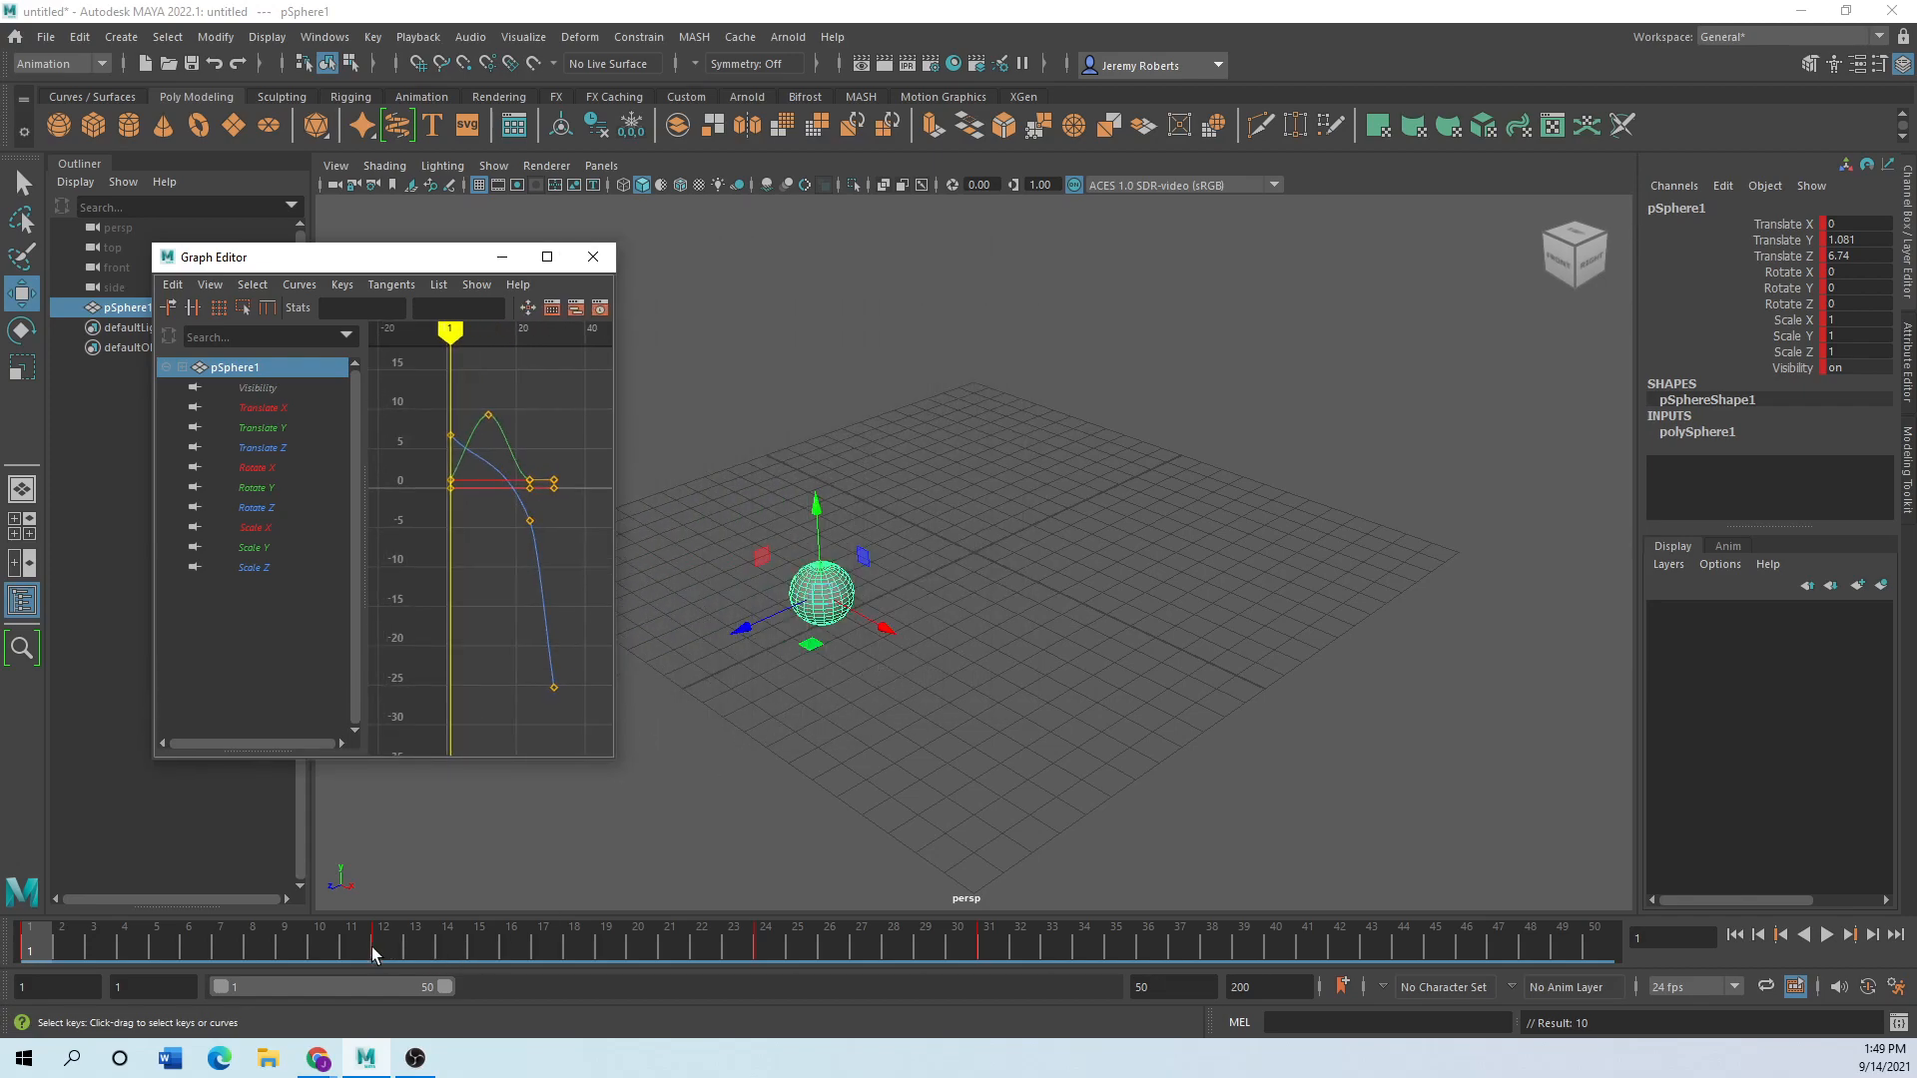
drag(44, 960, 394, 916)
drag(620, 576, 1660, 576)
click(1003, 415)
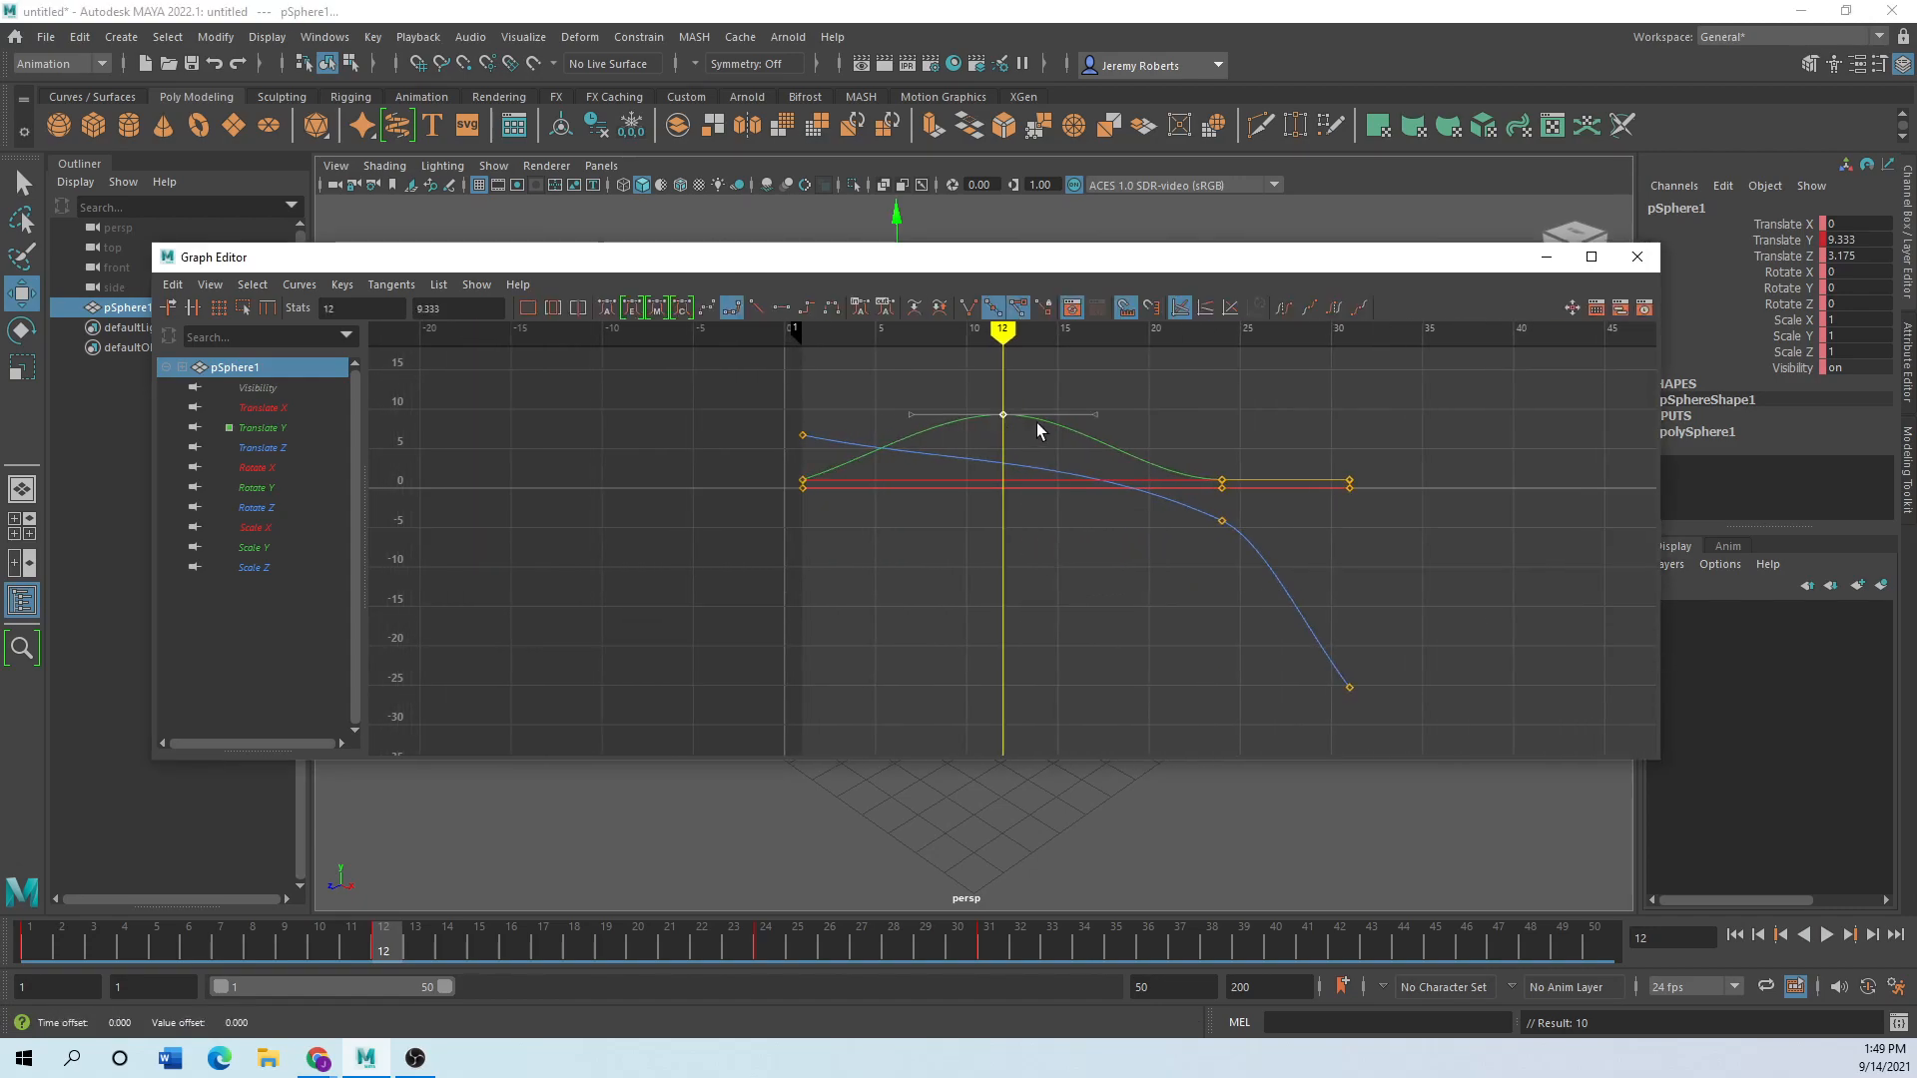
click(1223, 483)
Go to frame 27, raise the sphere to a Translate Y of about 6.7 and set a key.
drag(1138, 270, 973, 469)
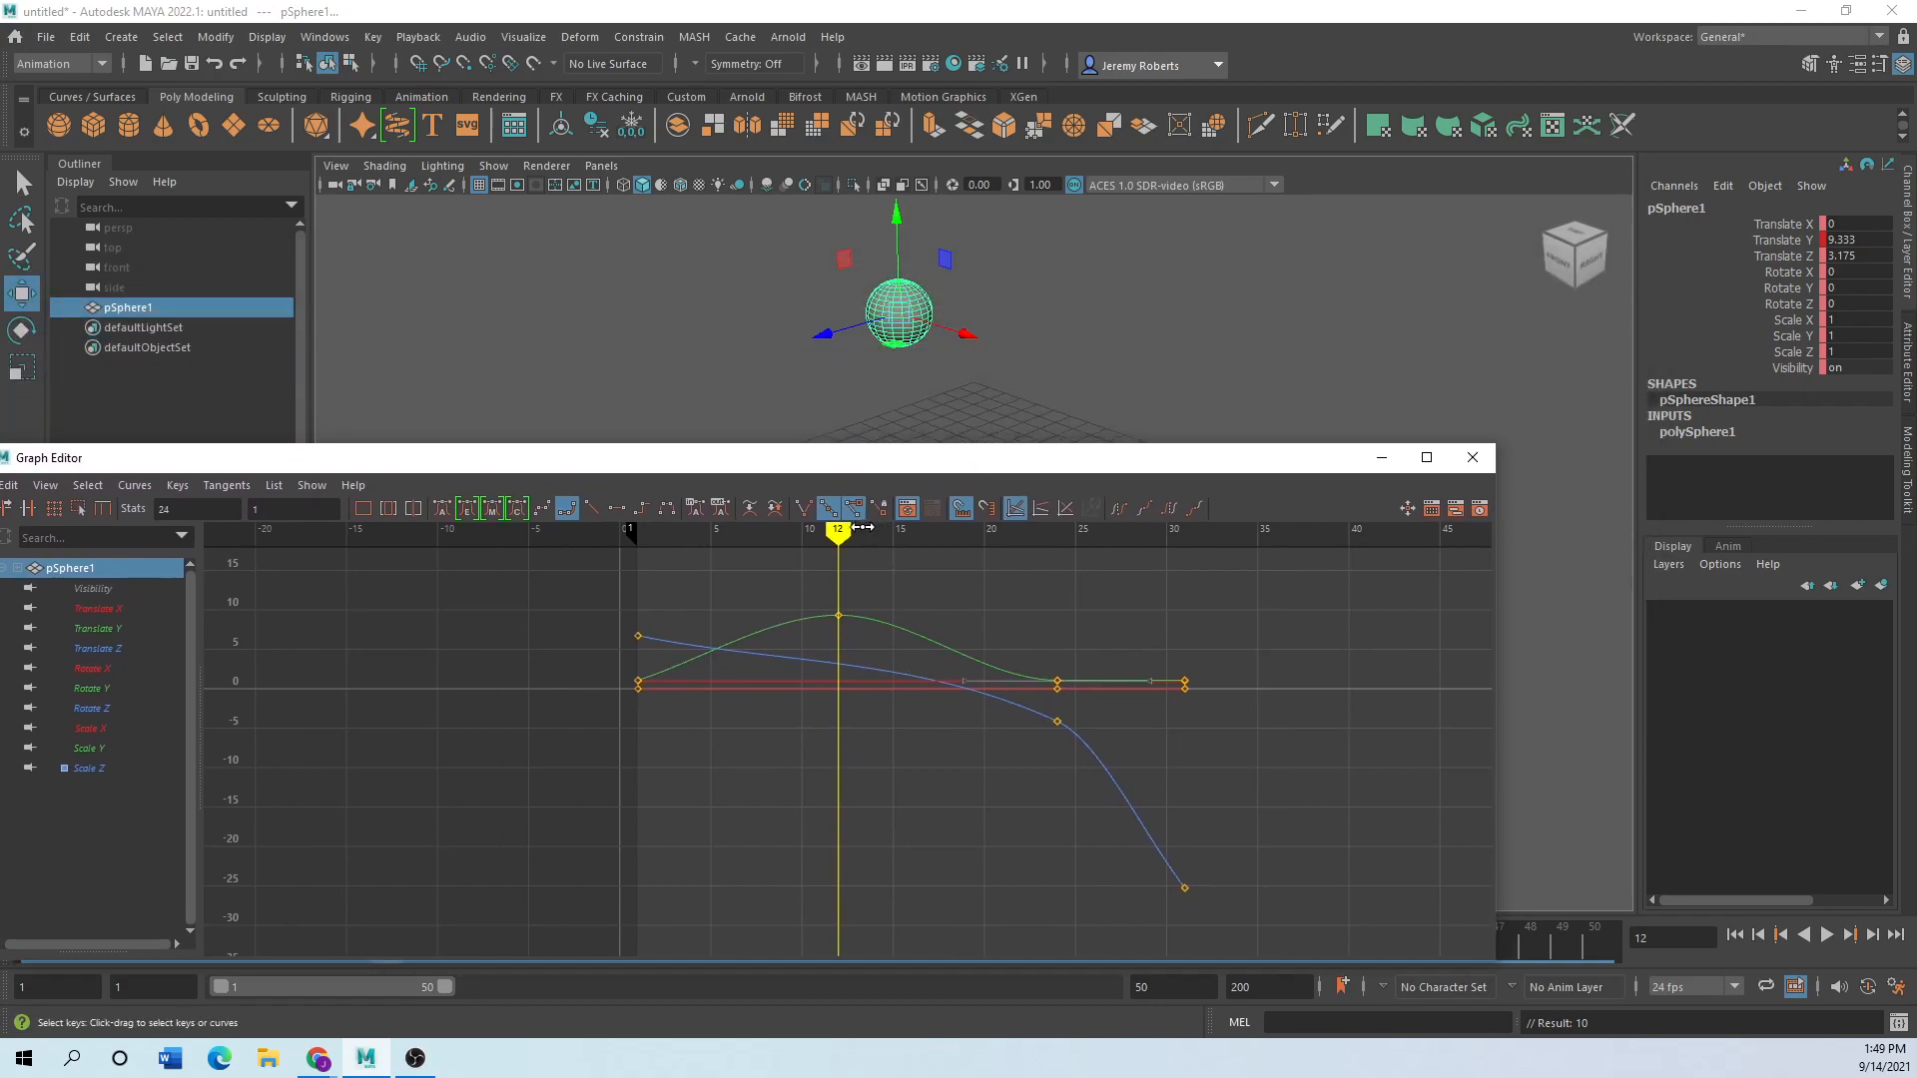
drag(835, 536, 1111, 536)
drag(1178, 386, 1168, 267)
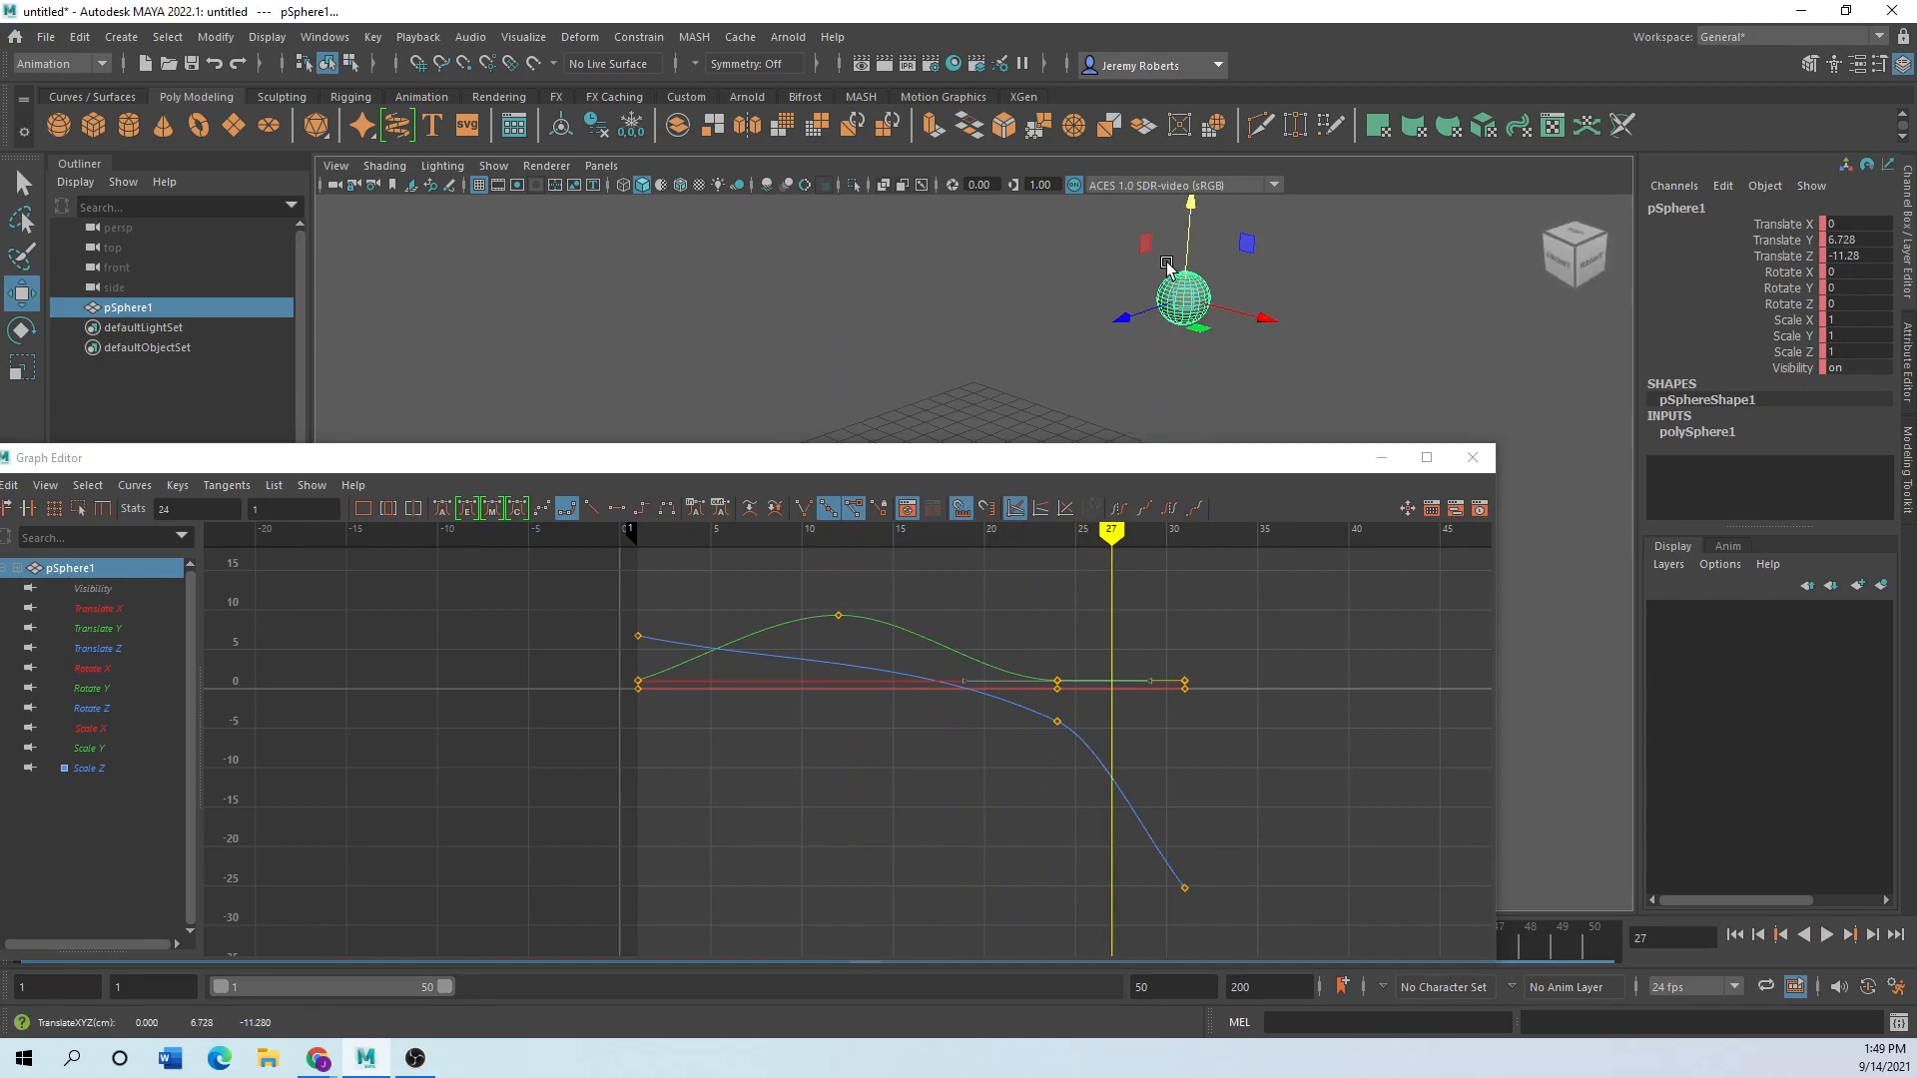
key(s)
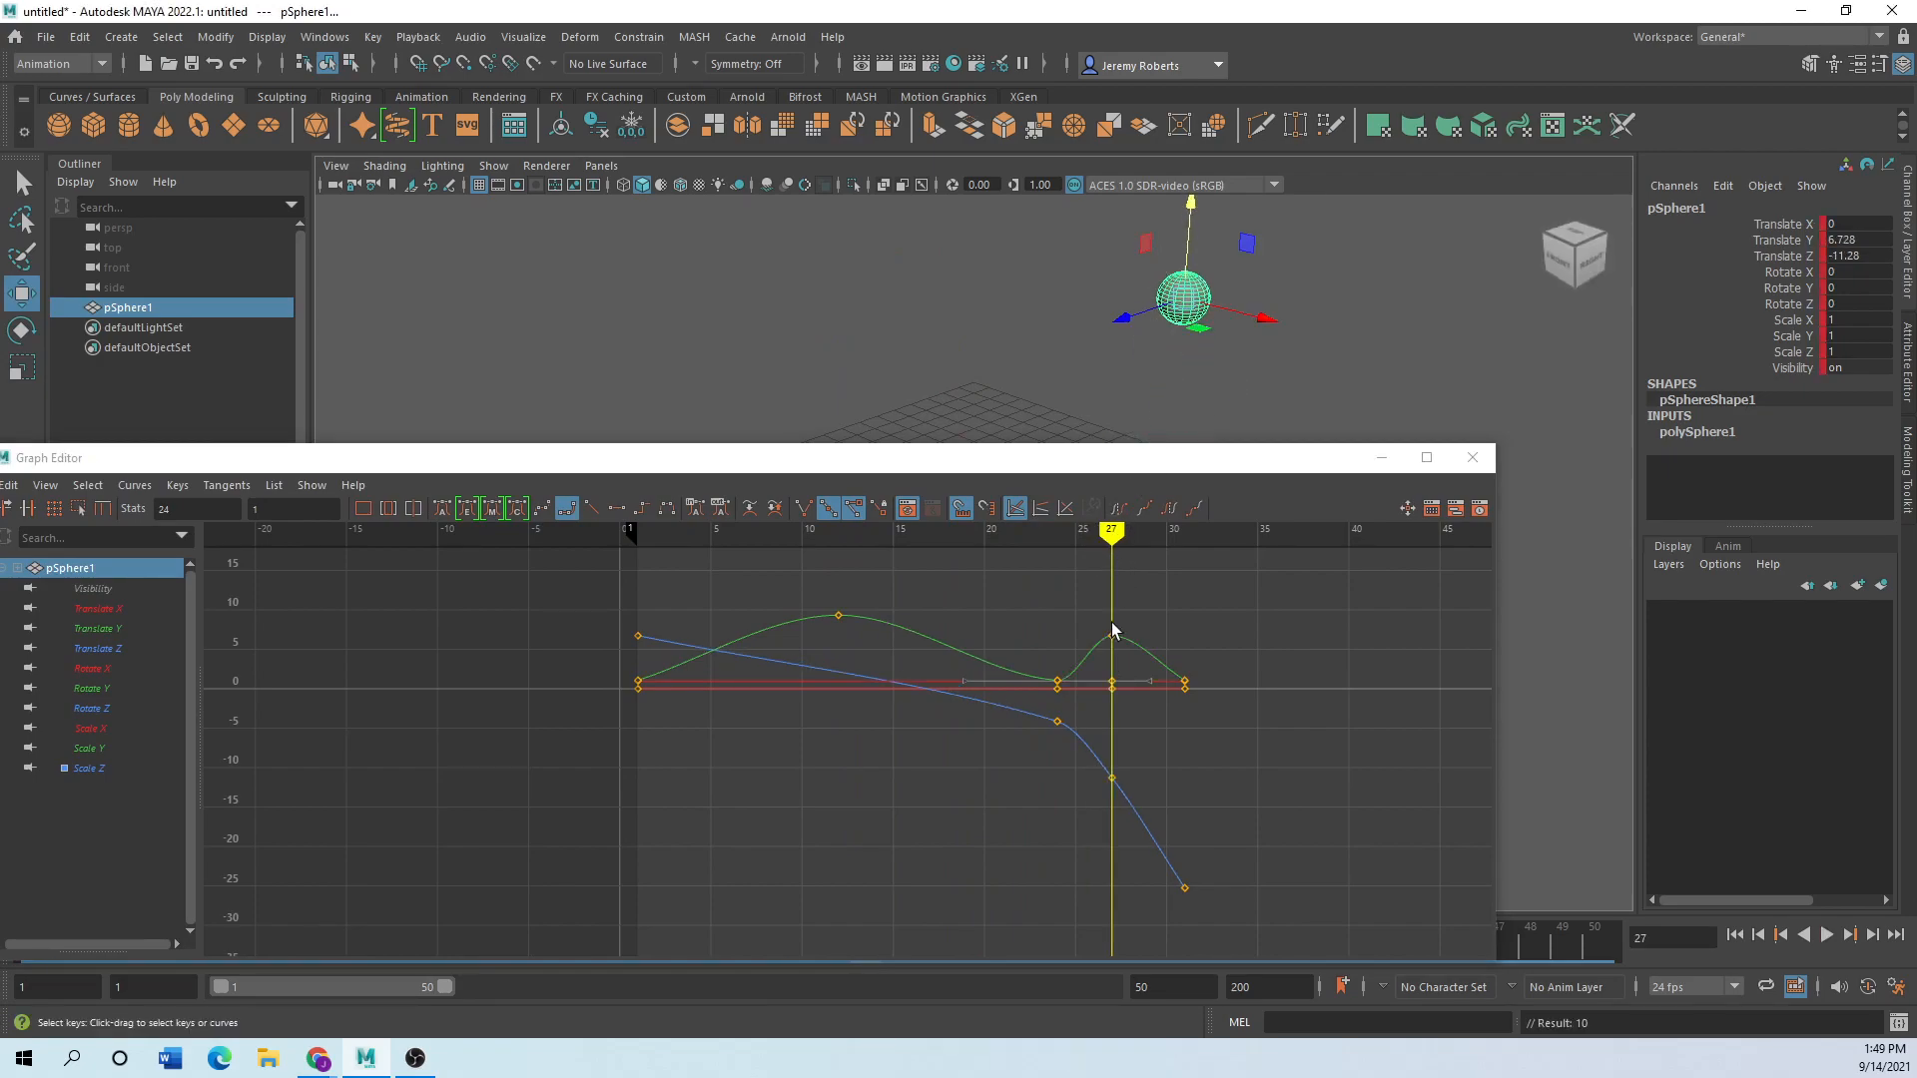
Reveal the timeline below the Graph Editor and display only the Translate Y curve.
drag(1033, 470, 960, 425)
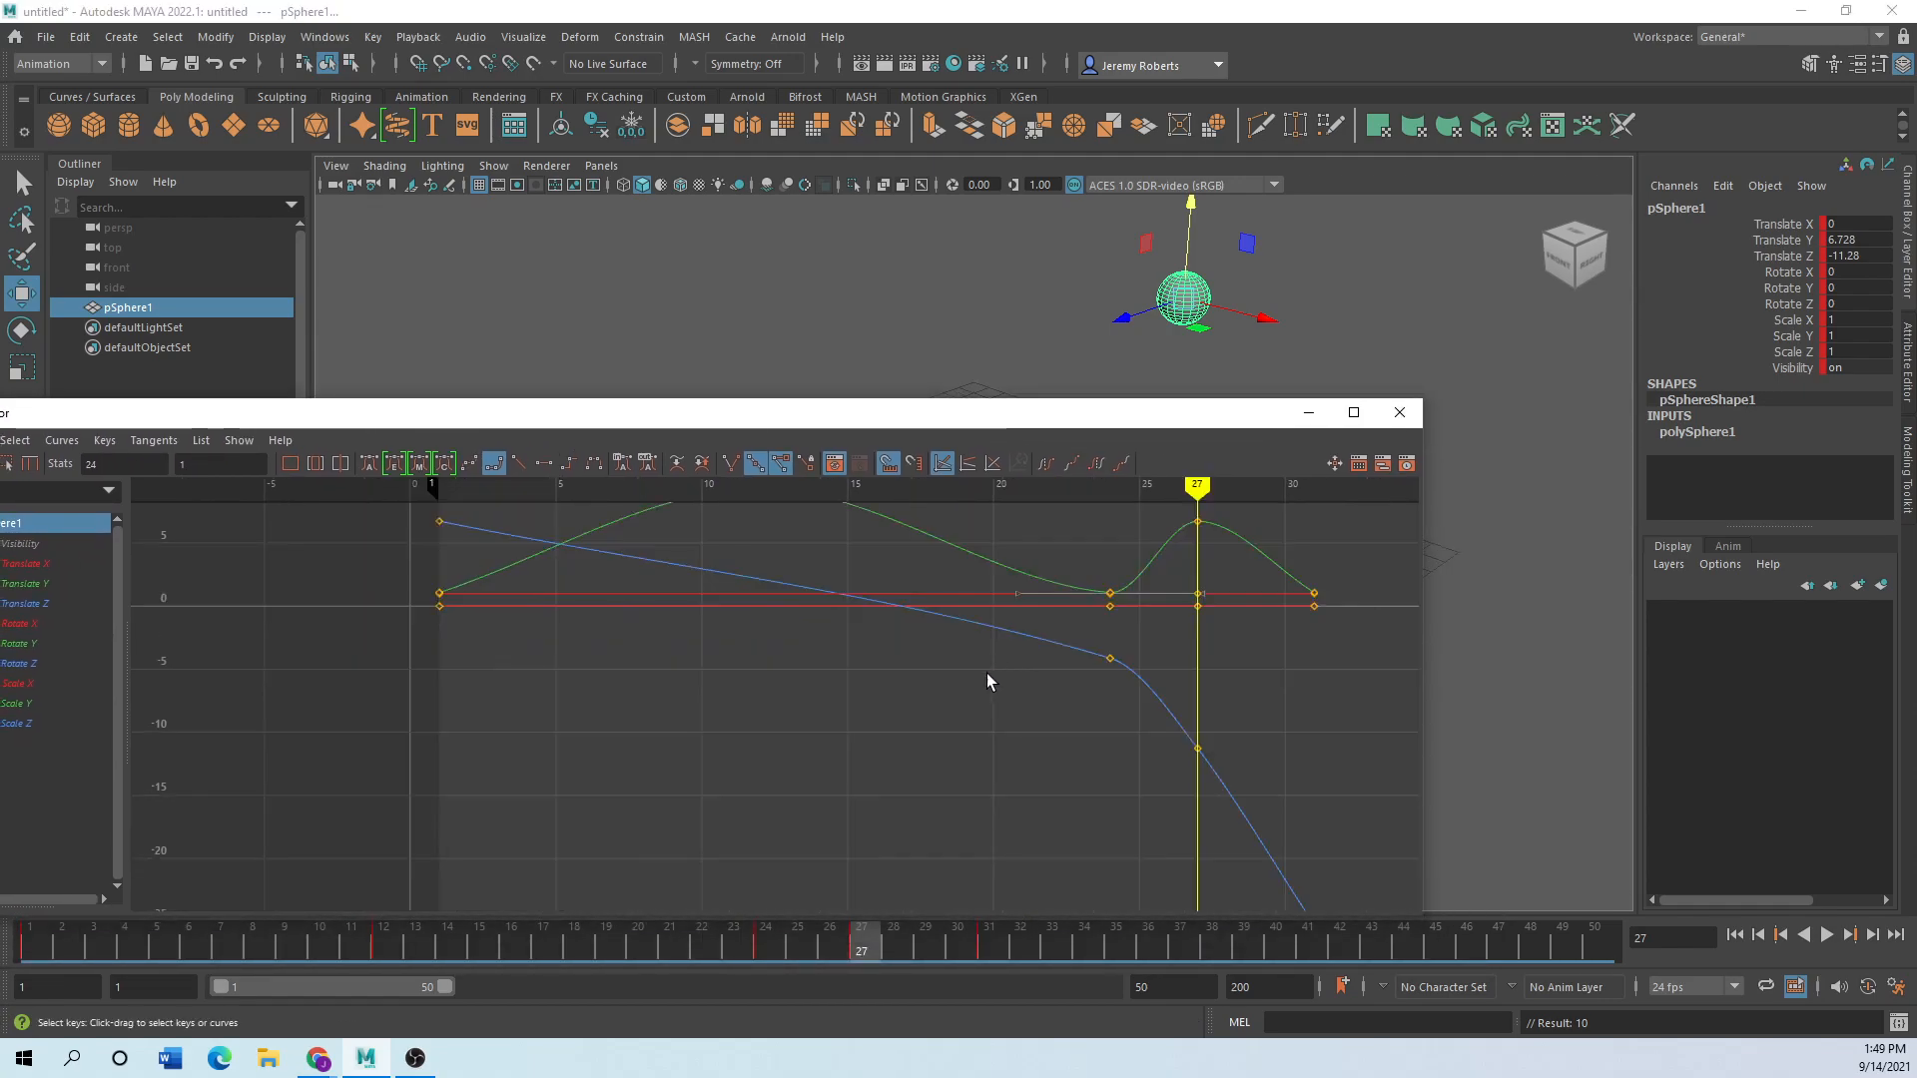
click(52, 585)
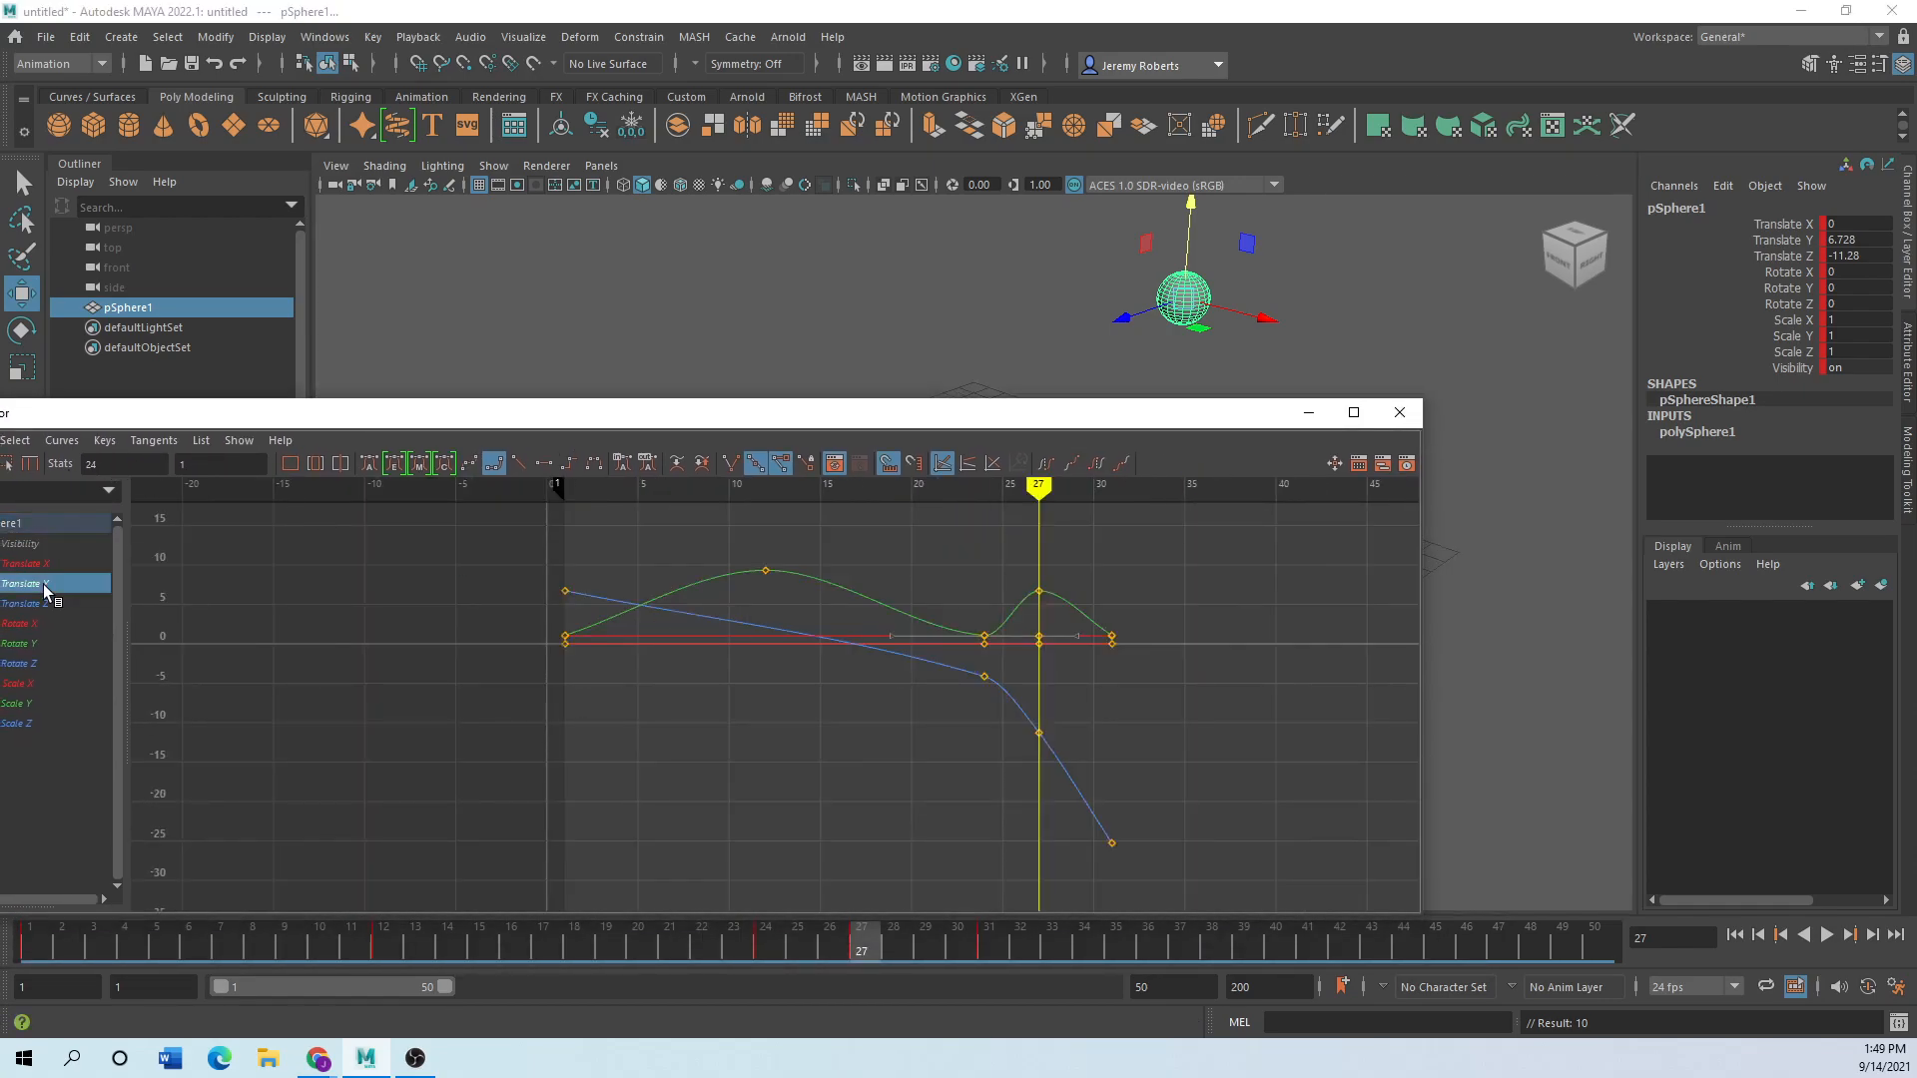
key(f)
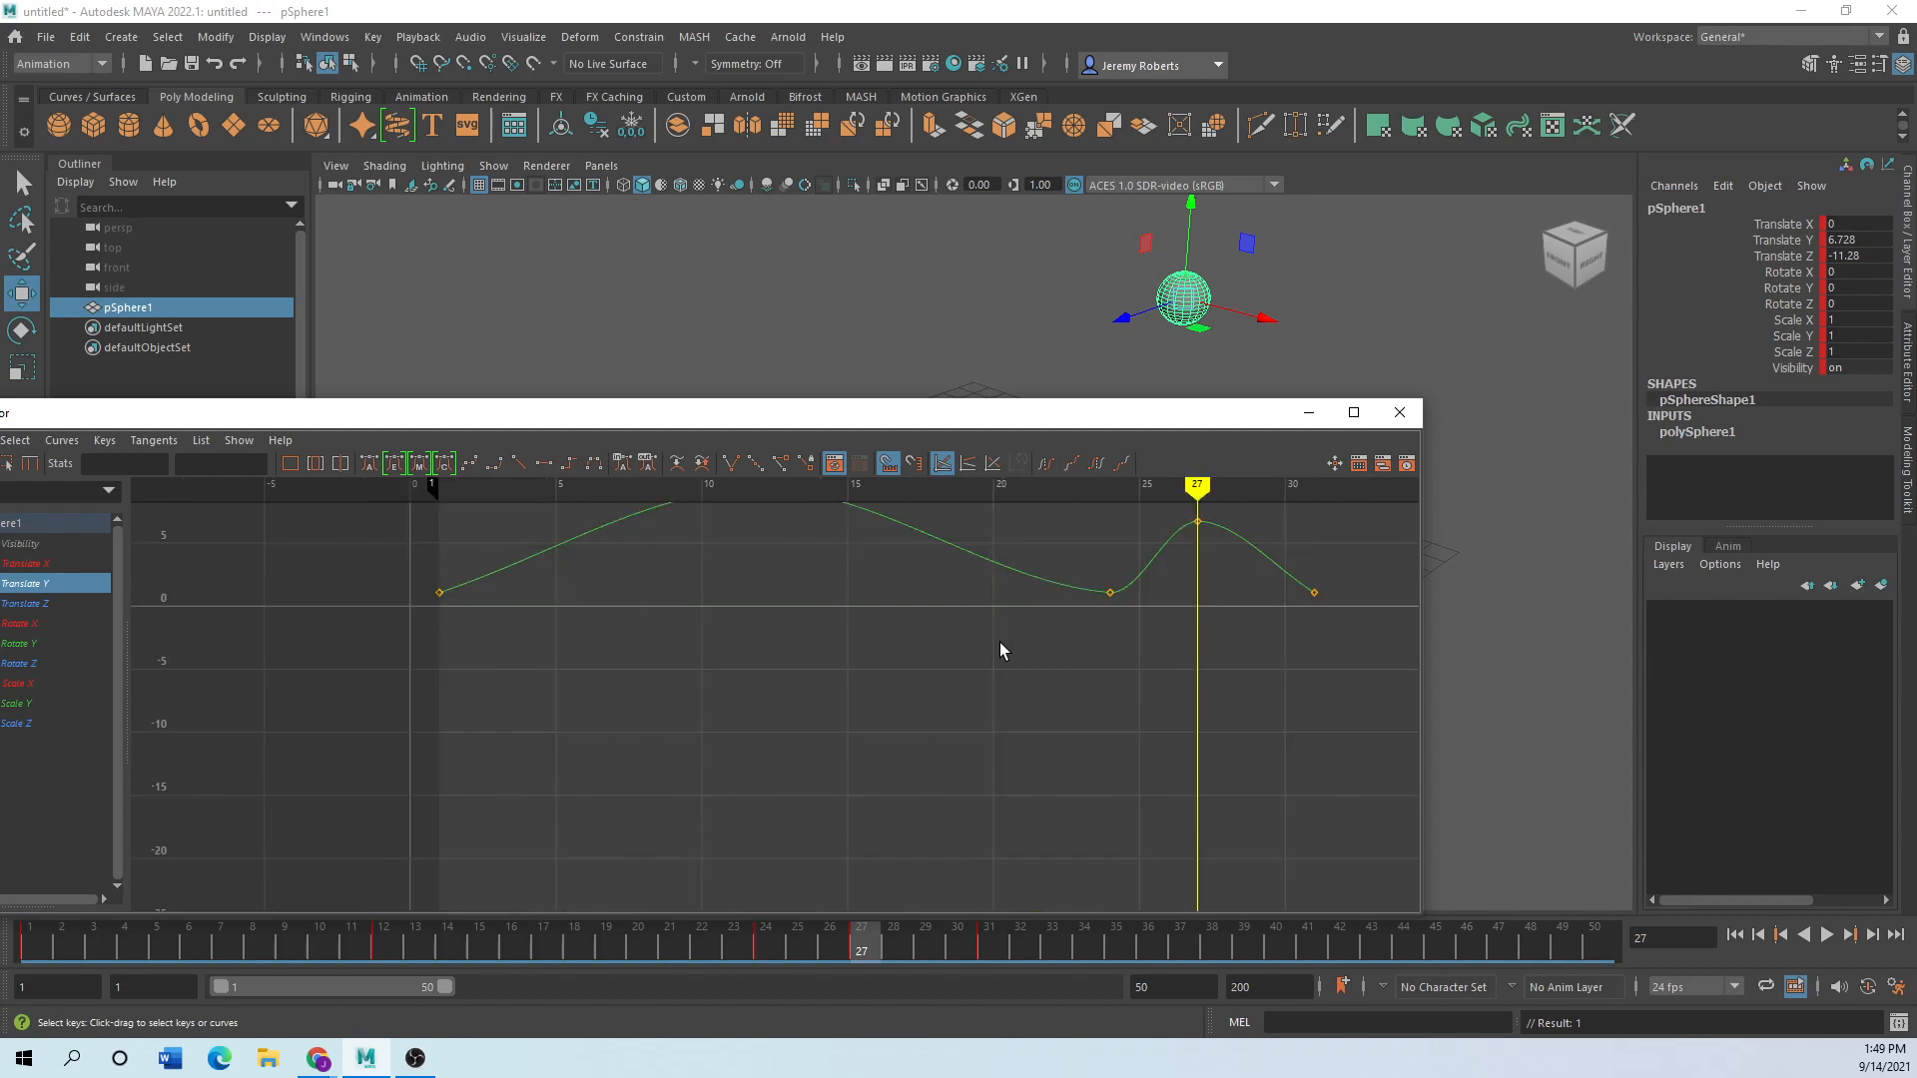
Break the tangents of the Translate Y key at frame 24 and pull both handles upward into a sharp bounce.
click(1110, 593)
mouse_move(1021, 593)
mouse_down()
mouse_move(1045, 650)
mouse_move(1039, 548)
mouse_move(1044, 591)
mouse_up()
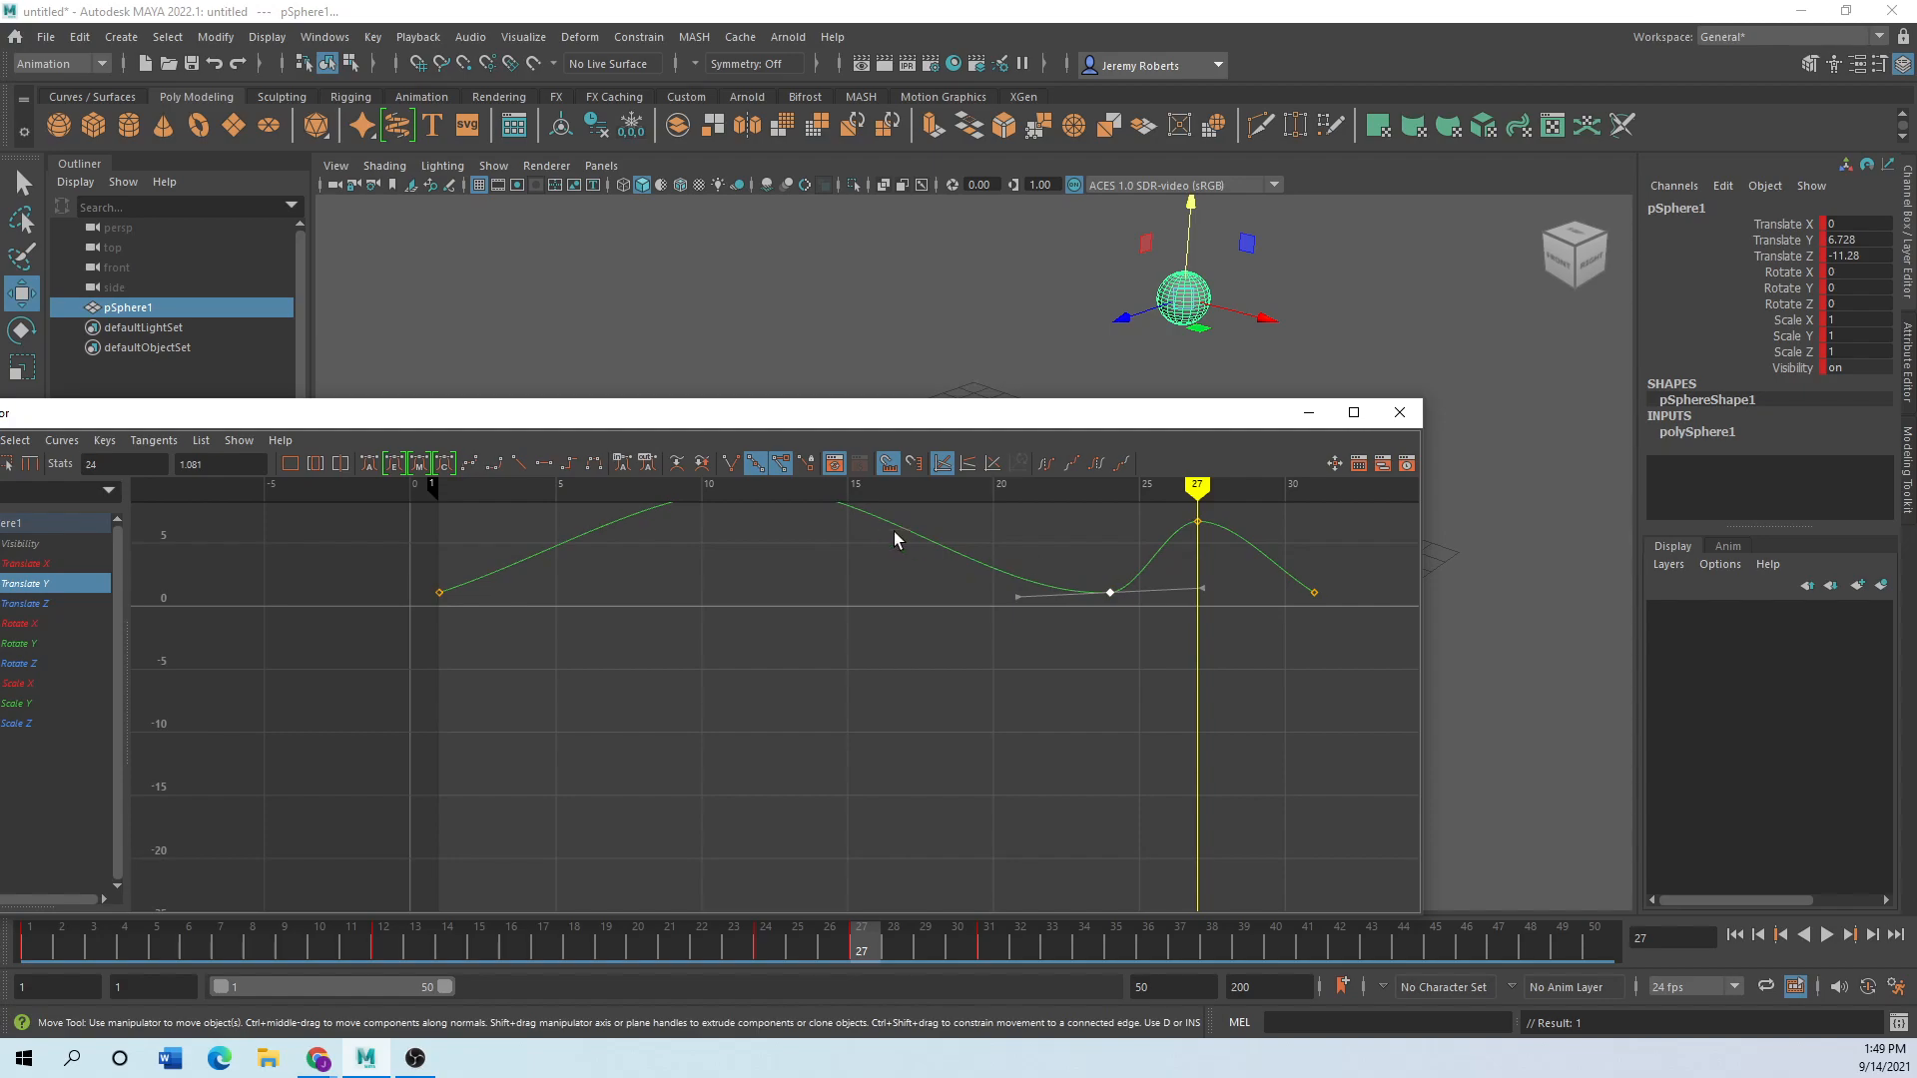
click(731, 465)
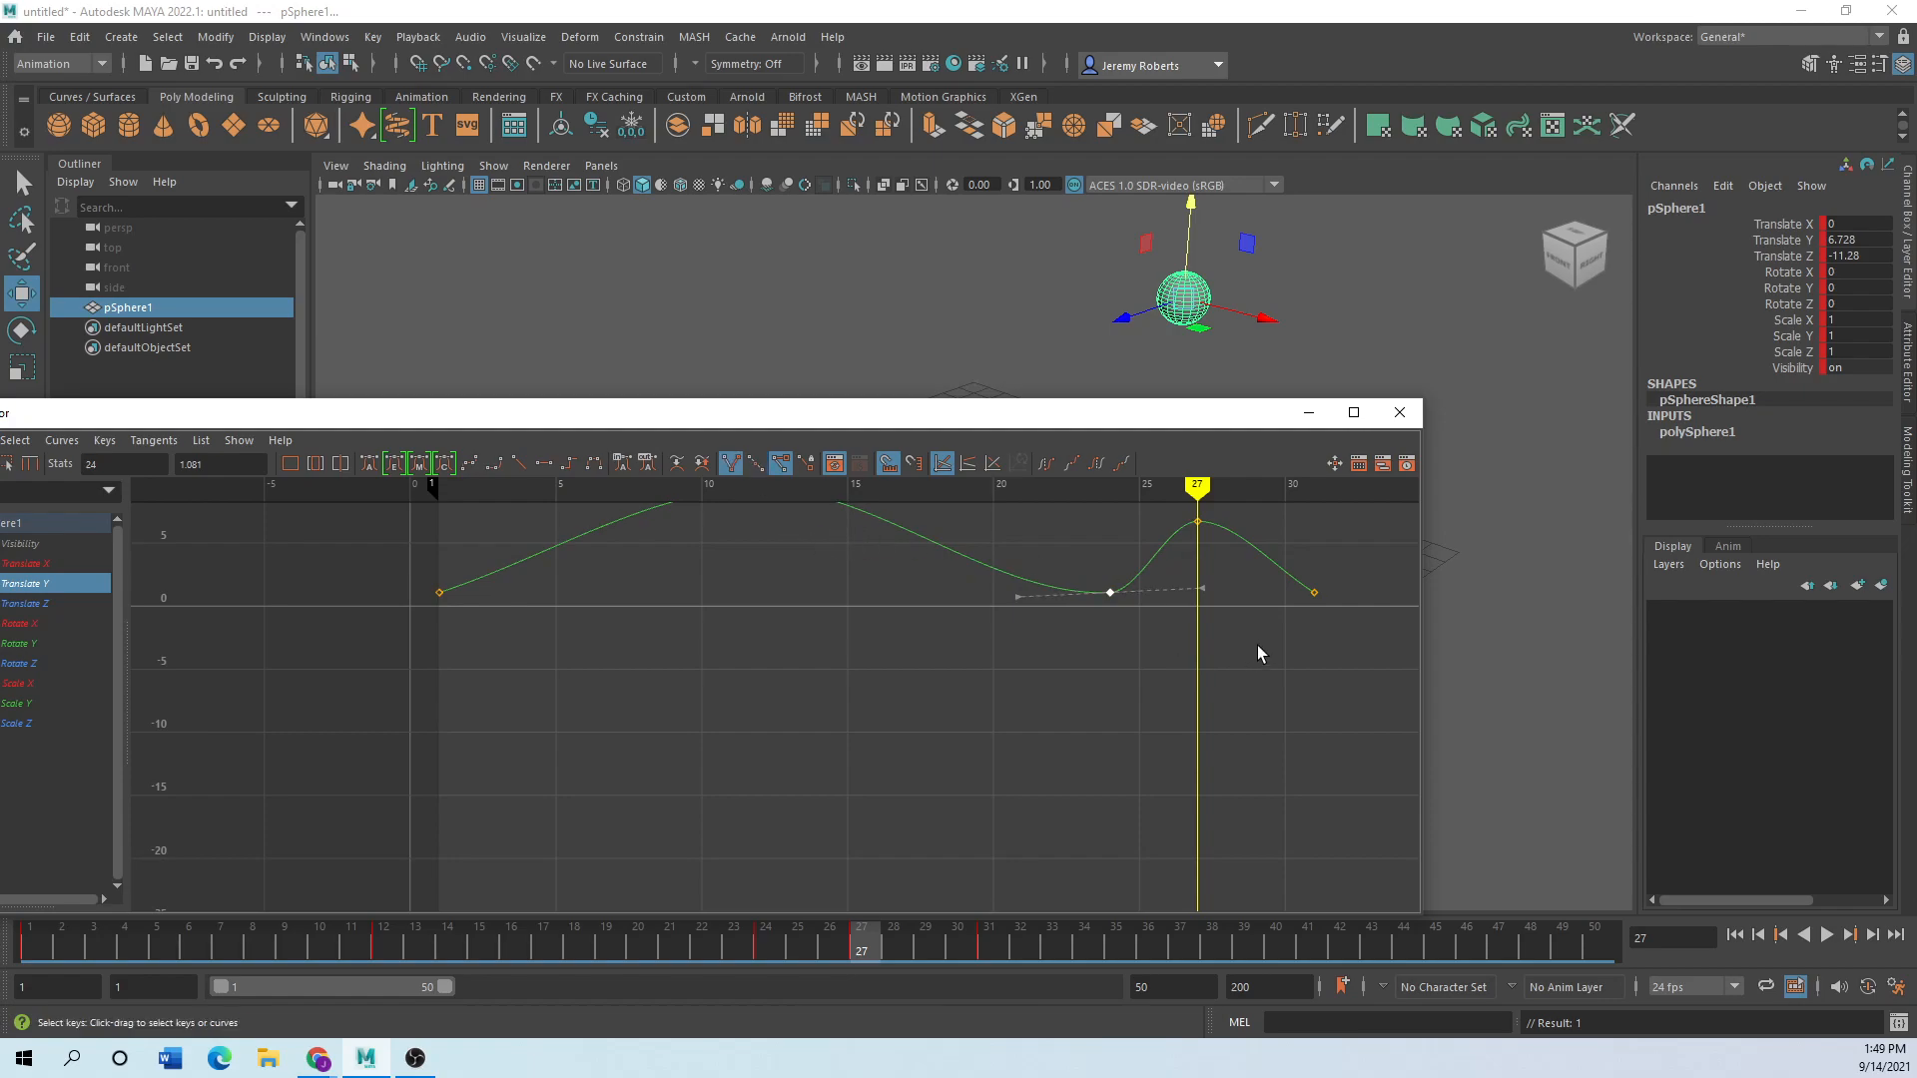
drag(1201, 597, 1156, 513)
click(1203, 589)
drag(1020, 603, 1092, 539)
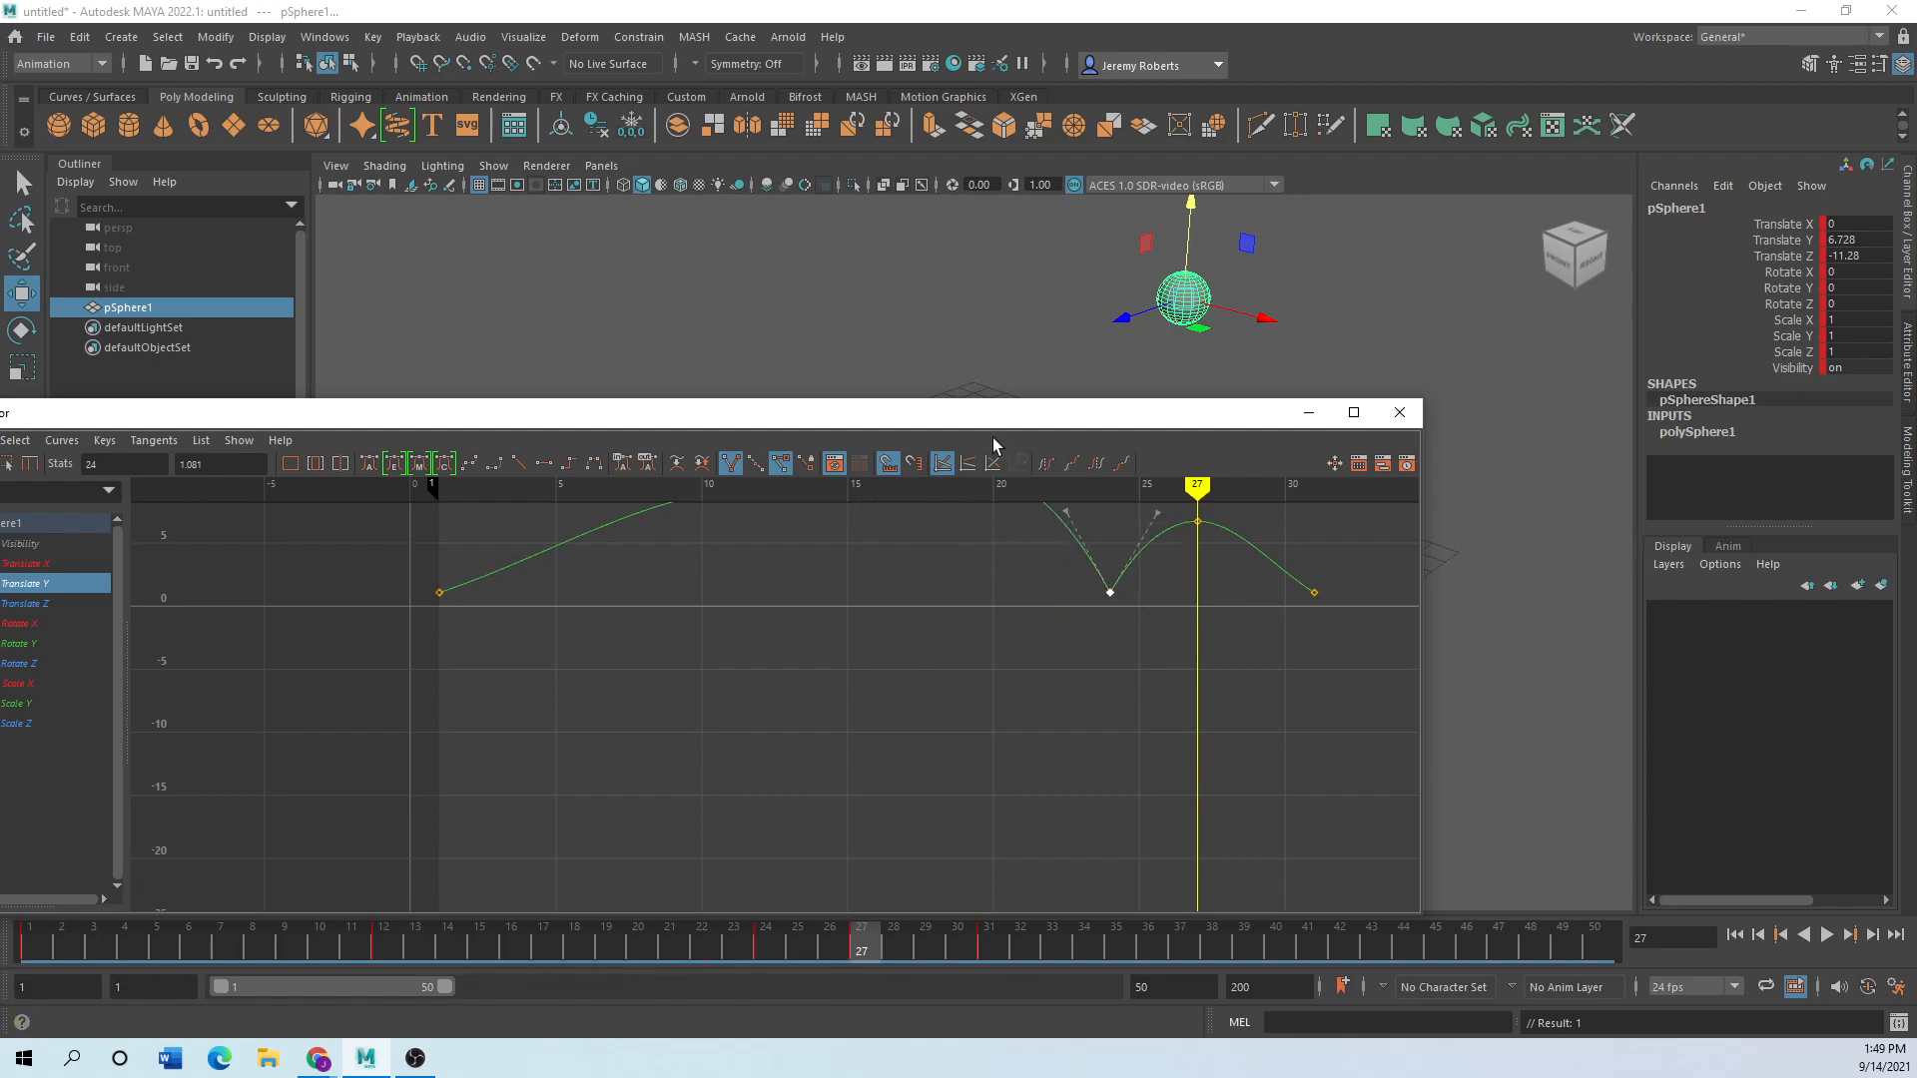
Raise the Translate Y key at frame 24 to about 1.28 and frame the full curve.
key(a)
middle_drag(837, 653, 836, 667)
key(a)
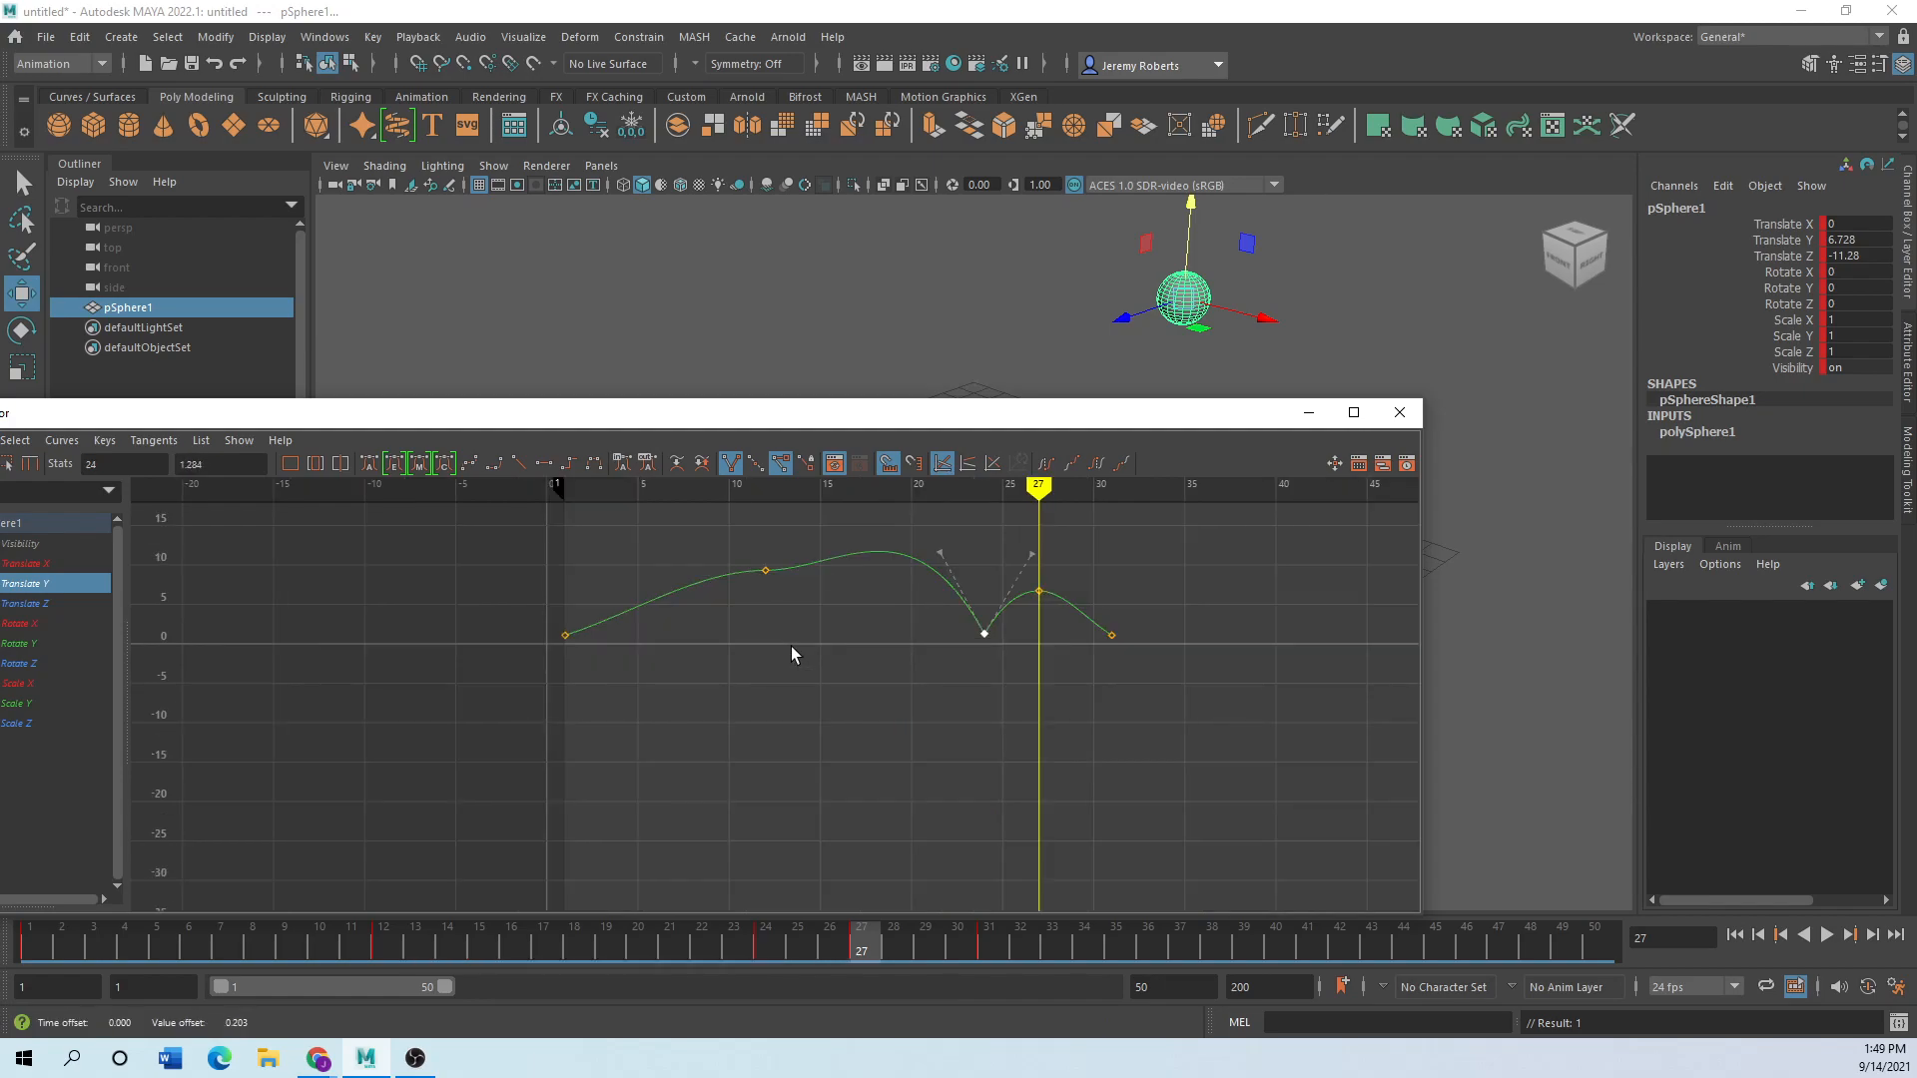
Tilt the tangent of the Translate Y key at frame 12 upward toward the second half of the arc.
click(765, 573)
click(676, 572)
middle_drag(679, 573, 678, 600)
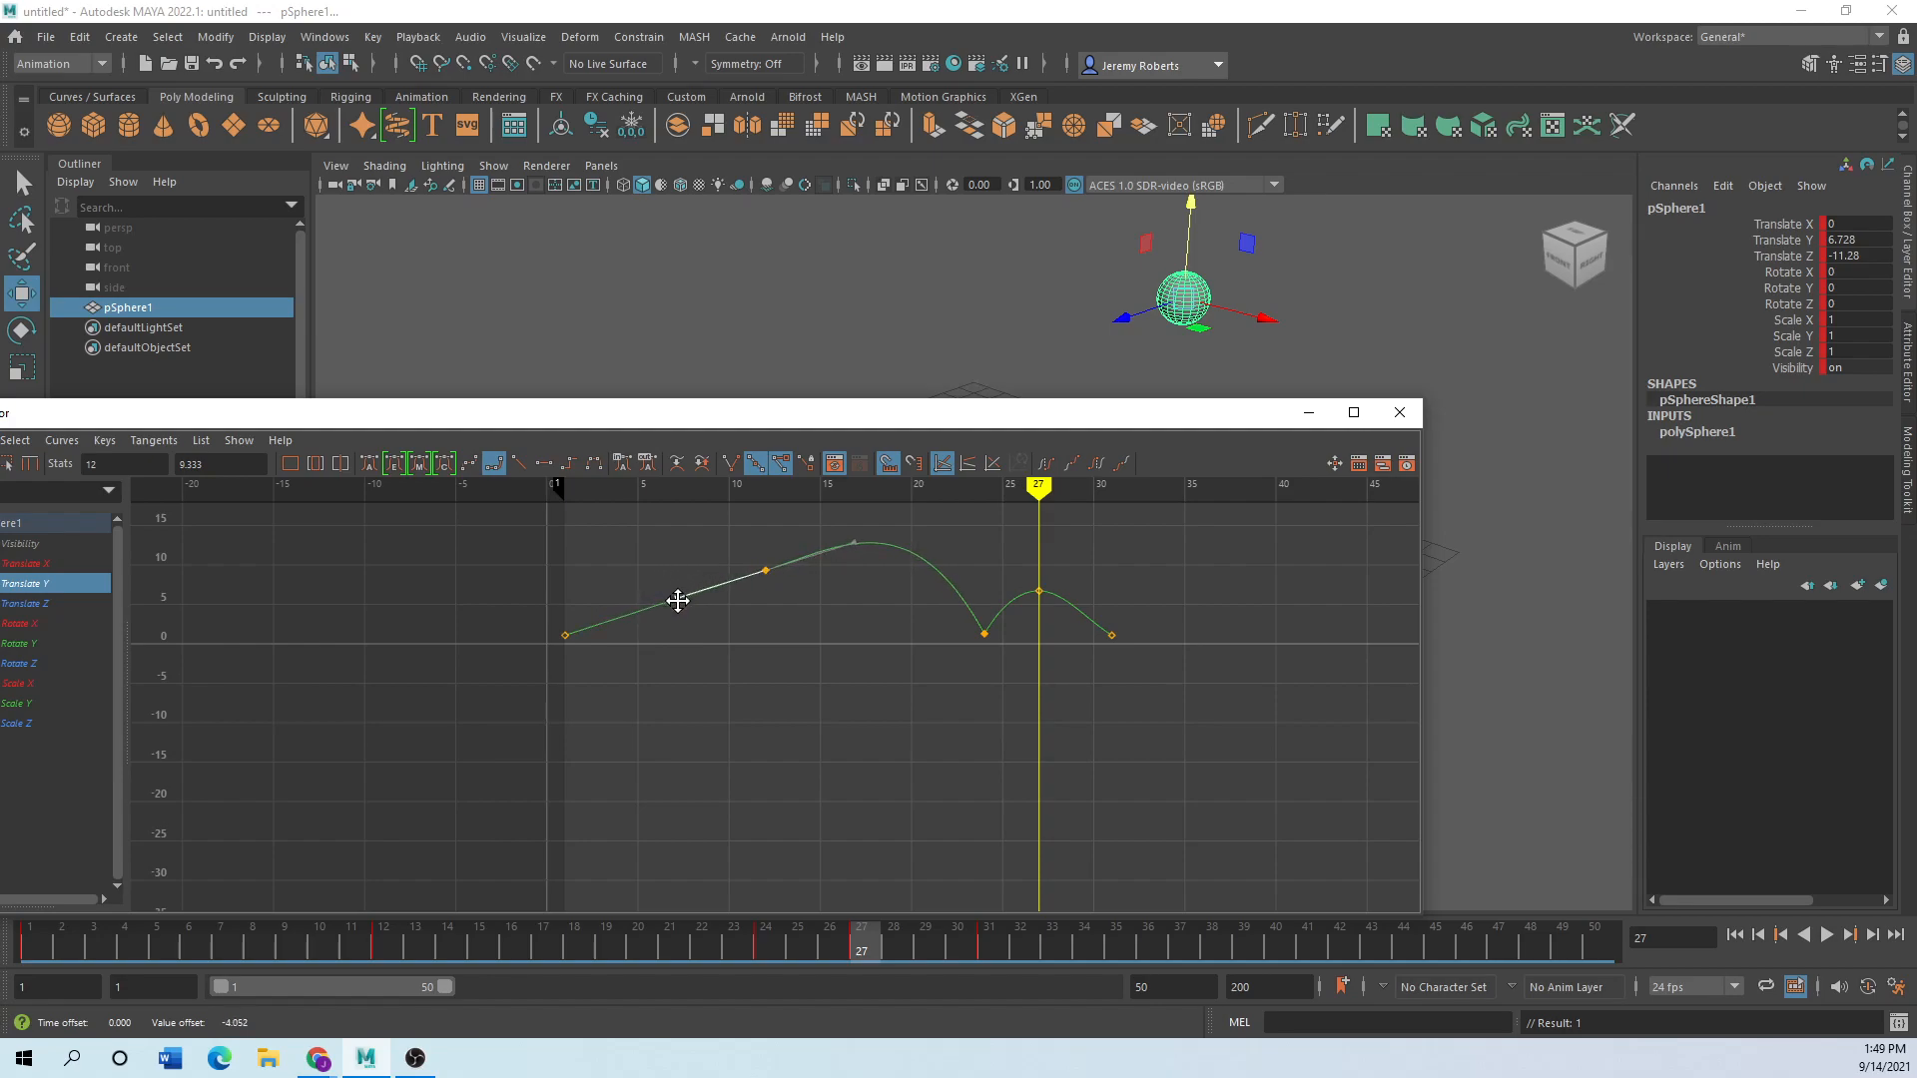
Steepen the incoming tangent of the last Translate Y key and move the key at frame 27 to frame 28.
click(1112, 637)
drag(1195, 689, 1144, 721)
drag(1038, 590, 1057, 596)
Raise the Translate Y key at frame 12 to about 15.3, levelling its tangent, and steepen the first key's outgoing tangent.
click(764, 574)
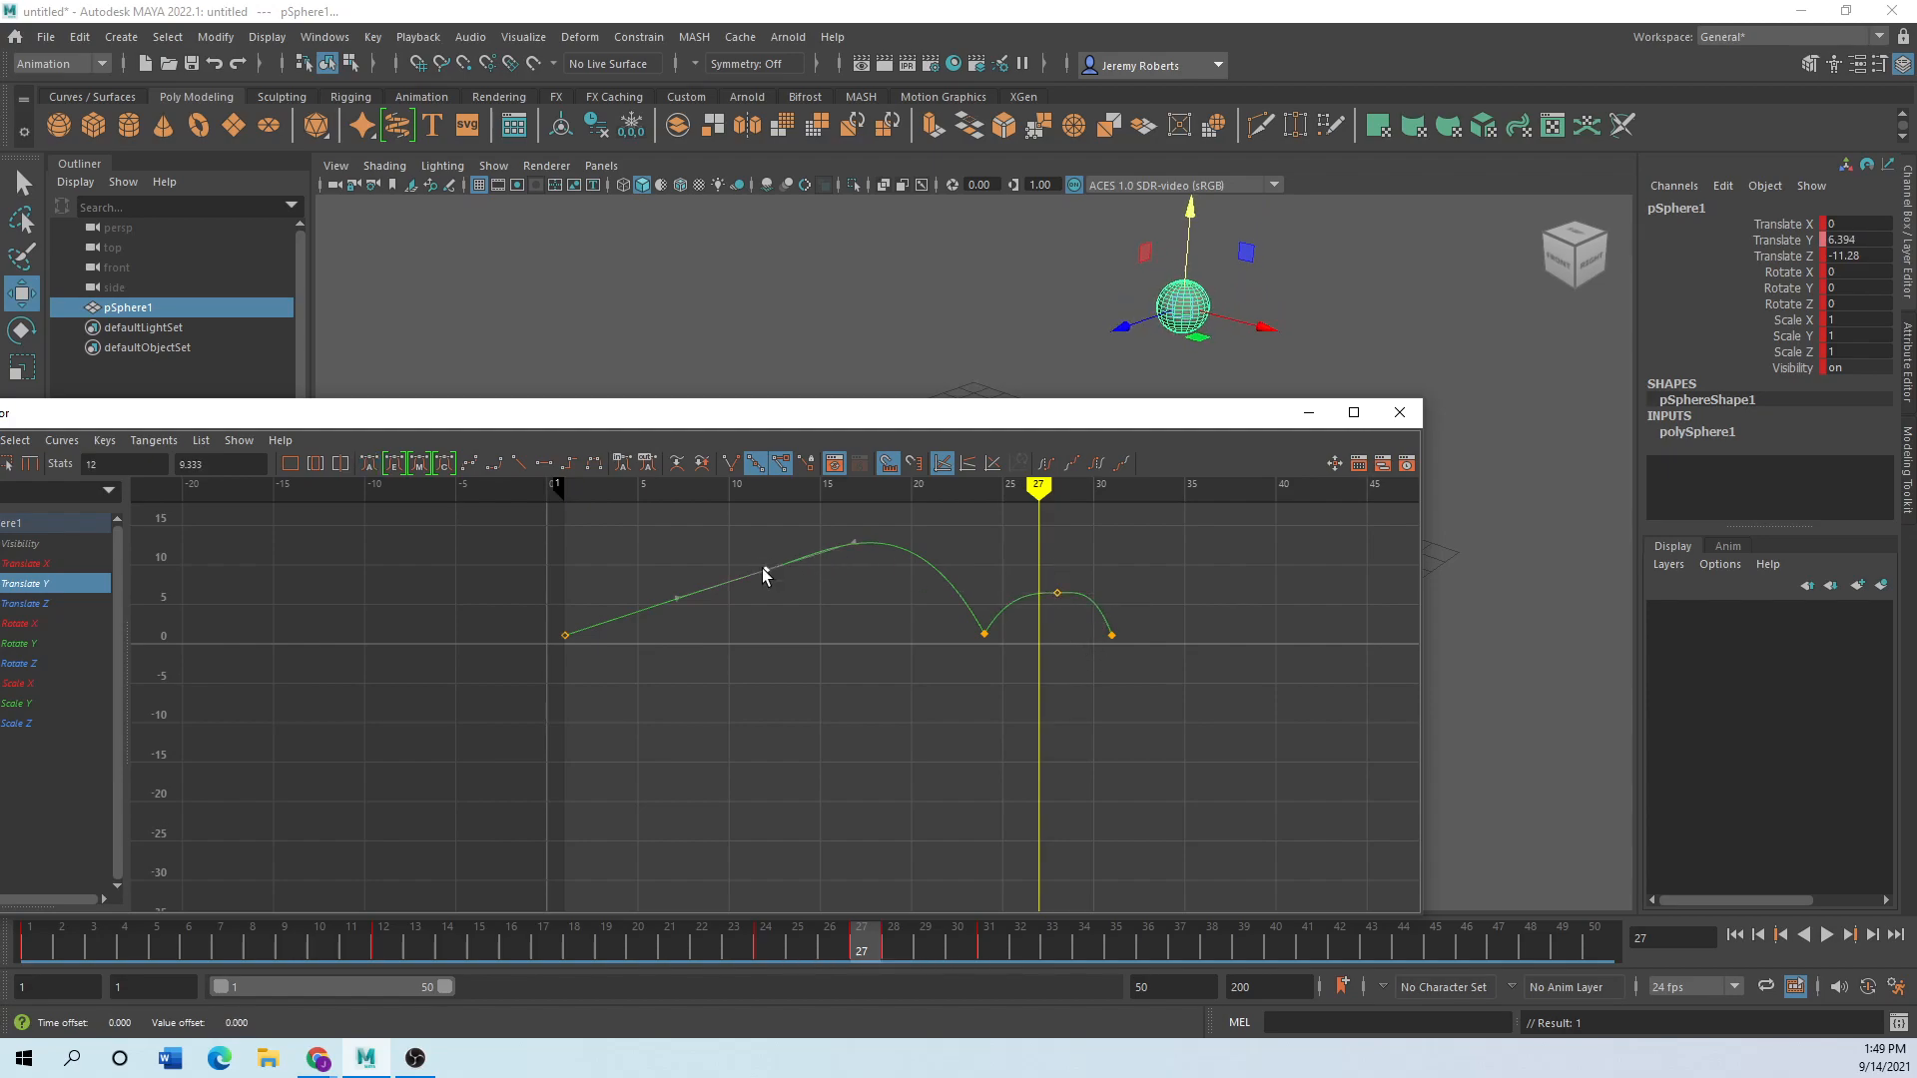
drag(761, 570, 763, 528)
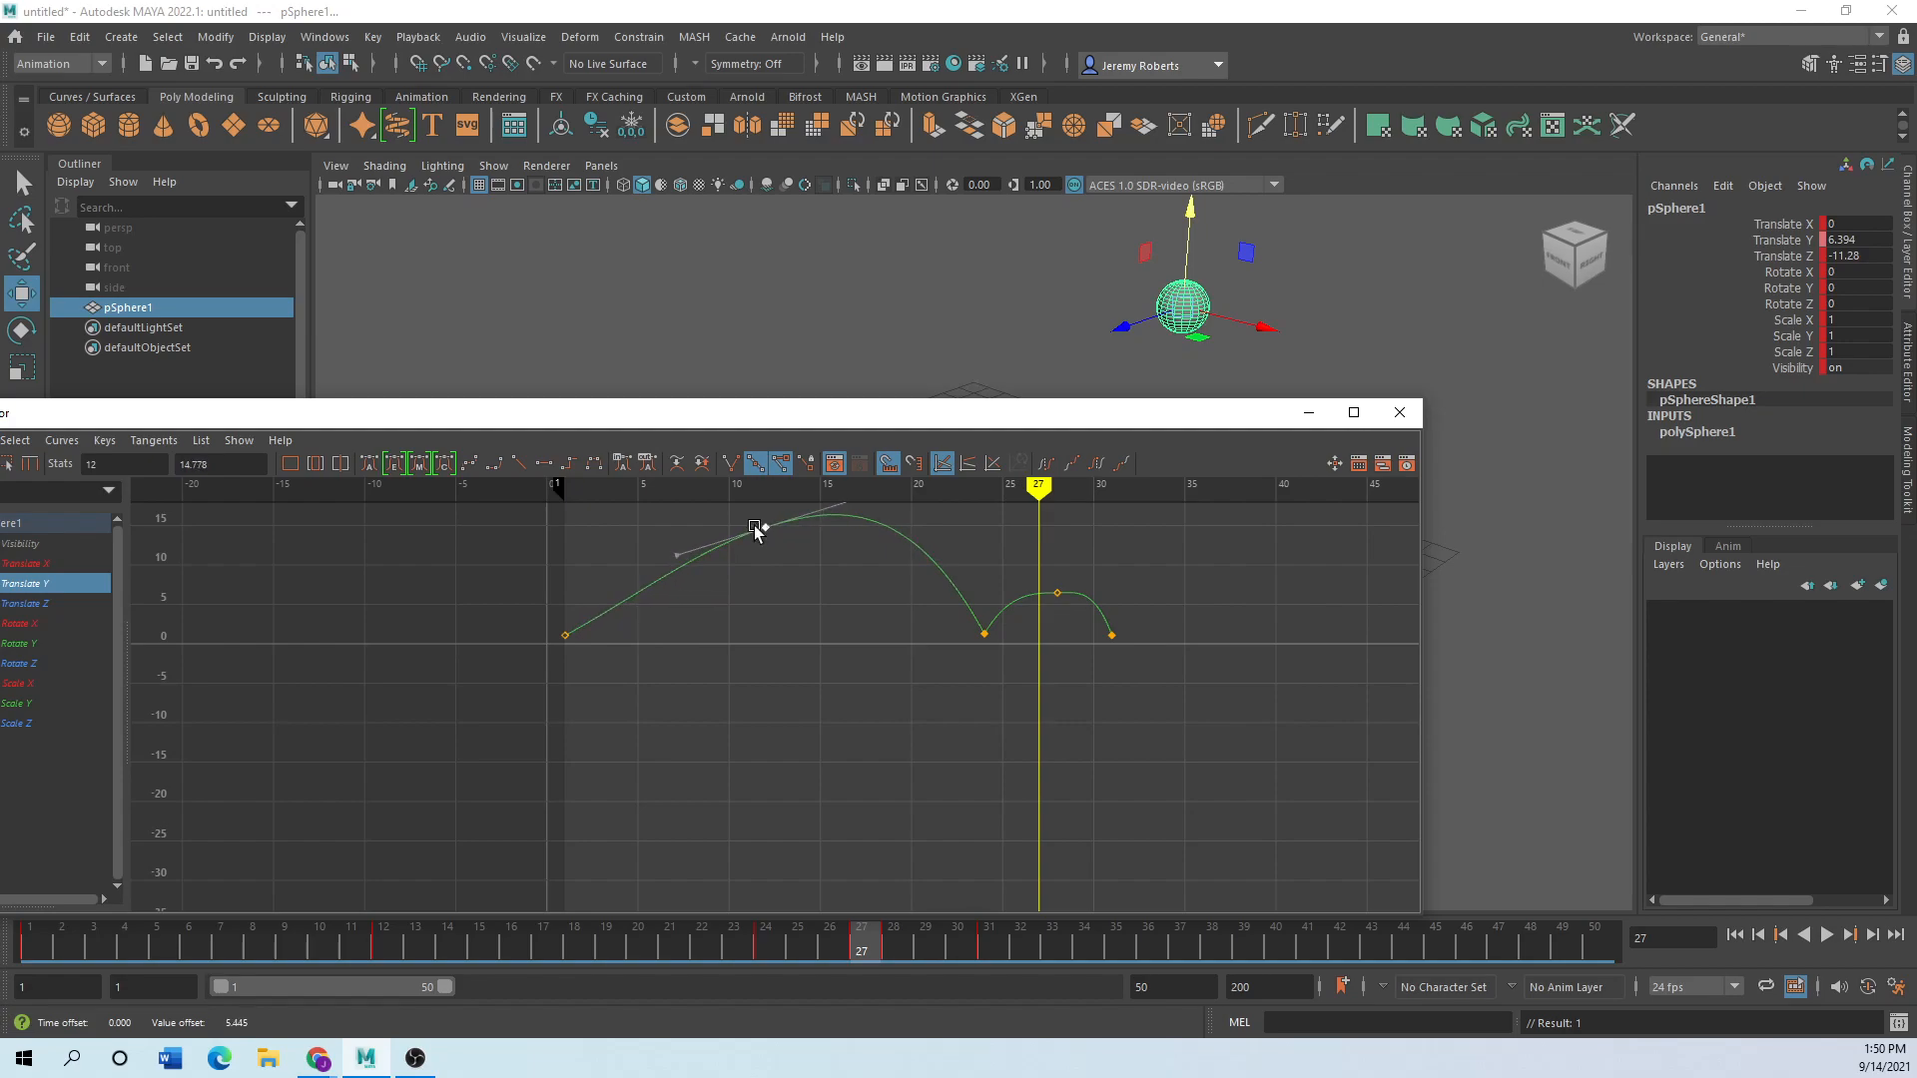
click(567, 635)
drag(646, 590, 600, 560)
drag(764, 528, 666, 518)
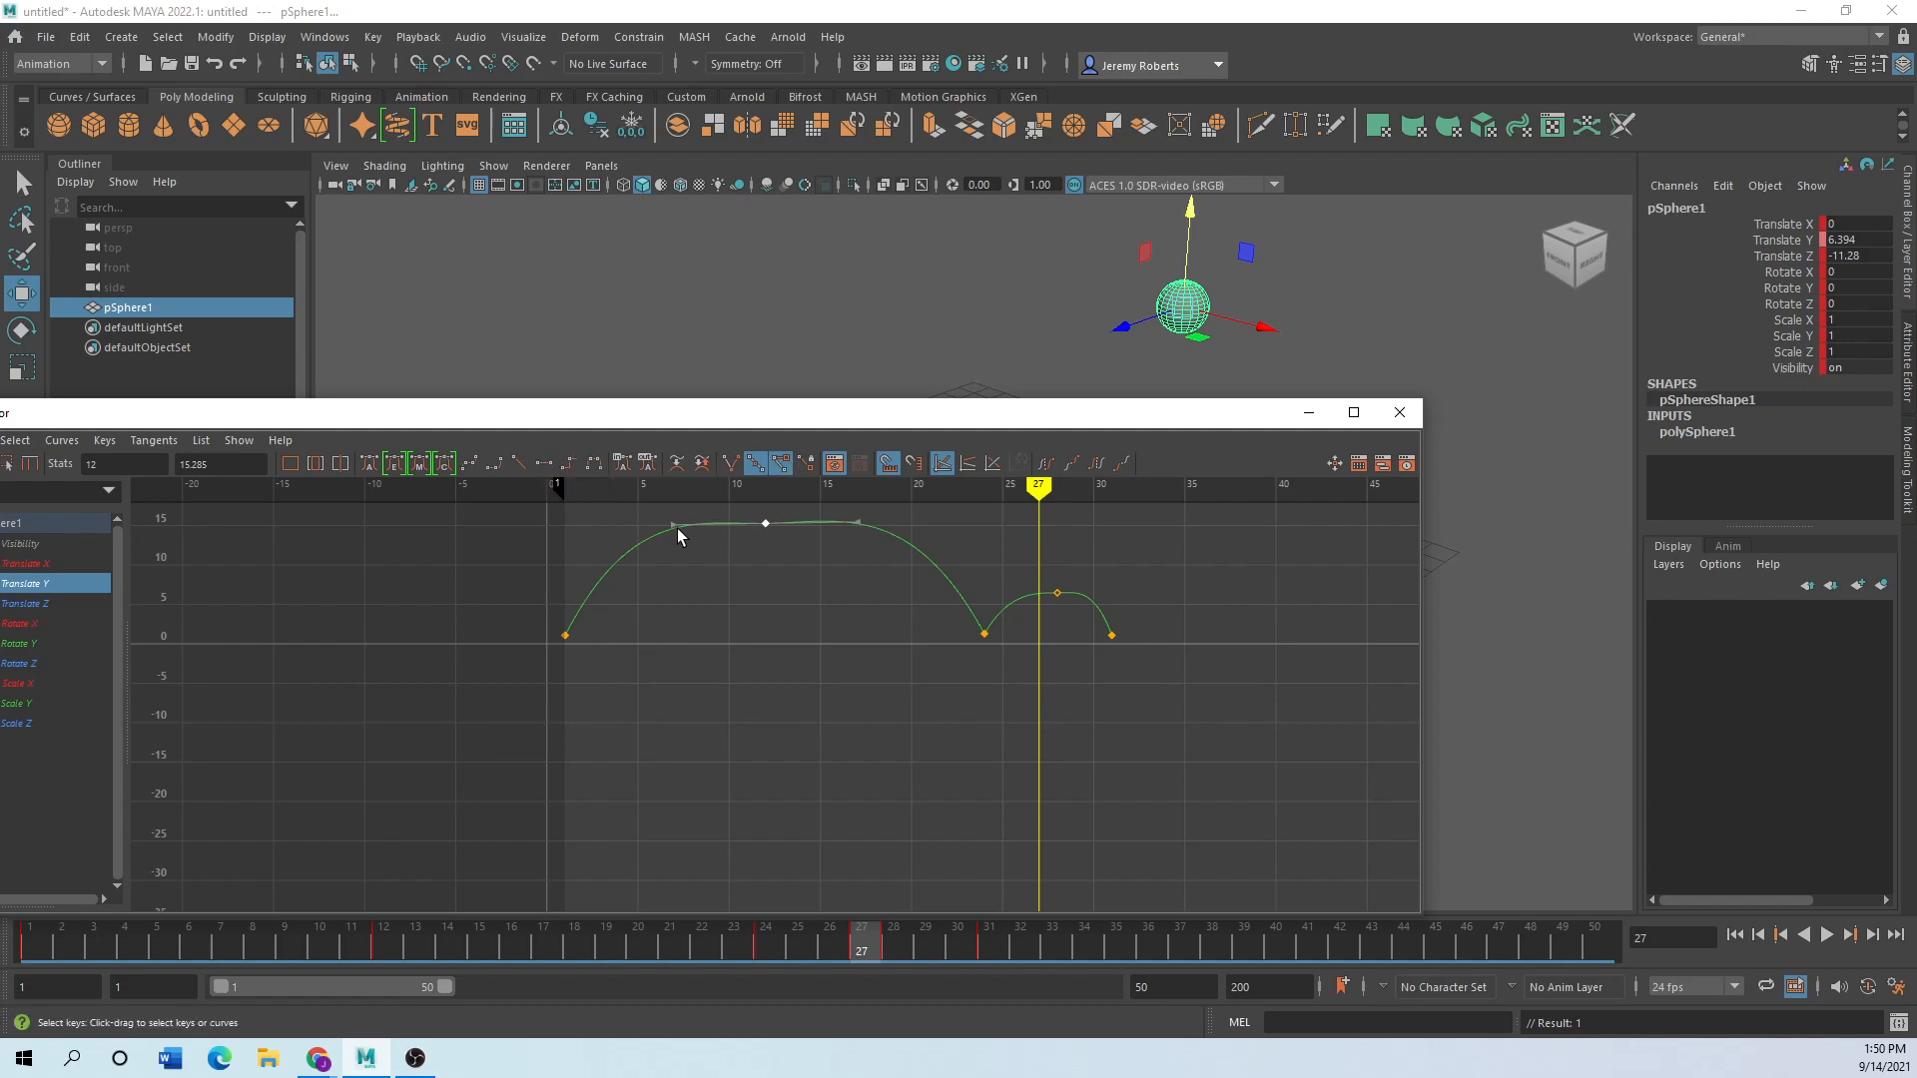
Give the Translate Y key at frame 12 flat tangents and raise it to about 16.4.
drag(676, 524, 696, 557)
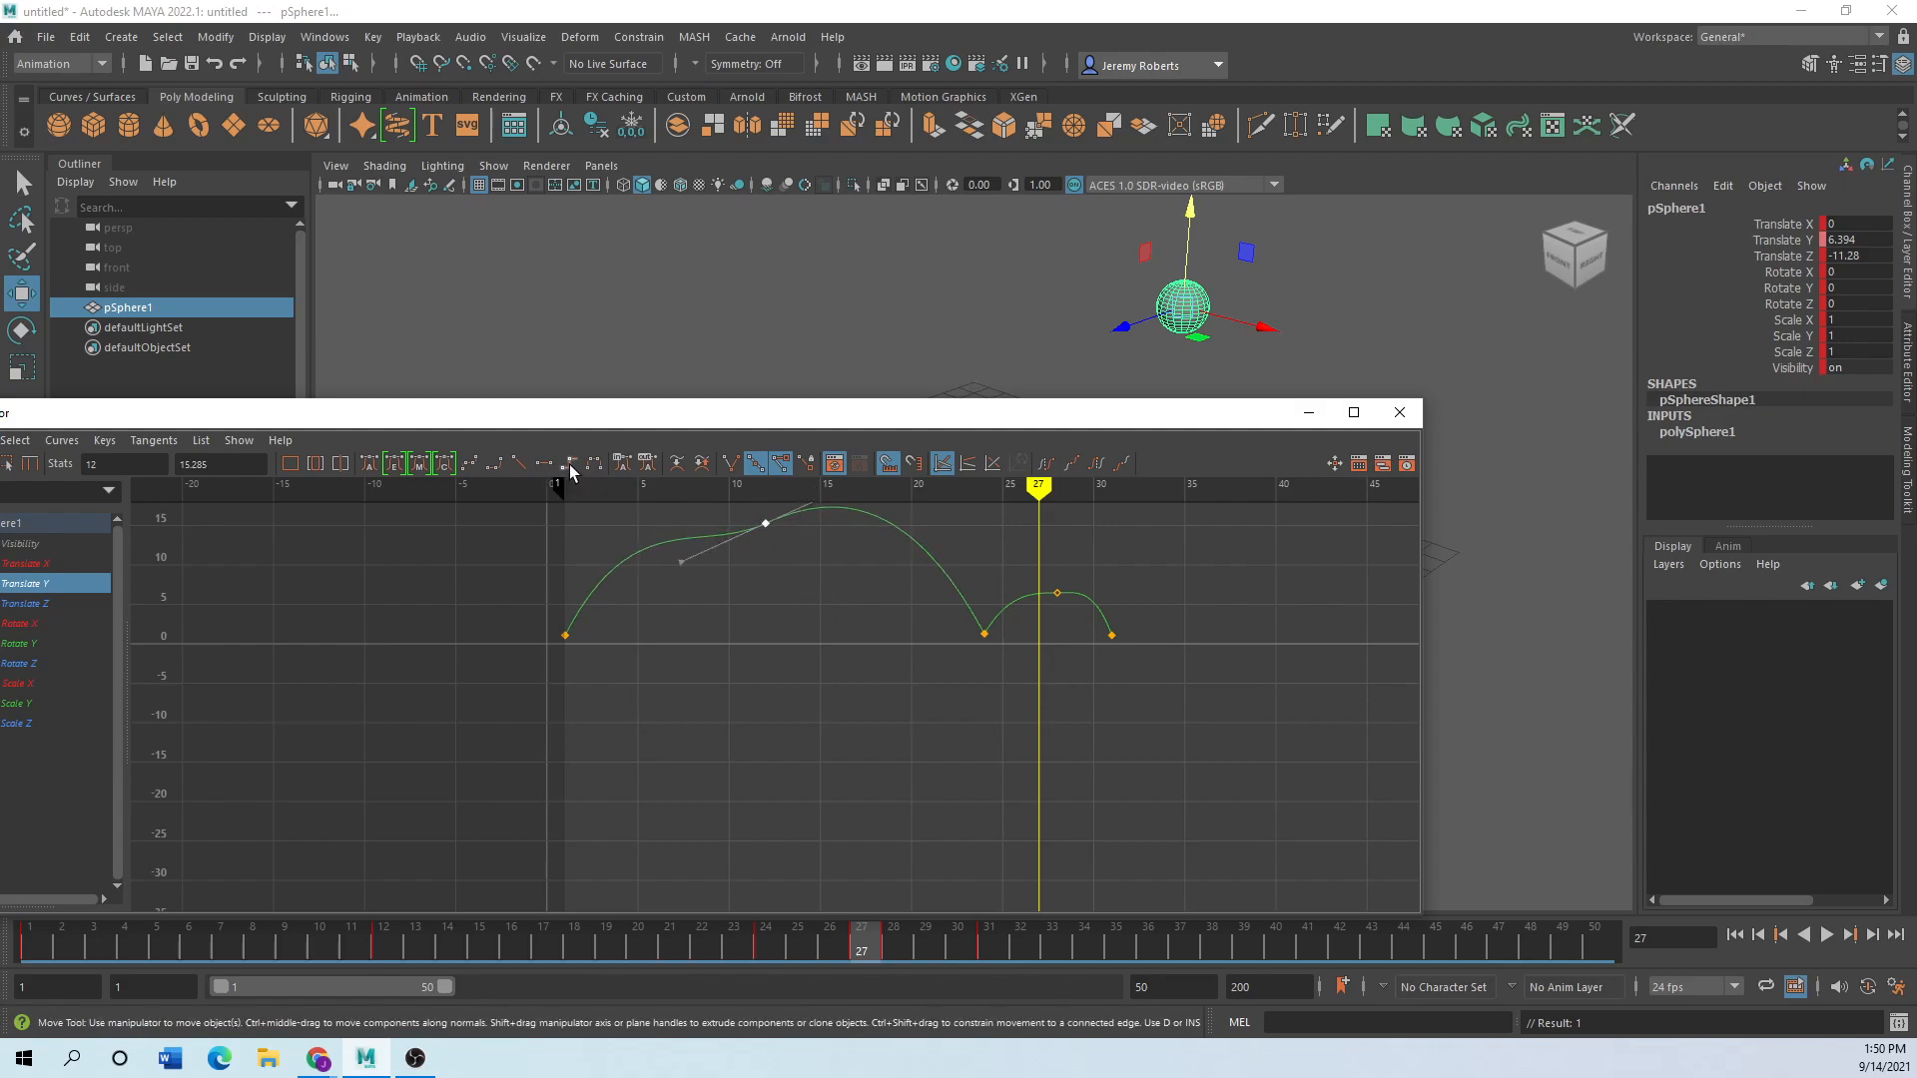
click(545, 463)
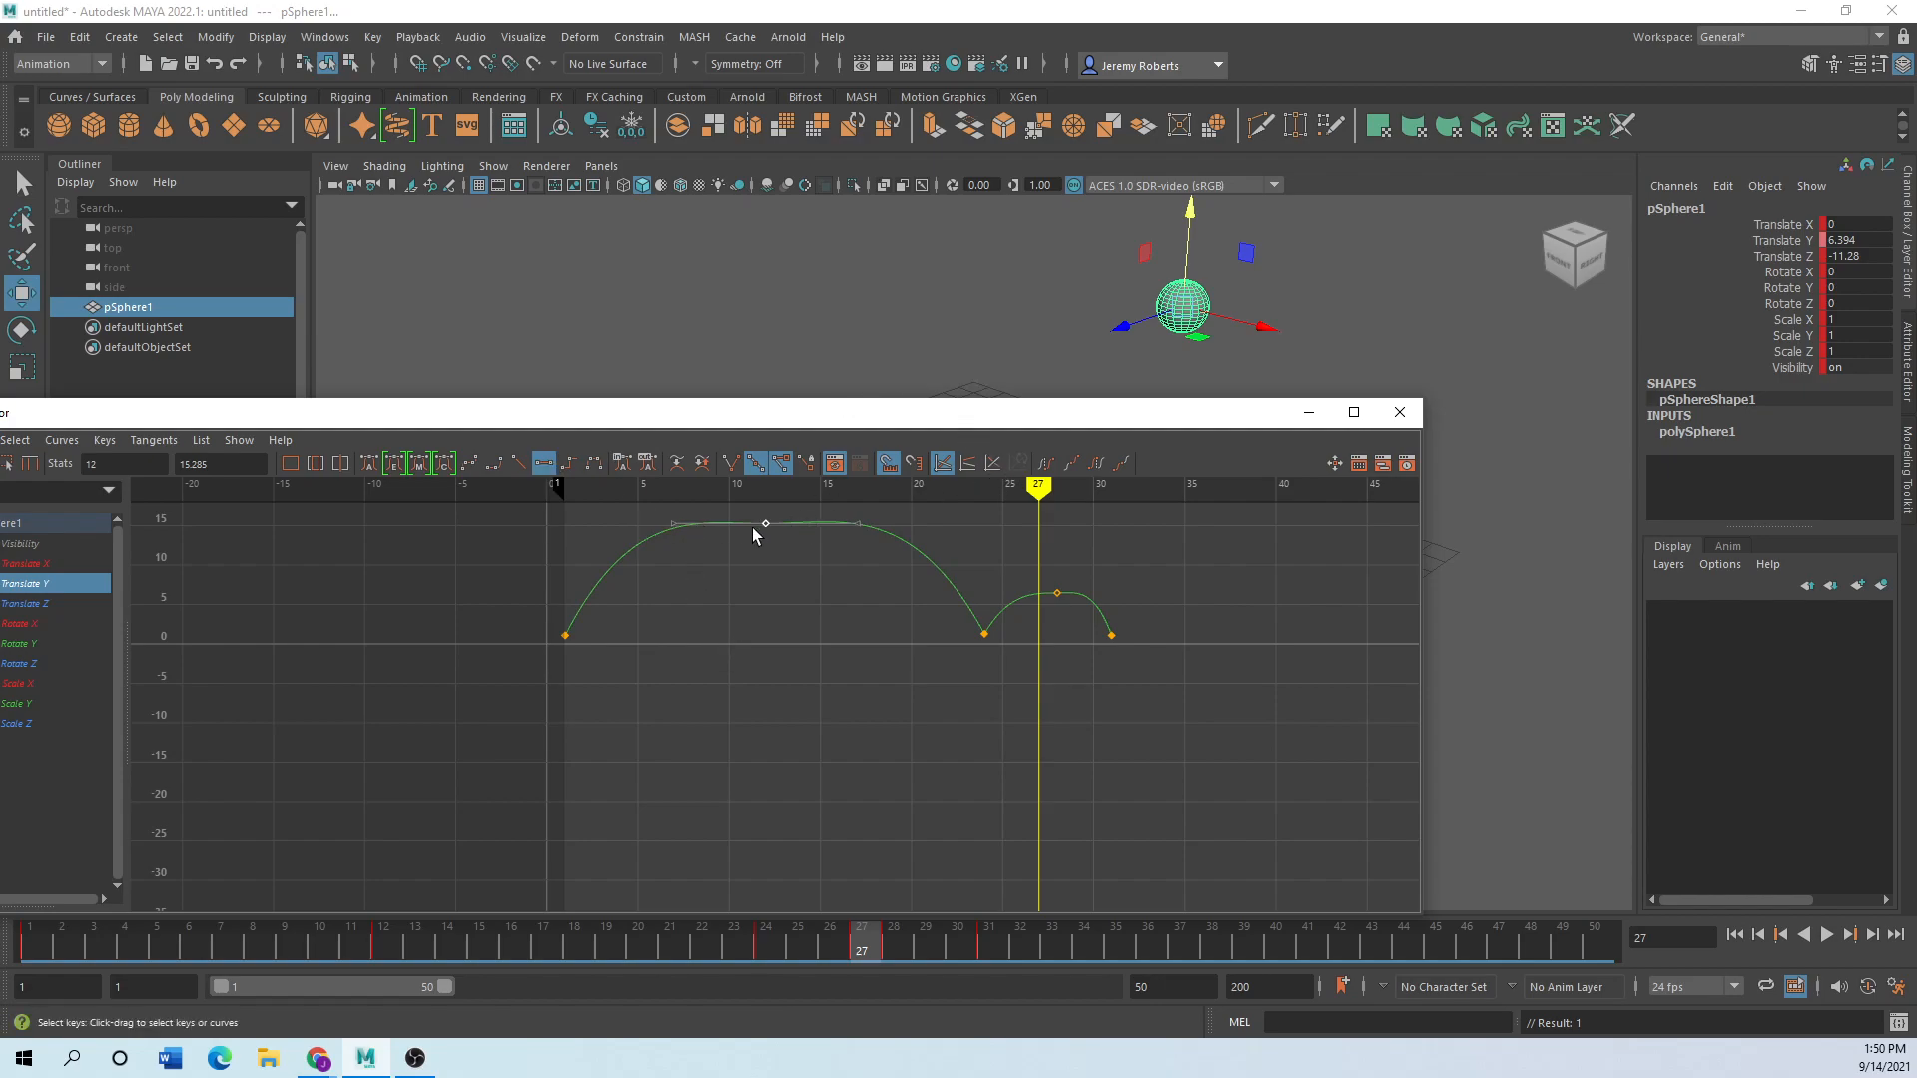
drag(766, 522, 771, 514)
Move the Graph Editor off the viewport and play the animation to check the sphere's whole bounce path.
drag(1053, 483, 492, 484)
drag(916, 427, 412, 304)
drag(921, 484, 525, 490)
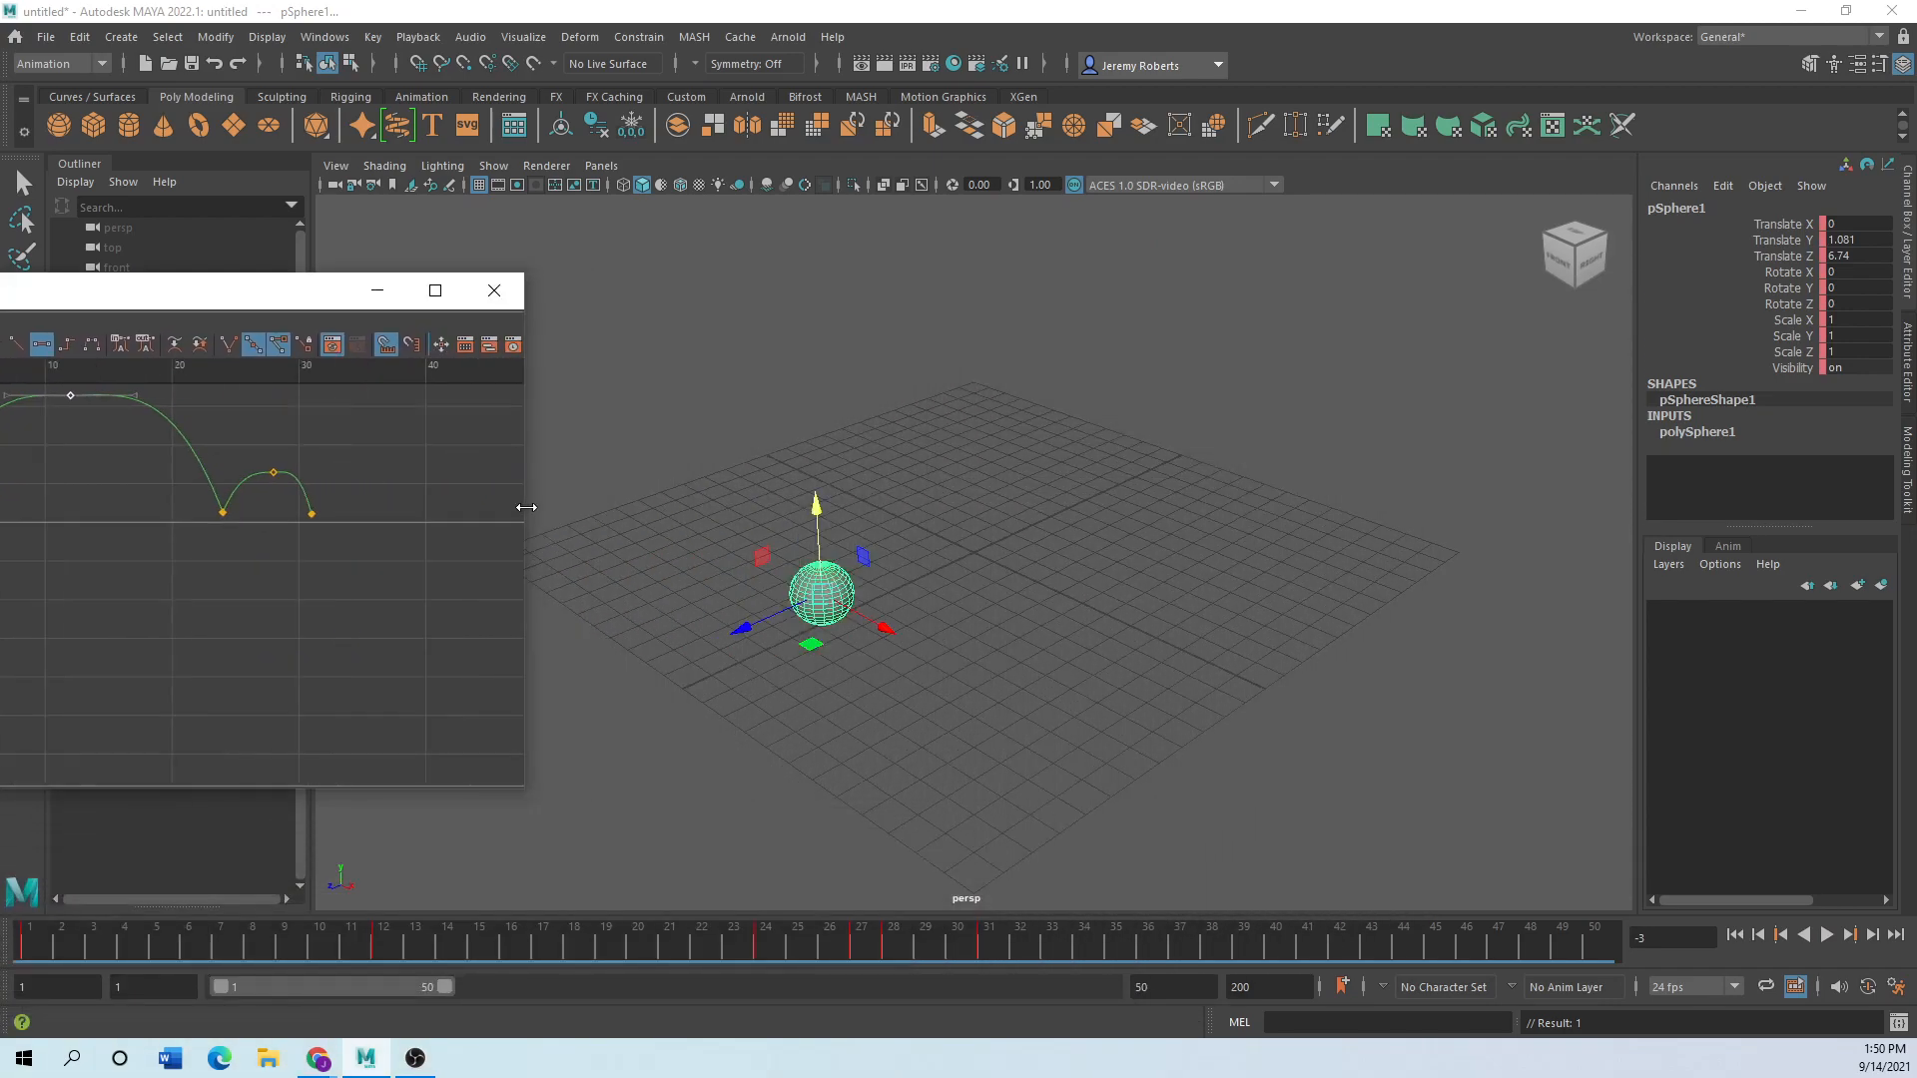
click(1828, 936)
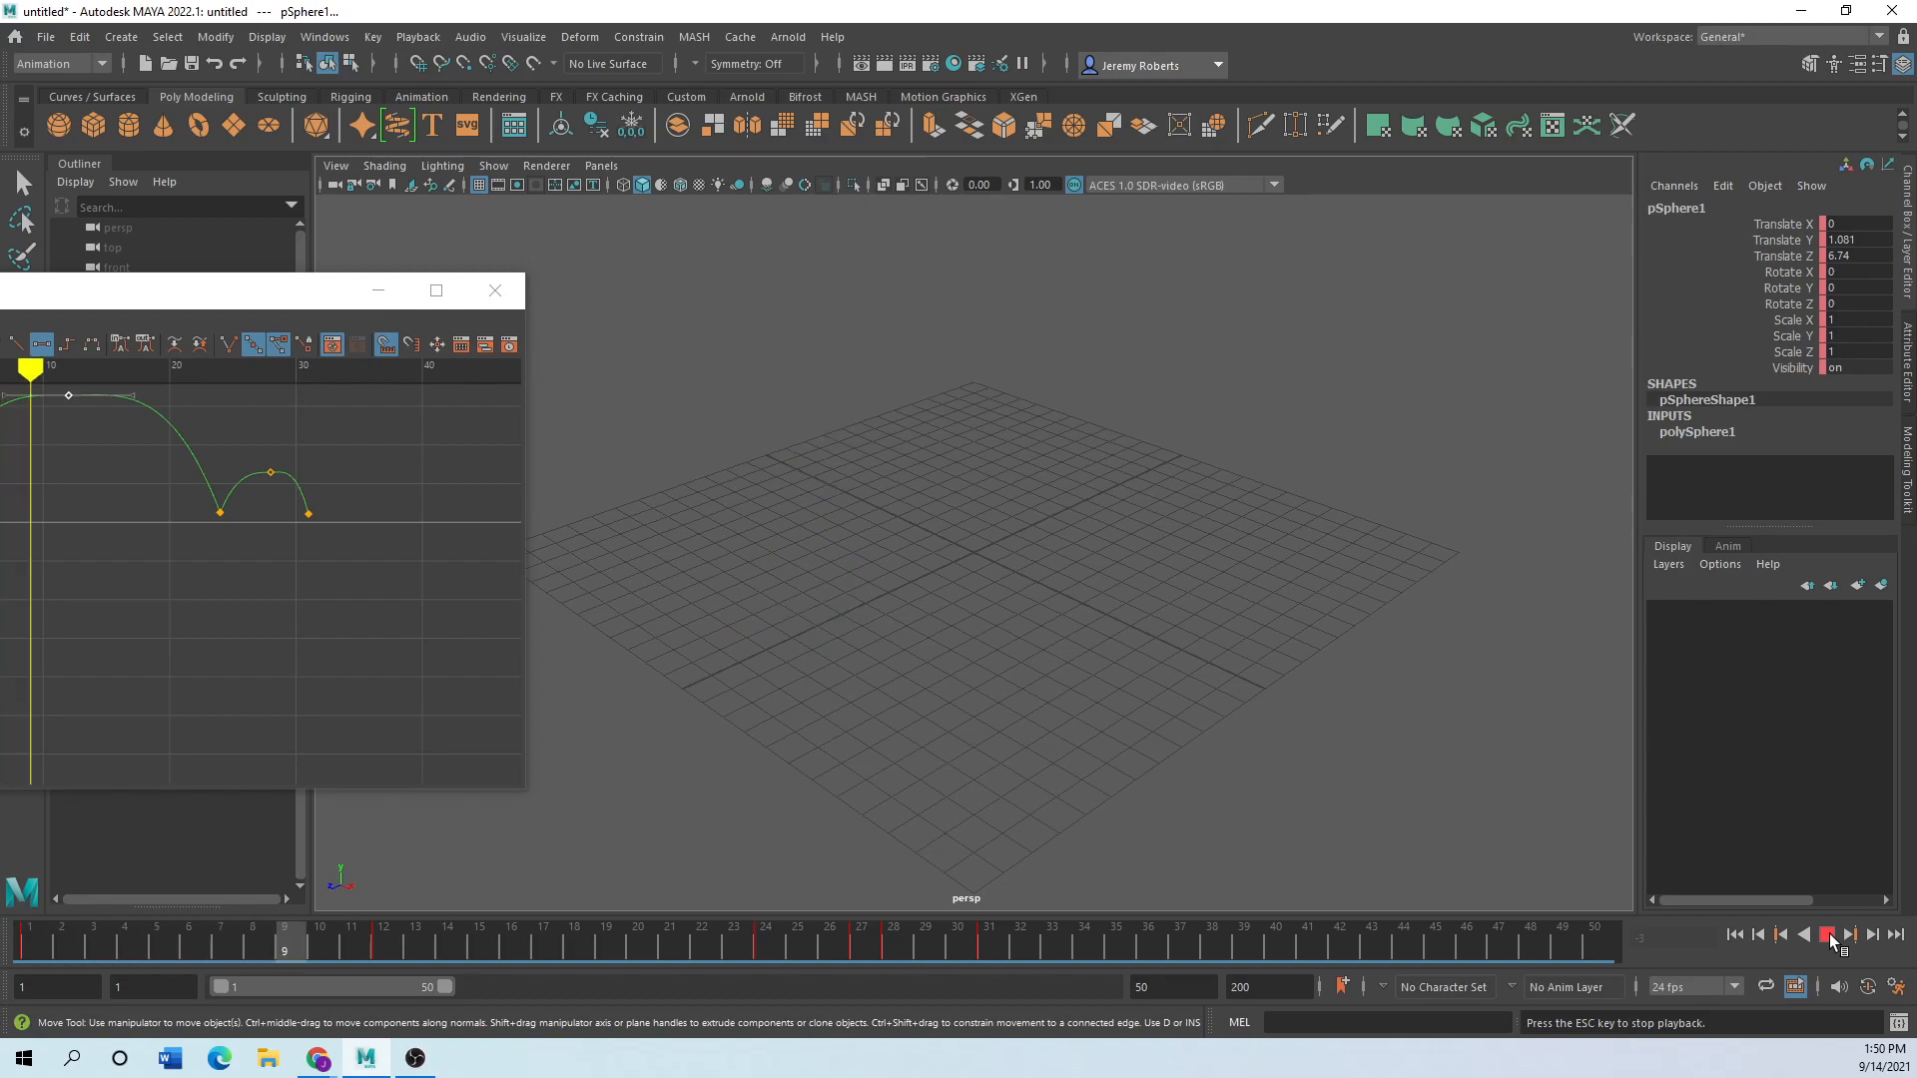
click(1828, 936)
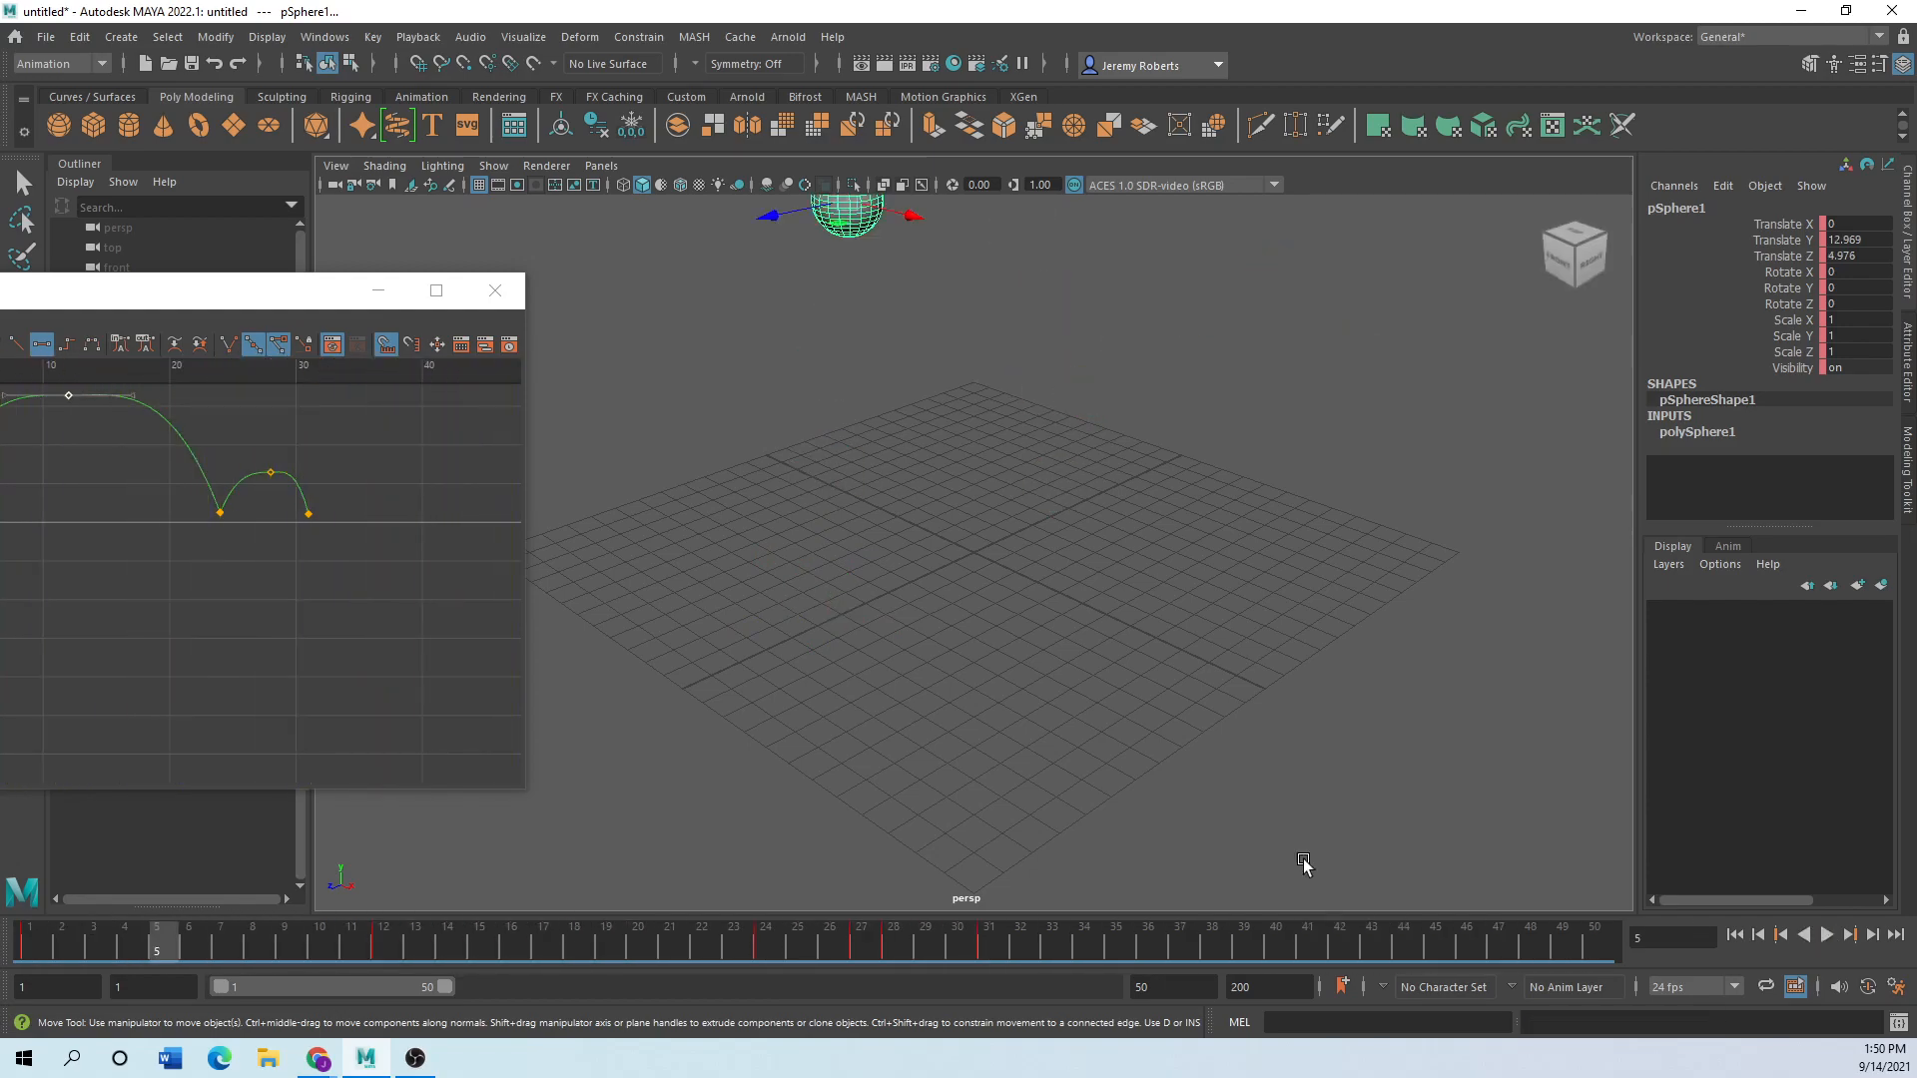
scroll(1086, 799, down, 5)
click(1827, 935)
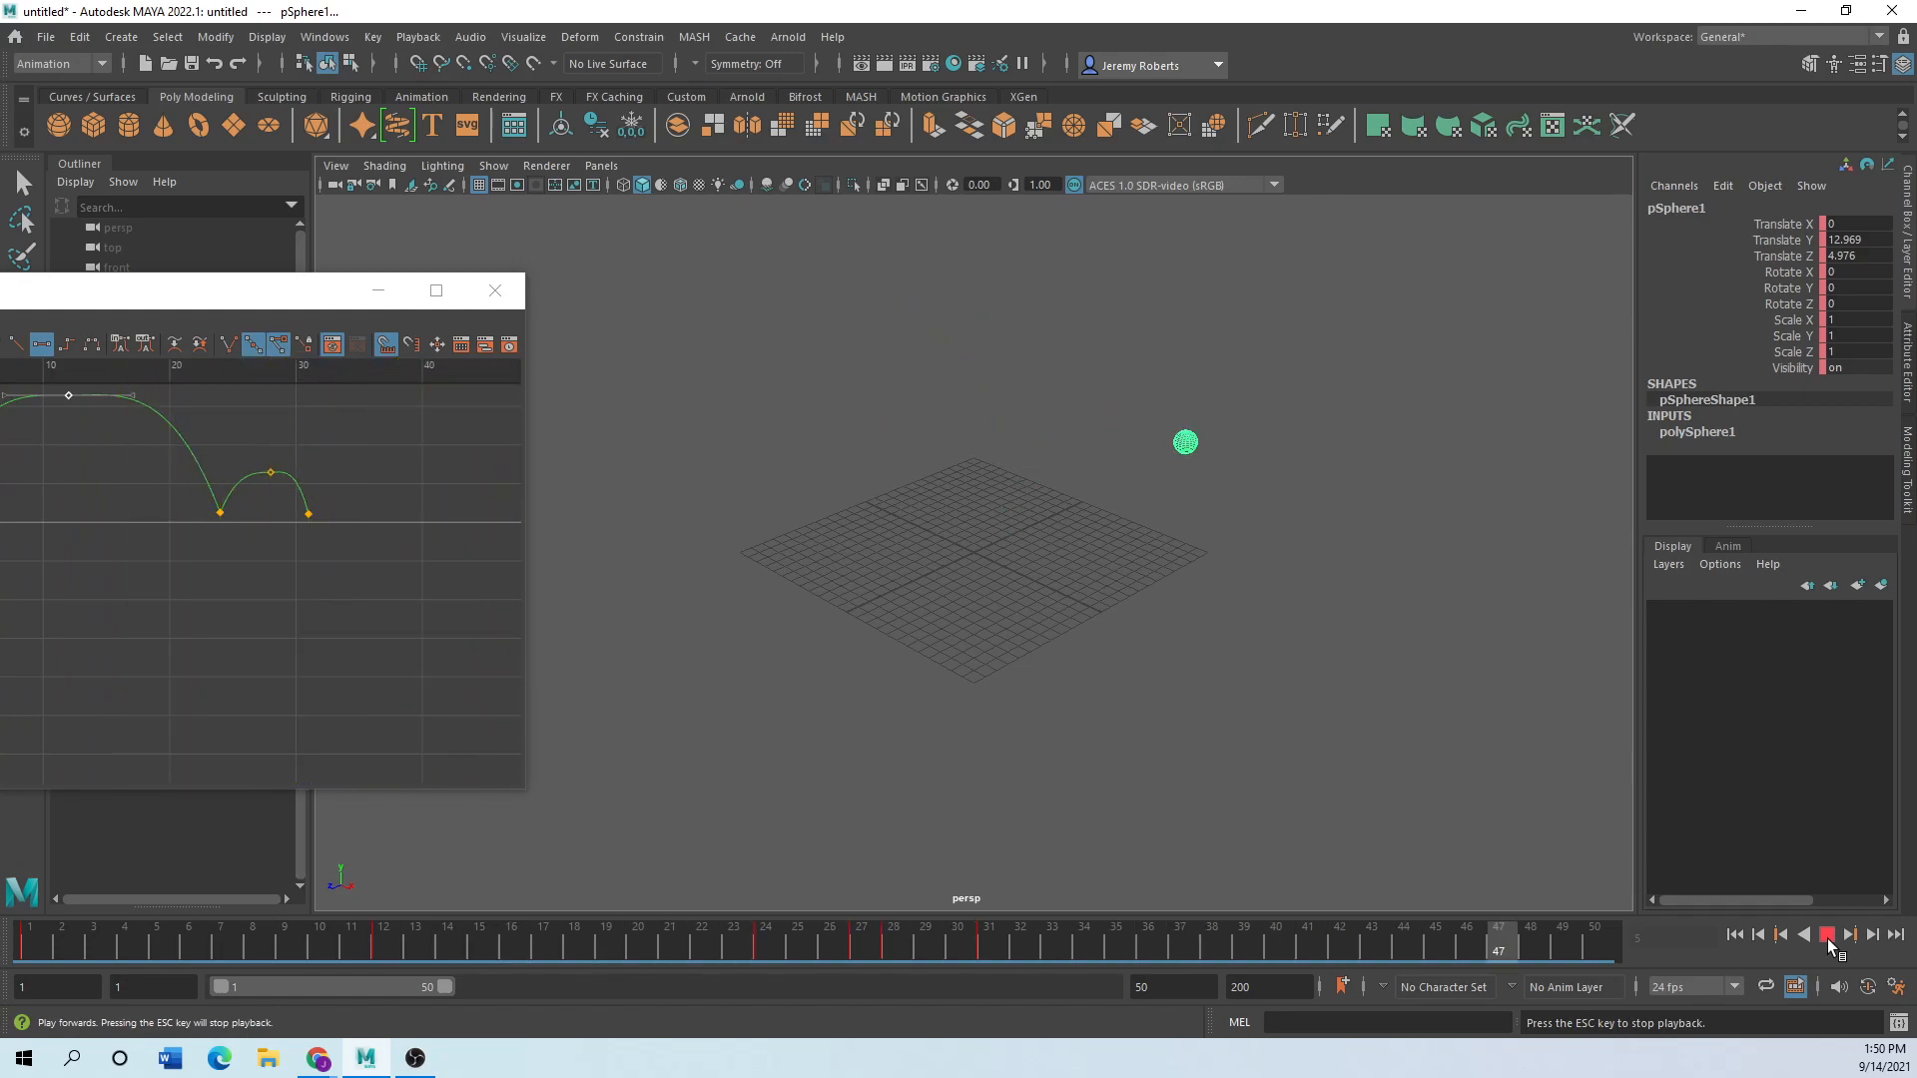
click(1827, 936)
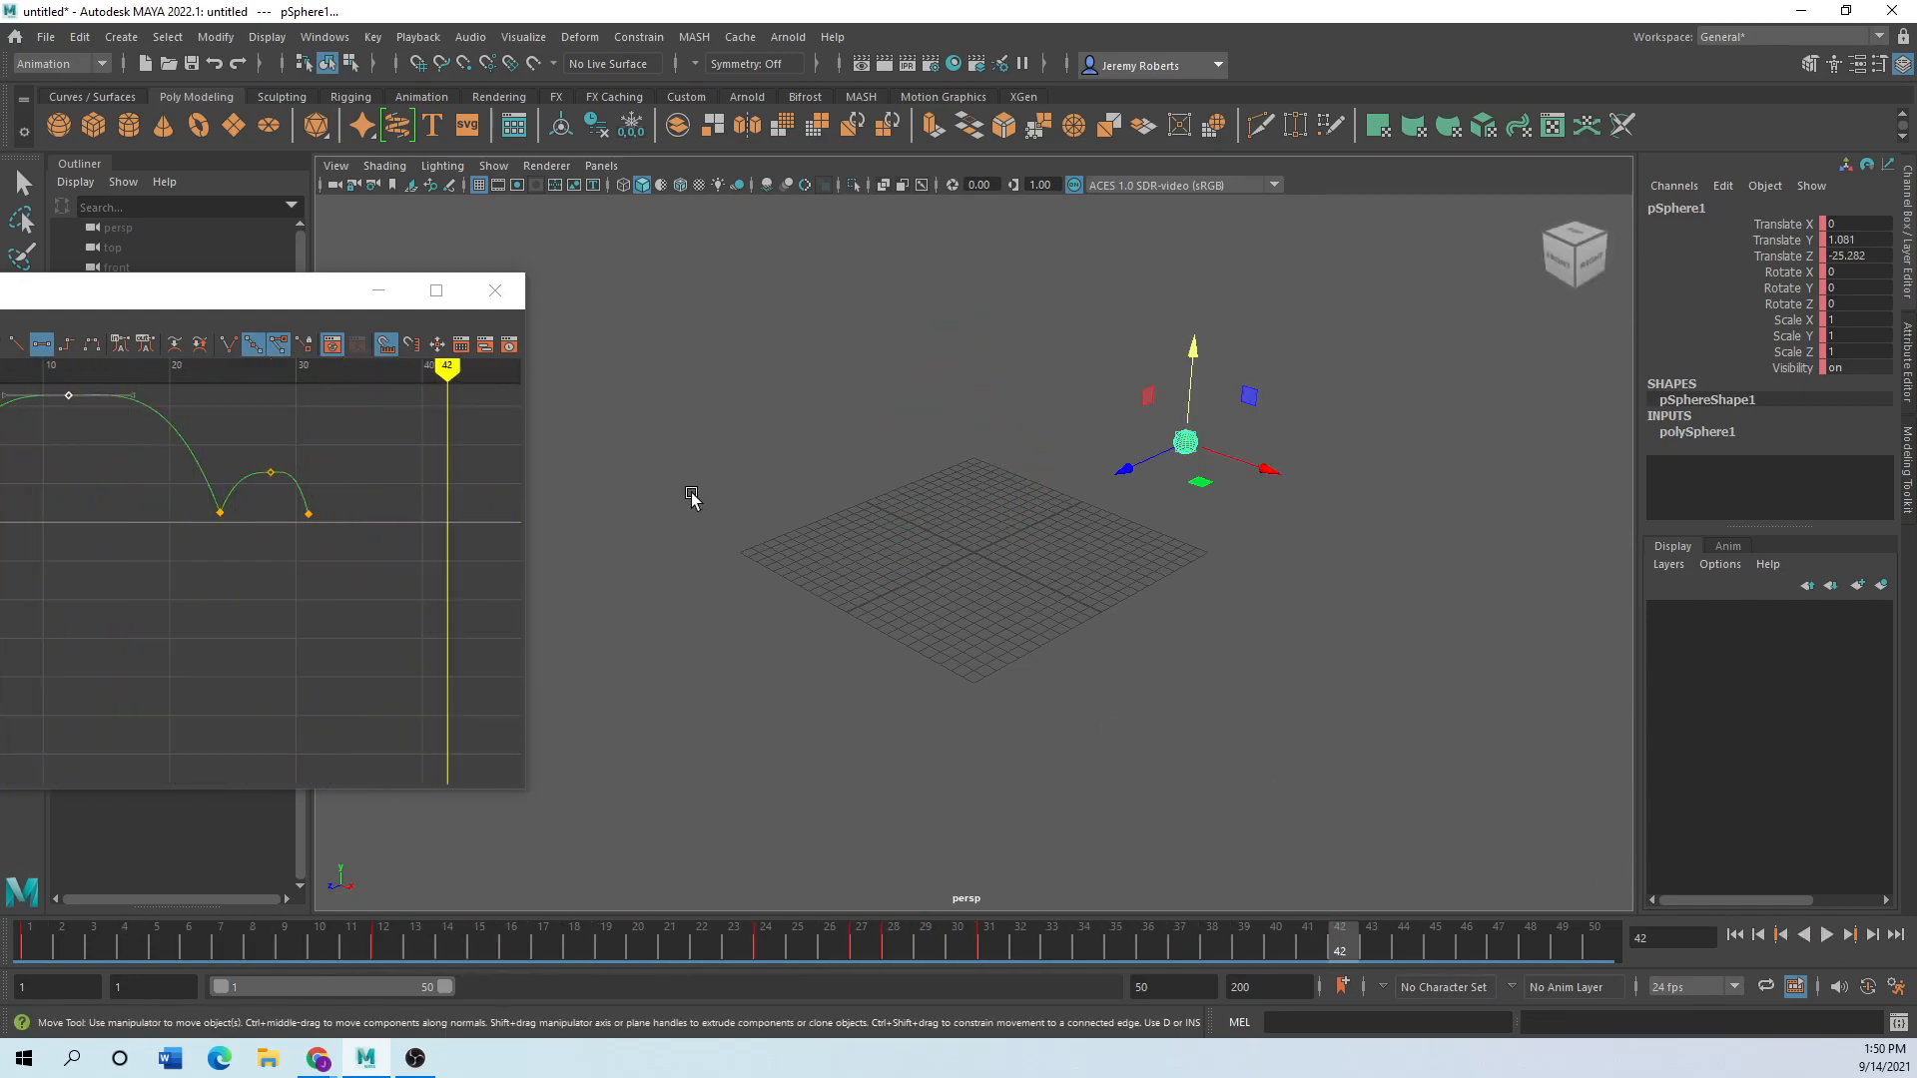
Bring the Graph Editor back into full view and move the Translate Y key at frame 12 to frame 10, value about 14.
drag(332, 290, 1175, 368)
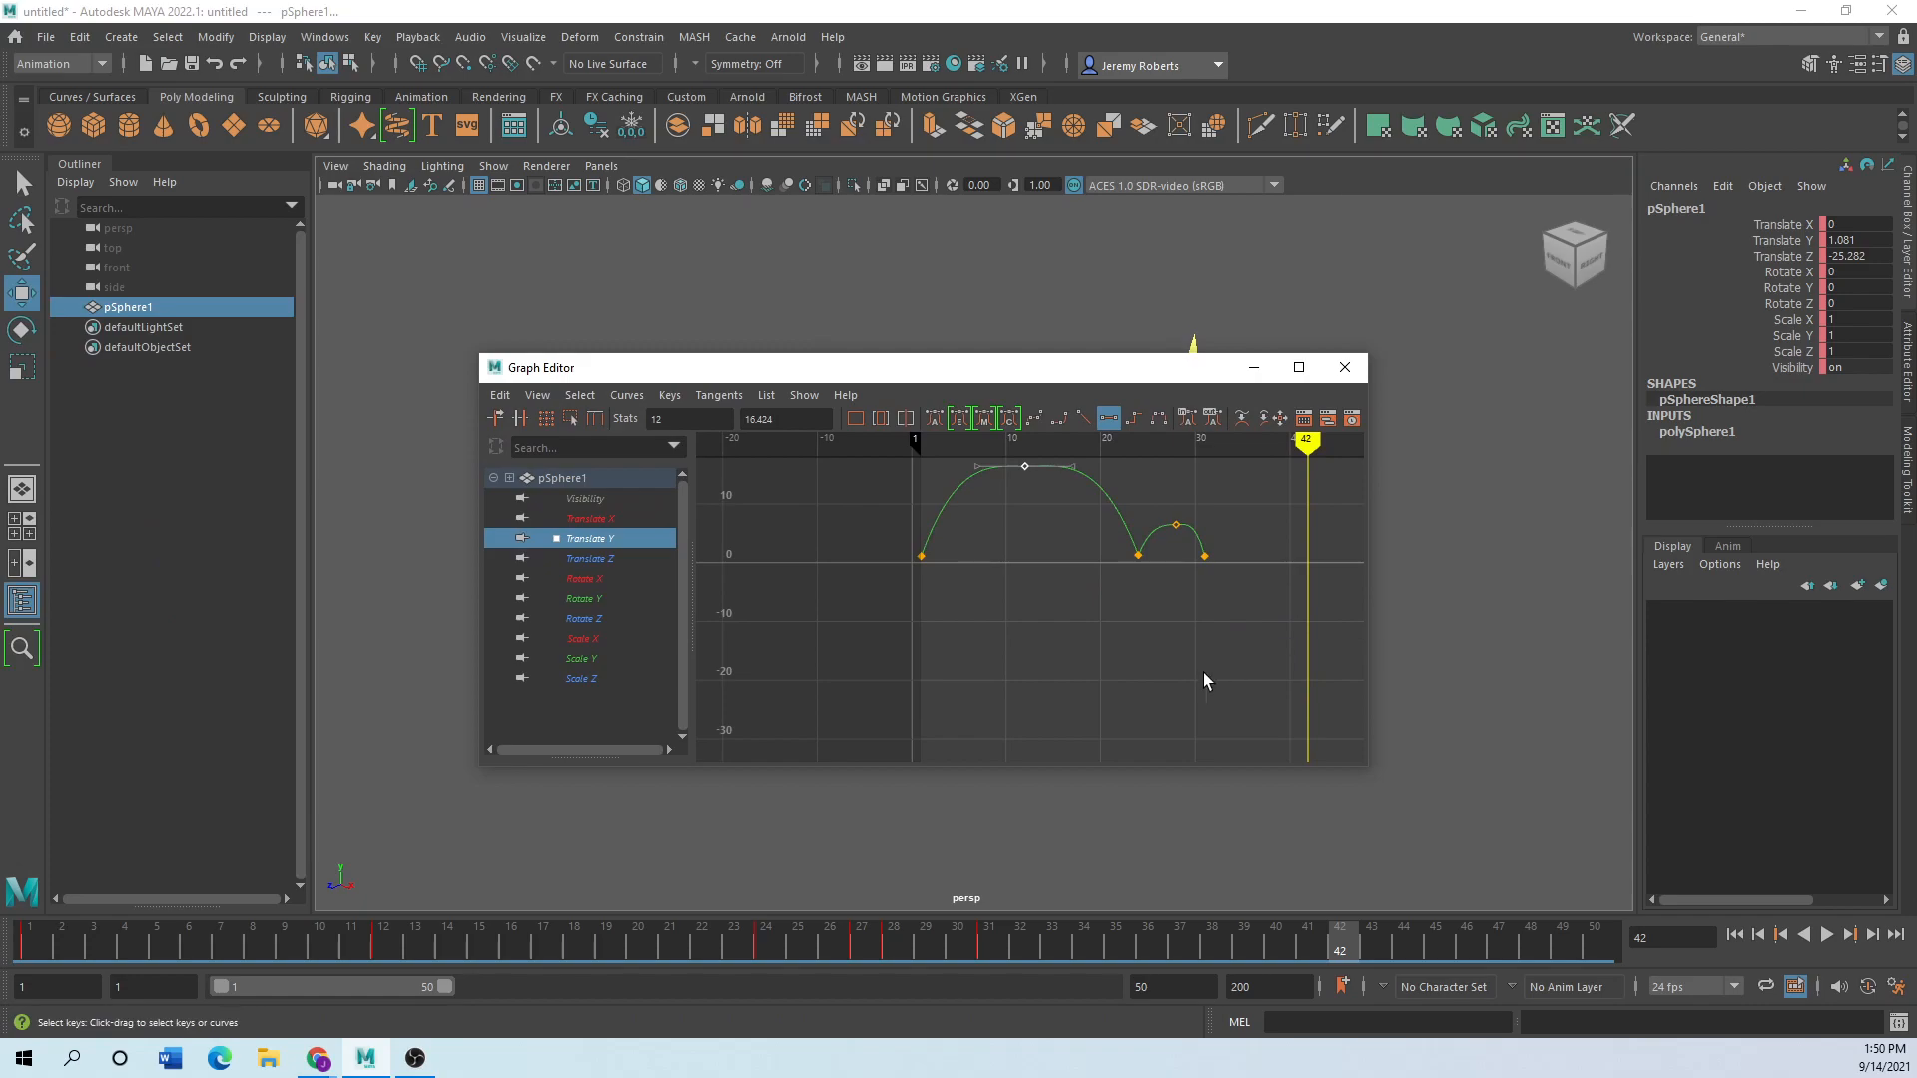
scroll(1144, 671, up, 3)
key(space)
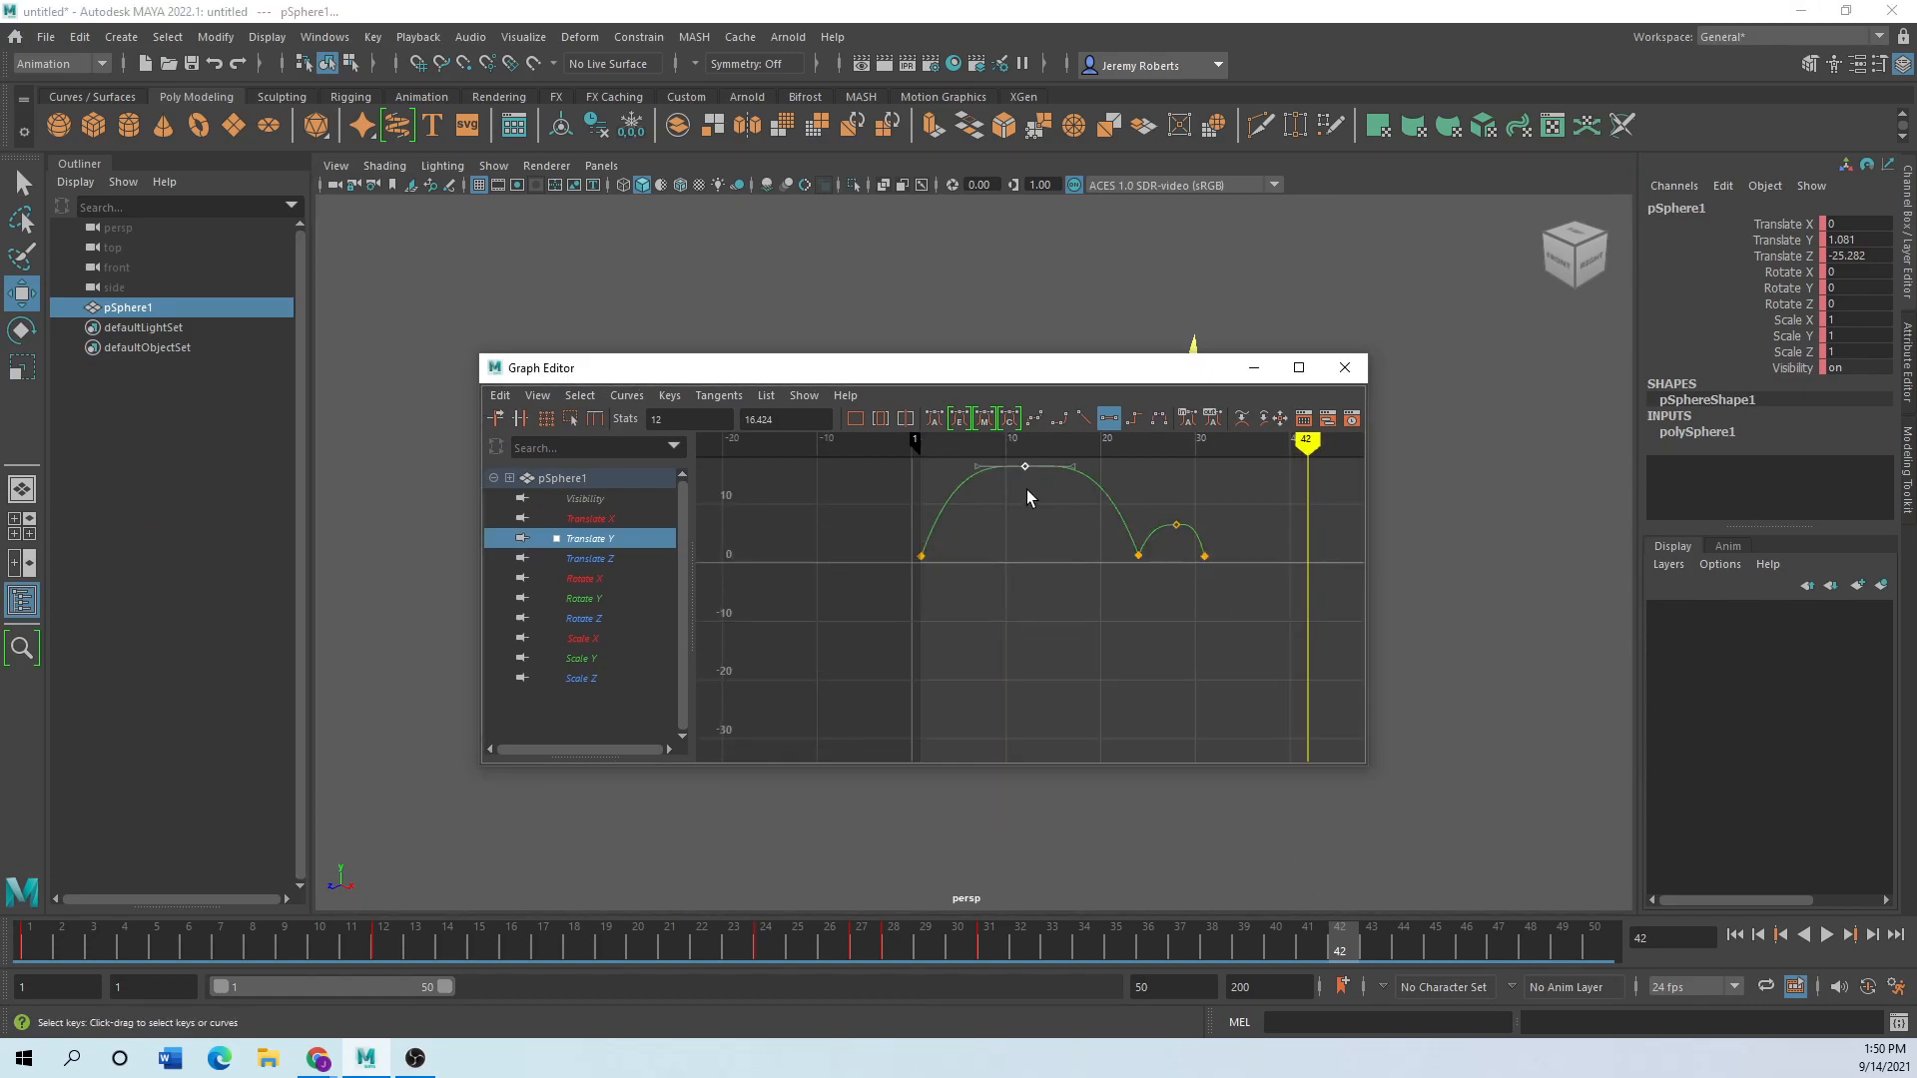
alt+middle_drag(992, 586, 968, 668)
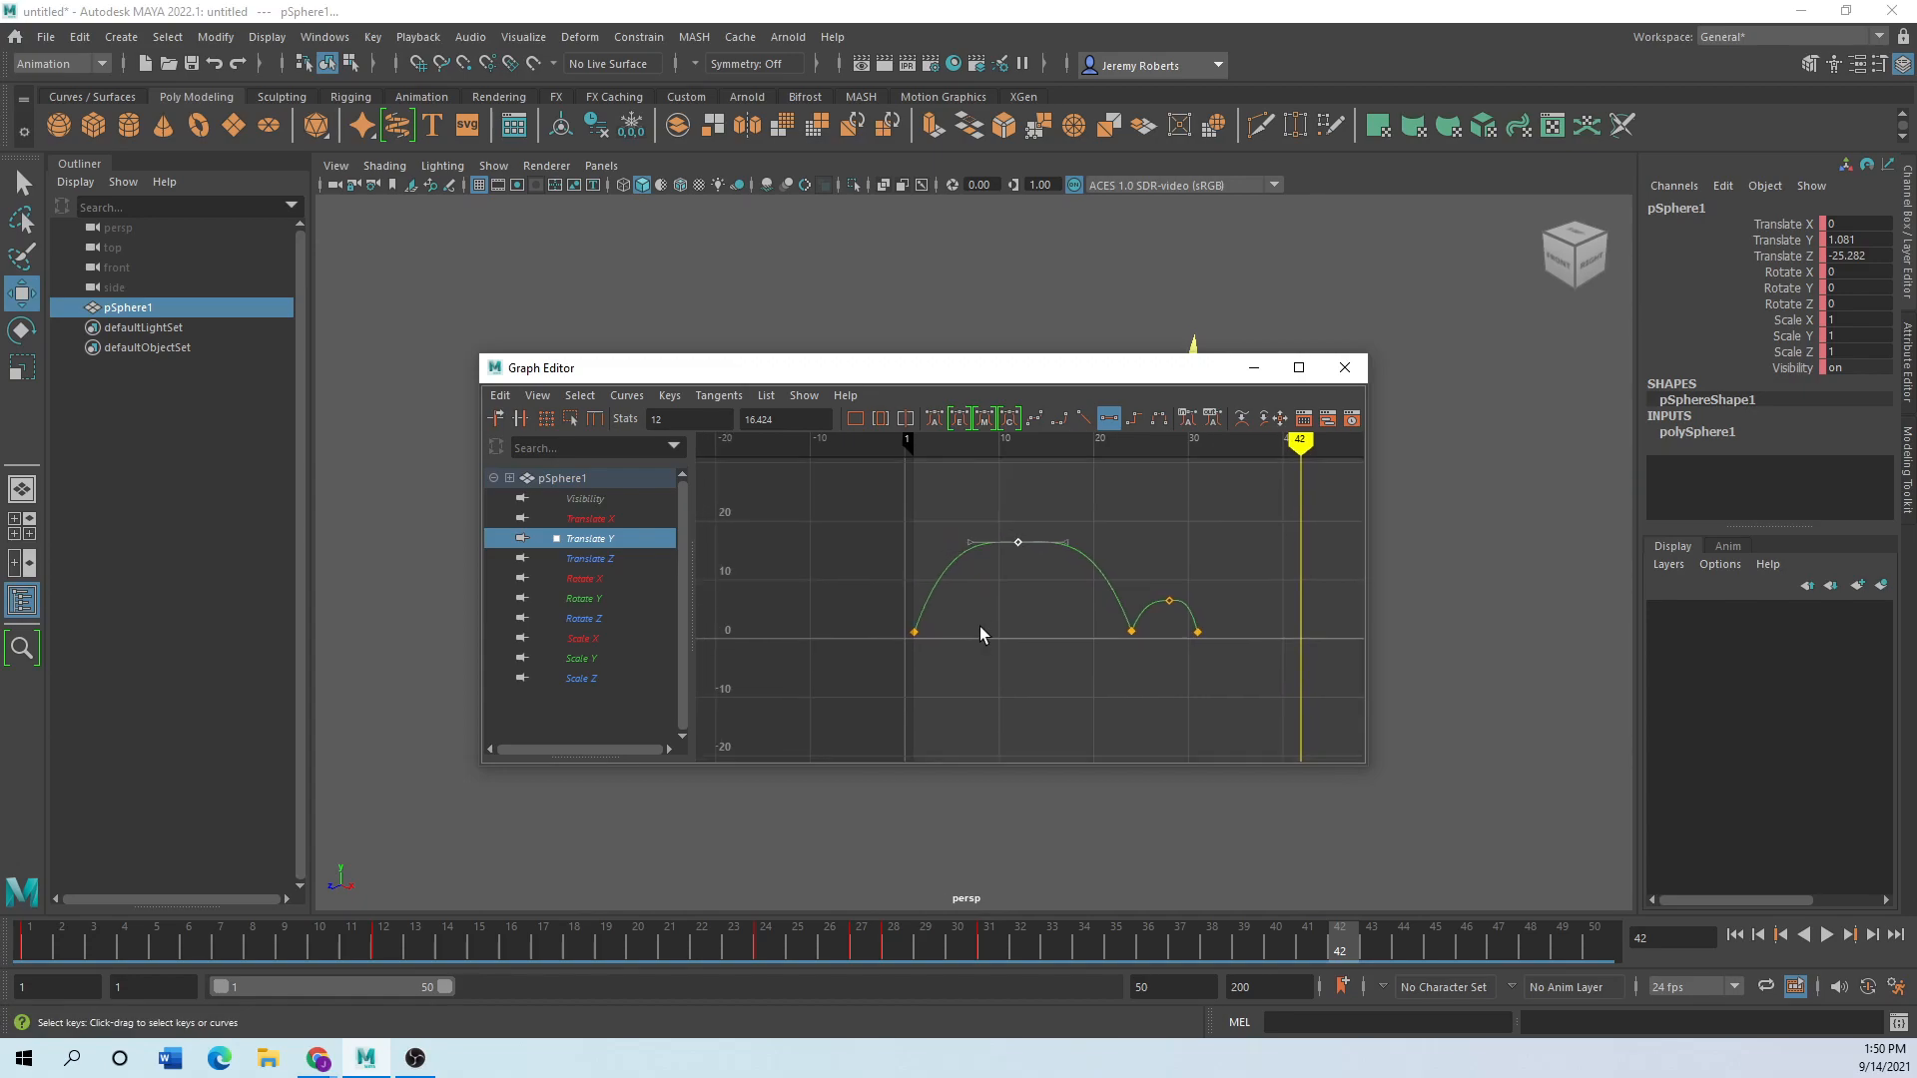
click(627, 395)
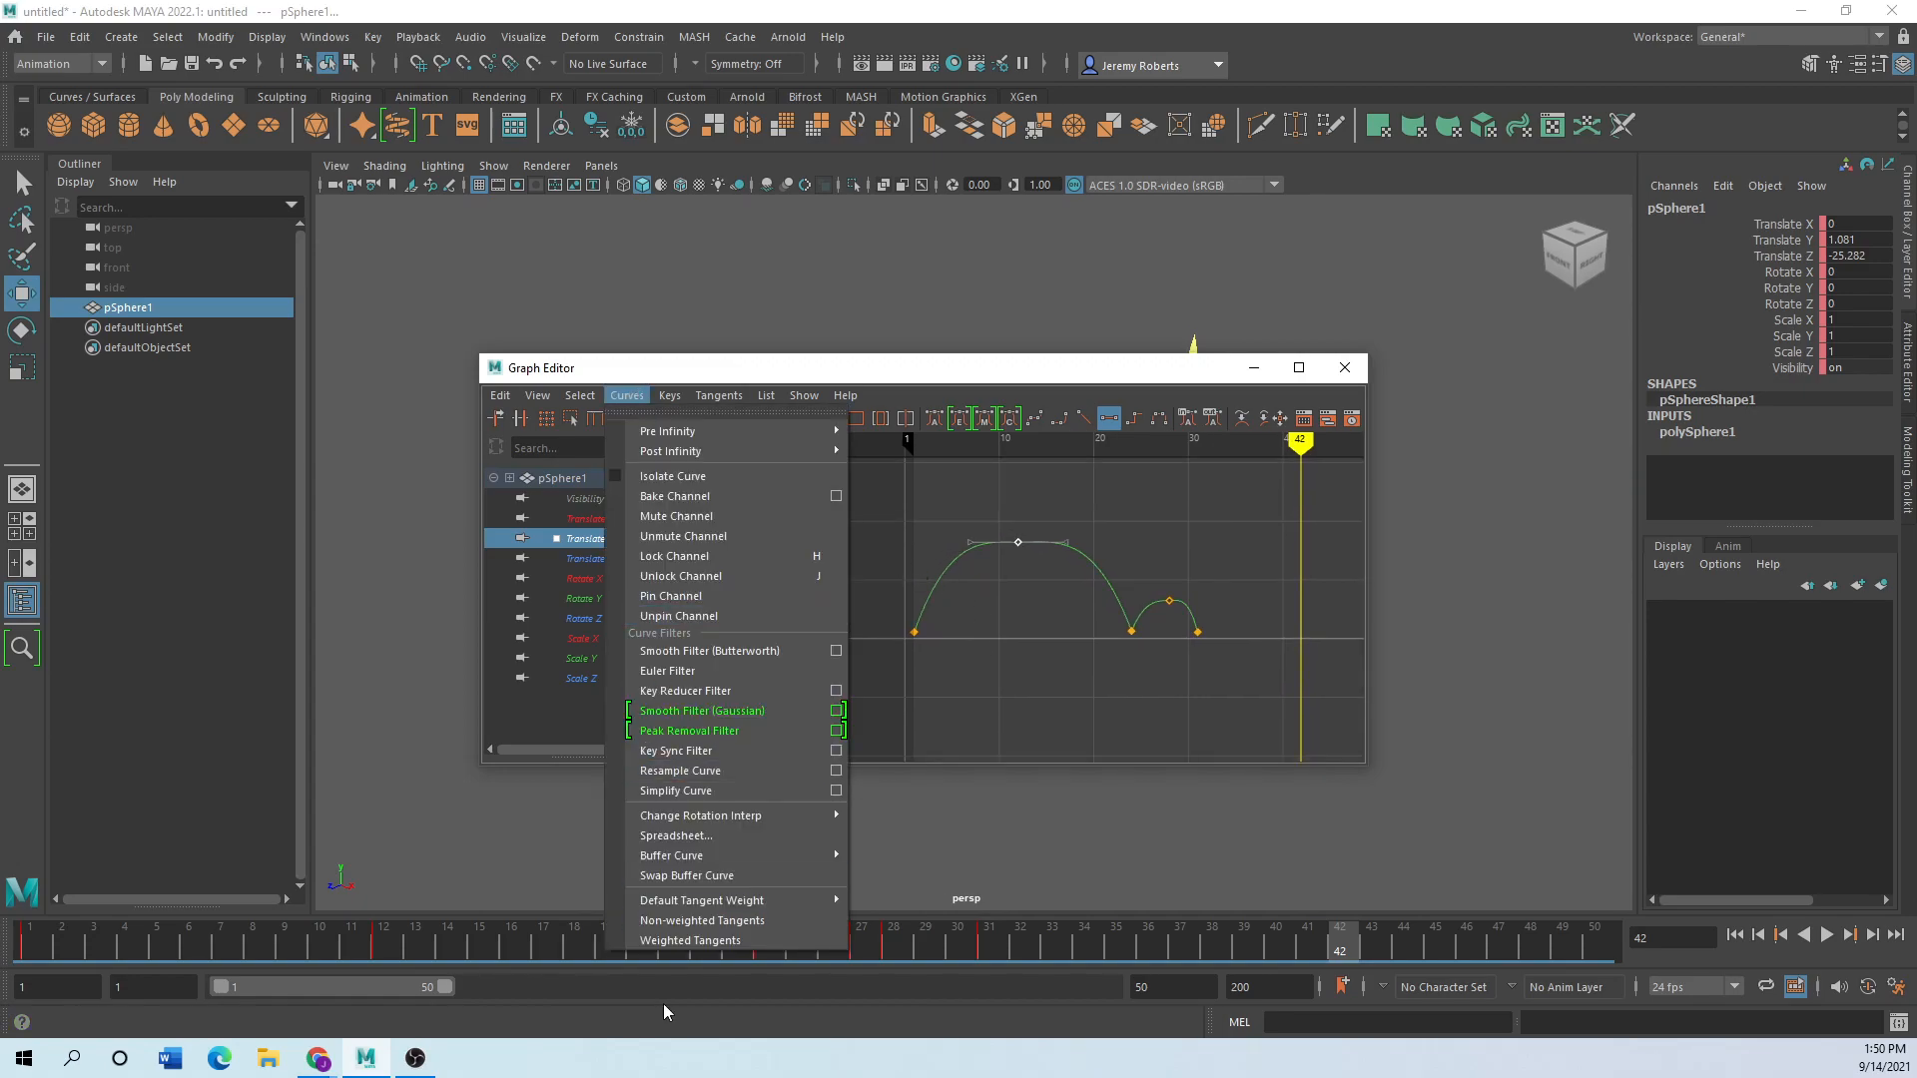
click(964, 629)
click(1018, 545)
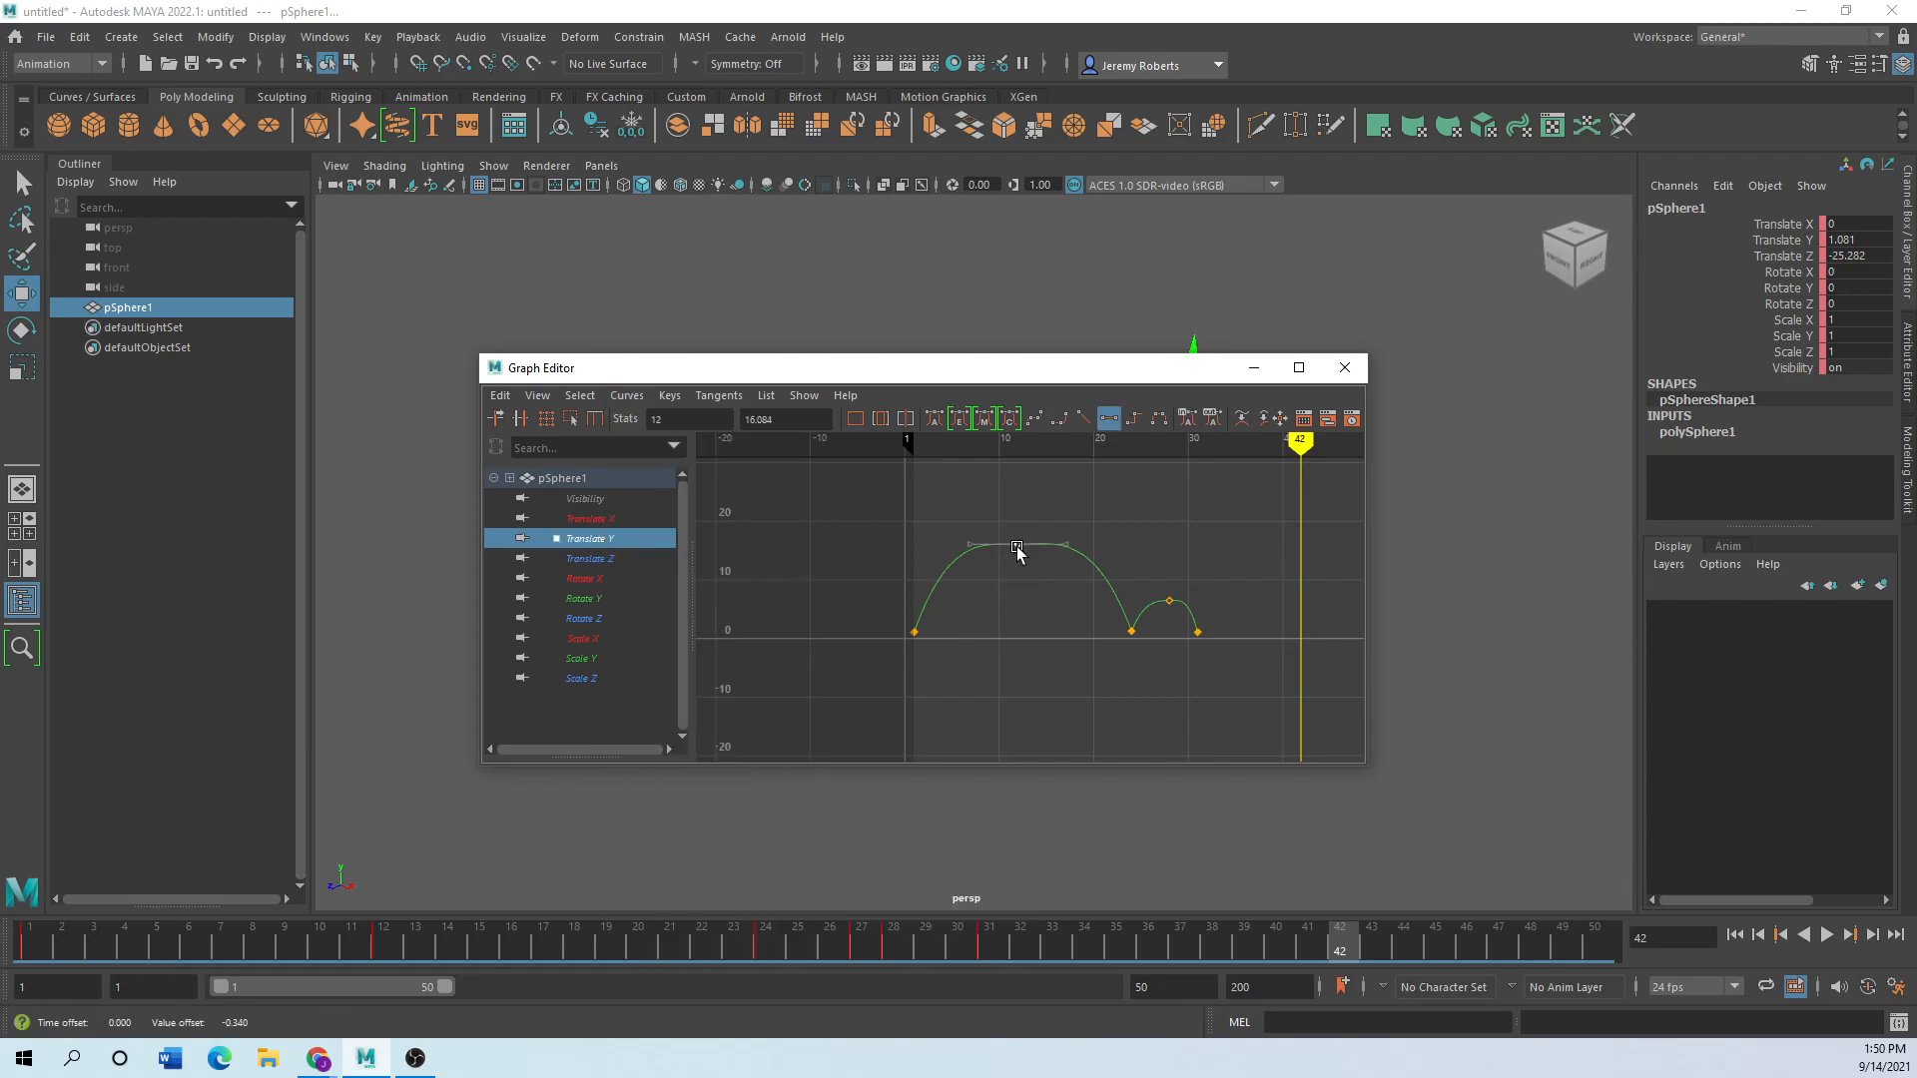
drag(969, 548, 1018, 550)
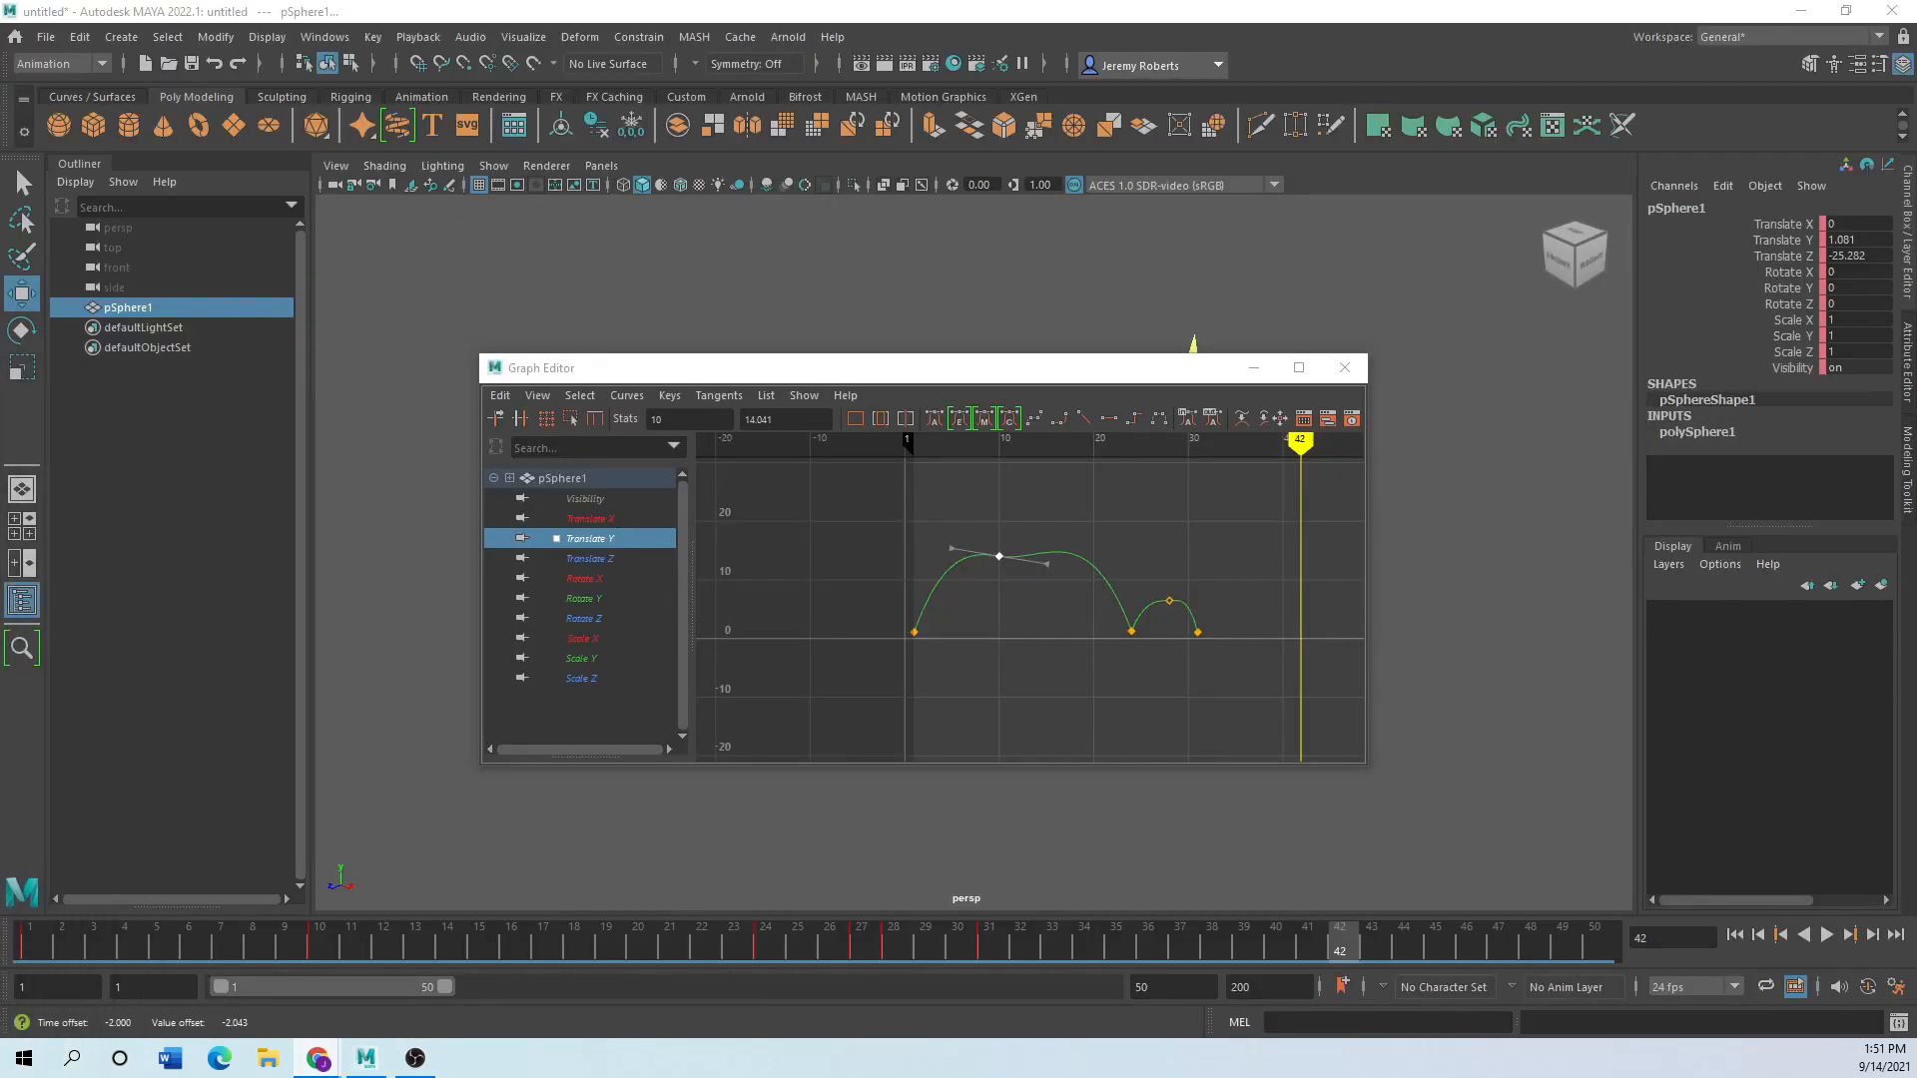
Switch to the browser and read how non-weighted and weighted tangents differ on Autodesk's Change tangent weight help page.
drag(0, 130, 1348, 100)
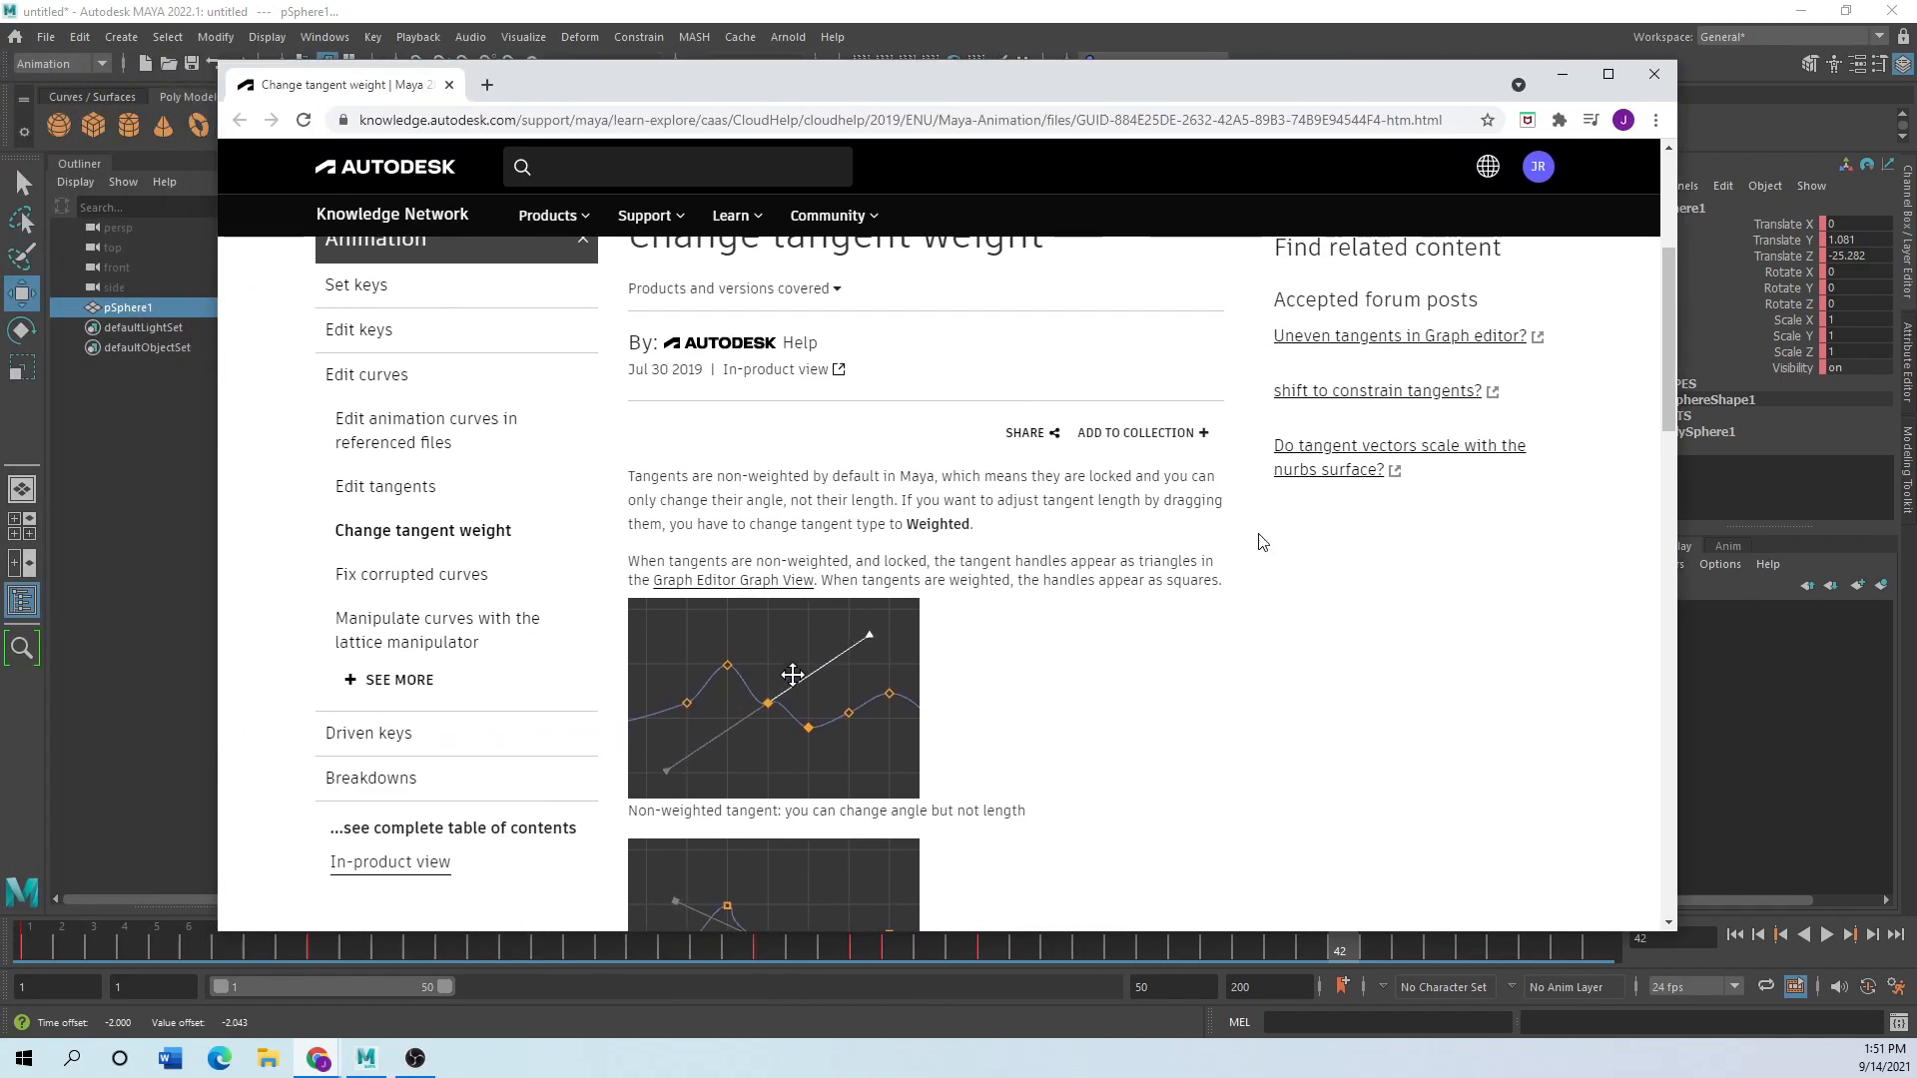
click(1607, 74)
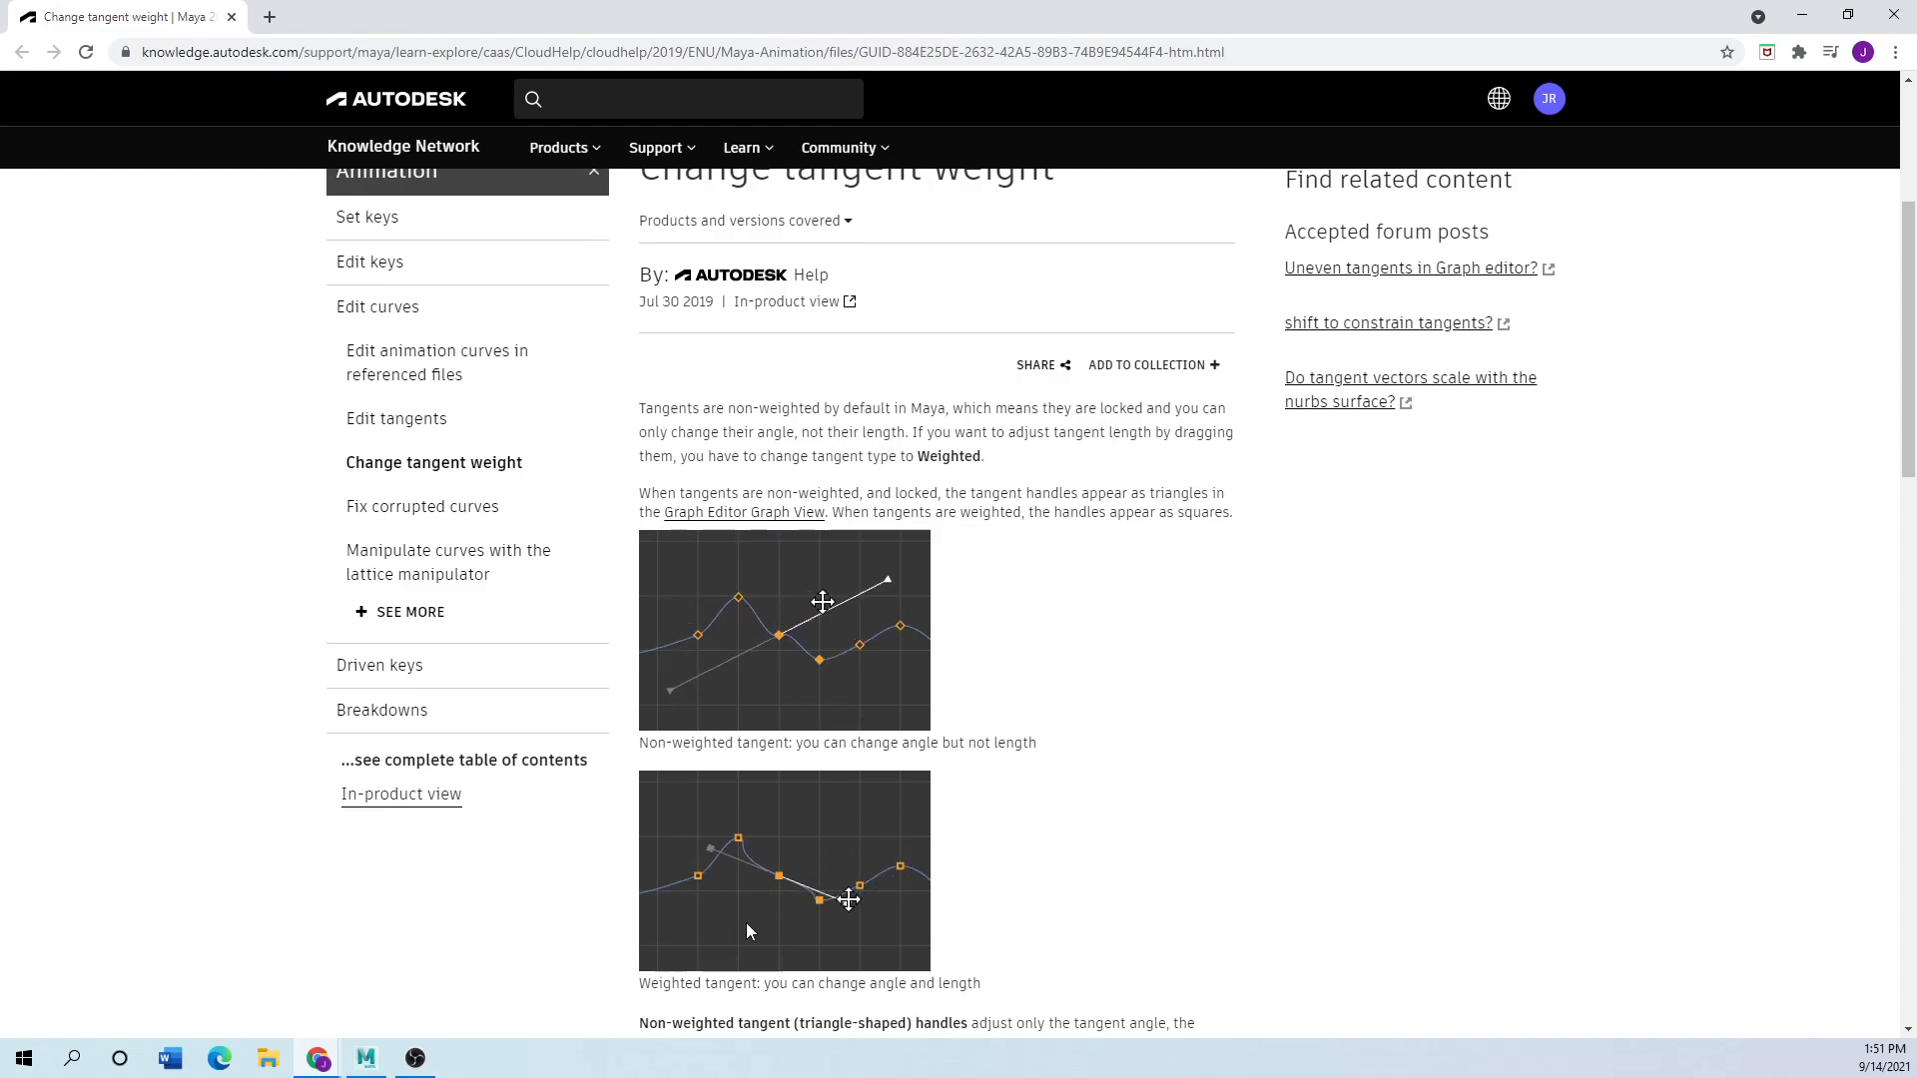
scroll(757, 879, down, 1)
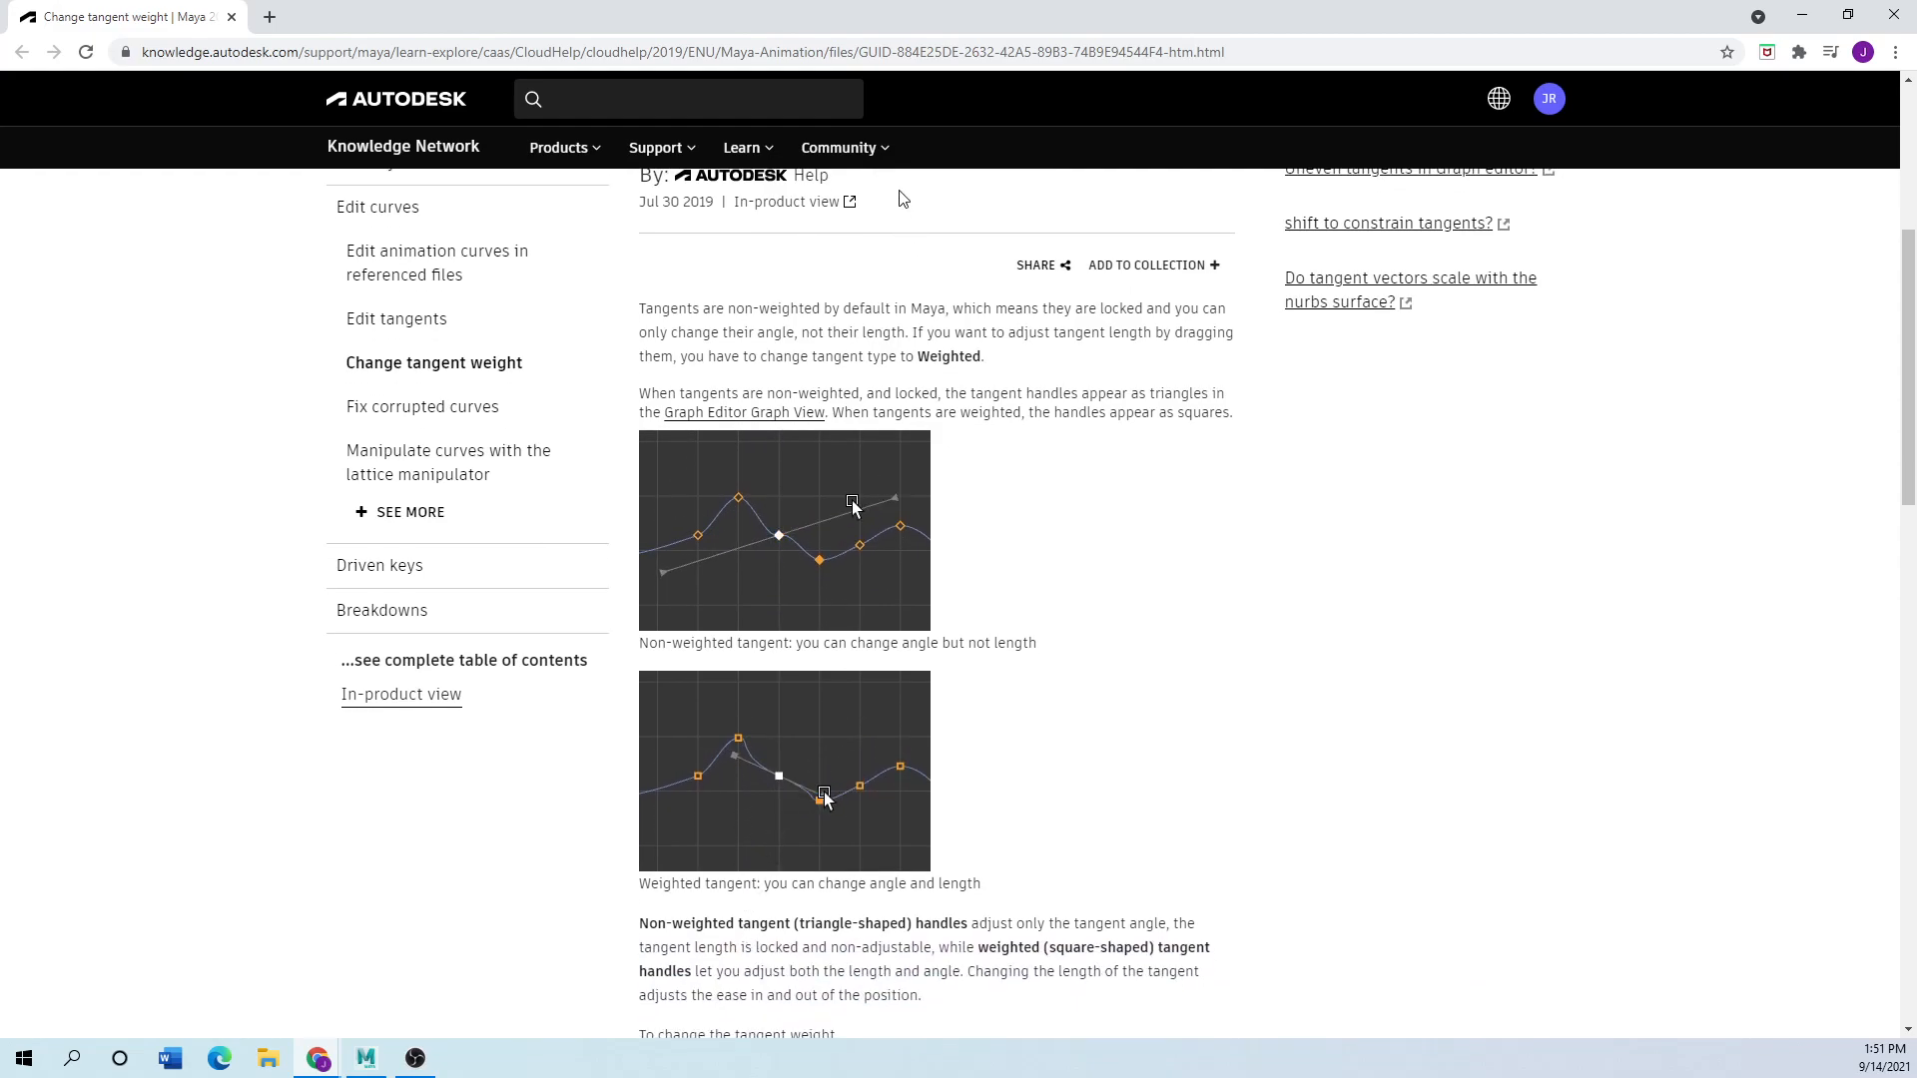
drag(872, 24, 0, 314)
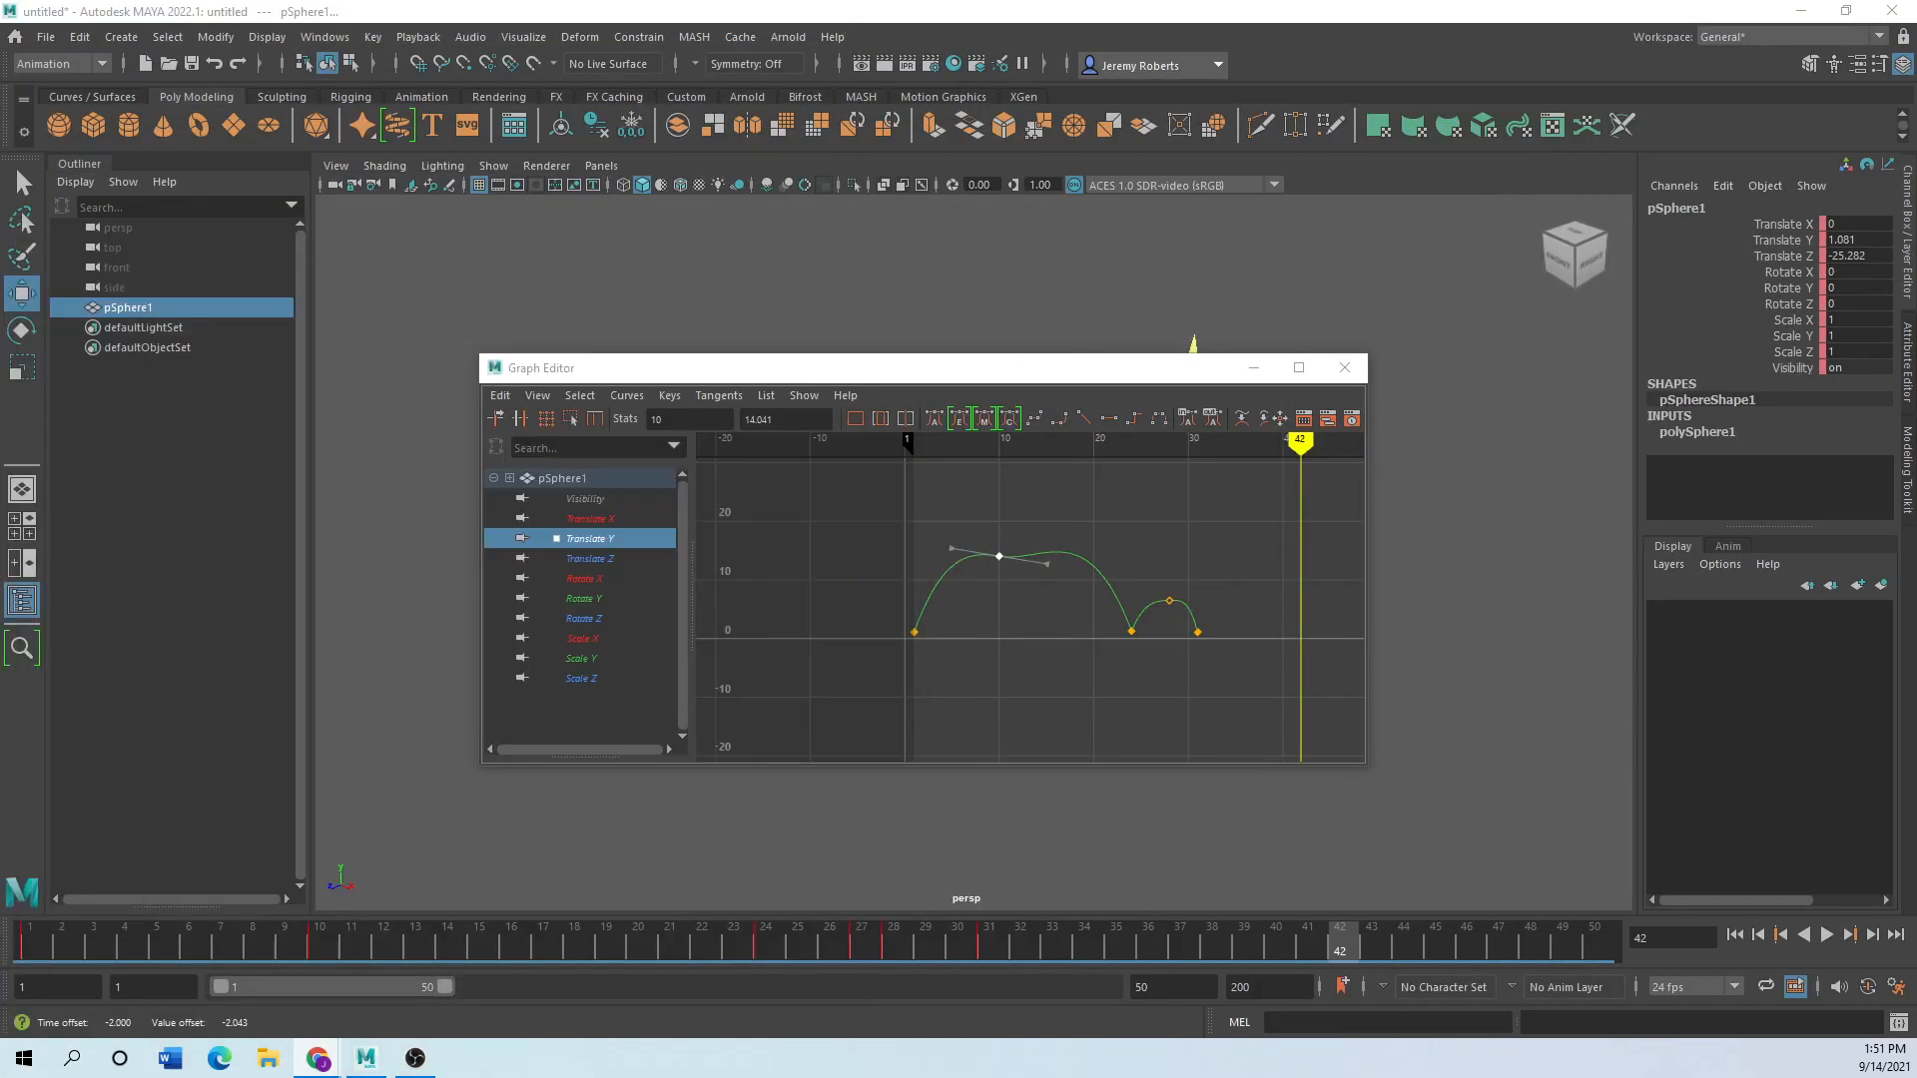
Convert the sphere's Translate Y curve to weighted tangents in Maya's Graph Editor.
scroll(1013, 586, up, 2)
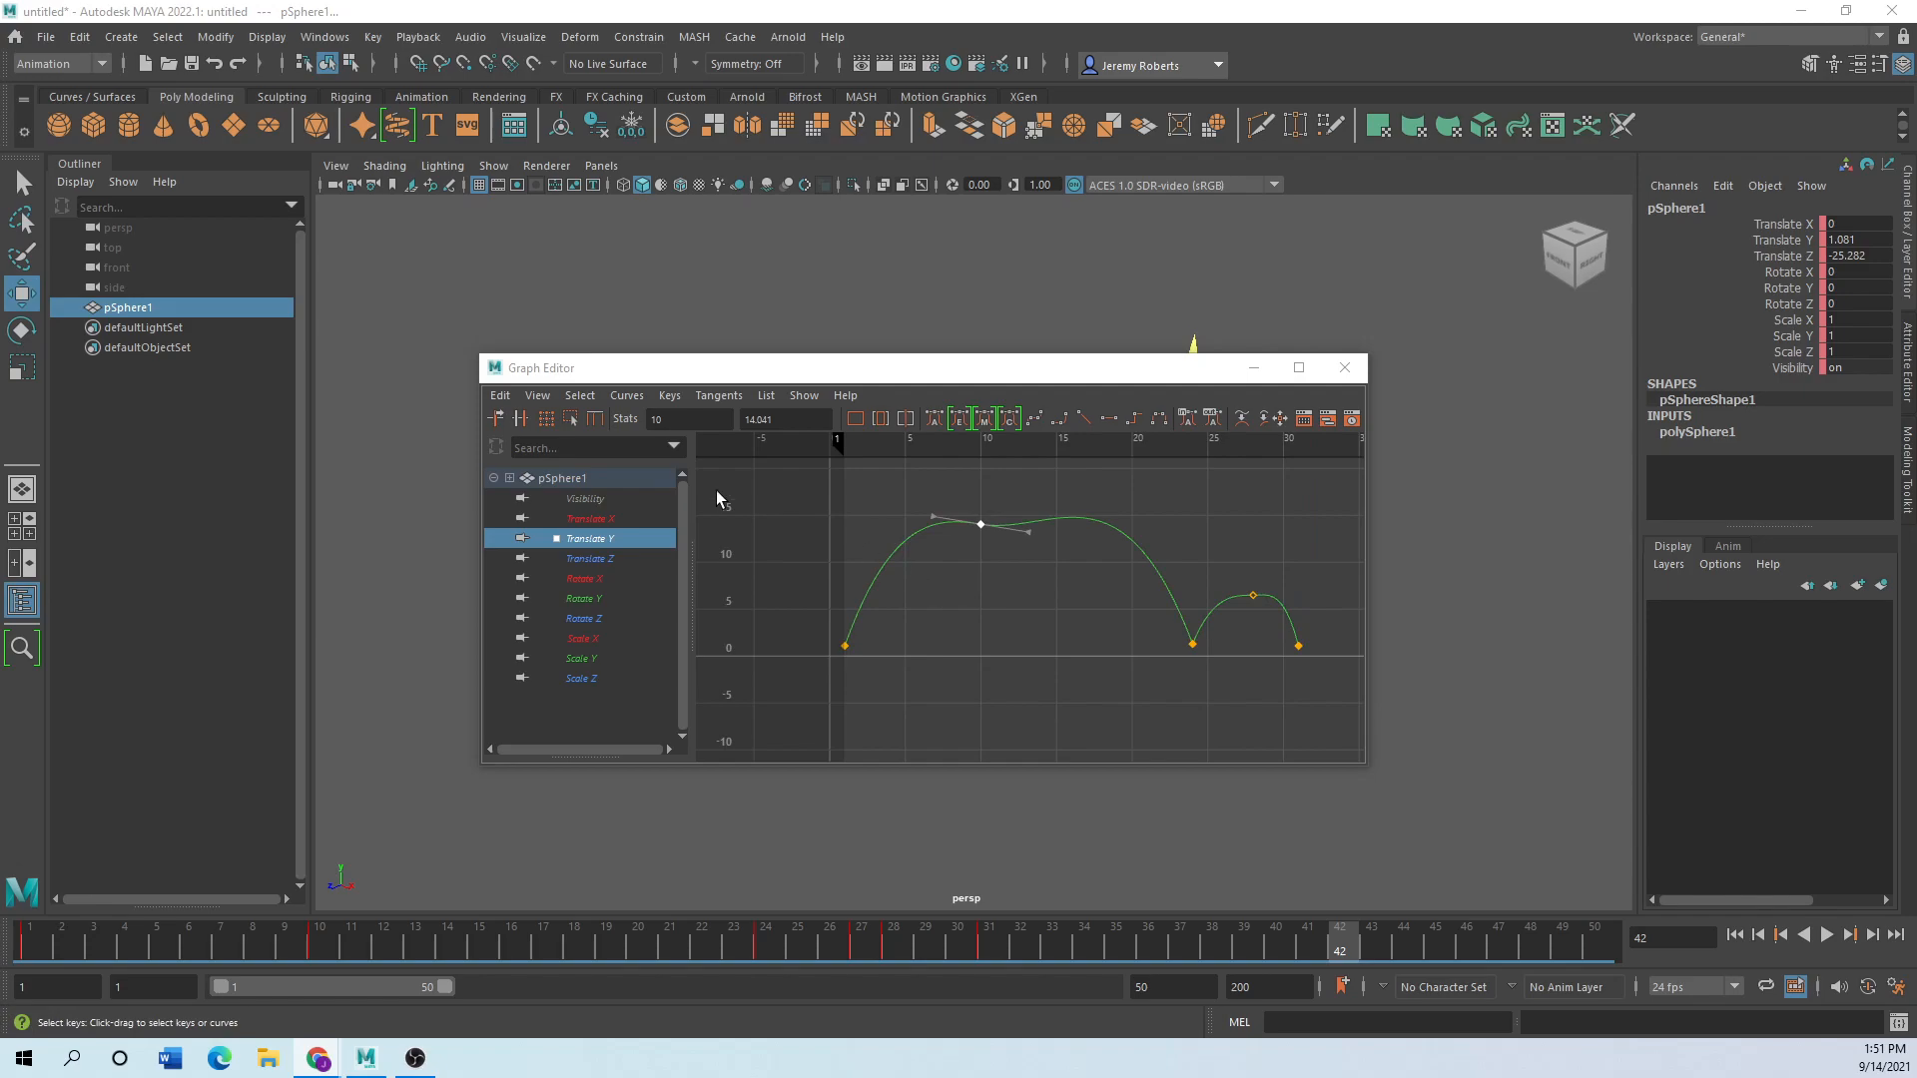
click(626, 396)
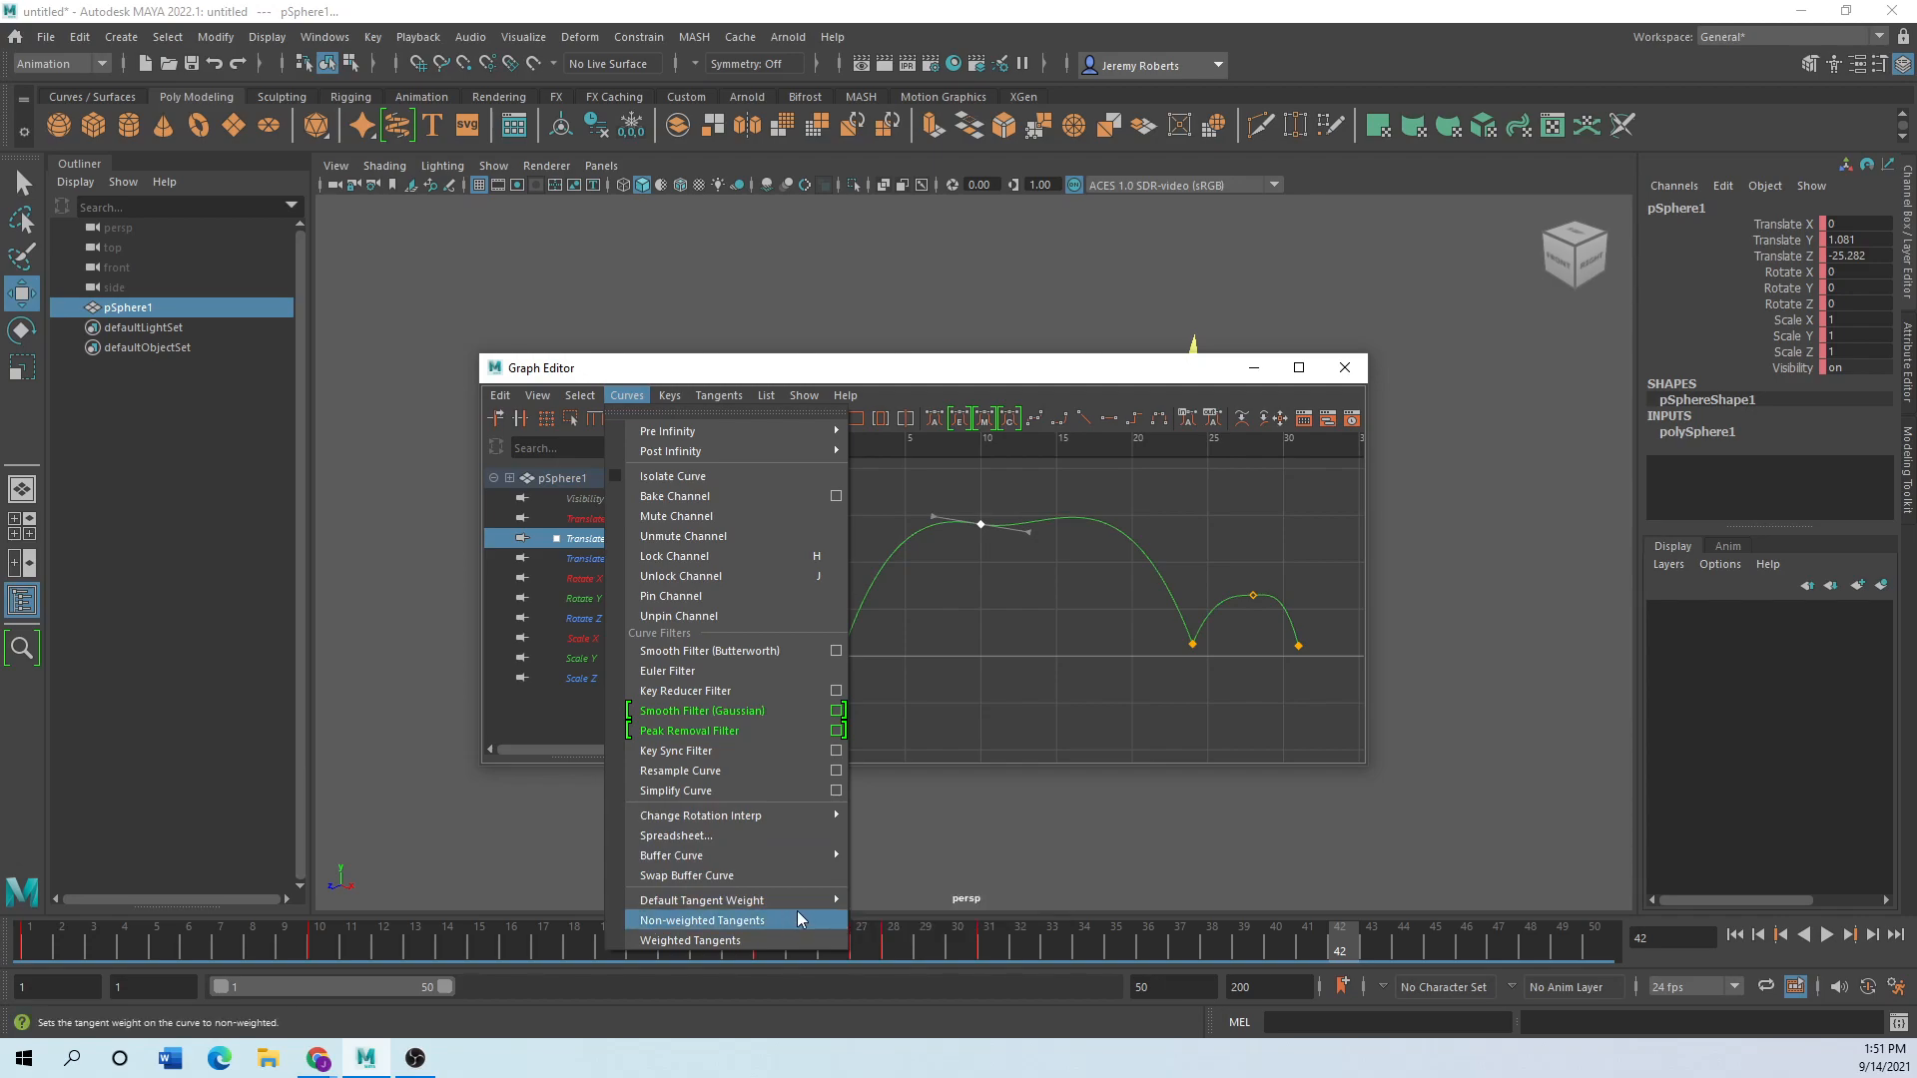
click(858, 923)
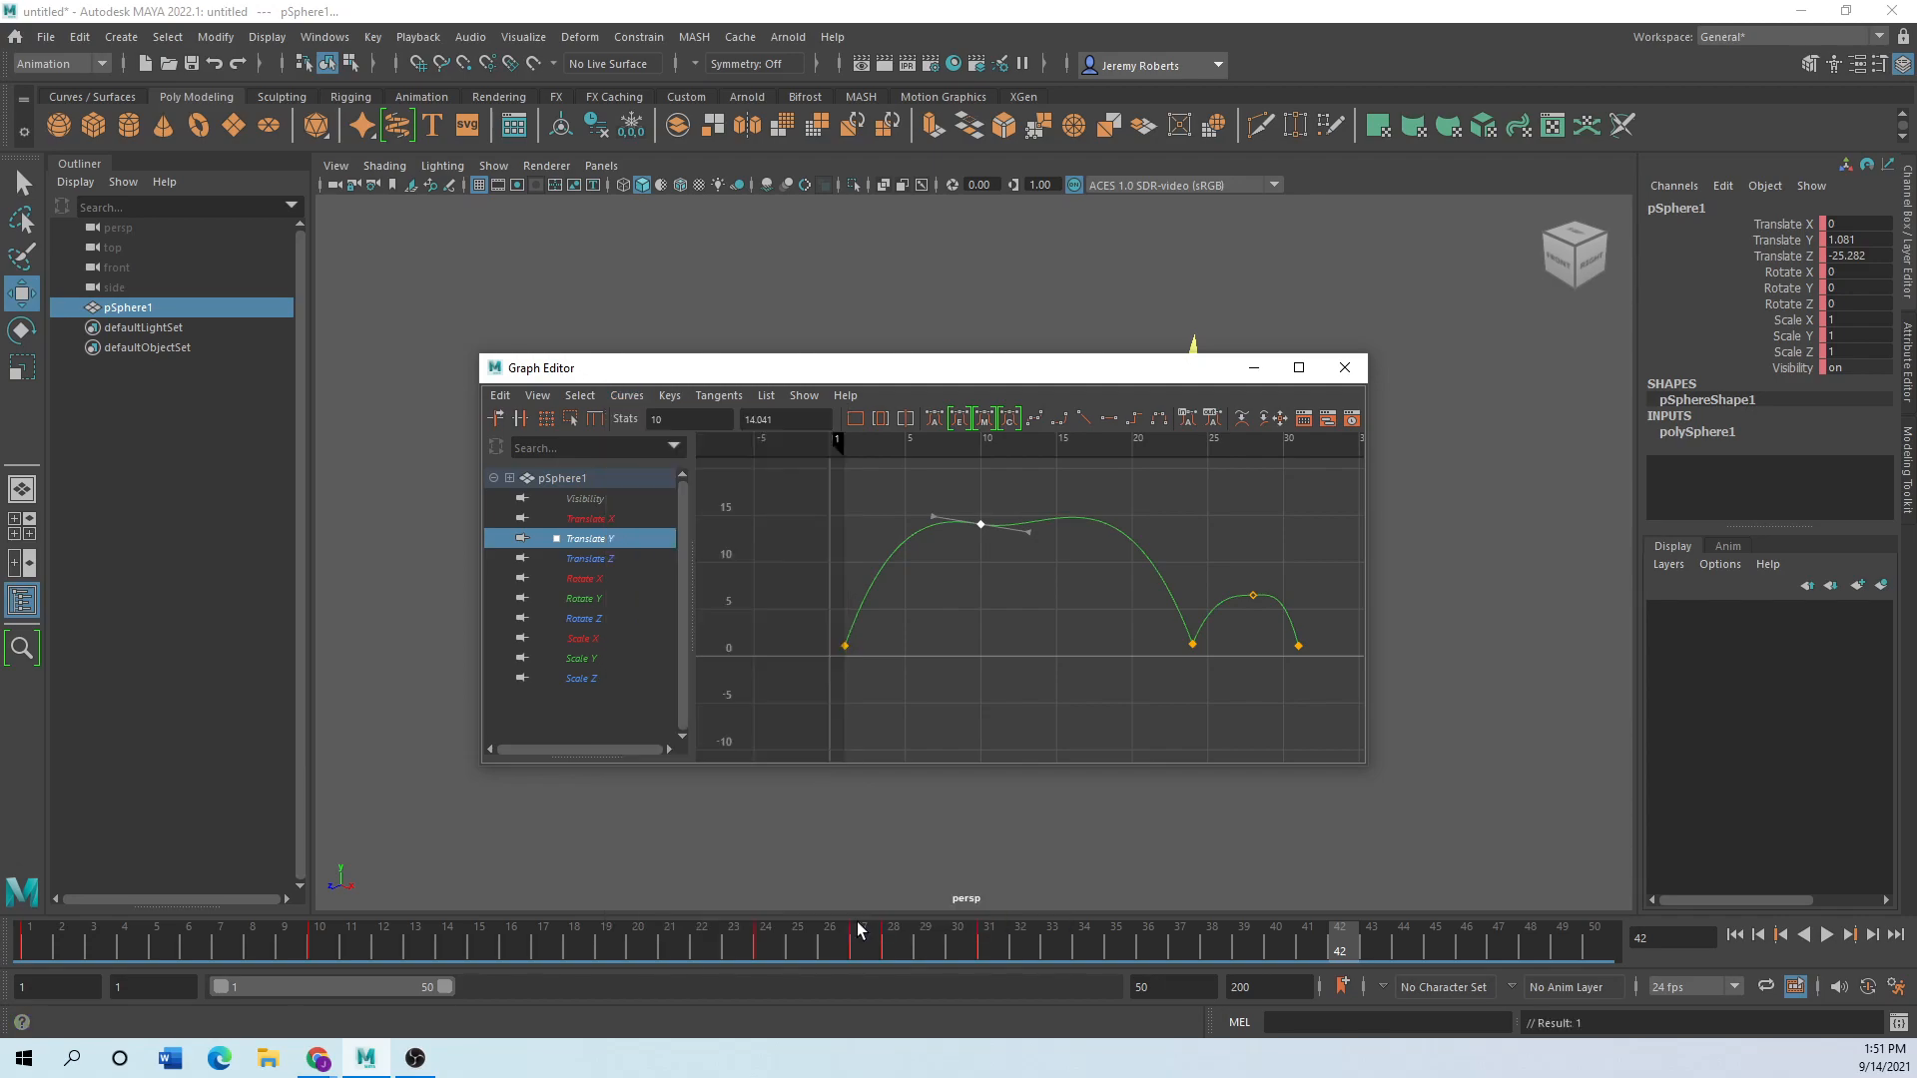
scroll(979, 545, up, 3)
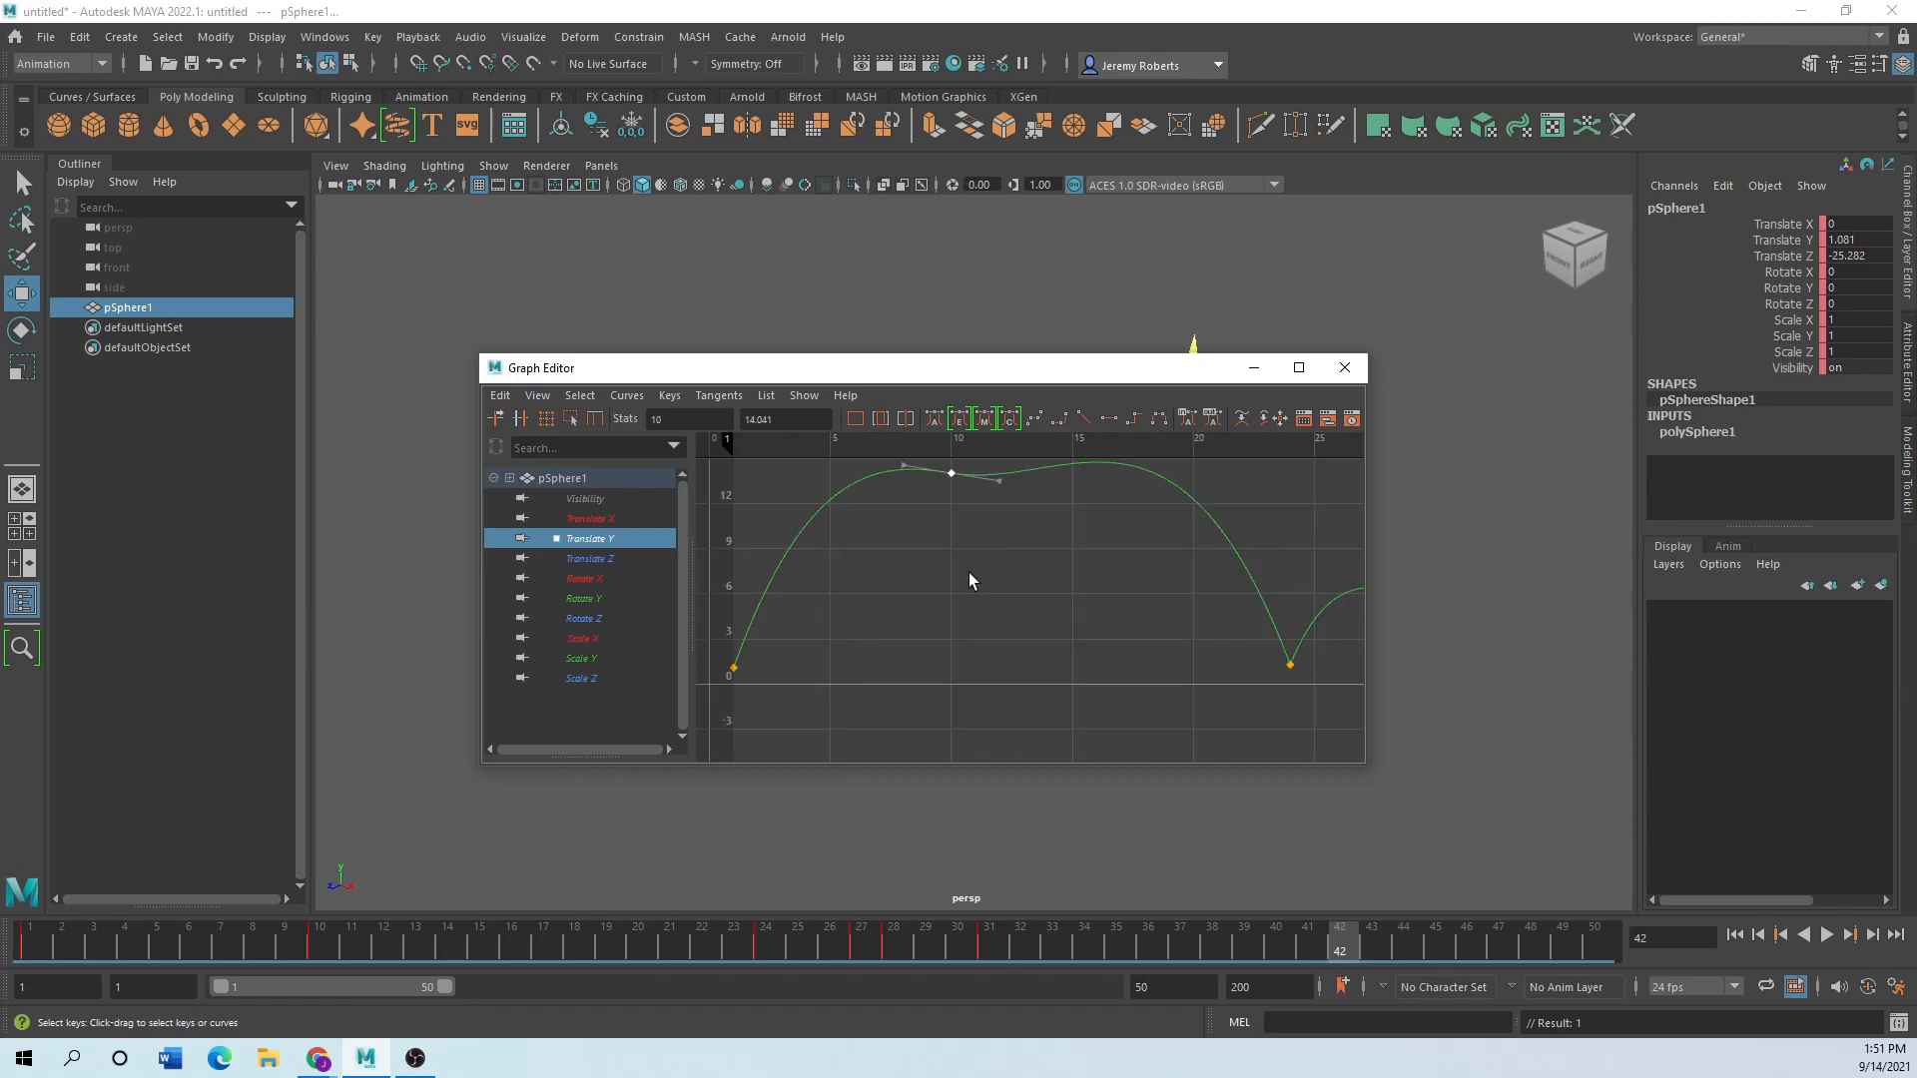
scroll(963, 584, up, 3)
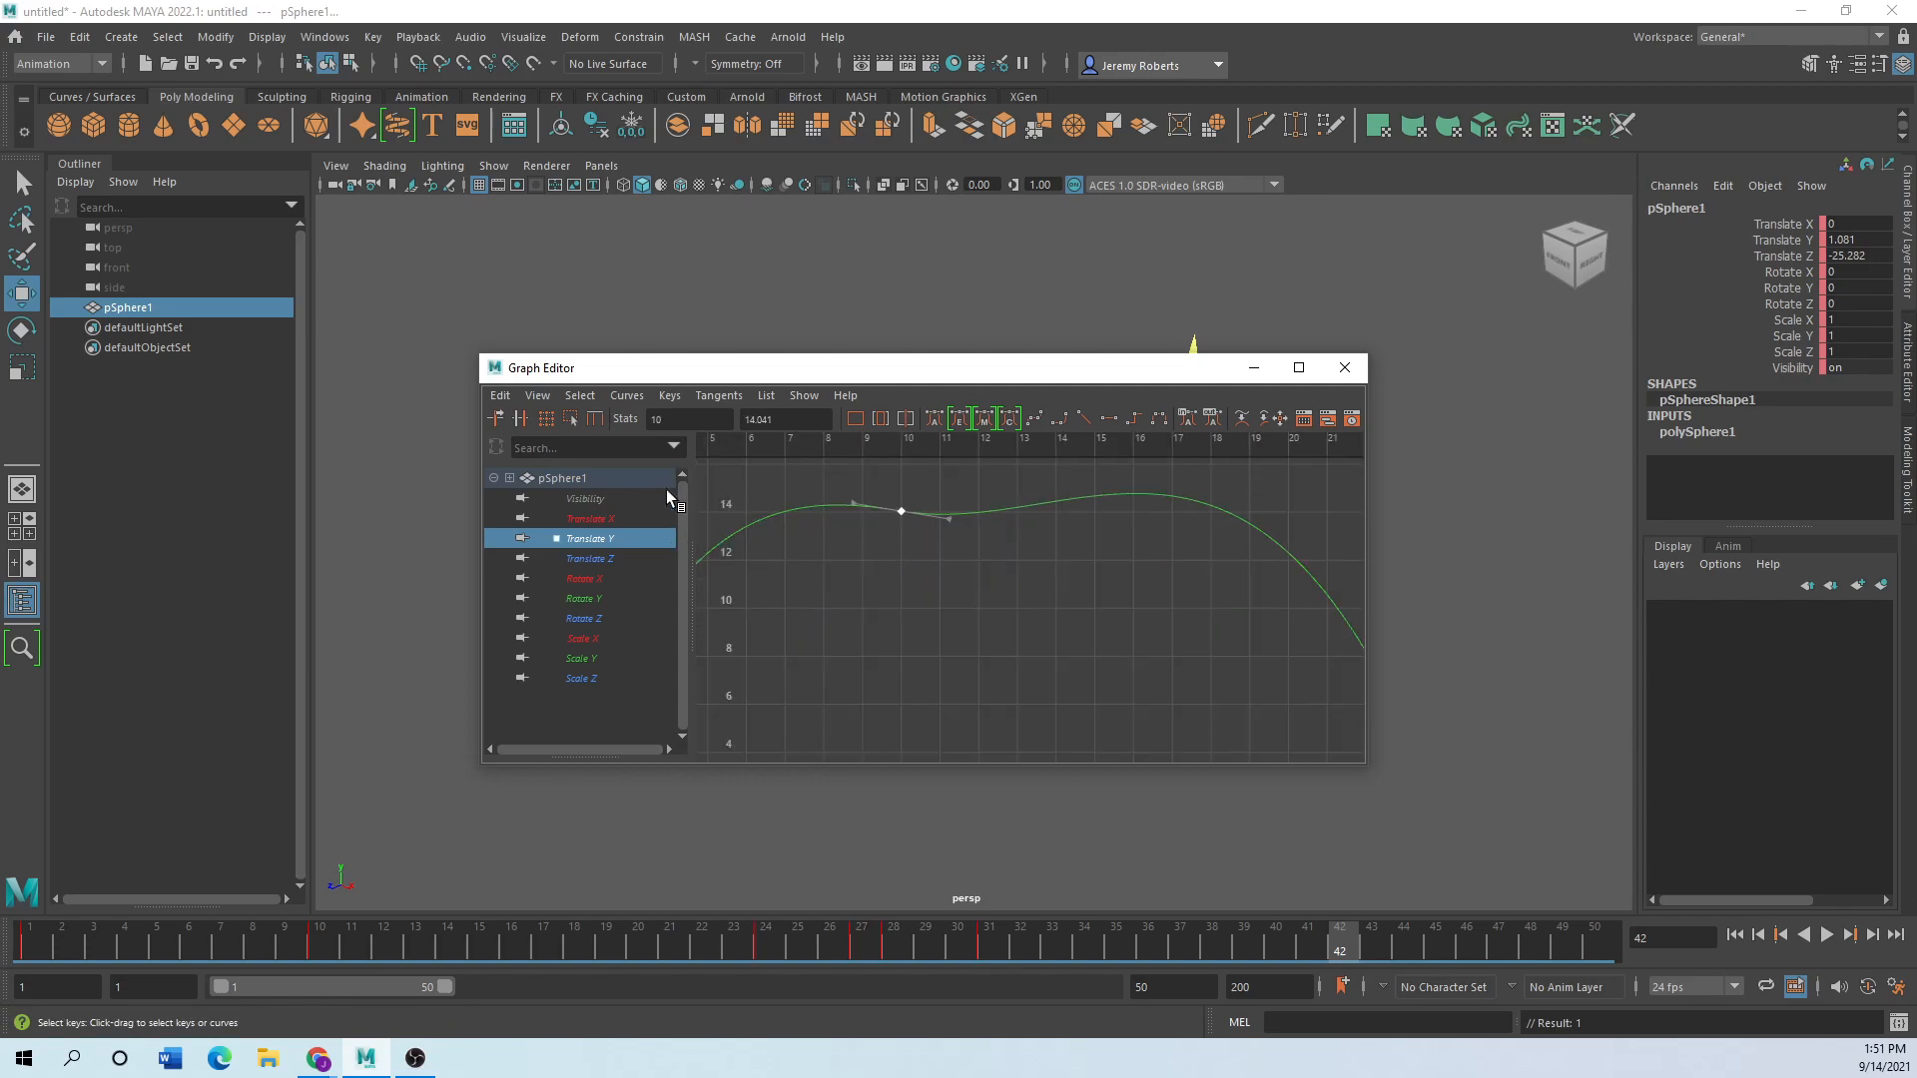
click(627, 395)
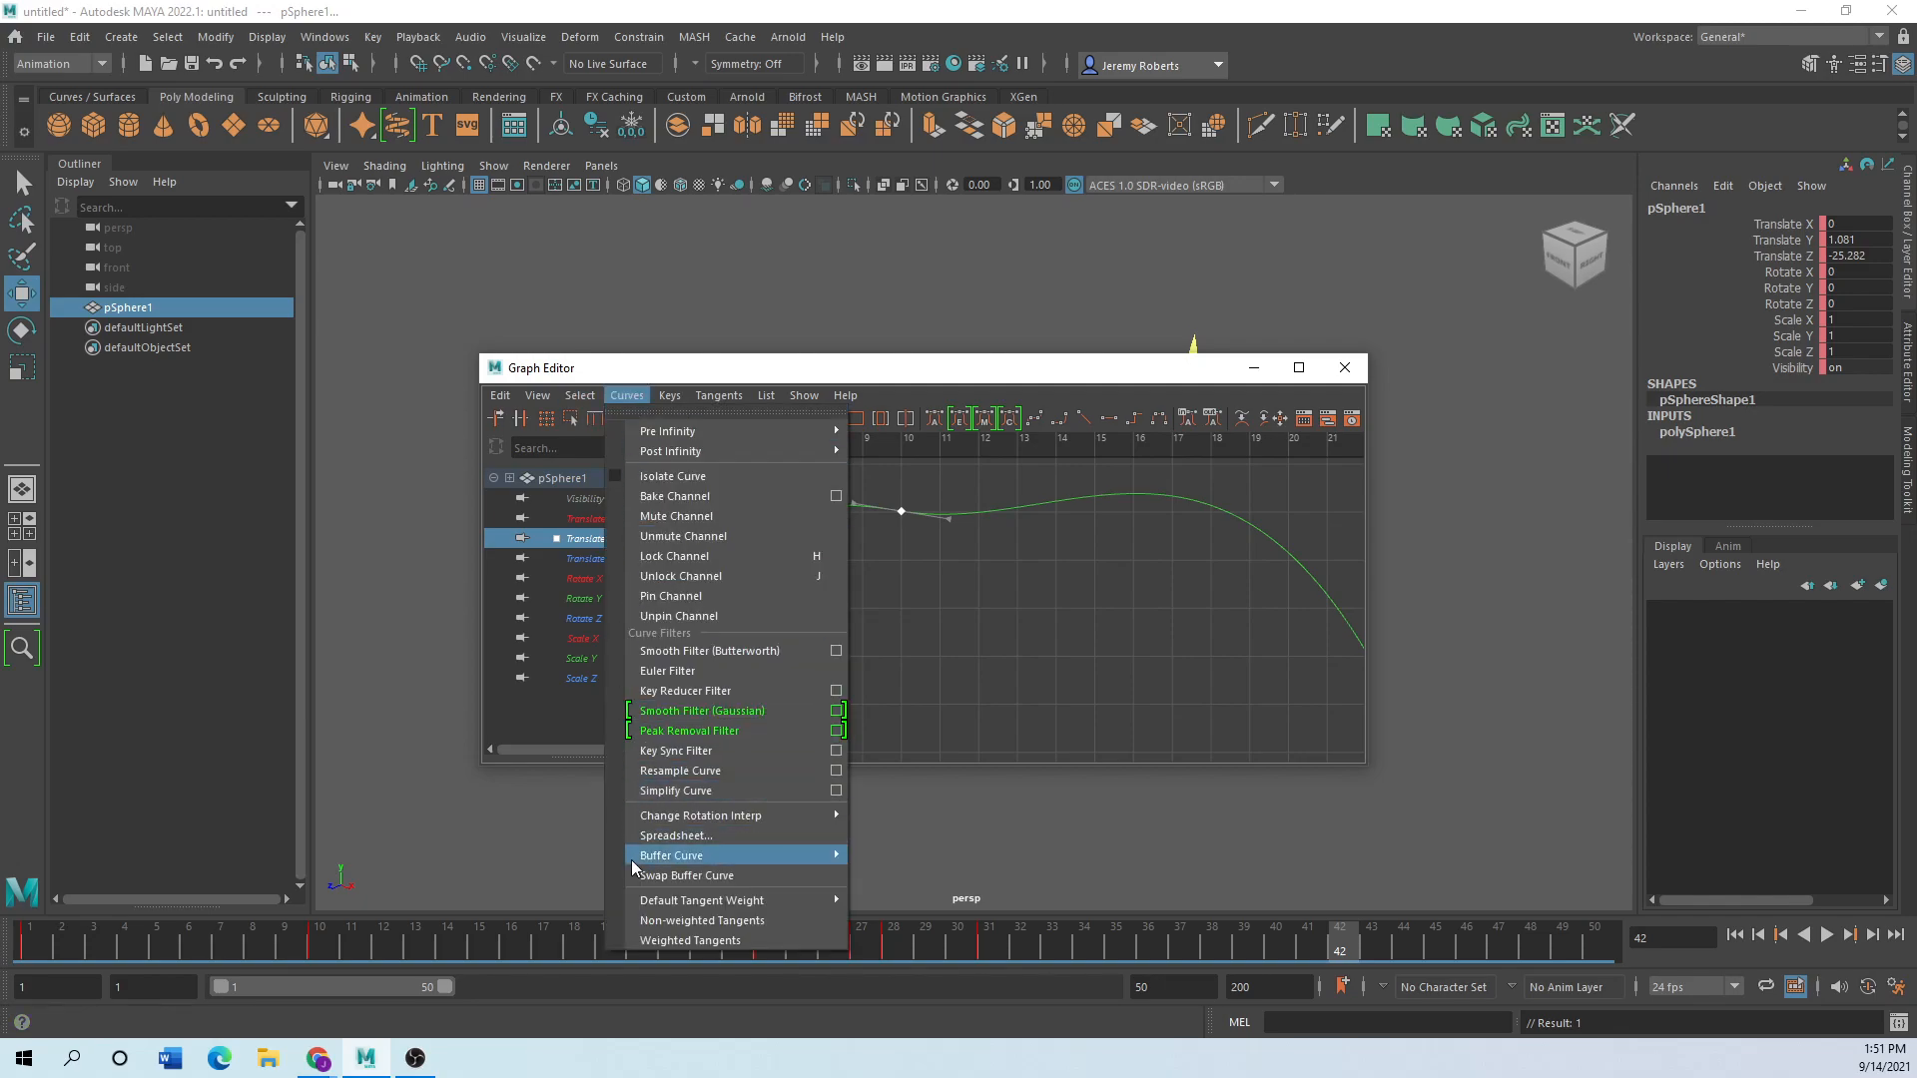
click(662, 937)
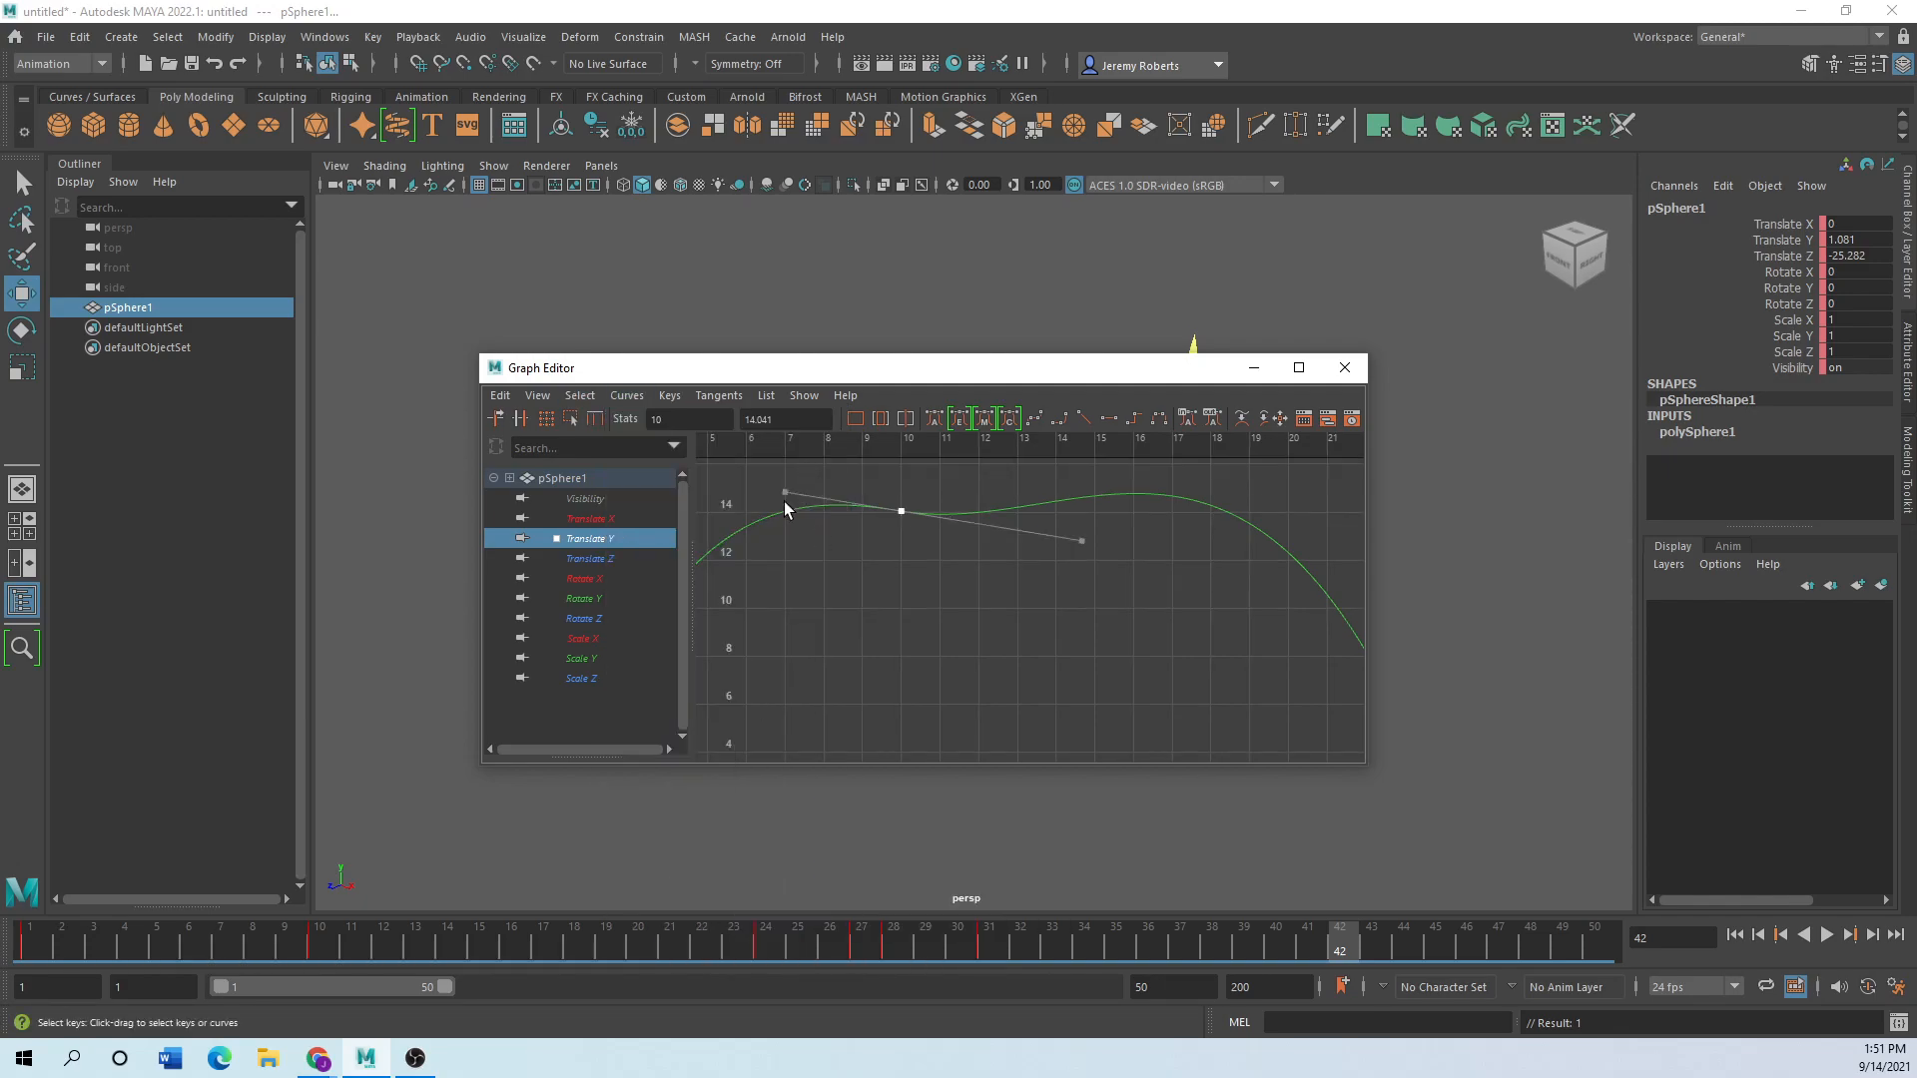
Stretch the weighted tangent handles of the frame 10 key outward to about frame 25 and play the animation.
mouse_move(784, 491)
mouse_down()
mouse_move(849, 516)
mouse_move(732, 560)
mouse_move(889, 512)
mouse_move(680, 511)
mouse_move(704, 528)
mouse_move(834, 505)
mouse_move(745, 524)
mouse_move(787, 560)
mouse_move(860, 540)
mouse_move(693, 613)
mouse_move(885, 513)
mouse_move(725, 497)
mouse_move(676, 460)
mouse_move(580, 475)
mouse_move(839, 500)
mouse_move(781, 512)
mouse_up()
drag(1082, 509, 953, 604)
key(a)
drag(1033, 362, 557, 173)
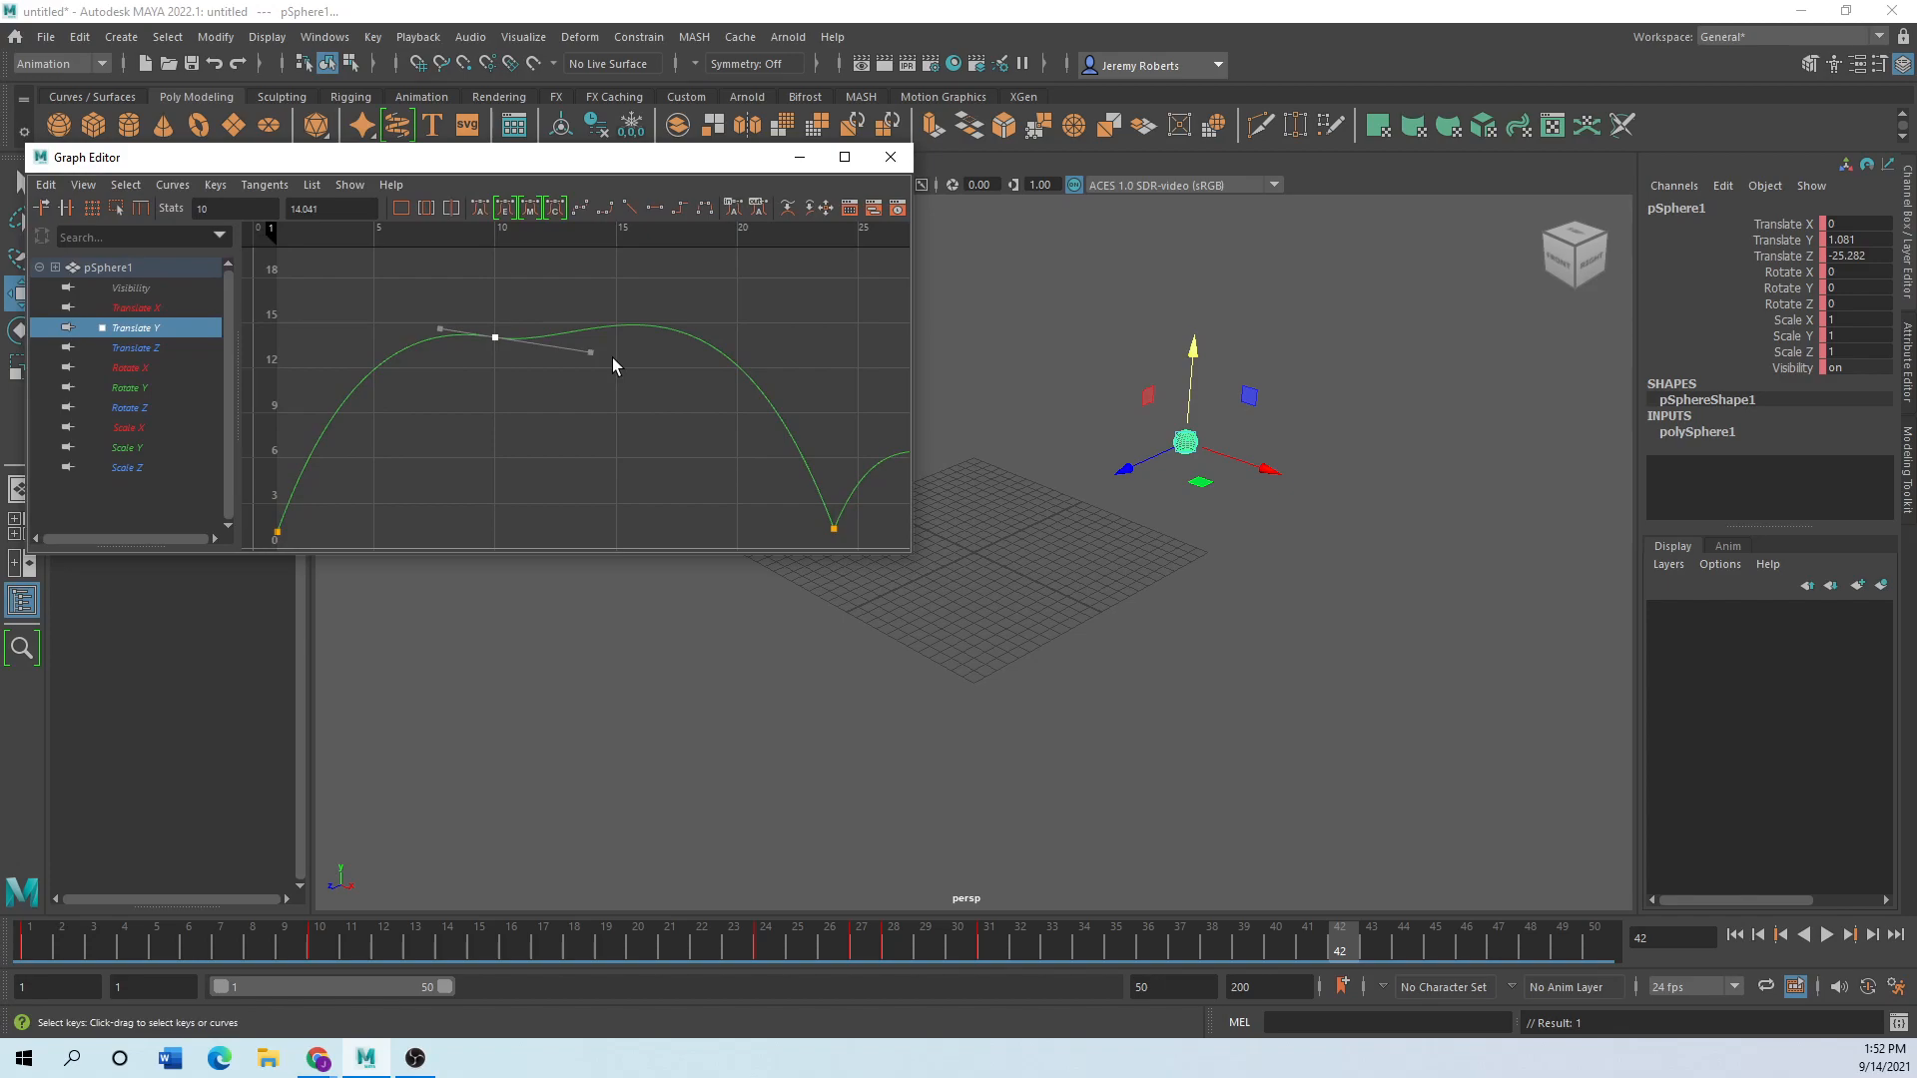
drag(591, 357, 861, 346)
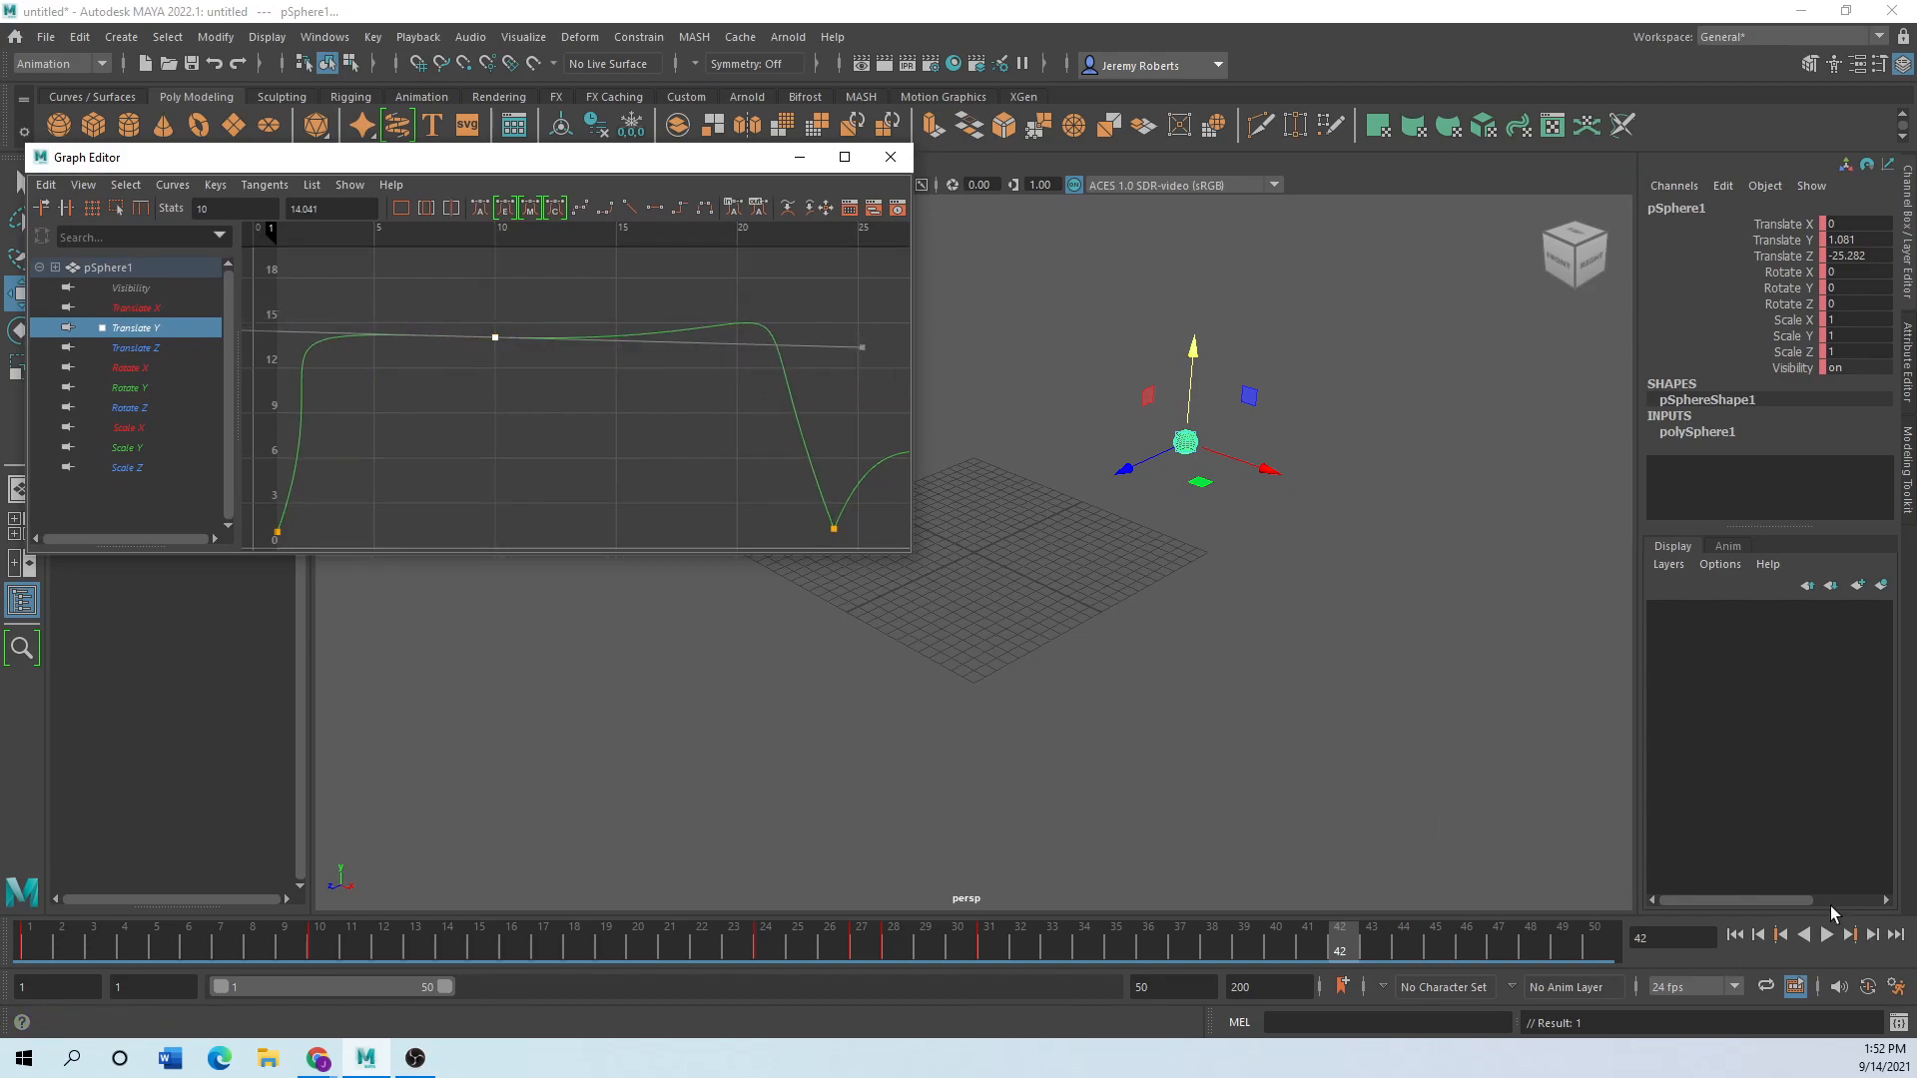
click(1826, 935)
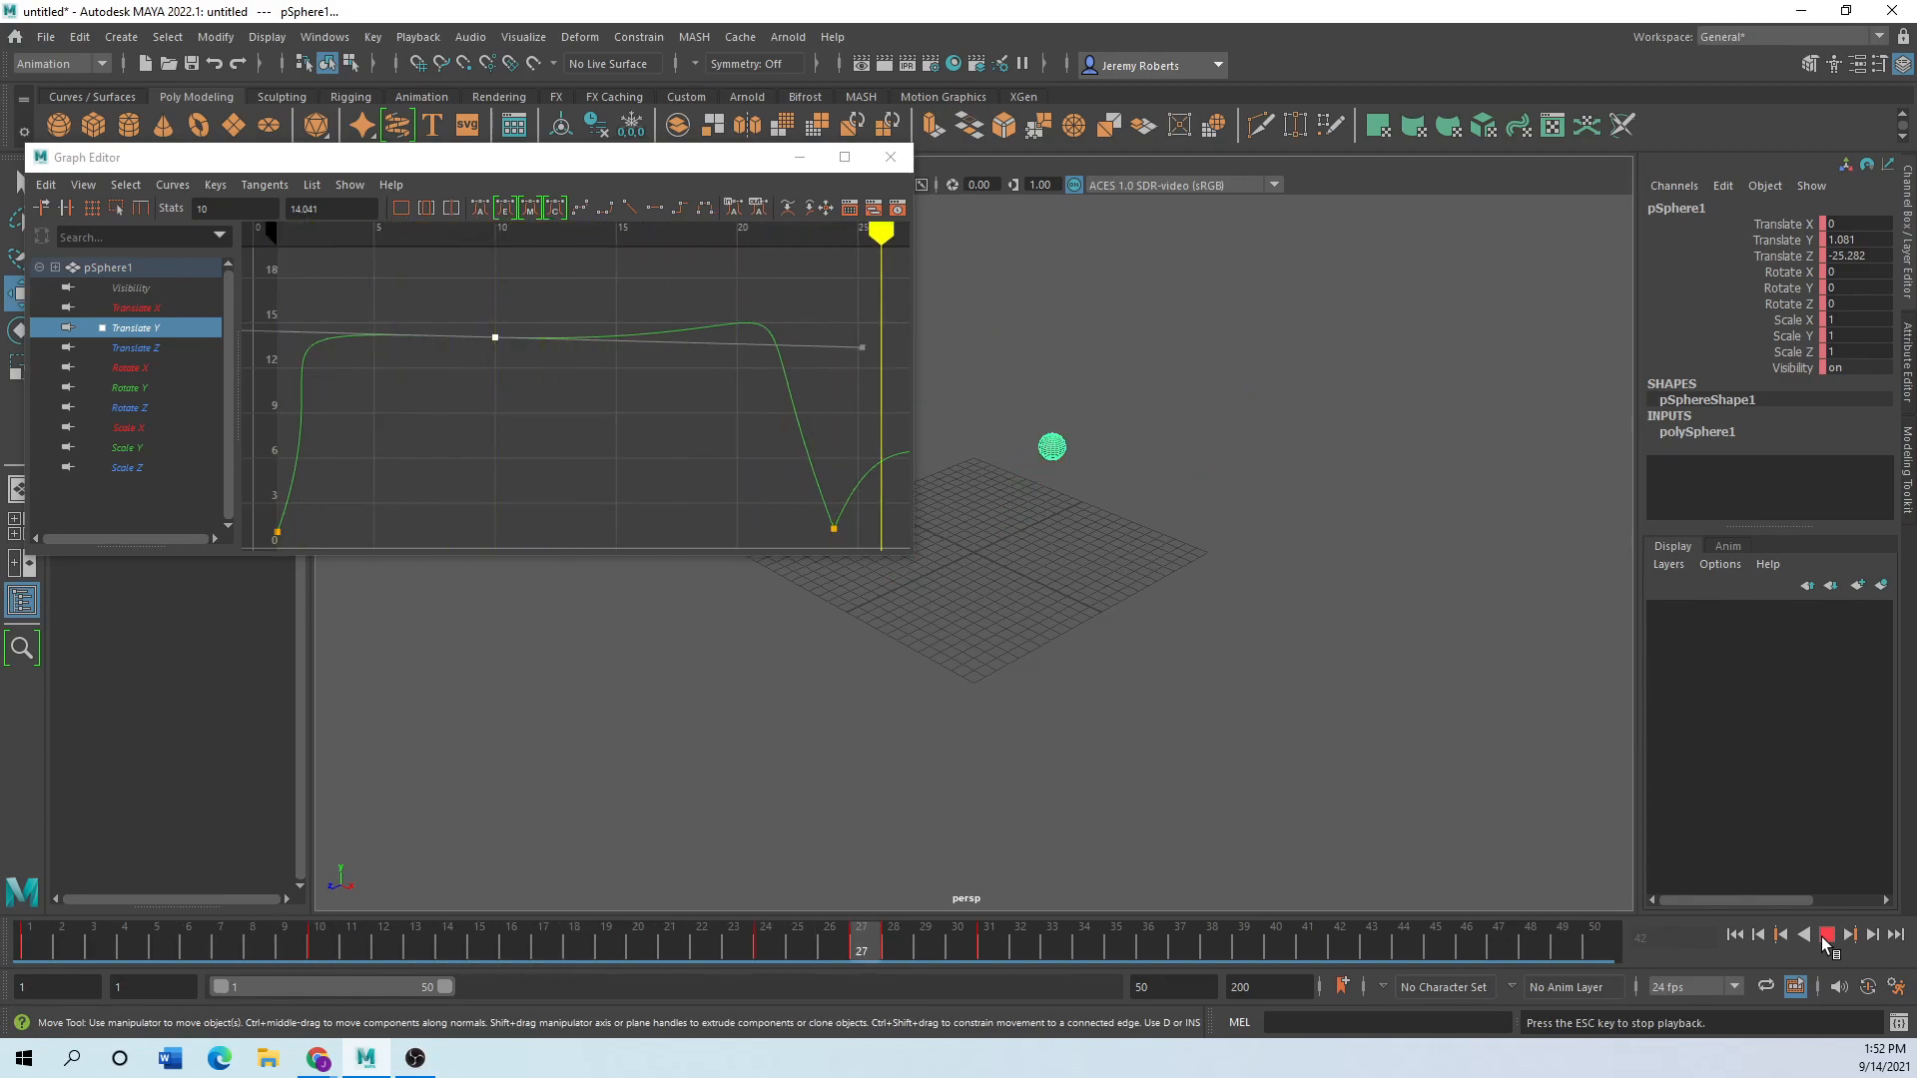
click(1826, 935)
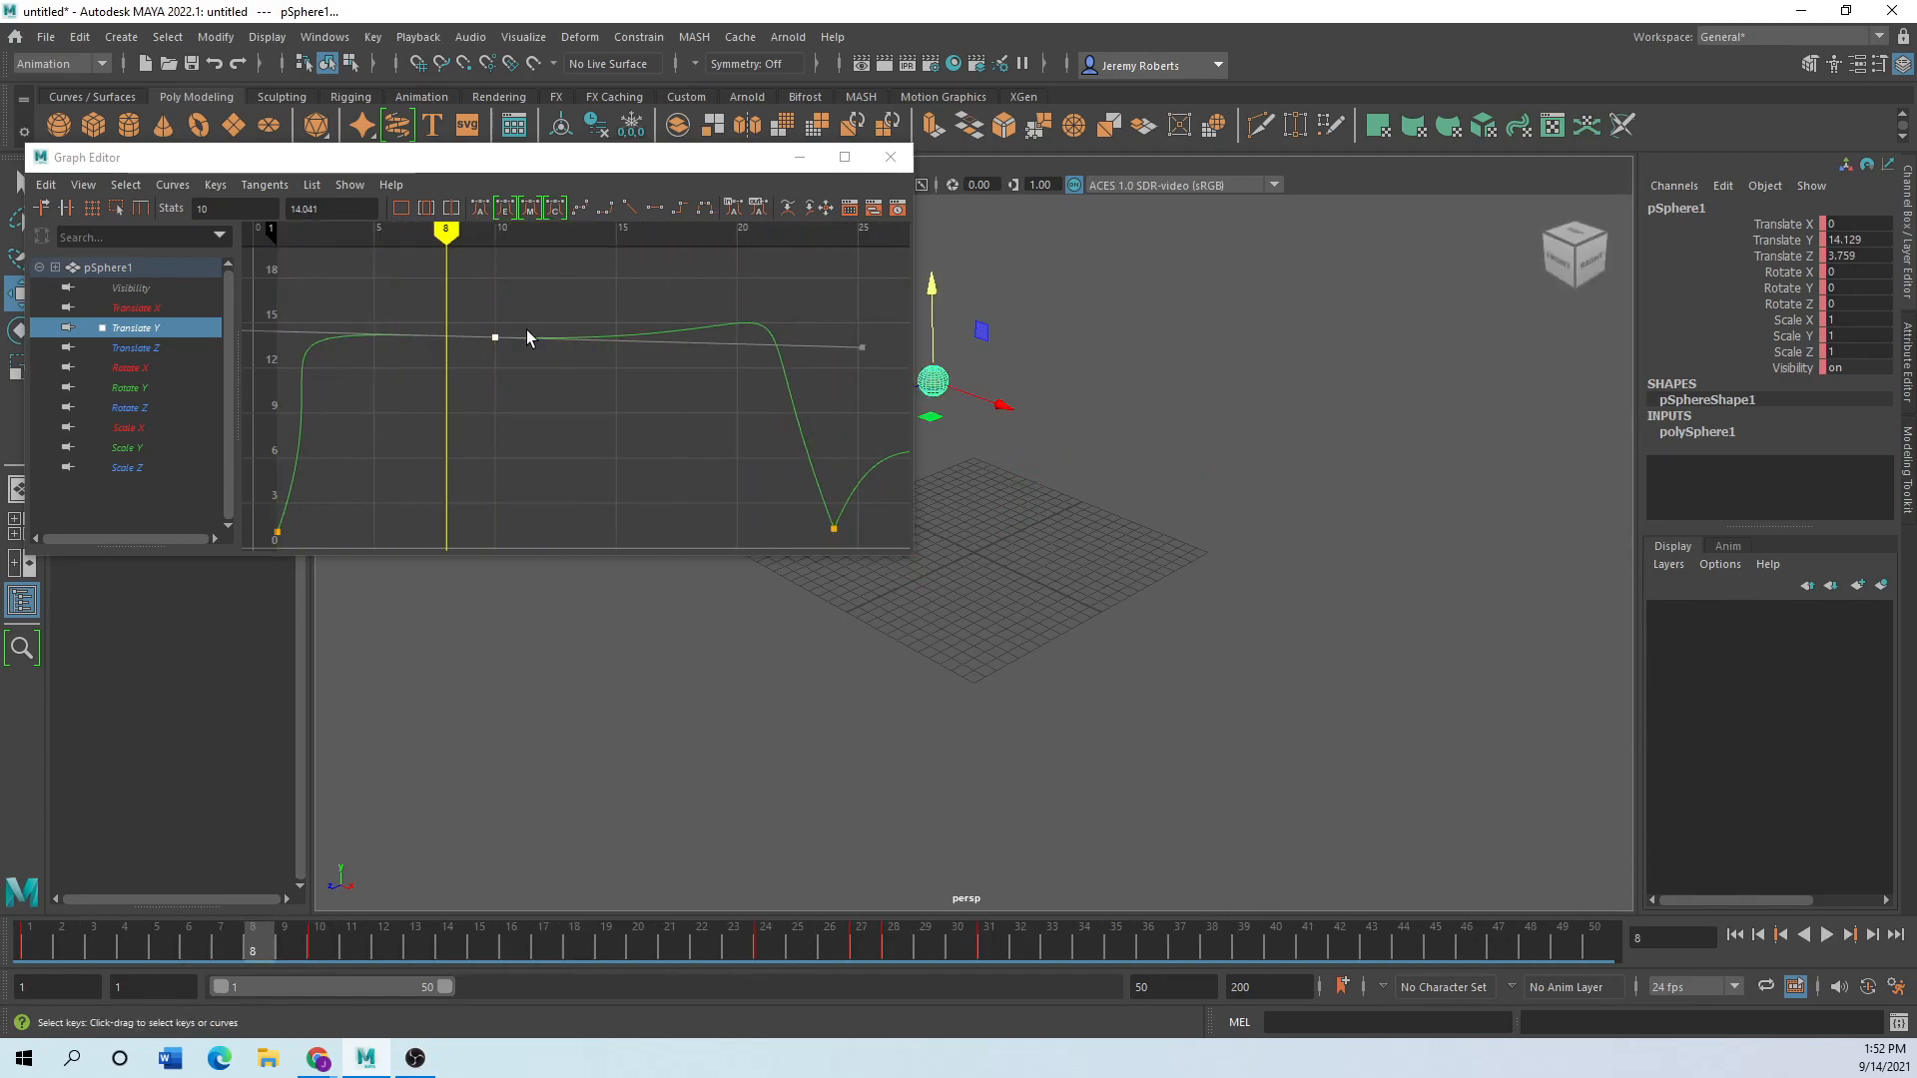
Convert the Translate Y curve back to non-weighted tangents.
drag(536, 317, 475, 370)
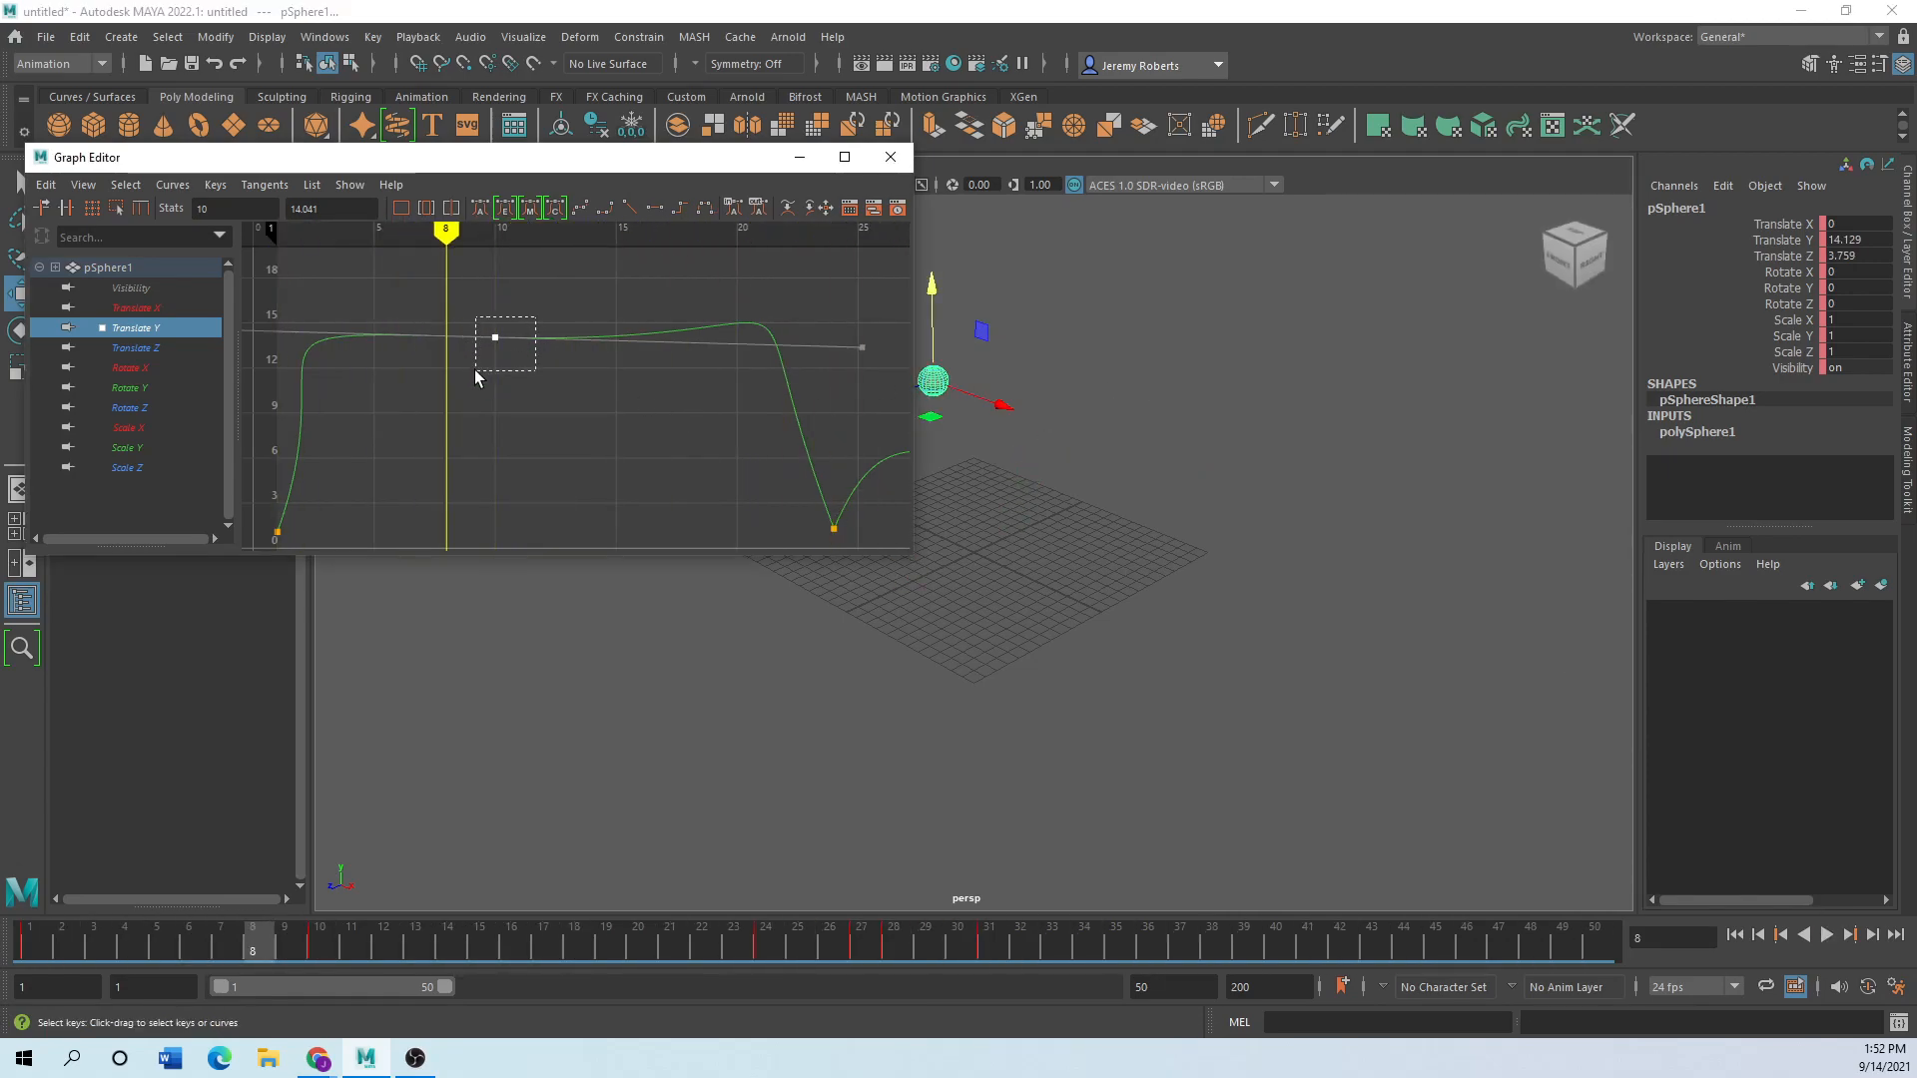
click(173, 186)
click(254, 710)
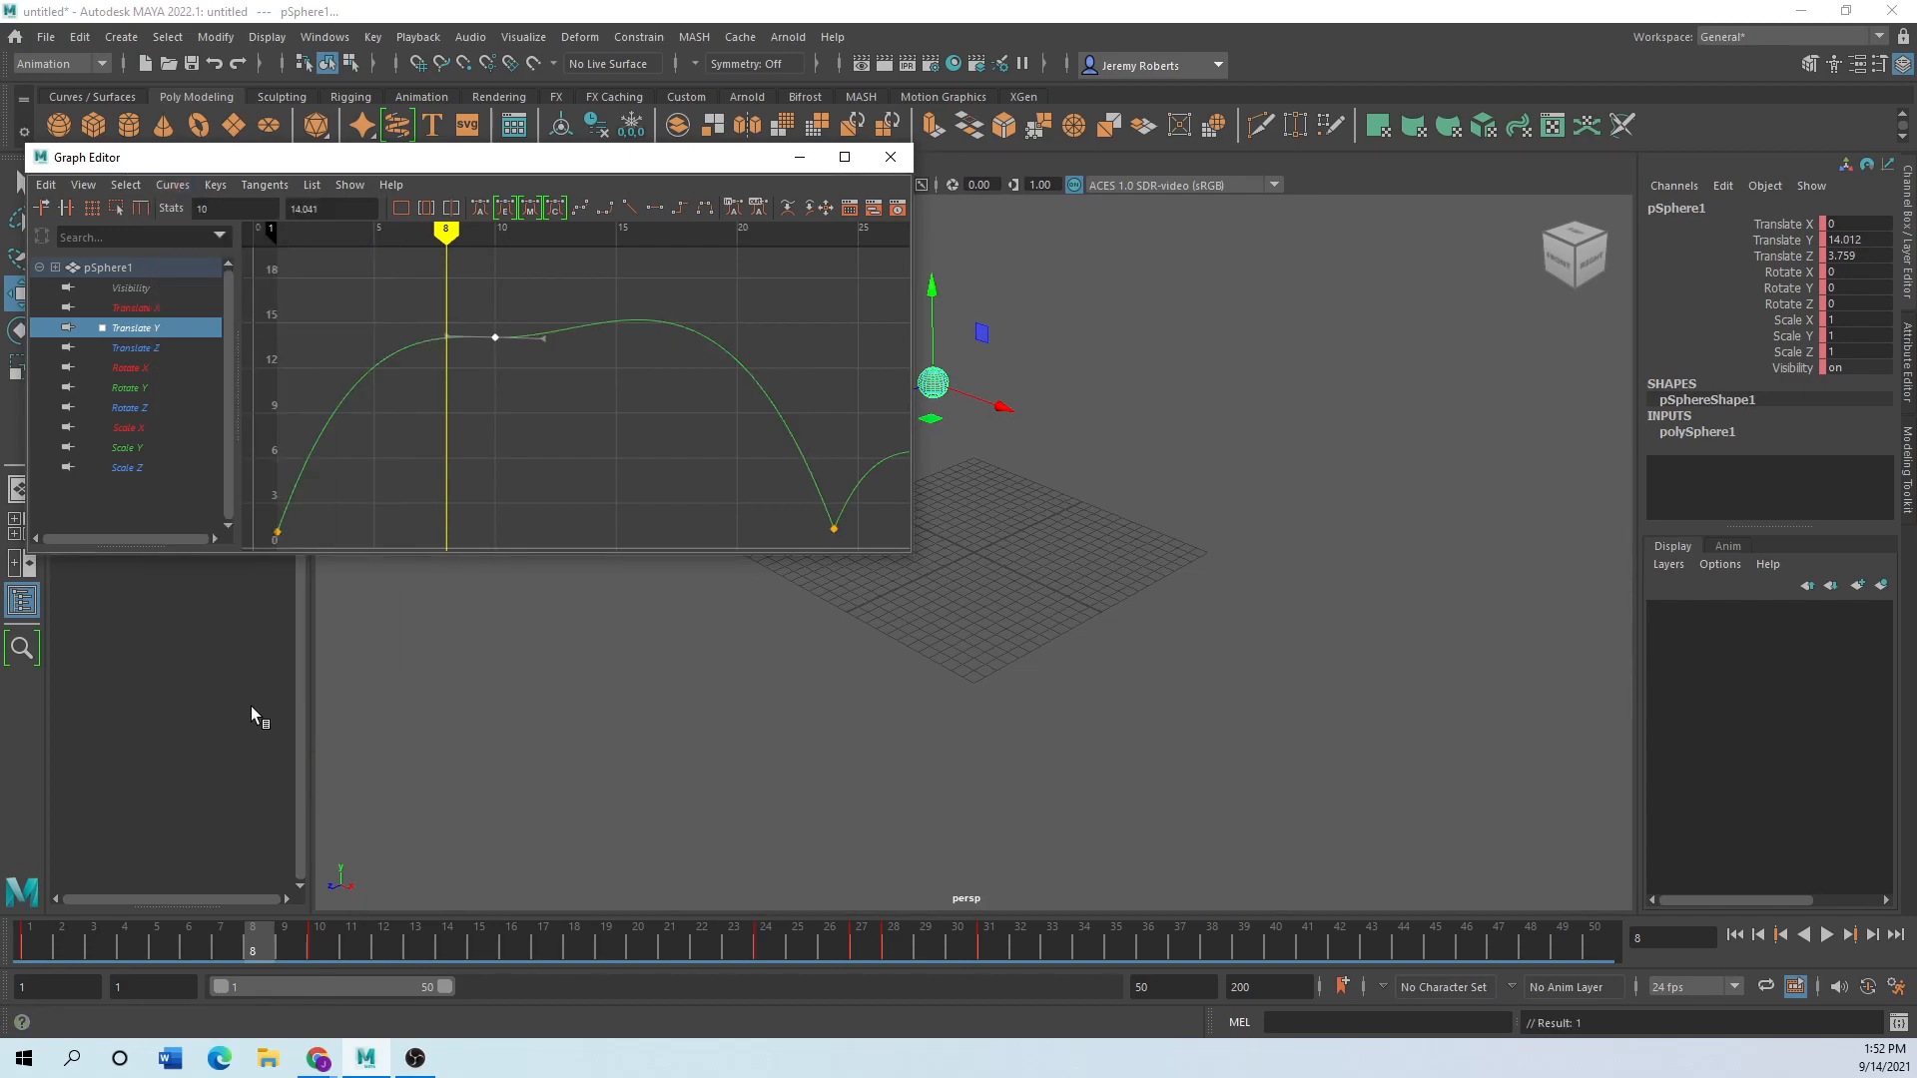
Tilt the tangent of the Translate Y key at frame 10 slightly upward and play the animation.
mouse_move(541, 334)
mouse_down()
mouse_move(574, 313)
mouse_move(561, 304)
mouse_move(470, 376)
mouse_move(535, 300)
mouse_move(542, 333)
mouse_up()
click(1826, 934)
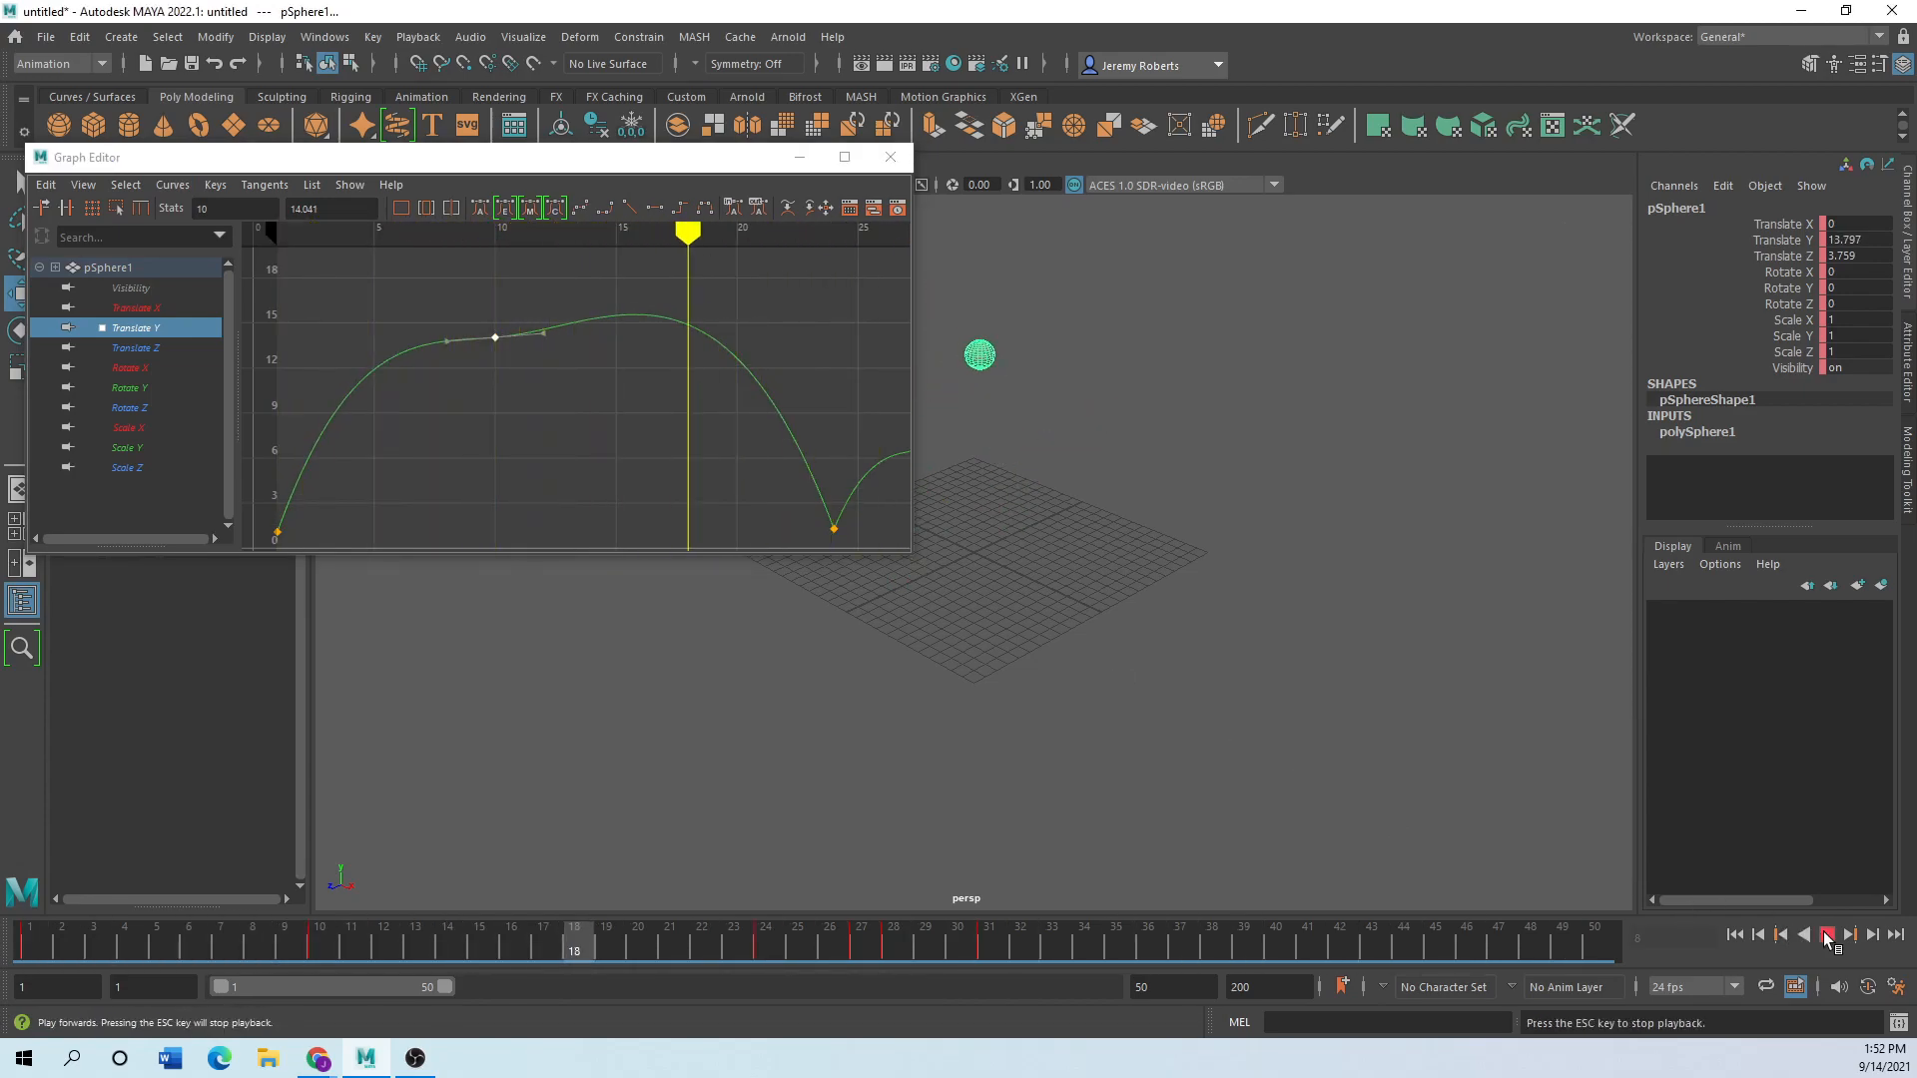
Stop playback, widen the Graph Editor and tilt the tangent of the Translate Y key at frame 10 more steeply upward.
click(1826, 935)
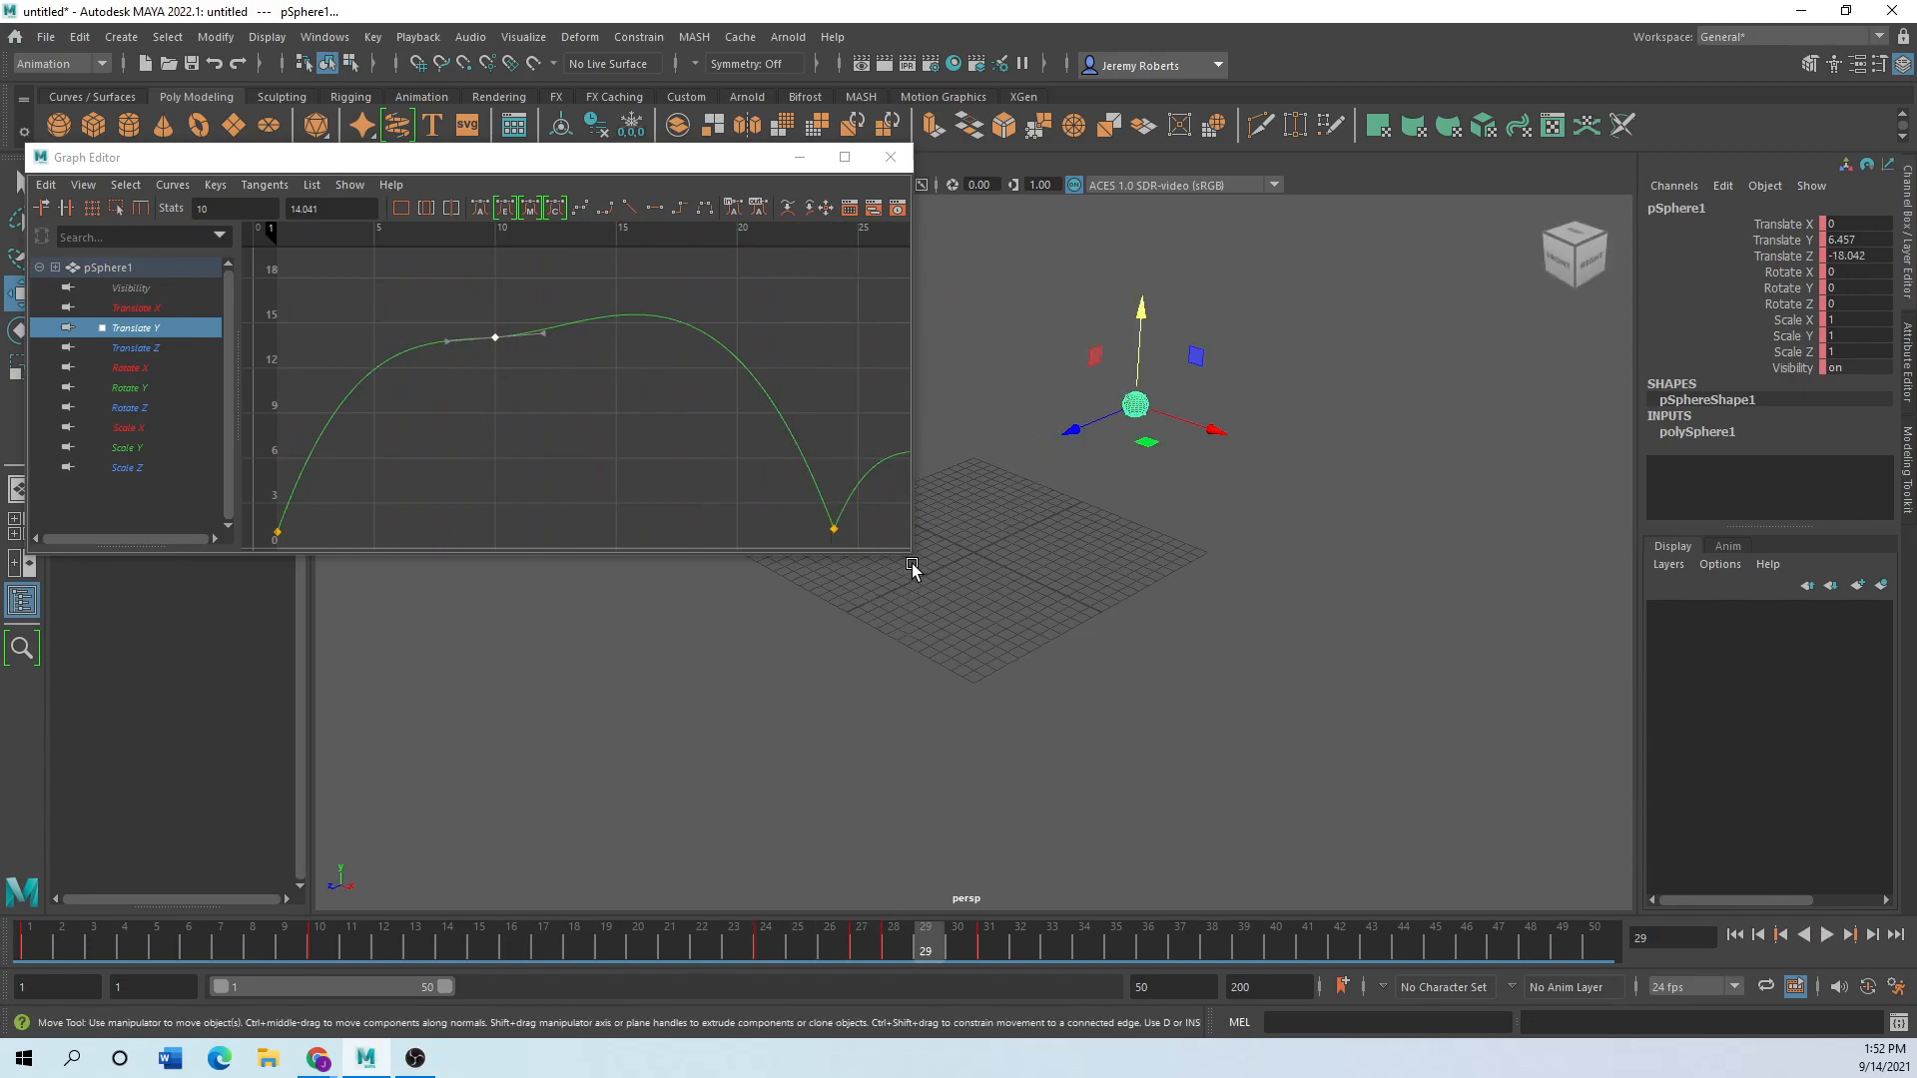
drag(911, 555, 831, 651)
scroll(599, 489, down, 4)
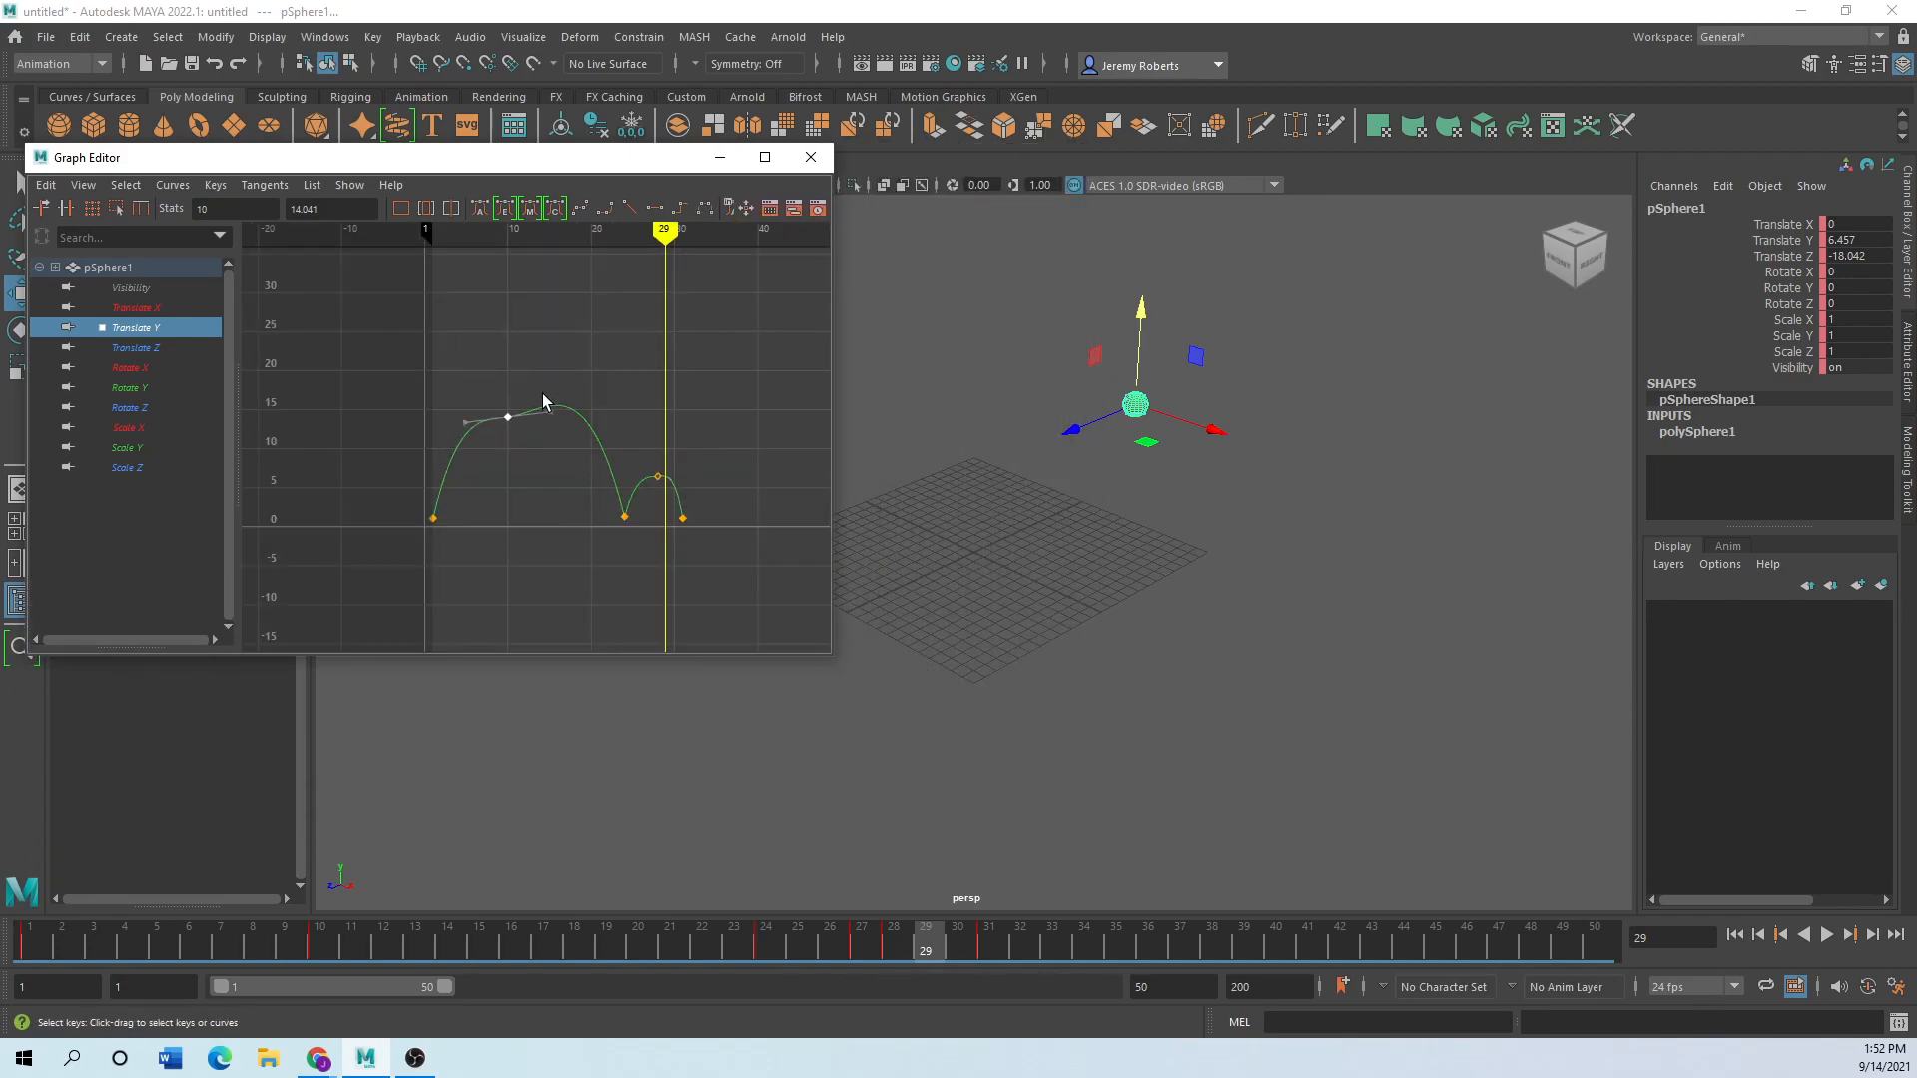
mouse_move(550, 411)
mouse_down()
mouse_move(530, 393)
mouse_move(544, 401)
mouse_up()
drag(834, 437, 1468, 484)
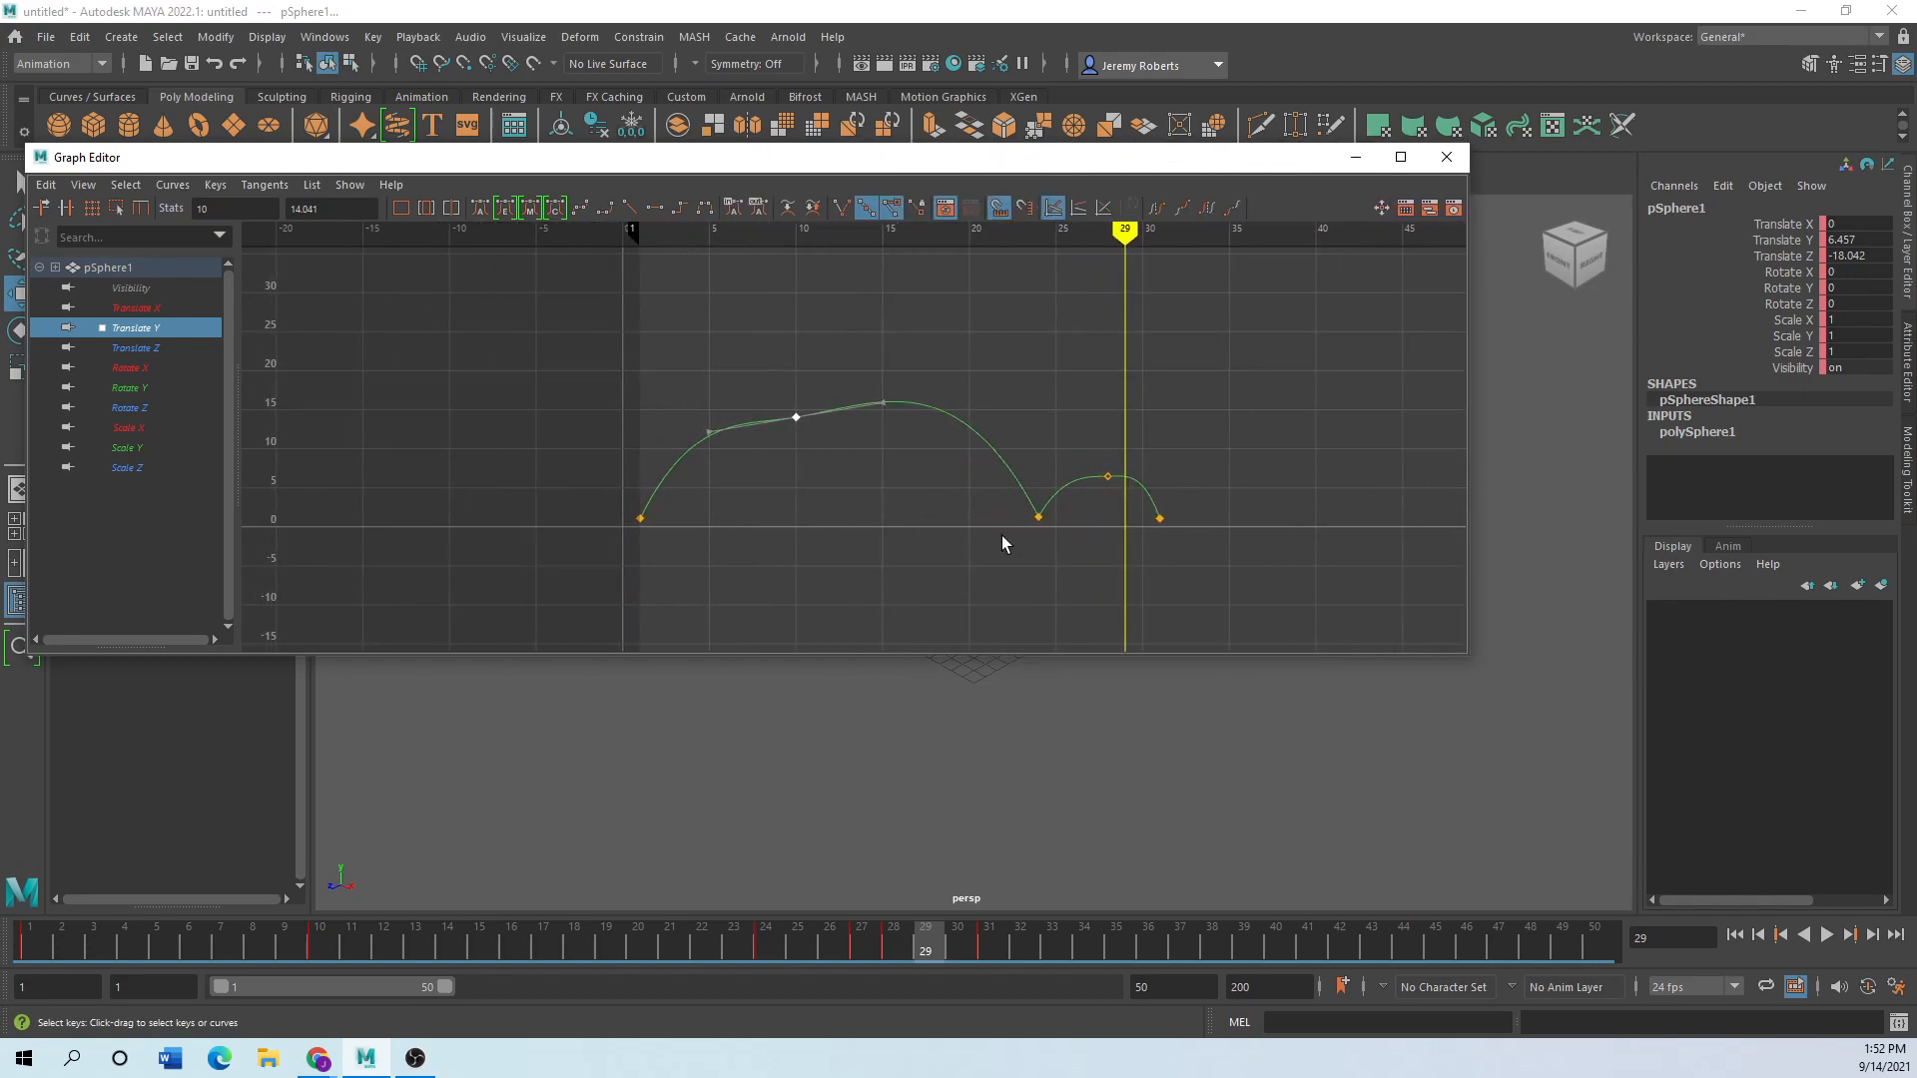
Move the Graph Editor clear of the Outliner and display all of pSphere1's animation curves together.
drag(599, 157, 782, 301)
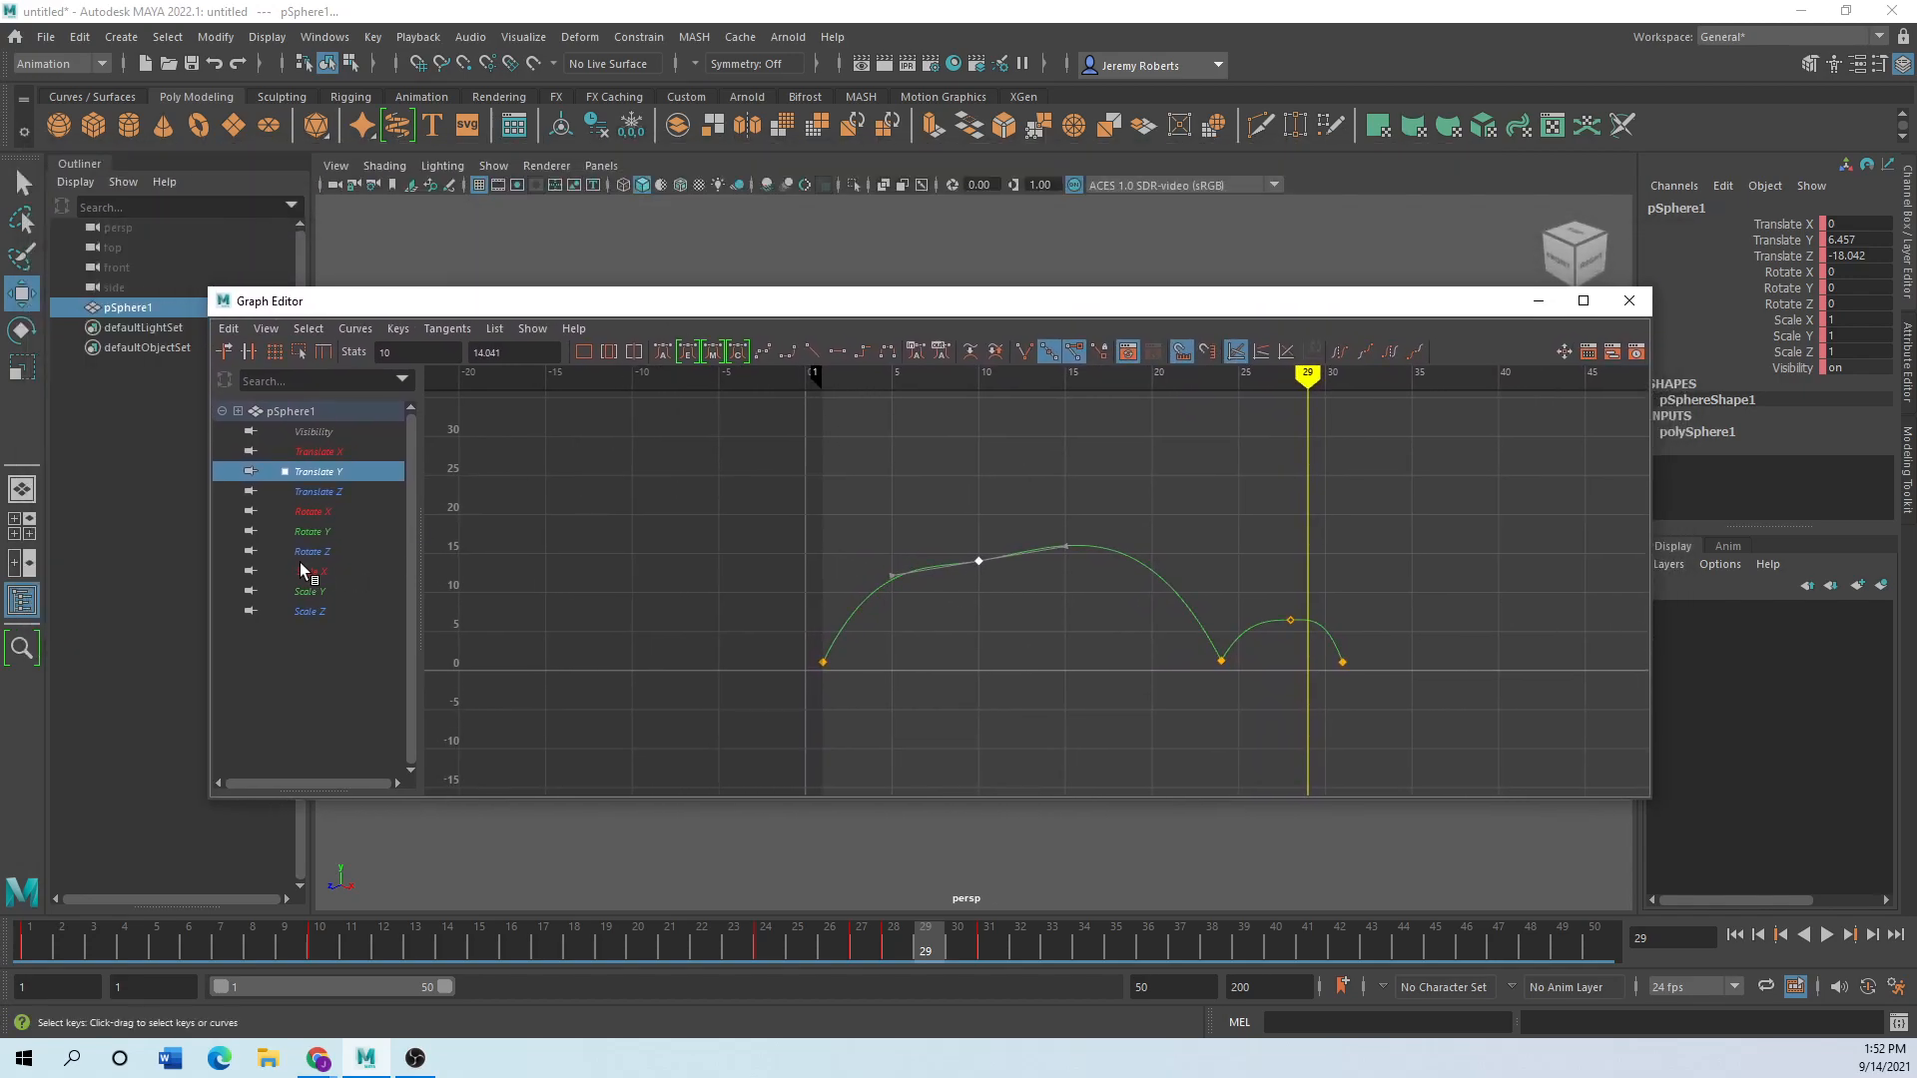
drag(527, 305, 439, 339)
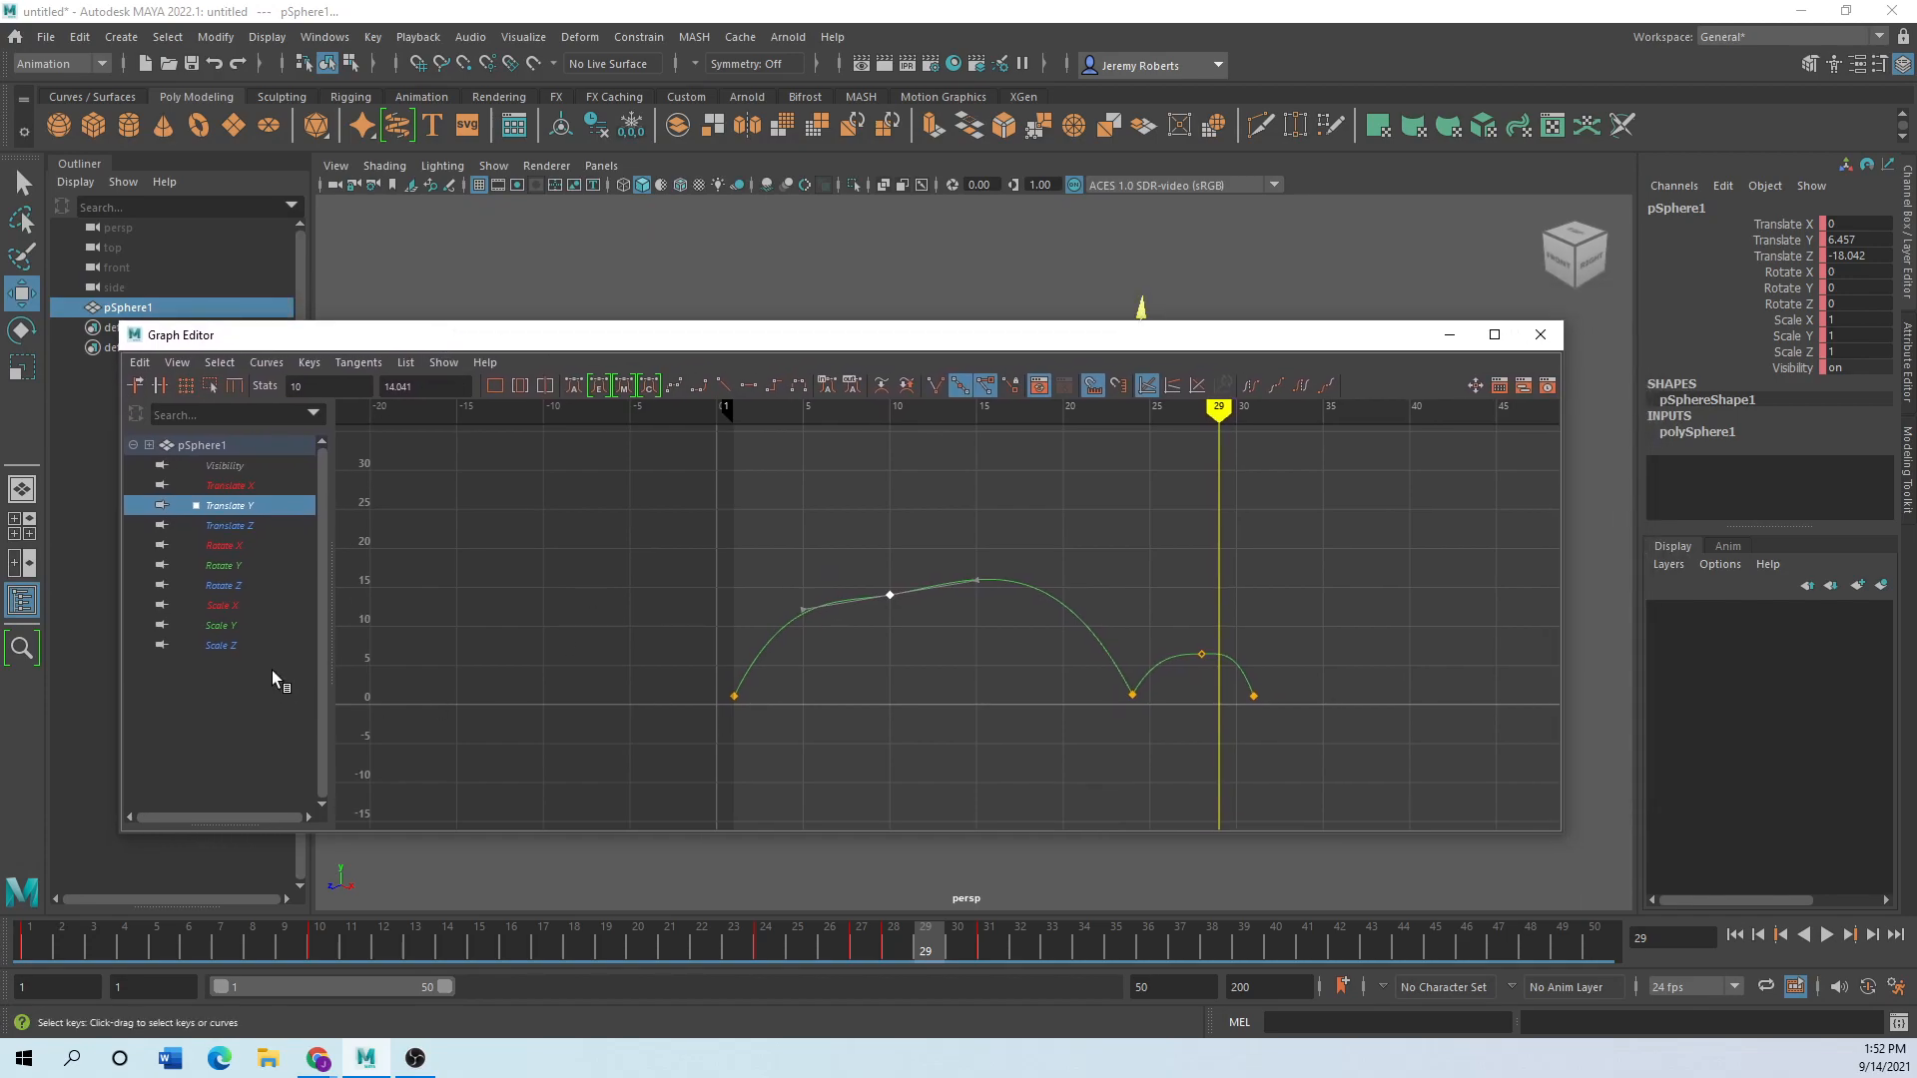
click(964, 629)
click(206, 453)
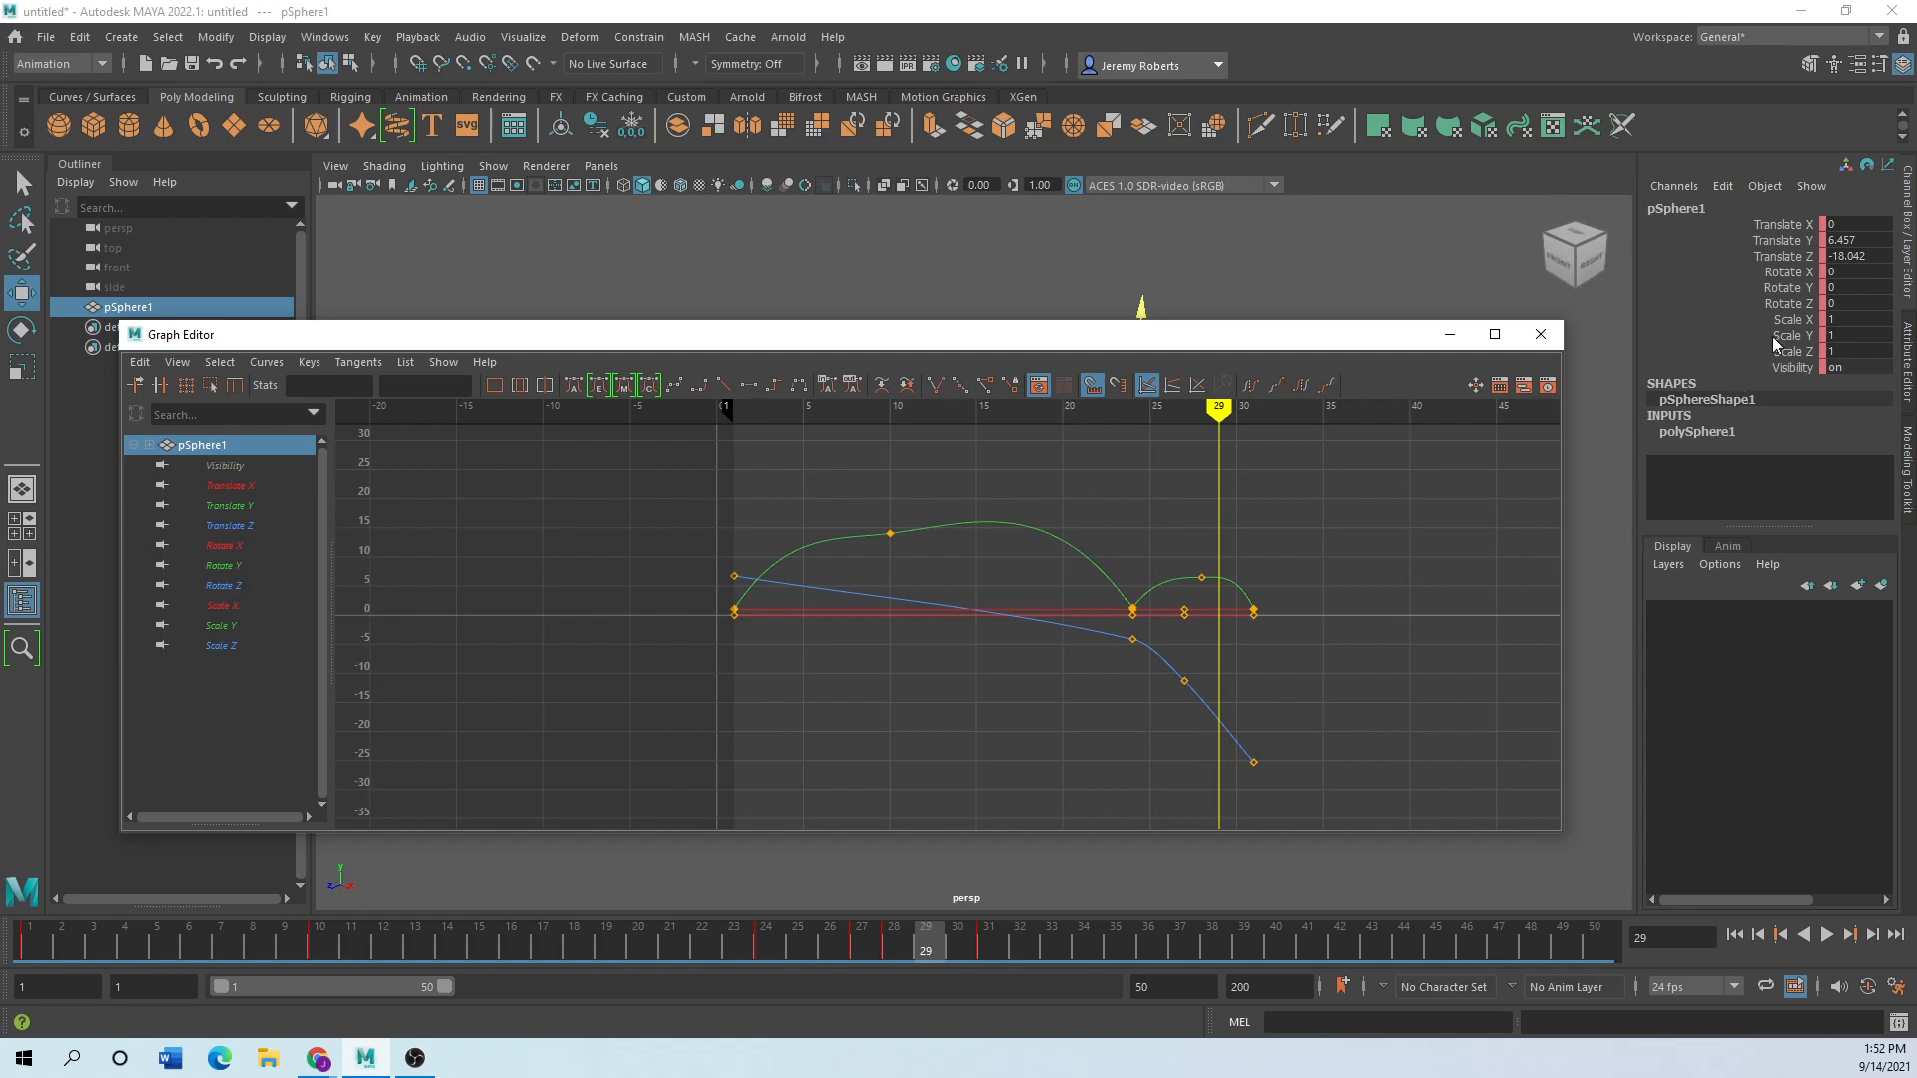
Move the sphere's Scale X key at frame 24 to frame 20 with value 1.44 and scrub to frame 18 to check it.
click(1804, 320)
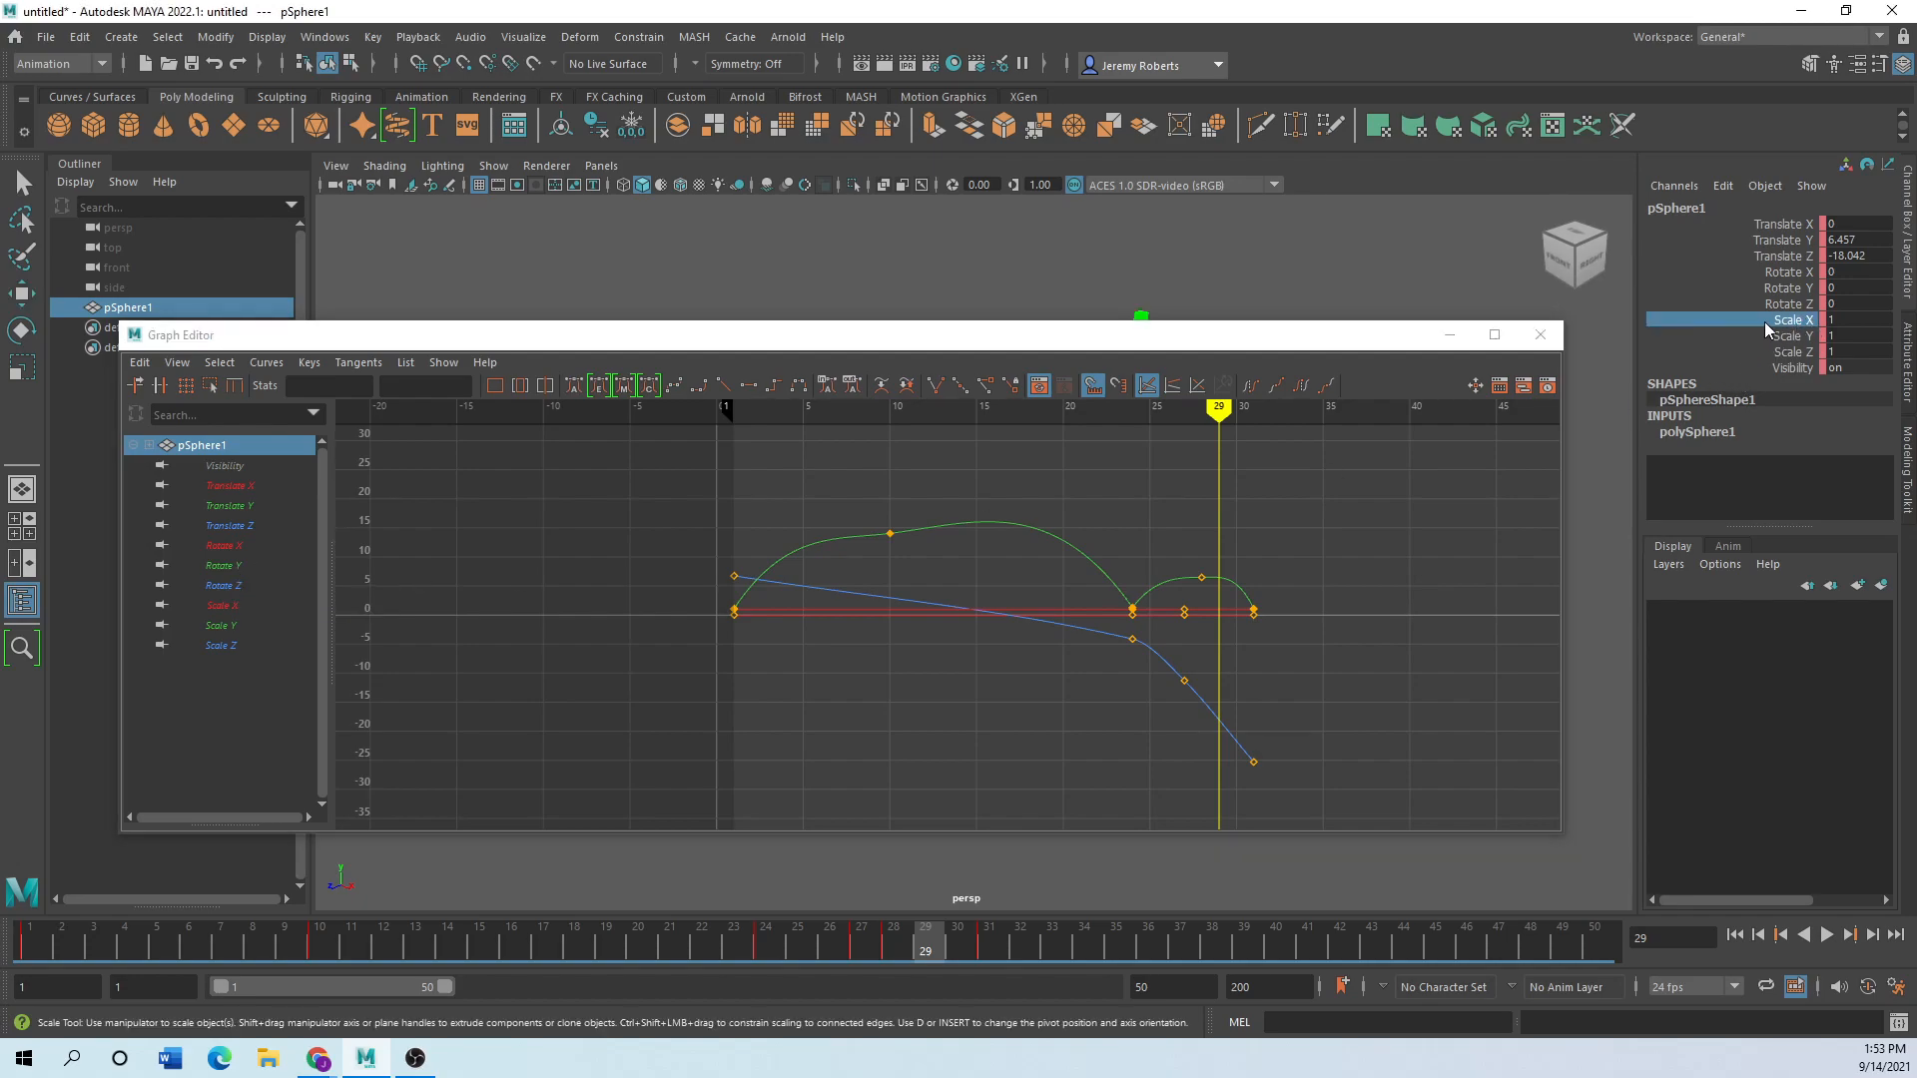
click(217, 587)
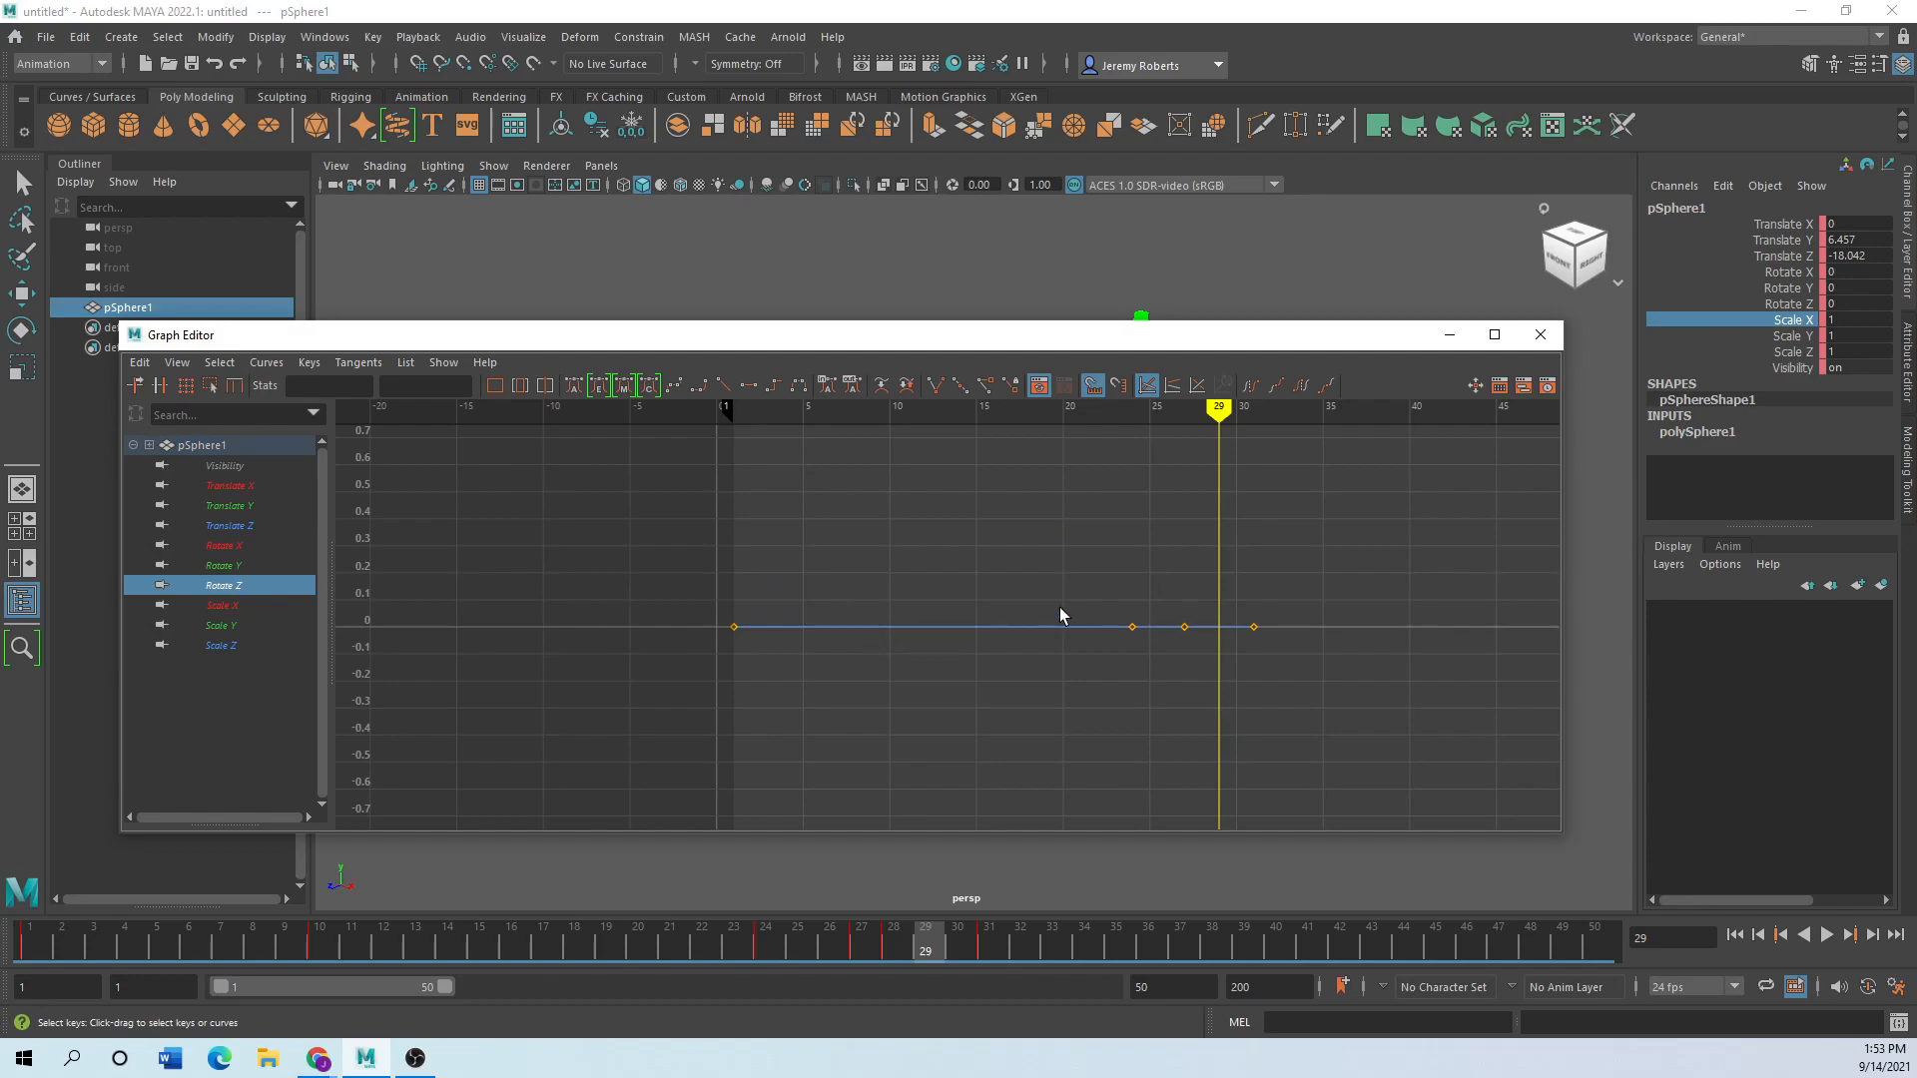
drag(1133, 628, 1133, 629)
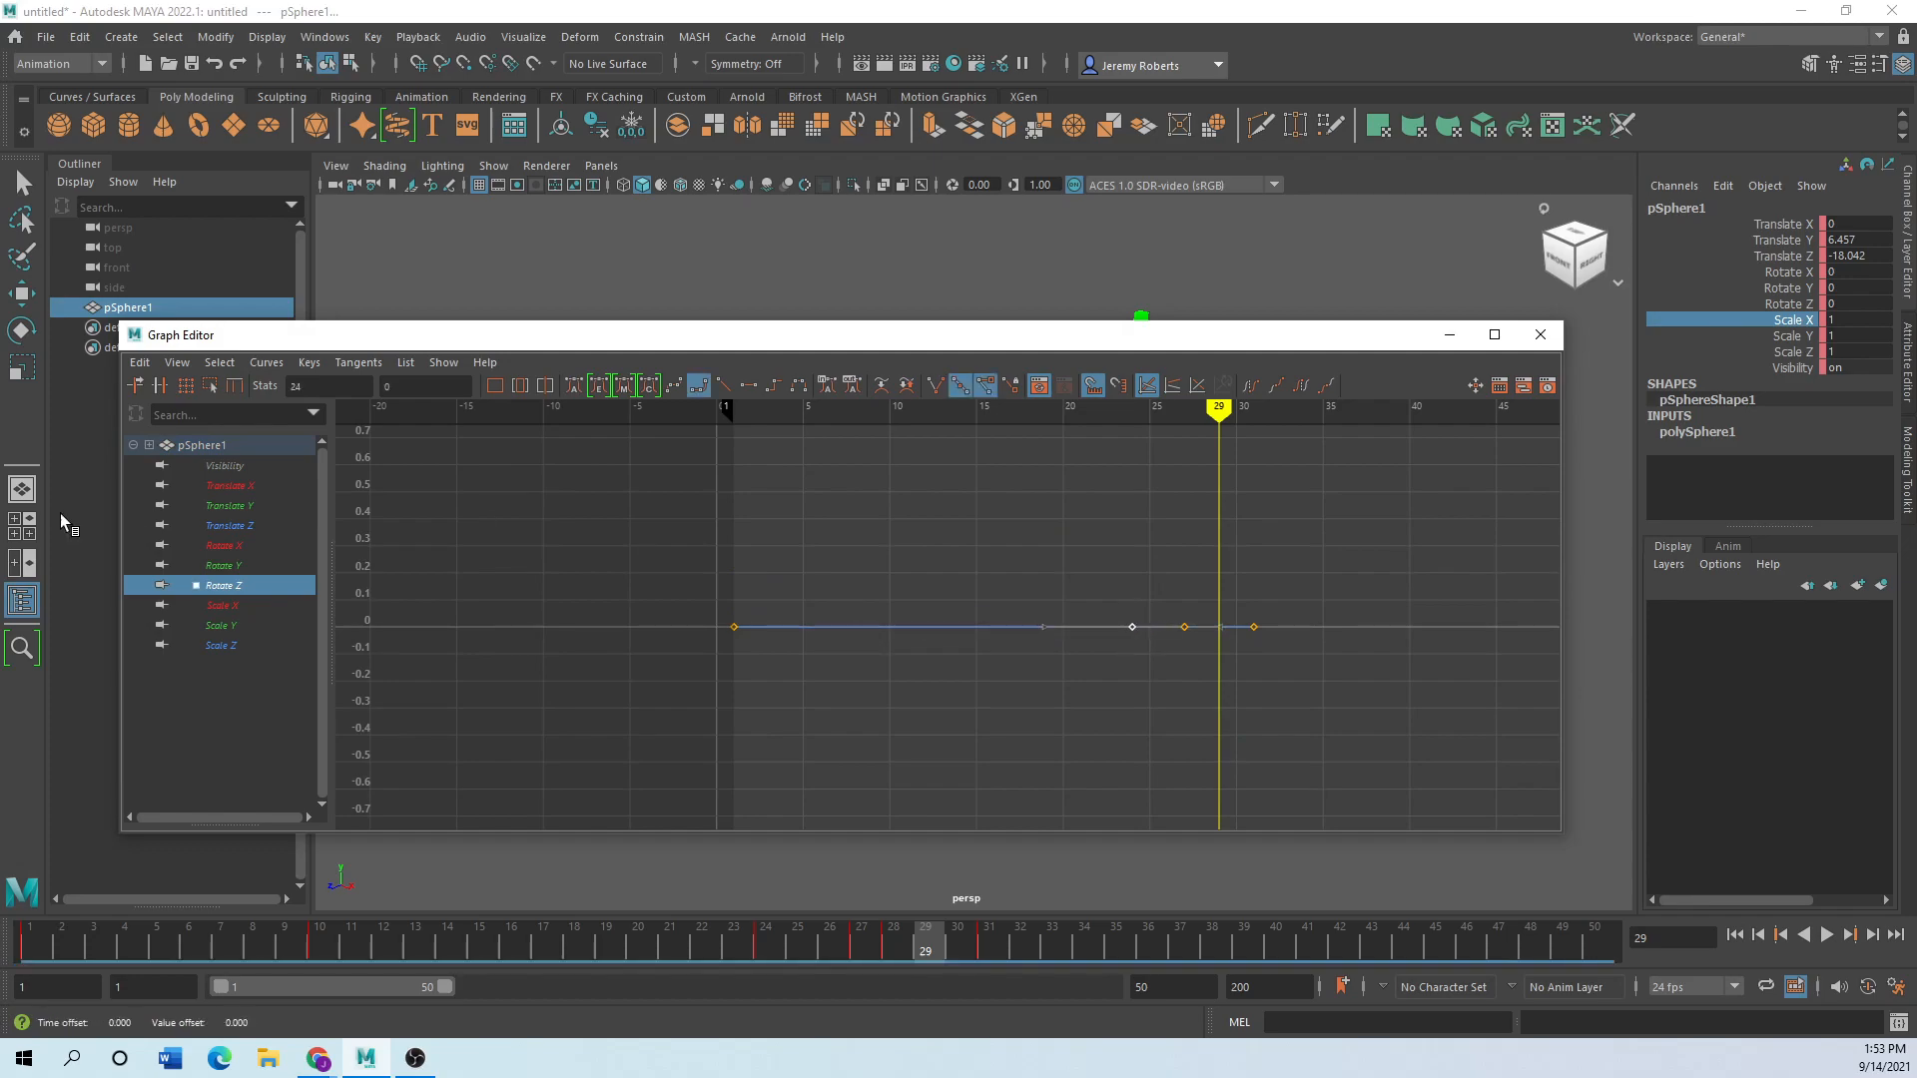
click(222, 605)
drag(1136, 627, 1060, 507)
drag(989, 322, 846, 165)
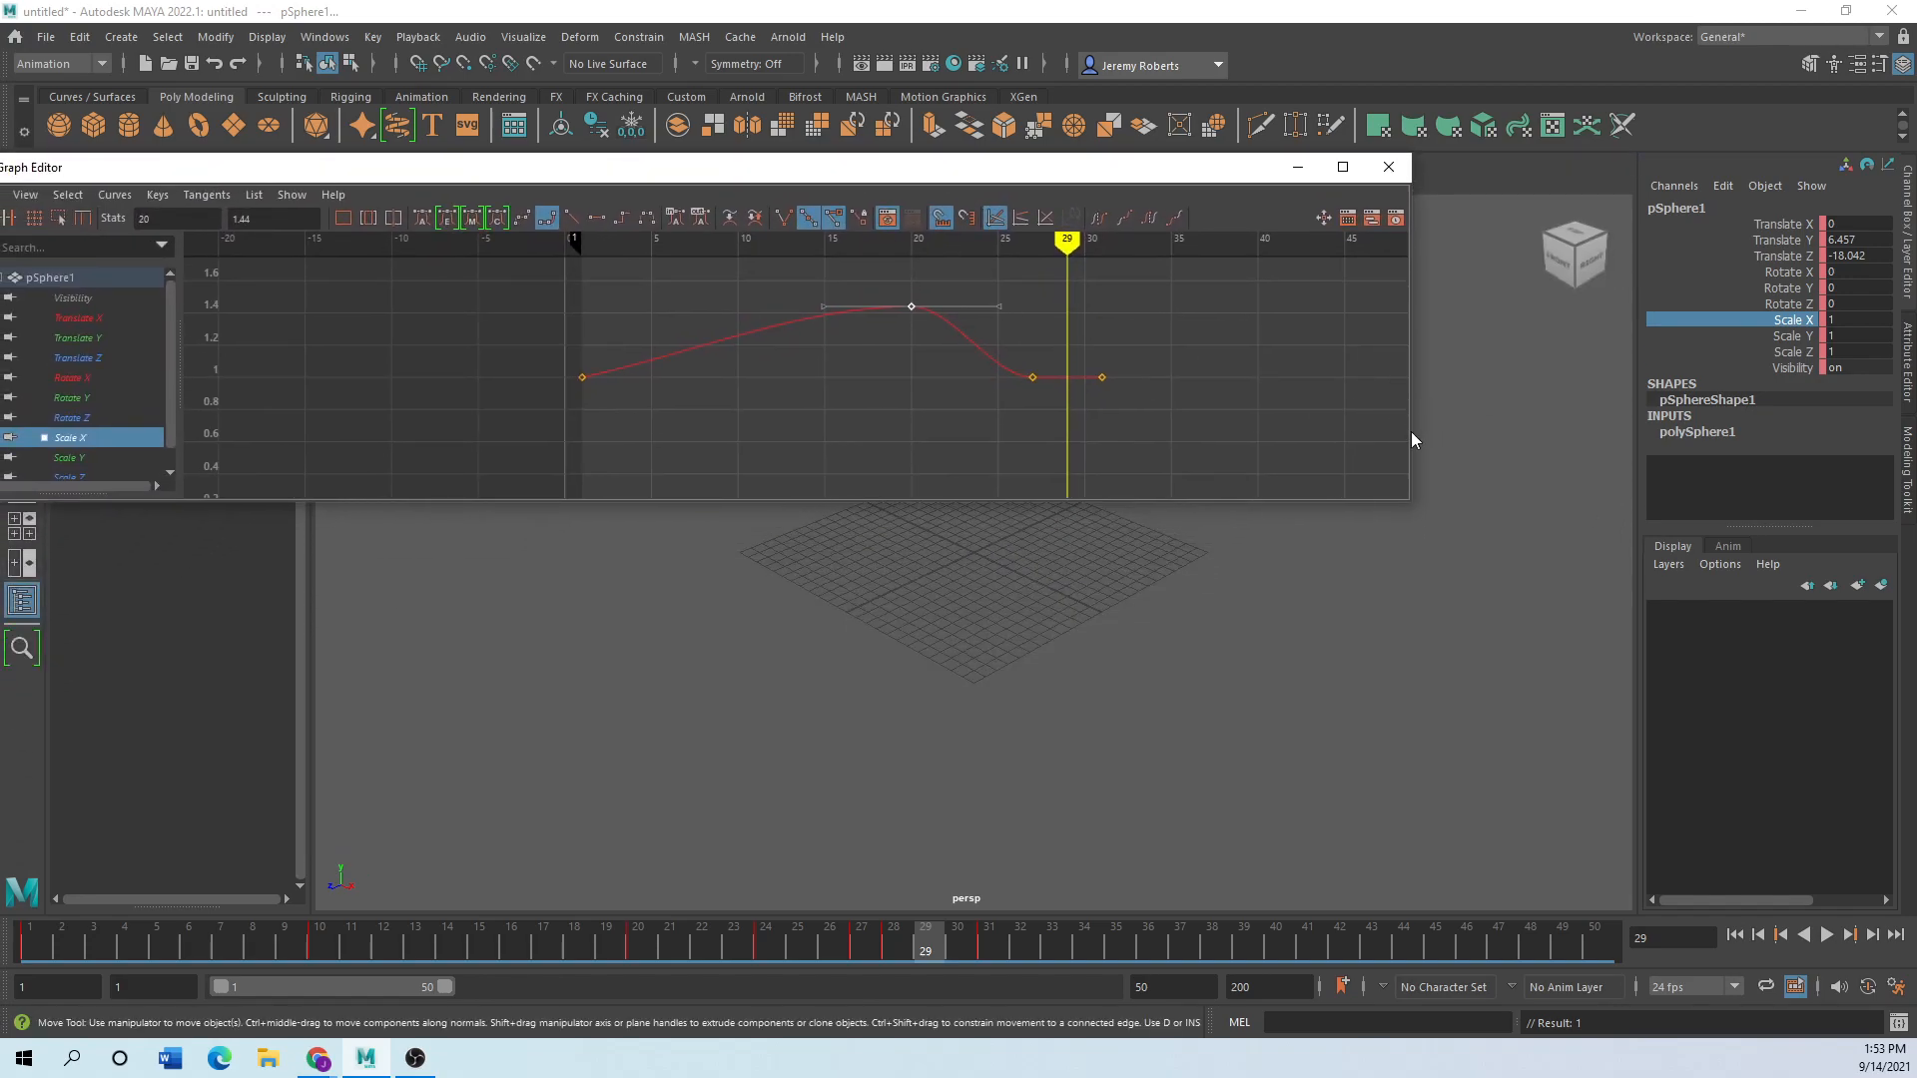
drag(1416, 434, 884, 434)
mouse_move(902, 945)
mouse_down()
mouse_move(200, 959)
mouse_move(579, 961)
mouse_up()
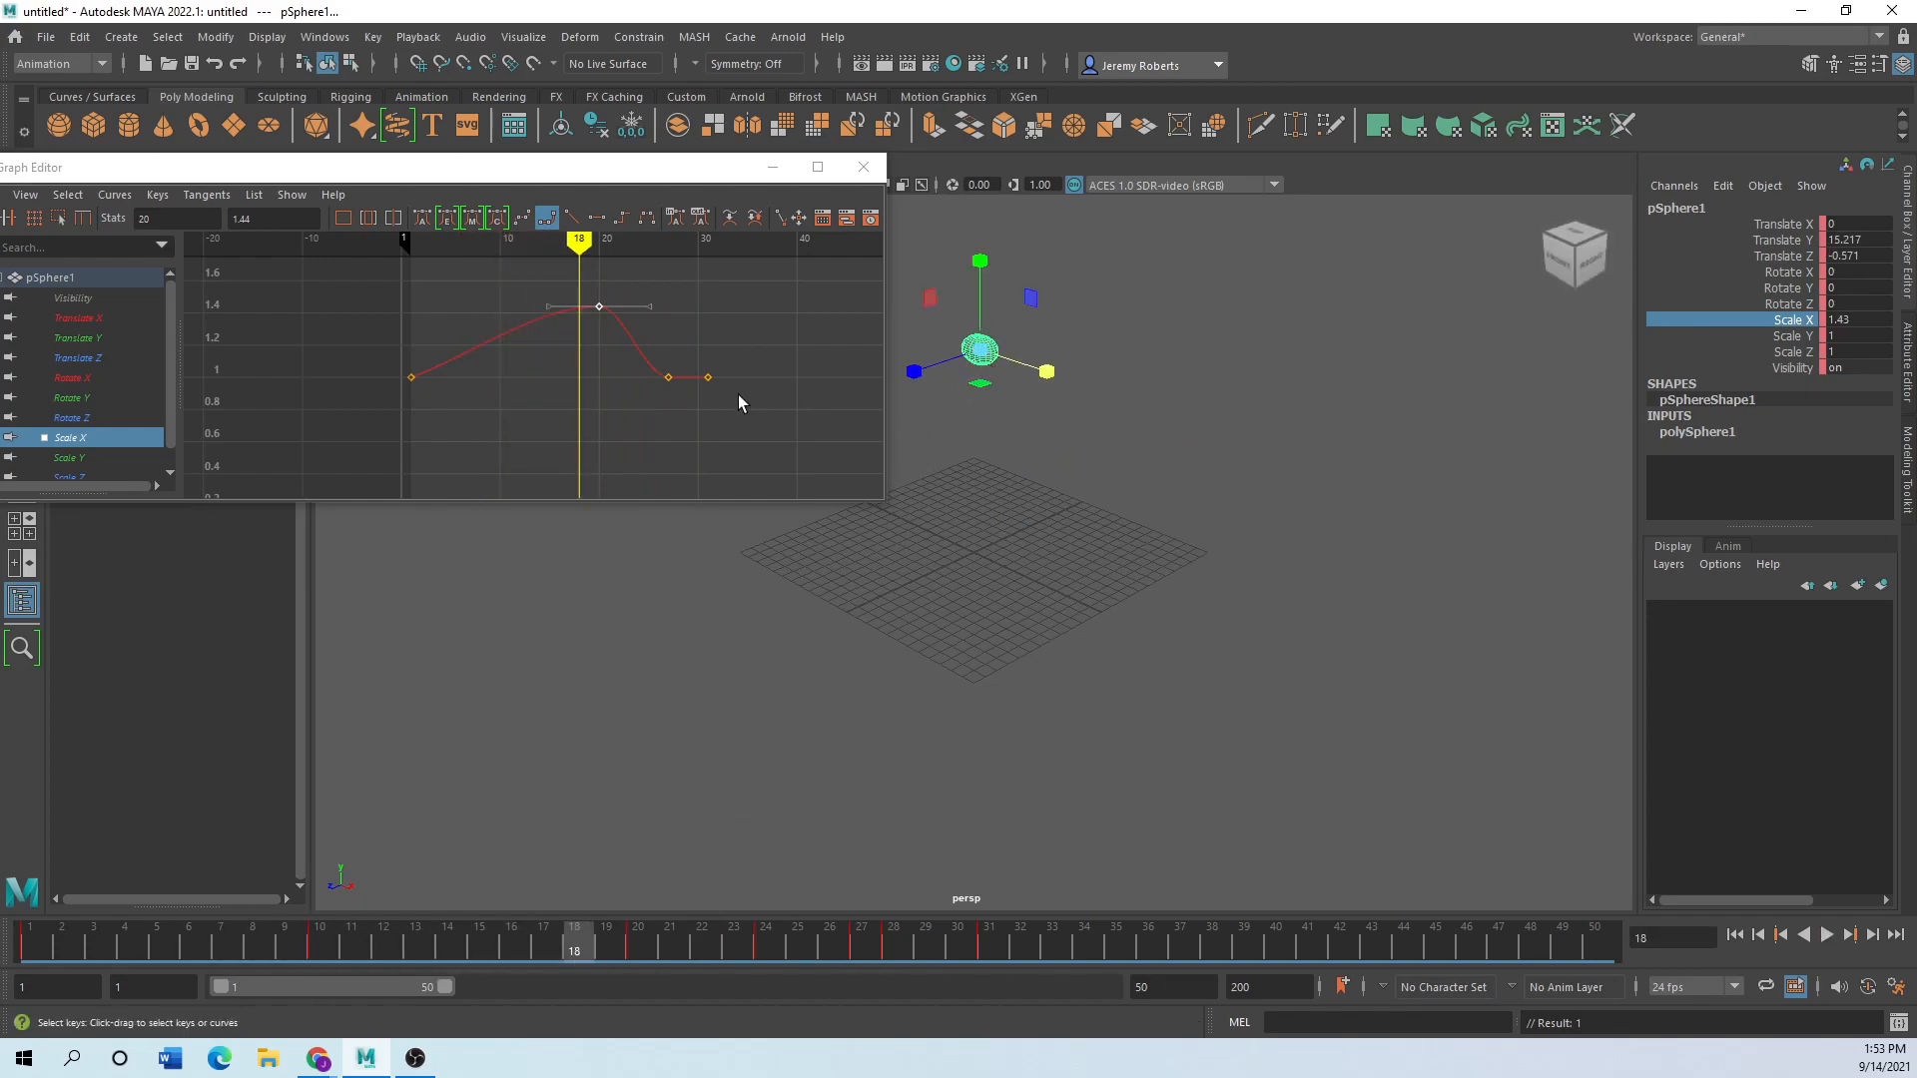
Move the frame 24 keys of Scale Y to frame 23 at 1.514 and of Scale Z to frame 22 at 1.93.
click(78, 458)
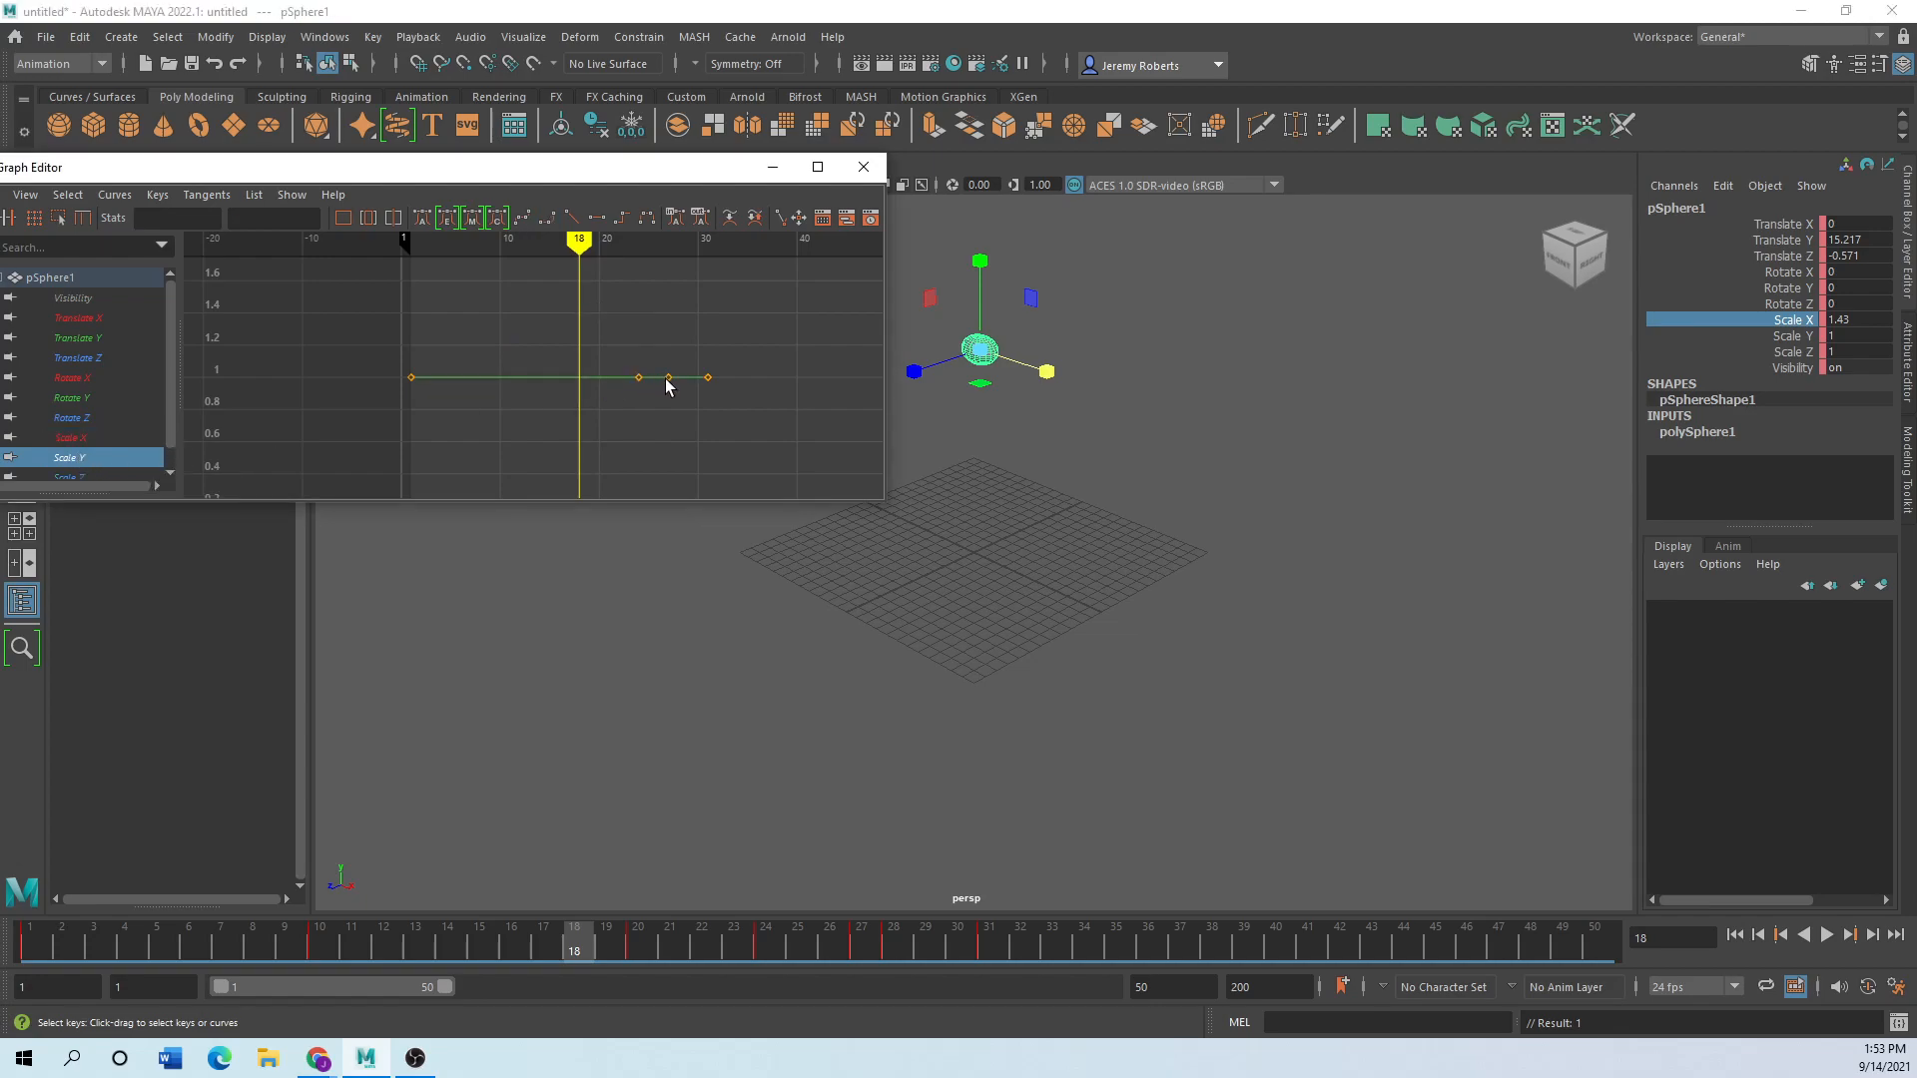
drag(642, 385, 629, 295)
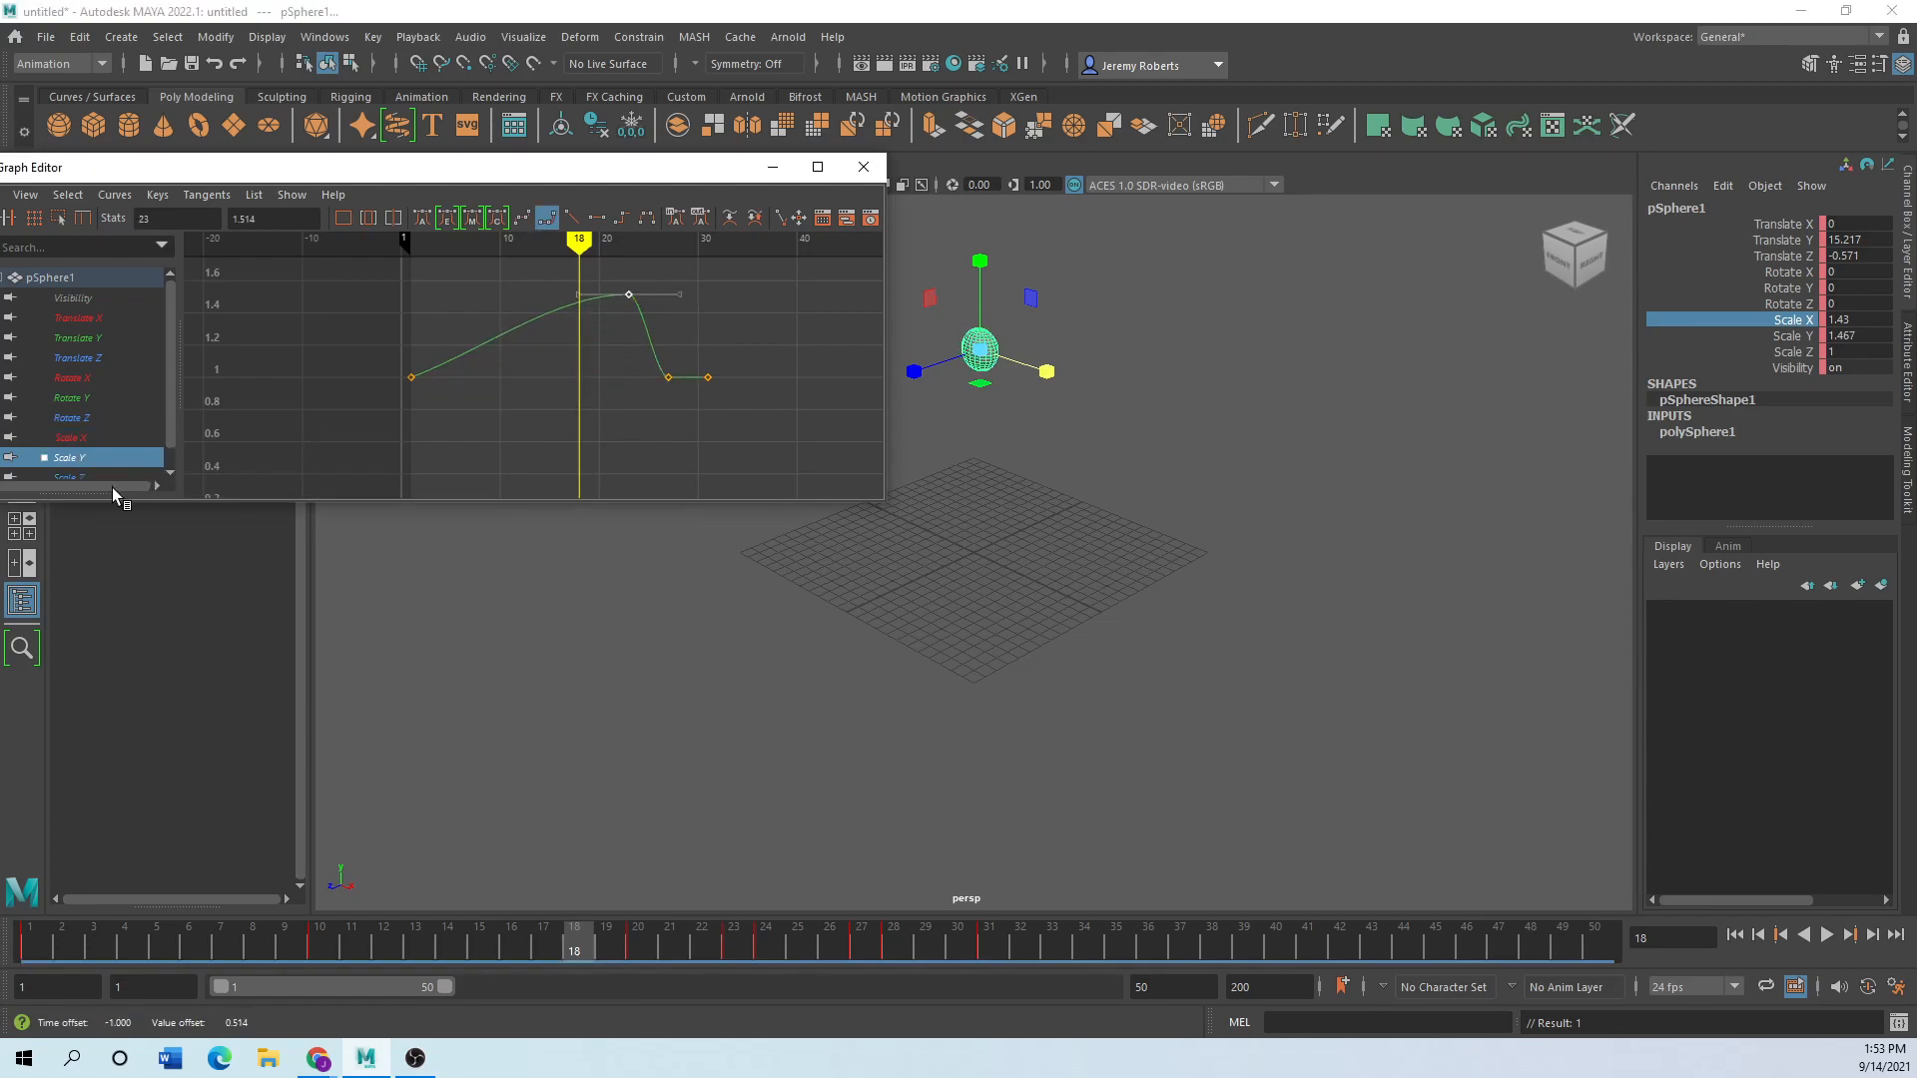
click(81, 473)
drag(633, 375, 620, 216)
Play the animation and scrub the timeline to frame 35 to inspect the sphere's scaling.
key(alt+v)
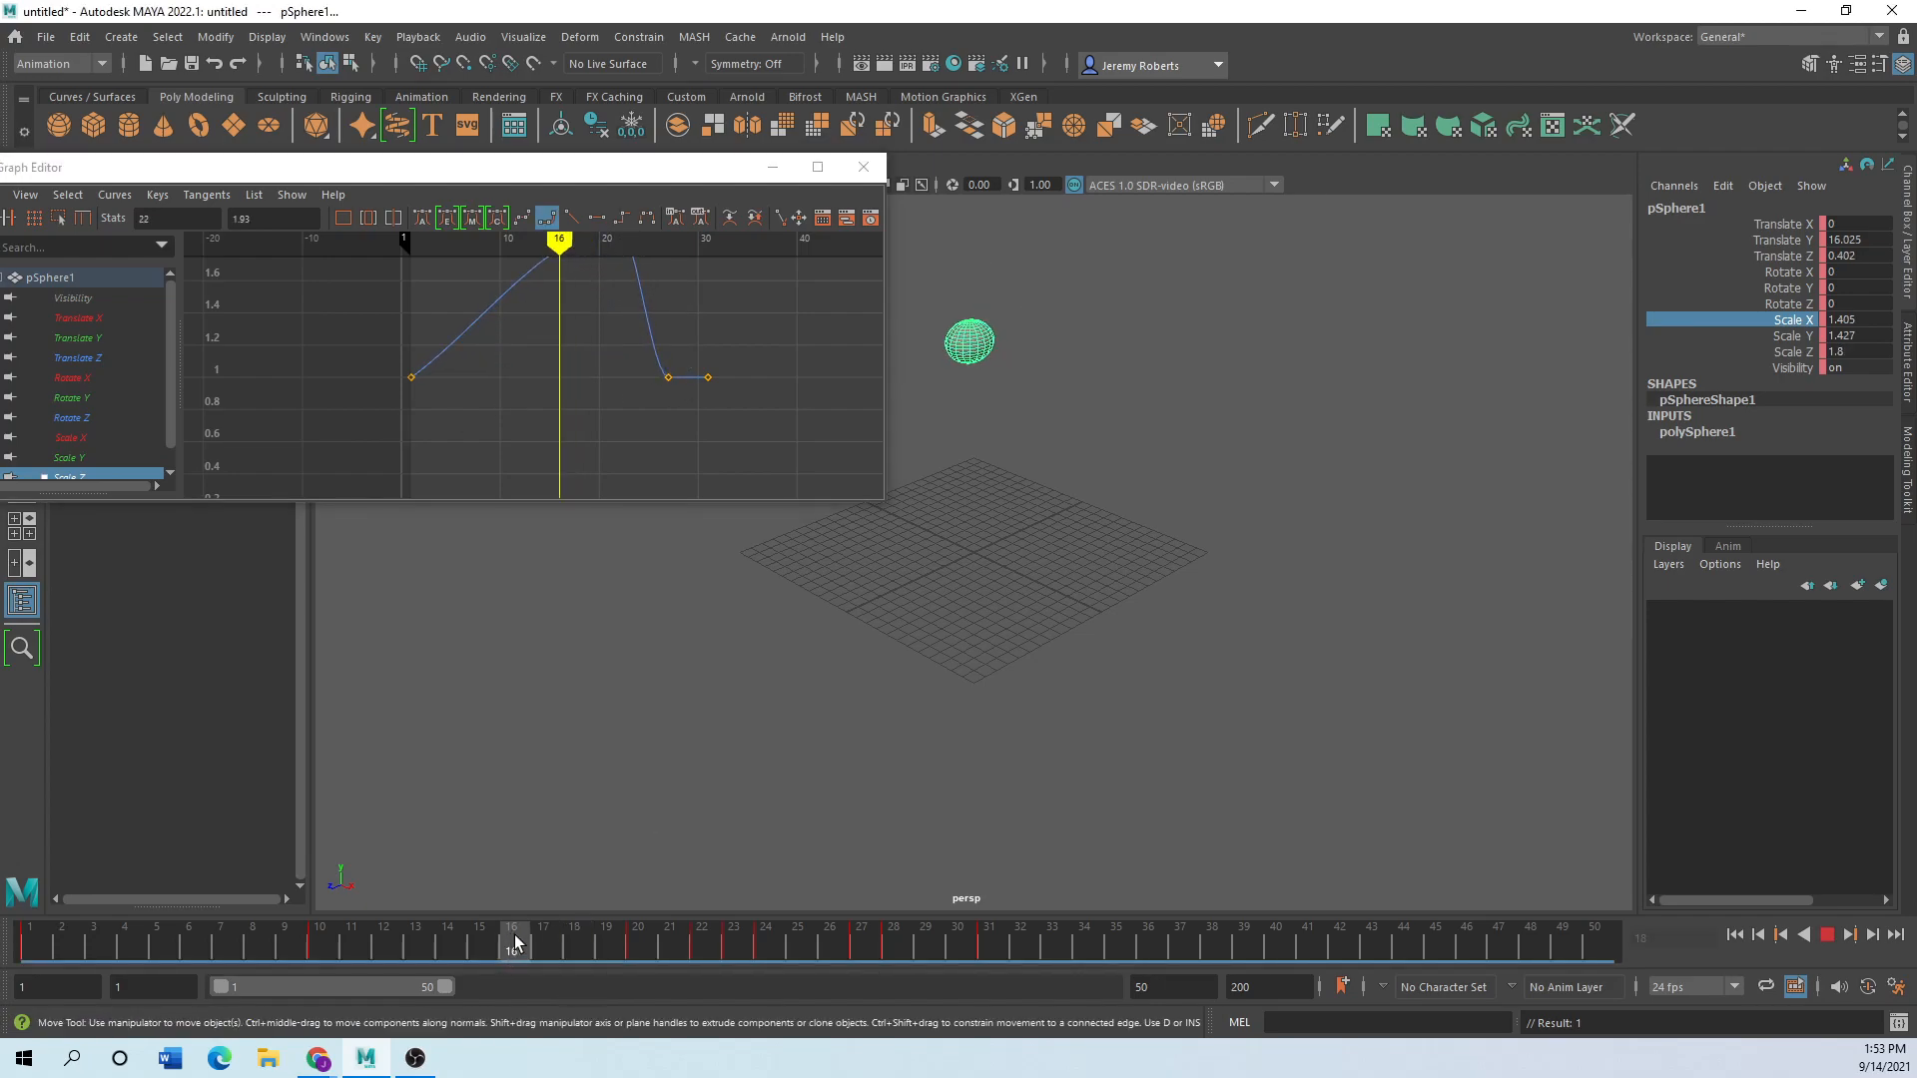
drag(428, 937, 1116, 957)
right_click(1118, 958)
click(708, 721)
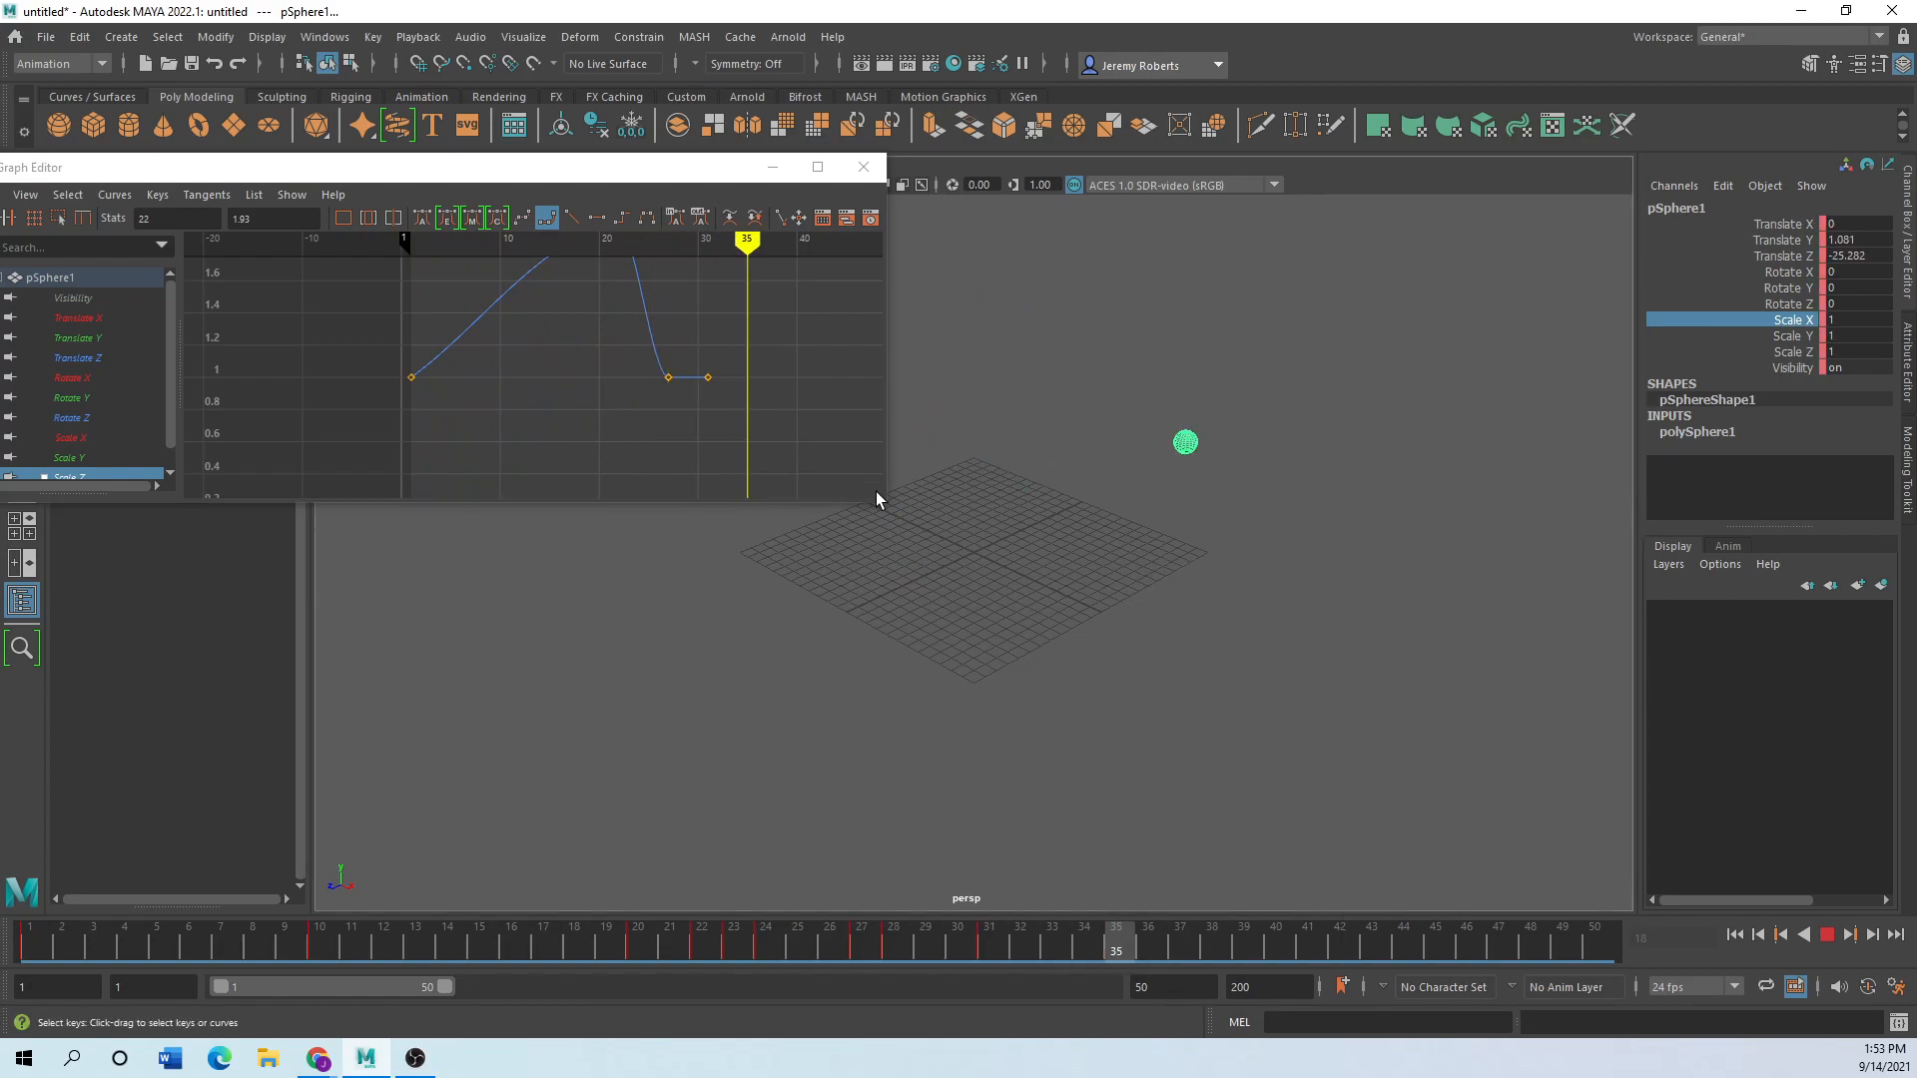
Enlarge the Graph Editor, frame the whole Scale Z curve and select pSphere1 in its channel list.
drag(886, 496, 1386, 560)
key(a)
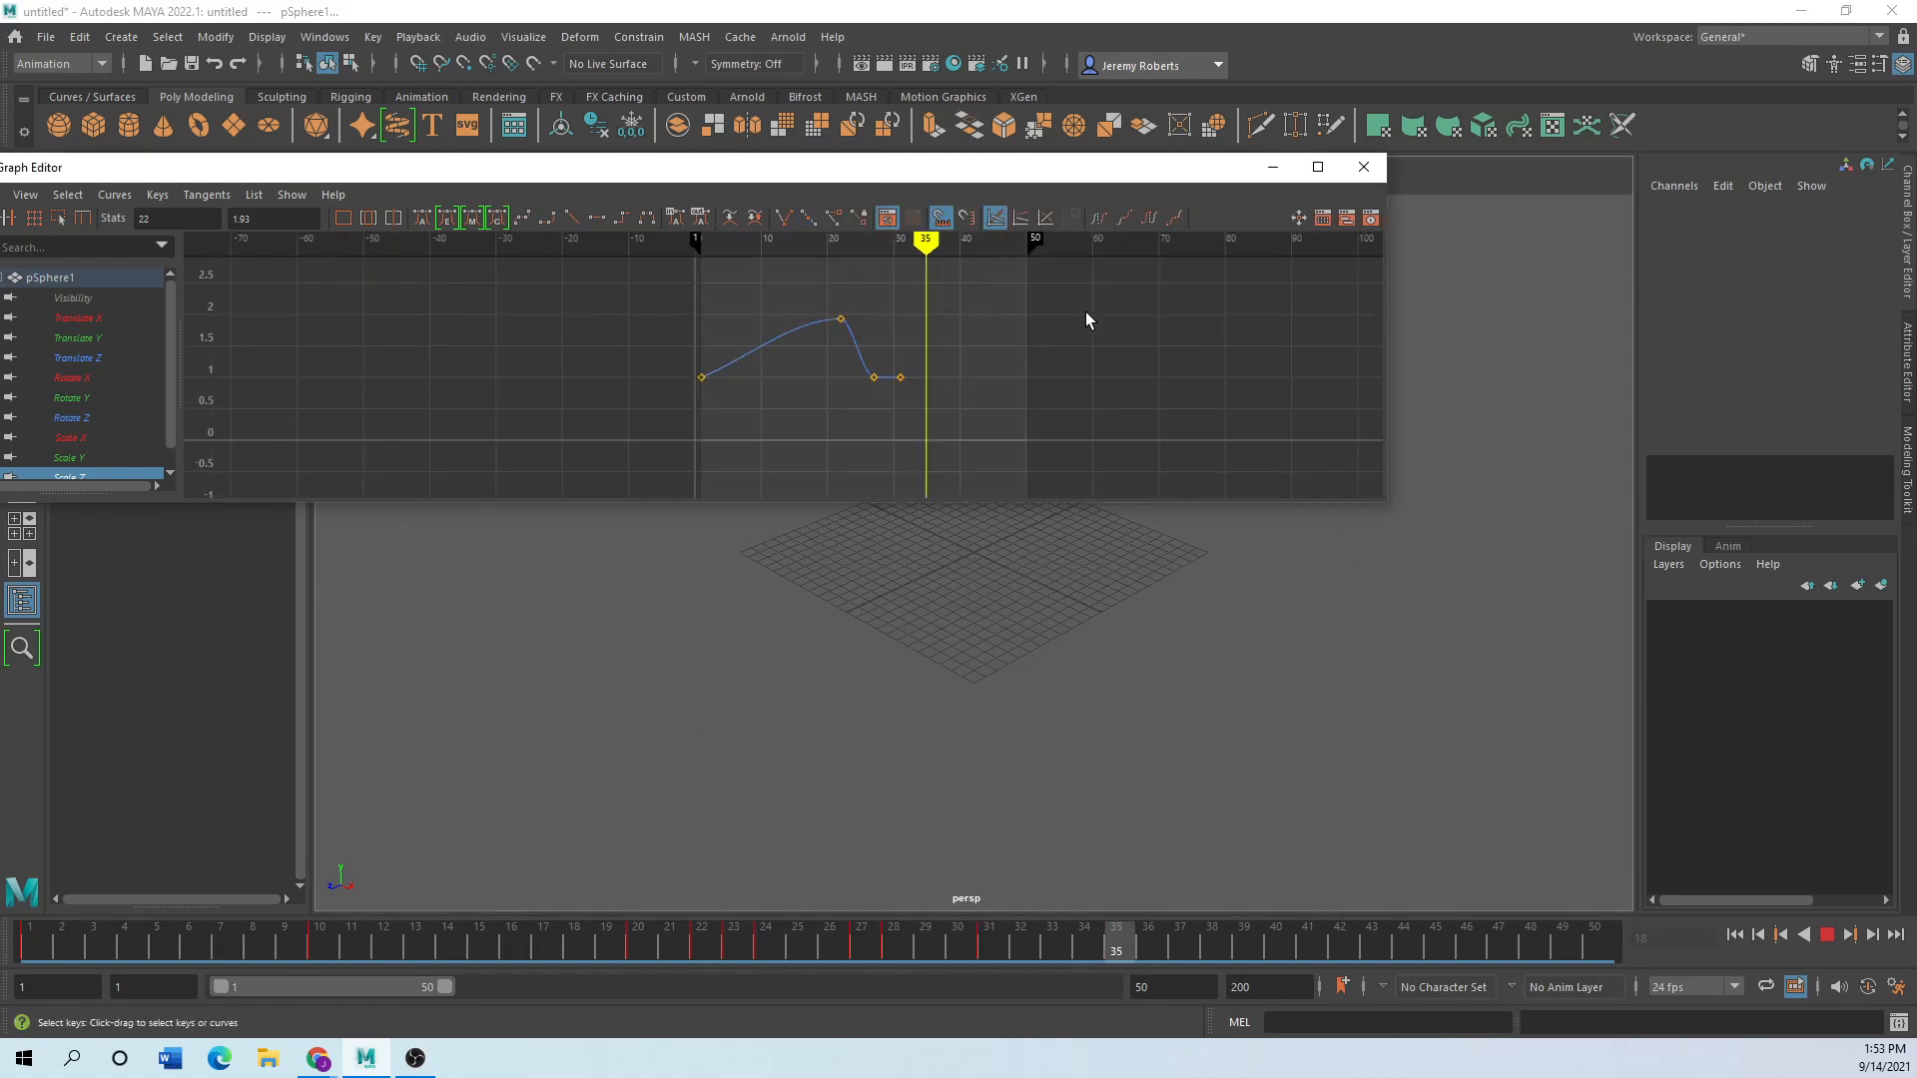
drag(1383, 506, 1503, 804)
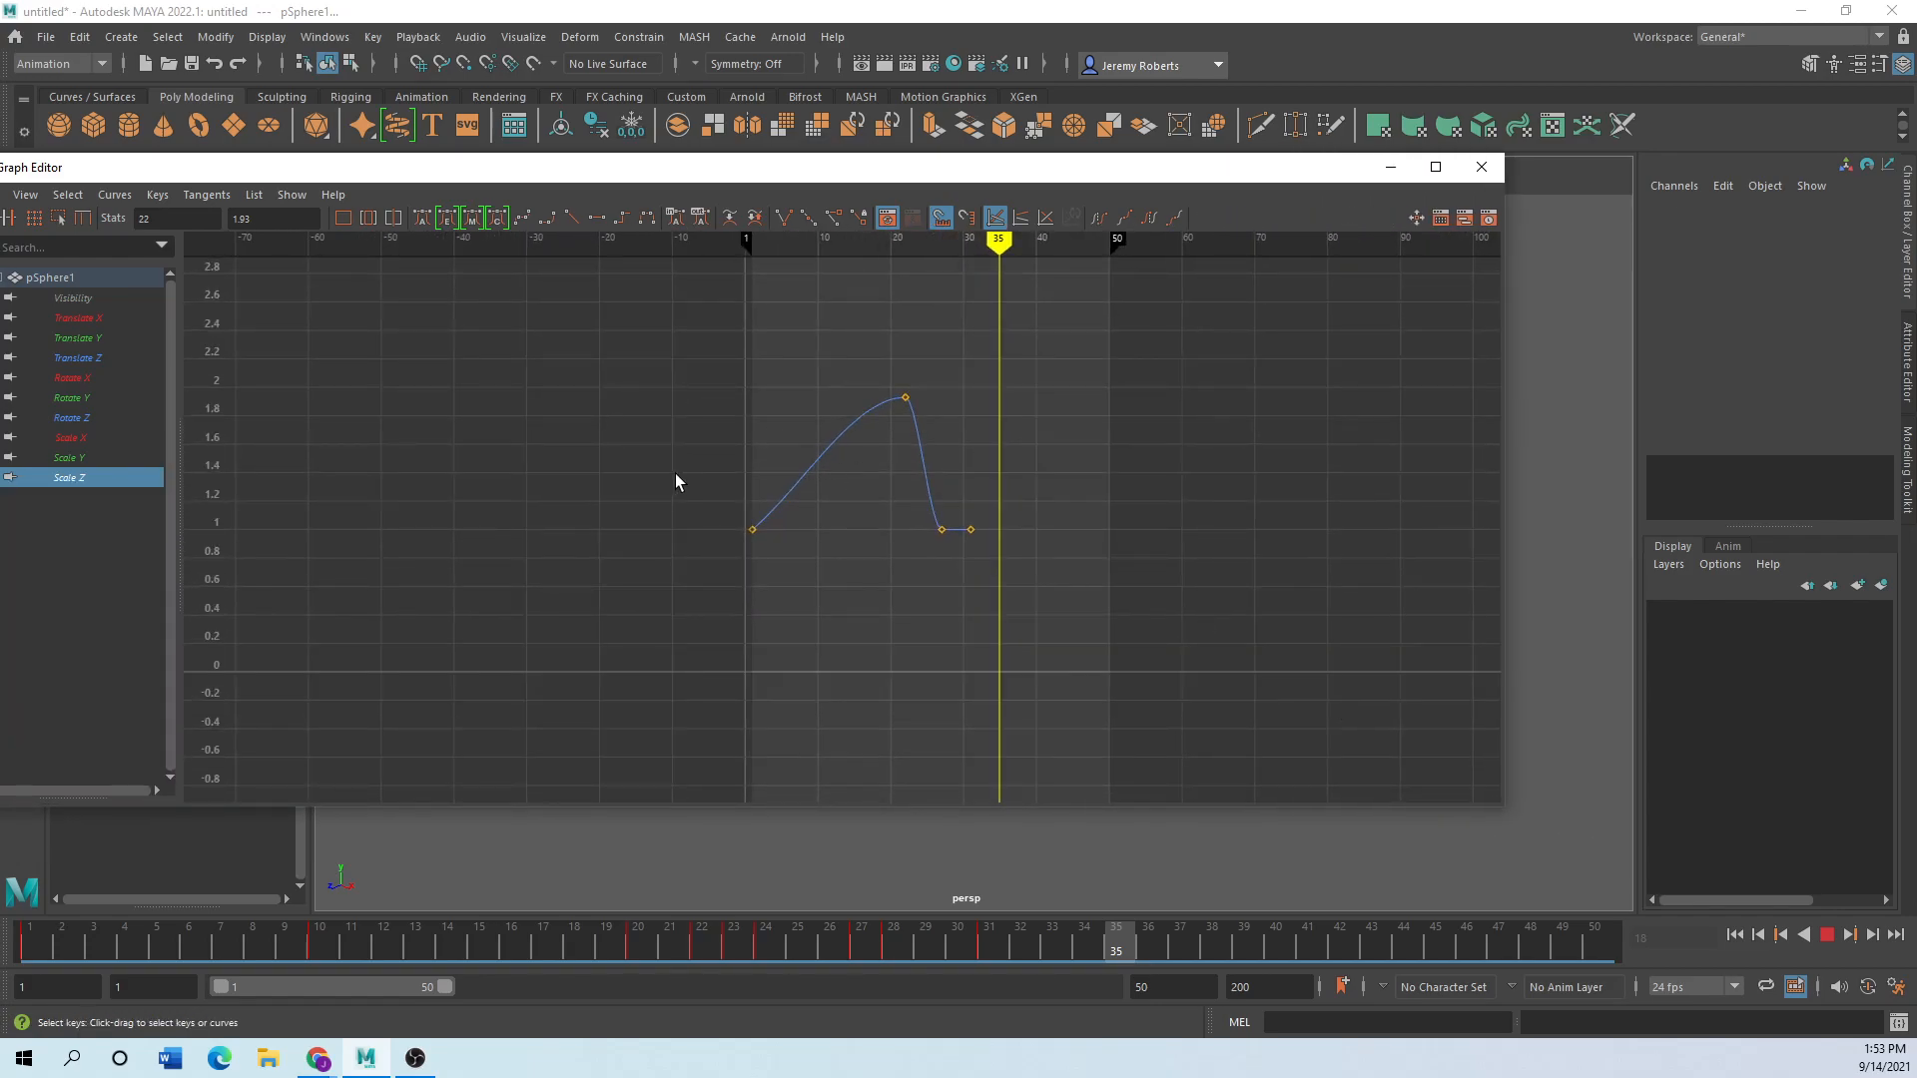
scroll(686, 452, down, 3)
alt+middle_drag(675, 477, 650, 635)
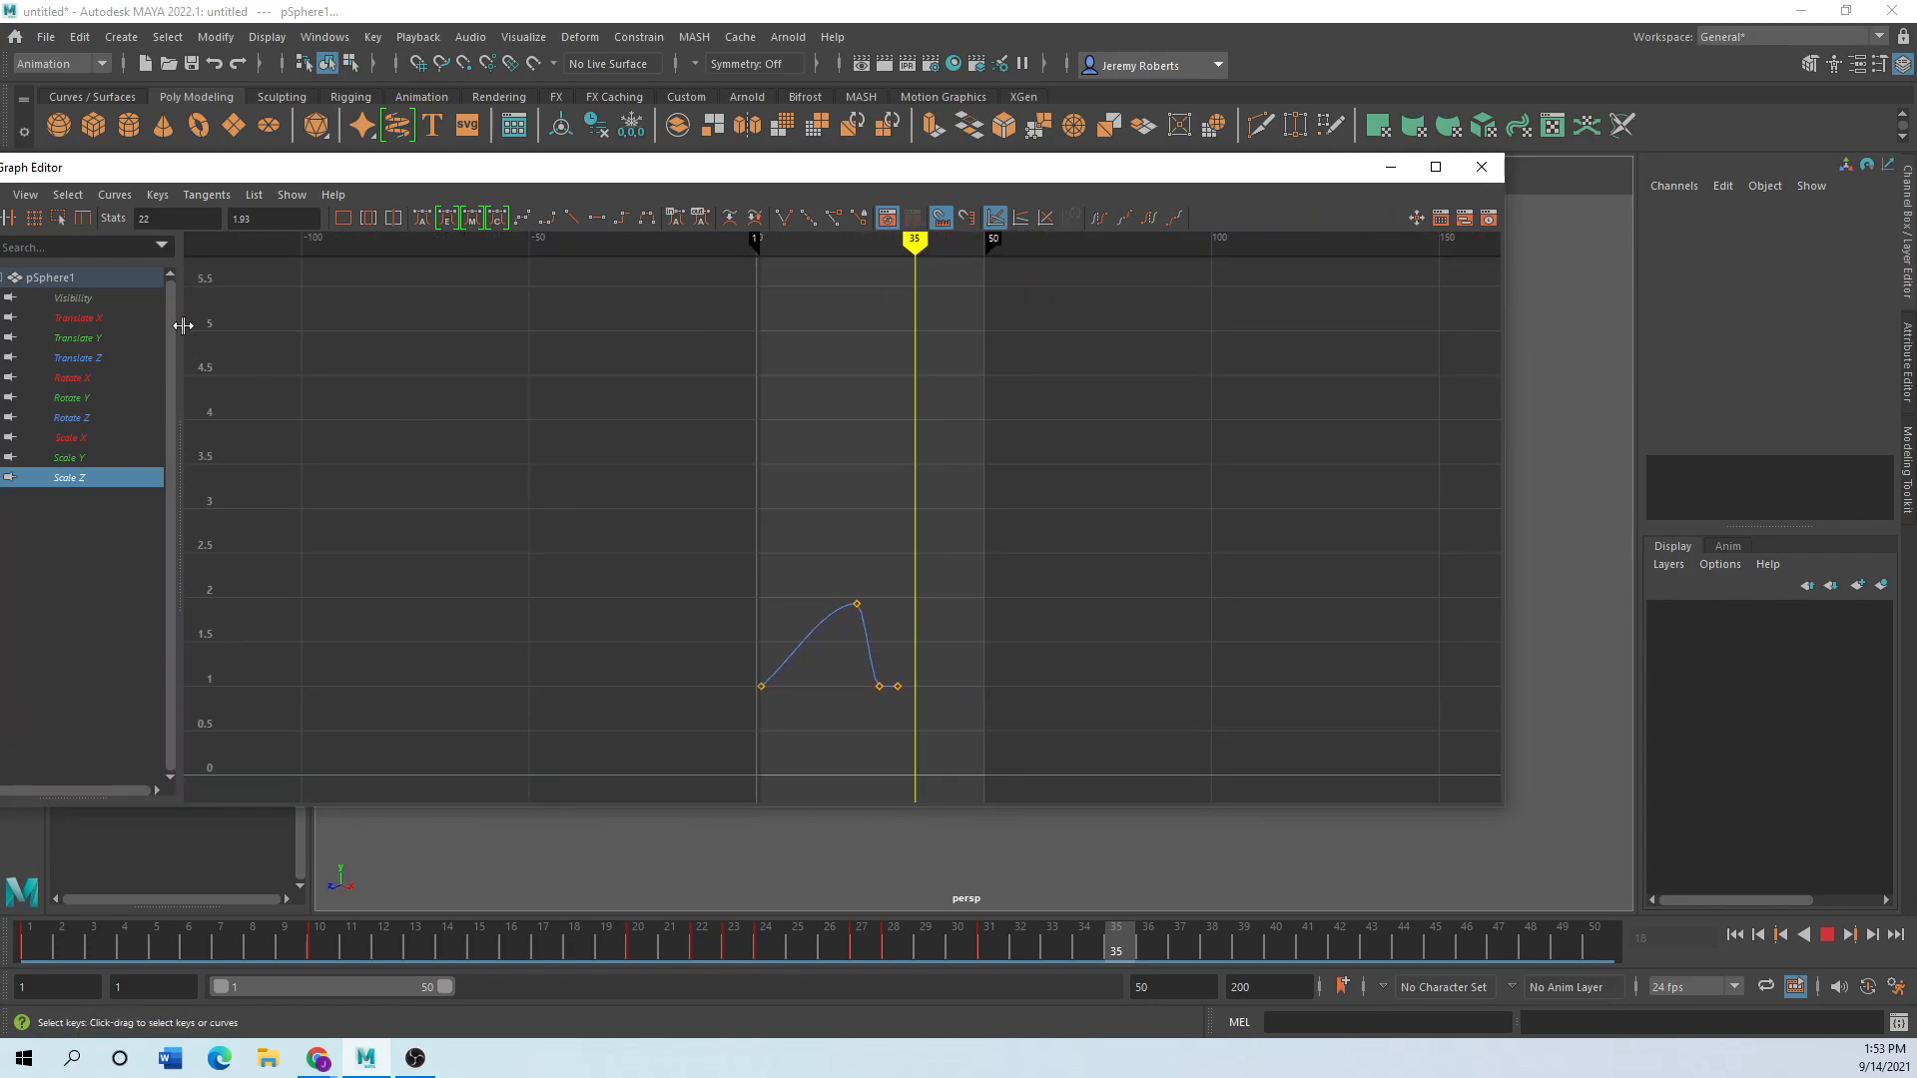
click(56, 282)
drag(472, 170, 684, 171)
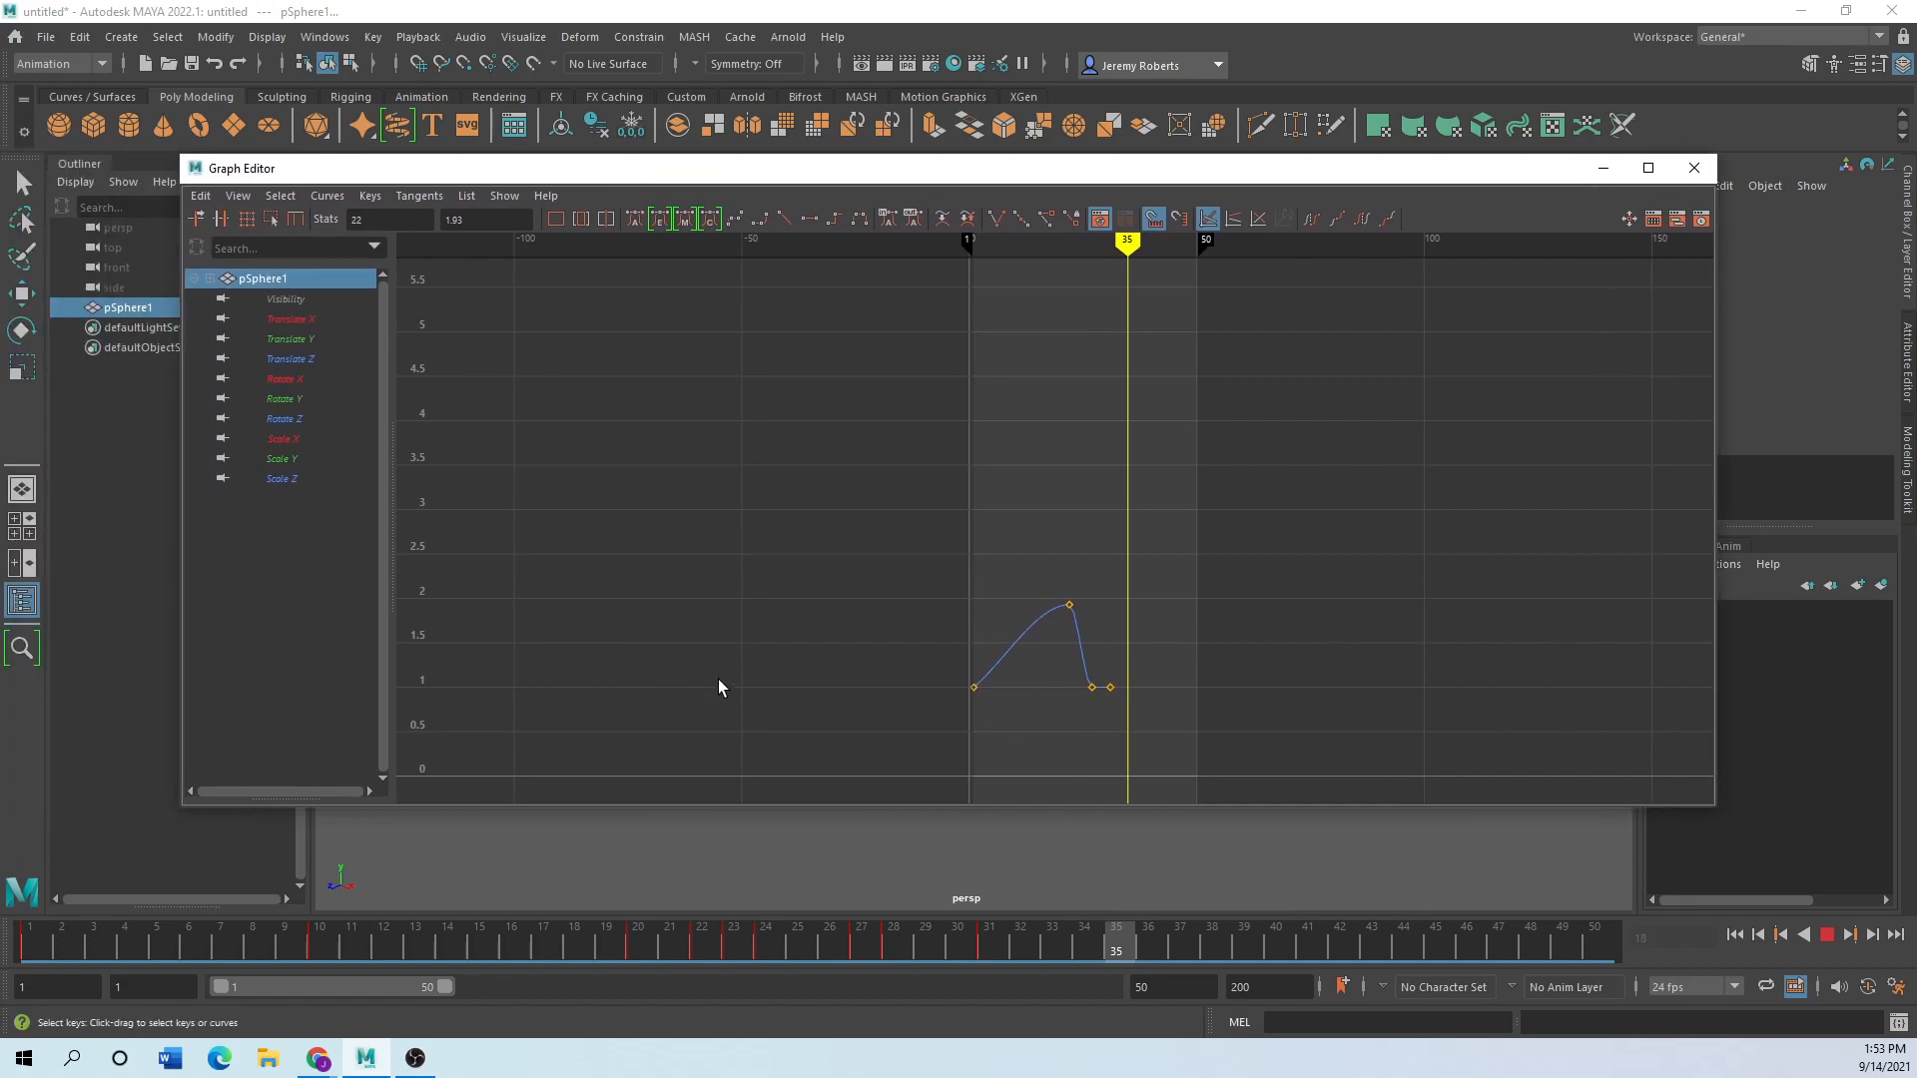
Examine the Pre Infinity and Post Infinity curve options, such as Cycle, Cycle with Offset and Oscillate, without applying any.
click(329, 197)
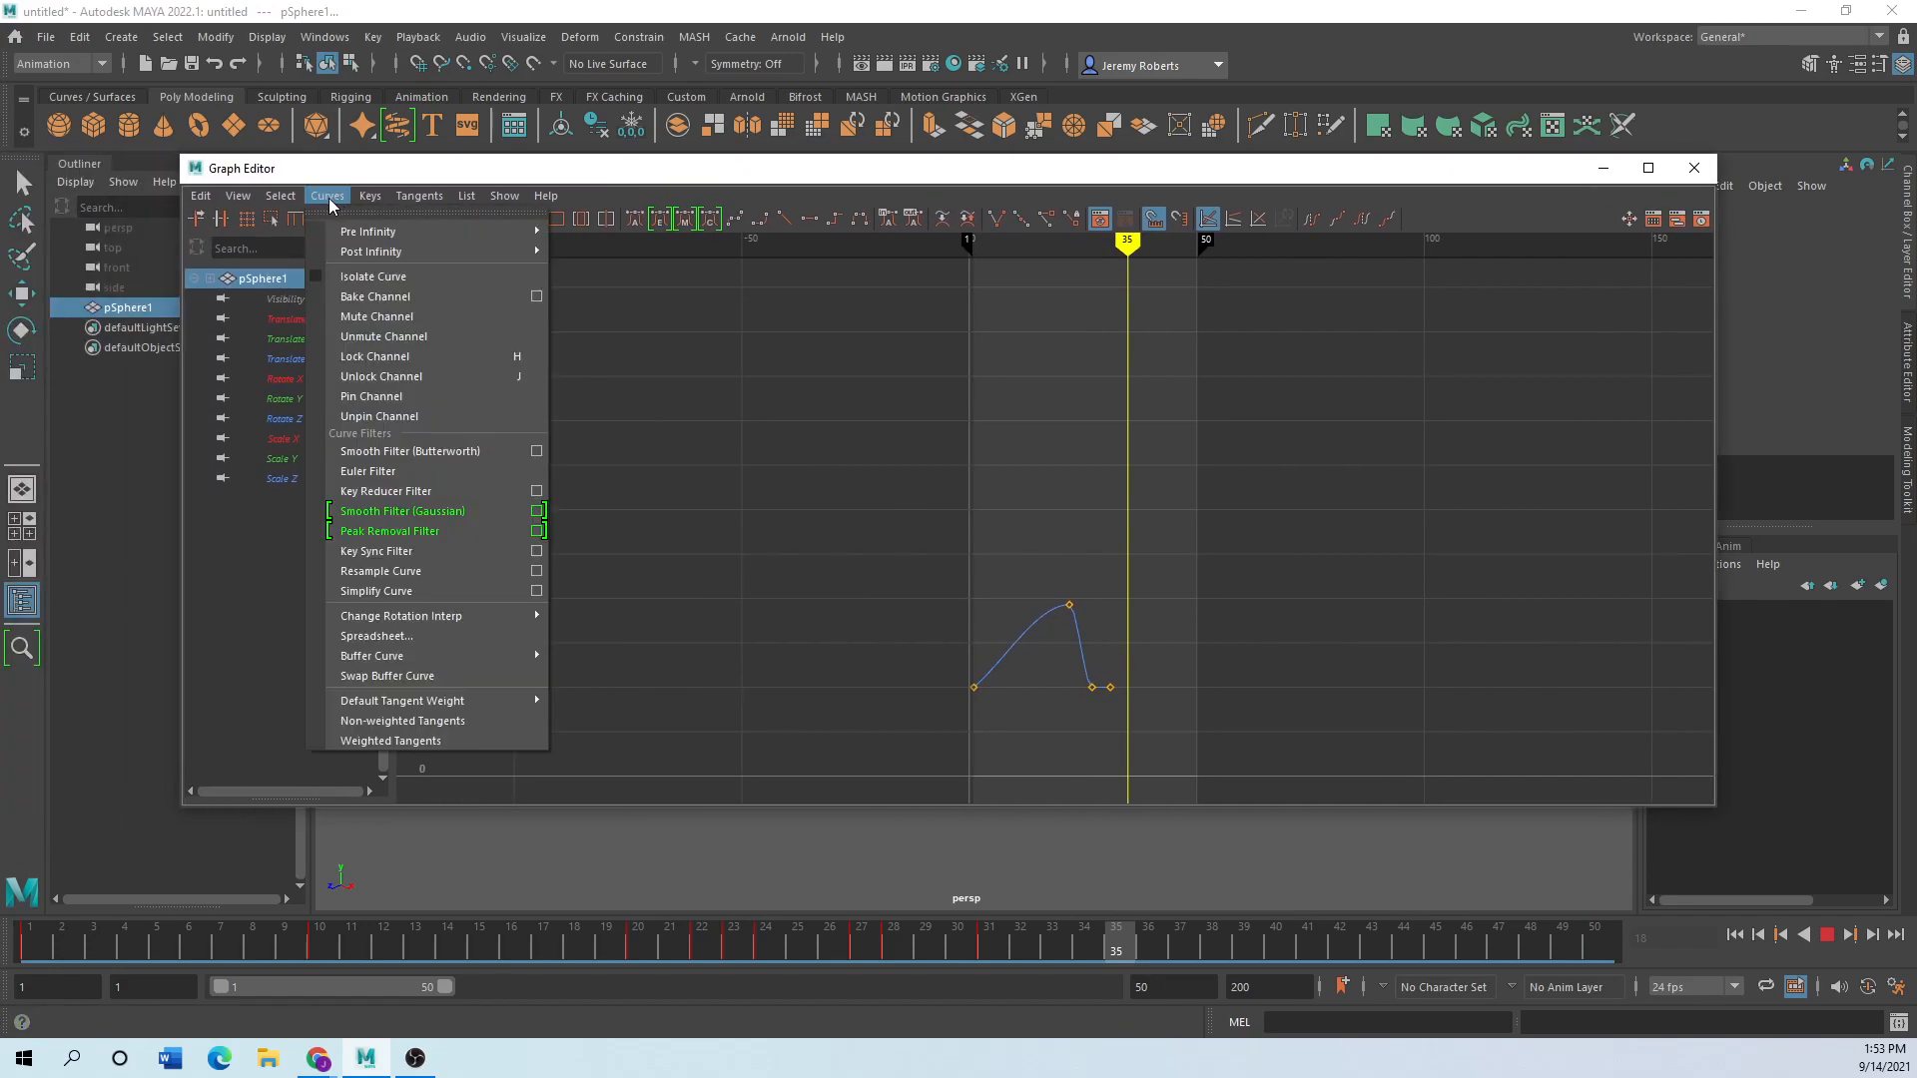
mouse_move(376, 255)
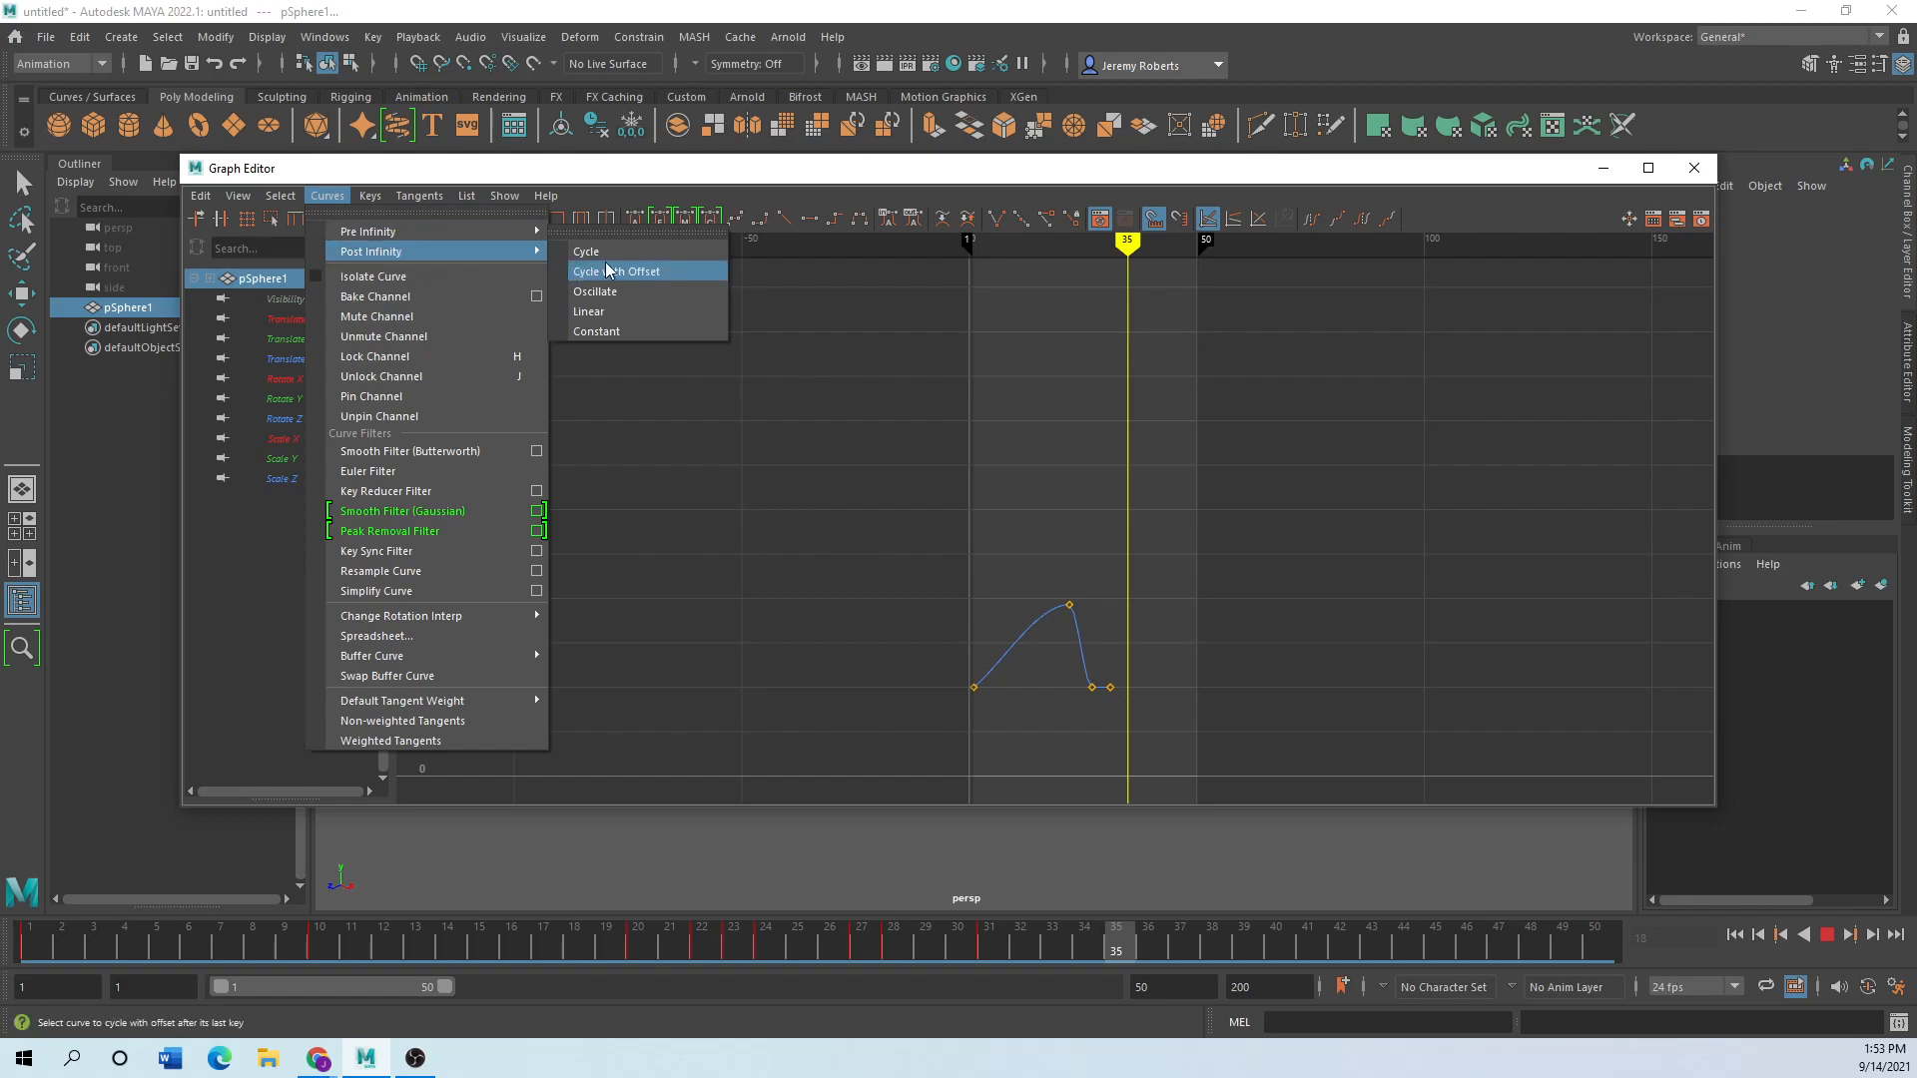
mouse_move(487, 237)
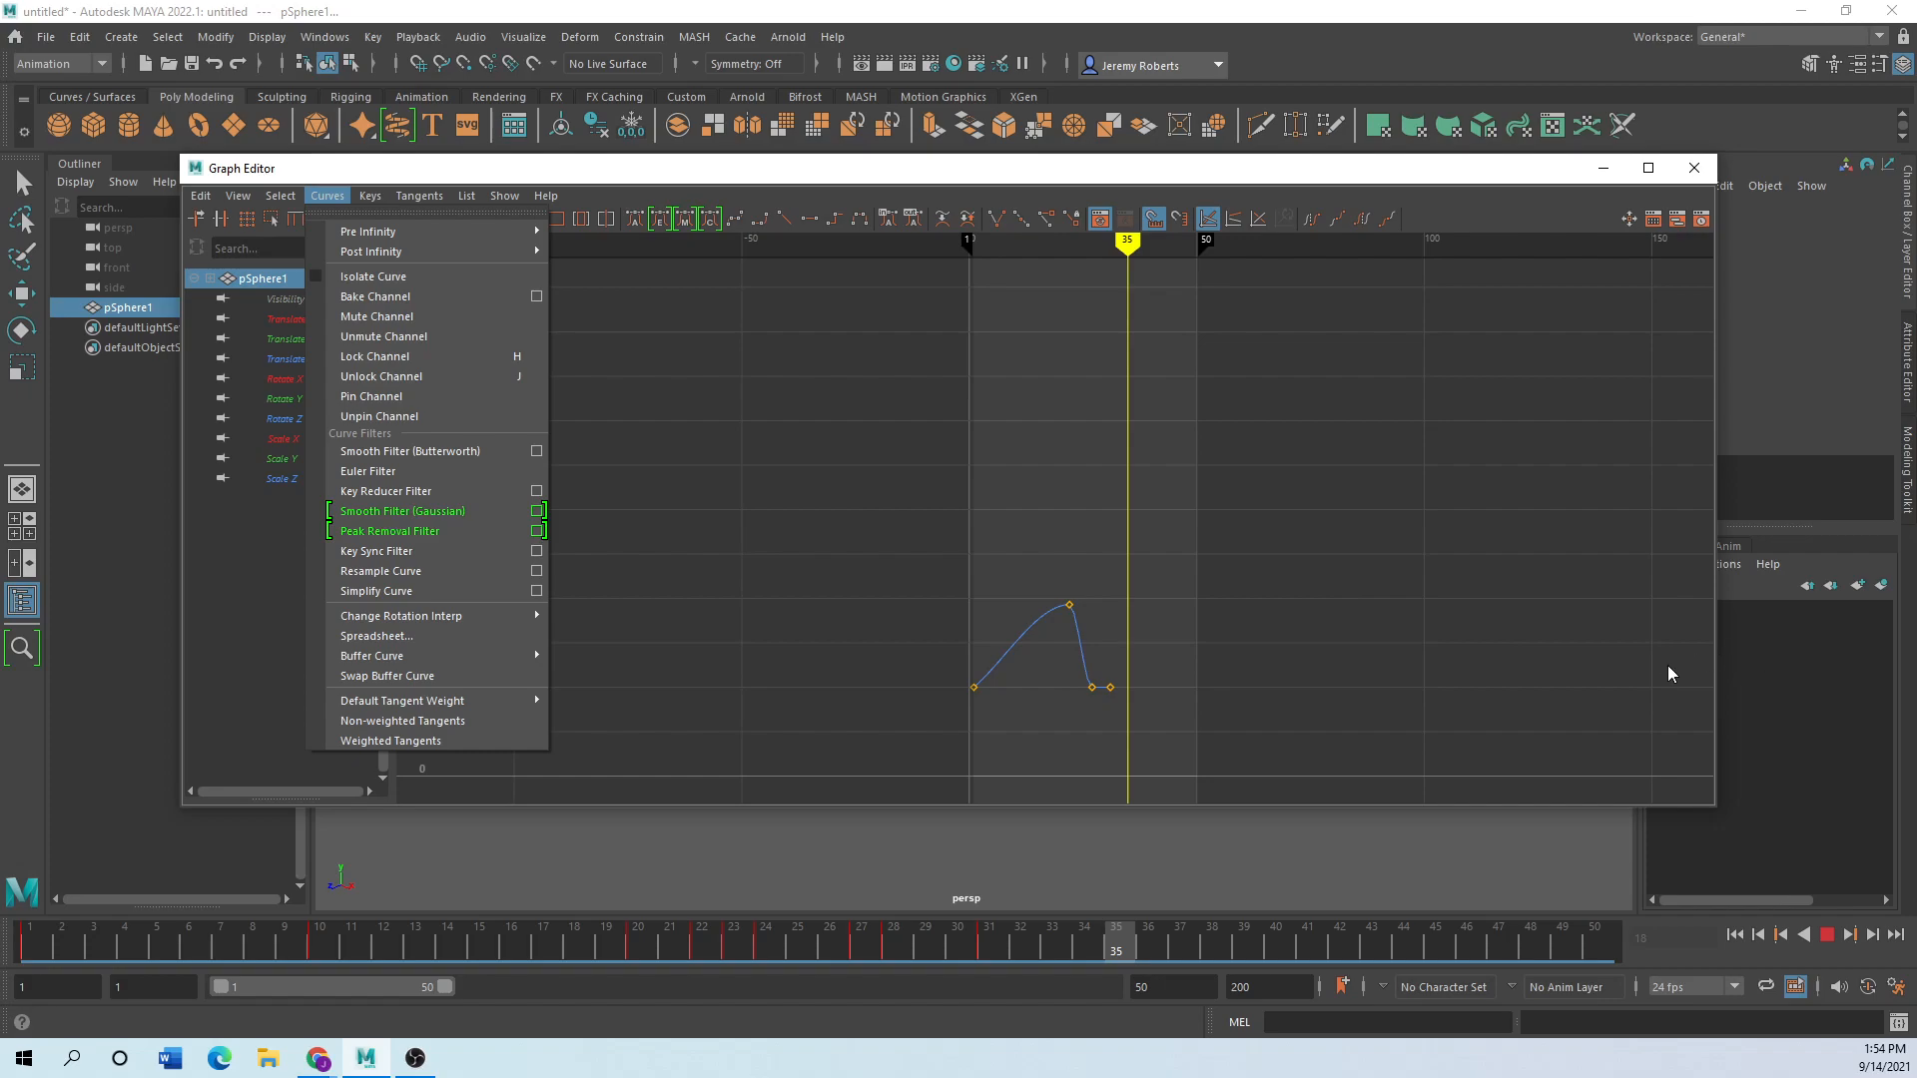
click(686, 162)
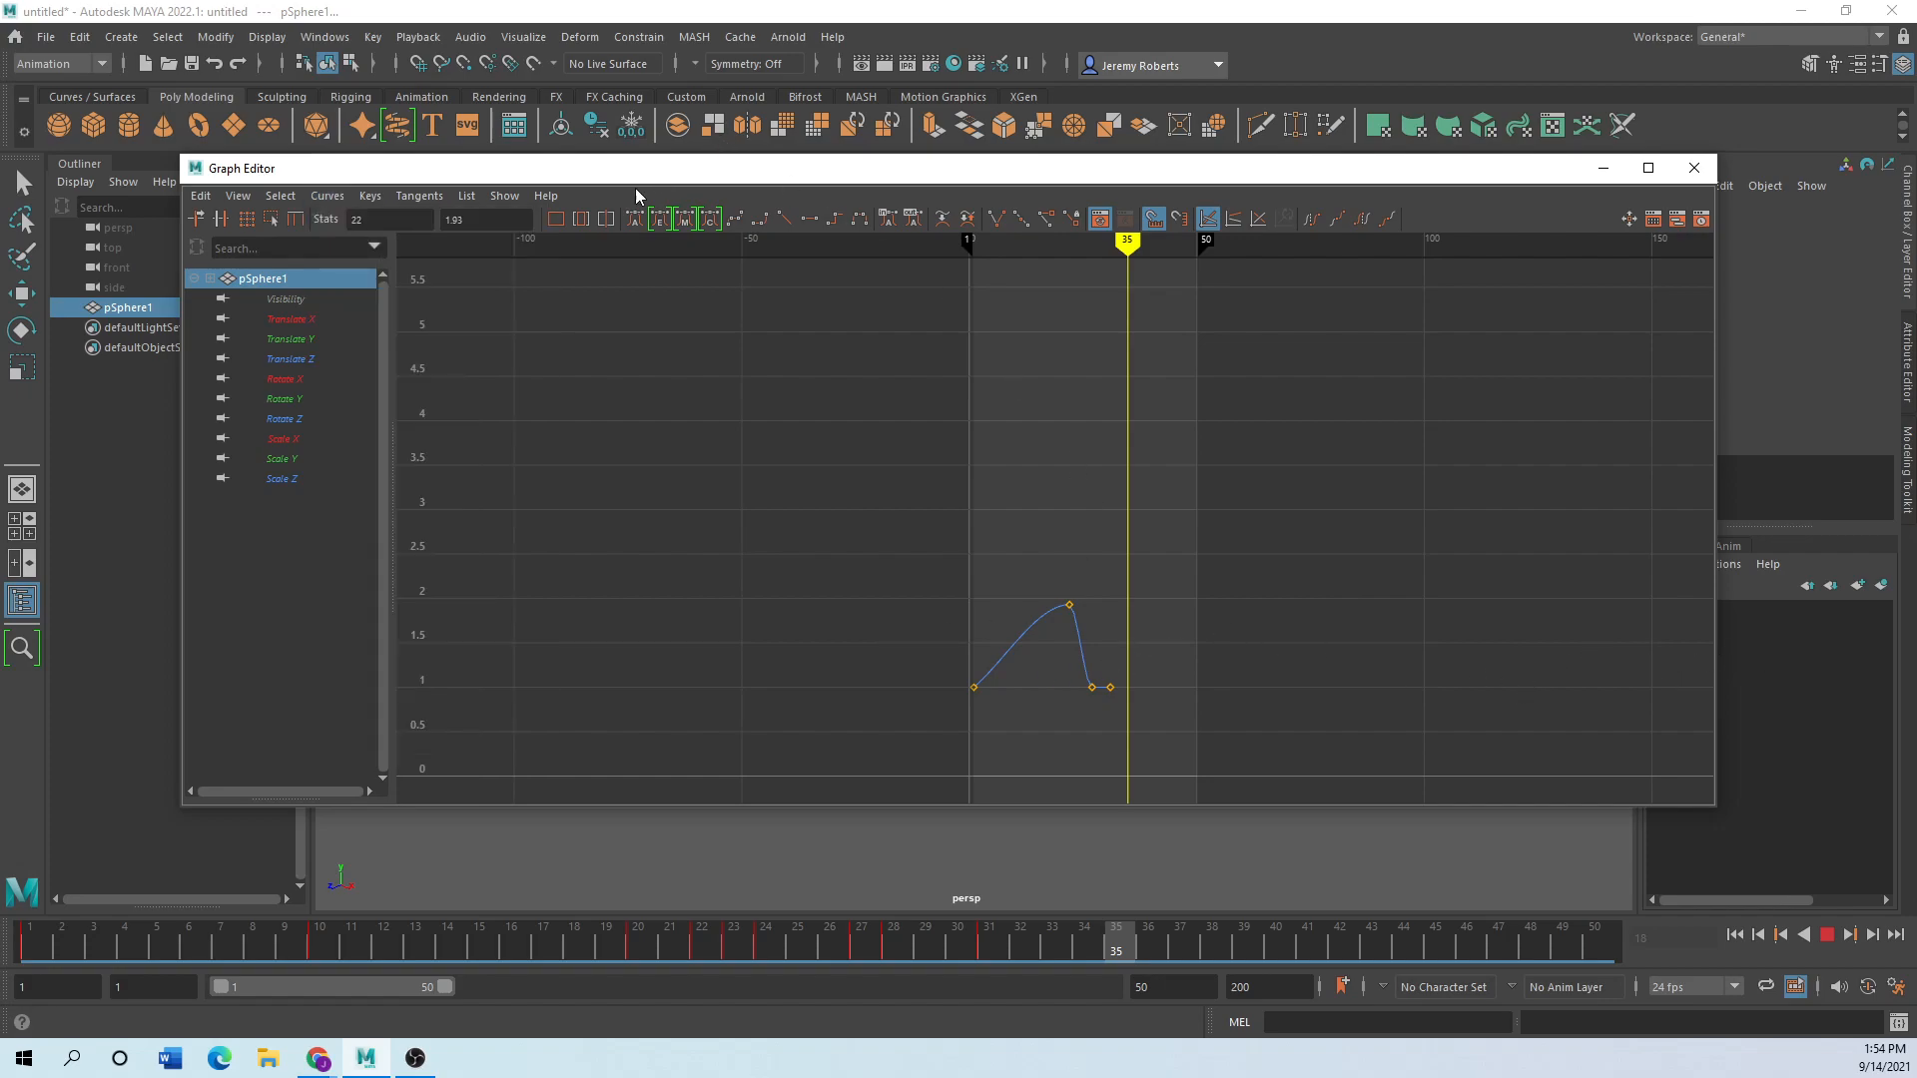
click(327, 195)
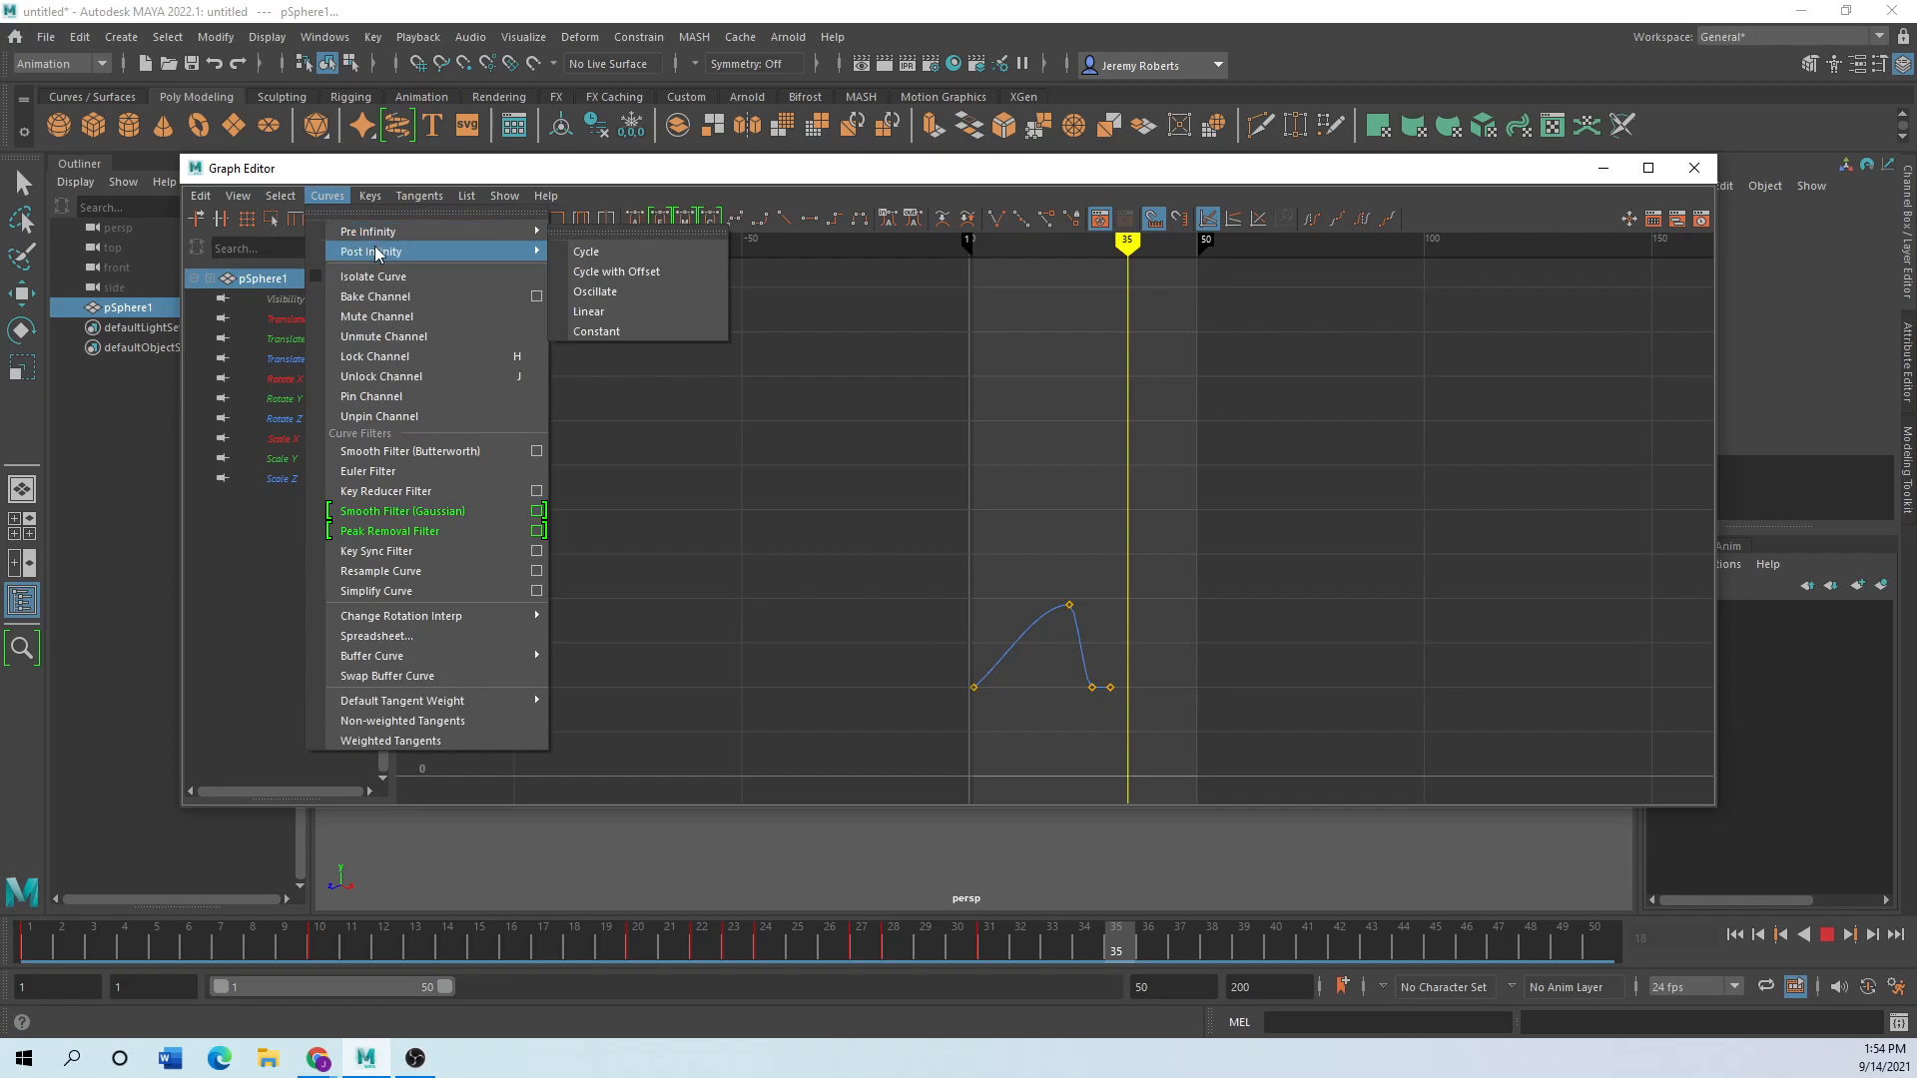
click(445, 169)
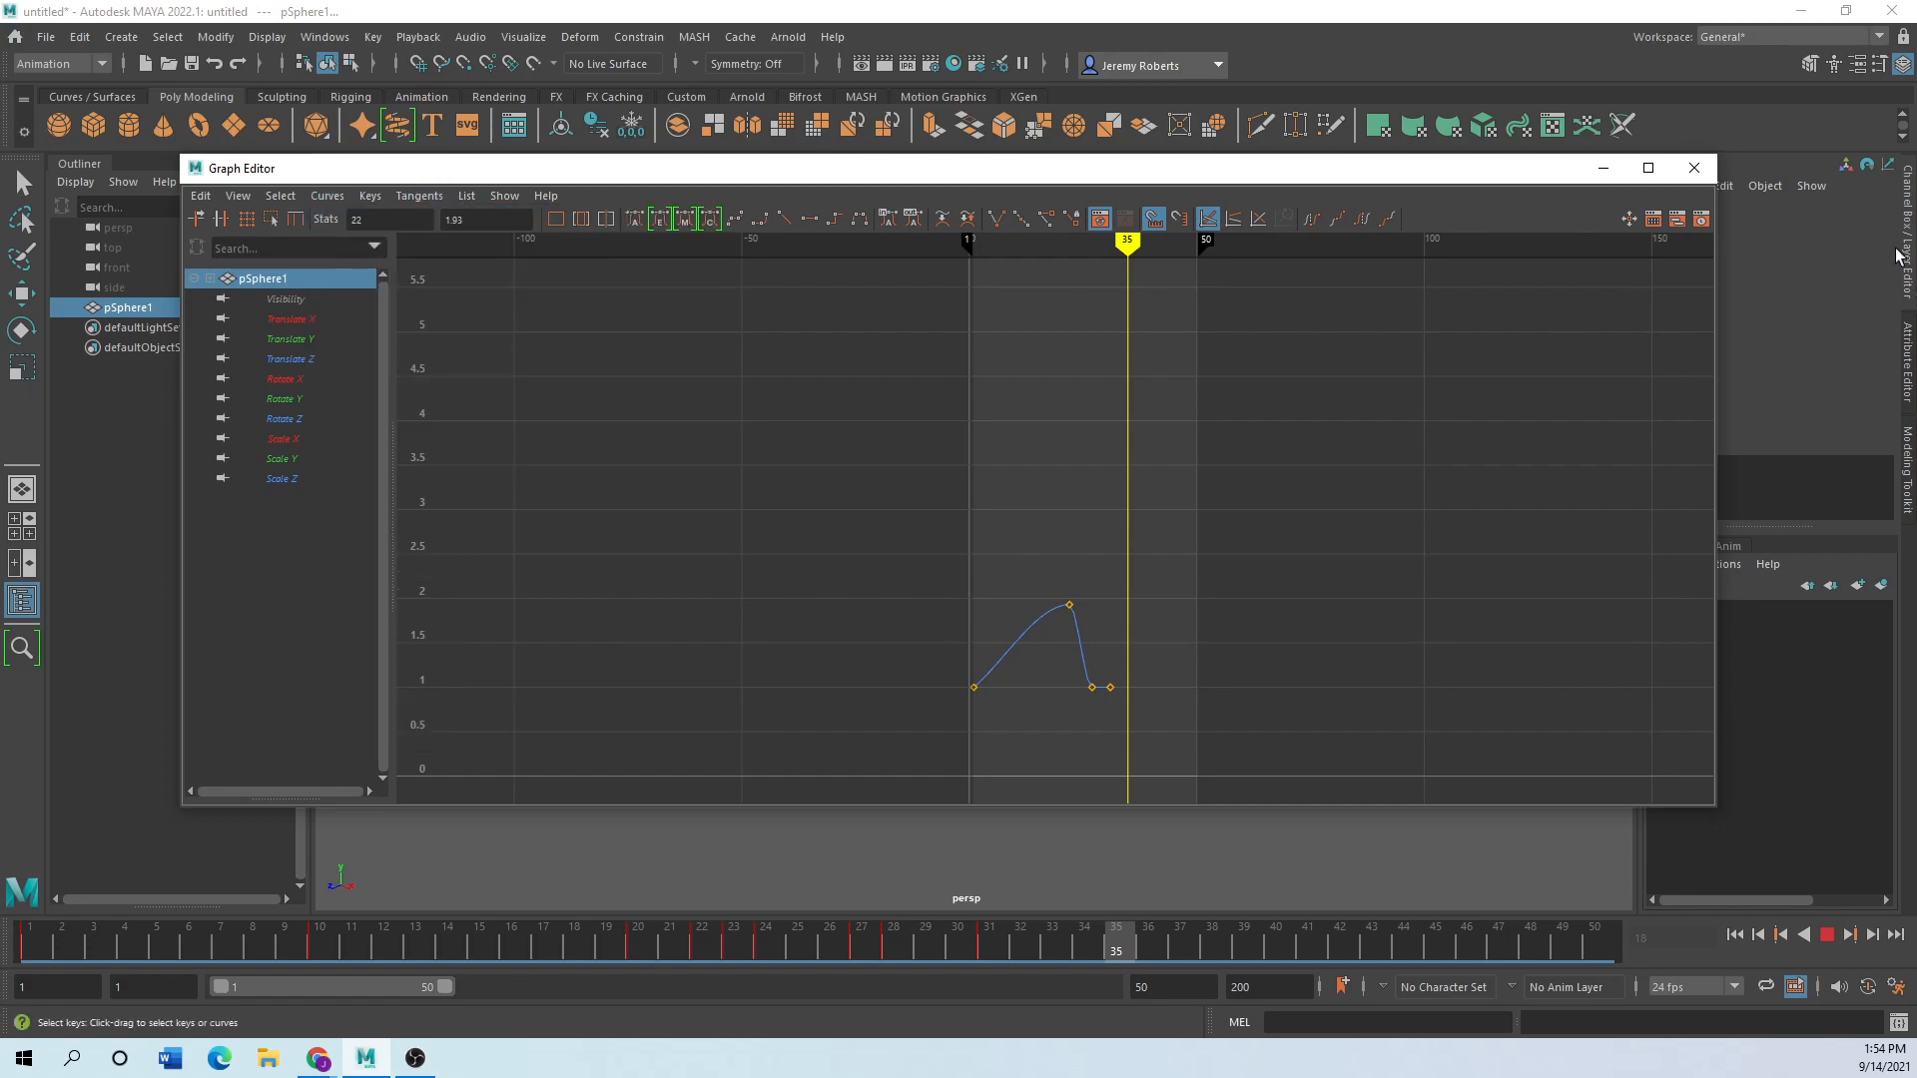
Close the Graph Editor, deselect the sphere and scrub through the animation in the viewport.
click(1694, 167)
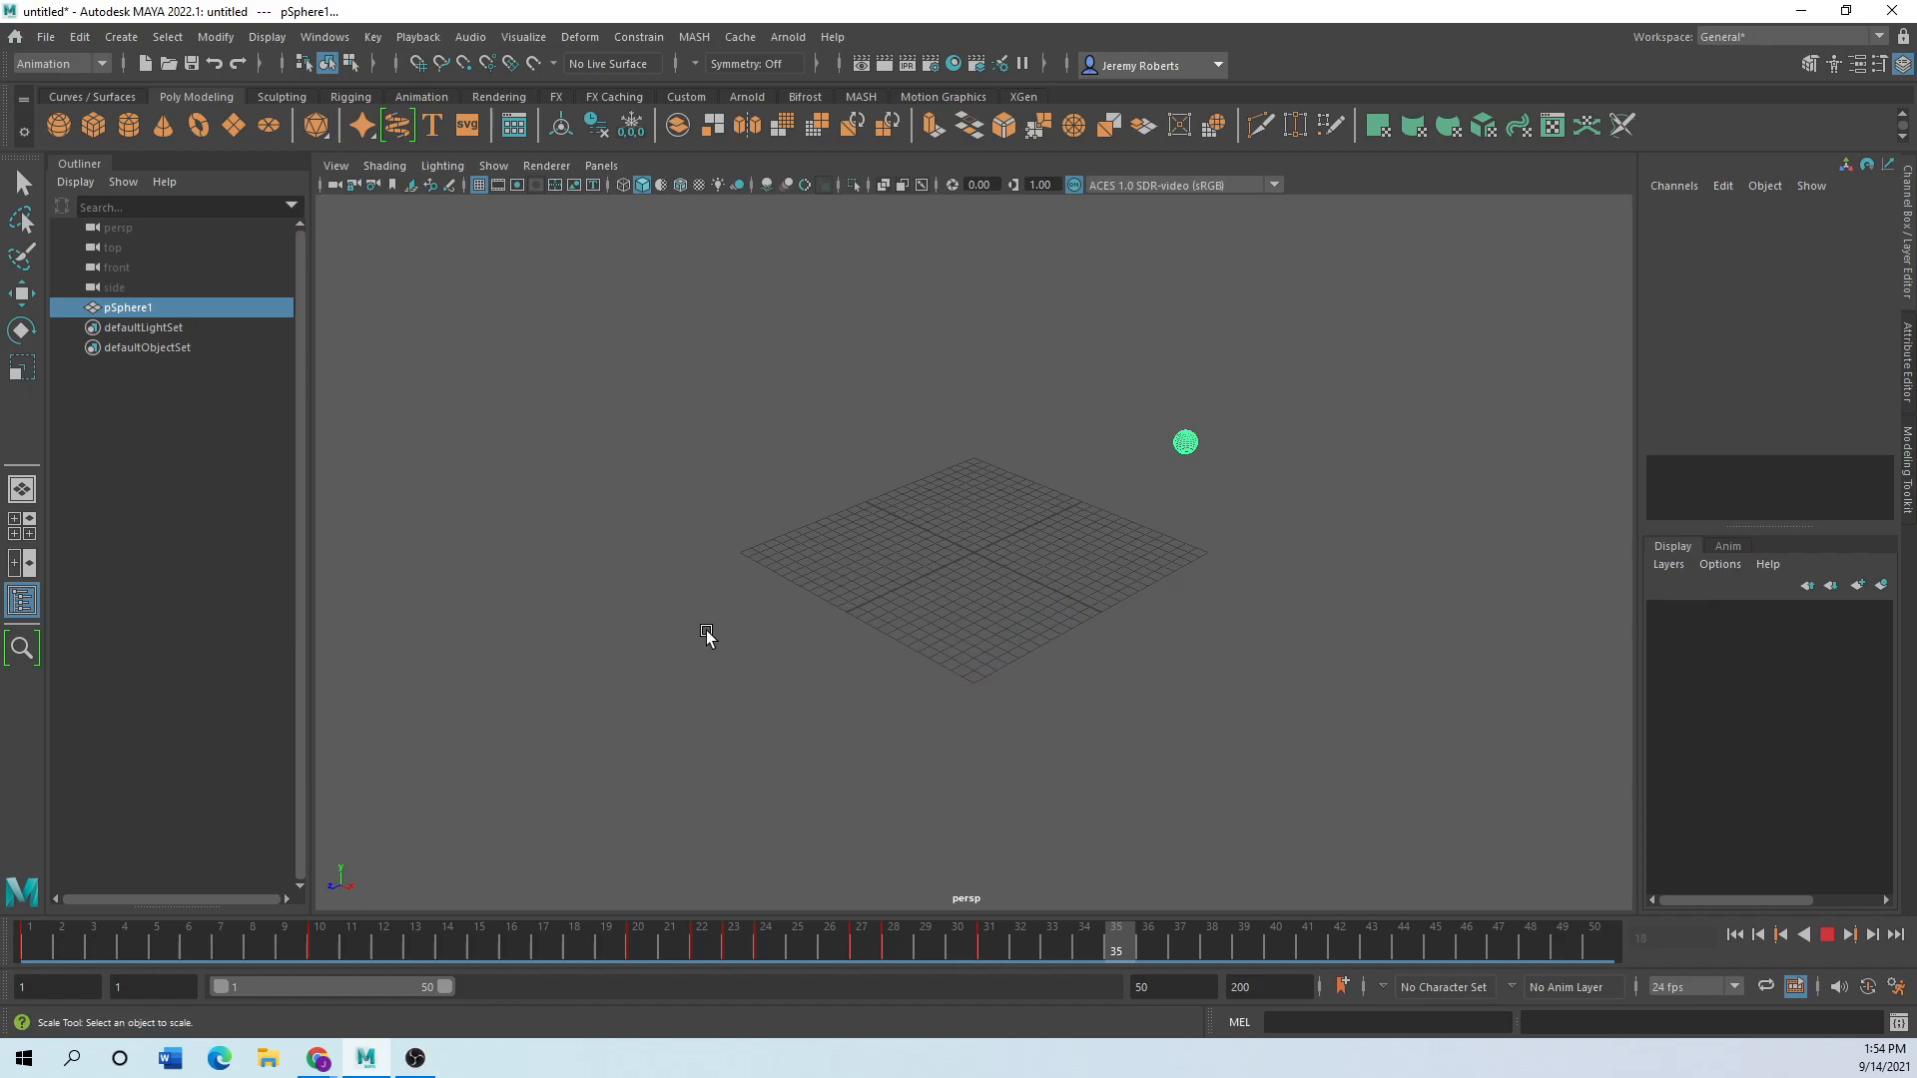
drag(30, 938, 659, 938)
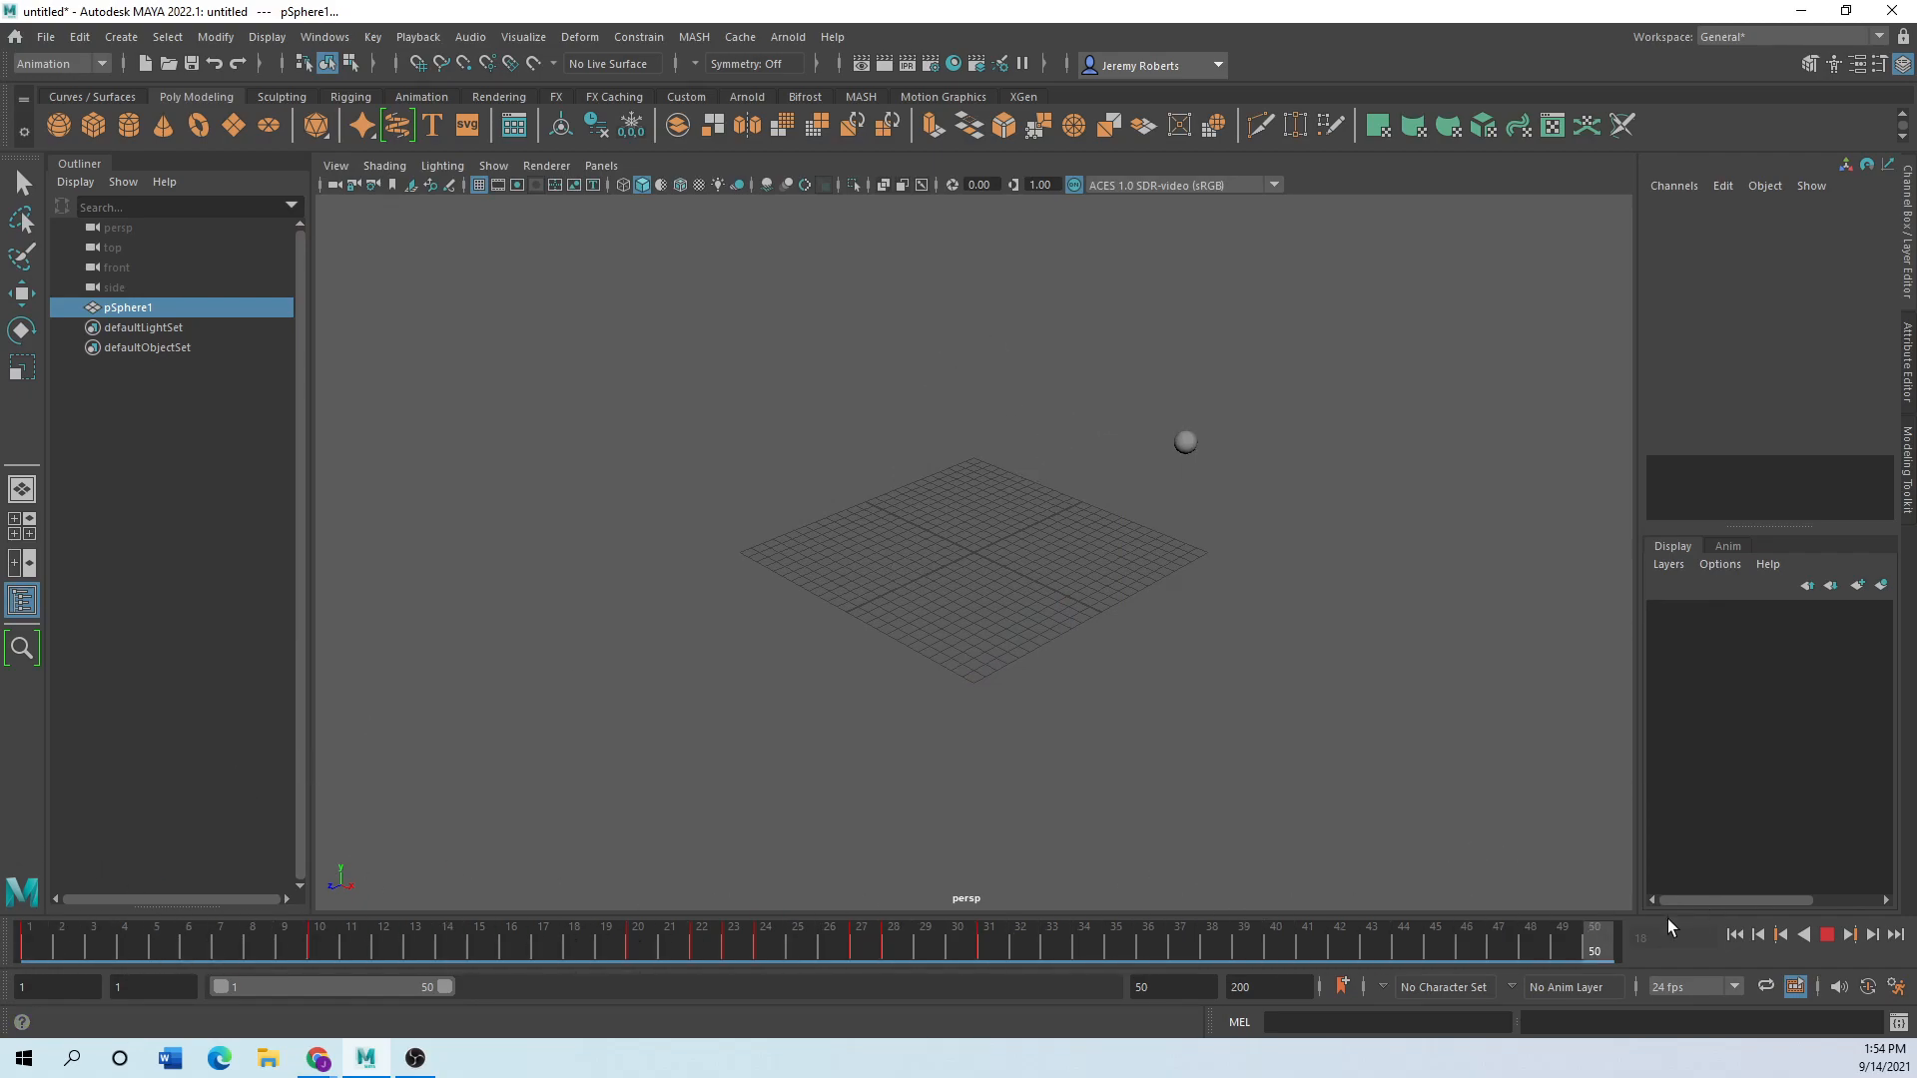
click(492, 866)
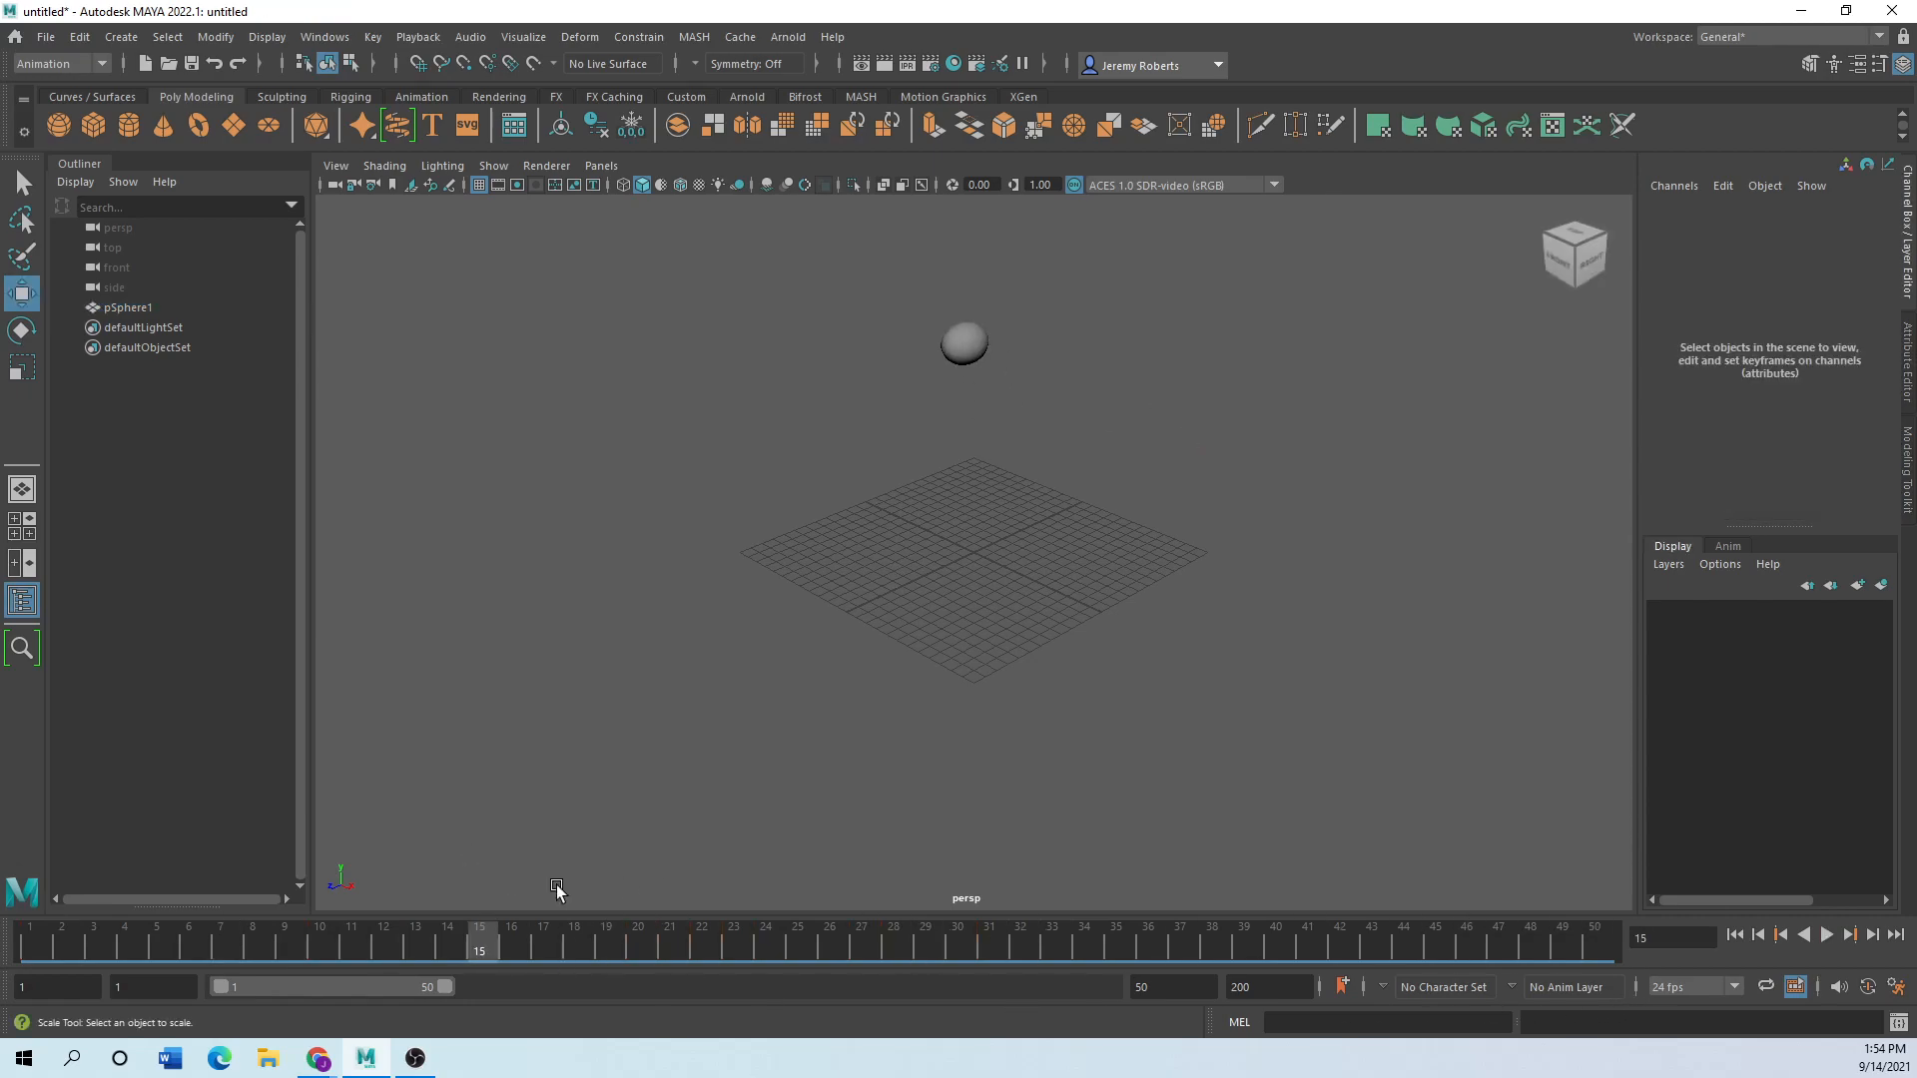